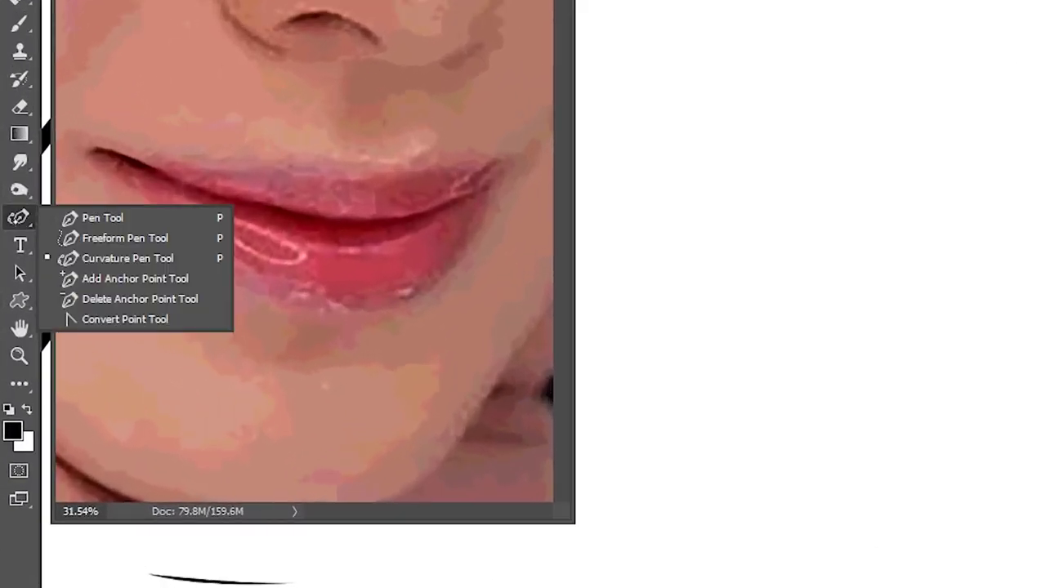
Select the Pen tool in Shape mode and target Layer 1 above the white background.
{"action": "left_click", "coordinate": [70, 214]}
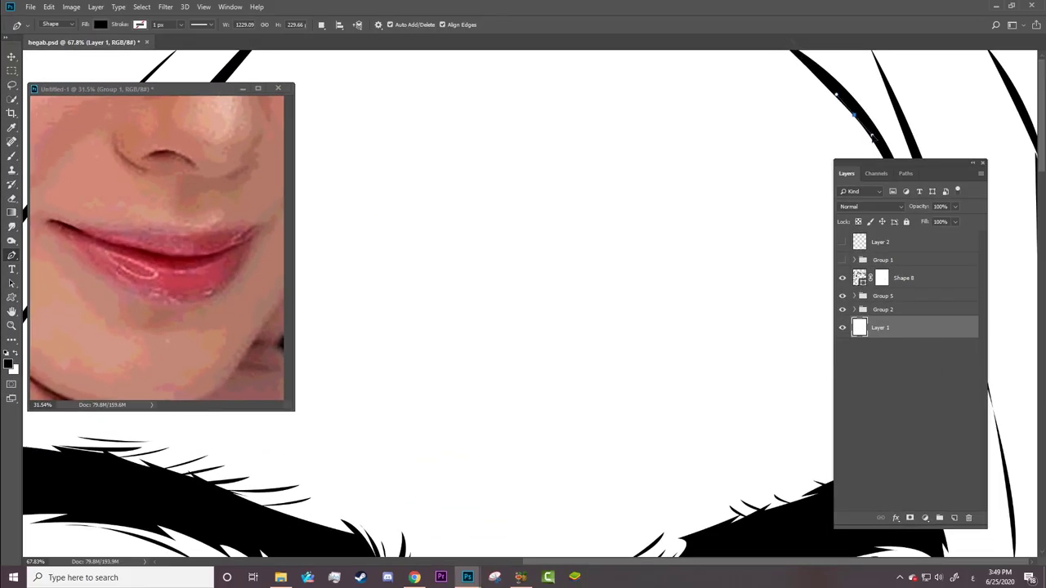
{"action": "left_click", "coordinate": [854, 116]}
Start the pen path with anchors down the hair strand's inner edge.
{"action": "mouse_move", "coordinate": [919, 162]}
{"action": "left_mouse_down"}
{"action": "mouse_move", "coordinate": [779, 167]}
{"action": "mouse_move", "coordinate": [669, 133]}
{"action": "left_mouse_up"}
{"action": "left_click", "coordinate": [917, 250]}
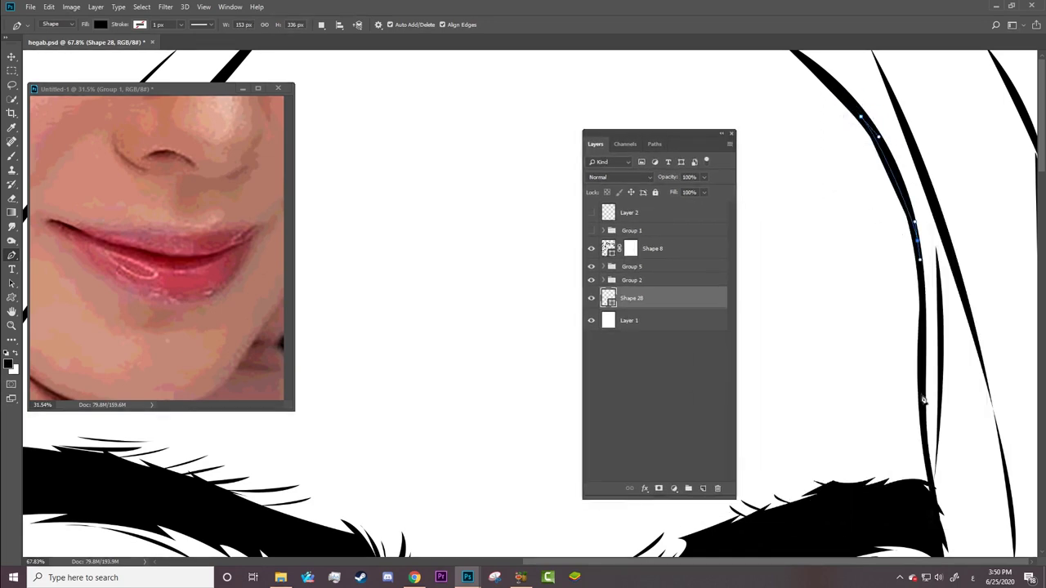
{"action": "left_click_drag", "start_coordinate": [922, 394], "coordinate": [919, 449]}
{"action": "left_click", "coordinate": [922, 398], "text": "alt"}
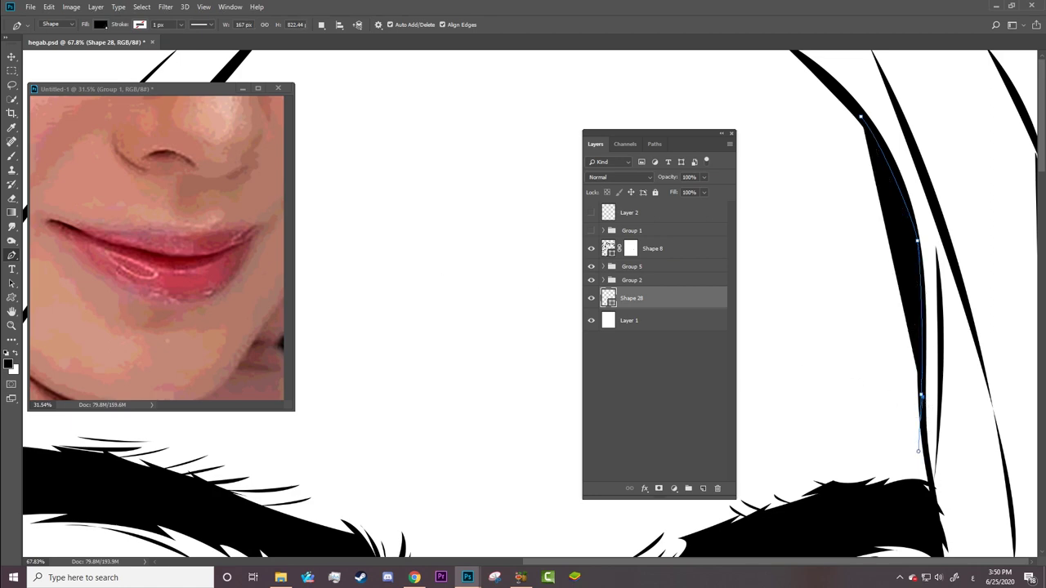
Set the shape's fill to a skin tone sampled from the lip reference.
{"action": "left_click", "coordinate": [100, 25]}
{"action": "left_click", "coordinate": [151, 45]}
{"action": "left_click", "coordinate": [253, 194]}
{"action": "left_click", "coordinate": [512, 343]}
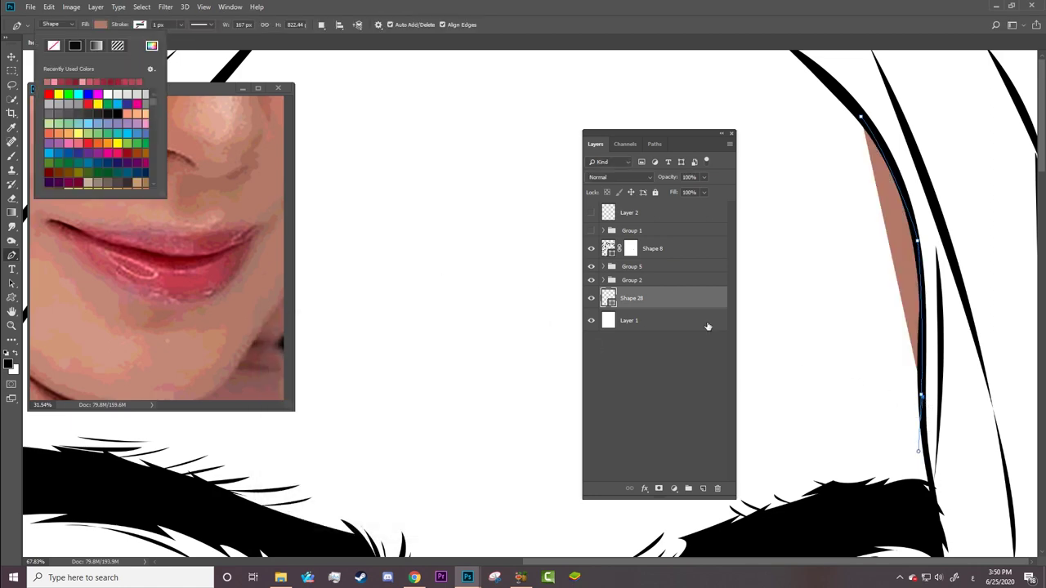
Continue placing anchors down the hair edge beside the eyebrow.
{"action": "scroll", "coordinate": [932, 269], "scroll_direction": "down", "scroll_amount": 5}
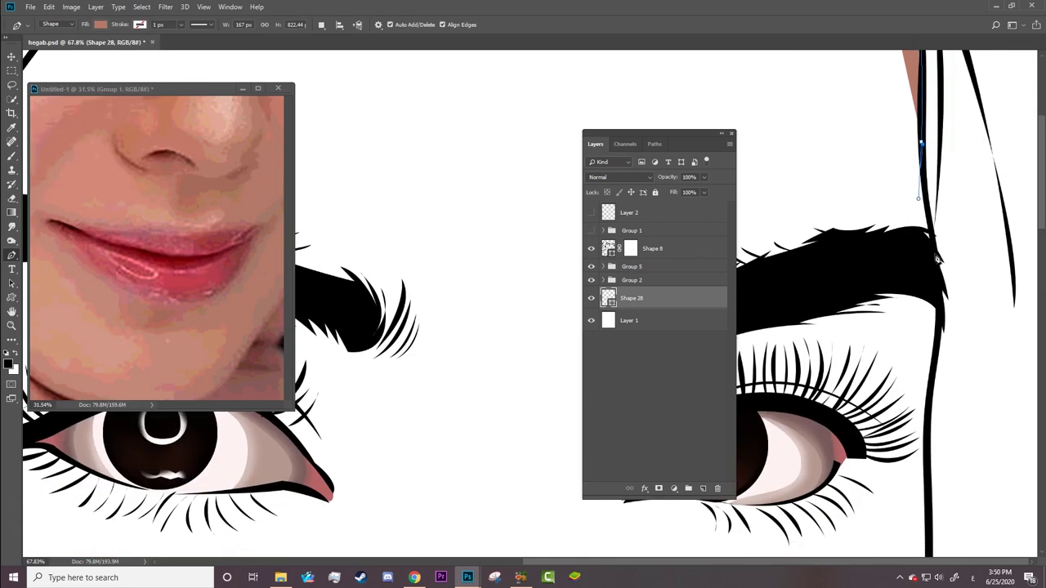
{"action": "left_click", "coordinate": [930, 386]}
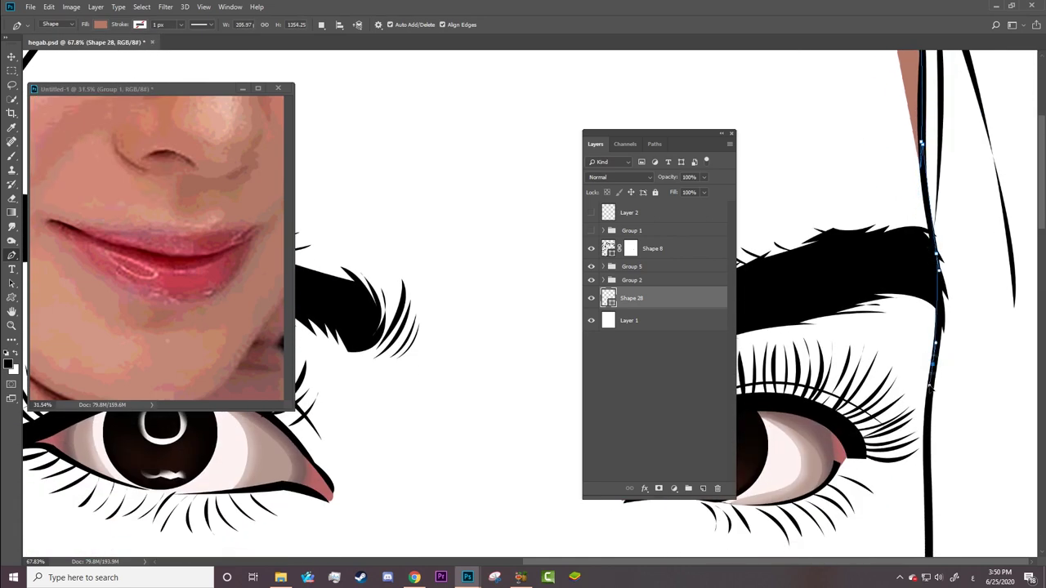
{"action": "scroll", "coordinate": [930, 402], "scroll_direction": "down", "scroll_amount": 6}
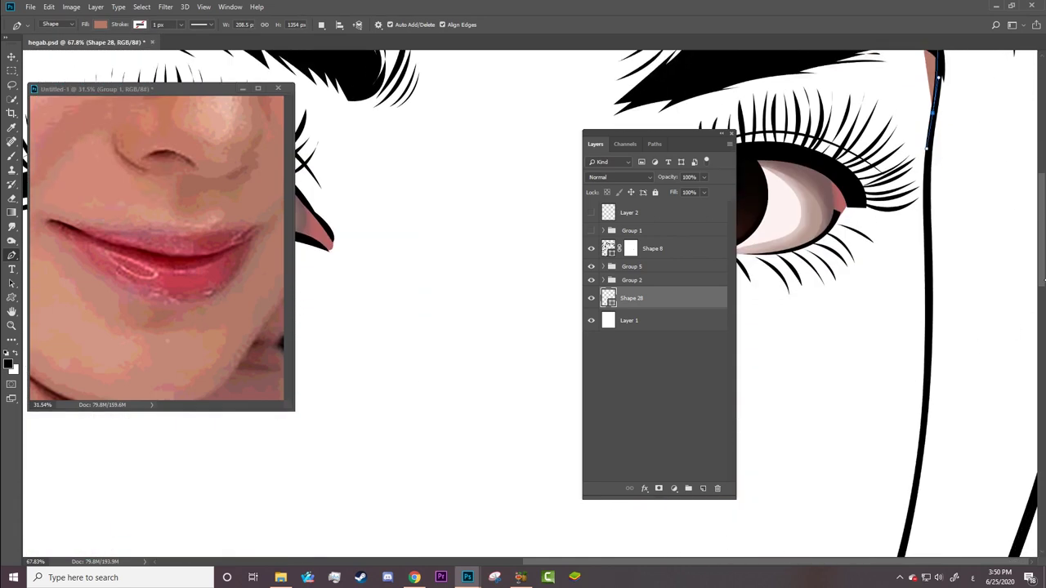
{"action": "left_click", "coordinate": [932, 287]}
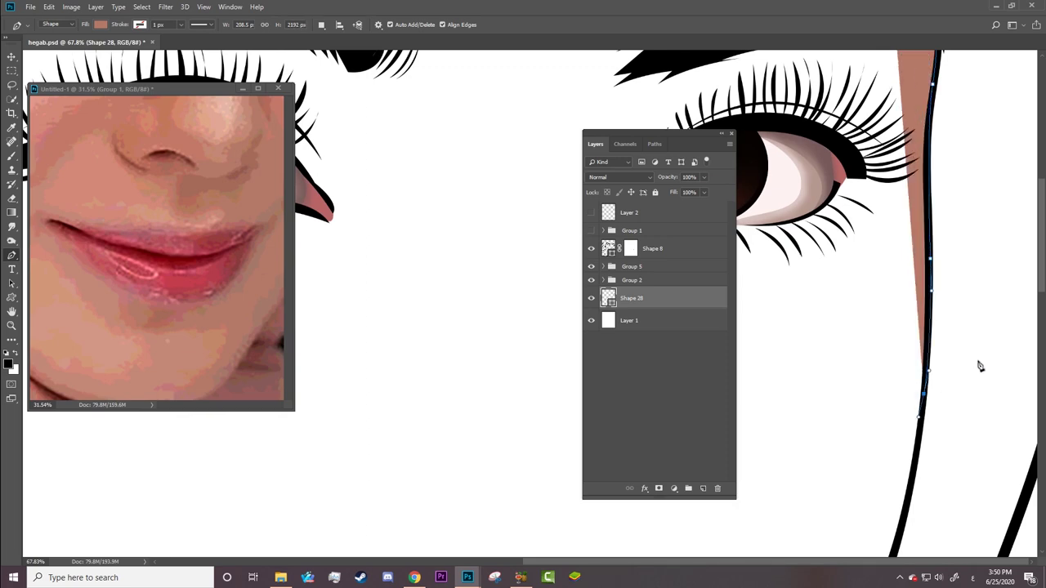
{"action": "scroll", "coordinate": [980, 366], "scroll_direction": "down", "scroll_amount": 4}
{"action": "scroll", "coordinate": [923, 327], "scroll_direction": "down", "scroll_amount": 3}
{"action": "left_click_drag", "start_coordinate": [868, 272], "coordinate": [859, 292]}
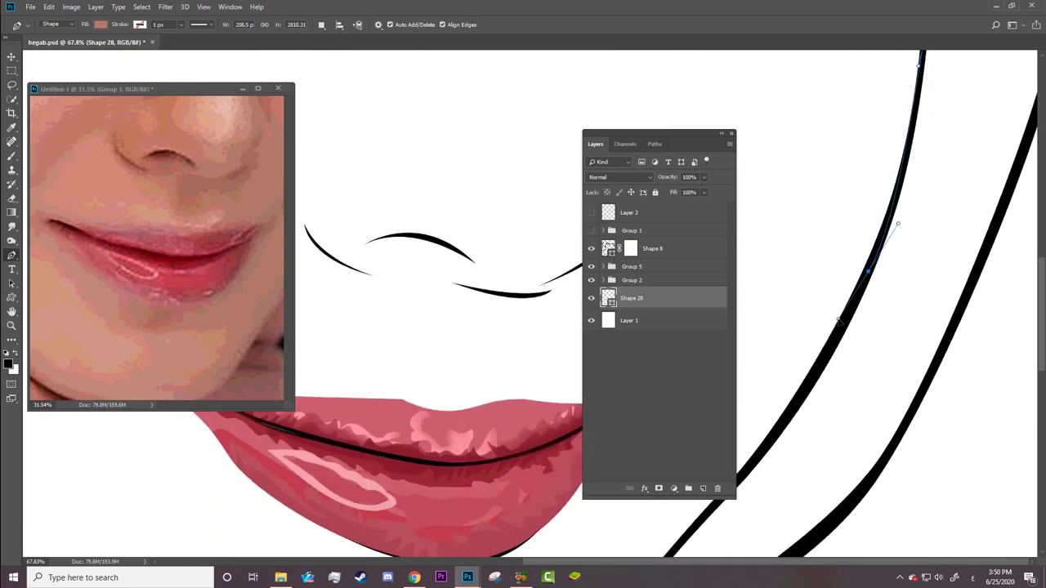
Trace curved anchors past the lips to where the hair meets the chin.
{"action": "left_click_drag", "start_coordinate": [785, 419], "coordinate": [765, 443]}
{"action": "scroll", "coordinate": [1021, 302], "scroll_direction": "down", "scroll_amount": 3}
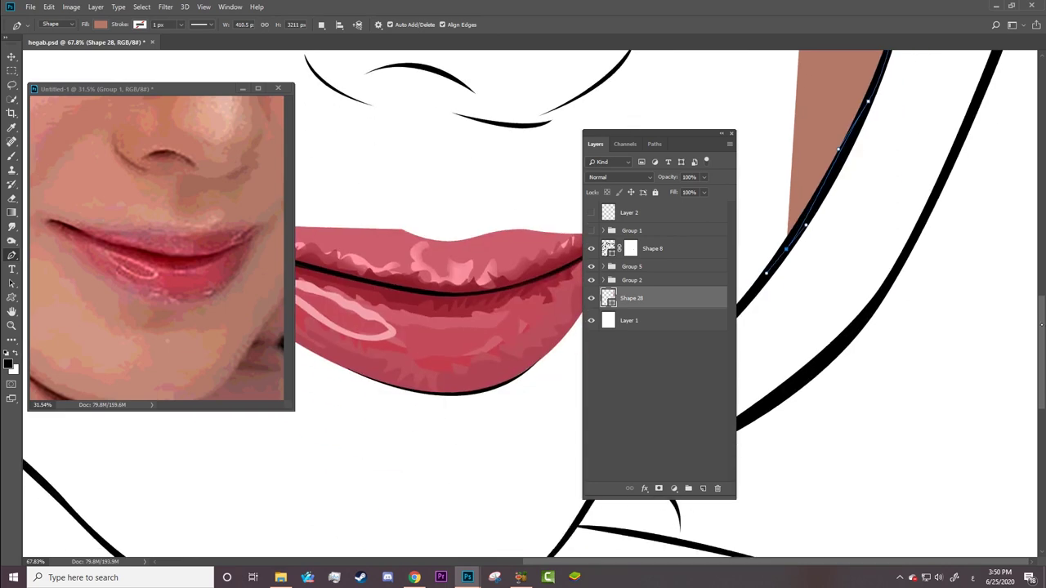
{"action": "scroll", "coordinate": [830, 350], "scroll_direction": "left", "scroll_amount": 2}
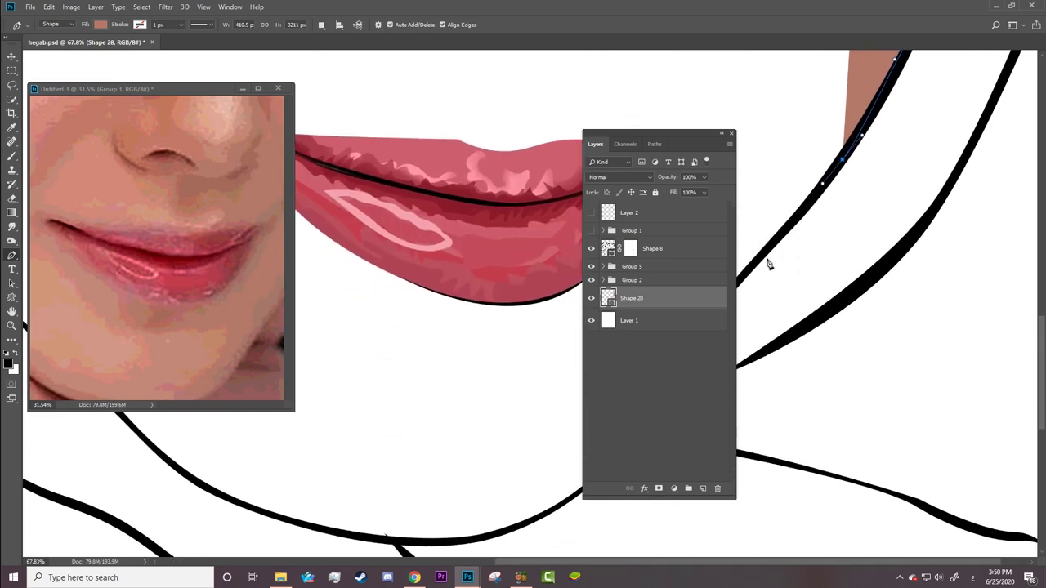
{"action": "left_click_drag", "start_coordinate": [765, 250], "coordinate": [753, 267]}
{"action": "left_click_drag", "start_coordinate": [703, 134], "coordinate": [978, 259]}
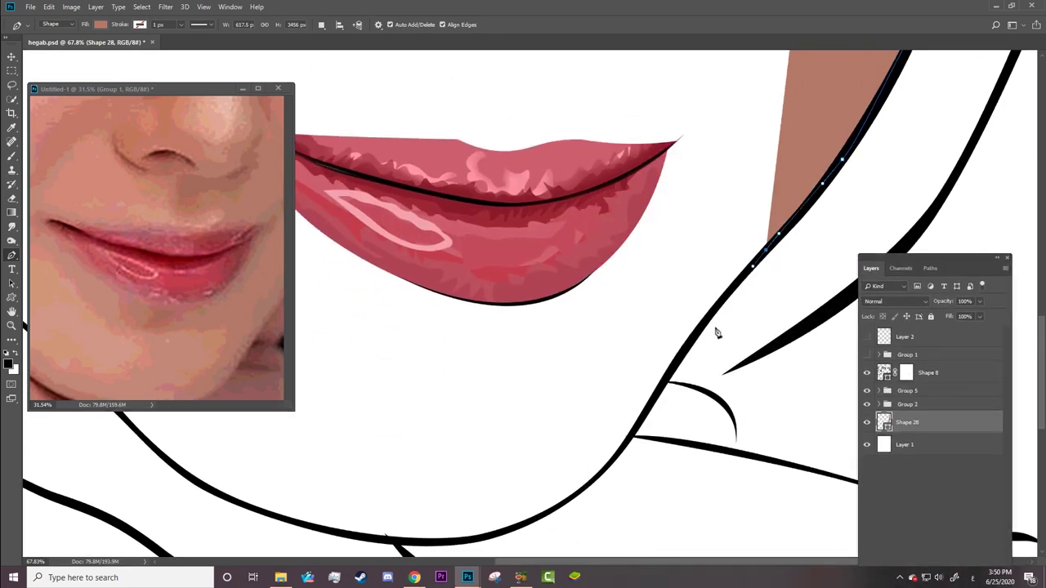
{"action": "left_click_drag", "start_coordinate": [696, 335], "coordinate": [678, 357]}
{"action": "right_click", "coordinate": [642, 425]}
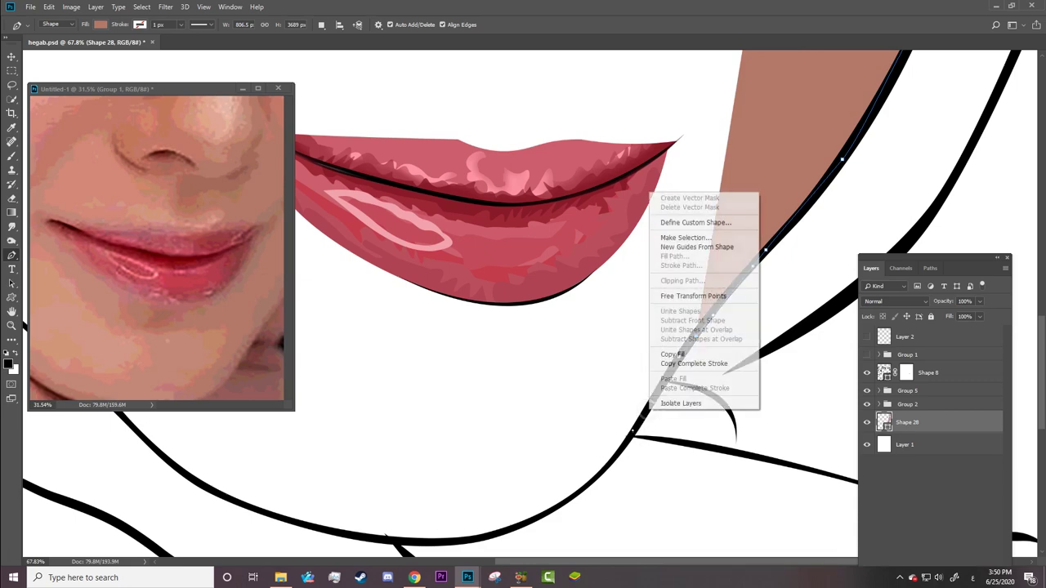
{"action": "left_click_drag", "start_coordinate": [638, 426], "coordinate": [574, 495]}
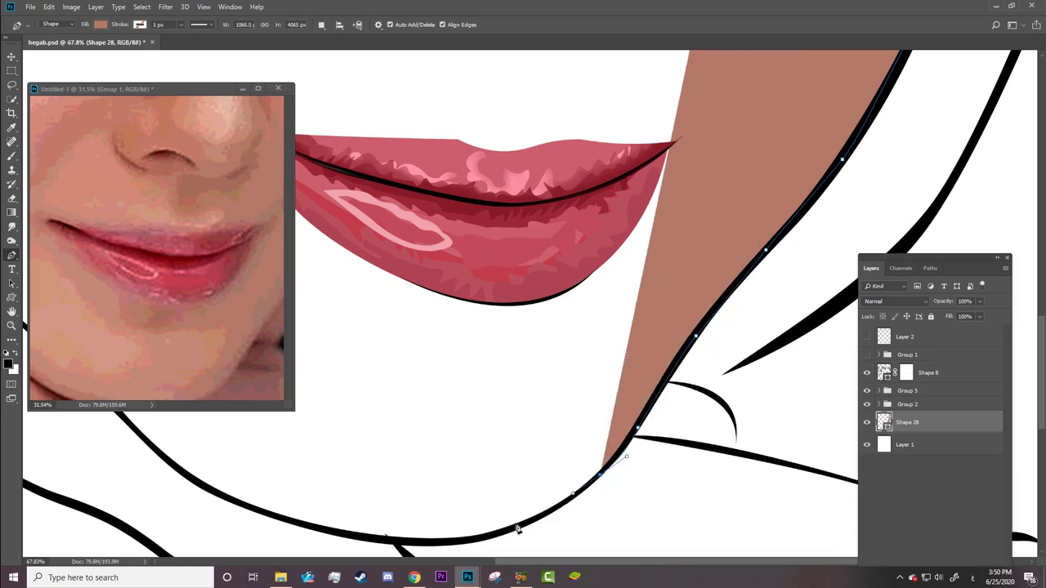
{"action": "left_click_drag", "start_coordinate": [531, 523], "coordinate": [507, 531]}
Carry the outline along the bottom of the chin and up its left curve.
{"action": "mouse_move", "coordinate": [388, 540]}
{"action": "left_mouse_down"}
{"action": "mouse_move", "coordinate": [361, 541]}
{"action": "mouse_move", "coordinate": [670, 539]}
{"action": "left_mouse_up"}
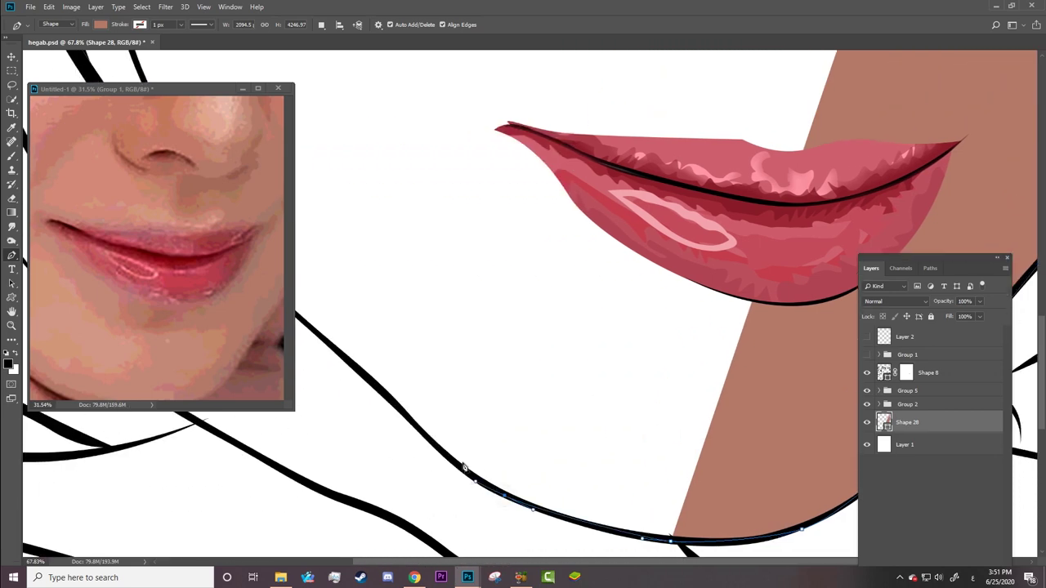
{"action": "left_click_drag", "start_coordinate": [476, 484], "coordinate": [448, 467]}
{"action": "left_click_drag", "start_coordinate": [390, 398], "coordinate": [356, 362]}
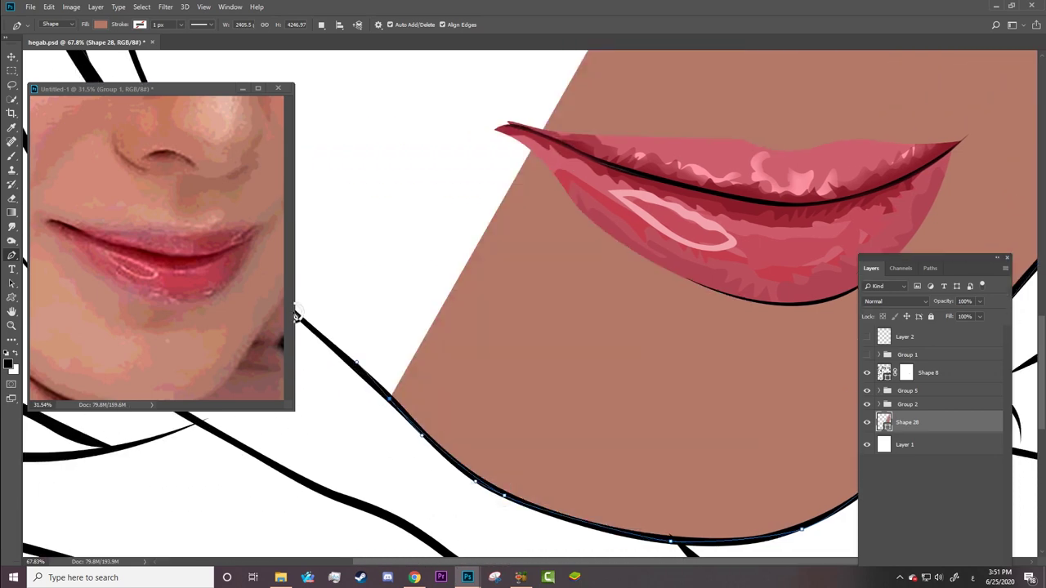
{"action": "right_click", "coordinate": [314, 319]}
{"action": "key", "text": "Escape"}
{"action": "left_click_drag", "start_coordinate": [274, 303], "coordinate": [490, 303]}
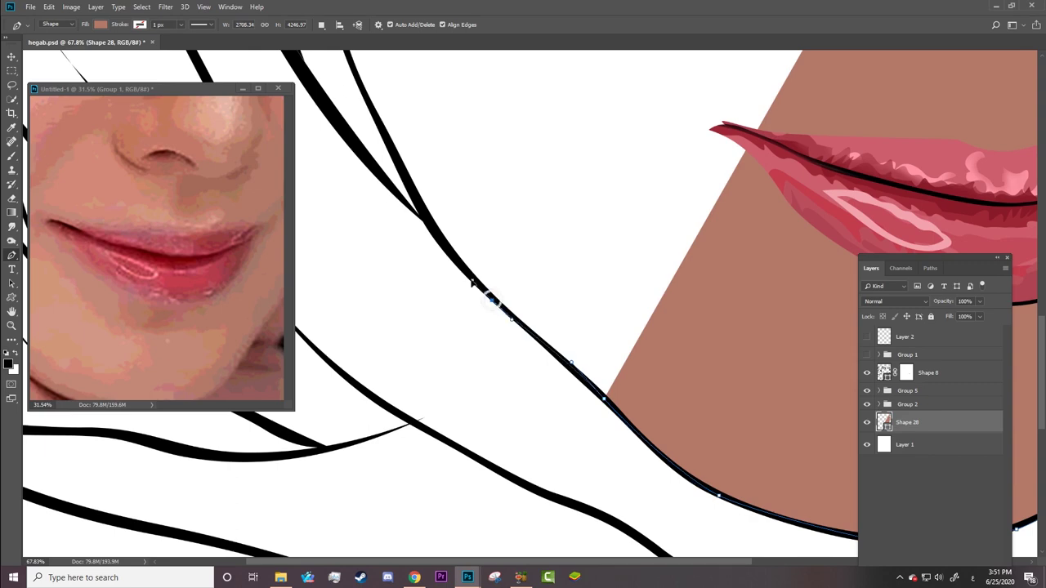
Add anchors up the left jaw edge and along the left hair line.
{"action": "left_click", "coordinate": [469, 278]}
{"action": "left_click_drag", "start_coordinate": [406, 169], "coordinate": [369, 95]}
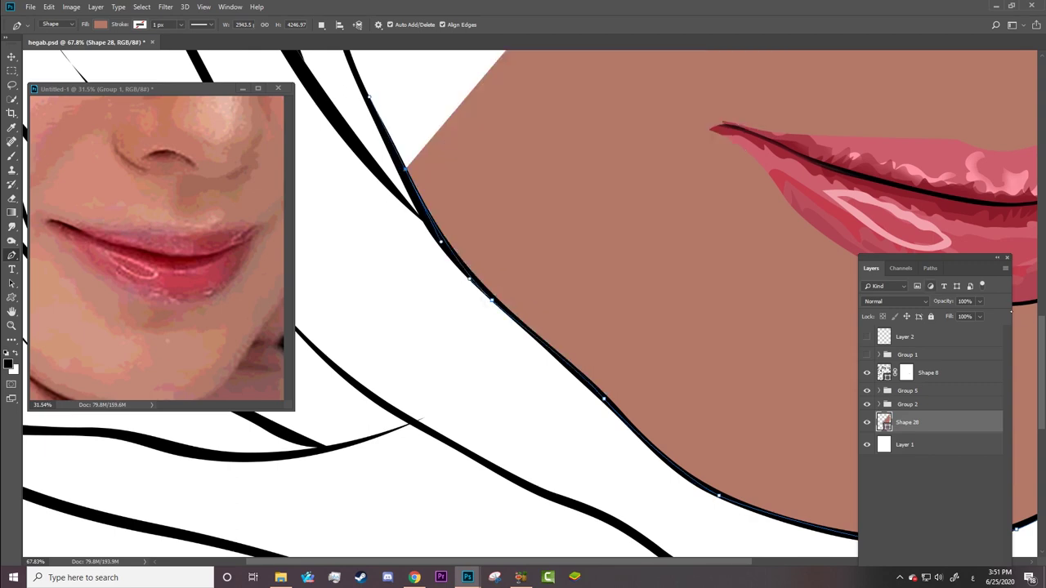
{"action": "scroll", "coordinate": [441, 302], "scroll_direction": "up", "scroll_amount": 5}
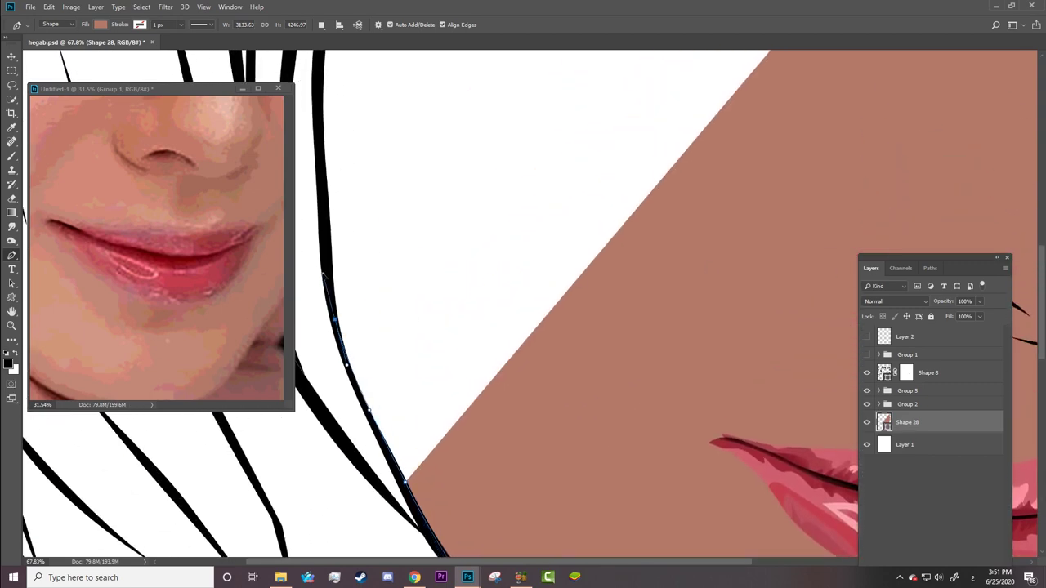
{"action": "left_click_drag", "start_coordinate": [321, 293], "coordinate": [338, 352]}
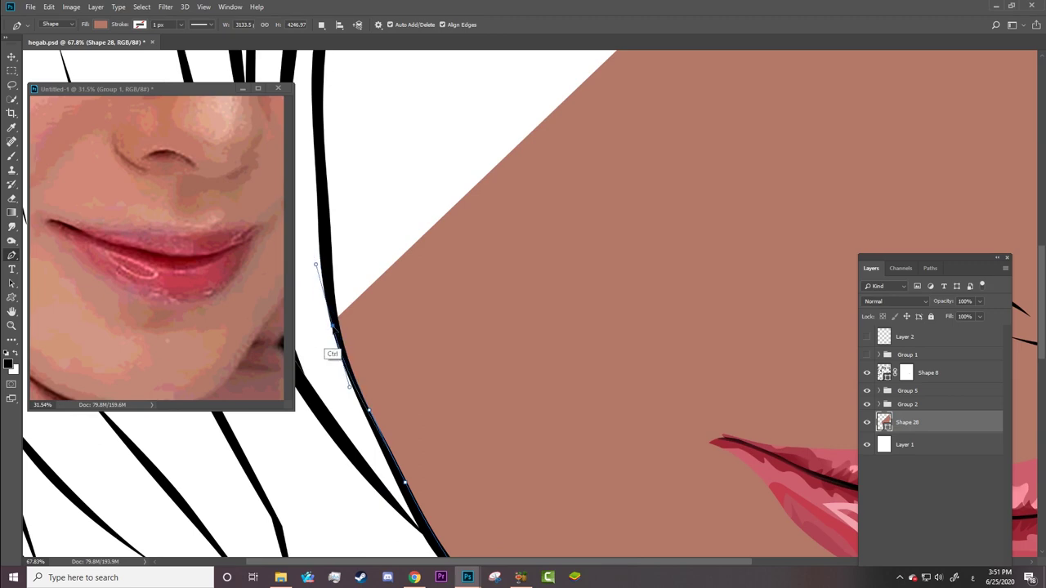
{"action": "left_click_drag", "start_coordinate": [322, 177], "coordinate": [318, 152]}
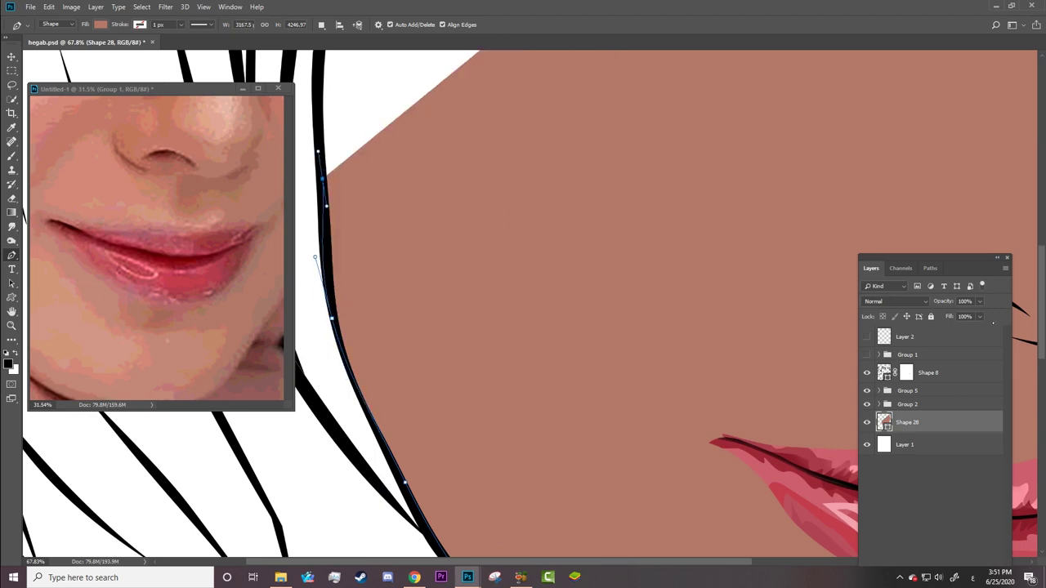
{"action": "left_click_drag", "start_coordinate": [1042, 324], "coordinate": [1034, 230]}
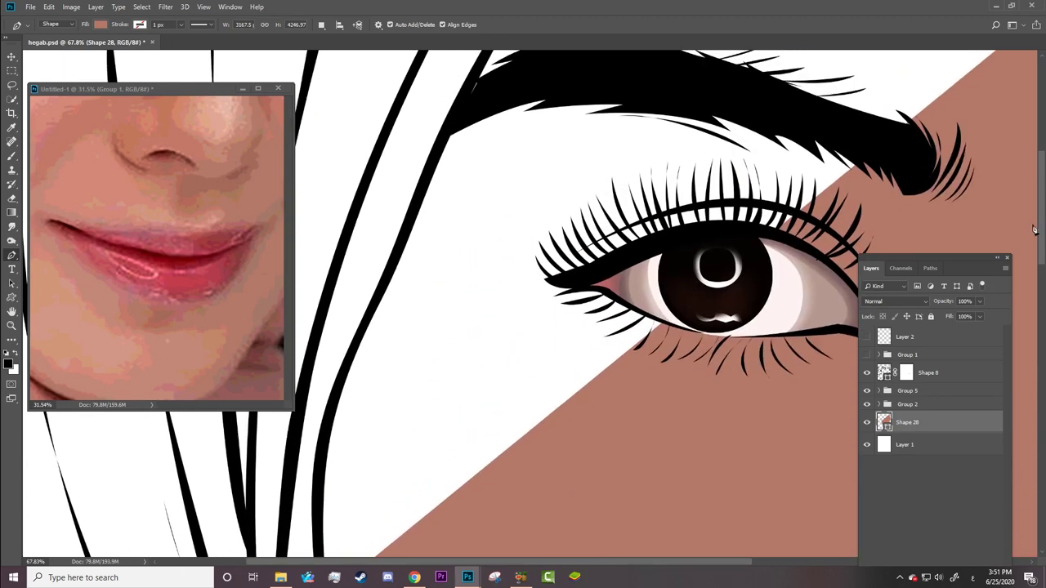
Continue past the eye and eyebrow to a top anchor at the forehead, nudging it along the strand.
{"action": "left_click_drag", "start_coordinate": [380, 302], "coordinate": [448, 180]}
{"action": "left_click", "coordinate": [381, 304], "text": "alt"}
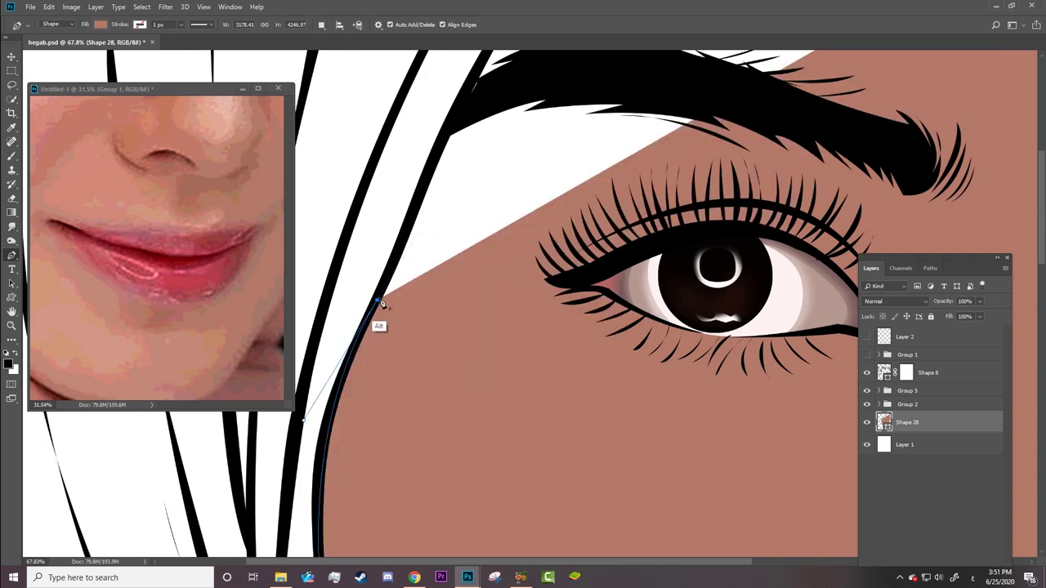
{"action": "left_click_drag", "start_coordinate": [463, 102], "coordinate": [482, 68]}
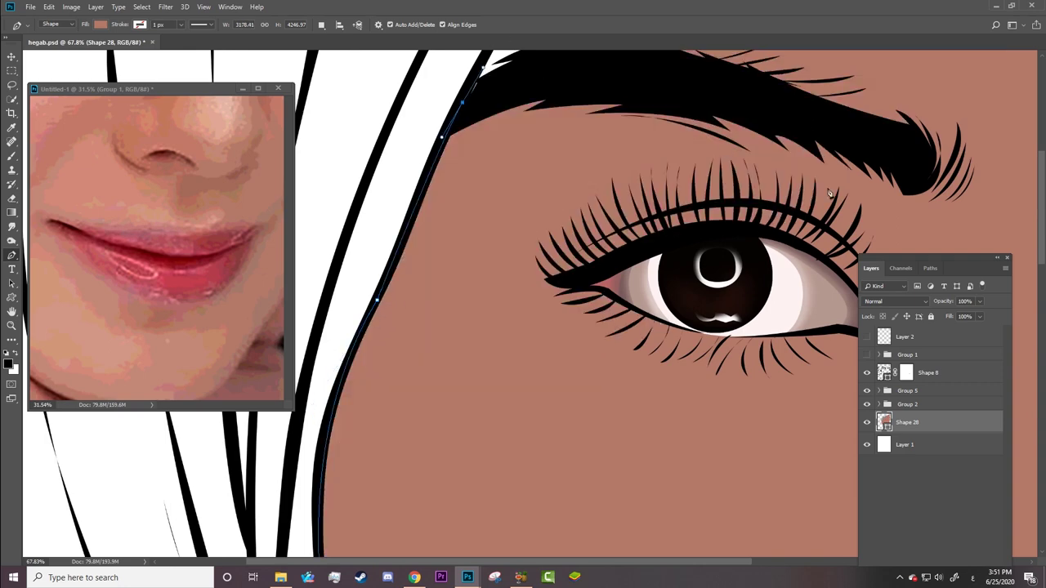
{"action": "left_click_drag", "start_coordinate": [1043, 243], "coordinate": [1004, 187]}
{"action": "left_click_drag", "start_coordinate": [650, 160], "coordinate": [728, 87]}
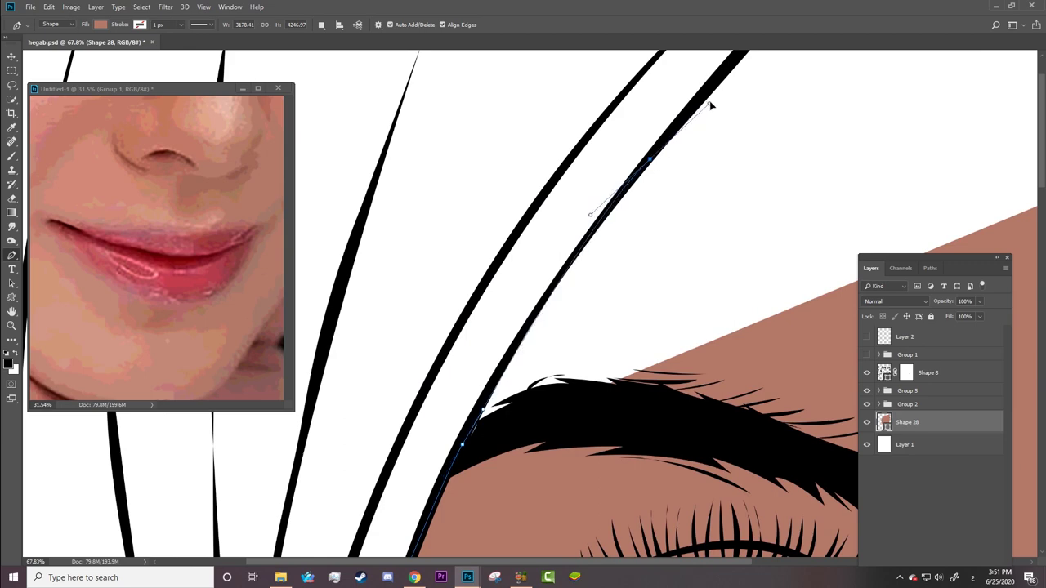
{"action": "left_click", "coordinate": [739, 56]}
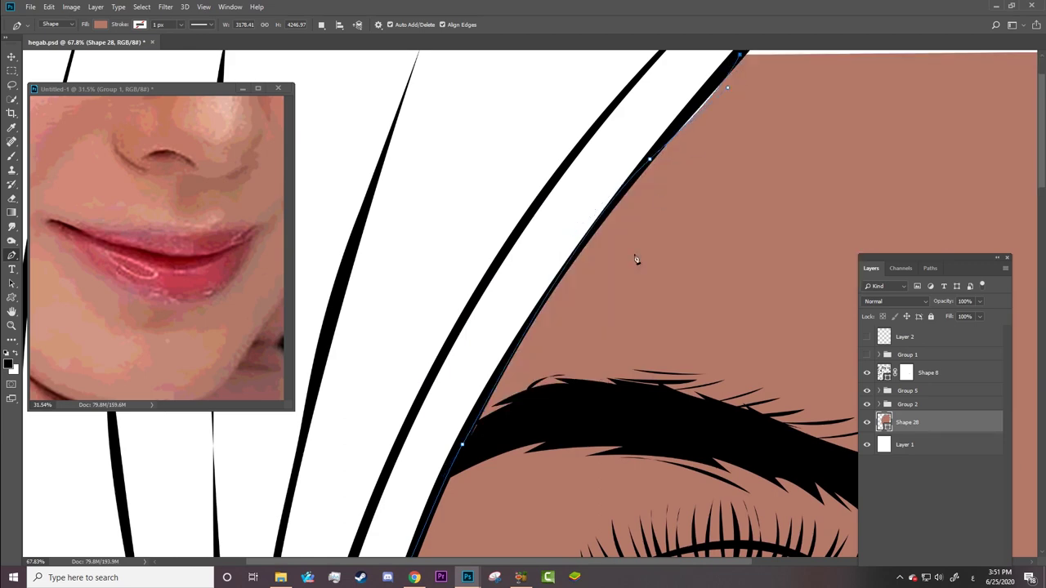
{"action": "left_click_drag", "start_coordinate": [595, 558], "coordinate": [674, 559]}
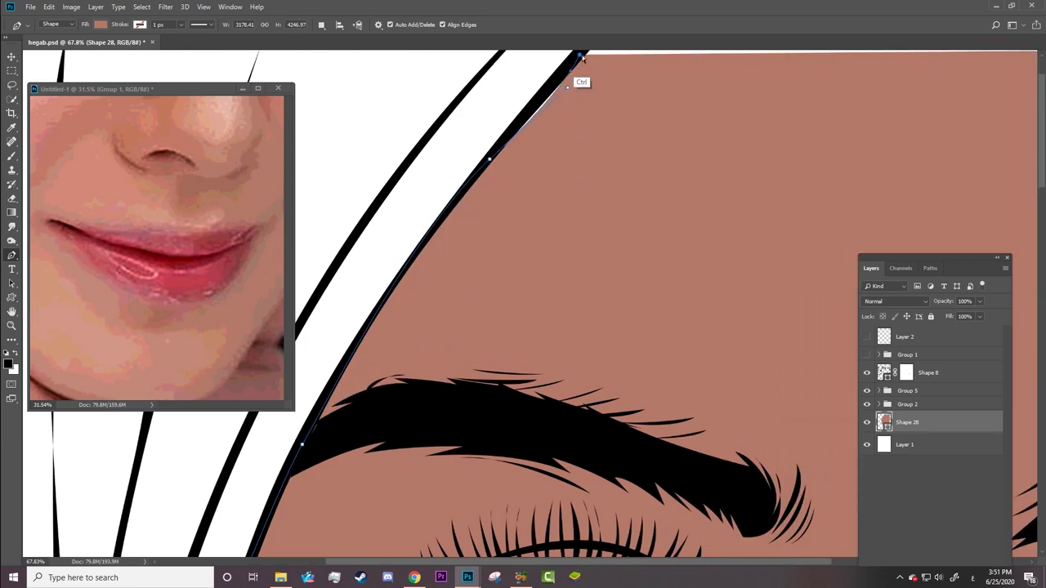
{"action": "left_click_drag", "start_coordinate": [578, 53], "coordinate": [571, 58]}
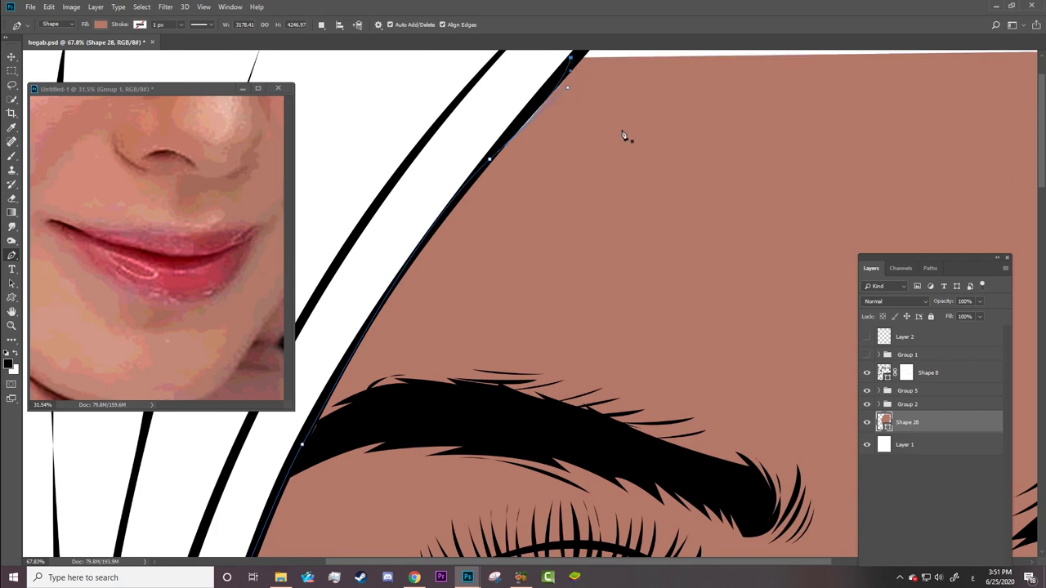
{"action": "scroll", "coordinate": [1043, 215], "scroll_direction": "up", "scroll_amount": 2}
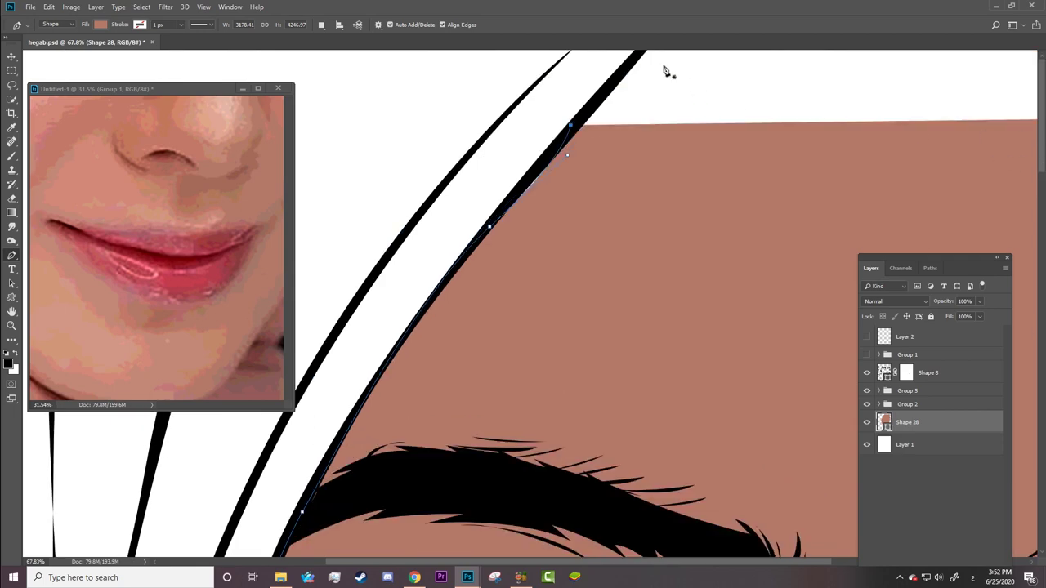
Reshape the skin edge to hug the hair strand and extend it to the strand tip.
{"action": "left_click", "coordinate": [643, 55]}
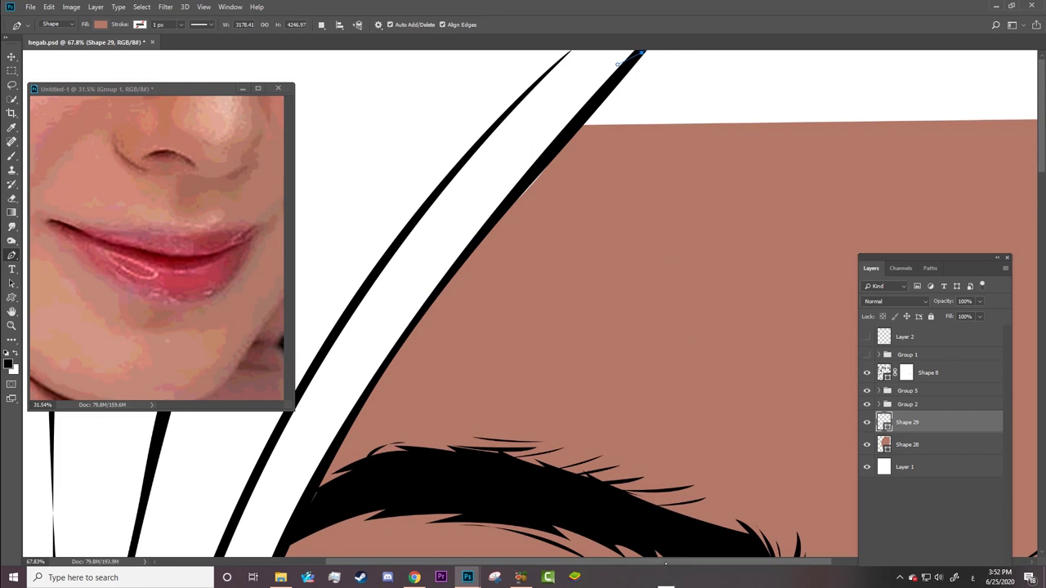
{"action": "key", "text": "ctrl+z"}
{"action": "left_click_drag", "start_coordinate": [495, 230], "coordinate": [563, 145]}
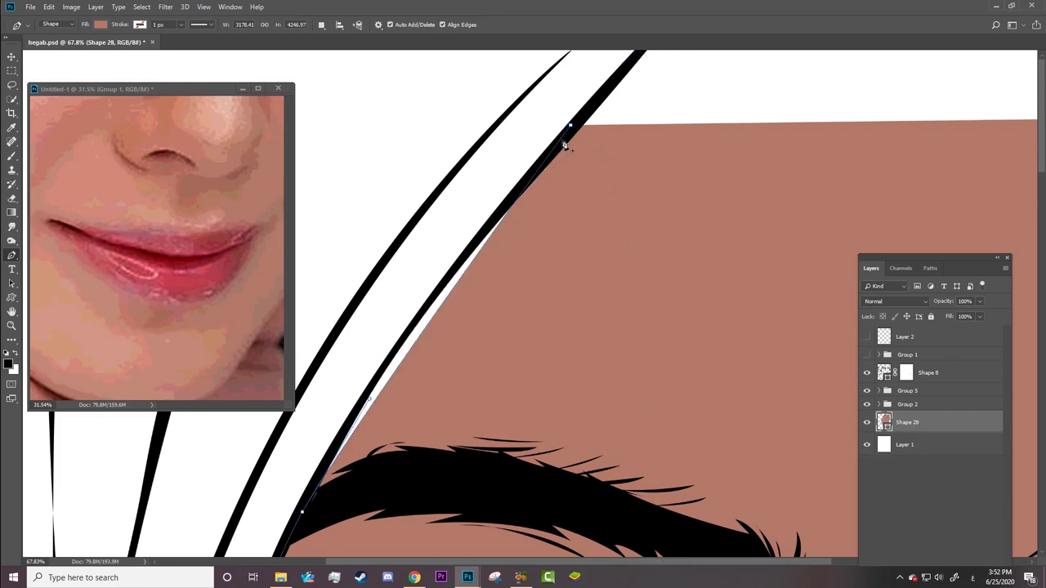
{"action": "left_click", "coordinate": [643, 55]}
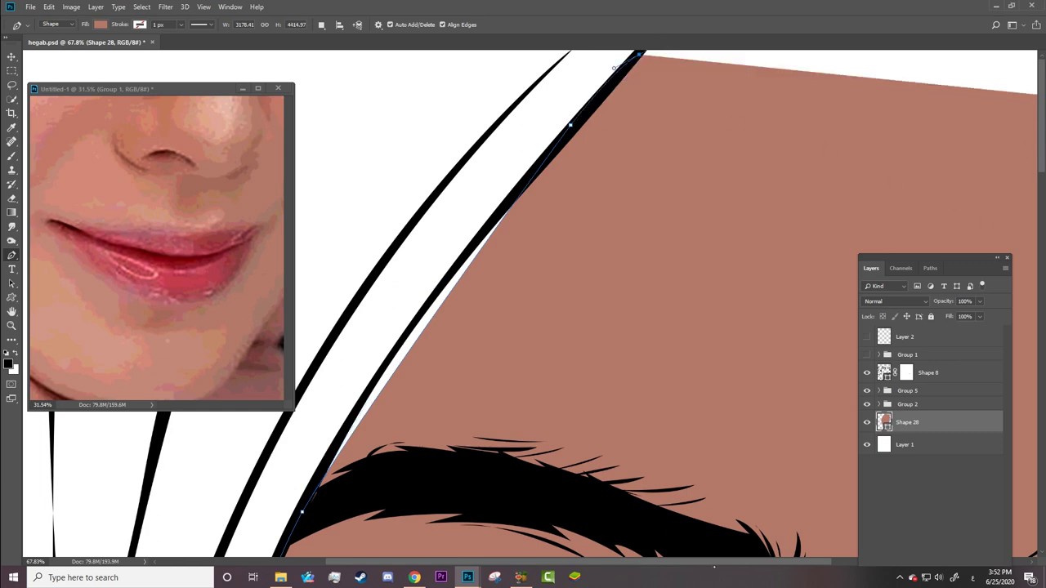
Run the top edge along the upper-right hijab line and zoom out to view the face.
{"action": "scroll", "coordinate": [630, 261], "scroll_direction": "right", "scroll_amount": 5}
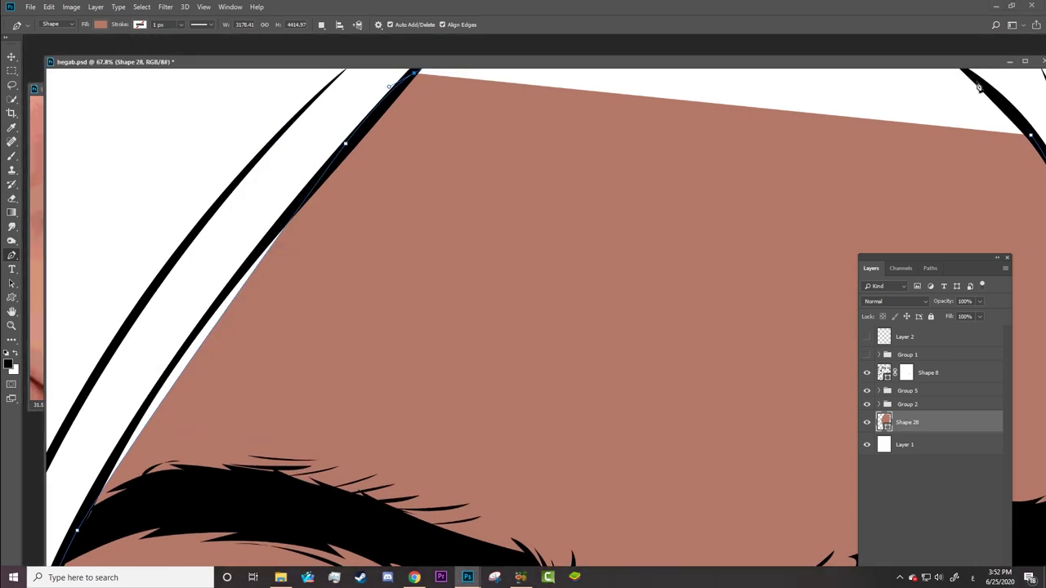
{"action": "left_click", "coordinate": [986, 98]}
{"action": "key", "text": "z"}
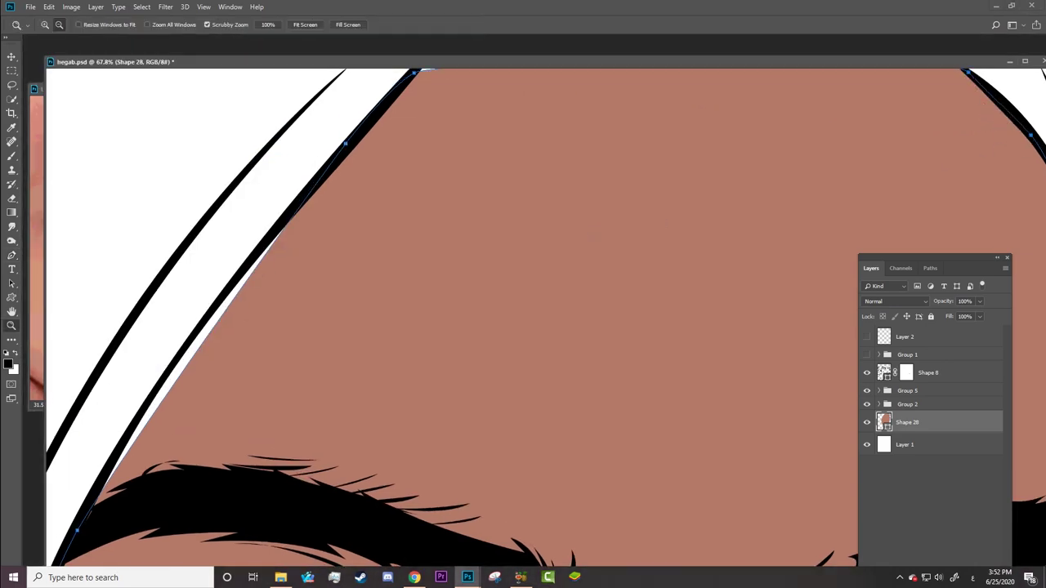
{"action": "left_click_drag", "start_coordinate": [672, 224], "coordinate": [521, 244]}
Add an anchor point on the face's upper-left edge beside the eyebrow.
{"action": "key", "text": "p"}
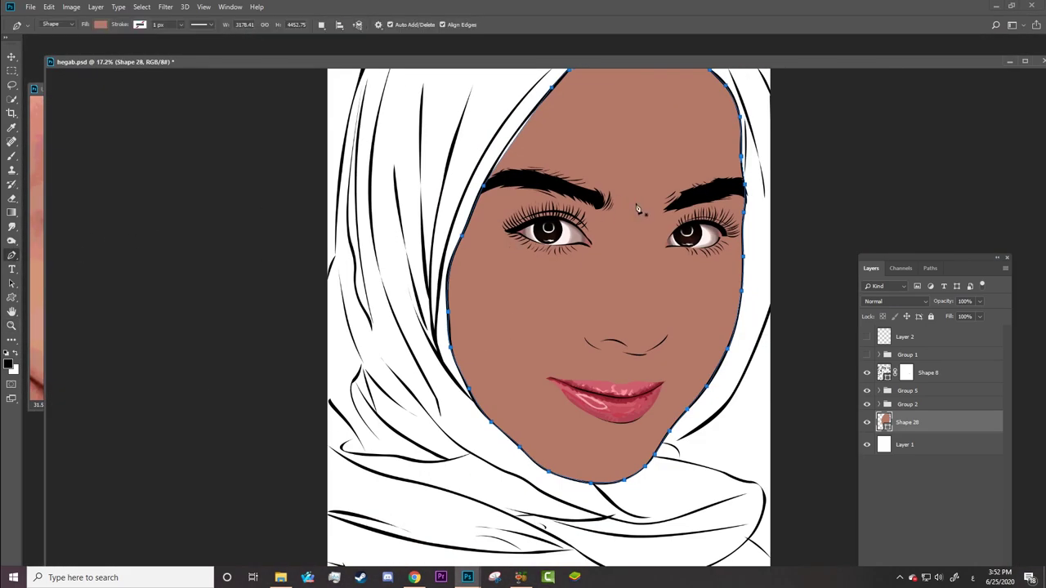
{"action": "key", "text": "z"}
{"action": "left_click_drag", "start_coordinate": [637, 209], "coordinate": [589, 189]}
{"action": "right_click", "coordinate": [12, 255]}
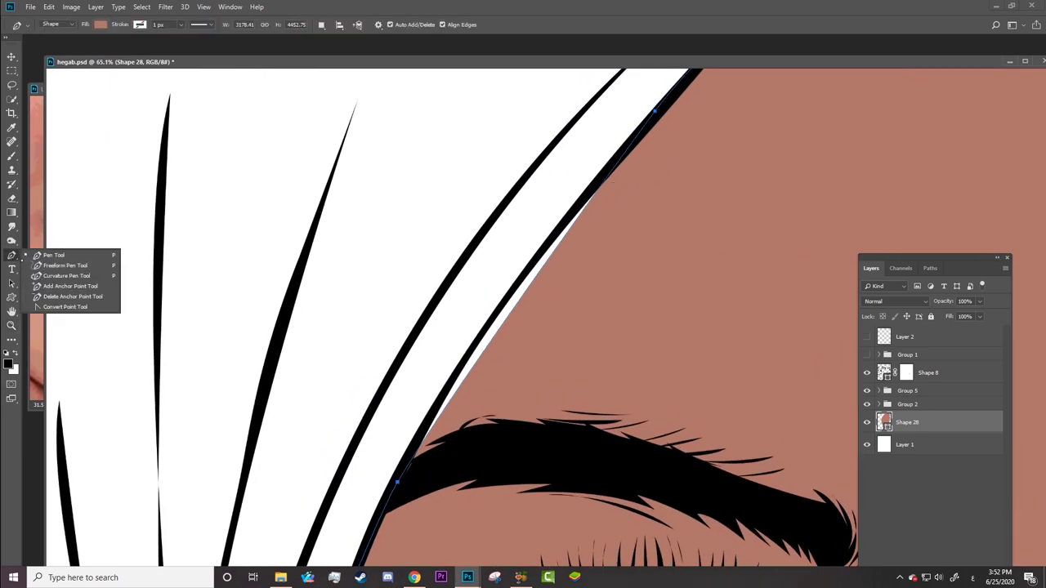
{"action": "left_click", "coordinate": [67, 276]}
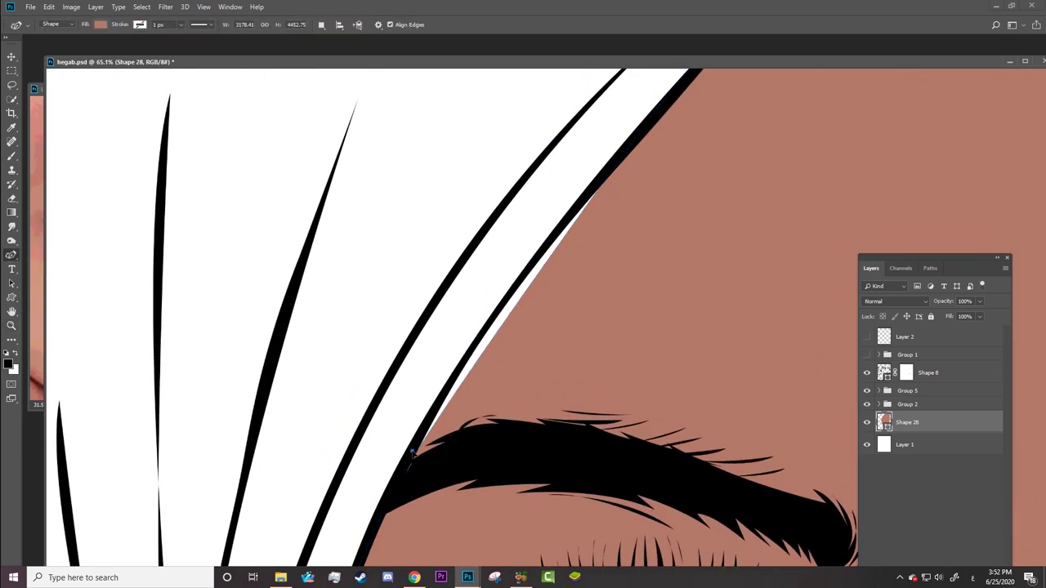
{"action": "left_click", "coordinate": [503, 307]}
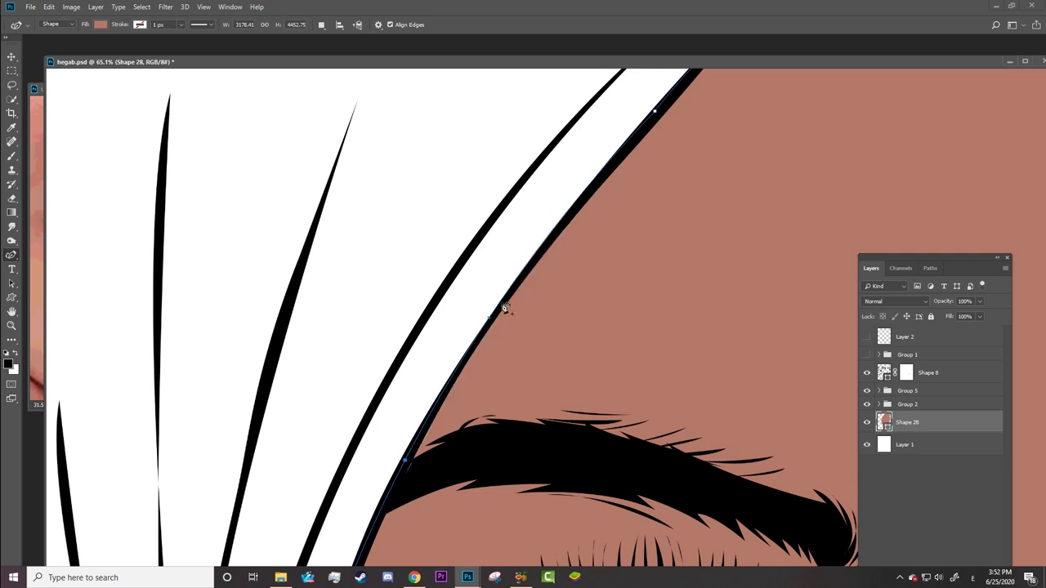
Drag the top point to reshape the face shape's upper arc.
{"action": "left_click_drag", "start_coordinate": [586, 289], "coordinate": [357, 245]}
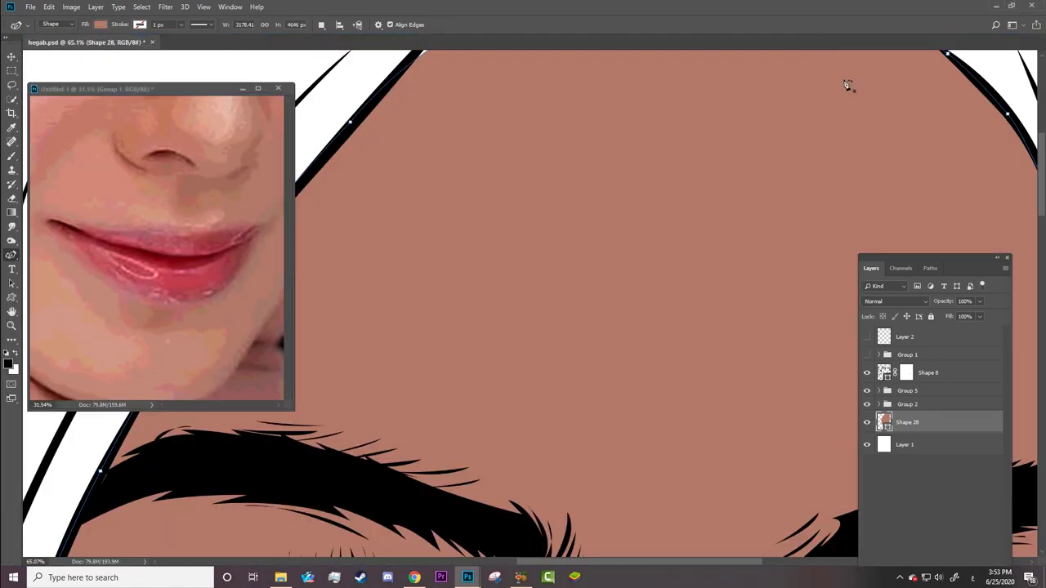
{"action": "scroll", "coordinate": [523, 302], "scroll_direction": "up", "scroll_amount": 5}
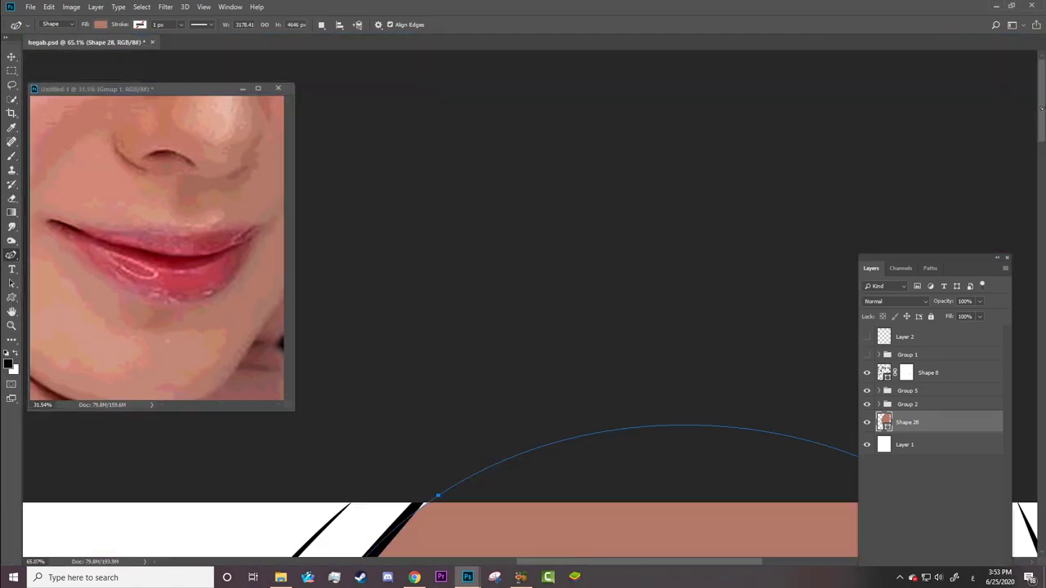
{"action": "scroll", "coordinate": [1006, 169], "scroll_direction": "down", "scroll_amount": 3}
{"action": "left_click_drag", "start_coordinate": [439, 211], "coordinate": [456, 199]}
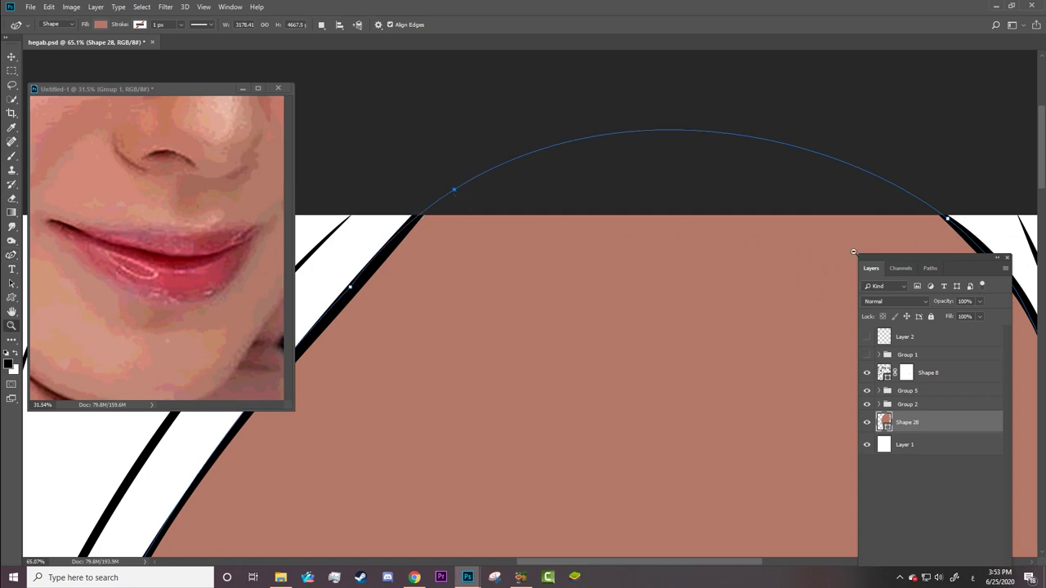
Pan across the eyebrow and eye, then zoom out to fit the whole artwork.
{"action": "key", "text": "h"}
{"action": "mouse_move", "coordinate": [665, 306]}
{"action": "left_mouse_down"}
{"action": "mouse_move", "coordinate": [429, 191]}
{"action": "mouse_move", "coordinate": [702, 189]}
{"action": "left_mouse_up"}
{"action": "scroll", "coordinate": [703, 176], "scroll_direction": "down", "scroll_amount": 5}
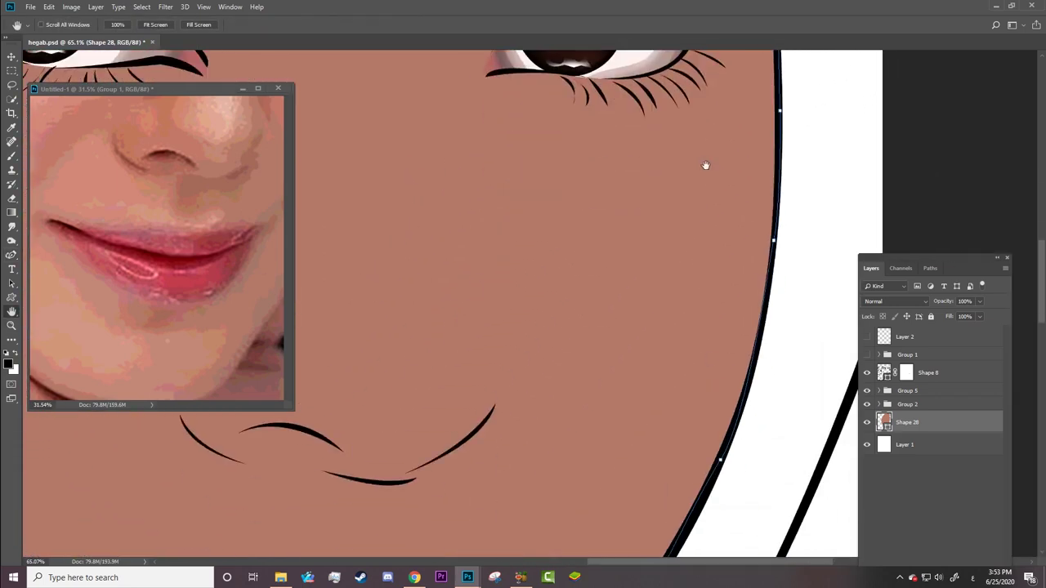
{"action": "scroll", "coordinate": [727, 216], "scroll_direction": "down", "scroll_amount": 3}
{"action": "scroll", "coordinate": [724, 368], "scroll_direction": "left", "scroll_amount": 4}
{"action": "scroll", "coordinate": [694, 410], "scroll_direction": "up", "scroll_amount": 3}
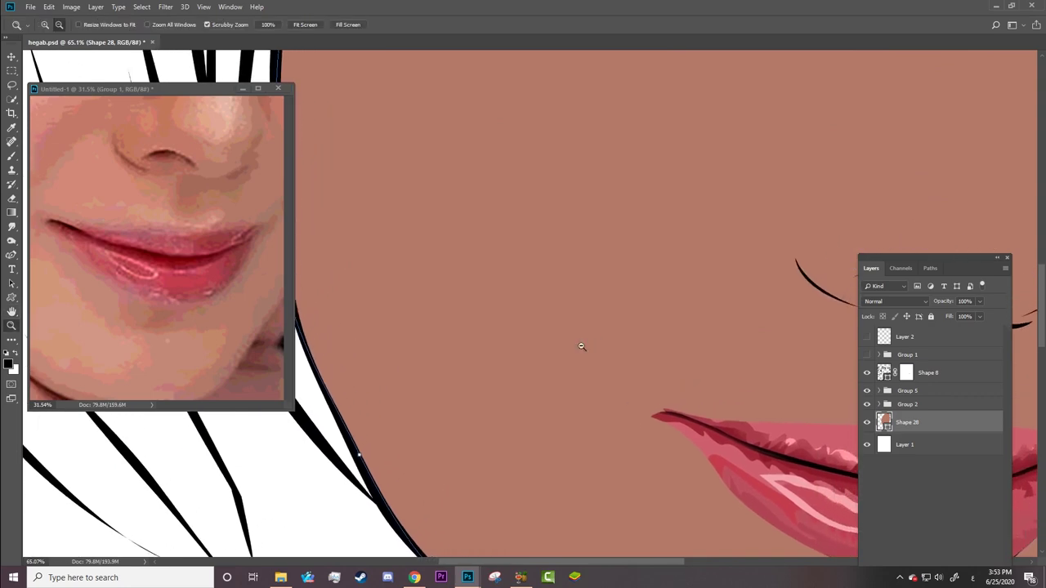
{"action": "key", "text": "z"}
{"action": "left_click_drag", "start_coordinate": [581, 346], "coordinate": [506, 345]}
{"action": "key", "text": "ctrl+0"}
{"action": "left_click_drag", "start_coordinate": [180, 275], "coordinate": [98, 278]}
Show the Group 1 reference photo, return to the standard Pen, and zoom into the cheek.
{"action": "left_click", "coordinate": [776, 338], "text": "alt"}
{"action": "left_click", "coordinate": [867, 355]}
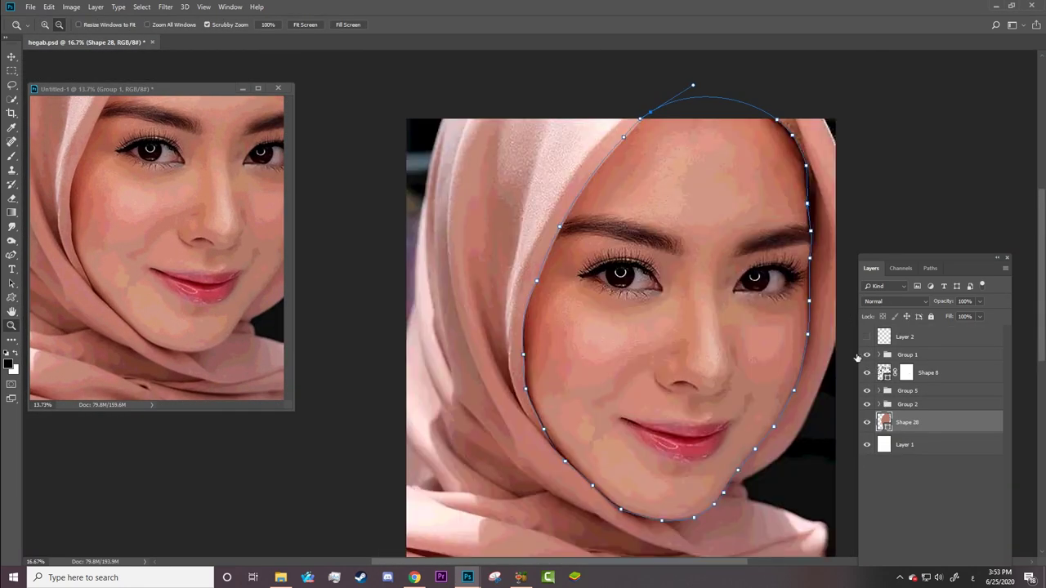
{"action": "left_click_drag", "start_coordinate": [656, 351], "coordinate": [700, 345]}
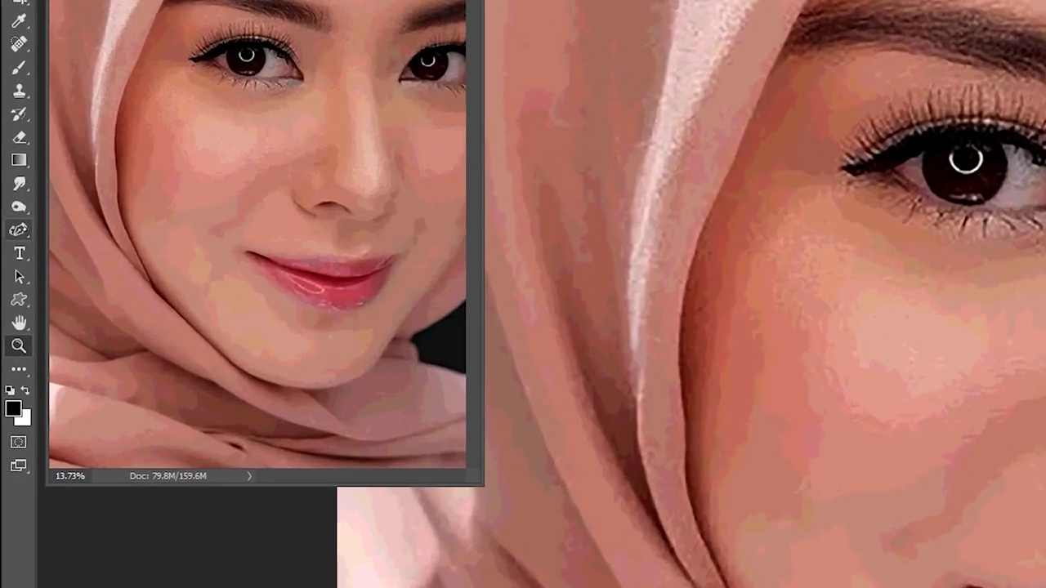
{"action": "right_click", "coordinate": [12, 255]}
{"action": "left_click", "coordinate": [49, 255]}
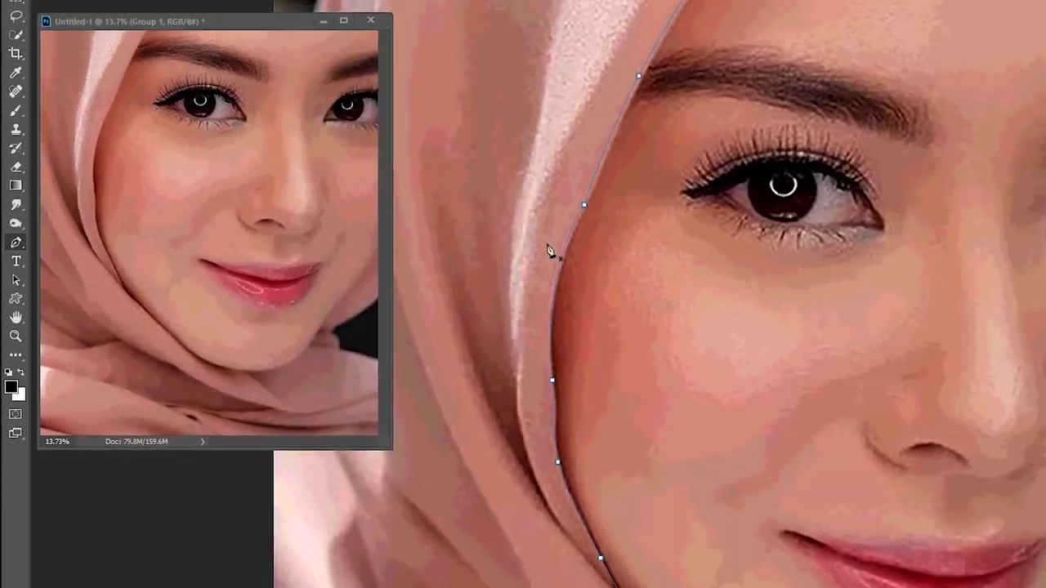
{"action": "left_click_drag", "start_coordinate": [589, 319], "coordinate": [597, 335]}
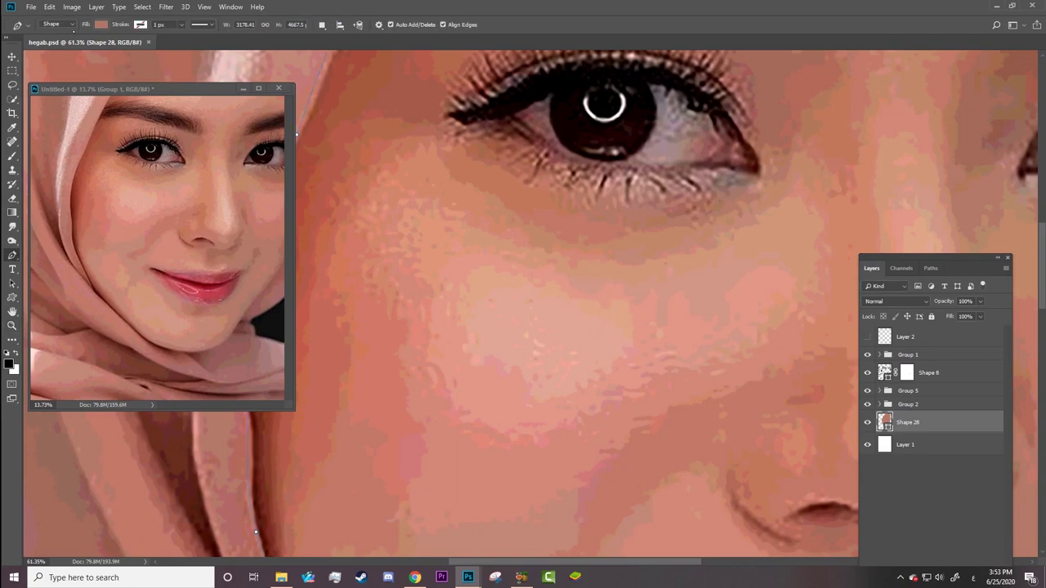
Set the Pen to Shape mode with New Layer and start the cheek highlight outline.
{"action": "left_click", "coordinate": [62, 25]}
{"action": "left_click", "coordinate": [322, 25]}
{"action": "left_click", "coordinate": [345, 38]}
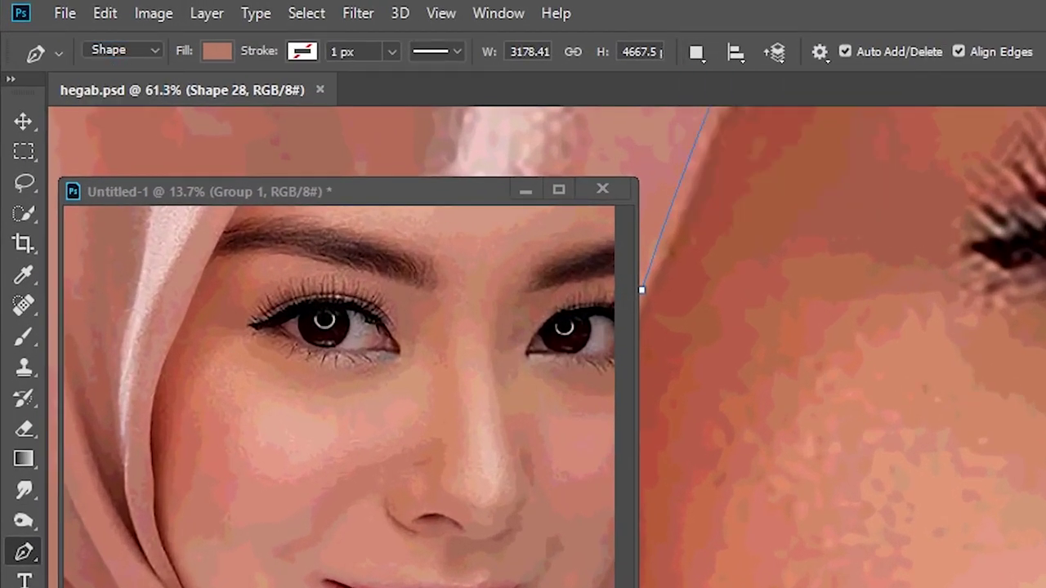
{"action": "left_click", "coordinate": [607, 299]}
{"action": "left_click_drag", "start_coordinate": [633, 316], "coordinate": [625, 344]}
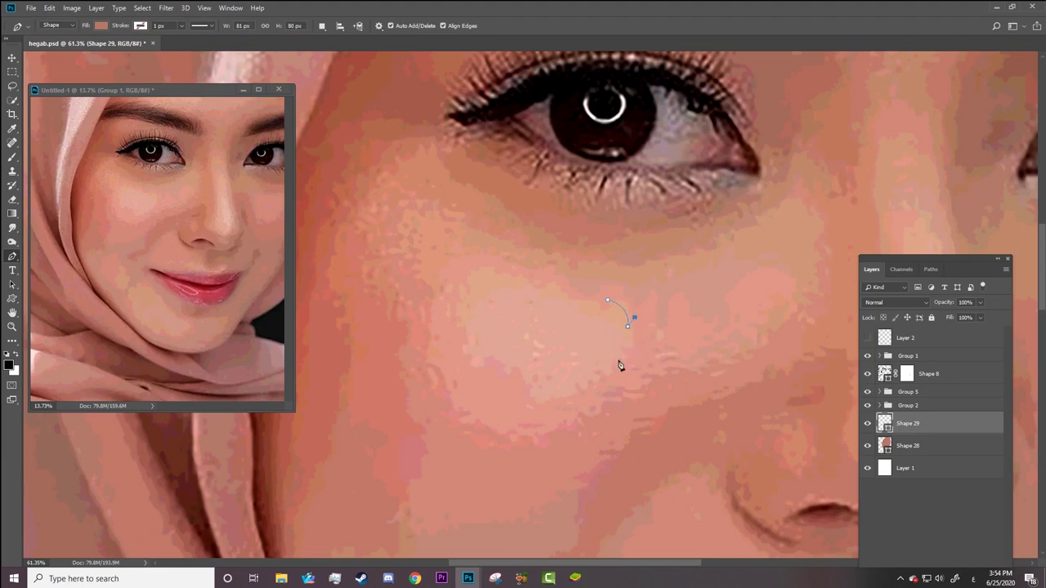
Trace the highlight's lower edge leftward with curved and corner points.
{"action": "mouse_move", "coordinate": [619, 361]}
{"action": "left_mouse_down"}
{"action": "mouse_move", "coordinate": [551, 409]}
{"action": "mouse_move", "coordinate": [518, 415]}
{"action": "mouse_move", "coordinate": [536, 410]}
{"action": "left_mouse_up"}
{"action": "left_click", "coordinate": [583, 389], "text": "alt"}
{"action": "left_click_drag", "start_coordinate": [494, 353], "coordinate": [496, 364]}
{"action": "mouse_move", "coordinate": [553, 400]}
{"action": "left_mouse_down"}
{"action": "mouse_move", "coordinate": [536, 410]}
{"action": "mouse_move", "coordinate": [545, 402]}
{"action": "left_mouse_up"}
{"action": "left_click", "coordinate": [517, 370], "text": "ctrl"}
{"action": "left_click_drag", "start_coordinate": [469, 367], "coordinate": [443, 363]}
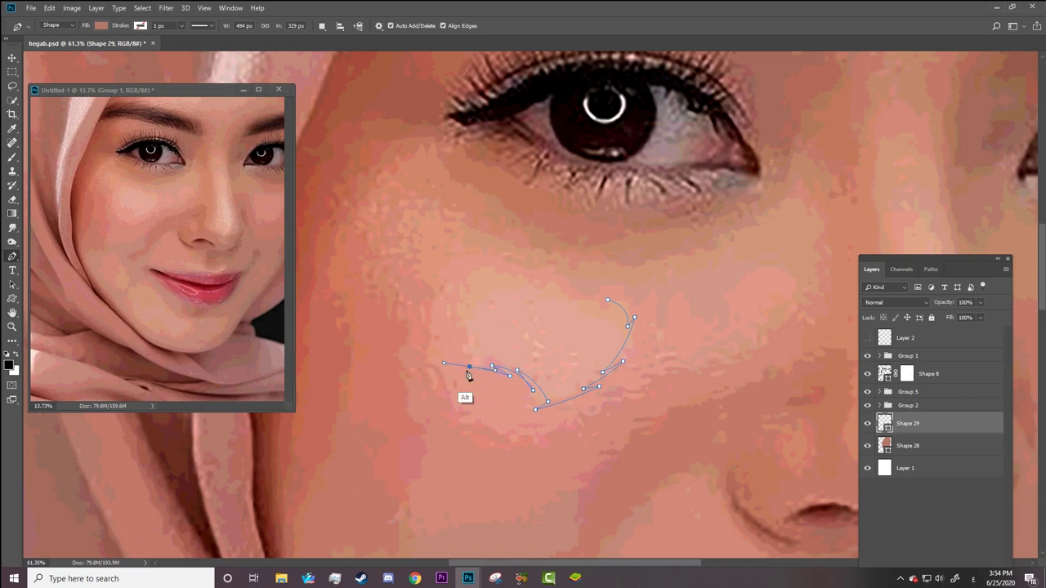
{"action": "left_click", "coordinate": [469, 367], "text": "alt"}
Continue the highlight outline up its left side, converting points to corners.
{"action": "left_click", "coordinate": [439, 342]}
{"action": "left_click_drag", "start_coordinate": [454, 317], "coordinate": [436, 303]}
{"action": "left_click", "coordinate": [454, 317], "text": "alt"}
{"action": "left_click_drag", "start_coordinate": [450, 294], "coordinate": [472, 310]}
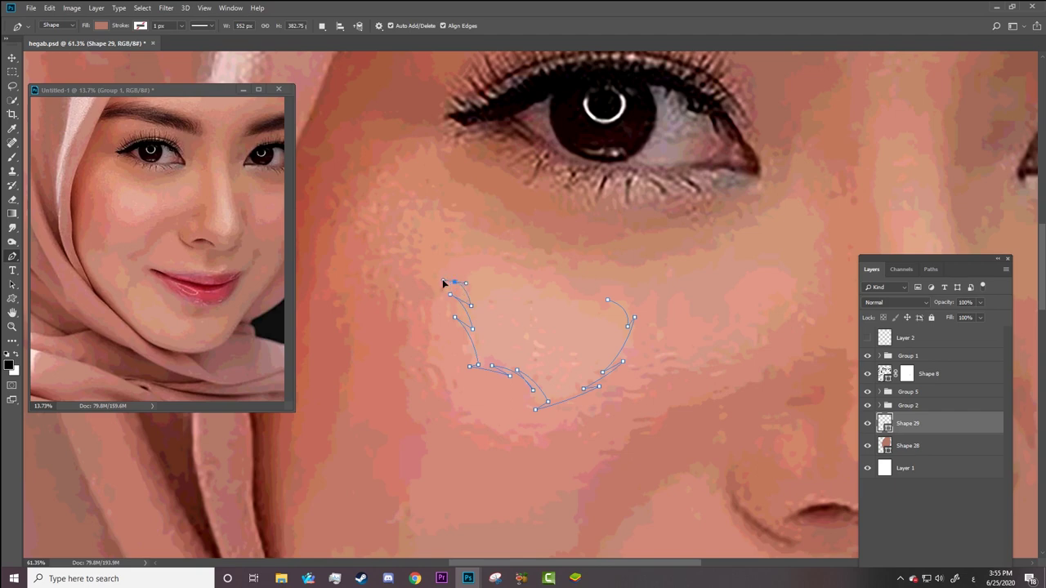
{"action": "right_click", "coordinate": [447, 282]}
{"action": "key", "text": "Escape"}
{"action": "left_click", "coordinate": [468, 297], "text": "ctrl"}
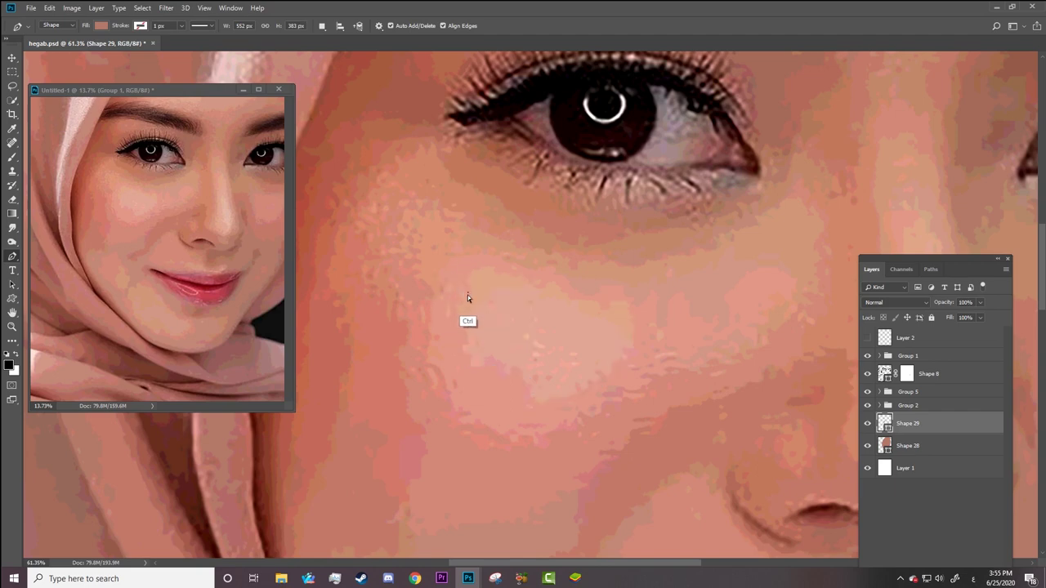
{"action": "left_click", "coordinate": [447, 291], "text": "ctrl"}
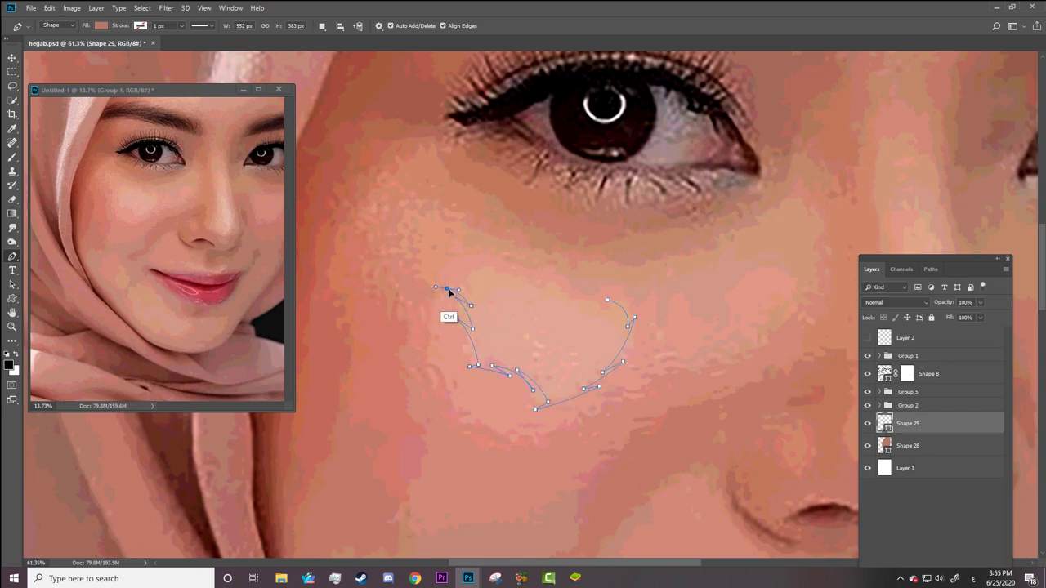
Shape the highlight's top edge and close the path with a smooth curve.
{"action": "right_click", "coordinate": [484, 302]}
{"action": "key", "text": "alt"}
{"action": "left_click_drag", "start_coordinate": [454, 294], "coordinate": [454, 317]}
{"action": "mouse_move", "coordinate": [471, 271]}
{"action": "left_mouse_down"}
{"action": "mouse_move", "coordinate": [508, 268]}
{"action": "mouse_move", "coordinate": [489, 266]}
{"action": "left_mouse_up"}
{"action": "left_click_drag", "start_coordinate": [562, 286], "coordinate": [591, 276]}
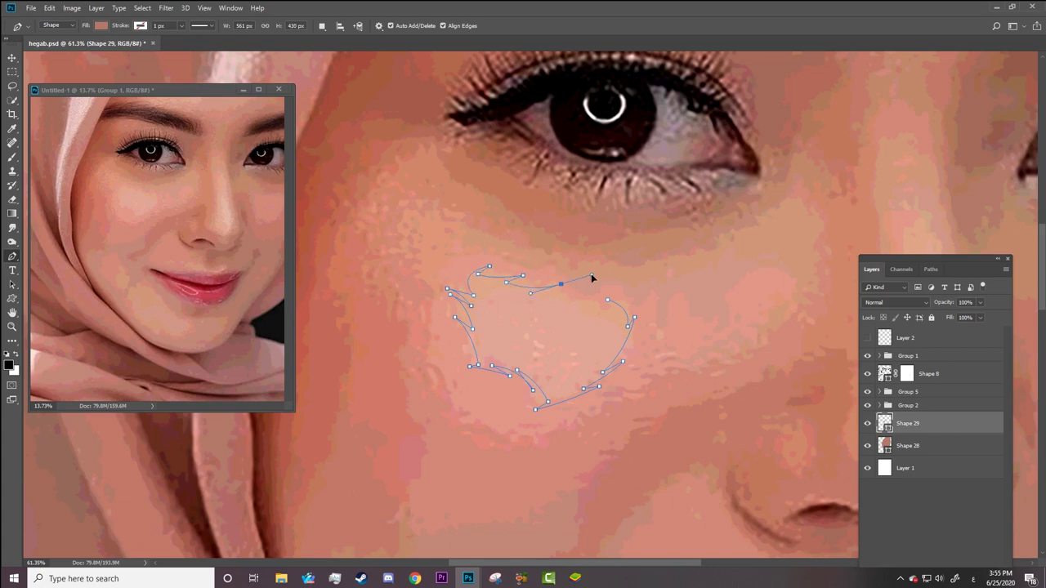
{"action": "key", "text": "ctrl+z"}
{"action": "left_click_drag", "start_coordinate": [607, 302], "coordinate": [642, 292]}
Change Shape 29's fill to a lighter pink skin tone in the Color Picker.
{"action": "left_click", "coordinate": [101, 25]}
{"action": "left_click", "coordinate": [152, 47]}
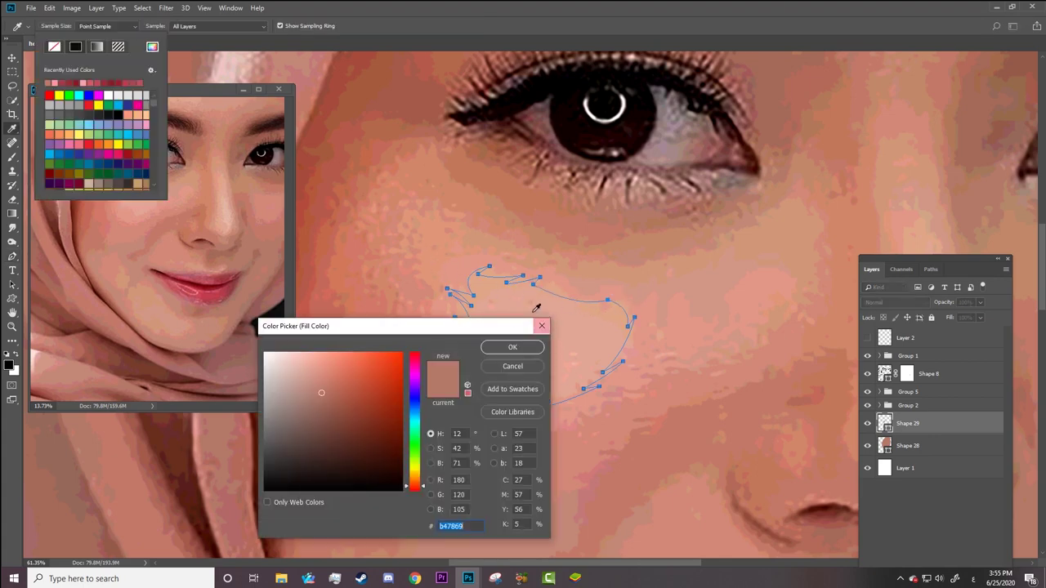
{"action": "left_click", "coordinate": [307, 356]}
{"action": "key", "text": "Return"}
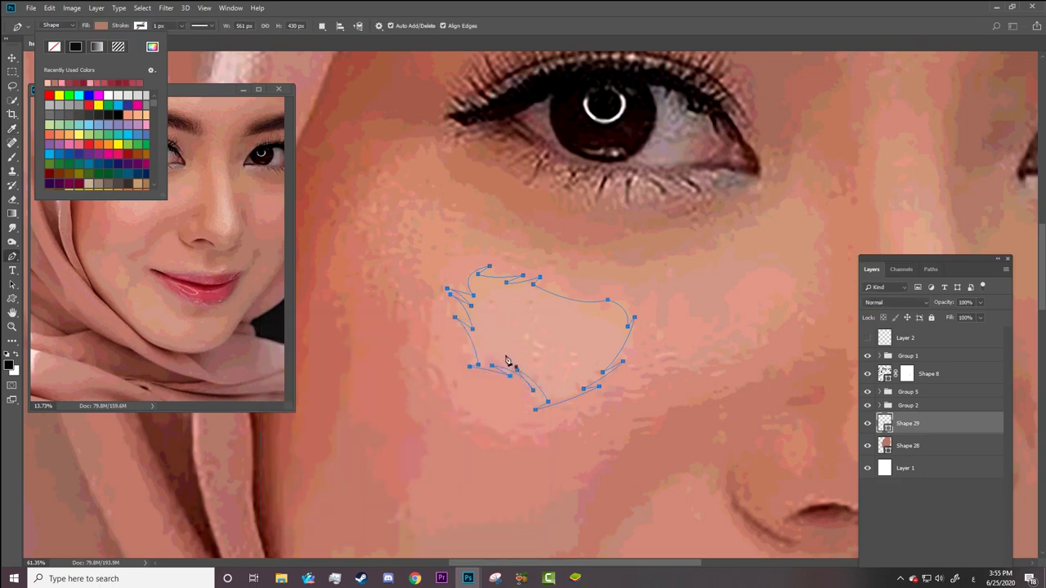
{"action": "scroll", "coordinate": [488, 400], "scroll_direction": "down", "scroll_amount": 5}
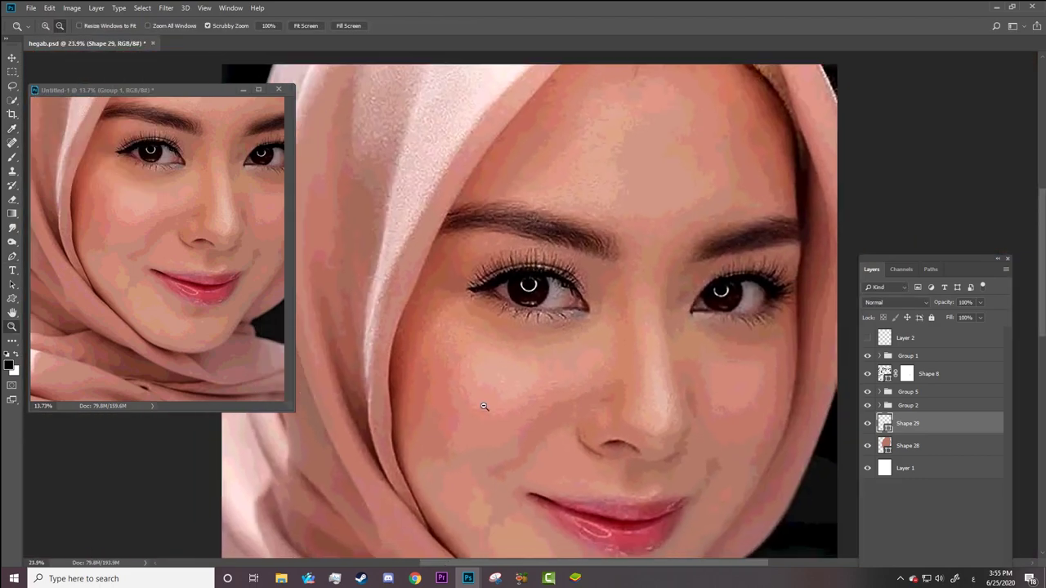
{"action": "scroll", "coordinate": [479, 402], "scroll_direction": "up", "scroll_amount": 4}
{"action": "key", "text": "p"}
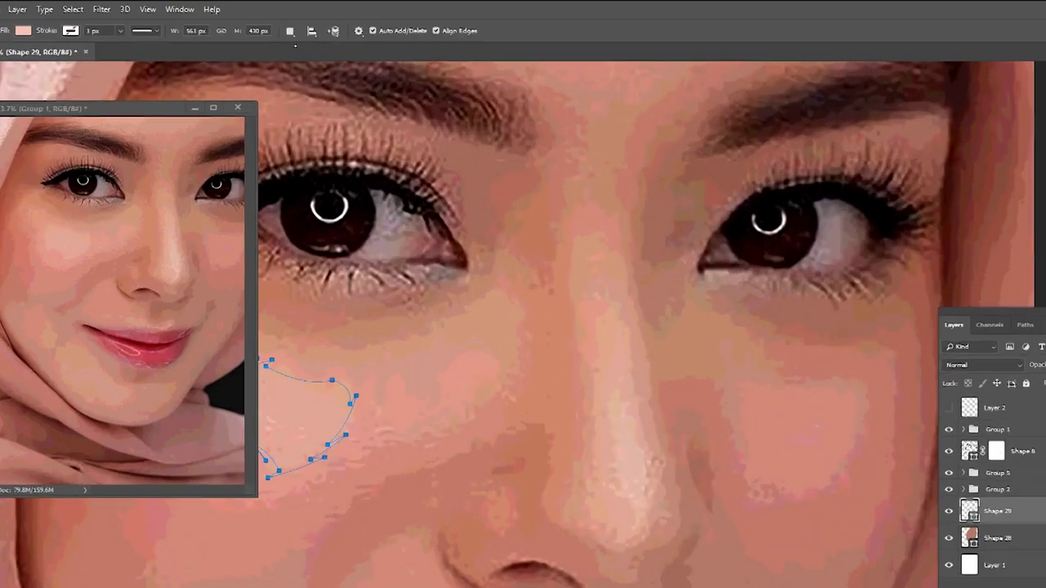
{"action": "left_click", "coordinate": [321, 25]}
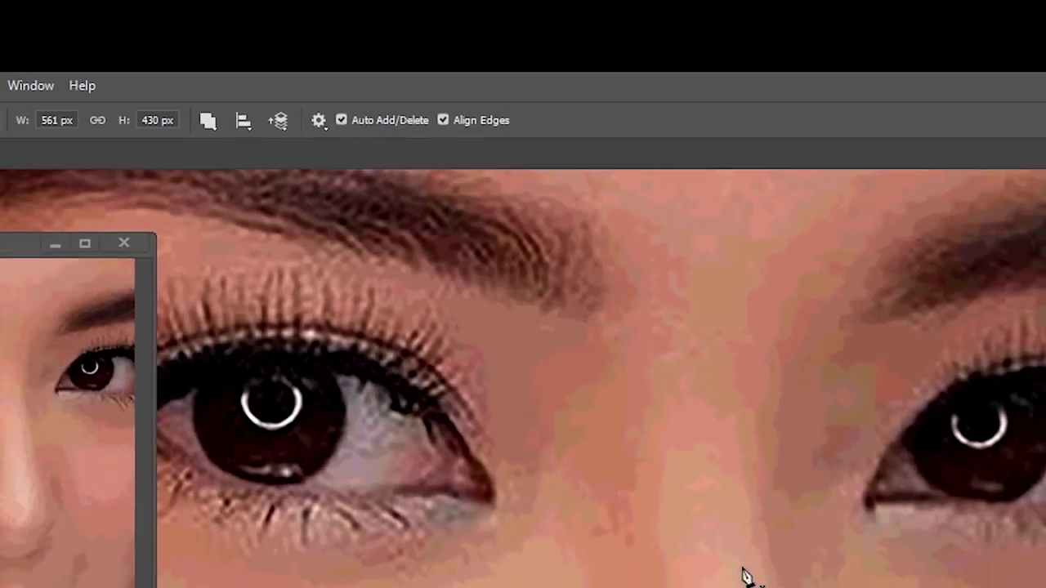
Trace the nose highlight from the bridge down and around the nose tip.
{"action": "left_click", "coordinate": [719, 531]}
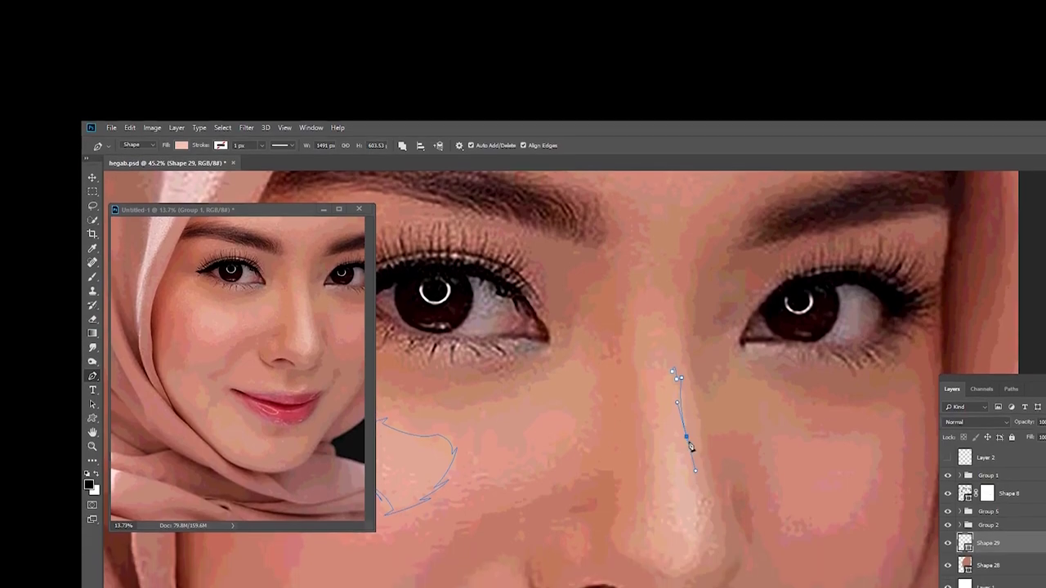
{"action": "left_click_drag", "start_coordinate": [689, 467], "coordinate": [688, 476]}
{"action": "left_click_drag", "start_coordinate": [700, 535], "coordinate": [711, 553]}
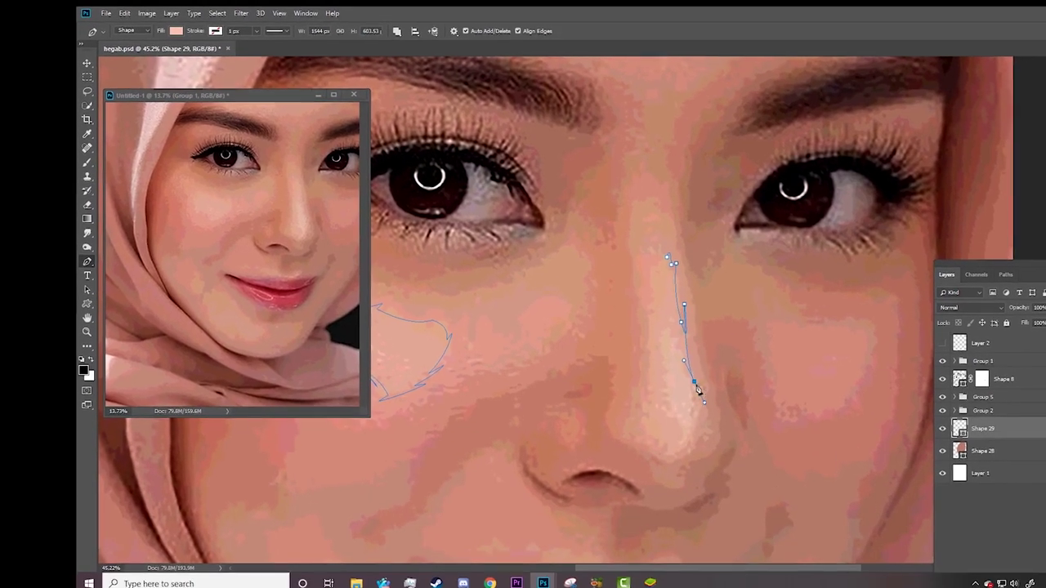
{"action": "left_click", "coordinate": [694, 381], "text": "alt"}
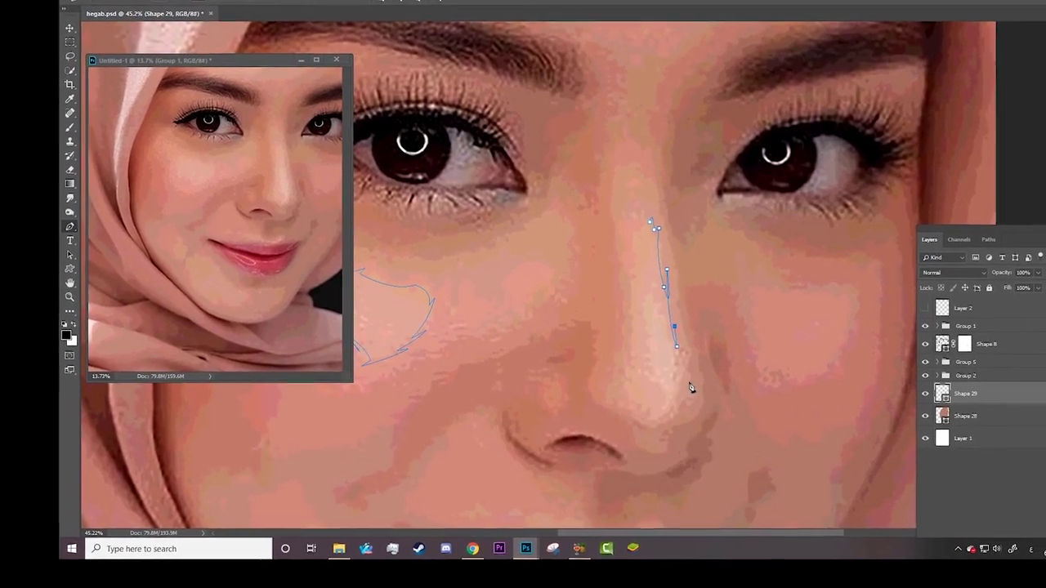
{"action": "left_click", "coordinate": [696, 391]}
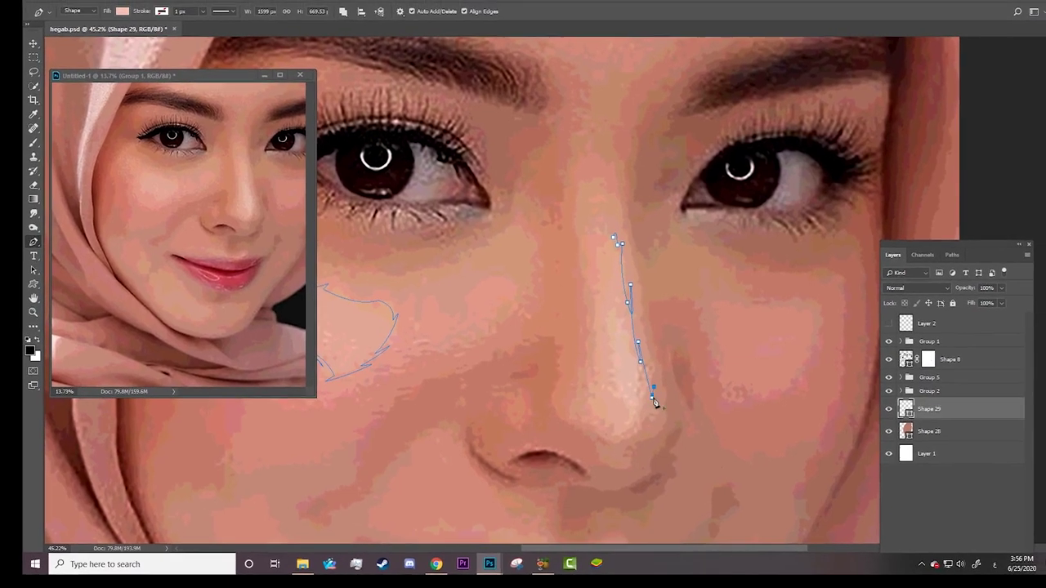
{"action": "left_click", "coordinate": [648, 422]}
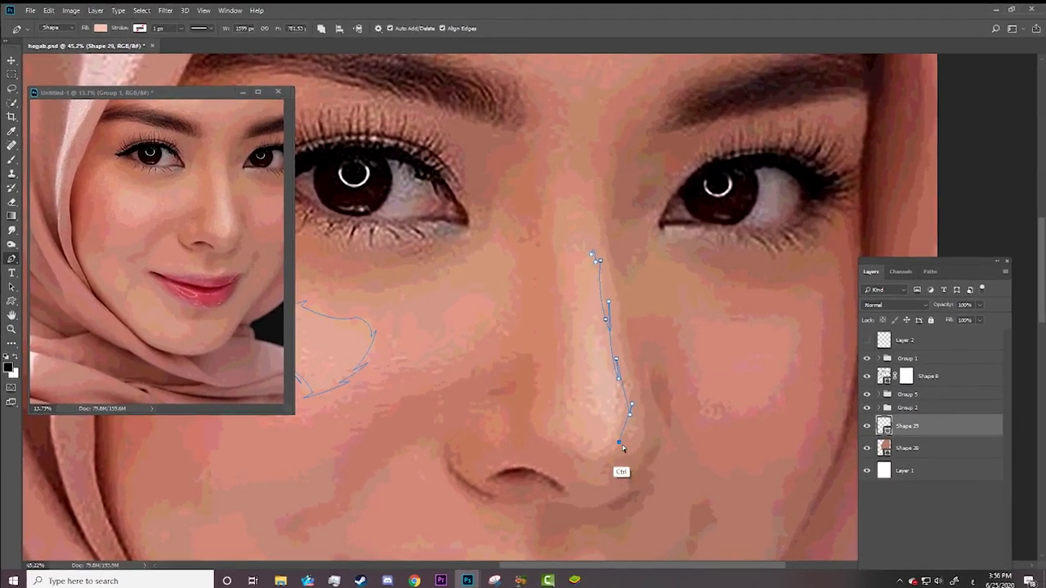
{"action": "left_click_drag", "start_coordinate": [619, 443], "coordinate": [607, 452]}
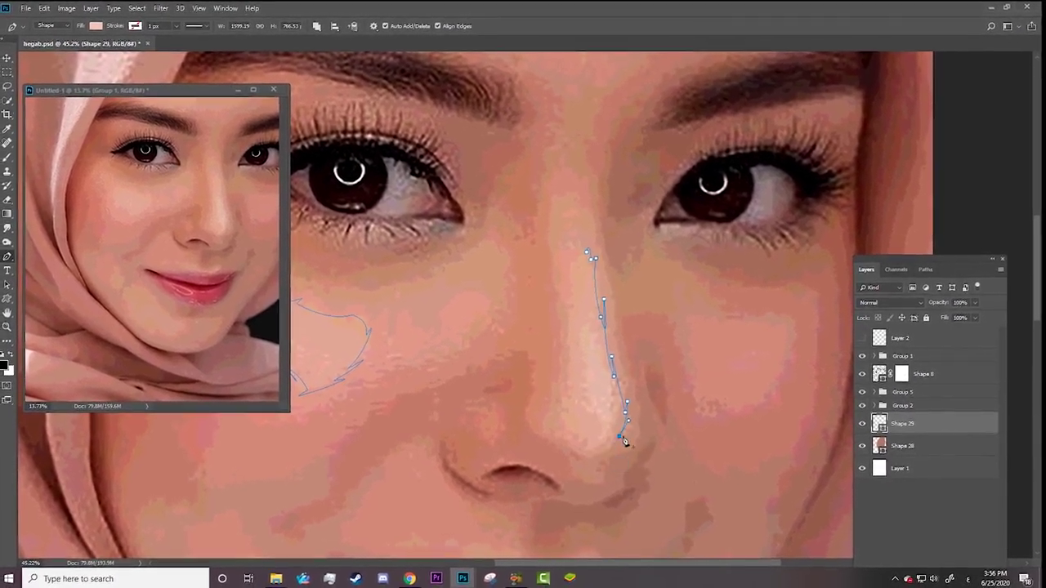
{"action": "left_click", "coordinate": [572, 455]}
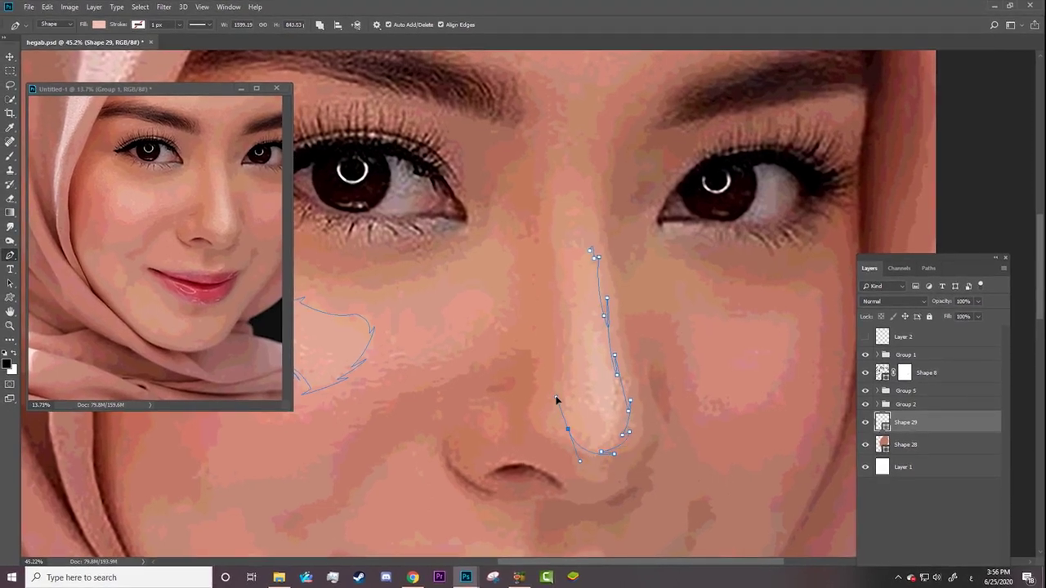
{"action": "left_click_drag", "start_coordinate": [567, 429], "coordinate": [577, 448]}
Continue the nose highlight up the bridge, with a sharp corner at the top.
{"action": "left_click_drag", "start_coordinate": [559, 317], "coordinate": [569, 339]}
{"action": "left_click_drag", "start_coordinate": [555, 254], "coordinate": [562, 276]}
{"action": "left_click_drag", "start_coordinate": [556, 202], "coordinate": [548, 185]}
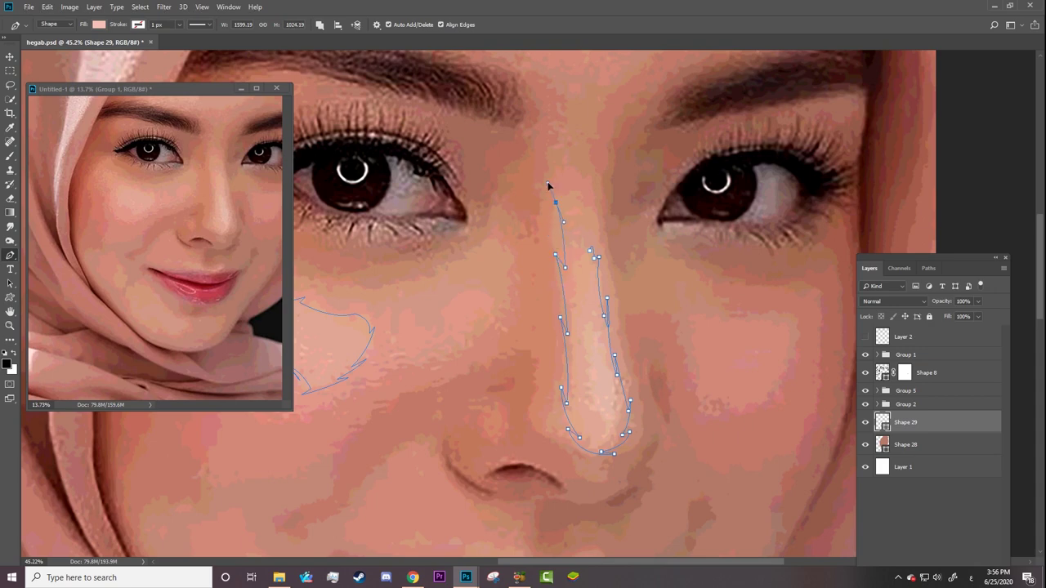
{"action": "key", "text": "ctrl+z"}
{"action": "left_click", "coordinate": [549, 200]}
{"action": "left_click_drag", "start_coordinate": [578, 195], "coordinate": [602, 213]}
{"action": "left_click", "coordinate": [578, 195]}
{"action": "left_click_drag", "start_coordinate": [596, 216], "coordinate": [584, 210]}
{"action": "left_click_drag", "start_coordinate": [592, 255], "coordinate": [599, 278]}
Outline the cheek highlight patch below the right eye and reshape its lower points.
{"action": "left_click", "coordinate": [704, 294]}
{"action": "left_click", "coordinate": [750, 316]}
{"action": "mouse_move", "coordinate": [820, 300]}
{"action": "left_mouse_down"}
{"action": "mouse_move", "coordinate": [780, 314]}
{"action": "mouse_move", "coordinate": [806, 330]}
{"action": "left_mouse_up"}
{"action": "left_click_drag", "start_coordinate": [752, 413], "coordinate": [756, 408]}
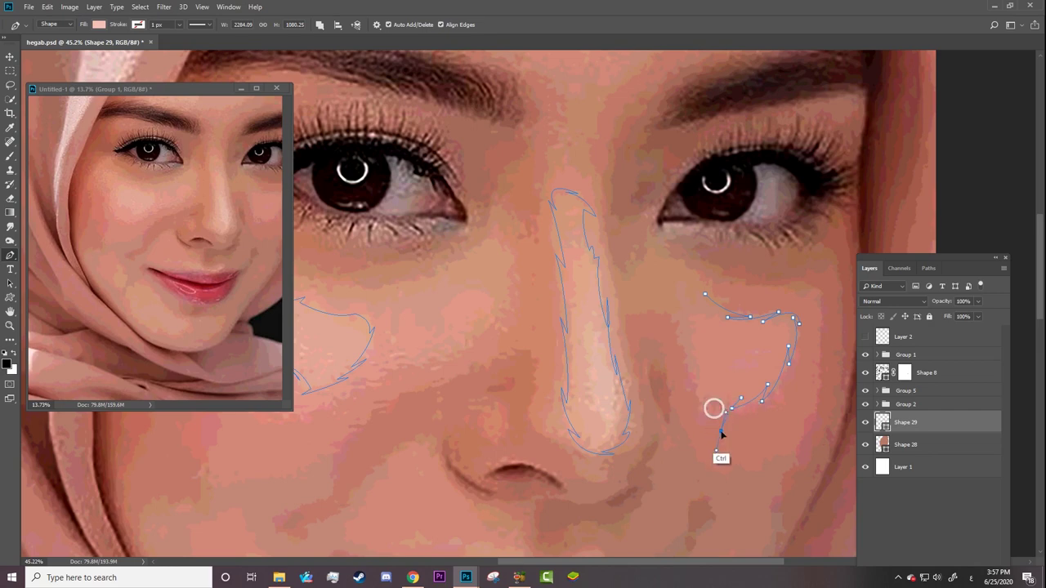
{"action": "left_click_drag", "start_coordinate": [716, 414], "coordinate": [719, 425]}
{"action": "left_click", "coordinate": [718, 424], "text": "ctrl"}
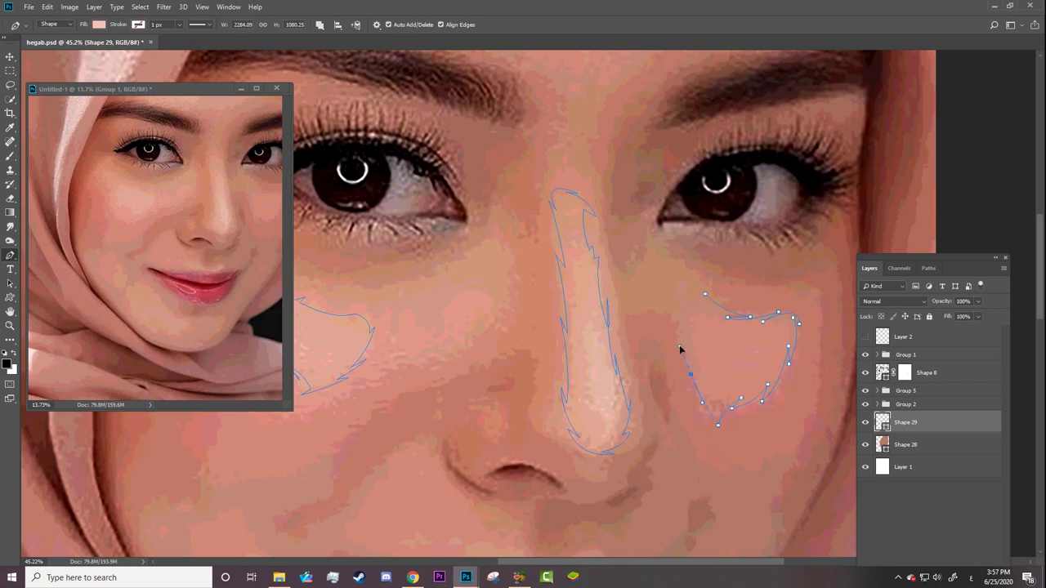
{"action": "left_click_drag", "start_coordinate": [692, 379], "coordinate": [707, 409]}
{"action": "left_click_drag", "start_coordinate": [672, 343], "coordinate": [690, 374]}
{"action": "left_click_drag", "start_coordinate": [653, 321], "coordinate": [663, 325]}
Begin the forehead highlight above the left eyebrow with curved points down its right side.
{"action": "scroll", "coordinate": [576, 200], "scroll_direction": "up", "scroll_amount": 5}
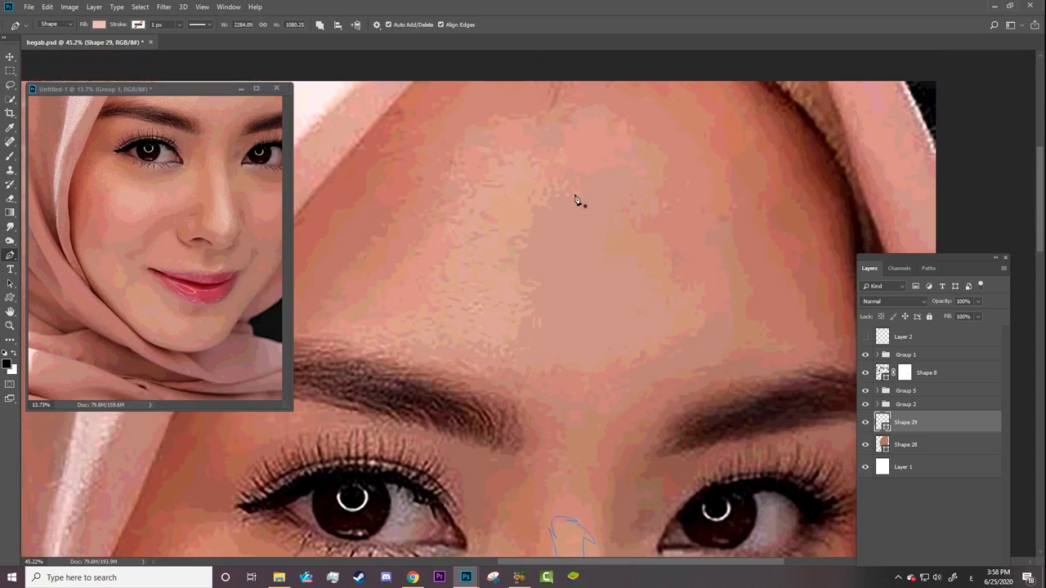
{"action": "mouse_move", "coordinate": [542, 208]}
{"action": "left_mouse_down"}
{"action": "mouse_move", "coordinate": [510, 218]}
{"action": "mouse_move", "coordinate": [548, 210]}
{"action": "mouse_move", "coordinate": [534, 230]}
{"action": "mouse_move", "coordinate": [528, 291]}
{"action": "mouse_move", "coordinate": [533, 283]}
{"action": "left_mouse_up"}
{"action": "right_click", "coordinate": [518, 264]}
{"action": "left_click", "coordinate": [507, 265]}
{"action": "left_click", "coordinate": [530, 282], "text": "ctrl"}
{"action": "right_click", "coordinate": [517, 263]}
{"action": "left_click", "coordinate": [527, 278]}
{"action": "left_click", "coordinate": [527, 279], "text": "ctrl"}
{"action": "left_click_drag", "start_coordinate": [535, 312], "coordinate": [551, 326]}
{"action": "left_click", "coordinate": [536, 313], "text": "alt"}
{"action": "mouse_move", "coordinate": [519, 378]}
{"action": "left_mouse_down"}
{"action": "mouse_move", "coordinate": [522, 347]}
{"action": "mouse_move", "coordinate": [493, 363]}
{"action": "left_mouse_up"}
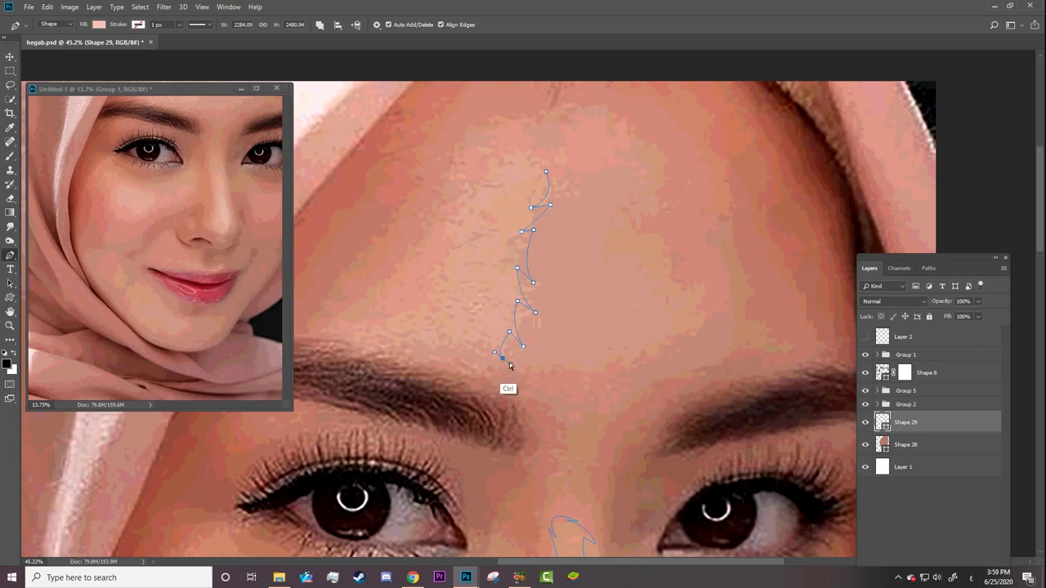
Extend the forehead outline toward the eyebrow and up to the top, closing the shape.
{"action": "right_click", "coordinate": [502, 356]}
{"action": "mouse_move", "coordinate": [405, 351]}
{"action": "left_mouse_down"}
{"action": "mouse_move", "coordinate": [370, 367]}
{"action": "mouse_move", "coordinate": [339, 358]}
{"action": "mouse_move", "coordinate": [372, 357]}
{"action": "mouse_move", "coordinate": [344, 343]}
{"action": "left_mouse_up"}
{"action": "mouse_move", "coordinate": [409, 306]}
{"action": "left_mouse_down"}
{"action": "mouse_move", "coordinate": [417, 293]}
{"action": "mouse_move", "coordinate": [442, 289]}
{"action": "left_mouse_up"}
{"action": "mouse_move", "coordinate": [447, 253]}
{"action": "left_mouse_down"}
{"action": "mouse_move", "coordinate": [445, 234]}
{"action": "mouse_move", "coordinate": [464, 231]}
{"action": "left_mouse_up"}
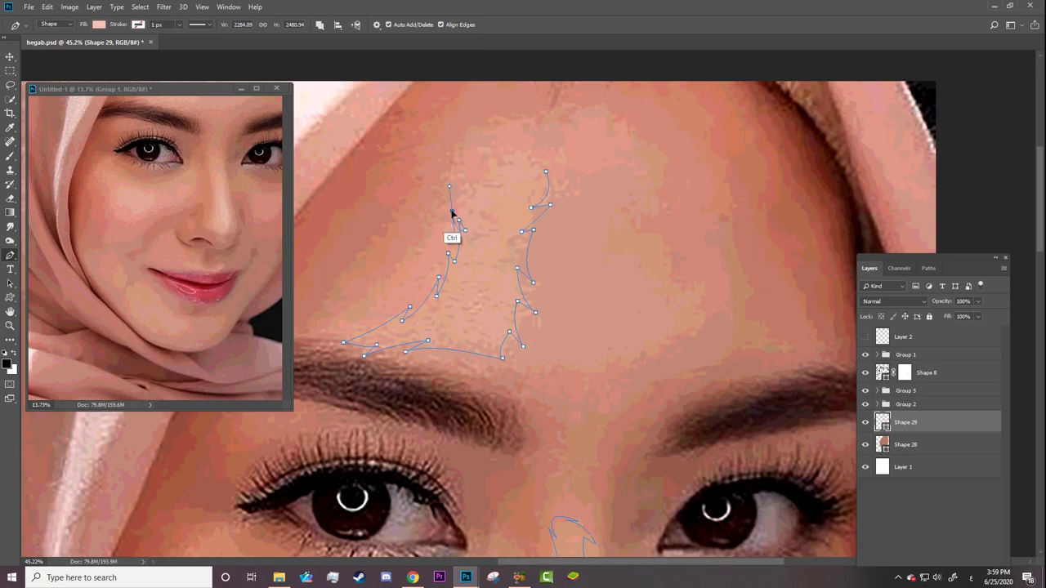
{"action": "left_click_drag", "start_coordinate": [461, 197], "coordinate": [467, 204]}
{"action": "left_click_drag", "start_coordinate": [492, 153], "coordinate": [495, 159]}
{"action": "left_click_drag", "start_coordinate": [570, 201], "coordinate": [602, 209]}
{"action": "scroll", "coordinate": [597, 282], "scroll_direction": "down", "scroll_amount": 5}
{"action": "scroll", "coordinate": [597, 282], "scroll_direction": "down", "scroll_amount": 6}
{"action": "scroll", "coordinate": [597, 282], "scroll_direction": "down", "scroll_amount": 1}
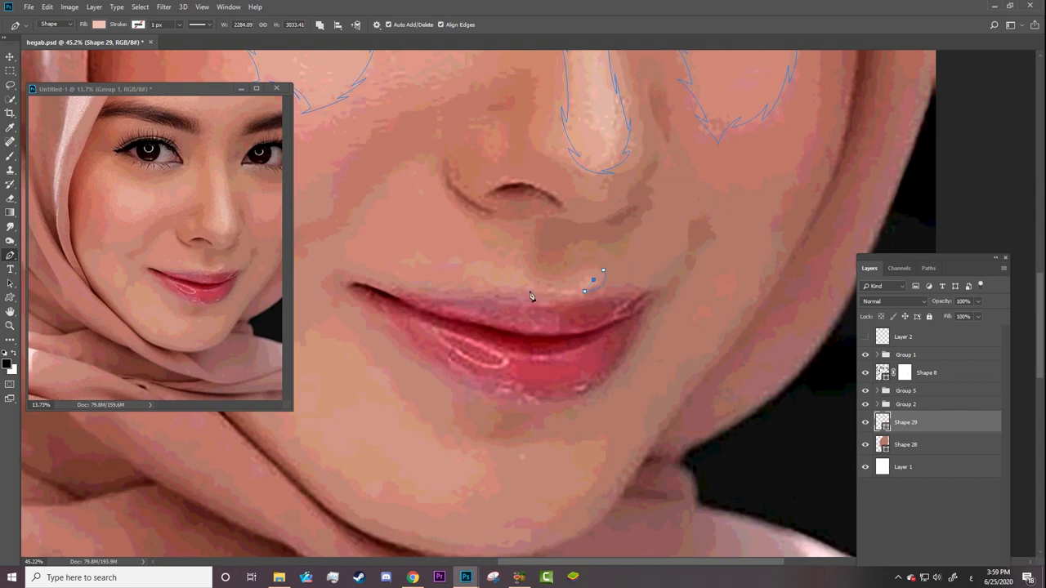
Trace the jagged highlight above the upper lip using sharp and smooth points.
{"action": "left_click_drag", "start_coordinate": [526, 290], "coordinate": [468, 285]}
{"action": "left_click", "coordinate": [526, 290], "text": "alt"}
{"action": "left_click", "coordinate": [490, 290], "text": "alt"}
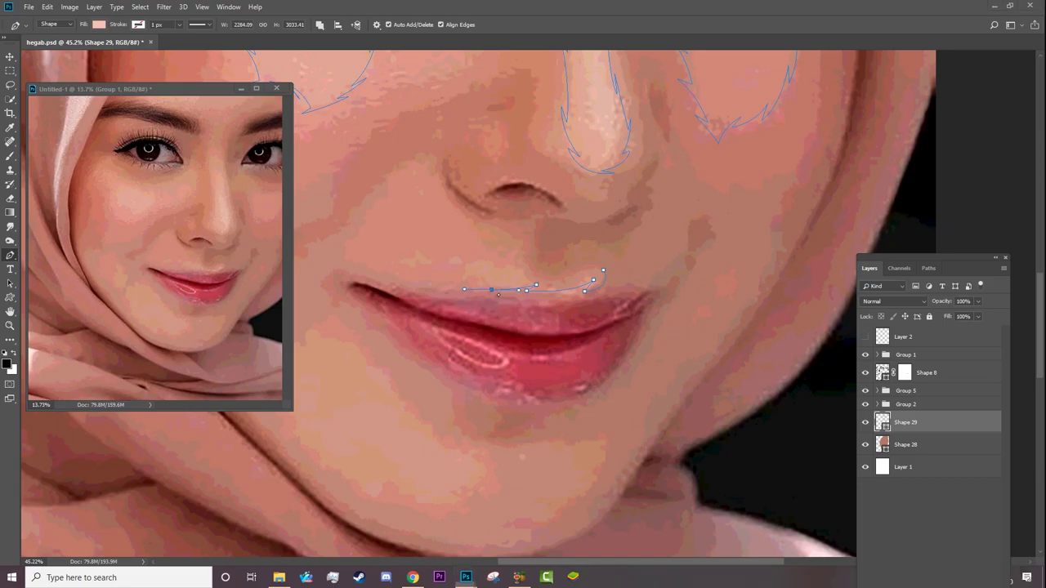
{"action": "key", "text": "ctrl+alt+z"}
{"action": "left_click_drag", "start_coordinate": [518, 290], "coordinate": [512, 283]}
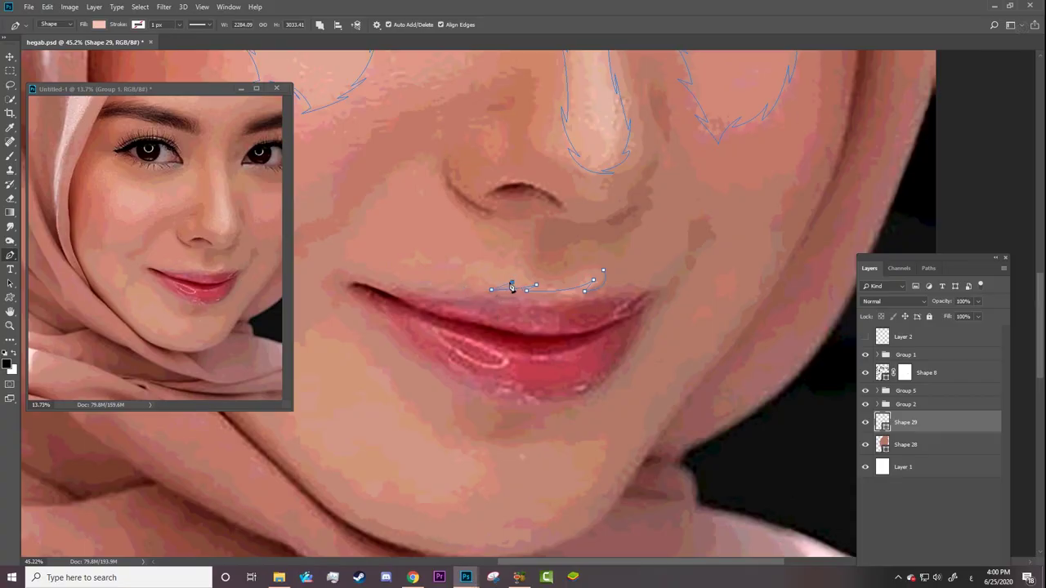
{"action": "mouse_move", "coordinate": [433, 295]}
{"action": "left_mouse_down"}
{"action": "mouse_move", "coordinate": [405, 305]}
{"action": "mouse_move", "coordinate": [450, 290]}
{"action": "left_mouse_up"}
{"action": "left_click", "coordinate": [450, 284], "text": "alt"}
{"action": "left_click_drag", "start_coordinate": [468, 267], "coordinate": [525, 282]}
{"action": "left_click_drag", "start_coordinate": [595, 276], "coordinate": [560, 288]}
Start the highlight outline along the lower cheek and jaw, straightening its curves.
{"action": "left_click_drag", "start_coordinate": [435, 498], "coordinate": [482, 488]}
{"action": "mouse_move", "coordinate": [426, 515]}
{"action": "left_mouse_down"}
{"action": "mouse_move", "coordinate": [447, 498]}
{"action": "mouse_move", "coordinate": [392, 489]}
{"action": "mouse_move", "coordinate": [383, 502]}
{"action": "left_mouse_up"}
{"action": "left_click_drag", "start_coordinate": [327, 472], "coordinate": [283, 448]}
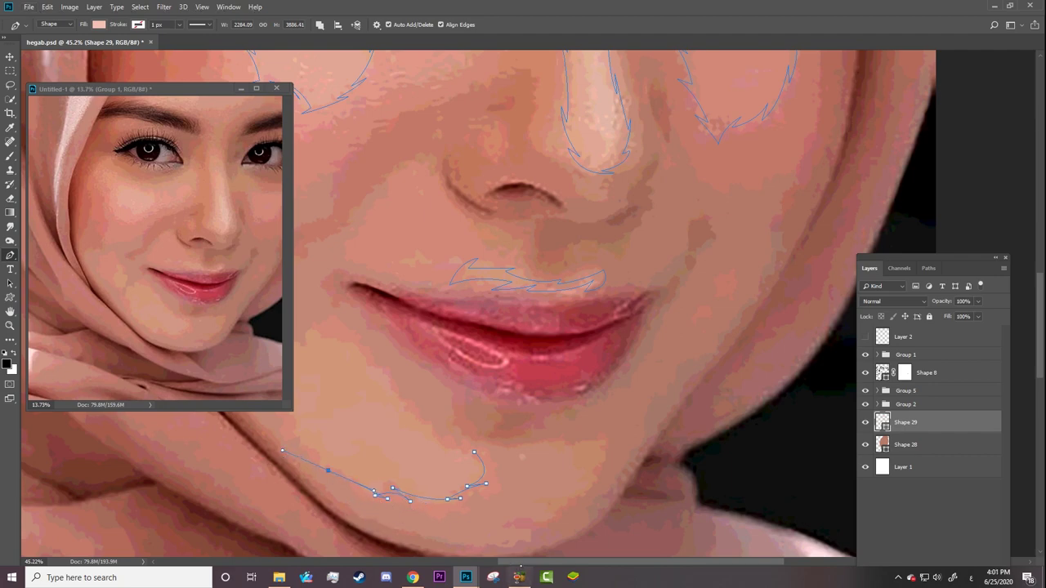
Close the lower-cheek highlight shape with points toward the mouth corner.
{"action": "scroll", "coordinate": [523, 490], "scroll_direction": "left", "scroll_amount": 5}
{"action": "mouse_move", "coordinate": [531, 419]}
{"action": "left_mouse_down"}
{"action": "mouse_move", "coordinate": [523, 372]}
{"action": "mouse_move", "coordinate": [536, 398]}
{"action": "mouse_move", "coordinate": [521, 385]}
{"action": "left_mouse_up"}
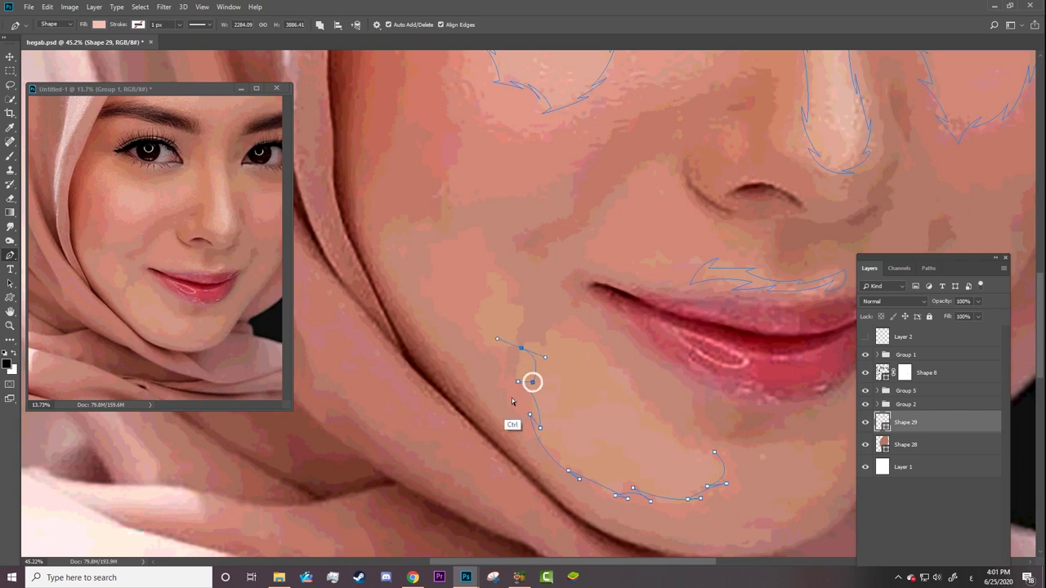
{"action": "left_click_drag", "start_coordinate": [533, 382], "coordinate": [517, 389]}
{"action": "left_click_drag", "start_coordinate": [546, 356], "coordinate": [509, 362]}
{"action": "mouse_move", "coordinate": [571, 354]}
{"action": "left_mouse_down"}
{"action": "mouse_move", "coordinate": [551, 352]}
{"action": "mouse_move", "coordinate": [623, 342]}
{"action": "mouse_move", "coordinate": [625, 372]}
{"action": "left_mouse_up"}
{"action": "left_click", "coordinate": [596, 343], "text": "alt"}
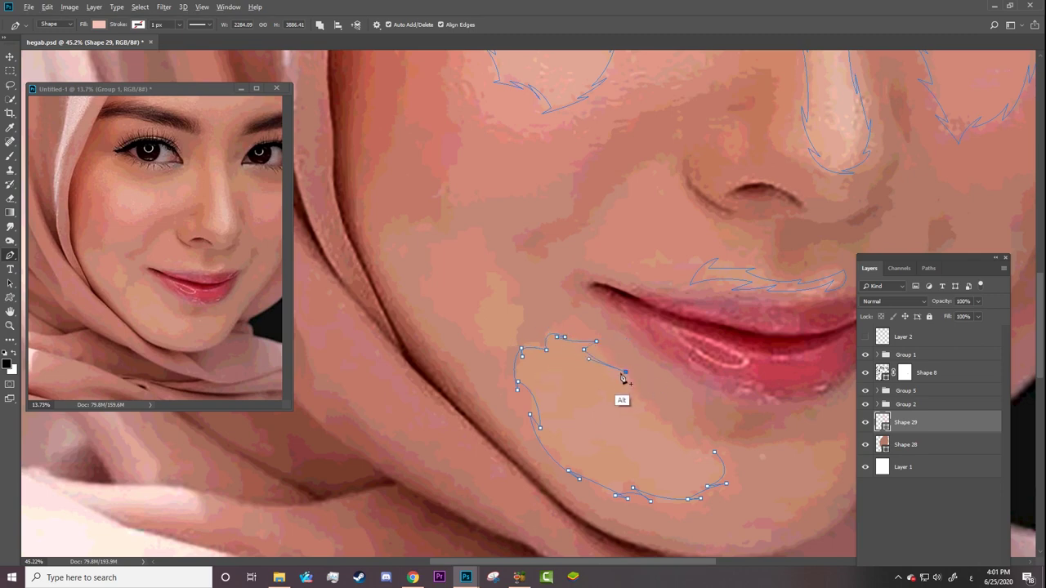
{"action": "left_click_drag", "start_coordinate": [671, 428], "coordinate": [703, 435]}
{"action": "left_click", "coordinate": [671, 428], "text": "alt"}
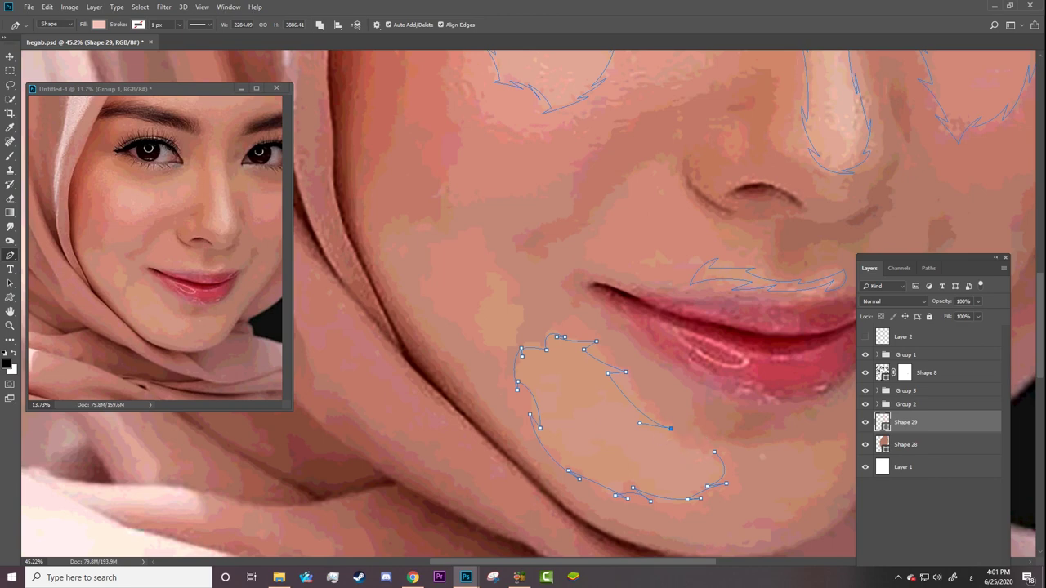
{"action": "left_click", "coordinate": [715, 456]}
Draw a small closed highlight shape just above the lower cheek.
{"action": "left_click_drag", "start_coordinate": [506, 296], "coordinate": [489, 266]}
{"action": "left_click", "coordinate": [506, 296], "text": "alt"}
{"action": "left_click", "coordinate": [521, 303], "text": "alt"}
{"action": "right_click", "coordinate": [524, 305]}
{"action": "key", "text": "Escape"}
{"action": "left_click_drag", "start_coordinate": [525, 314], "coordinate": [540, 300]}
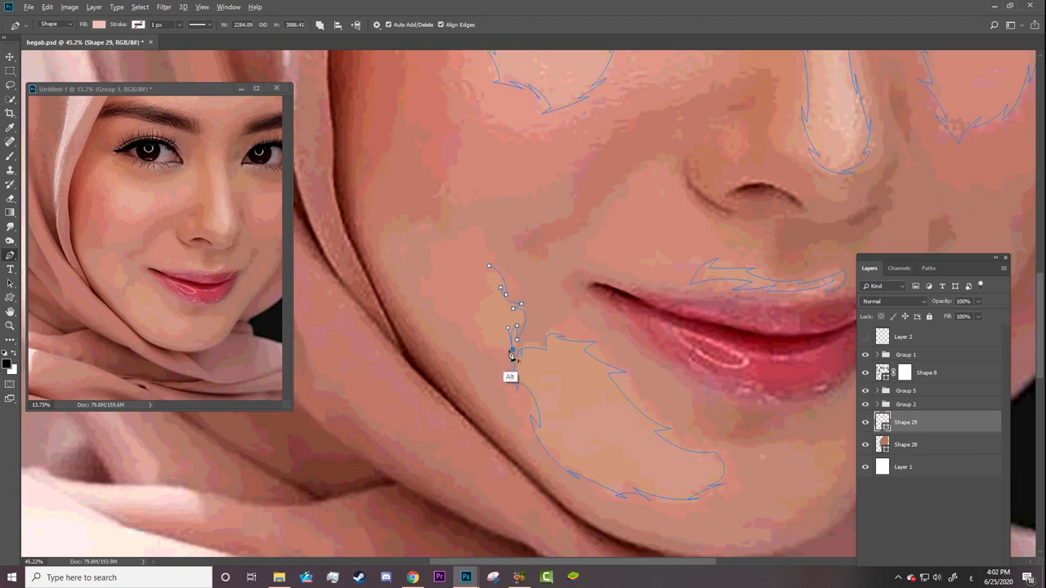
{"action": "left_click_drag", "start_coordinate": [477, 325], "coordinate": [466, 305]}
{"action": "left_click", "coordinate": [477, 325], "text": "alt"}
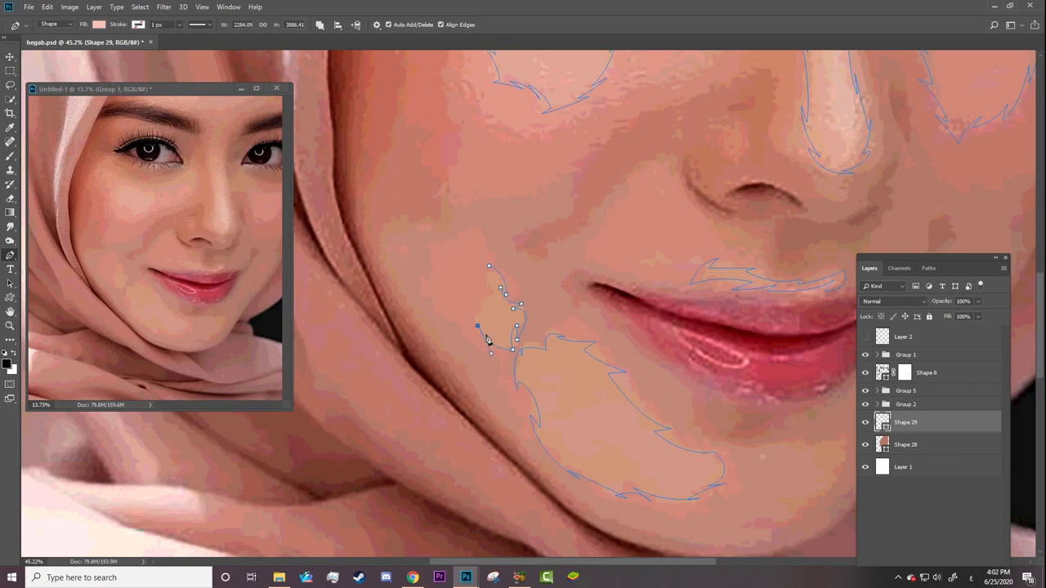
{"action": "left_click", "coordinate": [503, 291]}
{"action": "left_click", "coordinate": [489, 267]}
Hide the reference photo, zoom out to fit the portrait, and save the file.
{"action": "left_click", "coordinate": [866, 355]}
{"action": "key", "text": "z"}
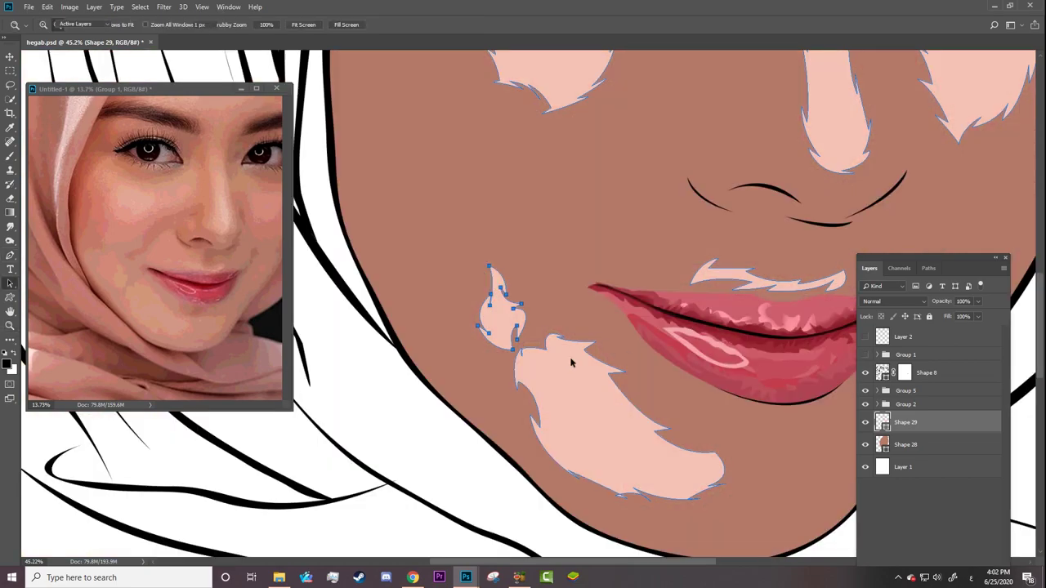
{"action": "left_click_drag", "start_coordinate": [572, 355], "coordinate": [475, 393]}
{"action": "left_click_drag", "start_coordinate": [671, 221], "coordinate": [638, 225]}
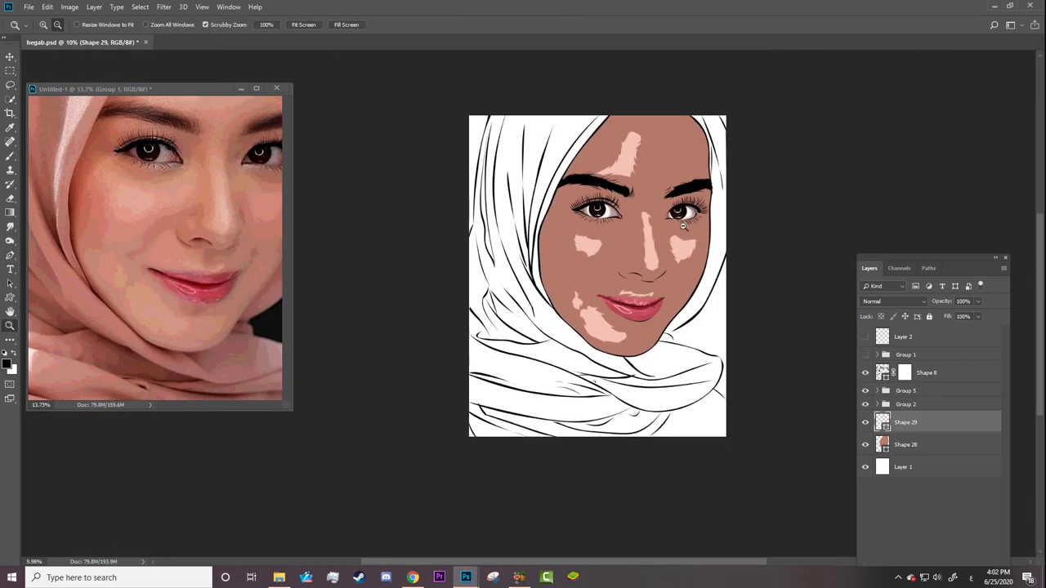
{"action": "key", "text": "ctrl+s"}
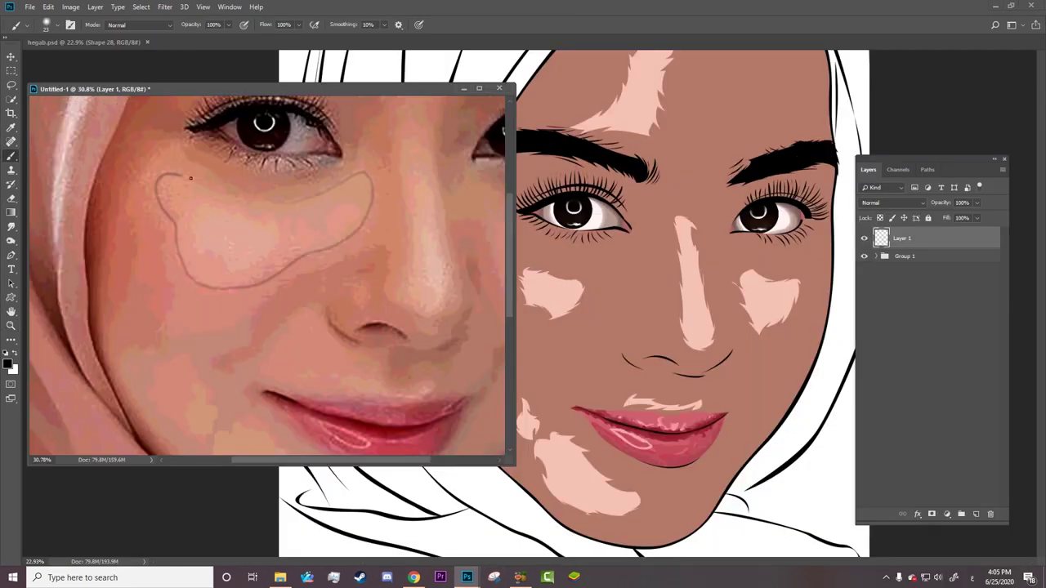
Brush outlines of the blush, nose-side and lower-cheek shading on the reference photo.
{"action": "left_click_drag", "start_coordinate": [238, 287], "coordinate": [303, 203]}
{"action": "mouse_move", "coordinate": [405, 311]}
{"action": "left_mouse_down"}
{"action": "mouse_move", "coordinate": [459, 282]}
{"action": "mouse_move", "coordinate": [422, 123]}
{"action": "left_mouse_up"}
{"action": "scroll", "coordinate": [501, 289], "scroll_direction": "down", "scroll_amount": 3}
{"action": "scroll", "coordinate": [489, 347], "scroll_direction": "down", "scroll_amount": 2}
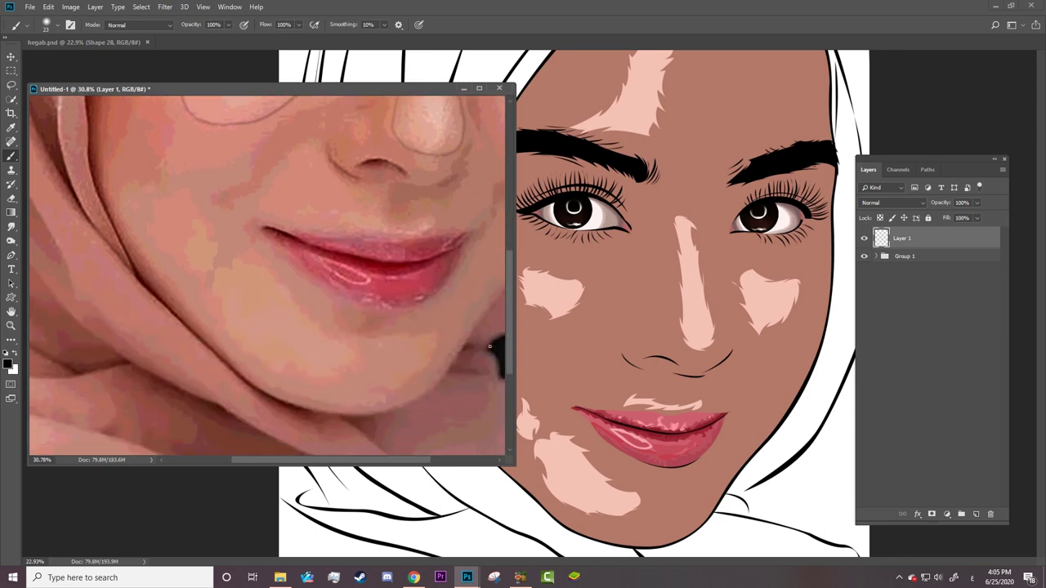
{"action": "mouse_move", "coordinate": [338, 383]}
{"action": "left_mouse_down"}
{"action": "mouse_move", "coordinate": [205, 301]}
{"action": "mouse_move", "coordinate": [327, 319]}
{"action": "mouse_move", "coordinate": [372, 368]}
{"action": "left_mouse_up"}
{"action": "mouse_move", "coordinate": [206, 219]}
{"action": "left_mouse_down"}
{"action": "mouse_move", "coordinate": [181, 257]}
{"action": "mouse_move", "coordinate": [237, 264]}
{"action": "left_mouse_up"}
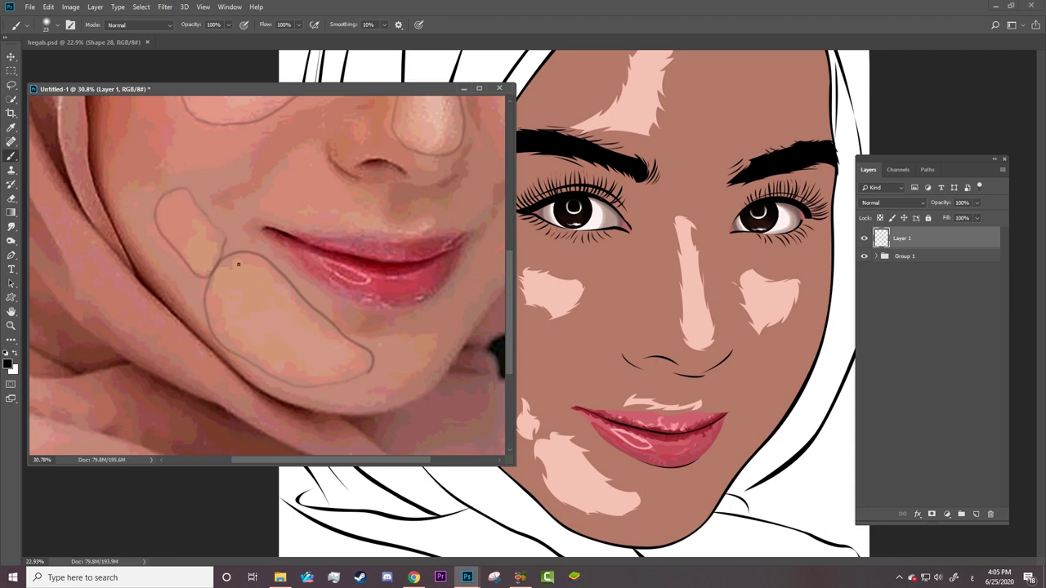
Outline the right-cheek, chin and forehead shading regions, then return to hegab.psd.
{"action": "scroll", "coordinate": [369, 448], "scroll_direction": "right", "scroll_amount": 2}
{"action": "scroll", "coordinate": [408, 257], "scroll_direction": "up", "scroll_amount": 3}
{"action": "scroll", "coordinate": [407, 257], "scroll_direction": "up", "scroll_amount": 1}
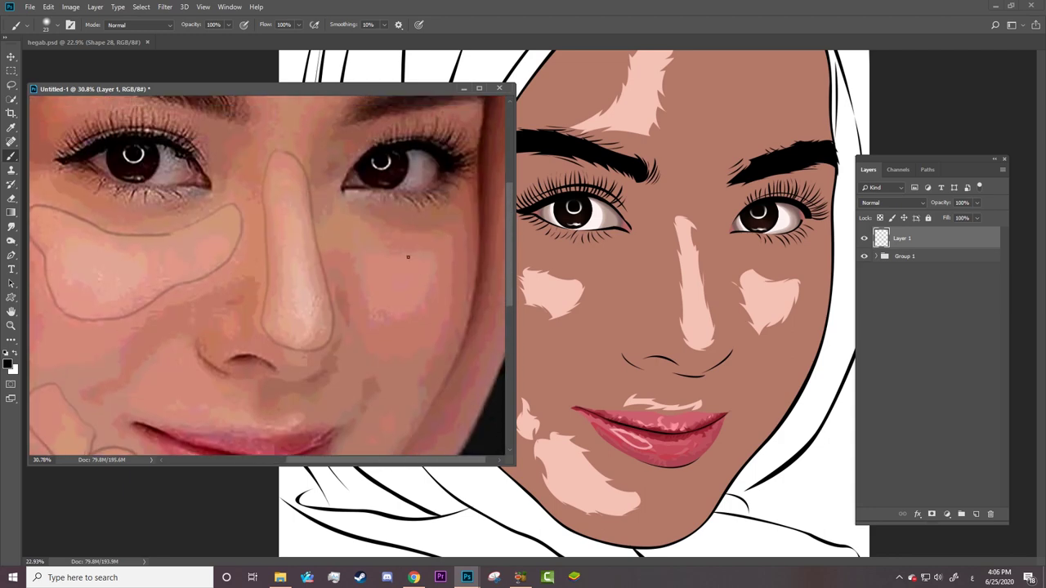
{"action": "left_click_drag", "start_coordinate": [341, 200], "coordinate": [352, 268]}
{"action": "left_click_drag", "start_coordinate": [420, 238], "coordinate": [348, 286]}
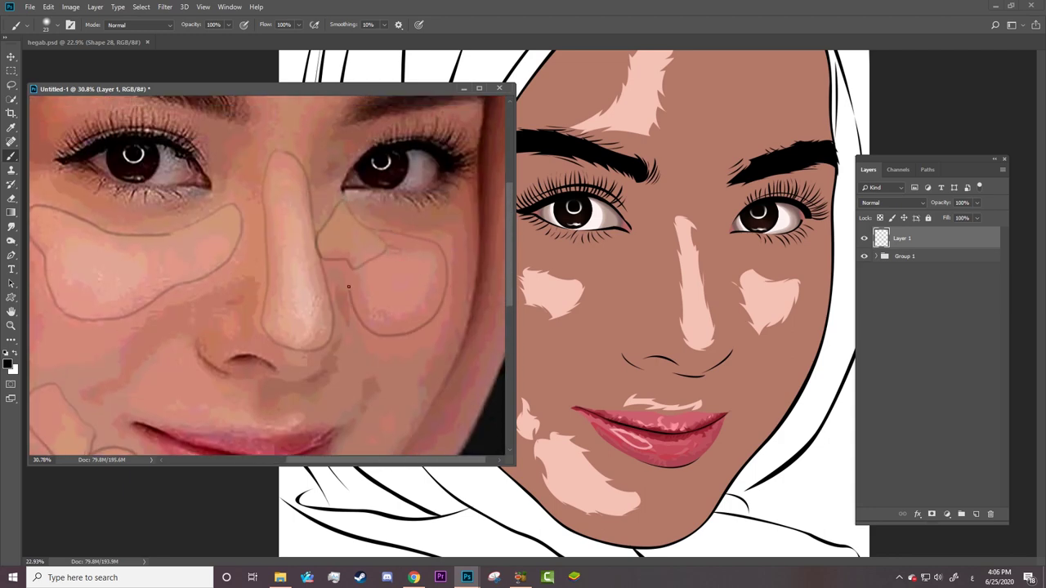
{"action": "scroll", "coordinate": [269, 277], "scroll_direction": "down", "scroll_amount": 2}
{"action": "mouse_move", "coordinate": [317, 347]}
{"action": "left_mouse_down"}
{"action": "mouse_move", "coordinate": [262, 325]}
{"action": "mouse_move", "coordinate": [172, 321]}
{"action": "mouse_move", "coordinate": [319, 320]}
{"action": "left_mouse_up"}
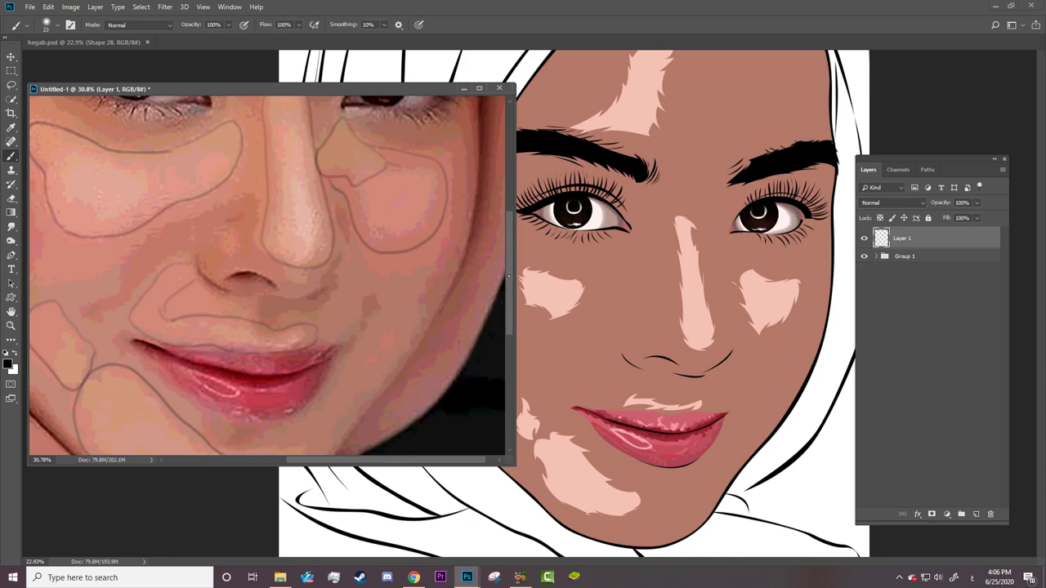
{"action": "scroll", "coordinate": [270, 278], "scroll_direction": "up", "scroll_amount": 3}
{"action": "mouse_move", "coordinate": [230, 291]}
{"action": "left_mouse_down"}
{"action": "mouse_move", "coordinate": [315, 201]}
{"action": "mouse_move", "coordinate": [255, 130]}
{"action": "mouse_move", "coordinate": [239, 299]}
{"action": "left_mouse_up"}
{"action": "left_click_drag", "start_coordinate": [509, 210], "coordinate": [508, 325]}
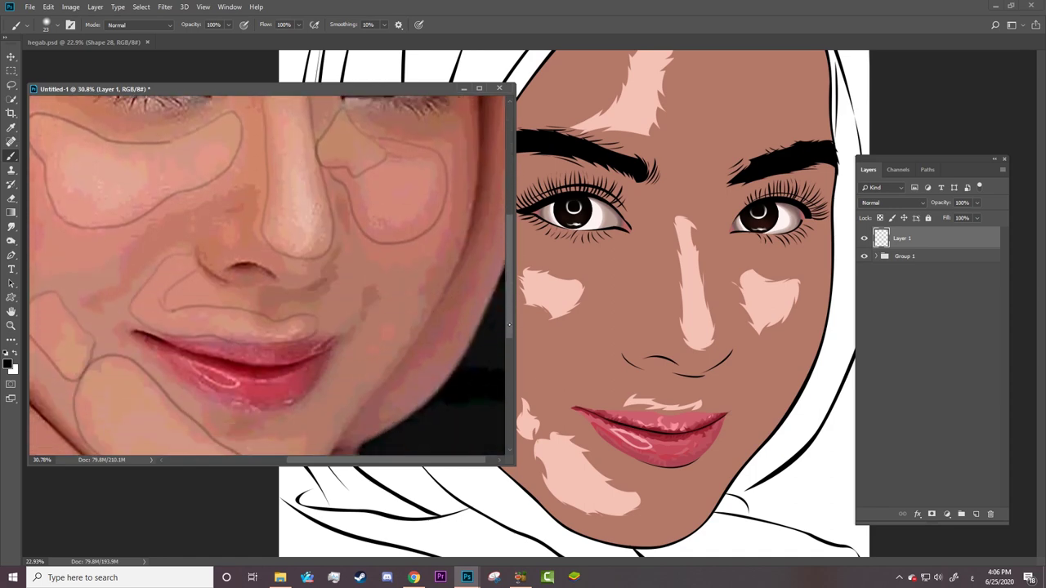
{"action": "left_click", "coordinate": [817, 312]}
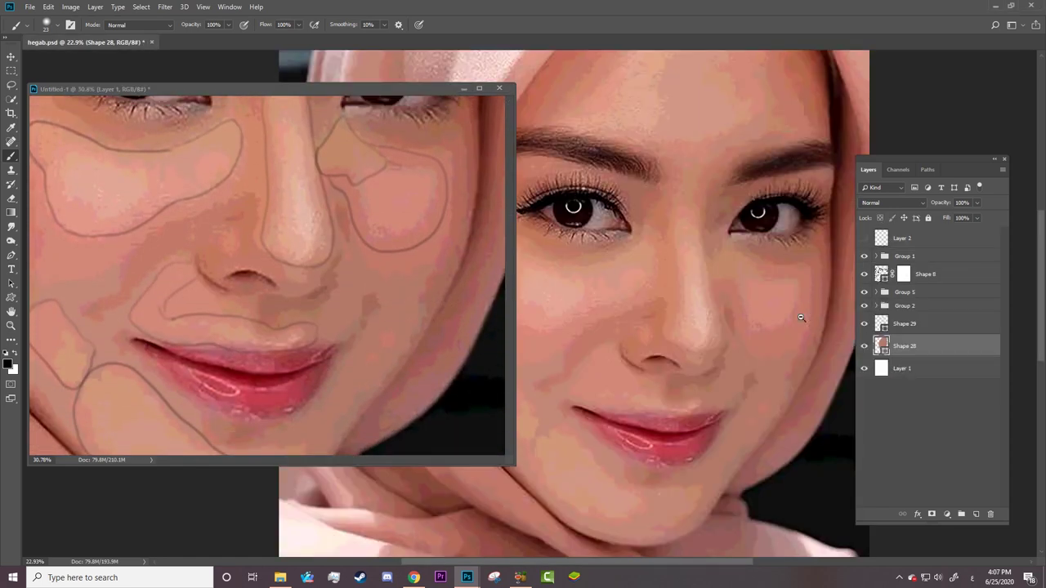
Start the Shape 30 outline with the Pen tool at a curved point below the right eye.
{"action": "scroll", "coordinate": [801, 318], "scroll_direction": "up", "scroll_amount": 3}
{"action": "key", "text": "p"}
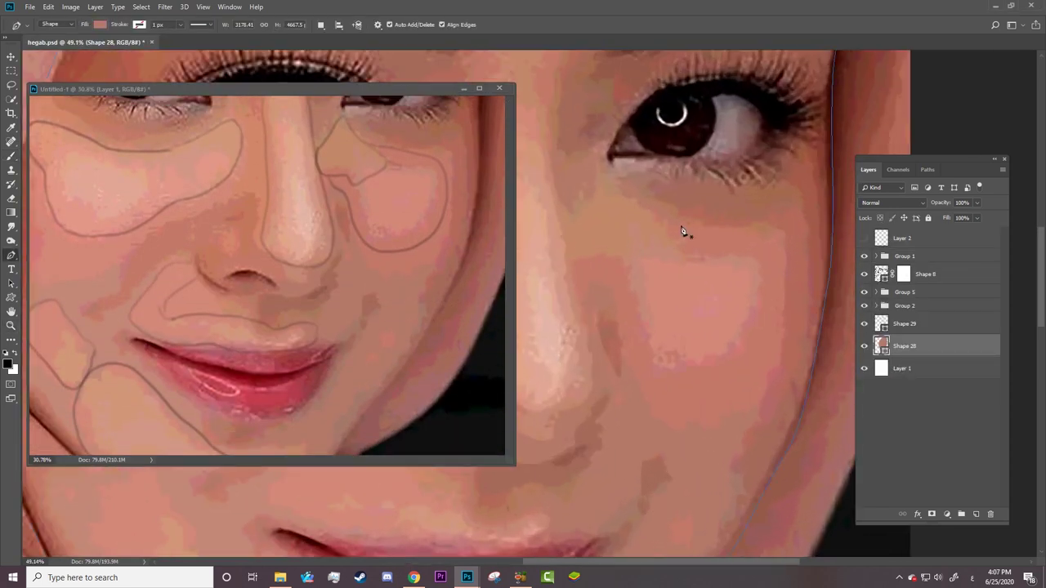
{"action": "left_click", "coordinate": [578, 190]}
{"action": "left_click", "coordinate": [589, 200]}
{"action": "left_click", "coordinate": [595, 176]}
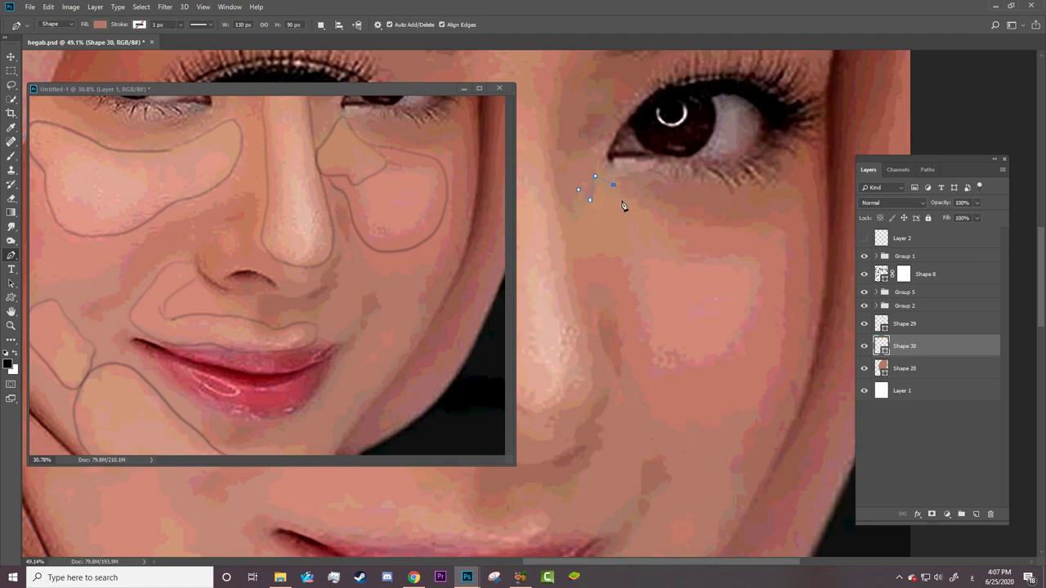
{"action": "key", "text": "ctrl"}
{"action": "key", "text": "ctrl"}
{"action": "key", "text": "ctrl+z"}
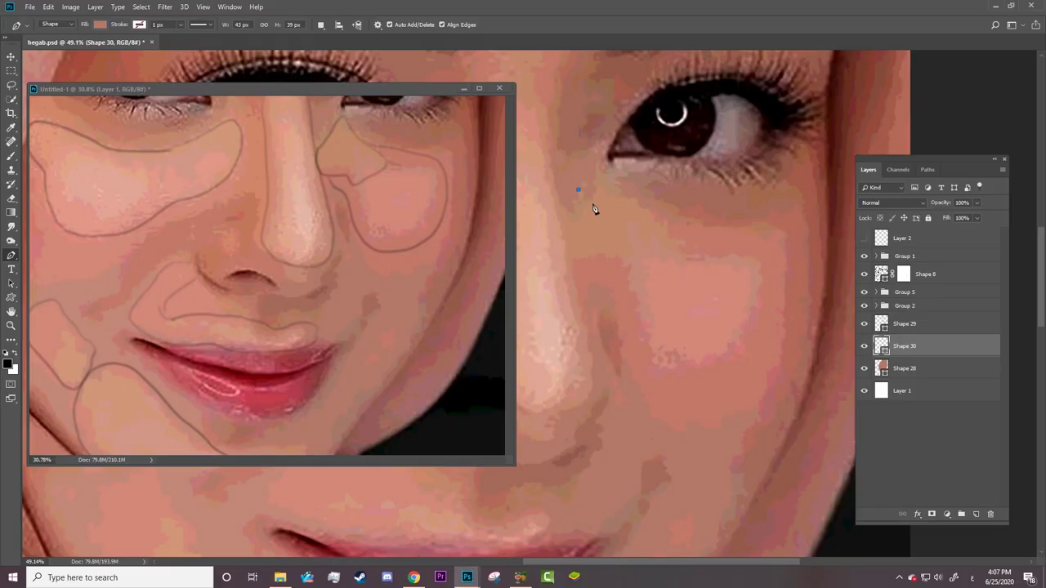
{"action": "left_click_drag", "start_coordinate": [588, 200], "coordinate": [607, 199]}
{"action": "left_click", "coordinate": [599, 203]}
{"action": "right_click", "coordinate": [602, 188]}
{"action": "left_click", "coordinate": [591, 182]}
{"action": "right_click", "coordinate": [601, 188]}
{"action": "left_click", "coordinate": [588, 181]}
Trace Shape 30 around the right cheek highlight and back to its start.
{"action": "mouse_move", "coordinate": [601, 187]}
{"action": "left_mouse_down"}
{"action": "mouse_move", "coordinate": [688, 229]}
{"action": "mouse_move", "coordinate": [663, 226]}
{"action": "left_mouse_up"}
{"action": "left_click", "coordinate": [633, 199]}
{"action": "mouse_move", "coordinate": [732, 262]}
{"action": "left_mouse_down"}
{"action": "mouse_move", "coordinate": [702, 262]}
{"action": "mouse_move", "coordinate": [765, 244]}
{"action": "mouse_move", "coordinate": [770, 262]}
{"action": "left_mouse_up"}
{"action": "left_click_drag", "start_coordinate": [756, 345], "coordinate": [752, 321]}
{"action": "left_click_drag", "start_coordinate": [732, 366], "coordinate": [741, 342]}
{"action": "mouse_move", "coordinate": [686, 378]}
{"action": "left_mouse_down"}
{"action": "mouse_move", "coordinate": [657, 388]}
{"action": "mouse_move", "coordinate": [687, 378]}
{"action": "left_mouse_up"}
{"action": "left_click_drag", "start_coordinate": [638, 338], "coordinate": [652, 361]}
{"action": "left_click_drag", "start_coordinate": [605, 271], "coordinate": [583, 261]}
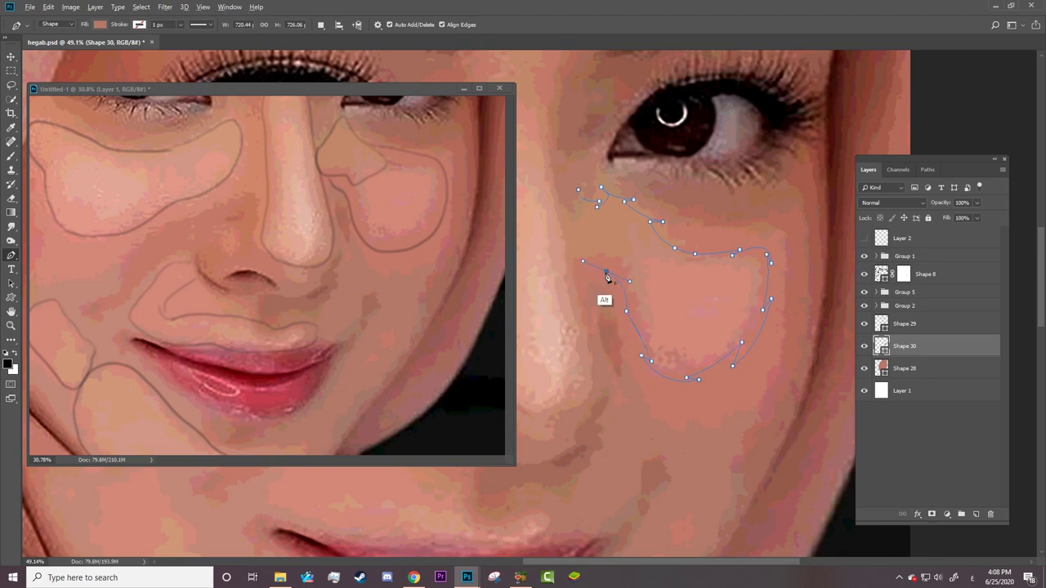
{"action": "left_click", "coordinate": [607, 273], "text": "alt"}
{"action": "left_click", "coordinate": [576, 262]}
{"action": "mouse_move", "coordinate": [582, 259]}
{"action": "left_mouse_down"}
{"action": "mouse_move", "coordinate": [553, 262]}
{"action": "mouse_move", "coordinate": [570, 263]}
{"action": "left_mouse_up"}
{"action": "left_click_drag", "start_coordinate": [552, 168], "coordinate": [539, 176]}
{"action": "left_click", "coordinate": [559, 205]}
Hide the reference photo and sample a skin tone from it for Shape 30's fill.
{"action": "left_click", "coordinate": [863, 256]}
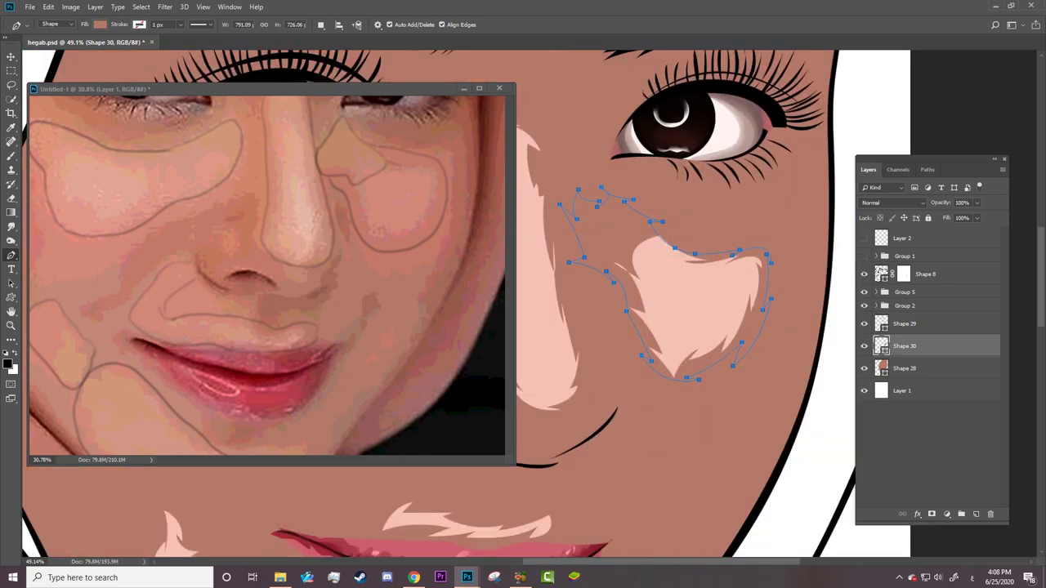
{"action": "left_click", "coordinate": [99, 25]}
{"action": "left_click", "coordinate": [152, 45]}
{"action": "left_click", "coordinate": [218, 174]}
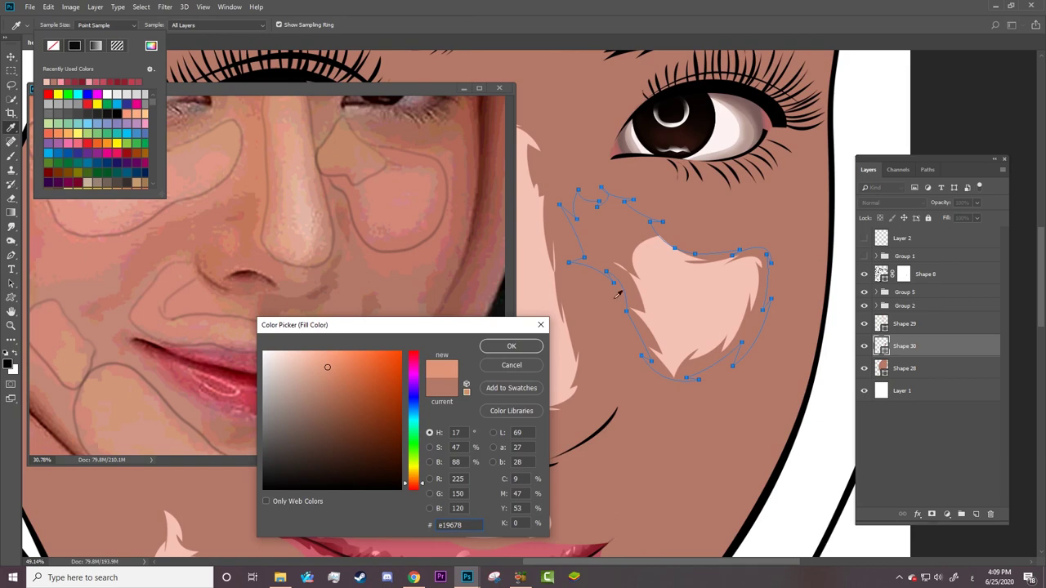
Give the cheek highlight a lighter, less saturated skin fill and drag an outline anchor to reshape it.
{"action": "left_click_drag", "start_coordinate": [312, 360], "coordinate": [309, 371]}
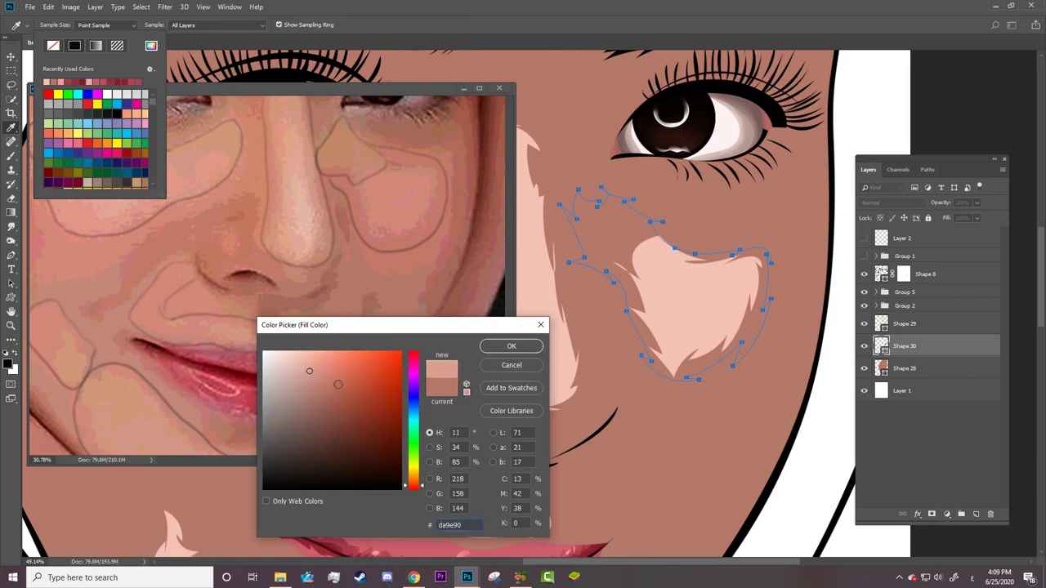
{"action": "left_click", "coordinate": [512, 346]}
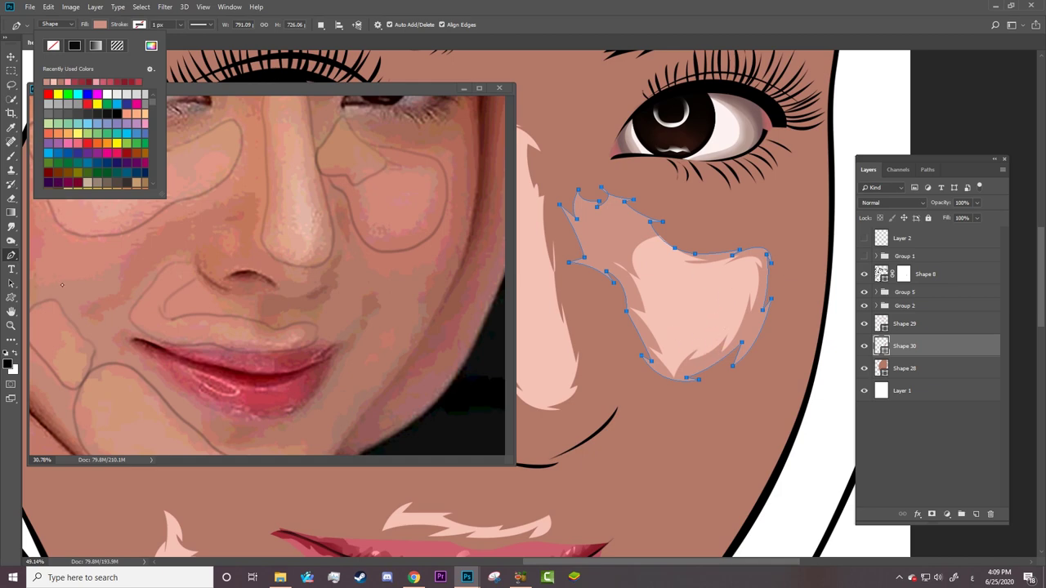
{"action": "right_click", "coordinate": [12, 255]}
{"action": "left_click", "coordinate": [57, 285]}
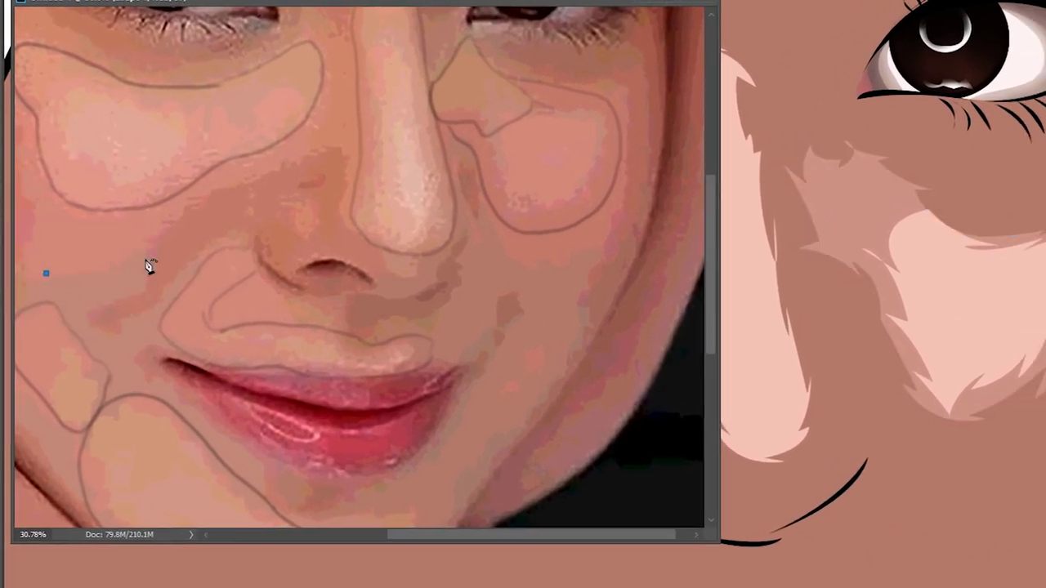
{"action": "left_click", "coordinate": [715, 219]}
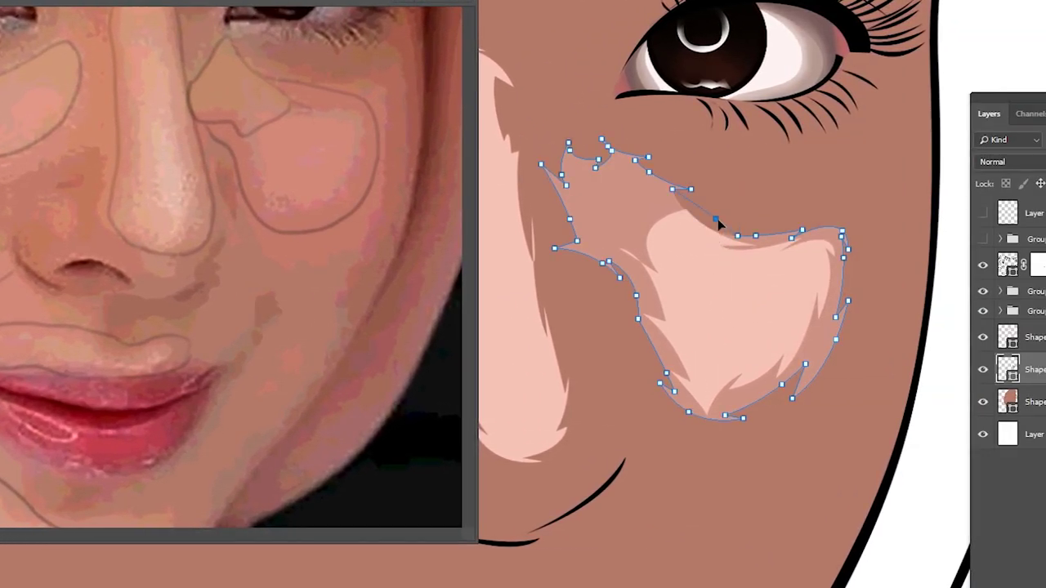
{"action": "left_click_drag", "start_coordinate": [692, 189], "coordinate": [703, 185]}
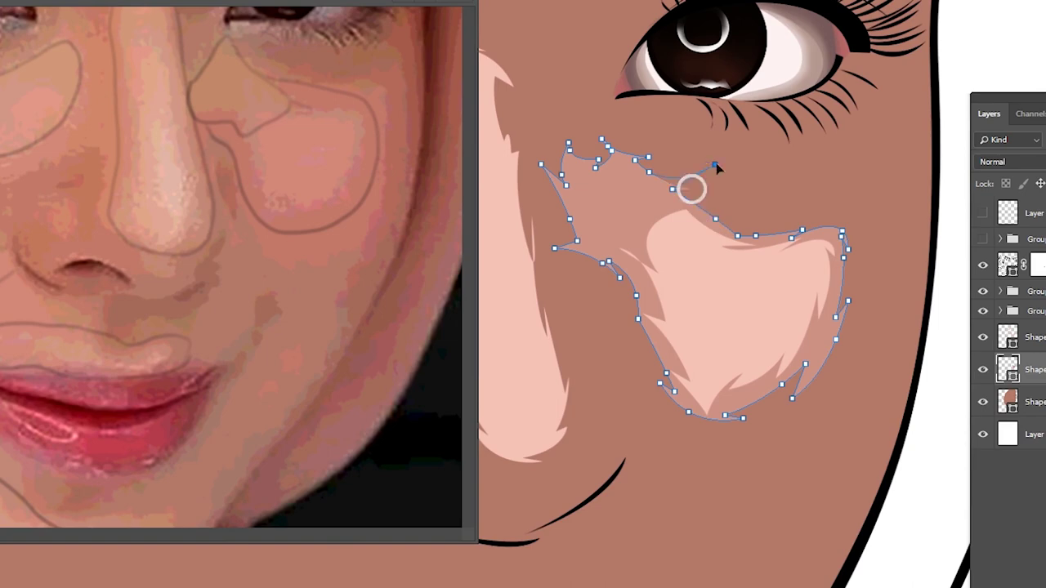
Add an anchor on the cheek highlight's upper edge and pull it into shape beneath the eye.
{"action": "left_click", "coordinate": [774, 234]}
{"action": "left_click_drag", "start_coordinate": [737, 235], "coordinate": [743, 222]}
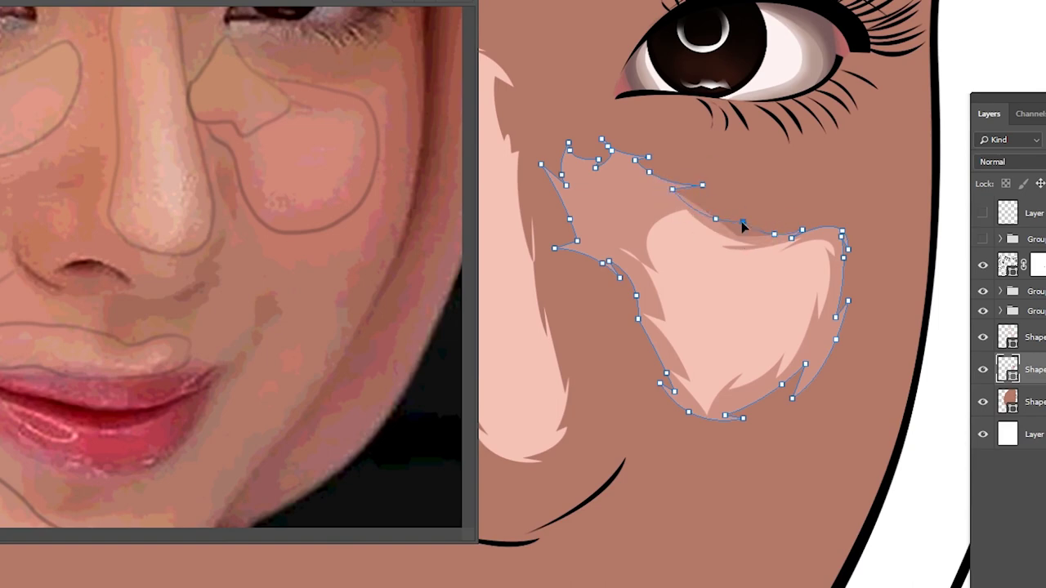
{"action": "scroll", "coordinate": [819, 322], "scroll_direction": "down", "scroll_amount": 3}
{"action": "scroll", "coordinate": [850, 302], "scroll_direction": "up", "scroll_amount": 1}
{"action": "scroll", "coordinate": [850, 294], "scroll_direction": "up", "scroll_amount": 1}
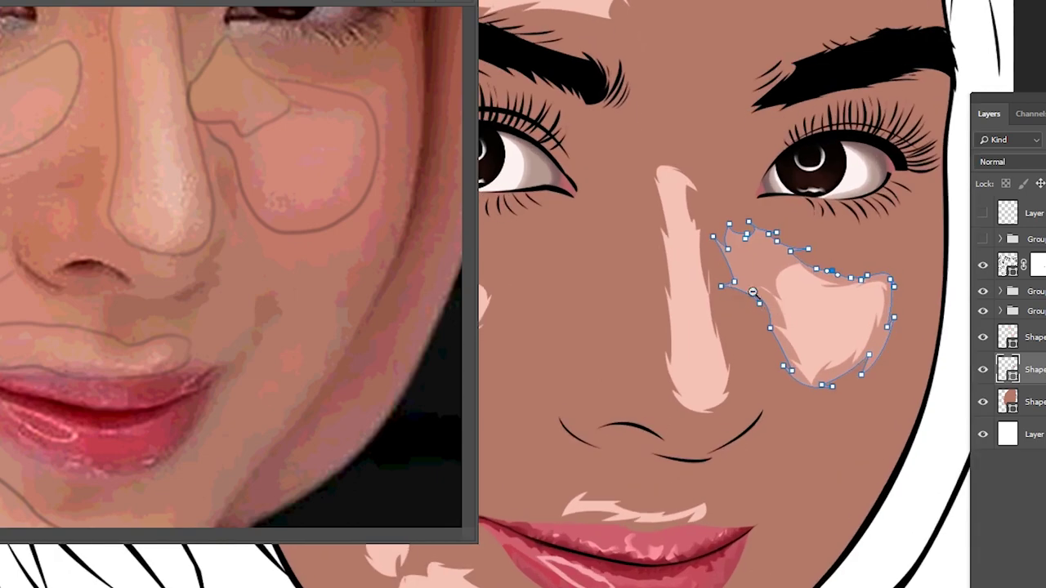
{"action": "scroll", "coordinate": [878, 280], "scroll_direction": "up", "scroll_amount": 1}
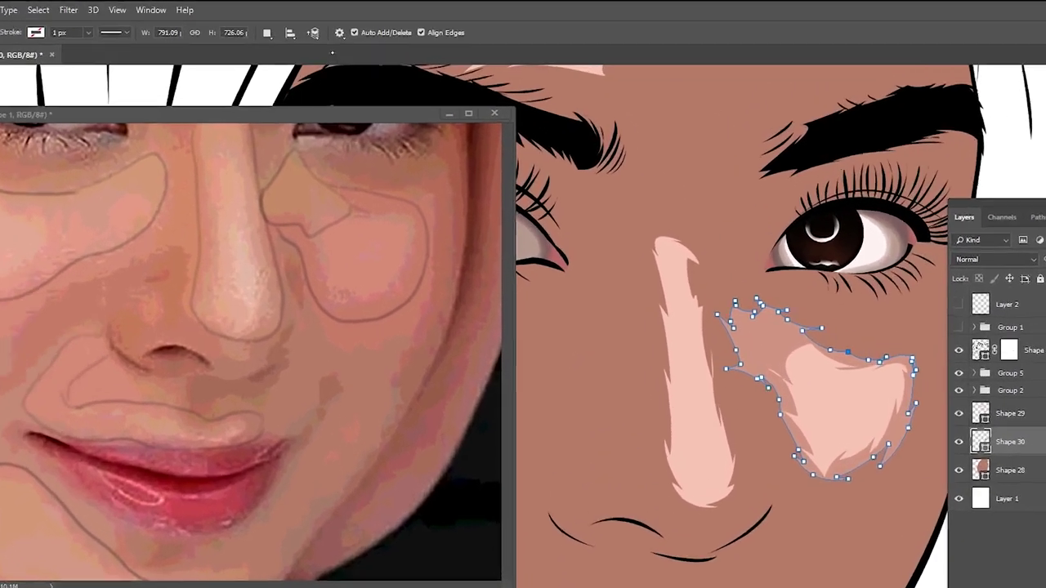
Duplicate the Shape 1 layer from Untitled-1 into hegab.psd.
{"action": "left_click", "coordinate": [154, 49]}
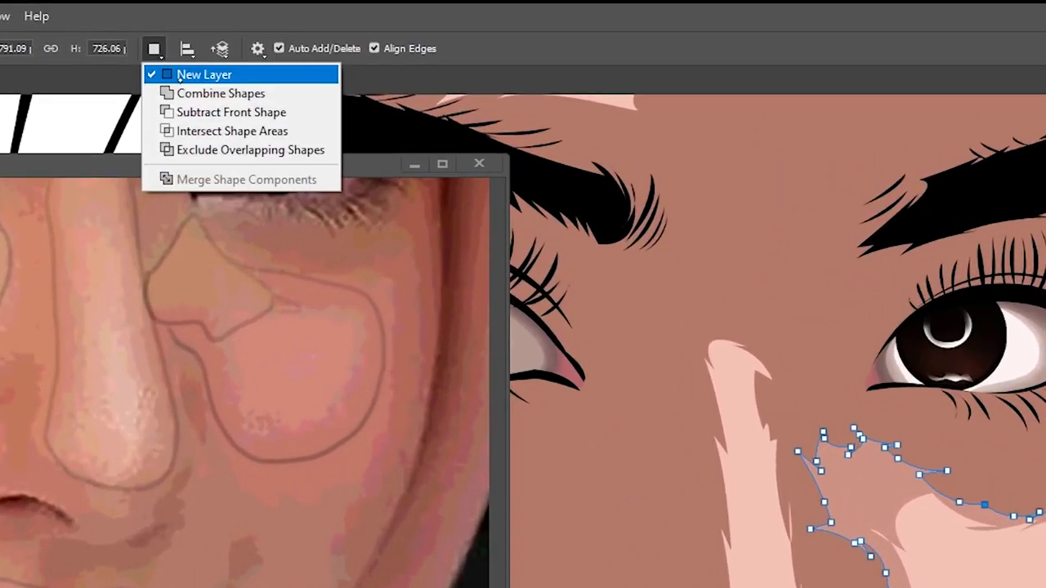
{"action": "left_click", "coordinate": [277, 151]}
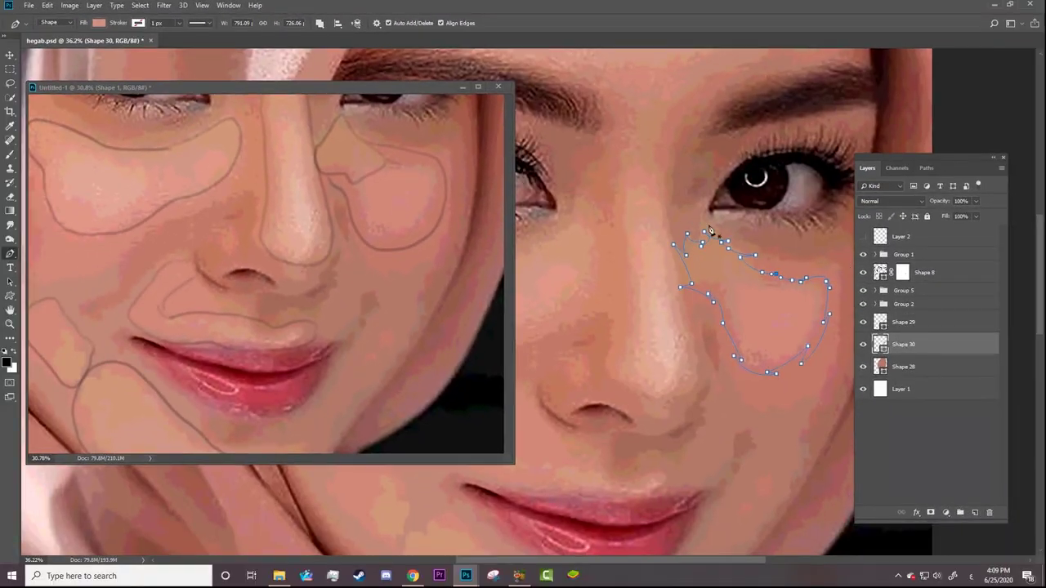
{"action": "left_click", "coordinate": [495, 204]}
{"action": "right_click", "coordinate": [911, 240]}
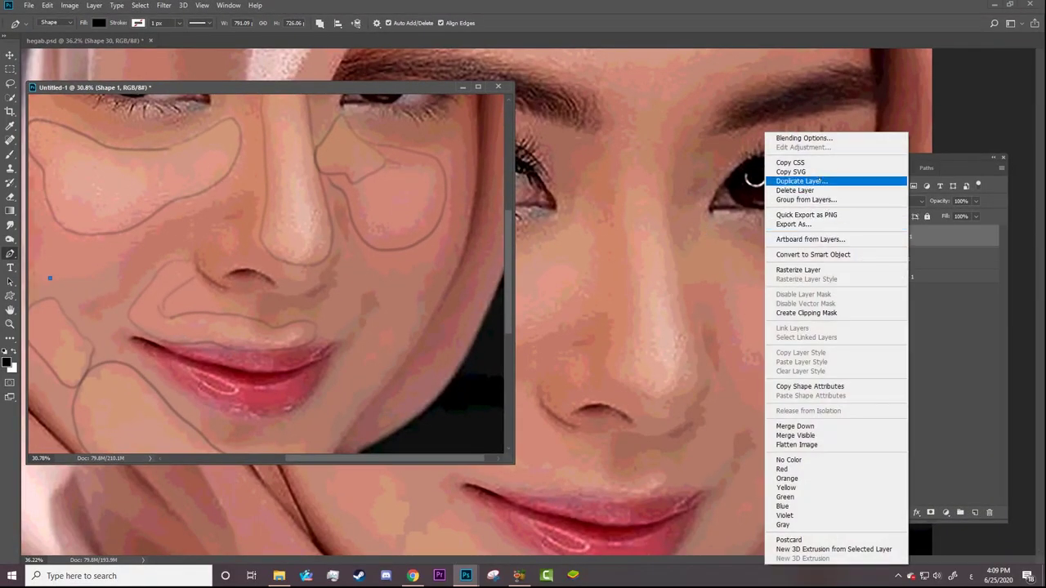
{"action": "left_click", "coordinate": [801, 181]}
{"action": "left_click", "coordinate": [515, 198]}
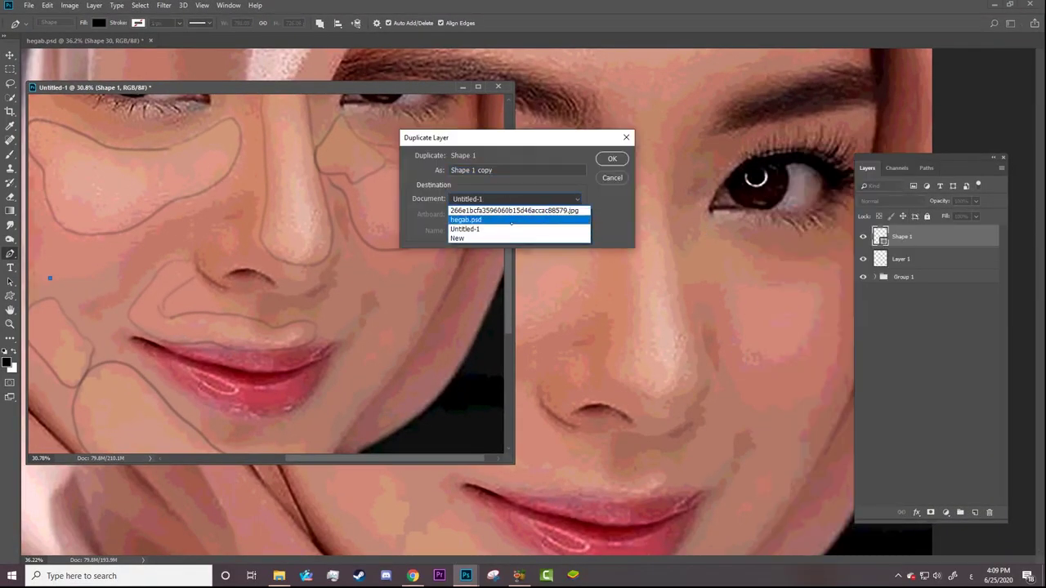
{"action": "left_click", "coordinate": [517, 217]}
{"action": "key", "text": "Return"}
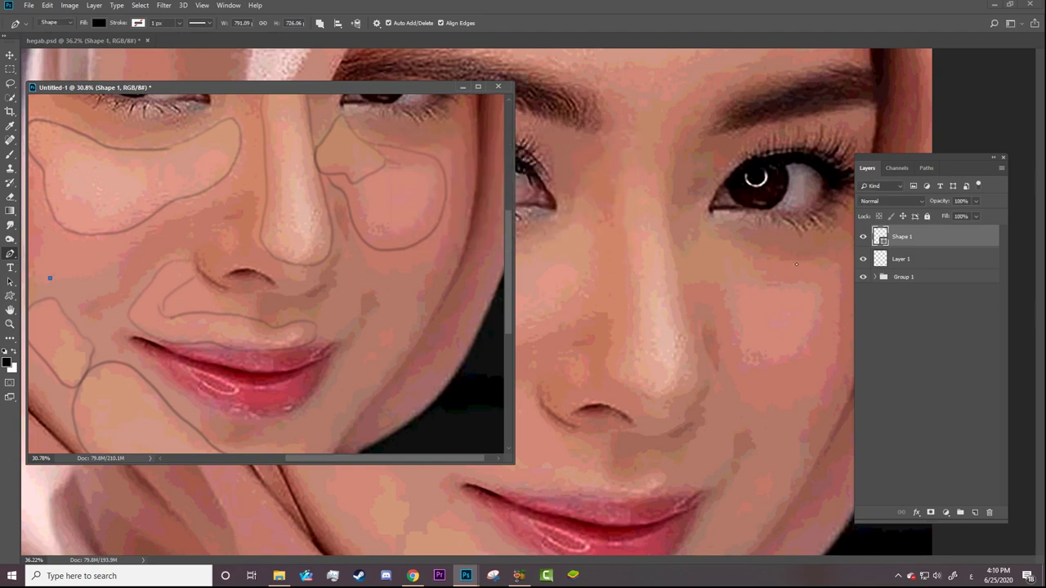
Hide the Group 1 reference photo in hegab.psd and duplicate Shape 1 into it again.
{"action": "left_click", "coordinate": [790, 270]}
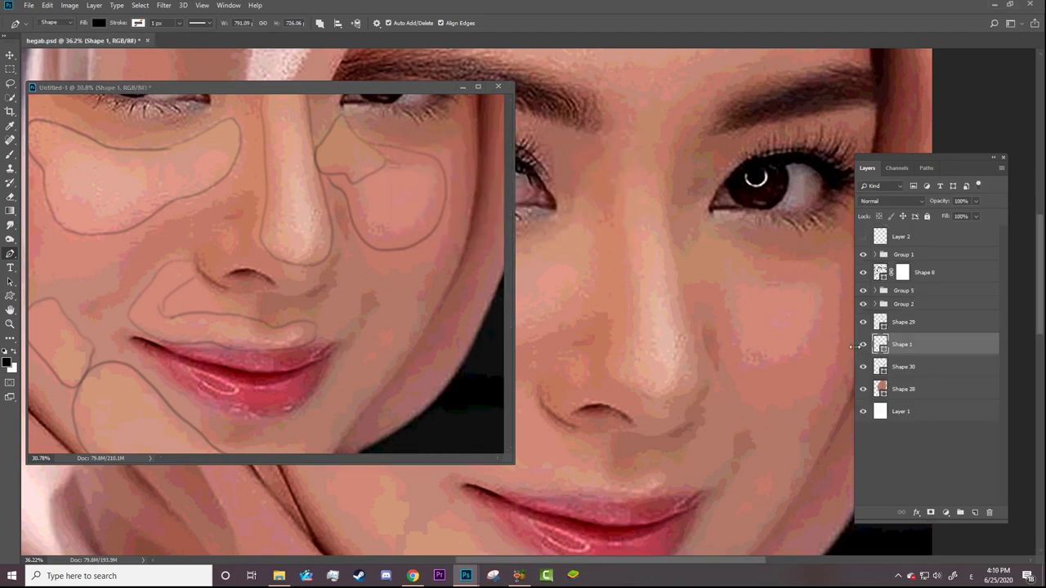
{"action": "left_click", "coordinate": [863, 255]}
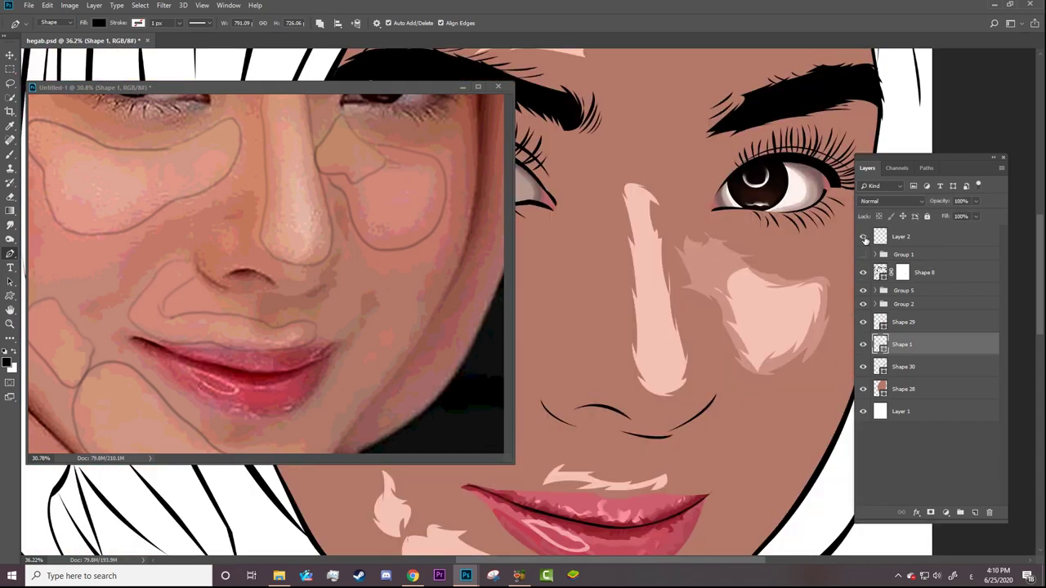
{"action": "left_click", "coordinate": [925, 255]}
{"action": "left_click", "coordinate": [426, 226]}
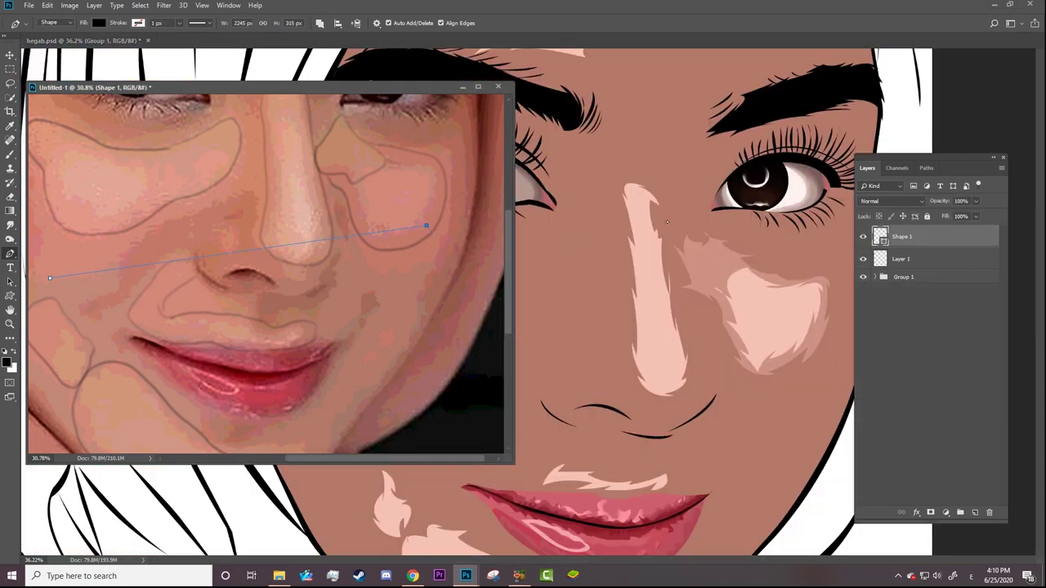
{"action": "right_click", "coordinate": [899, 242]}
{"action": "left_click", "coordinate": [817, 180]}
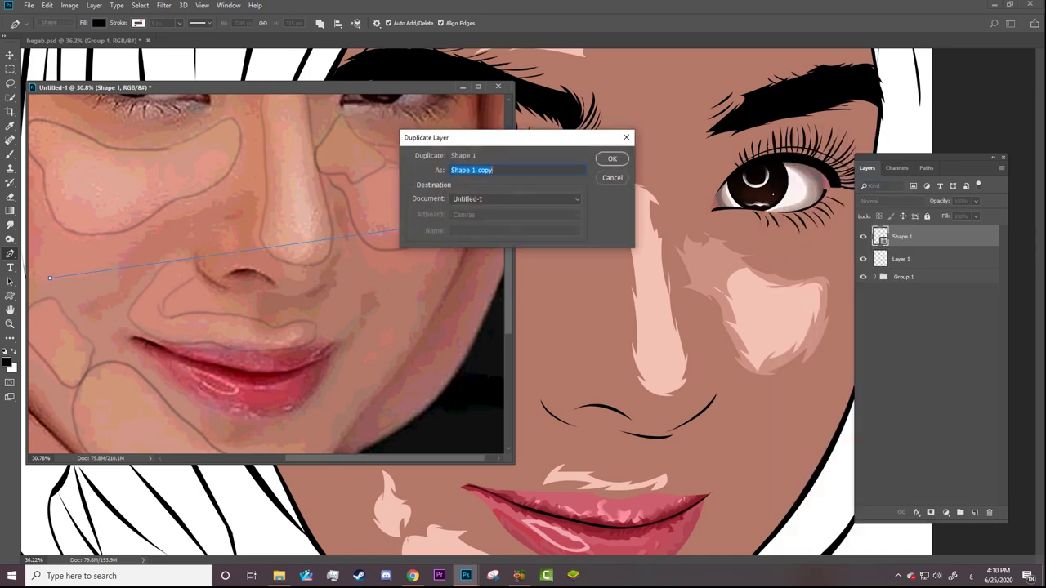
{"action": "left_click", "coordinate": [514, 198]}
{"action": "left_click", "coordinate": [542, 219]}
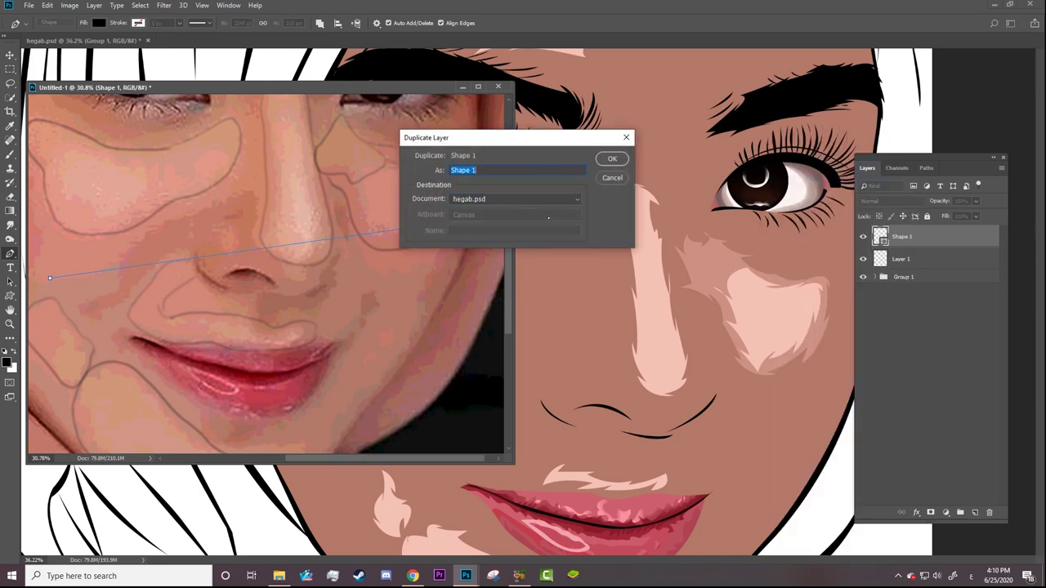
{"action": "left_click", "coordinate": [613, 161]}
Delete the extra Shape 1 copy so it sits between Shape 29 and Shape 30, then select Shape 30.
{"action": "left_click", "coordinate": [795, 256]}
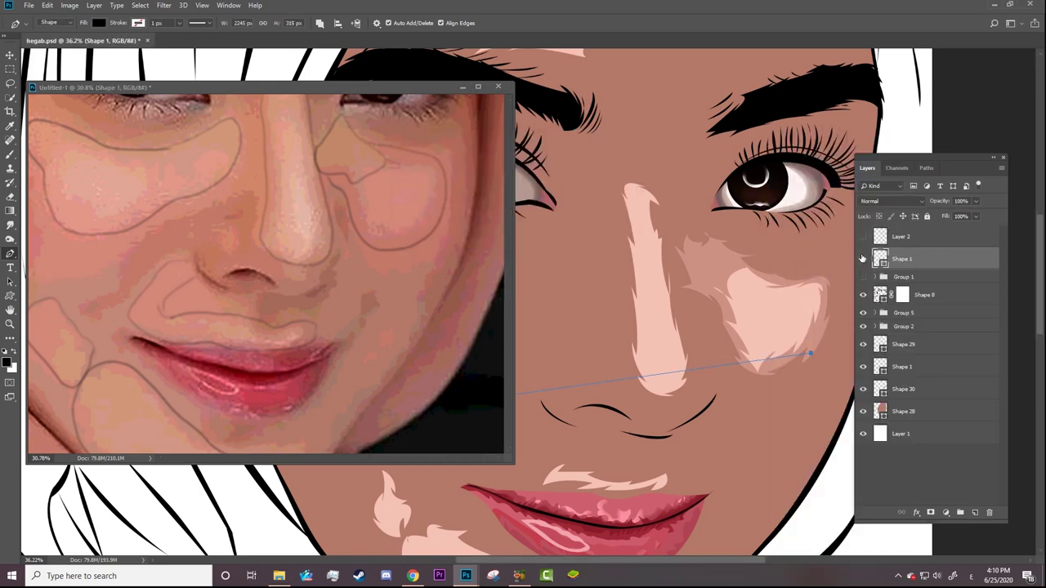
{"action": "left_click", "coordinate": [863, 259]}
{"action": "key", "text": "Delete"}
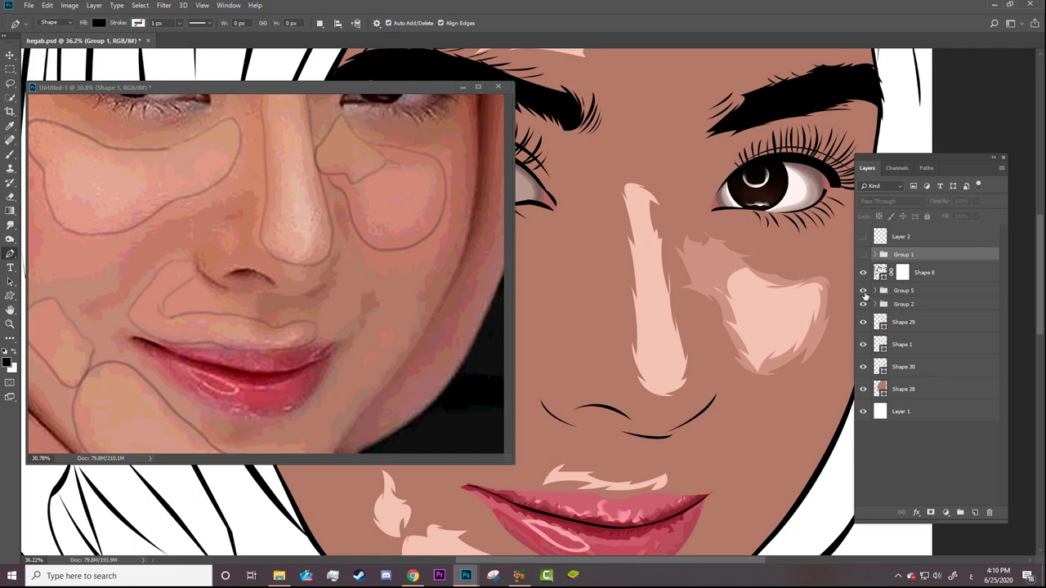
{"action": "left_click", "coordinate": [894, 325]}
{"action": "left_click", "coordinate": [882, 345]}
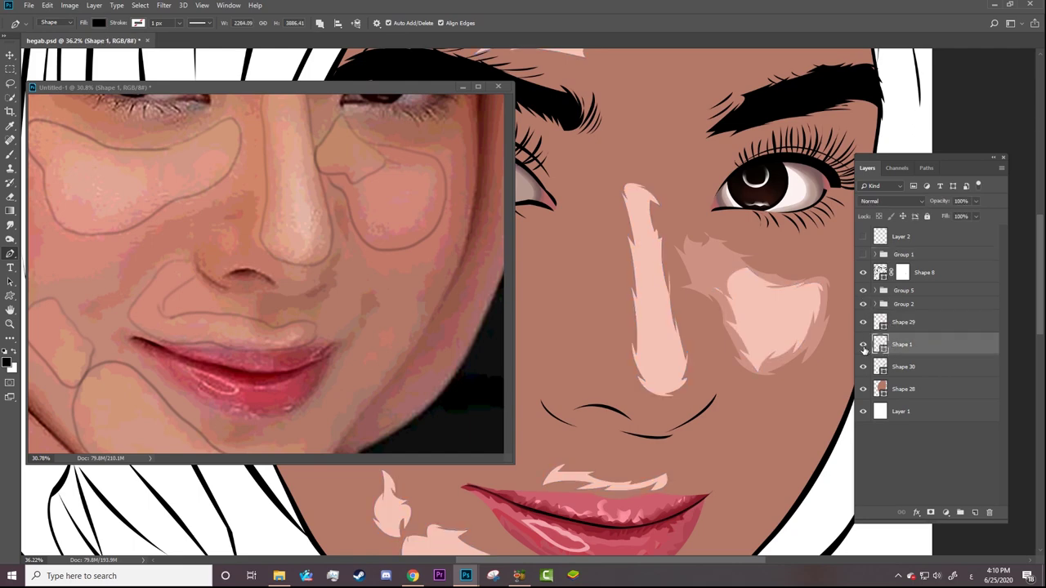
{"action": "double_click", "coordinate": [894, 366]}
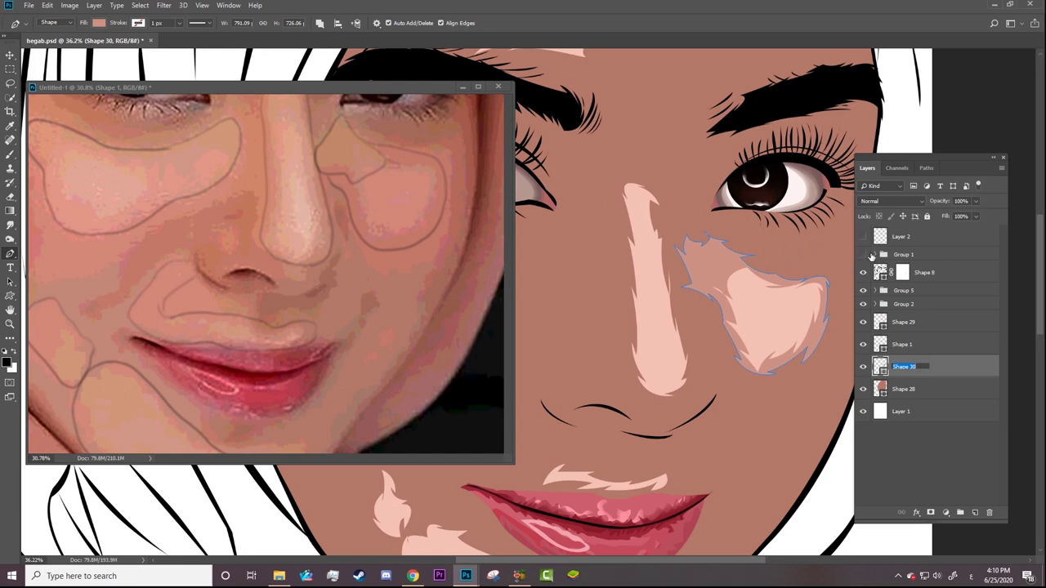
Show Group 1 at 80% opacity and select the Shape 30 layer.
{"action": "left_click", "coordinate": [862, 254]}
{"action": "left_click", "coordinate": [910, 255]}
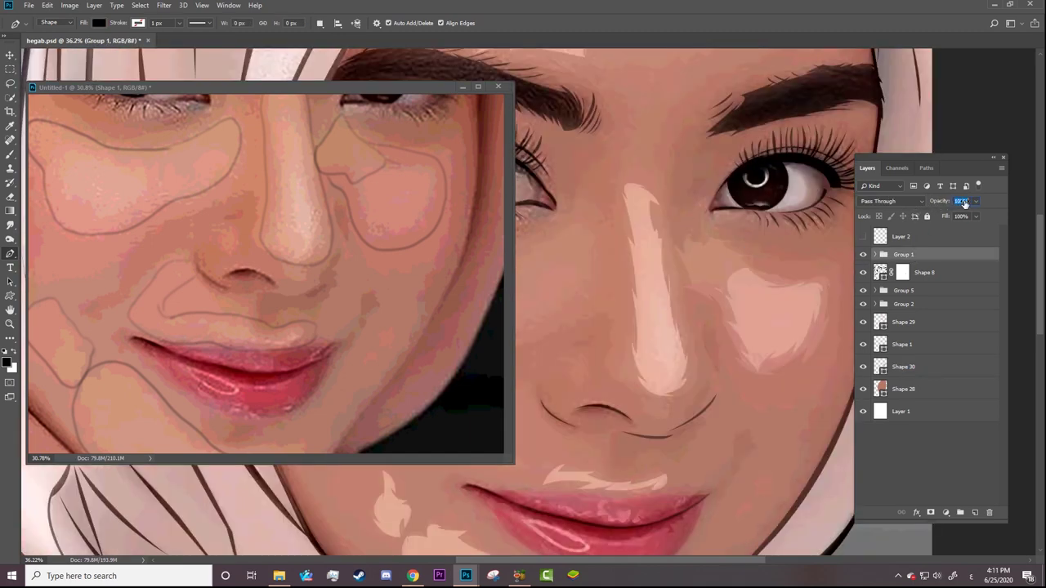
{"action": "left_click_drag", "start_coordinate": [949, 201], "coordinate": [949, 202]}
{"action": "type", "text": "49"}
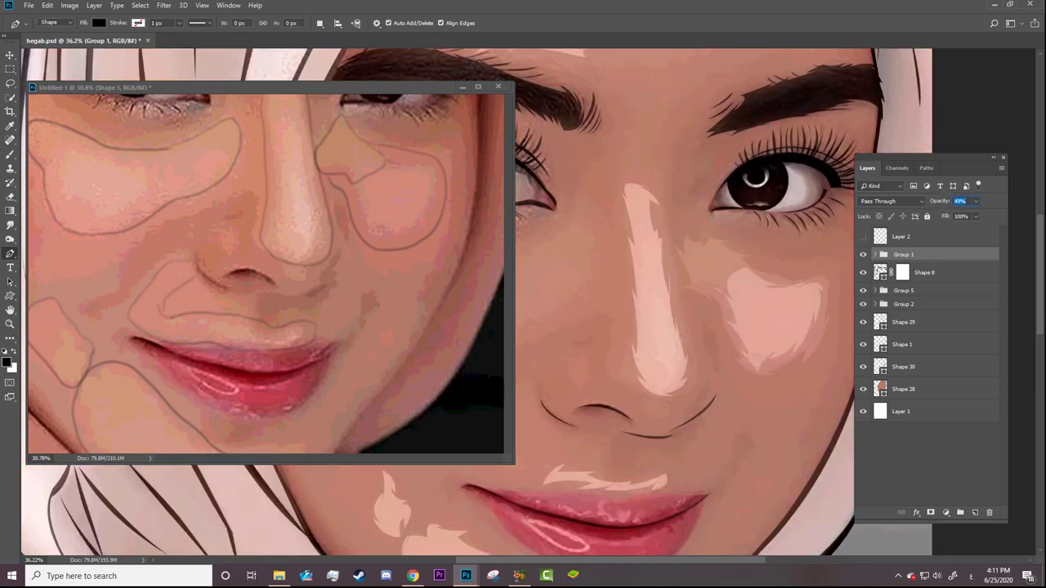
{"action": "type", "text": "80"}
{"action": "key", "text": "Return"}
{"action": "left_click", "coordinate": [884, 349]}
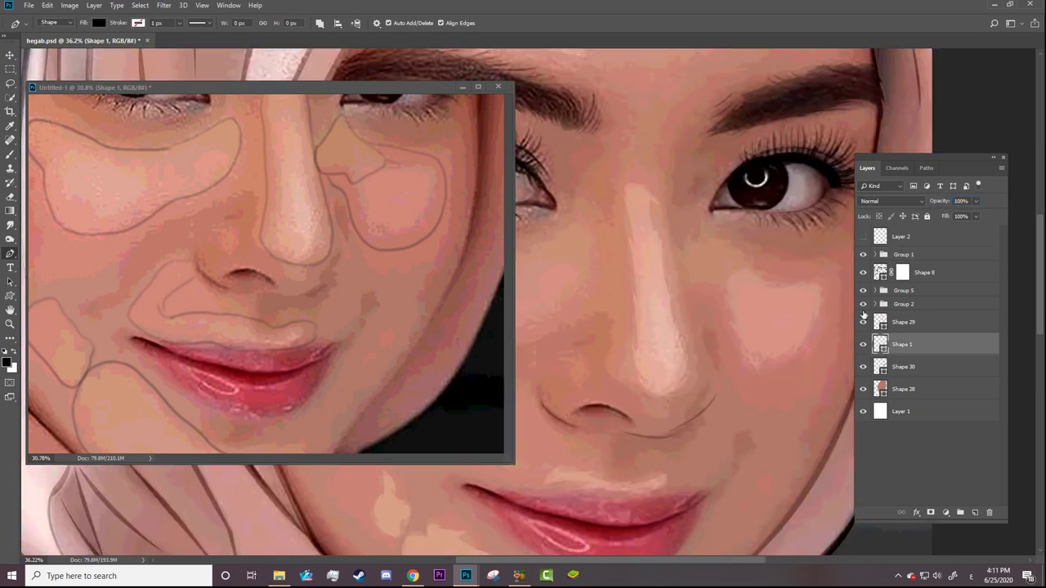
{"action": "left_click", "coordinate": [895, 367]}
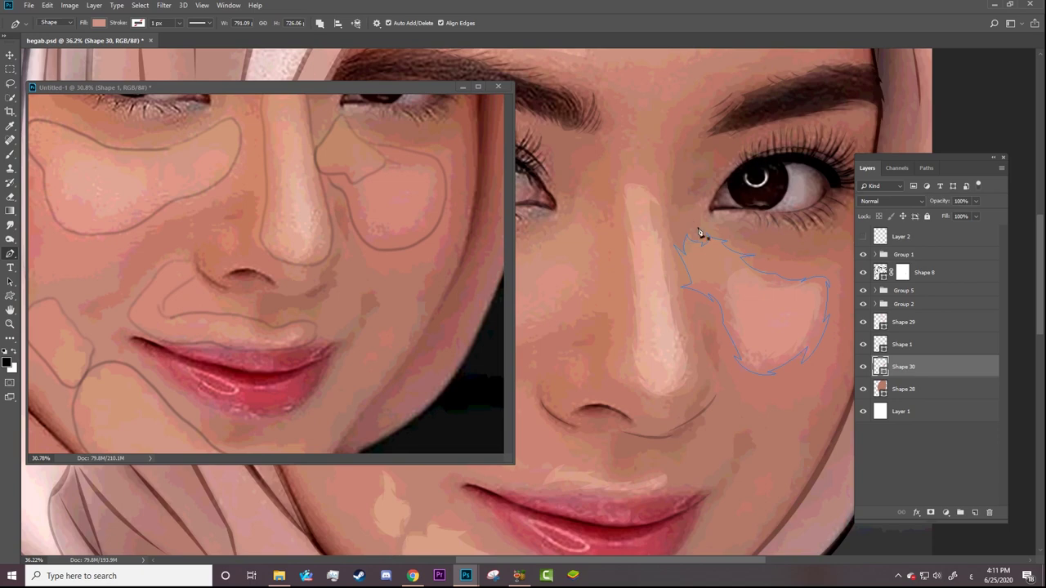
Begin a Shape 30 path from the nose bridge top, curving down the nose to a nostril corner.
{"action": "left_click", "coordinate": [508, 225]}
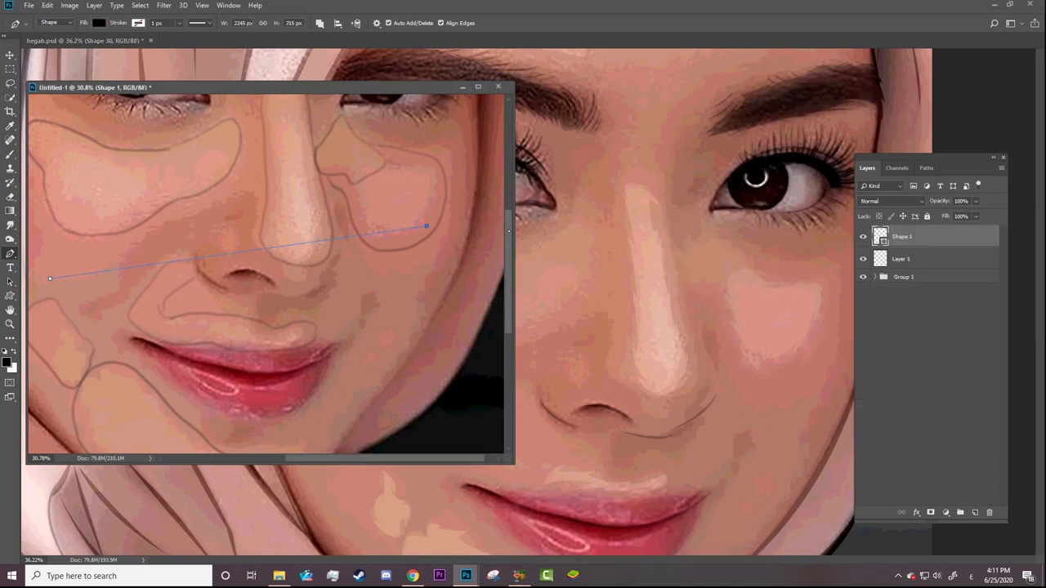
{"action": "scroll", "coordinate": [425, 323], "scroll_direction": "up", "scroll_amount": 3}
{"action": "left_click", "coordinate": [689, 232]}
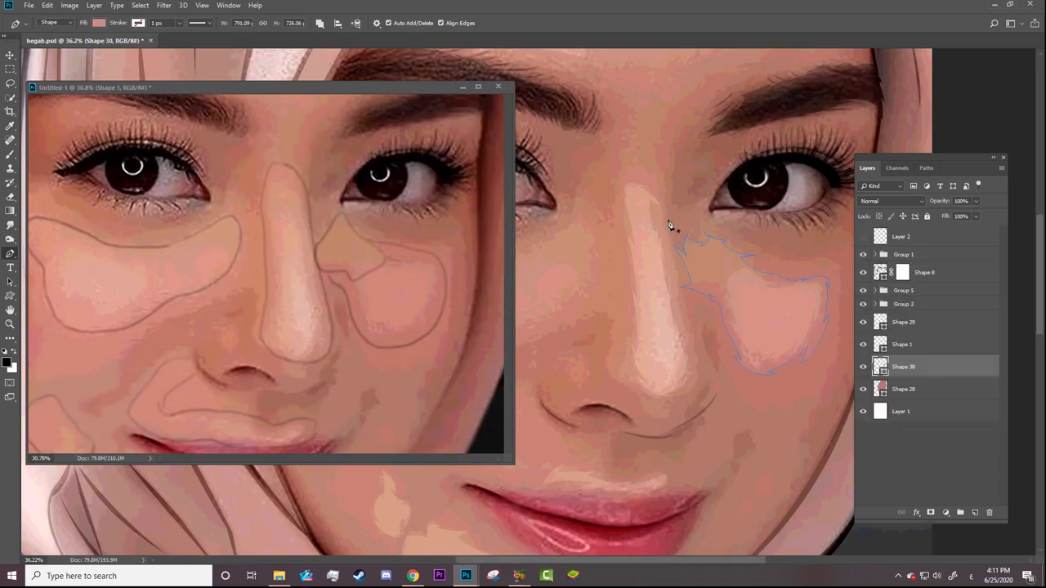
{"action": "left_click", "coordinate": [651, 158]}
{"action": "mouse_move", "coordinate": [668, 205]}
{"action": "left_mouse_down"}
{"action": "mouse_move", "coordinate": [660, 195]}
{"action": "mouse_move", "coordinate": [685, 325]}
{"action": "left_mouse_up"}
{"action": "left_click_drag", "start_coordinate": [683, 300], "coordinate": [695, 329]}
{"action": "left_click", "coordinate": [683, 301], "text": "alt"}
{"action": "mouse_move", "coordinate": [668, 400]}
{"action": "left_mouse_down"}
{"action": "mouse_move", "coordinate": [686, 405]}
{"action": "mouse_move", "coordinate": [632, 396]}
{"action": "left_mouse_up"}
Refine the nostril and nose-tip anchors, then run the path up the nose's other side and close it.
{"action": "left_click", "coordinate": [664, 406], "text": "ctrl"}
{"action": "left_click", "coordinate": [657, 400]}
{"action": "left_click_drag", "start_coordinate": [653, 403], "coordinate": [651, 397]}
{"action": "left_click_drag", "start_coordinate": [609, 362], "coordinate": [623, 378]}
{"action": "left_click_drag", "start_coordinate": [628, 337], "coordinate": [630, 363]}
{"action": "left_click", "coordinate": [622, 247]}
{"action": "left_click_drag", "start_coordinate": [618, 218], "coordinate": [616, 201]}
{"action": "left_click", "coordinate": [625, 223]}
{"action": "left_click", "coordinate": [617, 171]}
{"action": "left_click", "coordinate": [651, 158]}
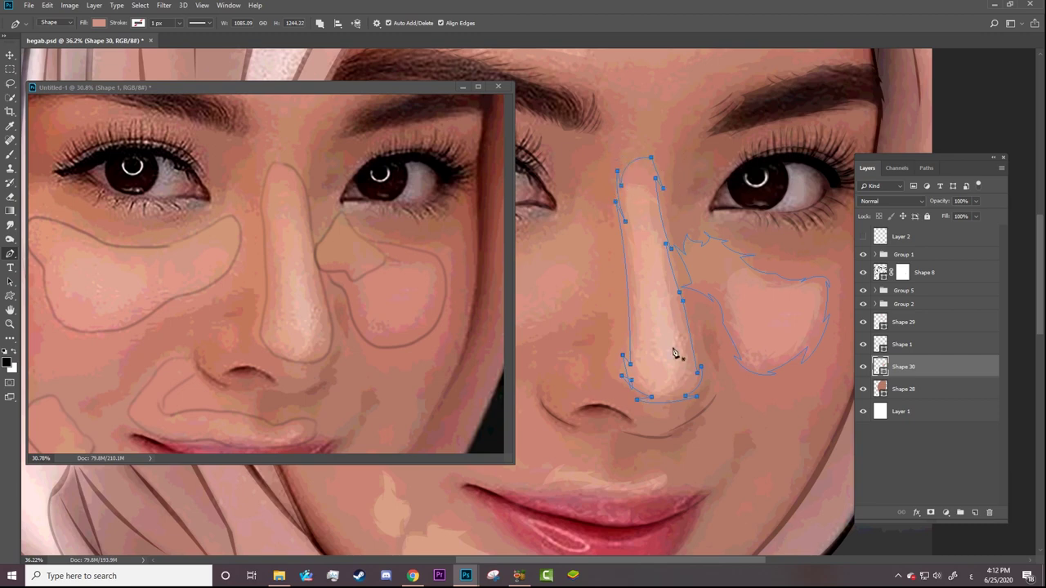
Start the other-cheek highlight outline and curve its lower edge toward the inner cheek.
{"action": "left_click_drag", "start_coordinate": [645, 561], "coordinate": [576, 562]}
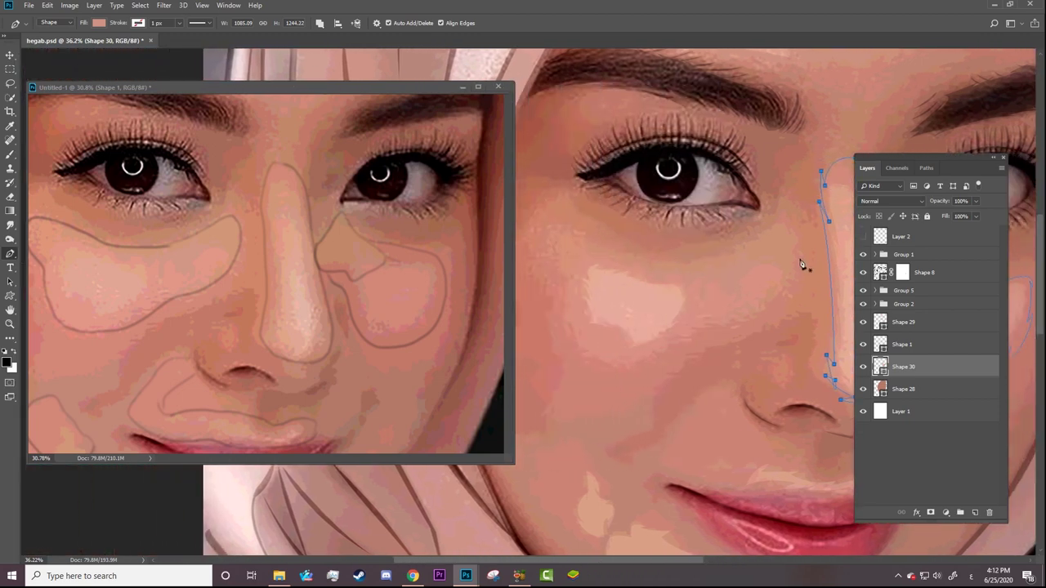
{"action": "left_click", "coordinate": [779, 221]}
{"action": "left_click", "coordinate": [768, 303]}
{"action": "left_click", "coordinate": [768, 302], "text": "alt"}
{"action": "left_click_drag", "start_coordinate": [722, 323], "coordinate": [597, 376]}
{"action": "left_click", "coordinate": [670, 348], "text": "alt"}
{"action": "left_click_drag", "start_coordinate": [579, 353], "coordinate": [568, 334]}
{"action": "left_click", "coordinate": [563, 324]}
{"action": "key", "text": "ctrl+z"}
{"action": "left_click_drag", "start_coordinate": [582, 365], "coordinate": [589, 356]}
{"action": "left_click_drag", "start_coordinate": [578, 353], "coordinate": [565, 335]}
Shape the inner and upper cheek edges beneath the eye and close the highlight path.
{"action": "left_click", "coordinate": [568, 338]}
{"action": "mouse_move", "coordinate": [576, 295]}
{"action": "left_mouse_down"}
{"action": "mouse_move", "coordinate": [545, 280]}
{"action": "mouse_move", "coordinate": [545, 263]}
{"action": "mouse_move", "coordinate": [564, 253]}
{"action": "mouse_move", "coordinate": [648, 257]}
{"action": "left_mouse_up"}
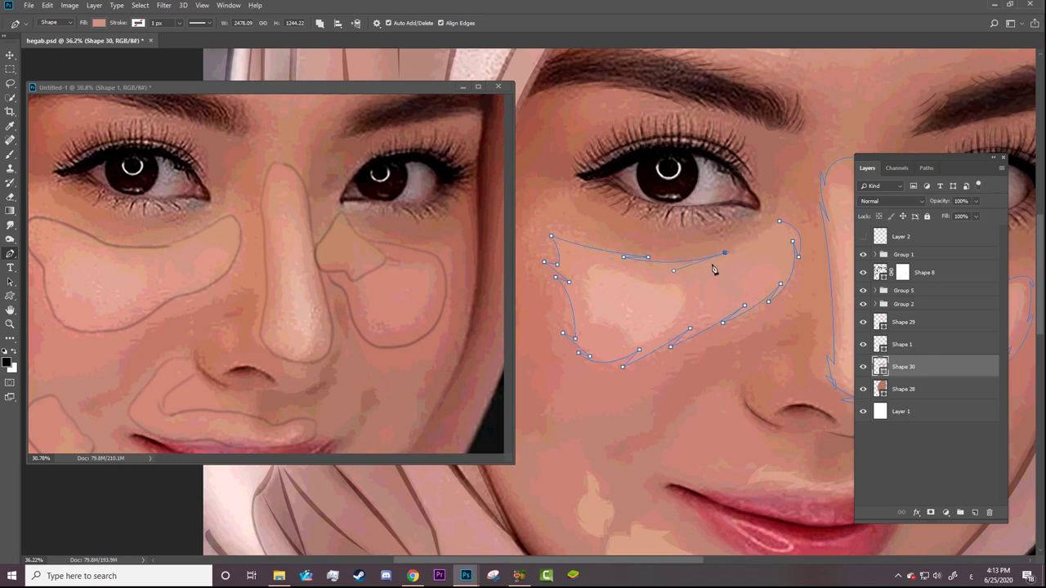
{"action": "left_click_drag", "start_coordinate": [712, 265], "coordinate": [754, 245]}
{"action": "right_click", "coordinate": [754, 245]}
{"action": "left_click", "coordinate": [752, 242]}
{"action": "left_click", "coordinate": [742, 245]}
{"action": "left_click", "coordinate": [758, 238]}
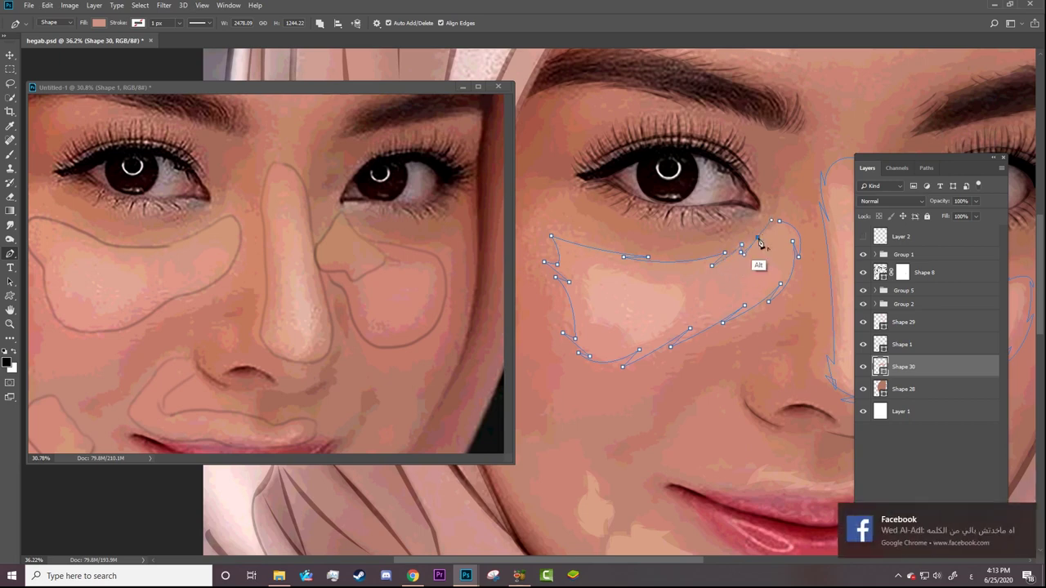
{"action": "left_click", "coordinate": [779, 221]}
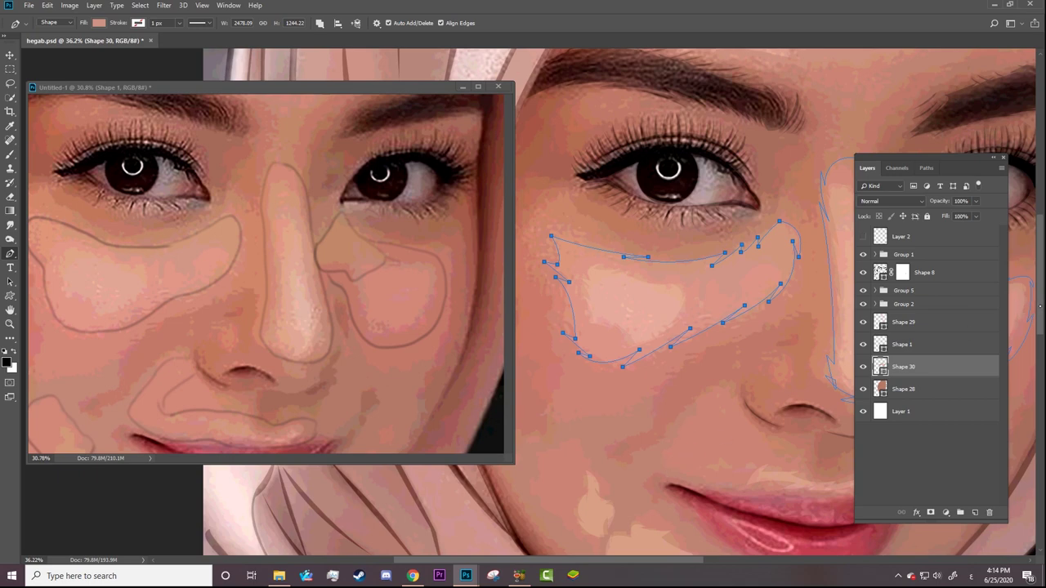
Shrink the Untitled-1 window, compare flat shapes with Group 1 hidden, then select Shape 30.
{"action": "scroll", "coordinate": [1036, 367], "scroll_direction": "down", "scroll_amount": 5}
{"action": "scroll", "coordinate": [651, 562], "scroll_direction": "right", "scroll_amount": 3}
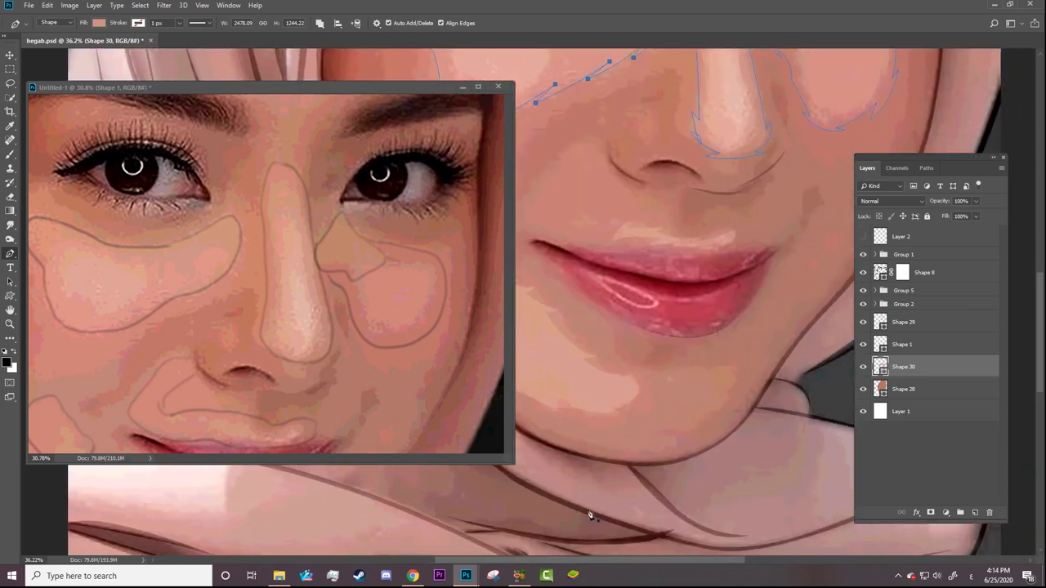
{"action": "left_click_drag", "start_coordinate": [512, 463], "coordinate": [409, 452]}
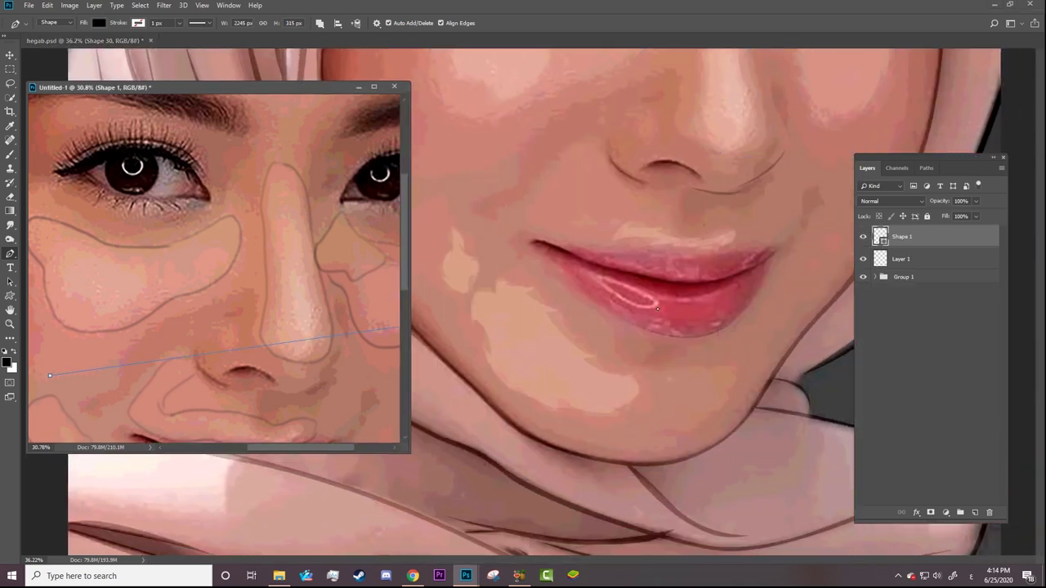
{"action": "left_click", "coordinate": [706, 243], "text": "ctrl"}
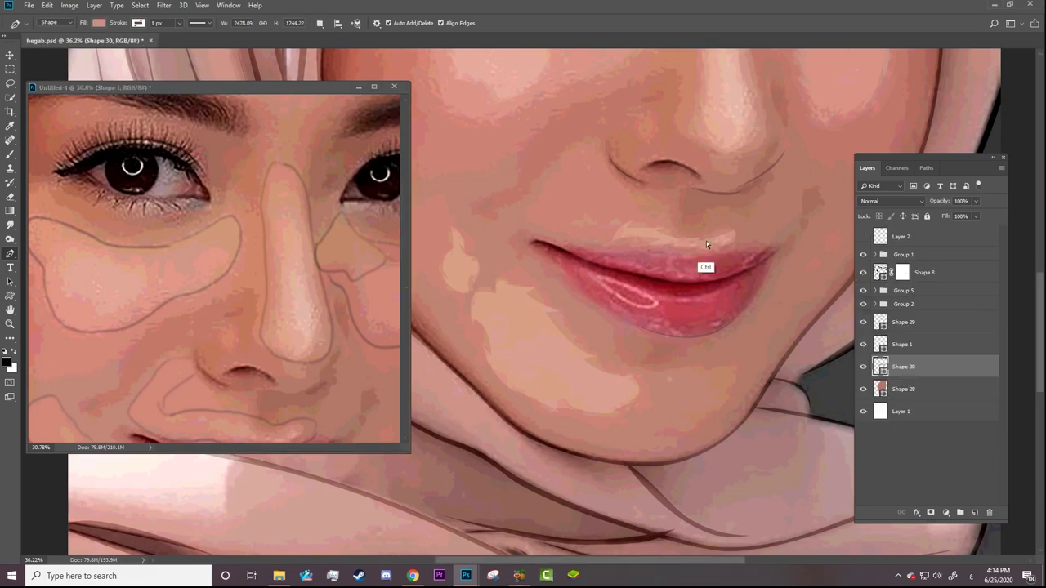
{"action": "left_click", "coordinate": [899, 344]}
{"action": "key", "text": "a"}
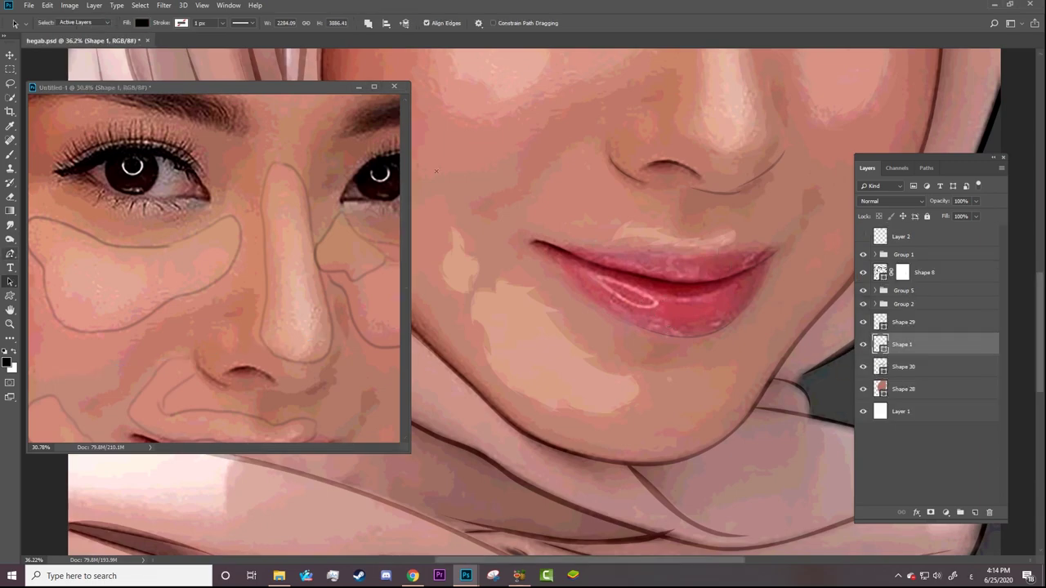
{"action": "key", "text": "p"}
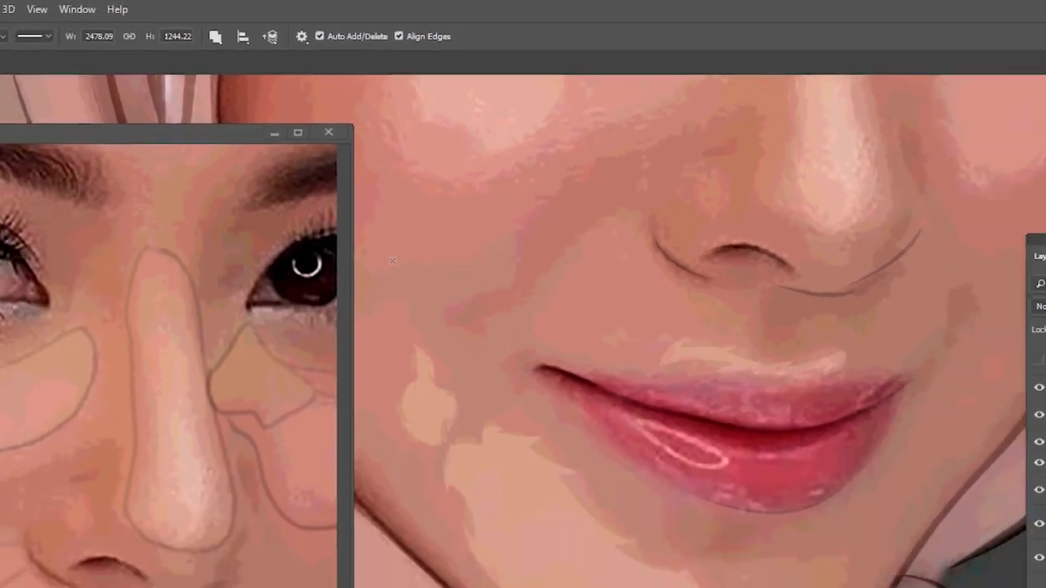
{"action": "left_click", "coordinate": [863, 255]}
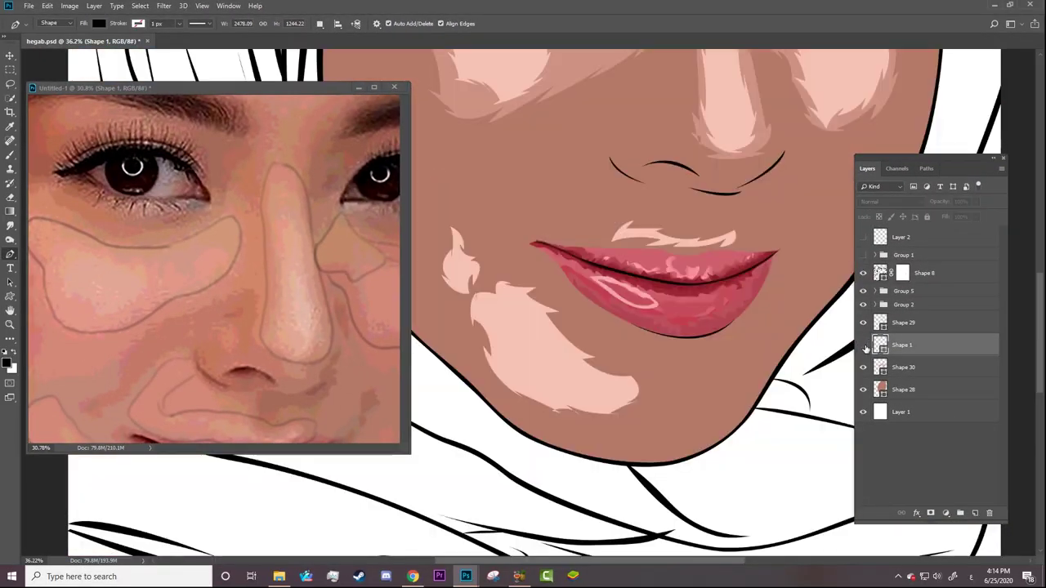
{"action": "left_click", "coordinate": [871, 368]}
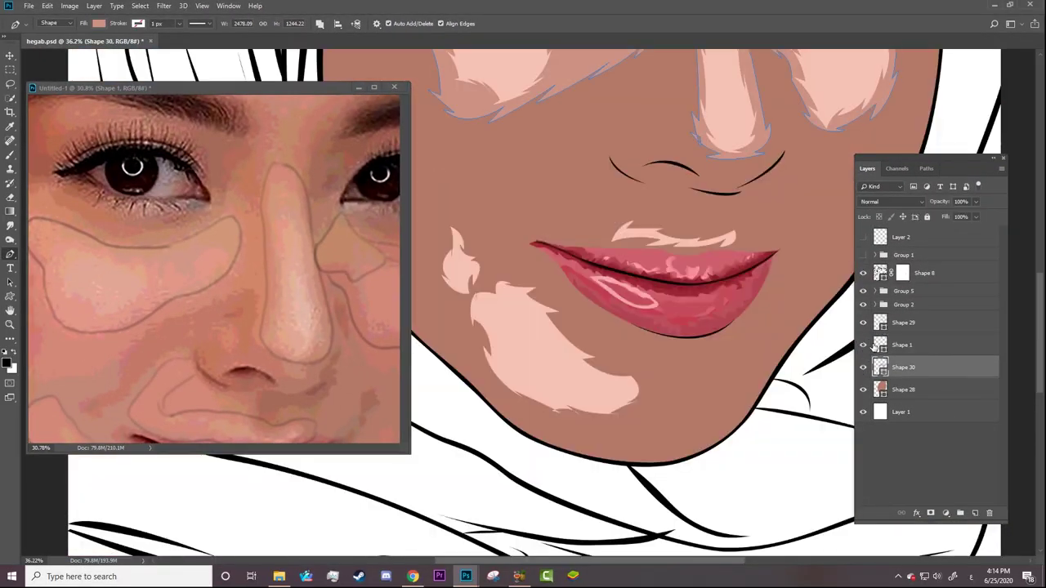
{"action": "left_click", "coordinate": [863, 255]}
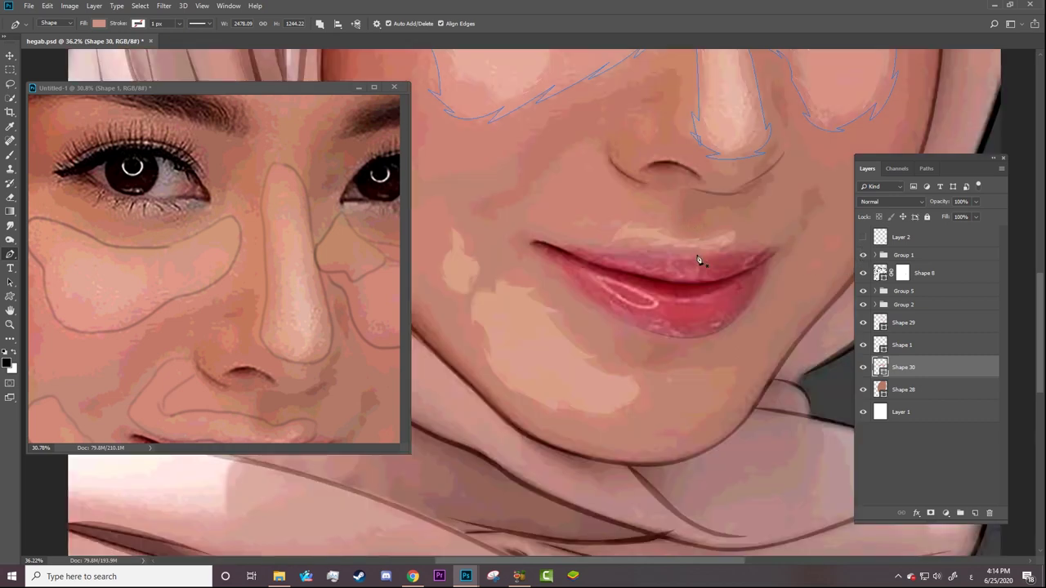
Start a Pen path above the upper lip with a curved point ending in a corner.
{"action": "left_click", "coordinate": [619, 182]}
{"action": "left_click_drag", "start_coordinate": [615, 220], "coordinate": [641, 246]}
{"action": "left_click", "coordinate": [616, 240], "text": "alt"}
Reshape the upper-lip curves, extend to the lip's left corner, and close the outline above the lip.
{"action": "right_click", "coordinate": [629, 218], "text": "ctrl"}
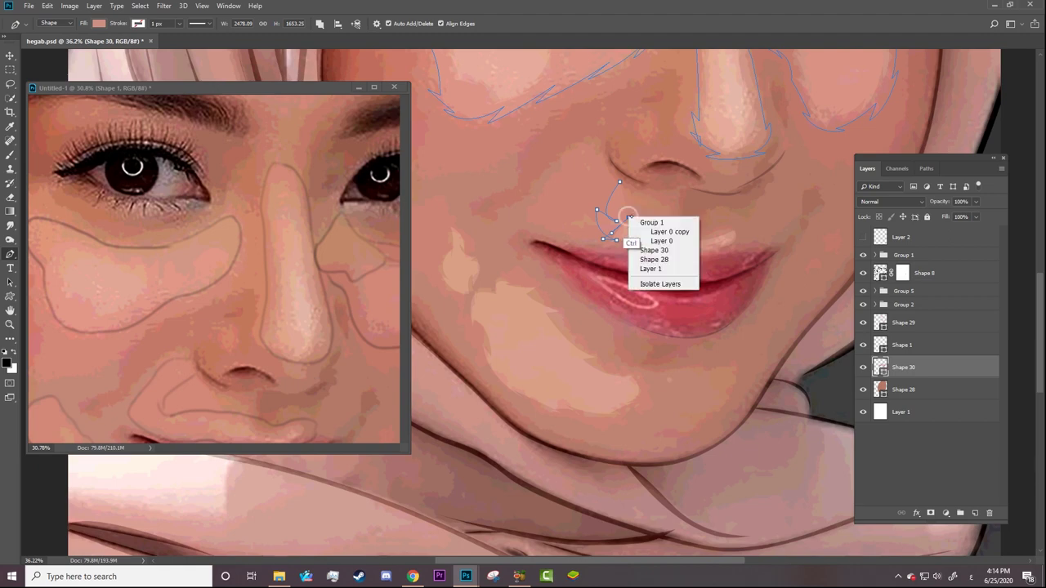
{"action": "key", "text": "Escape"}
{"action": "mouse_move", "coordinate": [634, 216]}
{"action": "left_mouse_down"}
{"action": "mouse_move", "coordinate": [650, 201]}
{"action": "mouse_move", "coordinate": [691, 211]}
{"action": "mouse_move", "coordinate": [664, 222]}
{"action": "left_mouse_up"}
{"action": "mouse_move", "coordinate": [764, 213]}
{"action": "left_mouse_down"}
{"action": "mouse_move", "coordinate": [725, 224]}
{"action": "mouse_move", "coordinate": [768, 214]}
{"action": "mouse_move", "coordinate": [780, 242]}
{"action": "left_mouse_up"}
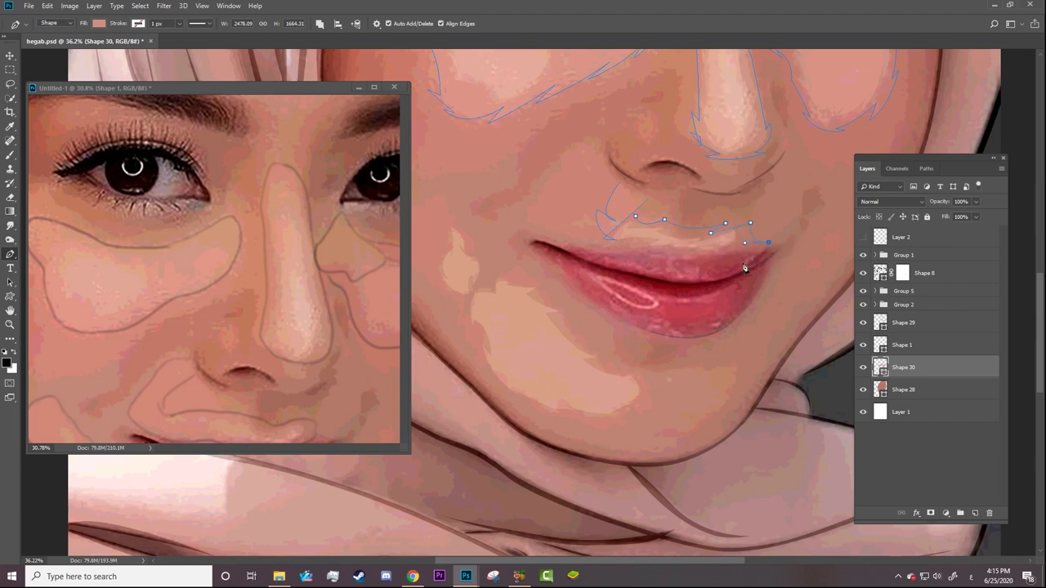
{"action": "left_click", "coordinate": [570, 255]}
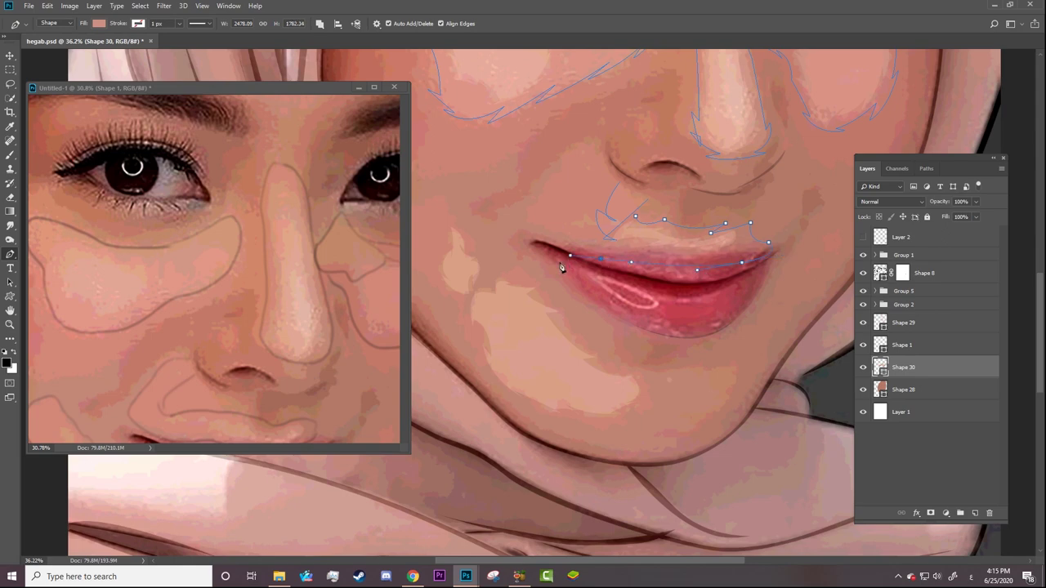
{"action": "left_click", "coordinate": [524, 234]}
{"action": "left_click_drag", "start_coordinate": [567, 204], "coordinate": [557, 222]}
{"action": "mouse_move", "coordinate": [666, 213]}
{"action": "left_mouse_down"}
{"action": "mouse_move", "coordinate": [705, 248]}
{"action": "mouse_move", "coordinate": [612, 249]}
{"action": "left_mouse_up"}
Check the reference photo, then begin the lower-cheek outline curving along the chin.
{"action": "left_click", "coordinate": [402, 278]}
{"action": "scroll", "coordinate": [529, 369], "scroll_direction": "down", "scroll_amount": 4}
{"action": "scroll", "coordinate": [529, 368], "scroll_direction": "down", "scroll_amount": 1}
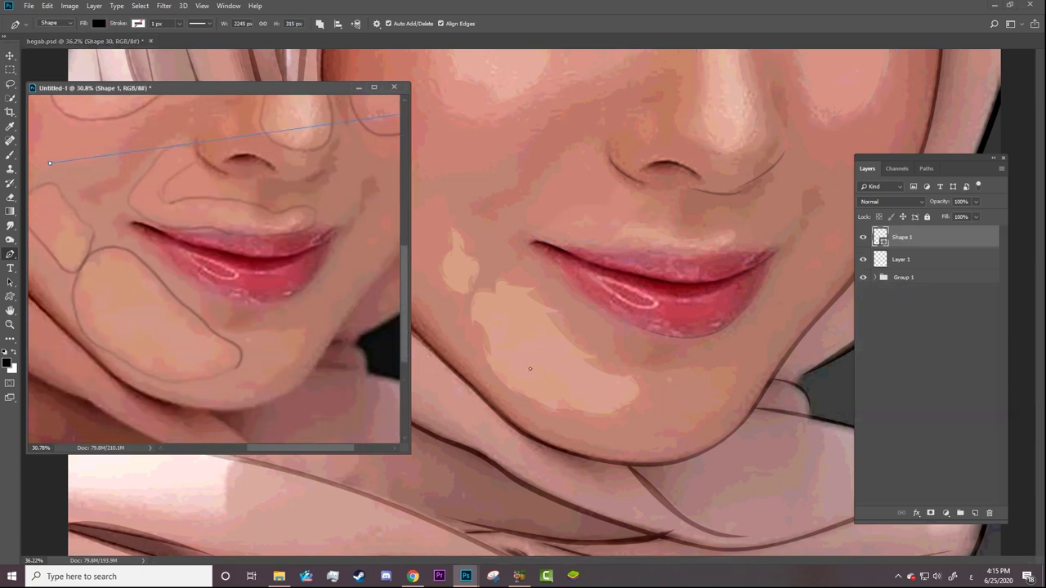
{"action": "left_click", "coordinate": [637, 398]}
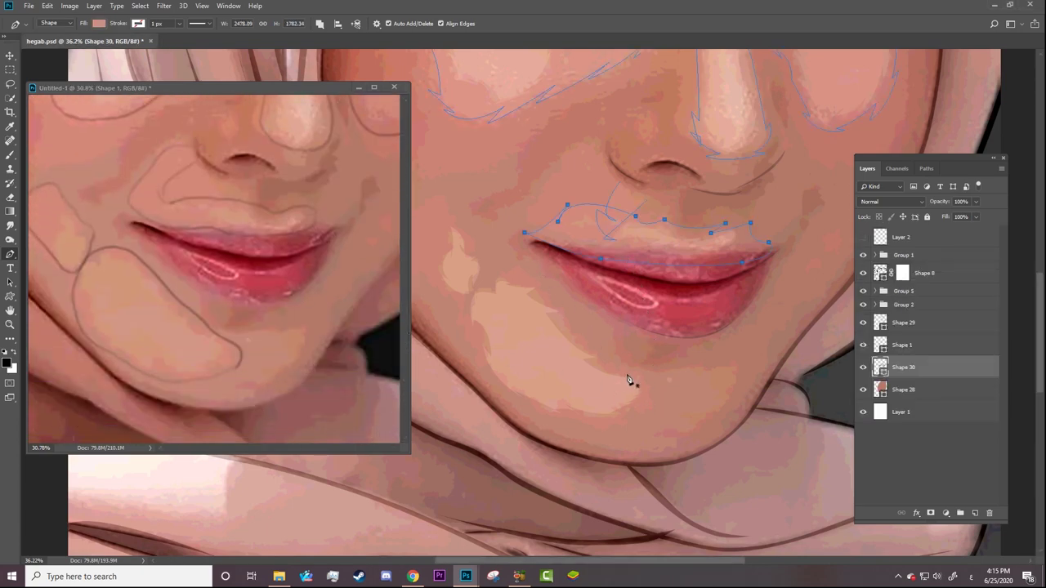
{"action": "left_click", "coordinate": [634, 369]}
{"action": "mouse_move", "coordinate": [650, 397]}
{"action": "left_mouse_down"}
{"action": "mouse_move", "coordinate": [652, 411]}
{"action": "mouse_move", "coordinate": [570, 430]}
{"action": "left_mouse_up"}
{"action": "left_click_drag", "start_coordinate": [567, 422], "coordinate": [547, 416]}
{"action": "left_click", "coordinate": [485, 369], "text": "alt"}
Extend the outline up the left cheek and back past the lip corner, closing it.
{"action": "mouse_move", "coordinate": [473, 345]}
{"action": "left_mouse_down"}
{"action": "mouse_move", "coordinate": [478, 329]}
{"action": "mouse_move", "coordinate": [422, 253]}
{"action": "mouse_move", "coordinate": [446, 235]}
{"action": "left_mouse_up"}
{"action": "left_click", "coordinate": [434, 284], "text": "alt"}
{"action": "left_click_drag", "start_coordinate": [468, 237], "coordinate": [478, 208]}
{"action": "key", "text": "ctrl+z"}
{"action": "left_click", "coordinate": [448, 229]}
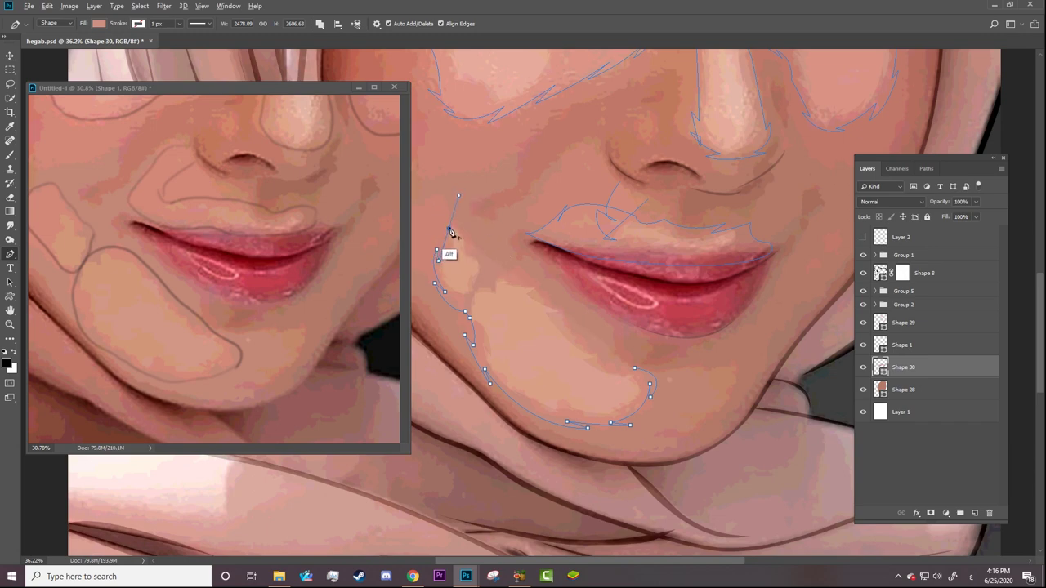
{"action": "mouse_move", "coordinate": [492, 256]}
{"action": "left_mouse_down"}
{"action": "mouse_move", "coordinate": [578, 291]}
{"action": "mouse_move", "coordinate": [542, 285]}
{"action": "left_mouse_up"}
{"action": "mouse_move", "coordinate": [582, 327]}
{"action": "left_mouse_down"}
{"action": "mouse_move", "coordinate": [635, 349]}
{"action": "mouse_move", "coordinate": [602, 342]}
{"action": "left_mouse_up"}
{"action": "left_click", "coordinate": [635, 368]}
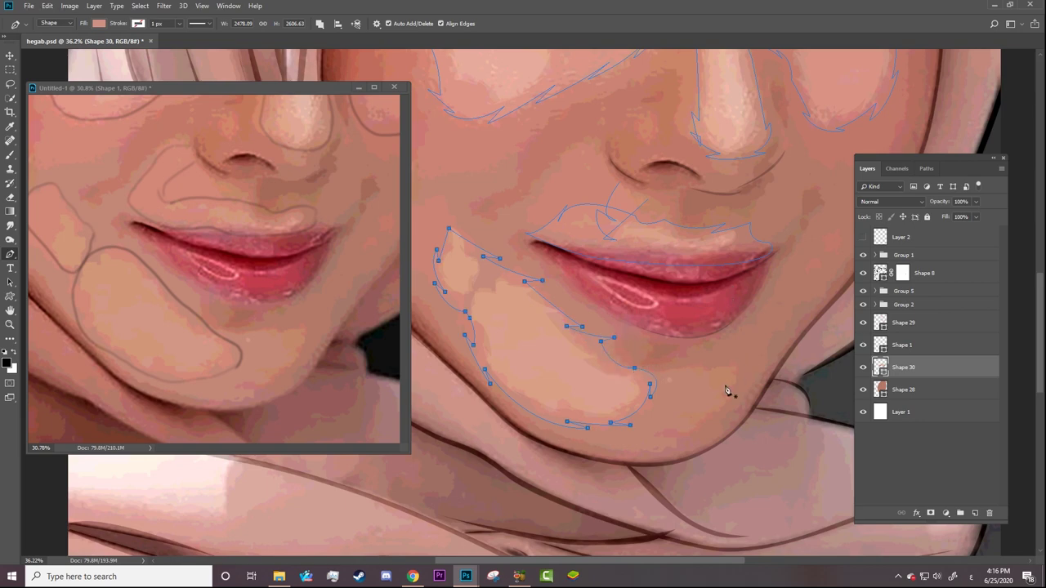
{"action": "key", "text": "z"}
{"action": "left_click_drag", "start_coordinate": [727, 391], "coordinate": [649, 395]}
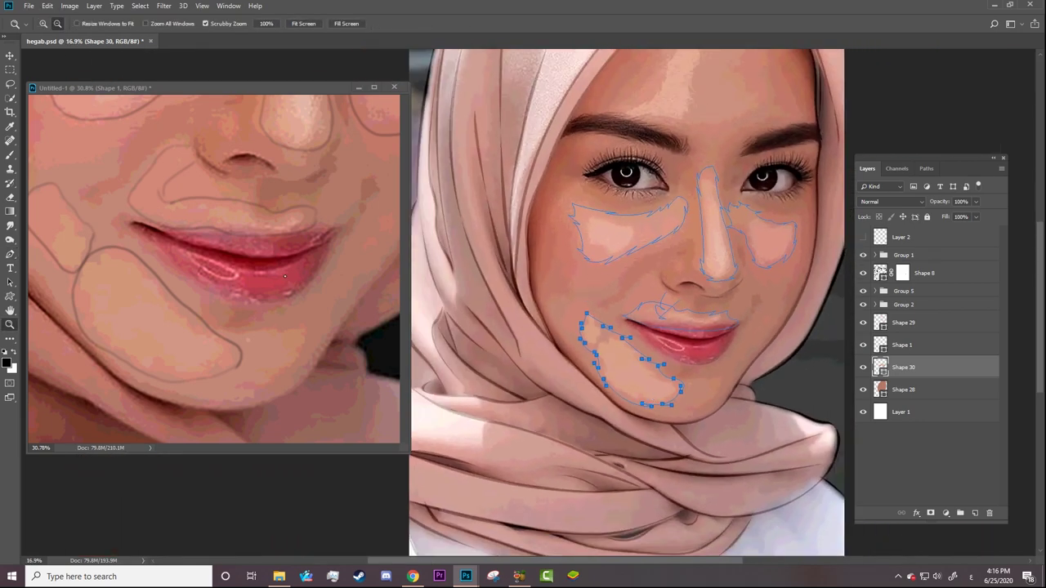
Zoom in on the forehead and set the Pen's path operation to Combine Shapes.
{"action": "mouse_move", "coordinate": [298, 315]}
{"action": "left_mouse_down"}
{"action": "mouse_move", "coordinate": [186, 232]}
{"action": "mouse_move", "coordinate": [261, 232]}
{"action": "left_mouse_up"}
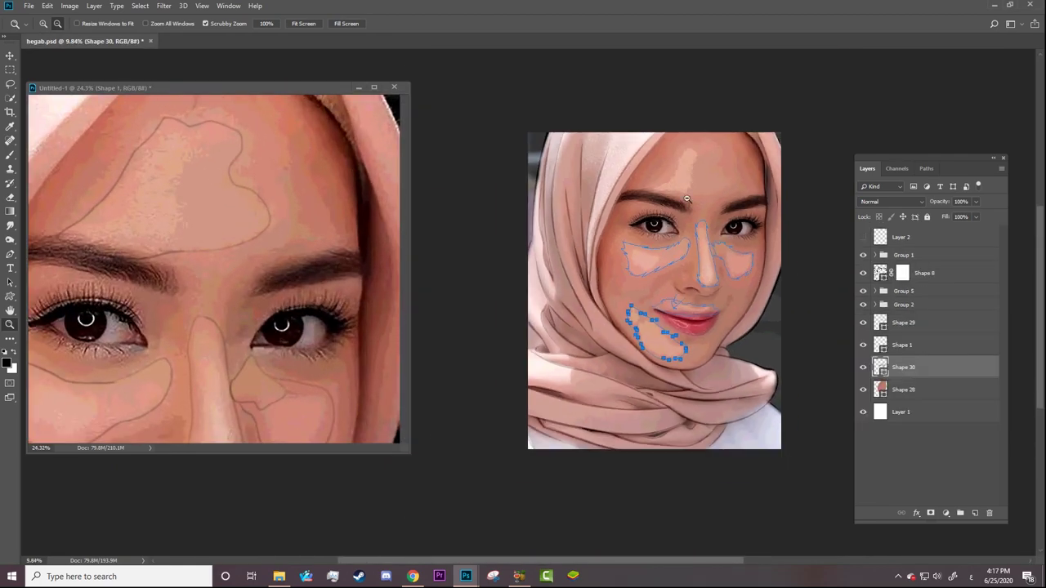
{"action": "mouse_move", "coordinate": [719, 218]}
{"action": "left_mouse_down"}
{"action": "mouse_move", "coordinate": [781, 217]}
{"action": "mouse_move", "coordinate": [887, 373]}
{"action": "left_mouse_up"}
{"action": "key", "text": "p"}
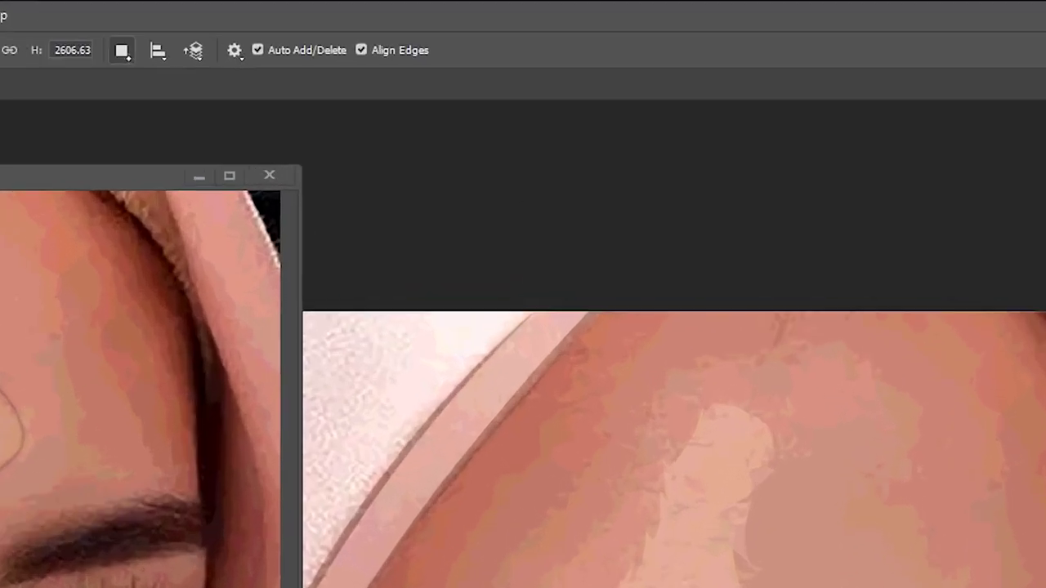
{"action": "left_click", "coordinate": [320, 24]}
{"action": "left_click", "coordinate": [159, 101]}
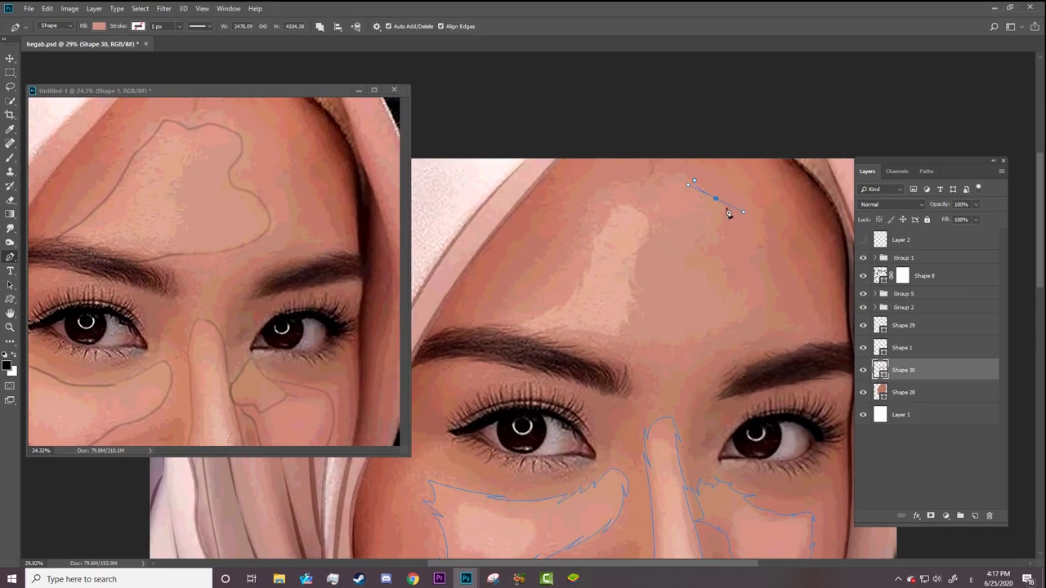
Start the forehead outline on Shape 30, tracing its right side downward.
{"action": "key", "text": "ctrl+z"}
{"action": "left_click_drag", "start_coordinate": [718, 206], "coordinate": [737, 222]}
{"action": "mouse_move", "coordinate": [744, 250]}
{"action": "left_mouse_down"}
{"action": "mouse_move", "coordinate": [724, 247]}
{"action": "mouse_move", "coordinate": [739, 272]}
{"action": "left_mouse_up"}
{"action": "right_click", "coordinate": [724, 263], "text": "ctrl"}
{"action": "key", "text": "Escape"}
{"action": "left_click_drag", "start_coordinate": [745, 293], "coordinate": [772, 294]}
{"action": "left_click", "coordinate": [745, 293], "text": "alt"}
{"action": "left_click", "coordinate": [723, 288]}
{"action": "right_click", "coordinate": [739, 287]}
{"action": "left_click", "coordinate": [752, 297]}
{"action": "left_click", "coordinate": [753, 315]}
{"action": "mouse_move", "coordinate": [702, 339]}
{"action": "left_mouse_down"}
{"action": "mouse_move", "coordinate": [674, 361]}
{"action": "mouse_move", "coordinate": [711, 324]}
{"action": "left_mouse_up"}
Run the outline along the eyebrow, up the forehead, and close the path.
{"action": "left_click_drag", "start_coordinate": [605, 351], "coordinate": [557, 367]}
{"action": "left_click_drag", "start_coordinate": [491, 339], "coordinate": [528, 298]}
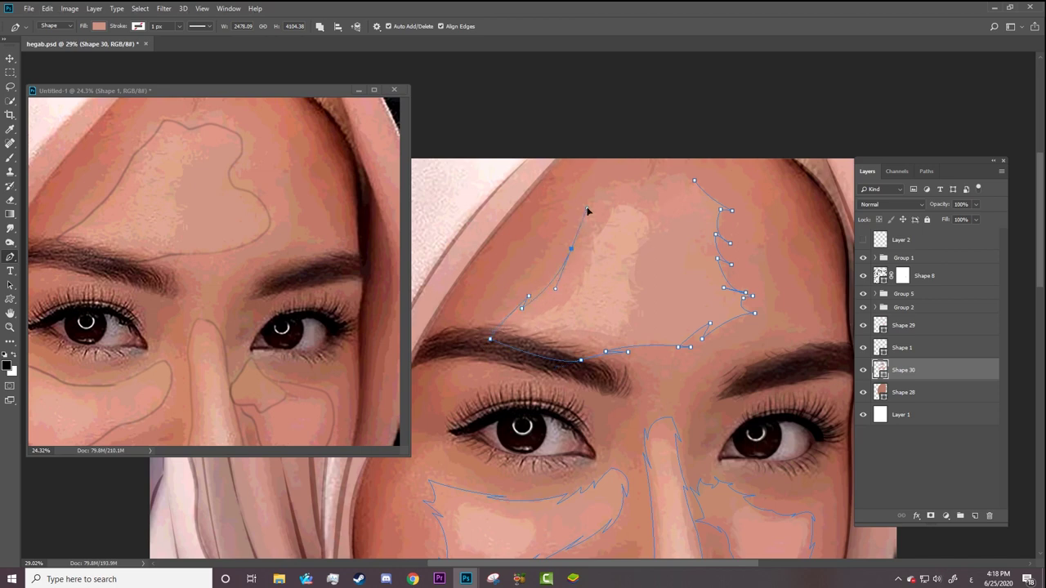
{"action": "left_click_drag", "start_coordinate": [571, 247], "coordinate": [577, 232]}
{"action": "left_click_drag", "start_coordinate": [594, 197], "coordinate": [594, 219]}
{"action": "left_click_drag", "start_coordinate": [619, 186], "coordinate": [663, 155]}
{"action": "left_click_drag", "start_coordinate": [619, 188], "coordinate": [628, 196]}
{"action": "key", "text": "ctrl"}
{"action": "left_click_drag", "start_coordinate": [611, 198], "coordinate": [598, 206]}
{"action": "right_click", "coordinate": [608, 197], "text": "ctrl"}
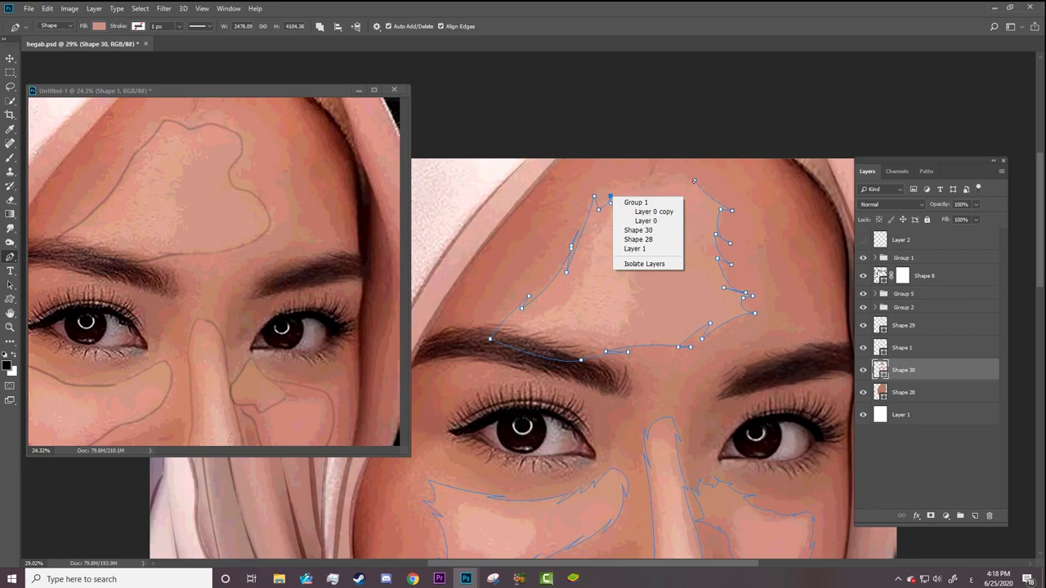
{"action": "left_click", "coordinate": [694, 188]}
{"action": "left_click", "coordinate": [694, 182]}
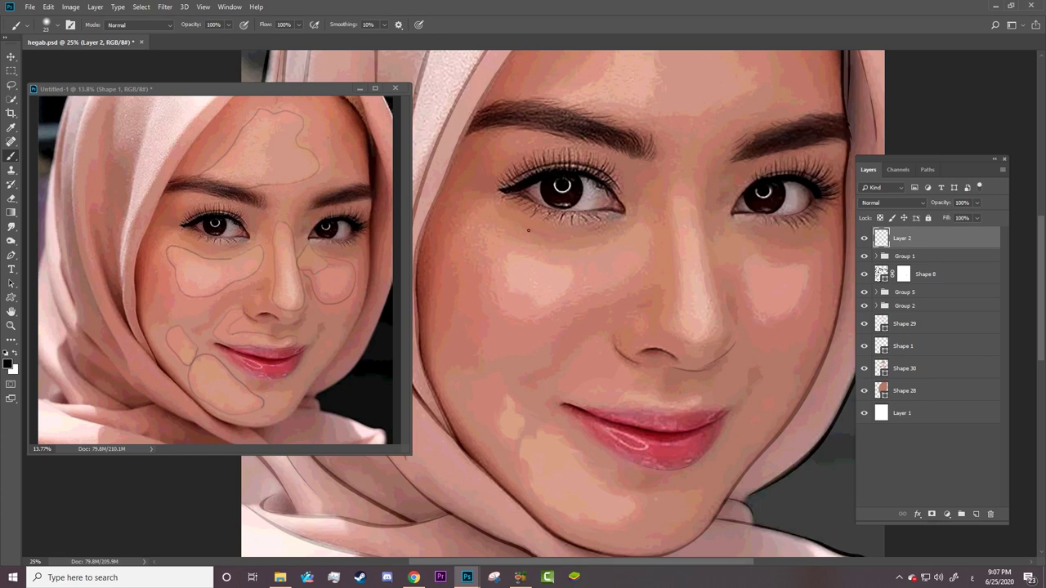
Brush guide lines on Layer 2 under the left eye, down the left cheek, chin, below the nose and along the nose bridge.
{"action": "left_click_drag", "start_coordinate": [528, 230], "coordinate": [622, 221]}
{"action": "left_click_drag", "start_coordinate": [467, 227], "coordinate": [480, 444]}
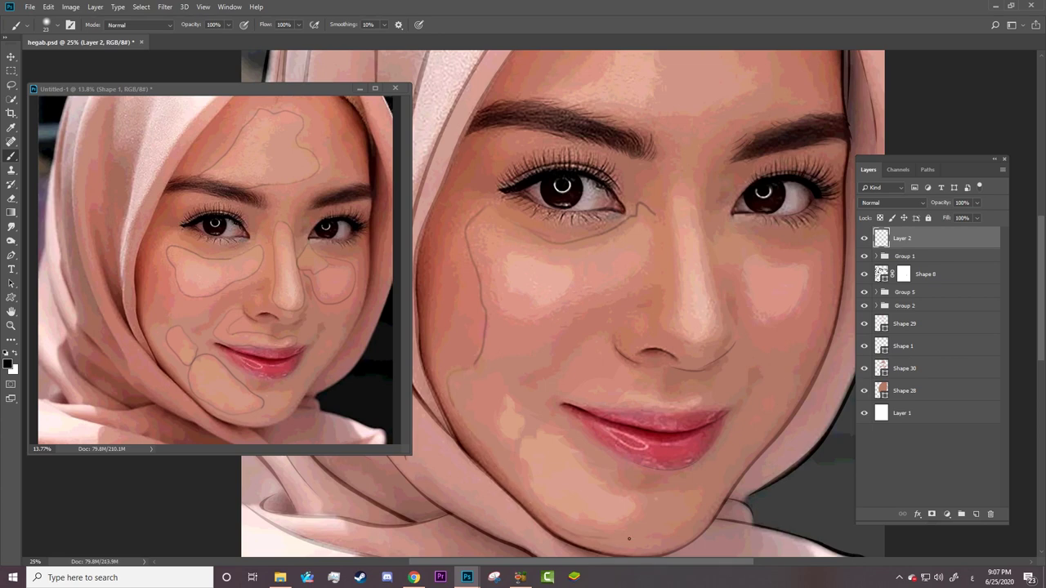
{"action": "mouse_move", "coordinate": [700, 494]}
{"action": "left_mouse_down"}
{"action": "mouse_move", "coordinate": [642, 491]}
{"action": "mouse_move", "coordinate": [566, 415]}
{"action": "left_mouse_up"}
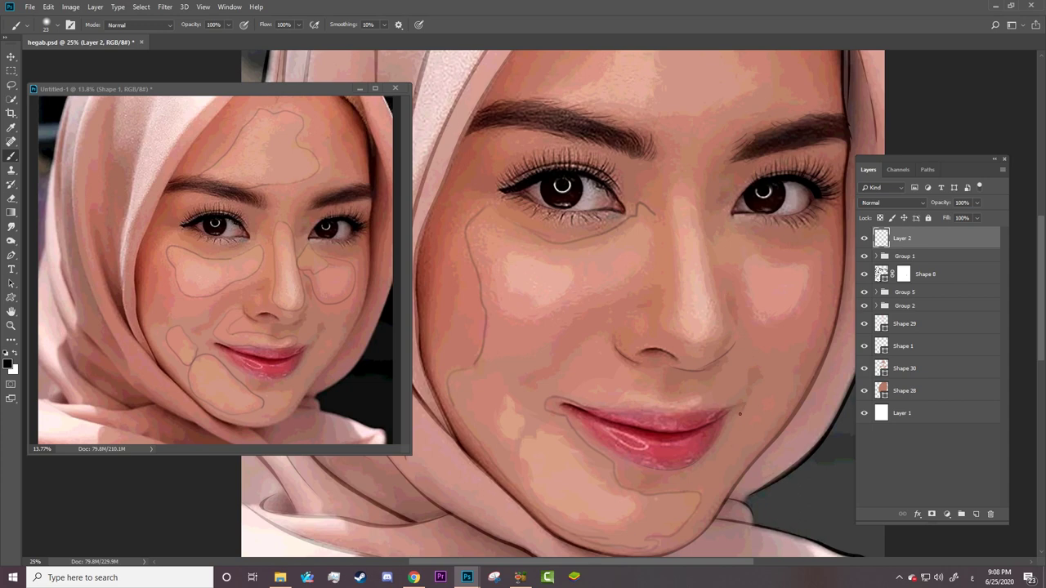
{"action": "right_click", "coordinate": [662, 221]}
{"action": "key", "text": "Escape"}
{"action": "mouse_move", "coordinate": [642, 290]}
{"action": "left_mouse_down"}
{"action": "mouse_move", "coordinate": [540, 369]}
{"action": "mouse_move", "coordinate": [597, 336]}
{"action": "left_mouse_up"}
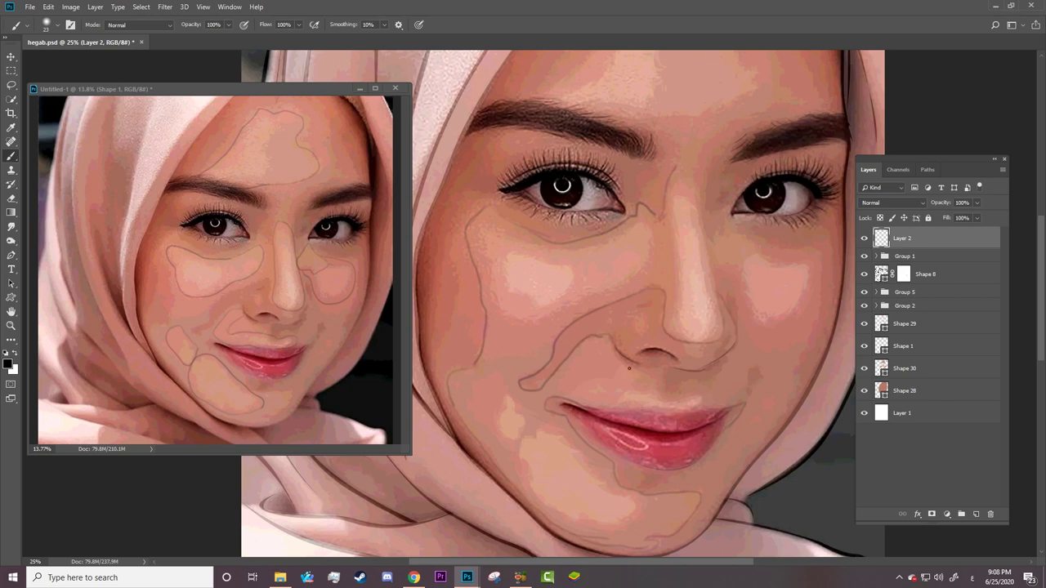
{"action": "left_click_drag", "start_coordinate": [629, 369], "coordinate": [695, 379]}
{"action": "left_click_drag", "start_coordinate": [503, 221], "coordinate": [499, 215]}
{"action": "left_click_drag", "start_coordinate": [669, 175], "coordinate": [699, 195]}
Add guide lines under the right eye, down the right cheek and jaw, and along the nose's right edge.
{"action": "key", "text": "e"}
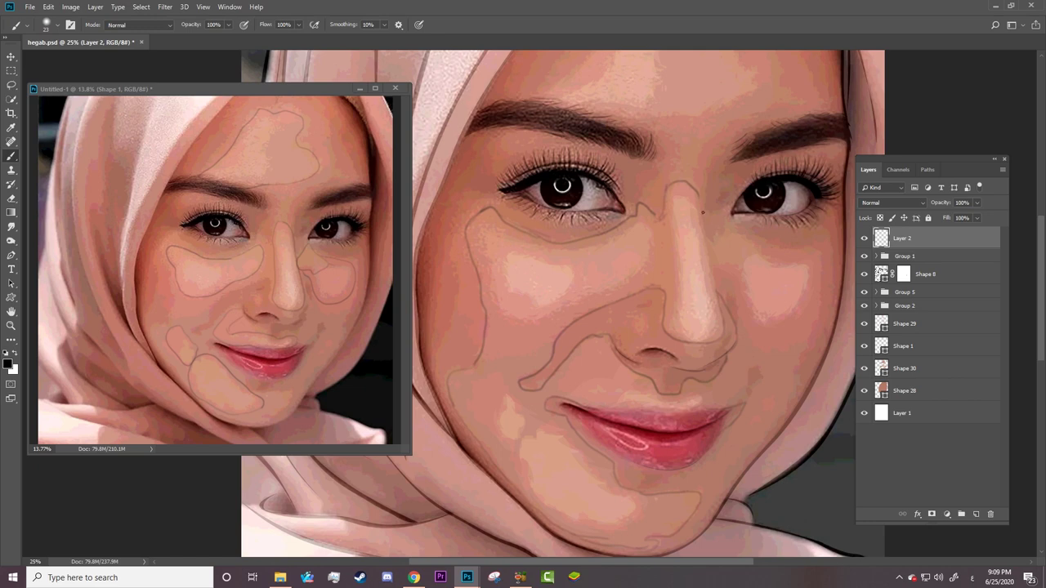
{"action": "left_click_drag", "start_coordinate": [726, 217], "coordinate": [820, 260]}
{"action": "left_click_drag", "start_coordinate": [811, 332], "coordinate": [683, 551]}
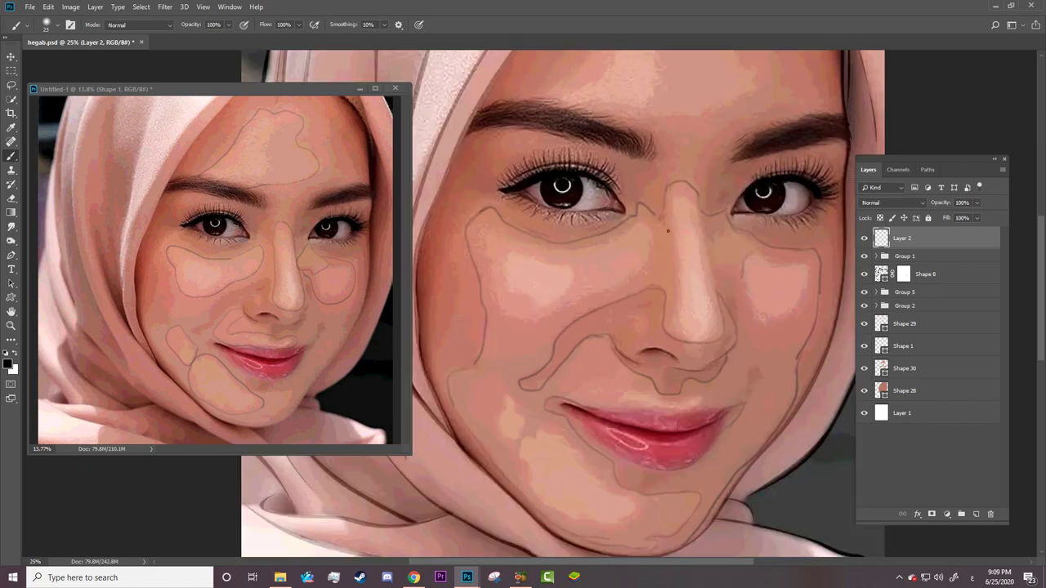
{"action": "left_click_drag", "start_coordinate": [707, 275], "coordinate": [701, 216]}
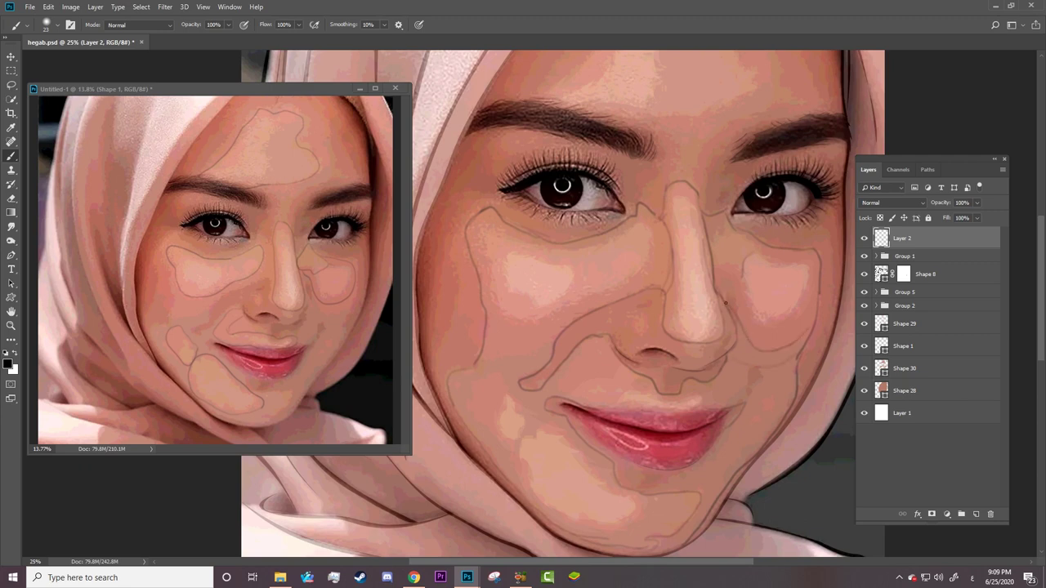
{"action": "left_click_drag", "start_coordinate": [818, 312], "coordinate": [794, 362]}
{"action": "left_click", "coordinate": [905, 393]}
With Shape 28 selected, start a Pen shadow outline under the left eye to its outer corner.
{"action": "key", "text": "p"}
{"action": "left_click", "coordinate": [907, 237]}
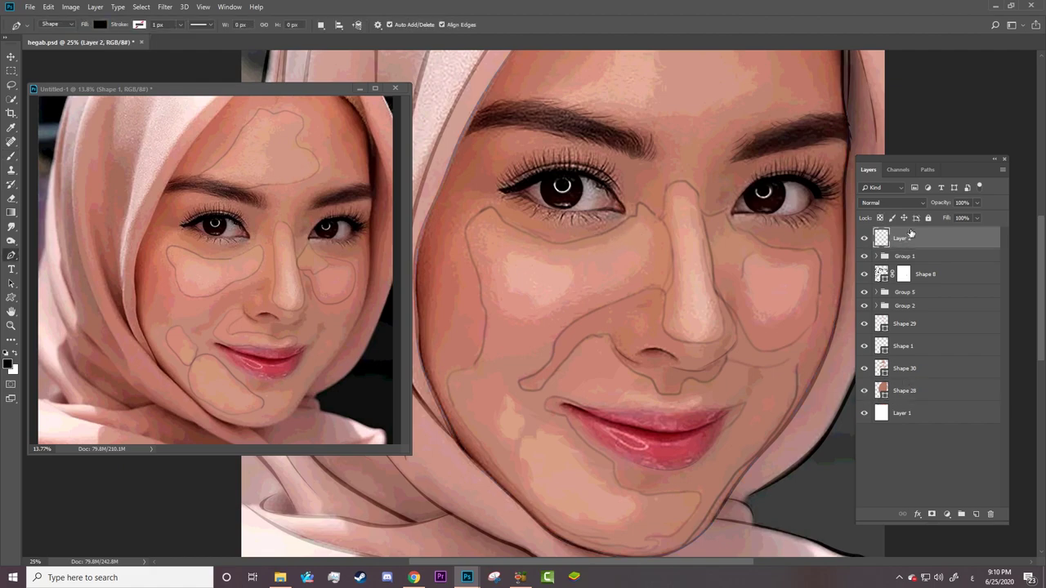
{"action": "left_click", "coordinate": [944, 207]}
{"action": "left_click", "coordinate": [915, 391]}
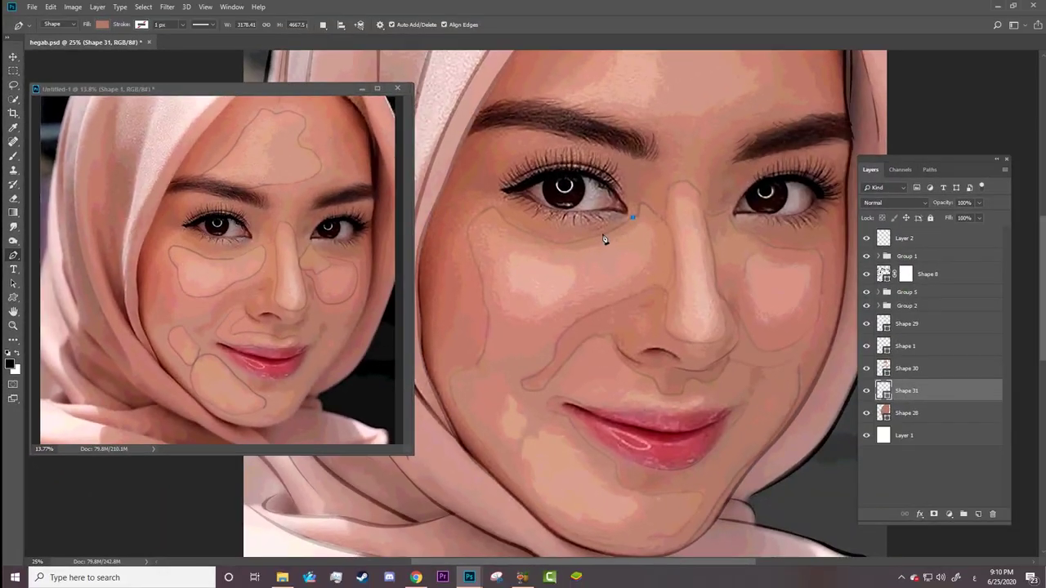
{"action": "mouse_move", "coordinate": [602, 235]}
{"action": "left_mouse_down"}
{"action": "mouse_move", "coordinate": [562, 247]}
{"action": "mouse_move", "coordinate": [522, 242]}
{"action": "left_mouse_up"}
{"action": "left_click", "coordinate": [602, 235], "text": "alt"}
{"action": "left_click", "coordinate": [559, 245], "text": "alt"}
{"action": "left_click_drag", "start_coordinate": [510, 224], "coordinate": [476, 203]}
{"action": "left_click", "coordinate": [510, 225], "text": "alt"}
{"action": "left_click", "coordinate": [493, 209]}
{"action": "left_click", "coordinate": [495, 216]}
Continue the shadow outline down the left cheek and along the jaw.
{"action": "left_click_drag", "start_coordinate": [466, 232], "coordinate": [453, 270]}
{"action": "left_click", "coordinate": [466, 232], "text": "alt"}
{"action": "left_click_drag", "start_coordinate": [471, 241], "coordinate": [472, 251]}
{"action": "left_click_drag", "start_coordinate": [486, 298], "coordinate": [484, 309]}
{"action": "left_click_drag", "start_coordinate": [479, 363], "coordinate": [457, 372]}
{"action": "left_click_drag", "start_coordinate": [453, 394], "coordinate": [457, 399]}
{"action": "left_click_drag", "start_coordinate": [484, 439], "coordinate": [517, 460]}
{"action": "left_click", "coordinate": [485, 440], "text": "alt"}
{"action": "left_click", "coordinate": [510, 474]}
{"action": "left_click", "coordinate": [510, 474], "text": "alt"}
Trace the outline across the chin and back up toward the lips.
{"action": "left_click_drag", "start_coordinate": [551, 517], "coordinate": [573, 532]}
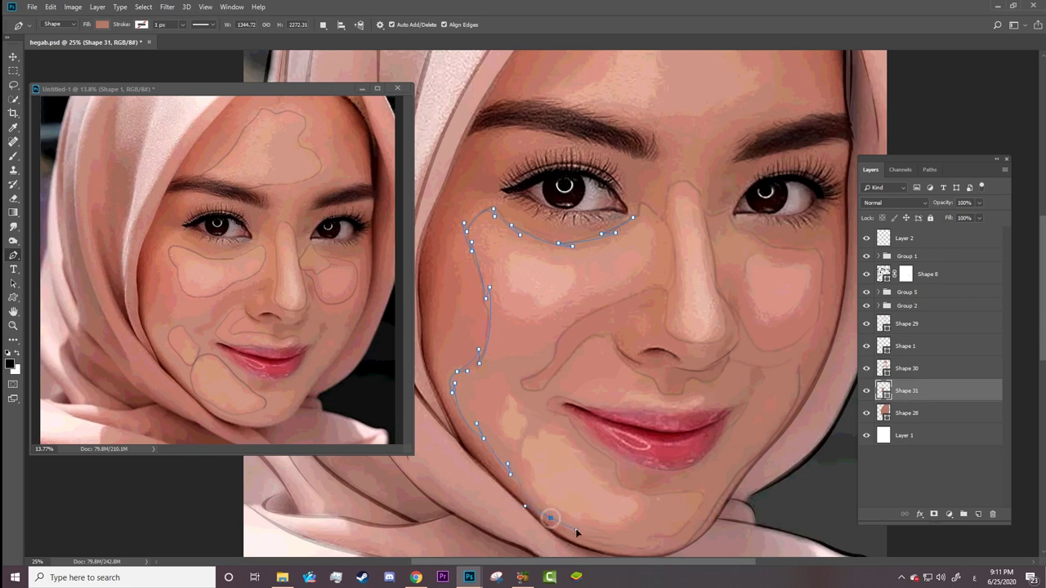
{"action": "left_click", "coordinate": [551, 518], "text": "alt"}
{"action": "left_click_drag", "start_coordinate": [619, 547], "coordinate": [654, 545]}
{"action": "left_click", "coordinate": [619, 548], "text": "alt"}
{"action": "left_click_drag", "start_coordinate": [648, 539], "coordinate": [665, 540]}
{"action": "left_click_drag", "start_coordinate": [701, 500], "coordinate": [715, 477]}
{"action": "left_click", "coordinate": [702, 500], "text": "alt"}
{"action": "left_click_drag", "start_coordinate": [683, 496], "coordinate": [627, 486]}
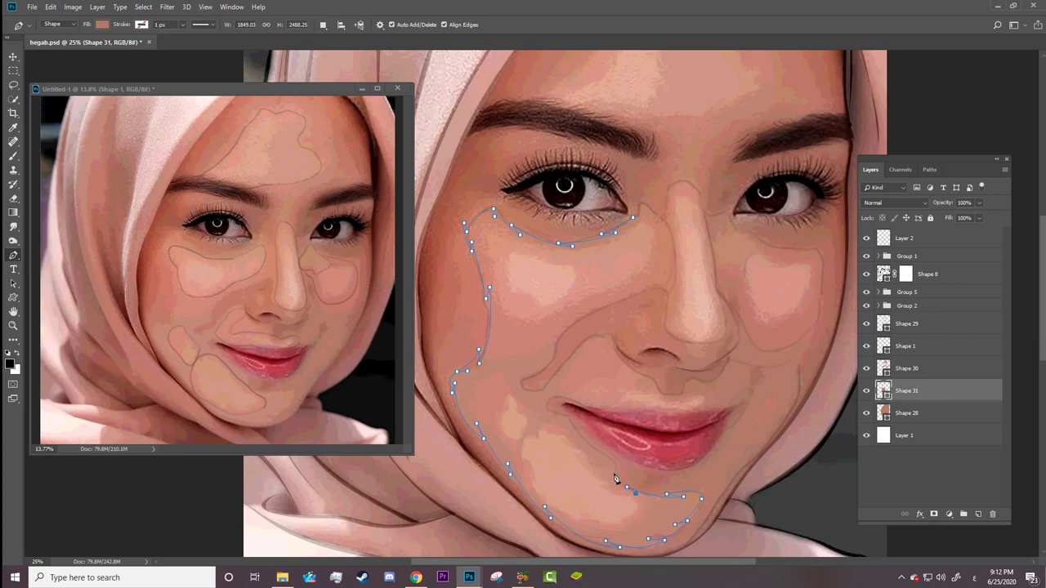
{"action": "left_click", "coordinate": [614, 462]}
Curve the outline up to the lip corner and adjust its points and handles.
{"action": "left_click_drag", "start_coordinate": [567, 418], "coordinate": [548, 387]}
{"action": "right_click", "coordinate": [547, 413]}
{"action": "left_click", "coordinate": [547, 410]}
{"action": "left_click", "coordinate": [567, 421]}
{"action": "key", "text": "alt+z"}
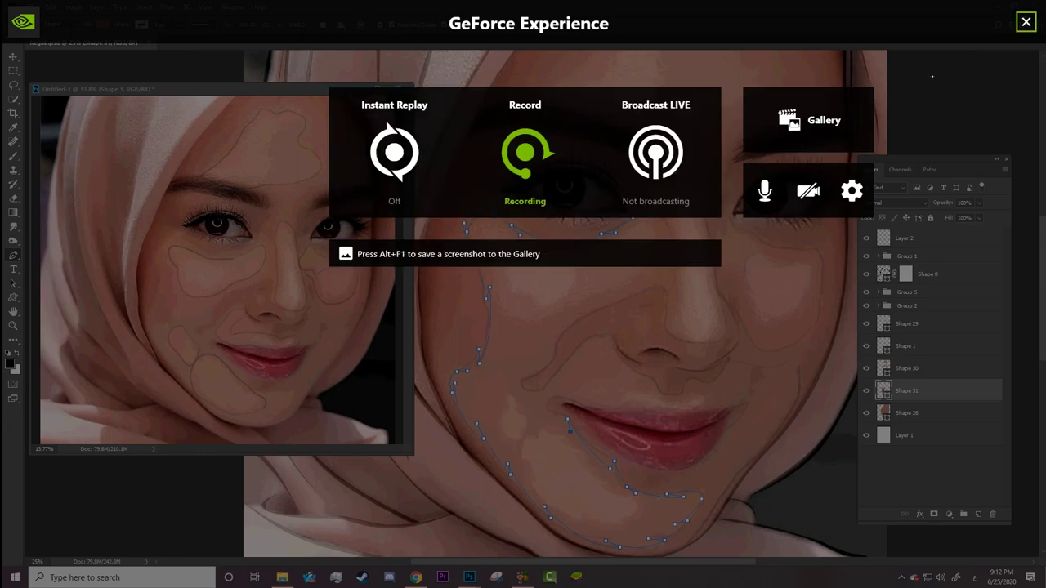
{"action": "key", "text": "alt+z"}
{"action": "mouse_move", "coordinate": [549, 402]}
{"action": "left_mouse_down"}
{"action": "mouse_move", "coordinate": [550, 373]}
{"action": "mouse_move", "coordinate": [553, 399]}
{"action": "left_mouse_up"}
{"action": "left_click", "coordinate": [553, 433], "text": "ctrl"}
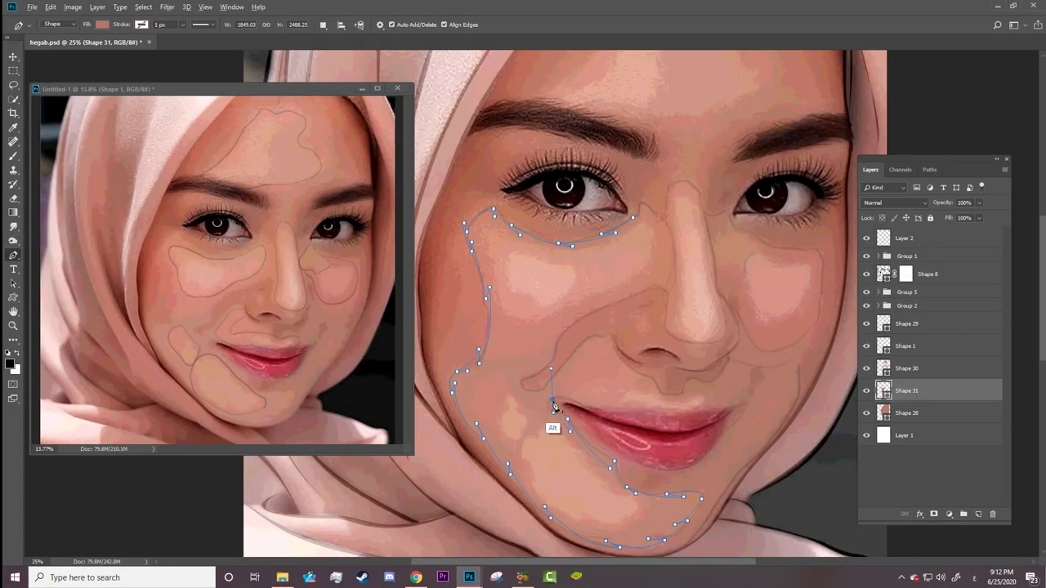
{"action": "left_click", "coordinate": [552, 400], "text": "ctrl"}
{"action": "mouse_move", "coordinate": [579, 403]}
{"action": "left_mouse_down"}
{"action": "mouse_move", "coordinate": [572, 397]}
{"action": "mouse_move", "coordinate": [646, 420]}
{"action": "mouse_move", "coordinate": [719, 422]}
{"action": "left_mouse_up"}
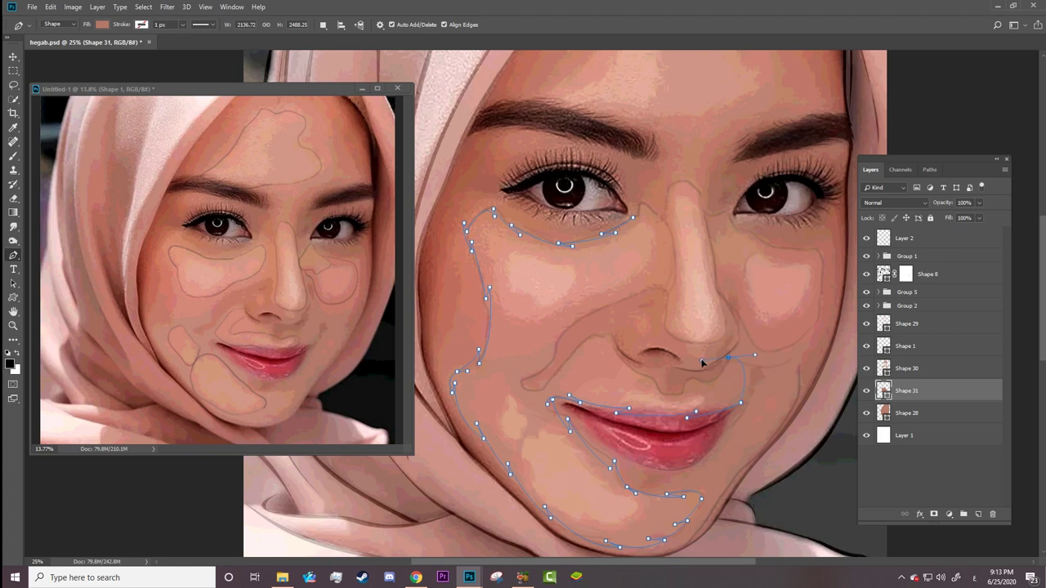
Extend the Shape 31 cheek shadow outline past the mouth corner, then up beside the nose to below the eye.
{"action": "mouse_move", "coordinate": [734, 370]}
{"action": "left_mouse_down"}
{"action": "mouse_move", "coordinate": [667, 399]}
{"action": "mouse_move", "coordinate": [678, 405]}
{"action": "mouse_move", "coordinate": [648, 384]}
{"action": "left_mouse_up"}
{"action": "mouse_move", "coordinate": [590, 337]}
{"action": "left_mouse_down"}
{"action": "mouse_move", "coordinate": [563, 359]}
{"action": "mouse_move", "coordinate": [596, 342]}
{"action": "left_mouse_up"}
{"action": "mouse_move", "coordinate": [545, 385]}
{"action": "left_mouse_down"}
{"action": "mouse_move", "coordinate": [561, 386]}
{"action": "mouse_move", "coordinate": [529, 412]}
{"action": "left_mouse_up"}
{"action": "mouse_move", "coordinate": [558, 362]}
{"action": "left_mouse_down"}
{"action": "mouse_move", "coordinate": [568, 326]}
{"action": "mouse_move", "coordinate": [564, 349]}
{"action": "left_mouse_up"}
{"action": "left_click", "coordinate": [569, 326], "text": "alt"}
{"action": "mouse_move", "coordinate": [644, 291]}
{"action": "left_mouse_down"}
{"action": "mouse_move", "coordinate": [663, 296]}
{"action": "mouse_move", "coordinate": [678, 270]}
{"action": "left_mouse_up"}
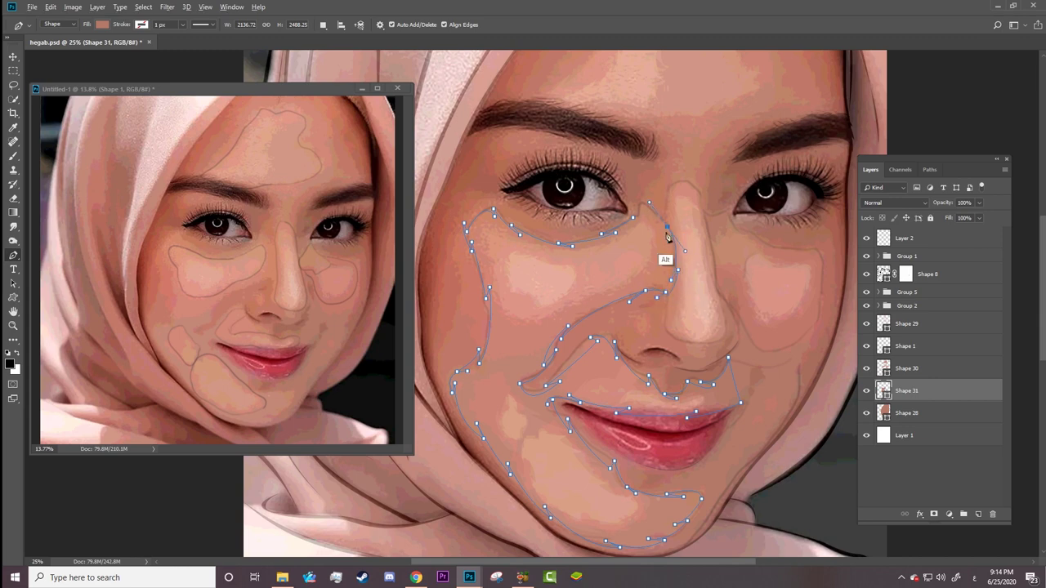
{"action": "left_click_drag", "start_coordinate": [667, 226], "coordinate": [669, 239]}
Hide the Group 1 reference photo and give Shape 31 a darker brown fill.
{"action": "left_click", "coordinate": [866, 256]}
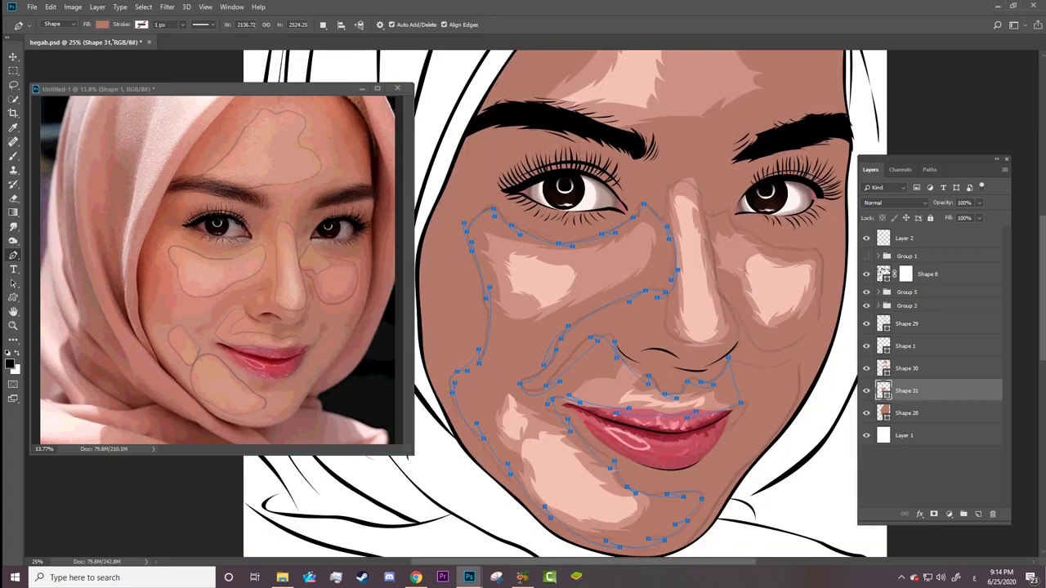
{"action": "left_click", "coordinate": [101, 24]}
{"action": "left_click", "coordinate": [152, 45]}
{"action": "left_click", "coordinate": [631, 256]}
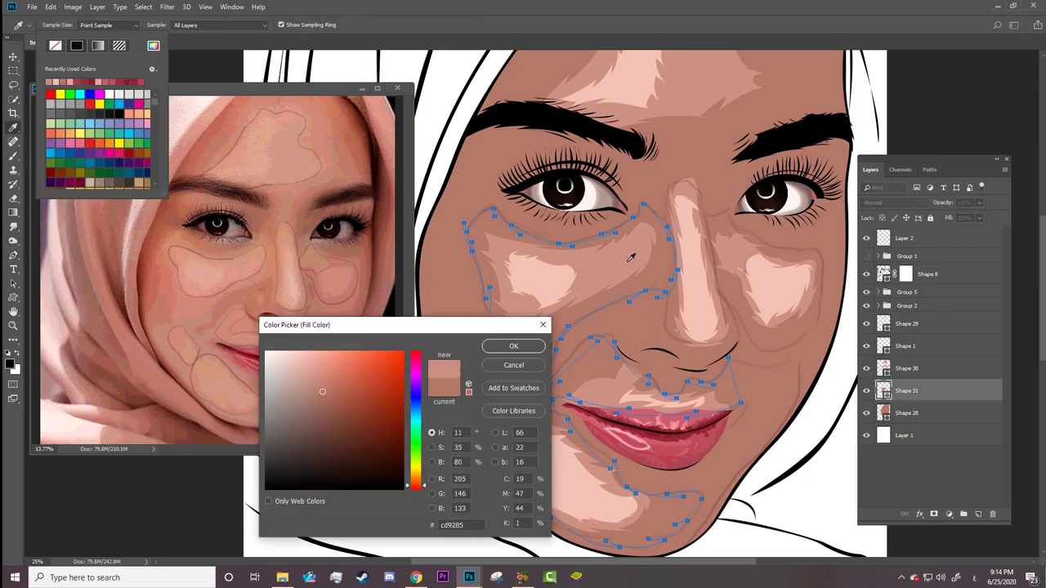
{"action": "left_click", "coordinate": [322, 390]}
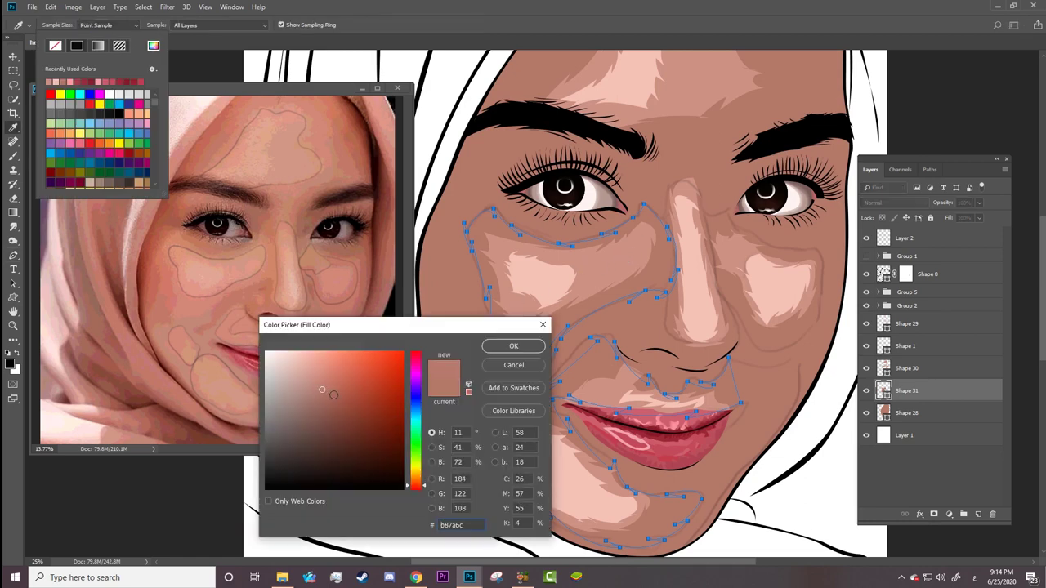
{"action": "left_click", "coordinate": [513, 346]}
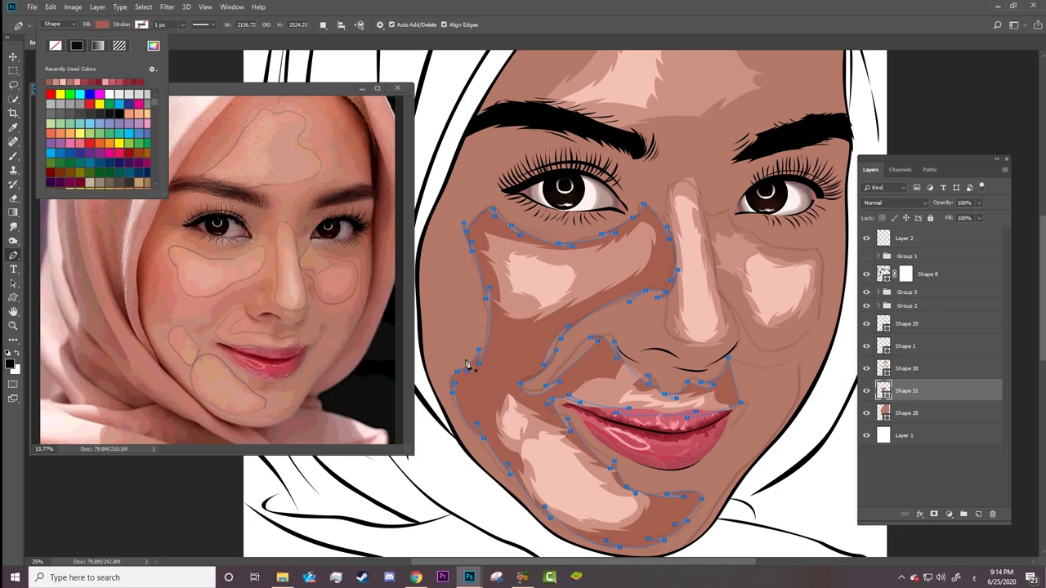
Fine-tune the shadow fill to #b67060 and set Path Operations to Combine Shapes.
{"action": "left_click", "coordinate": [153, 46]}
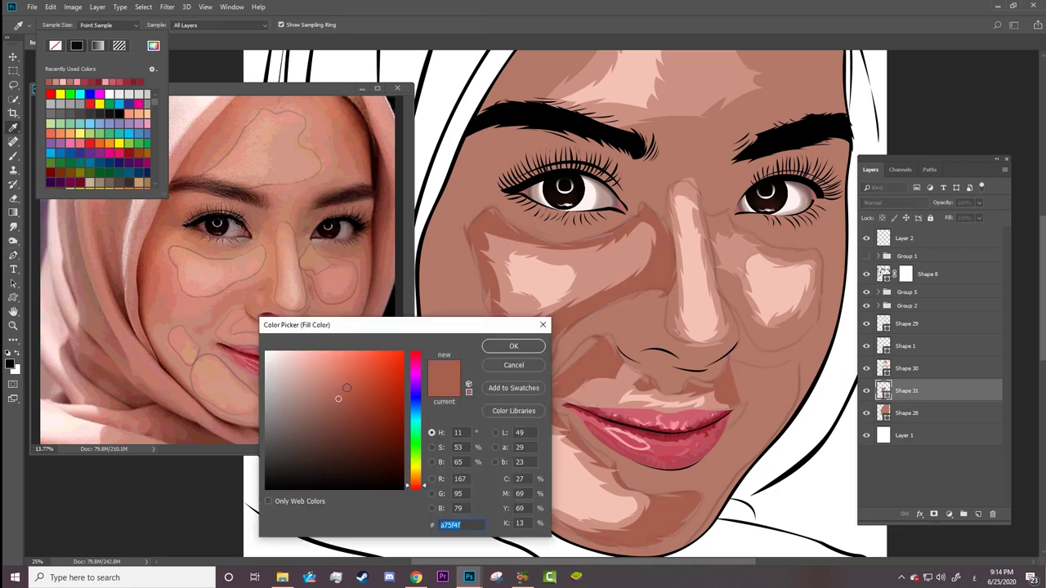
{"action": "left_click", "coordinate": [331, 390]}
{"action": "left_click", "coordinate": [497, 346]}
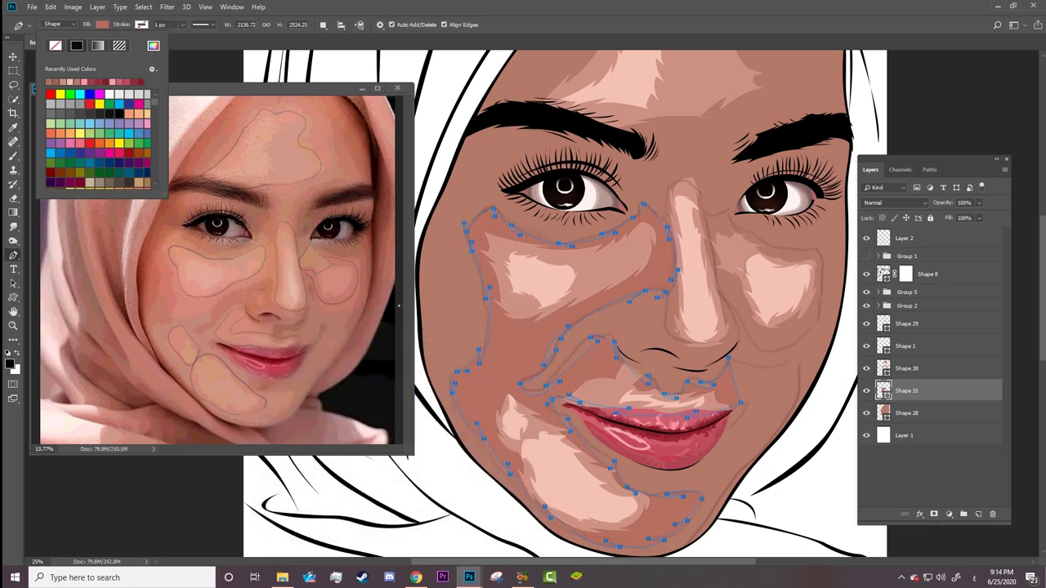
{"action": "left_click", "coordinate": [152, 45]}
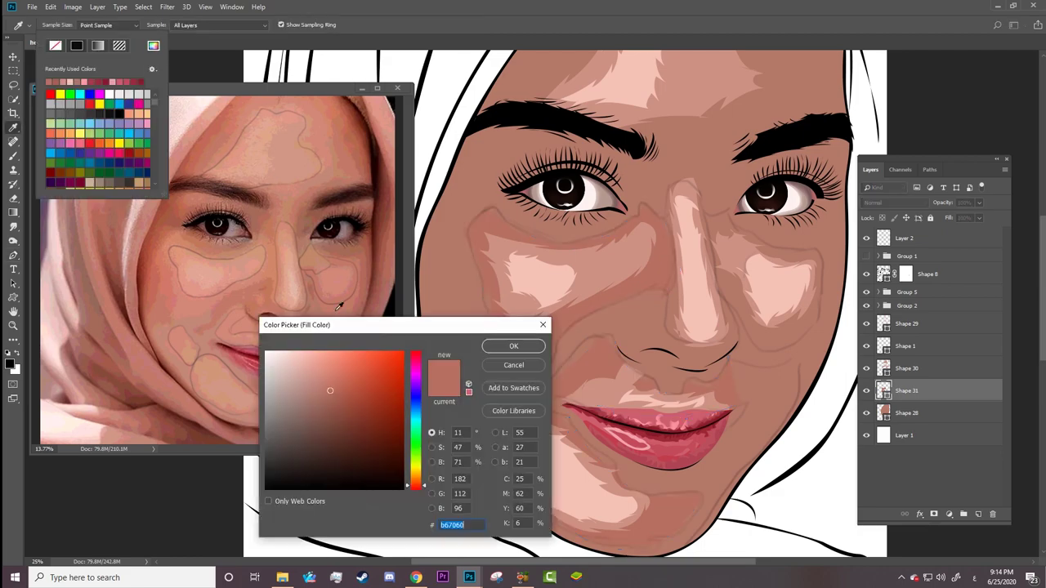
{"action": "left_click", "coordinate": [331, 393]}
{"action": "key", "text": "Return"}
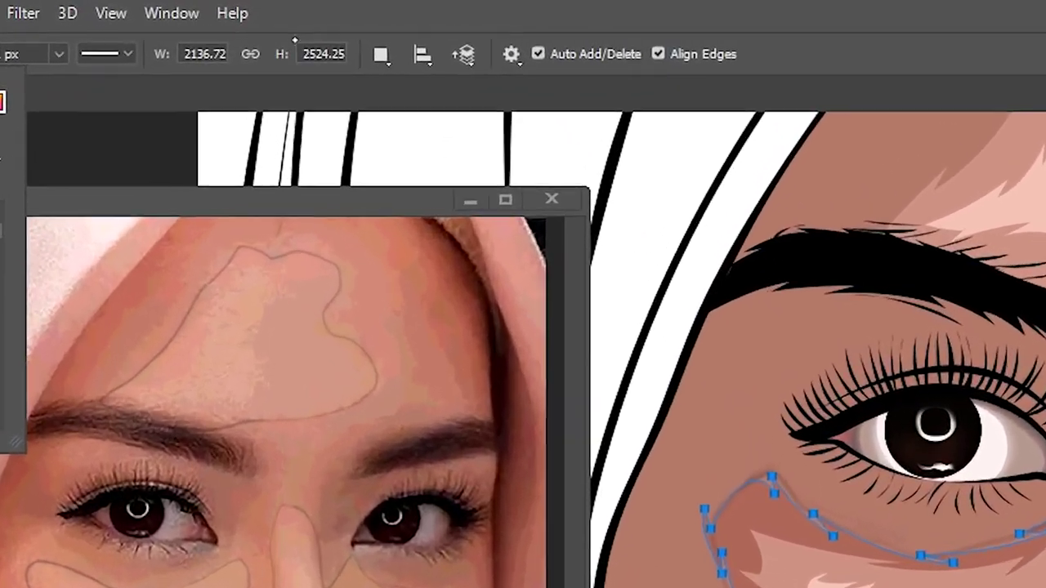
{"action": "left_click", "coordinate": [380, 54]}
{"action": "left_click", "coordinate": [413, 117]}
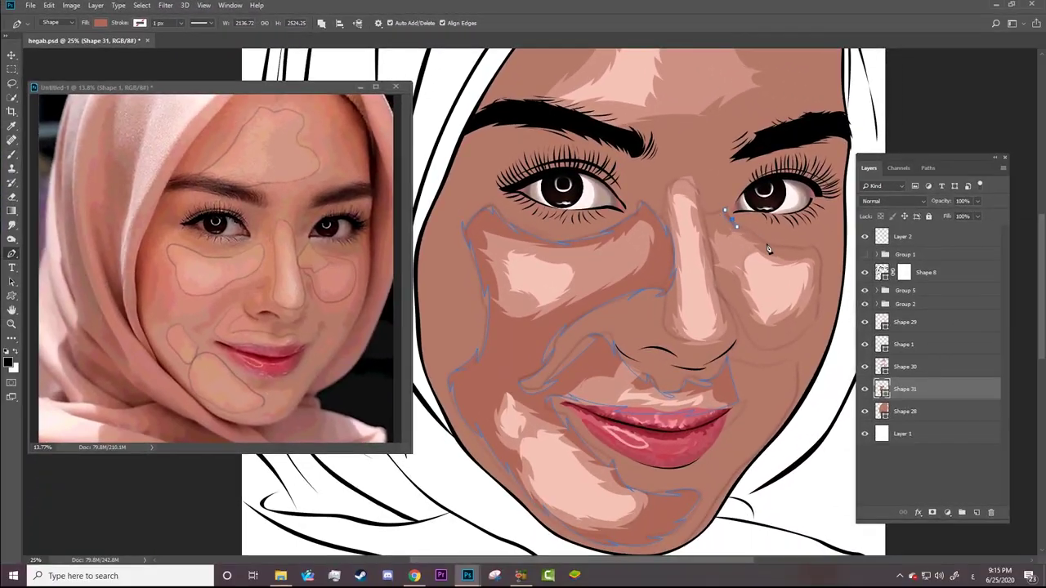
Outline a shadow patch under the right eye and around the right cheek.
{"action": "left_click_drag", "start_coordinate": [768, 245], "coordinate": [845, 241]}
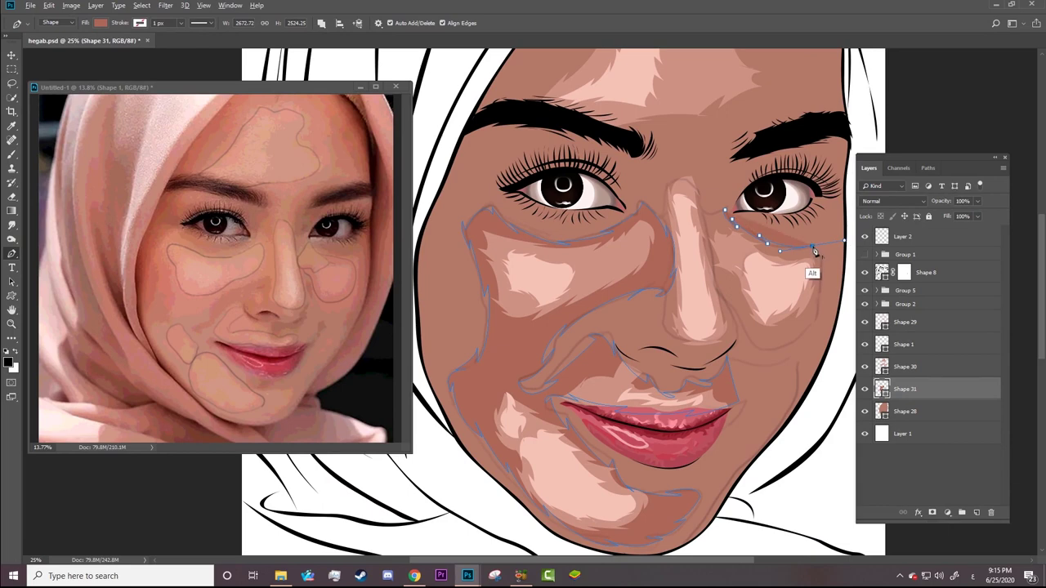
{"action": "left_click", "coordinate": [812, 247], "text": "alt"}
{"action": "mouse_move", "coordinate": [814, 322]}
{"action": "left_mouse_down"}
{"action": "mouse_move", "coordinate": [795, 347]}
{"action": "mouse_move", "coordinate": [805, 349]}
{"action": "left_mouse_up"}
{"action": "left_click", "coordinate": [821, 286], "text": "alt"}
{"action": "key", "text": "ctrl"}
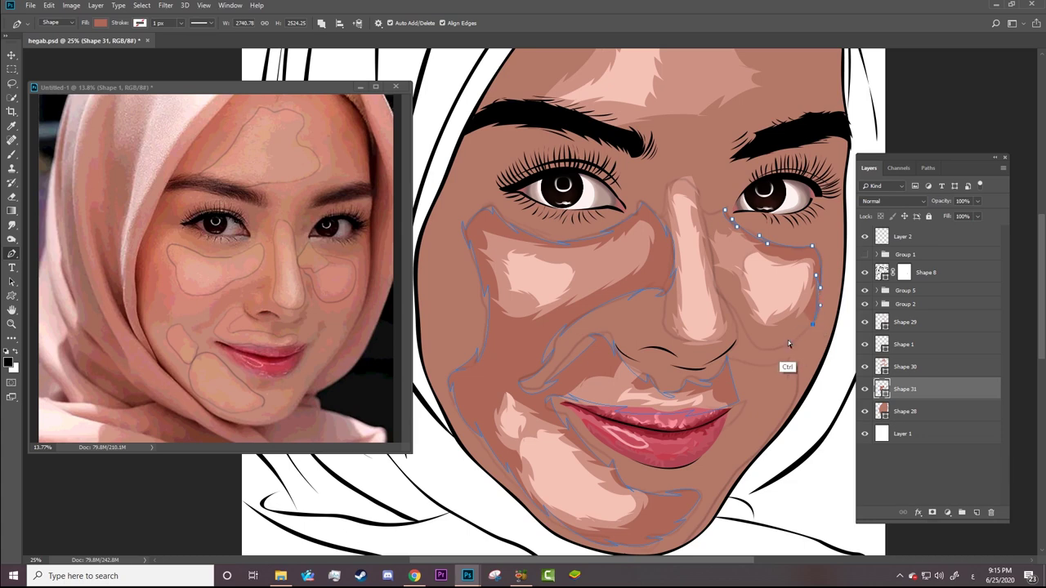
{"action": "left_click", "coordinate": [811, 324], "text": "ctrl"}
{"action": "mouse_move", "coordinate": [783, 347]}
{"action": "left_mouse_down"}
{"action": "mouse_move", "coordinate": [734, 349]}
{"action": "mouse_move", "coordinate": [757, 351]}
{"action": "left_mouse_up"}
{"action": "key", "text": "alt"}
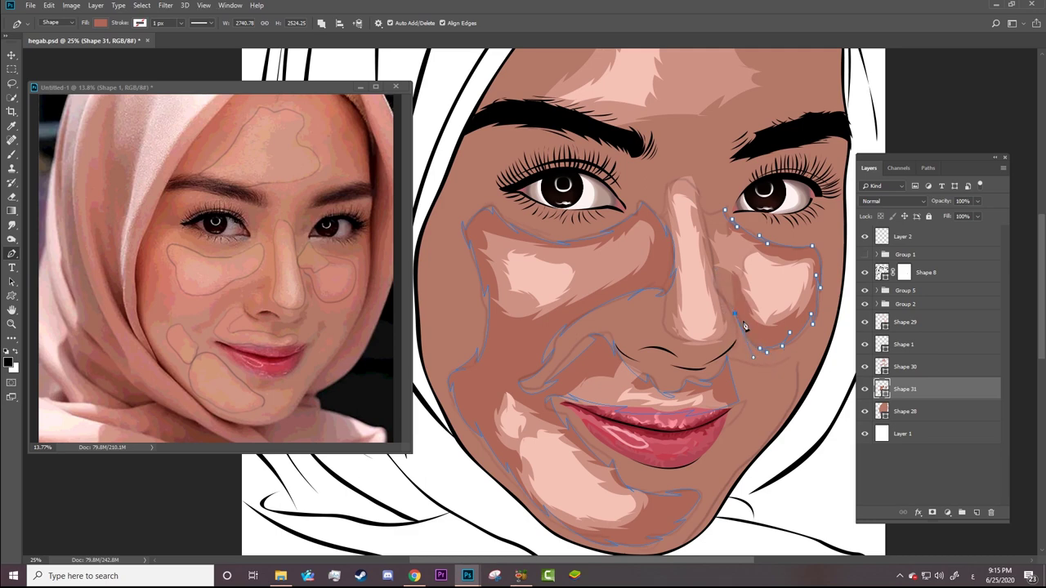
{"action": "left_click_drag", "start_coordinate": [735, 315], "coordinate": [717, 292]}
Extend the shadow outline along the right side of the nose and down the right jaw.
{"action": "left_click_drag", "start_coordinate": [703, 239], "coordinate": [706, 278]}
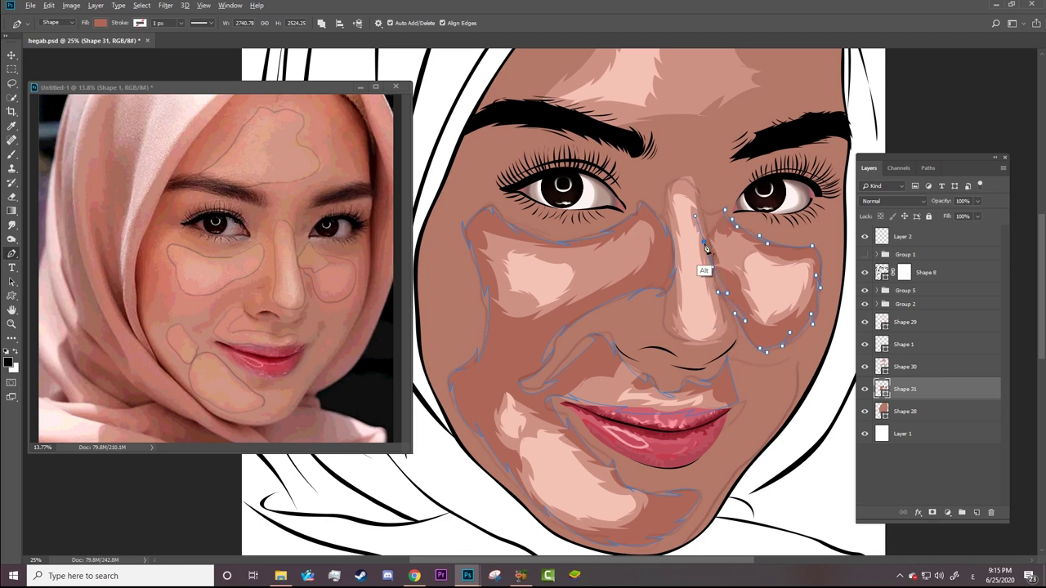
{"action": "left_click_drag", "start_coordinate": [703, 214], "coordinate": [719, 219]}
{"action": "right_click", "coordinate": [724, 210]}
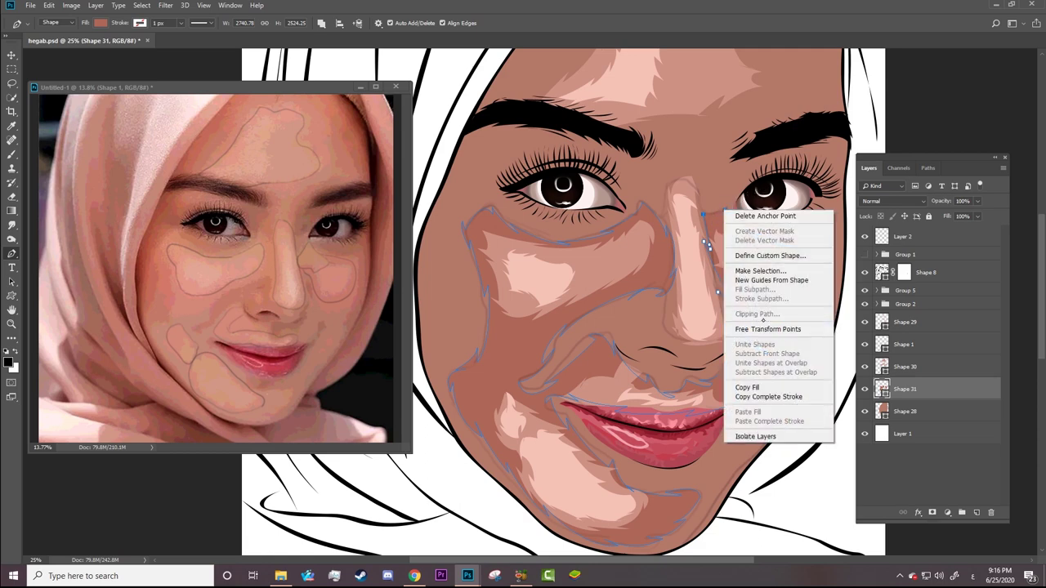
{"action": "key", "text": "Escape"}
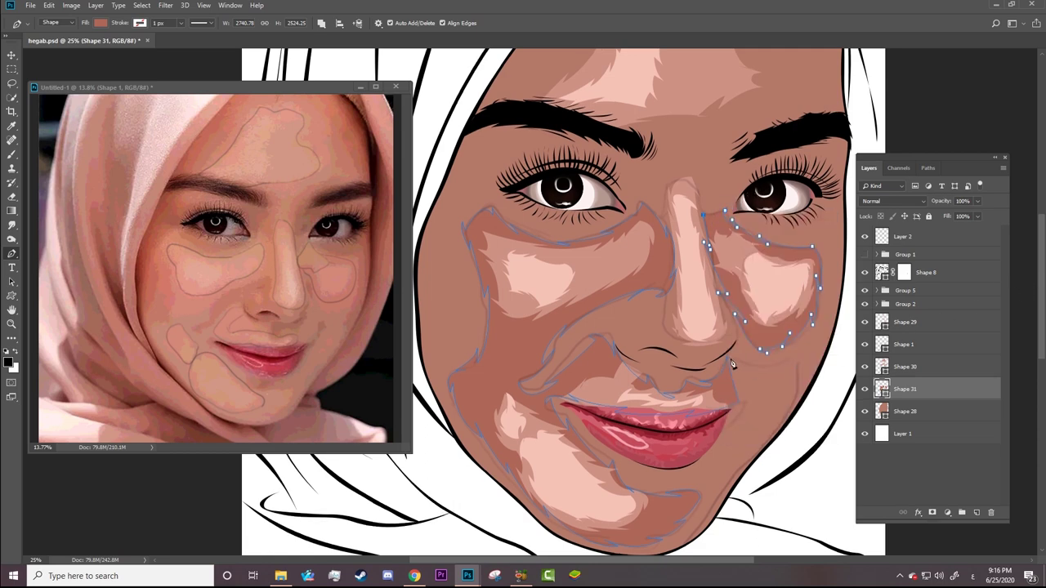
{"action": "left_click_drag", "start_coordinate": [791, 358], "coordinate": [821, 341]}
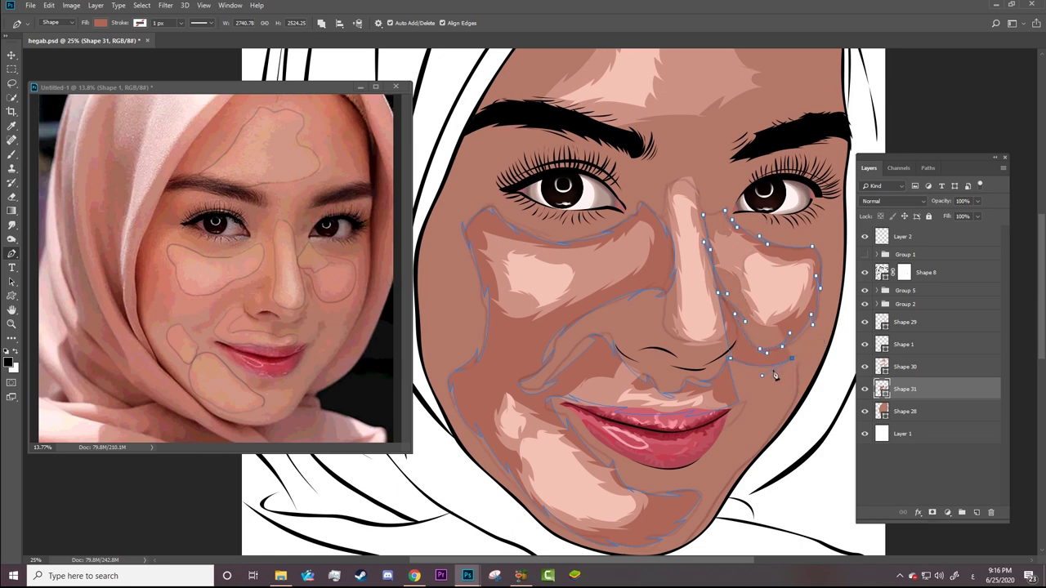
{"action": "left_click_drag", "start_coordinate": [773, 370], "coordinate": [800, 368]}
{"action": "mouse_move", "coordinate": [779, 424]}
{"action": "left_mouse_down"}
{"action": "mouse_move", "coordinate": [709, 512]}
{"action": "mouse_move", "coordinate": [707, 497]}
{"action": "left_mouse_up"}
{"action": "left_click", "coordinate": [730, 463]}
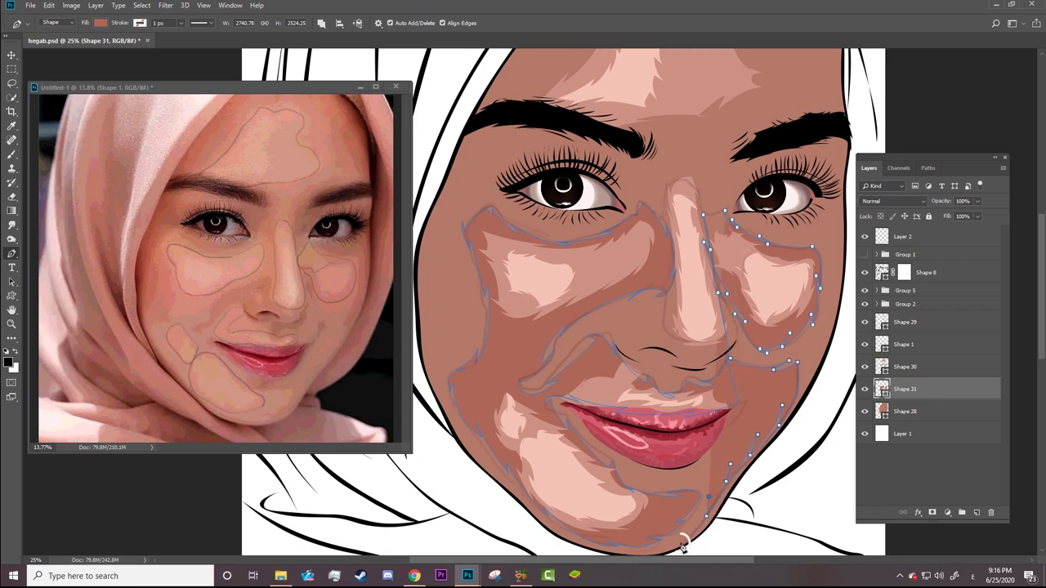
{"action": "right_click", "coordinate": [685, 535]}
{"action": "key", "text": "Escape"}
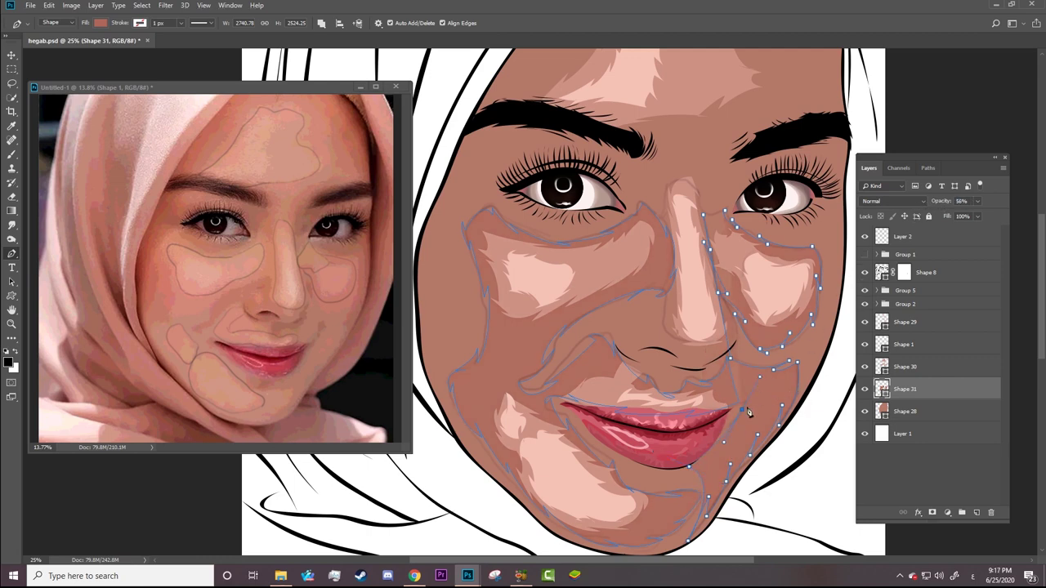
Refine the cheek anchors, moving the nose-crease point down and removing the jaw extension.
{"action": "left_click", "coordinate": [742, 411]}
{"action": "key", "text": "ctrl"}
{"action": "left_click", "coordinate": [736, 356], "text": "ctrl"}
{"action": "left_click_drag", "start_coordinate": [736, 356], "coordinate": [733, 384]}
{"action": "left_click", "coordinate": [787, 361]}
{"action": "left_click", "coordinate": [709, 222], "text": "ctrl"}
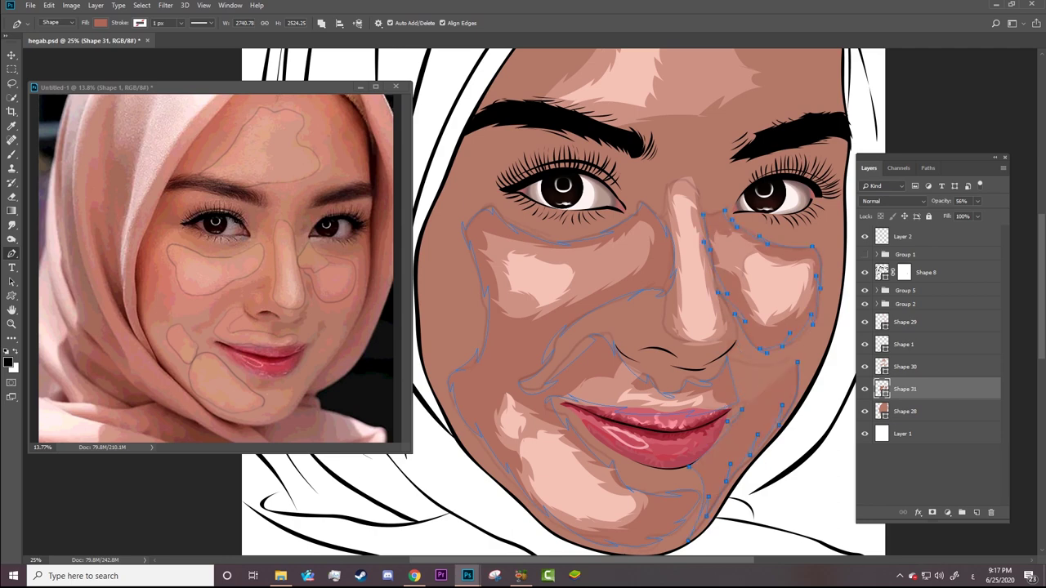
{"action": "key", "text": "a"}
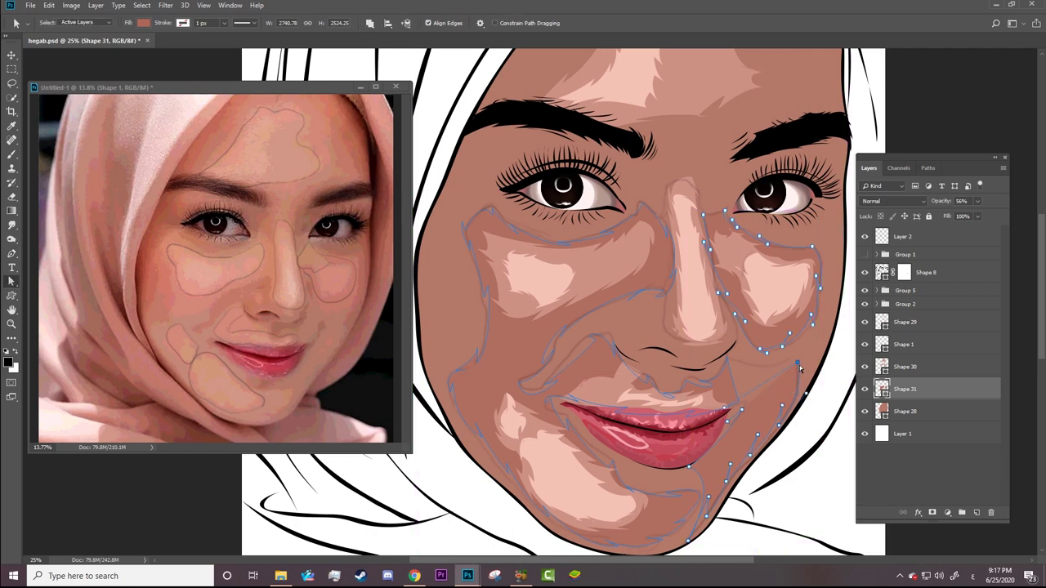
{"action": "left_click", "coordinate": [798, 365]}
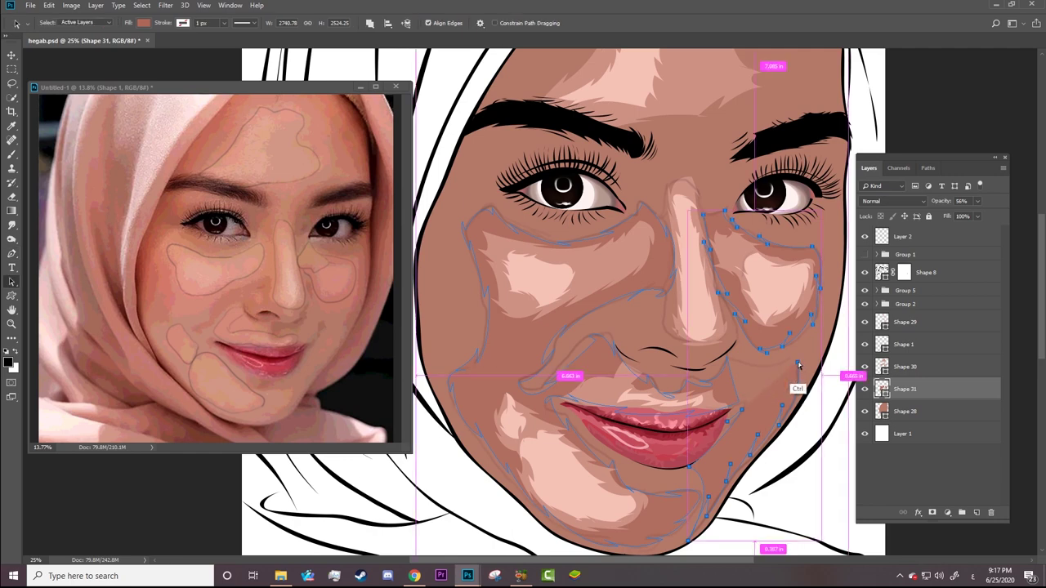
{"action": "left_click", "coordinate": [779, 393]}
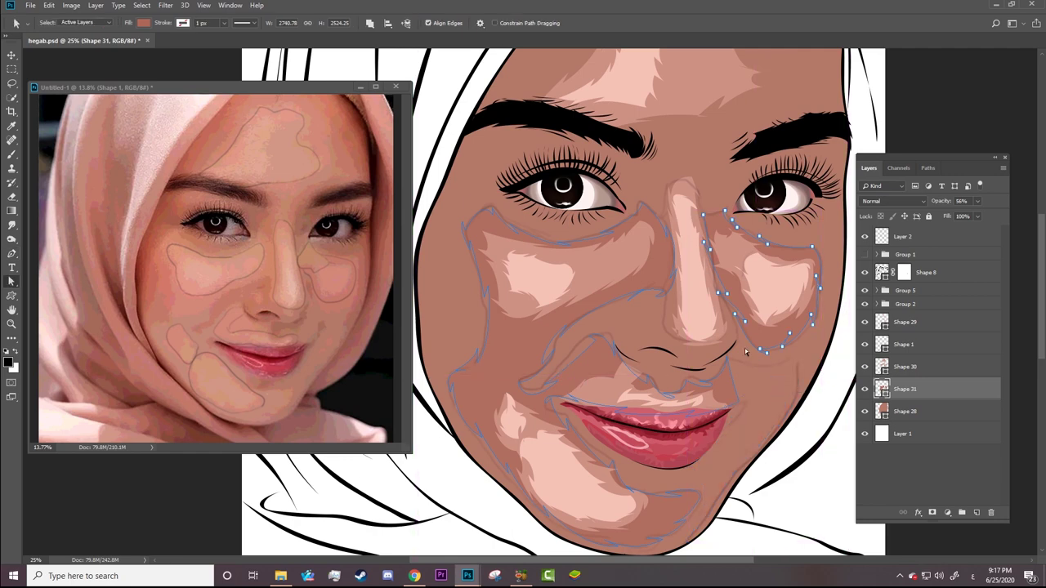
{"action": "left_click", "coordinate": [12, 253]}
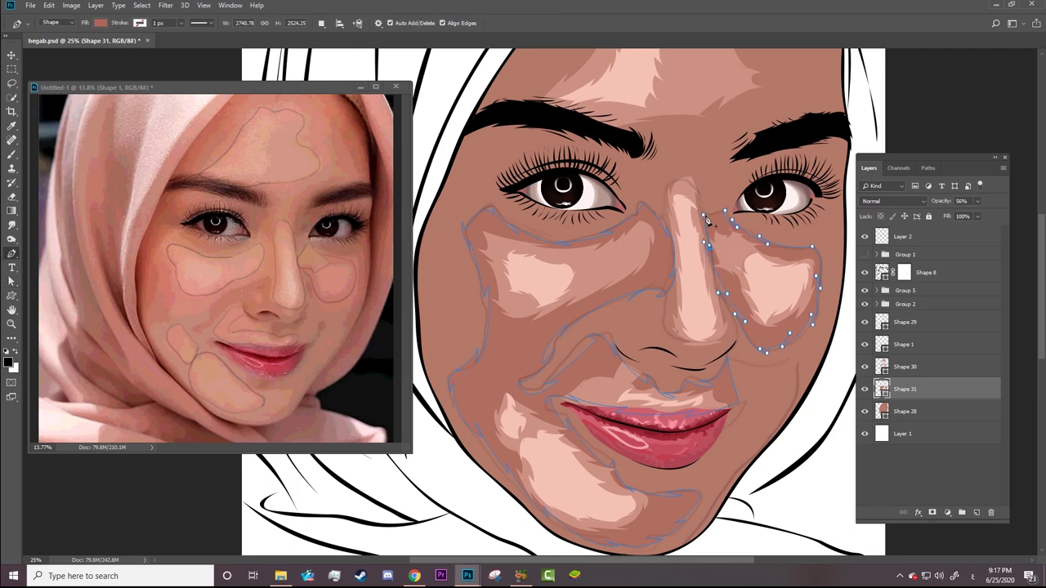
Close the path at the nose and add a combined outline from the right mouth corner down the jaw.
{"action": "left_click", "coordinate": [725, 214]}
{"action": "left_click", "coordinate": [321, 22]}
{"action": "left_click", "coordinate": [351, 44]}
{"action": "left_click", "coordinate": [777, 368]}
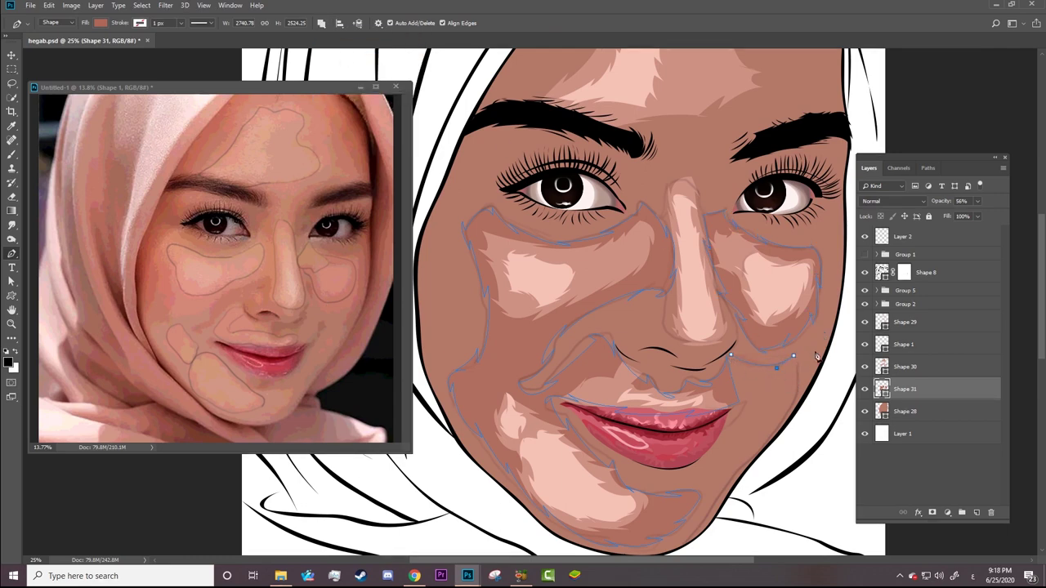
{"action": "key", "text": "alt"}
{"action": "left_click", "coordinate": [782, 420]}
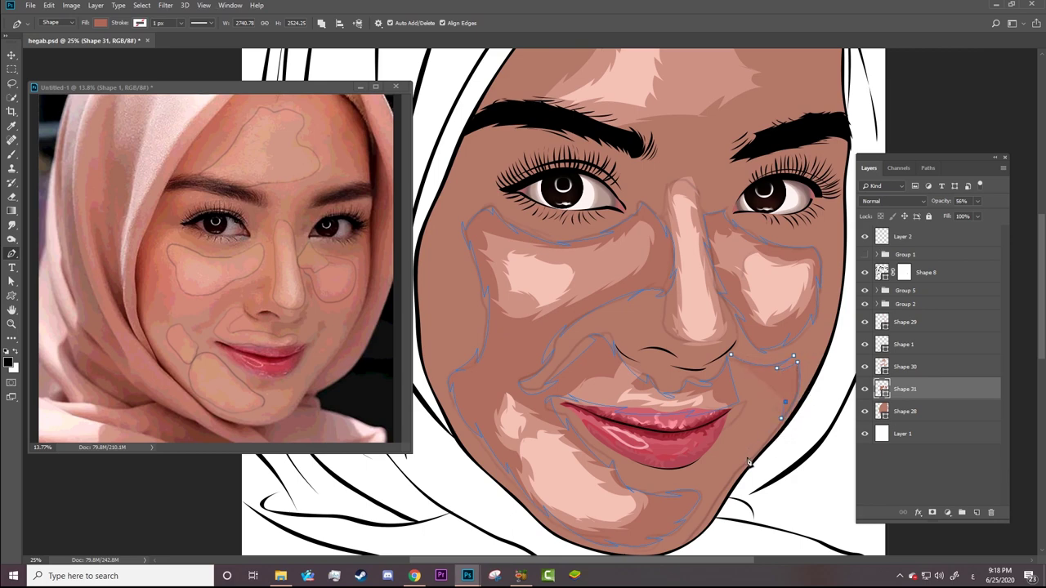
{"action": "left_click_drag", "start_coordinate": [740, 460], "coordinate": [688, 536]}
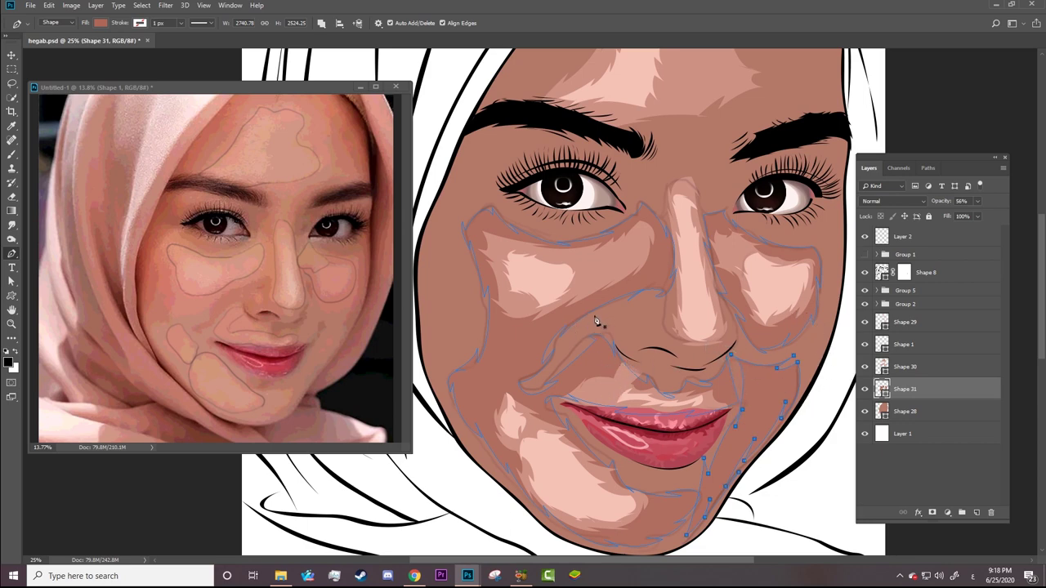
Trace the nose outline from beside the tip up the bridge and down its left side.
{"action": "left_click", "coordinate": [666, 296]}
{"action": "left_click", "coordinate": [667, 333]}
{"action": "right_click", "coordinate": [666, 333]}
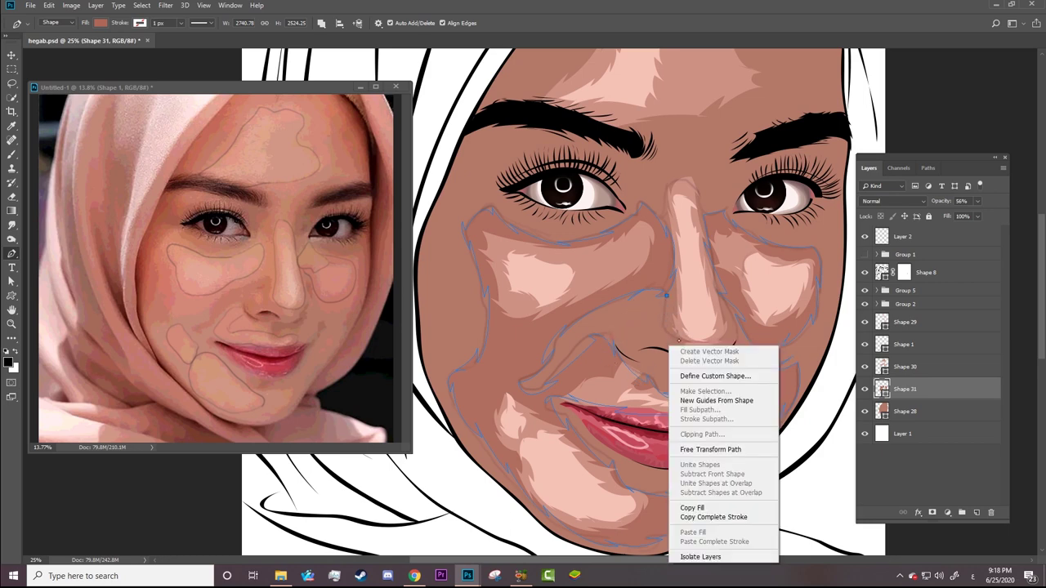
{"action": "key", "text": "Escape"}
{"action": "mouse_move", "coordinate": [666, 334]}
{"action": "left_mouse_down"}
{"action": "mouse_move", "coordinate": [682, 348]}
{"action": "mouse_move", "coordinate": [725, 345]}
{"action": "mouse_move", "coordinate": [699, 357]}
{"action": "mouse_move", "coordinate": [727, 347]}
{"action": "left_mouse_up"}
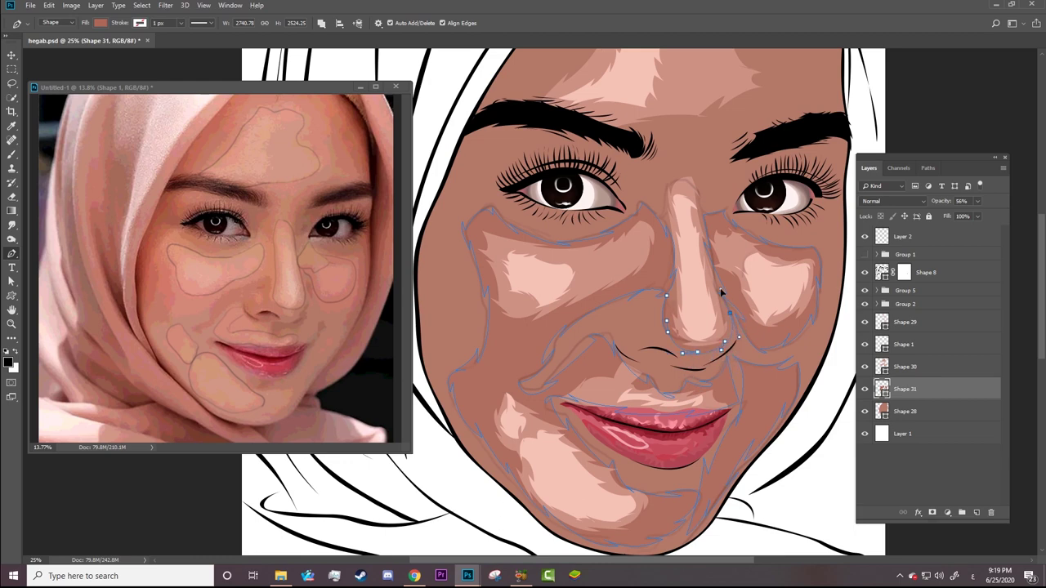
{"action": "left_click", "coordinate": [731, 314]}
{"action": "left_click_drag", "start_coordinate": [704, 232], "coordinate": [704, 209]}
{"action": "left_click_drag", "start_coordinate": [688, 167], "coordinate": [667, 165]}
{"action": "left_click", "coordinate": [688, 167], "text": "alt"}
{"action": "left_click_drag", "start_coordinate": [661, 190], "coordinate": [663, 220]}
Check the reference photo, then start a forehead shadow path curving down toward the right brow.
{"action": "scroll", "coordinate": [564, 302], "scroll_direction": "up", "scroll_amount": 4}
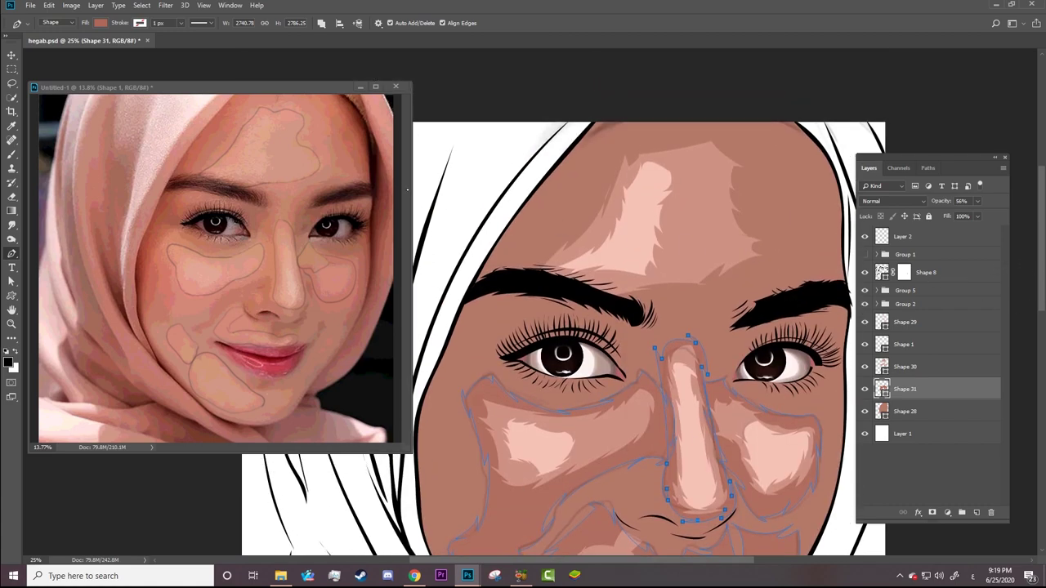
{"action": "left_click", "coordinate": [406, 210]}
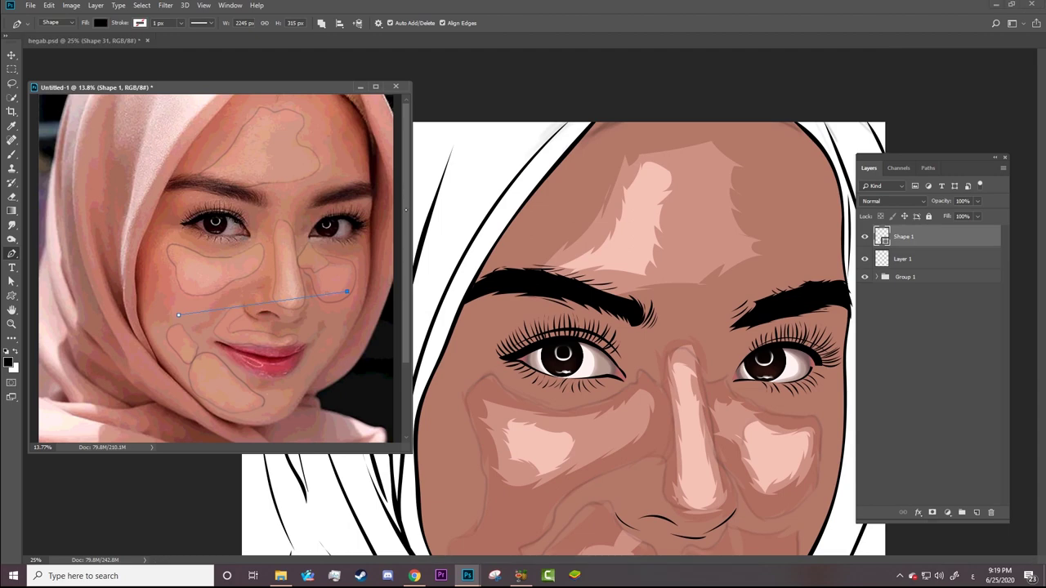
{"action": "left_click", "coordinate": [797, 238]}
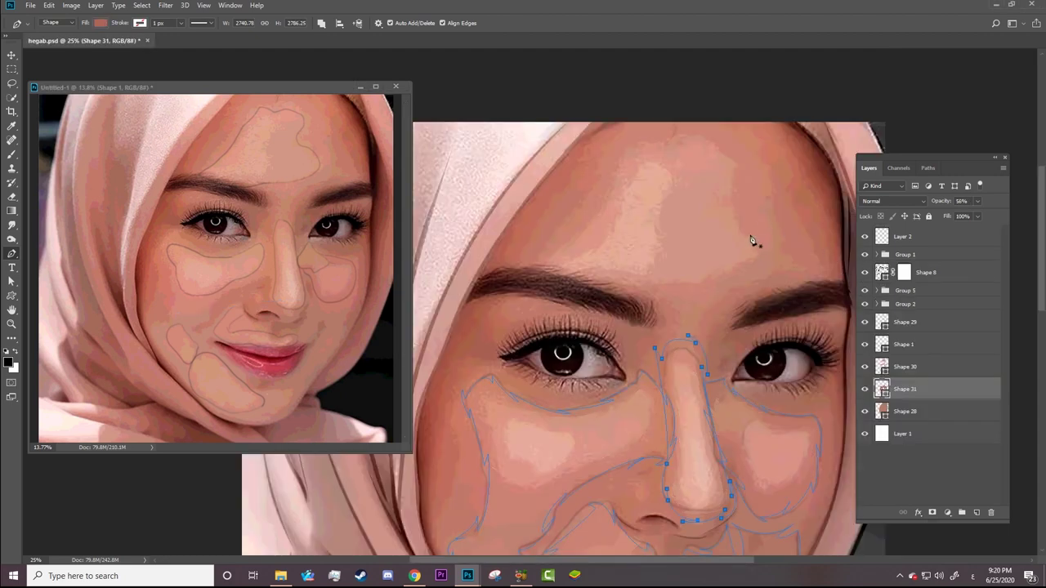
{"action": "left_click", "coordinate": [770, 169]}
{"action": "left_click_drag", "start_coordinate": [780, 229], "coordinate": [799, 256]}
{"action": "left_click", "coordinate": [780, 228], "text": "alt"}
{"action": "right_click", "coordinate": [781, 245]}
{"action": "key", "text": "Escape"}
{"action": "left_click", "coordinate": [792, 254]}
{"action": "left_click_drag", "start_coordinate": [776, 245], "coordinate": [791, 255]}
{"action": "left_click_drag", "start_coordinate": [764, 282], "coordinate": [737, 286]}
Continue the forehead path over the eyebrow and up to the hairline, closing the shape.
{"action": "left_click", "coordinate": [662, 303]}
{"action": "left_click", "coordinate": [673, 313]}
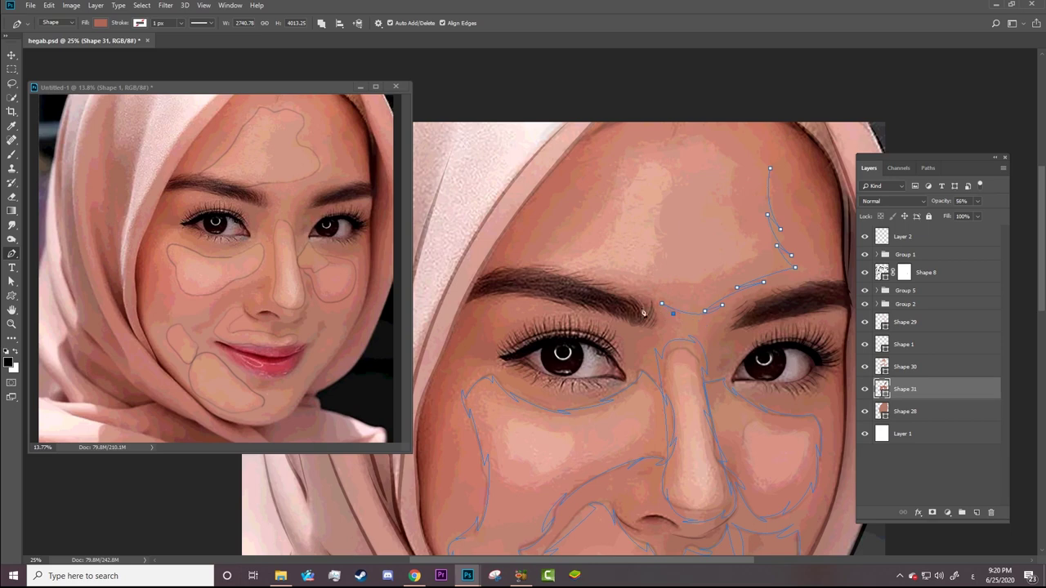
{"action": "left_click_drag", "start_coordinate": [598, 275], "coordinate": [580, 267]}
{"action": "mouse_move", "coordinate": [608, 198]}
{"action": "left_mouse_down"}
{"action": "mouse_move", "coordinate": [627, 168]}
{"action": "mouse_move", "coordinate": [575, 200]}
{"action": "left_mouse_up"}
{"action": "left_click_drag", "start_coordinate": [552, 256], "coordinate": [525, 268]}
{"action": "left_click_drag", "start_coordinate": [576, 201], "coordinate": [588, 196]}
{"action": "left_click", "coordinate": [588, 197], "text": "alt"}
{"action": "left_click_drag", "start_coordinate": [601, 147], "coordinate": [605, 128]}
{"action": "left_click", "coordinate": [602, 147], "text": "alt"}
{"action": "mouse_move", "coordinate": [629, 121]}
{"action": "left_mouse_down"}
{"action": "mouse_move", "coordinate": [638, 112]}
{"action": "mouse_move", "coordinate": [734, 115]}
{"action": "left_mouse_up"}
{"action": "left_click_drag", "start_coordinate": [770, 168], "coordinate": [782, 197]}
Hide the reference photo and zoom out to view the whole face.
{"action": "left_click", "coordinate": [864, 254]}
{"action": "key", "text": "z"}
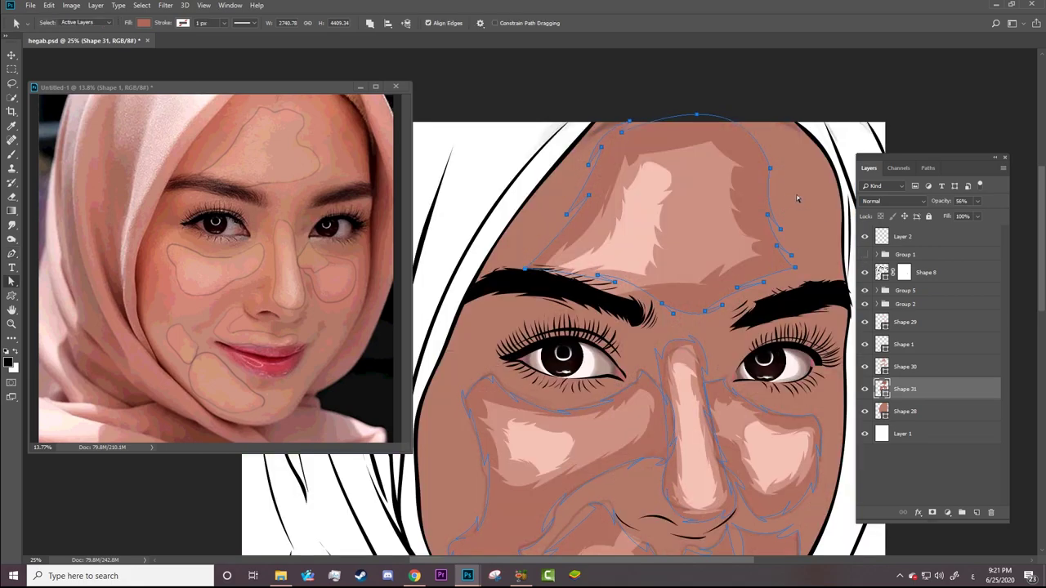
{"action": "mouse_move", "coordinate": [669, 286]}
{"action": "left_mouse_down"}
{"action": "mouse_move", "coordinate": [587, 313]}
{"action": "mouse_move", "coordinate": [860, 325]}
{"action": "left_mouse_up"}
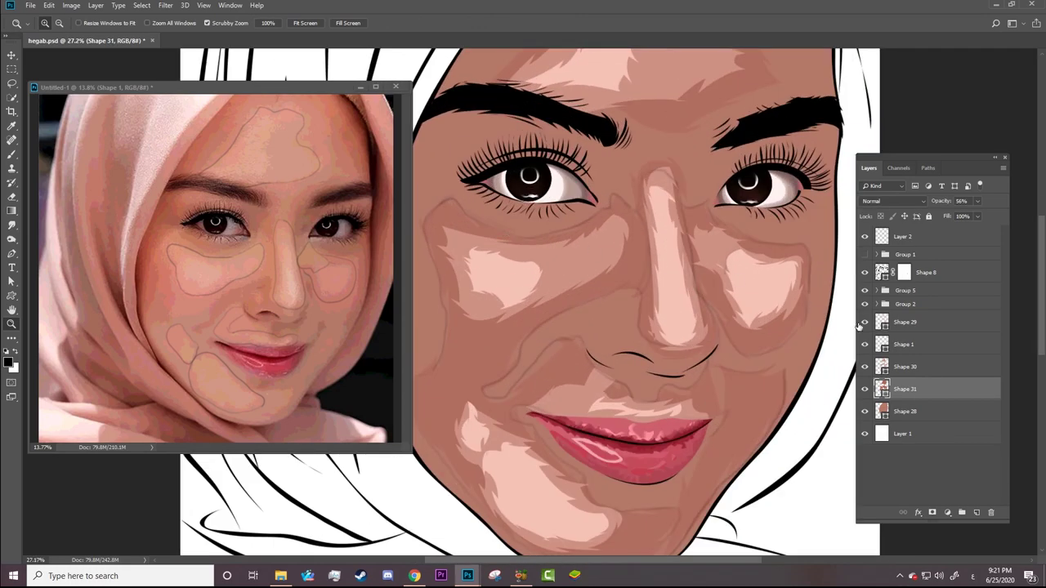
Change the Shape 29 highlight fill to the deeper pink #e5b0a3.
{"action": "left_click", "coordinate": [886, 324]}
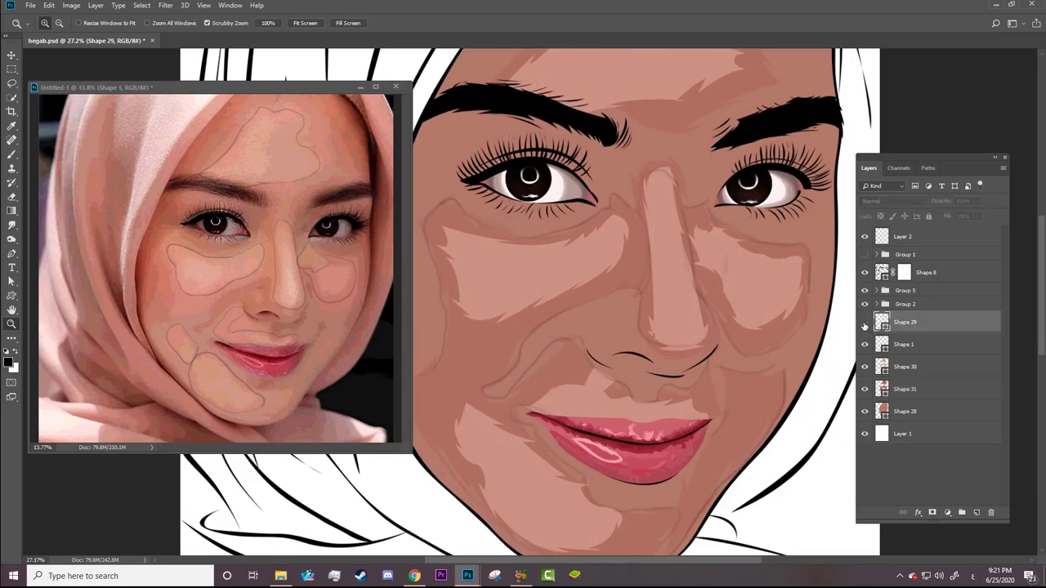
{"action": "key", "text": "a"}
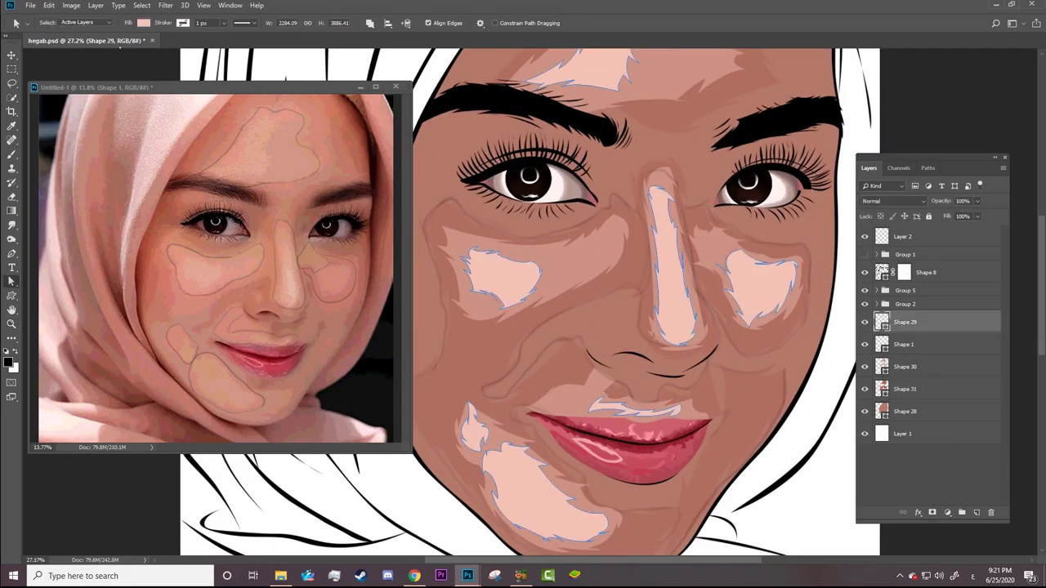
{"action": "left_click", "coordinate": [145, 23]}
{"action": "left_click", "coordinate": [195, 43]}
{"action": "left_click", "coordinate": [303, 364]}
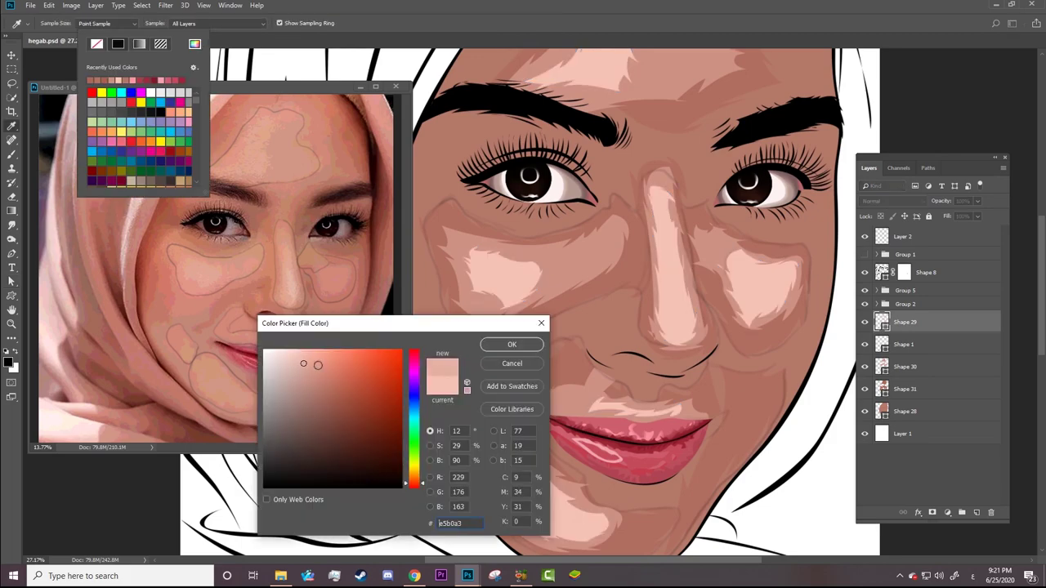
{"action": "left_click", "coordinate": [511, 345]}
{"action": "key", "text": "z"}
{"action": "left_click_drag", "start_coordinate": [582, 185], "coordinate": [572, 184]}
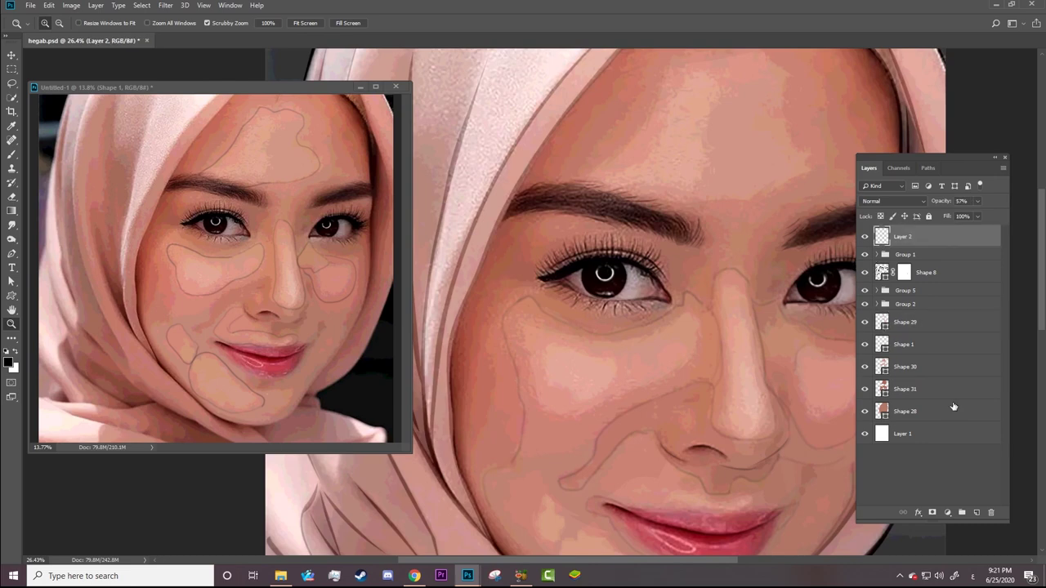
Brush thin brown guide lines along the left cheek, lower lid, eyebrow, right forehead and right cheek, hiding Layer 2.
{"action": "key", "text": "b"}
{"action": "mouse_move", "coordinate": [532, 288]}
{"action": "left_mouse_down"}
{"action": "mouse_move", "coordinate": [501, 318]}
{"action": "mouse_move", "coordinate": [461, 470]}
{"action": "left_mouse_up"}
{"action": "mouse_move", "coordinate": [562, 301]}
{"action": "left_mouse_down"}
{"action": "mouse_move", "coordinate": [639, 319]}
{"action": "mouse_move", "coordinate": [670, 309]}
{"action": "mouse_move", "coordinate": [685, 236]}
{"action": "mouse_move", "coordinate": [527, 203]}
{"action": "left_mouse_up"}
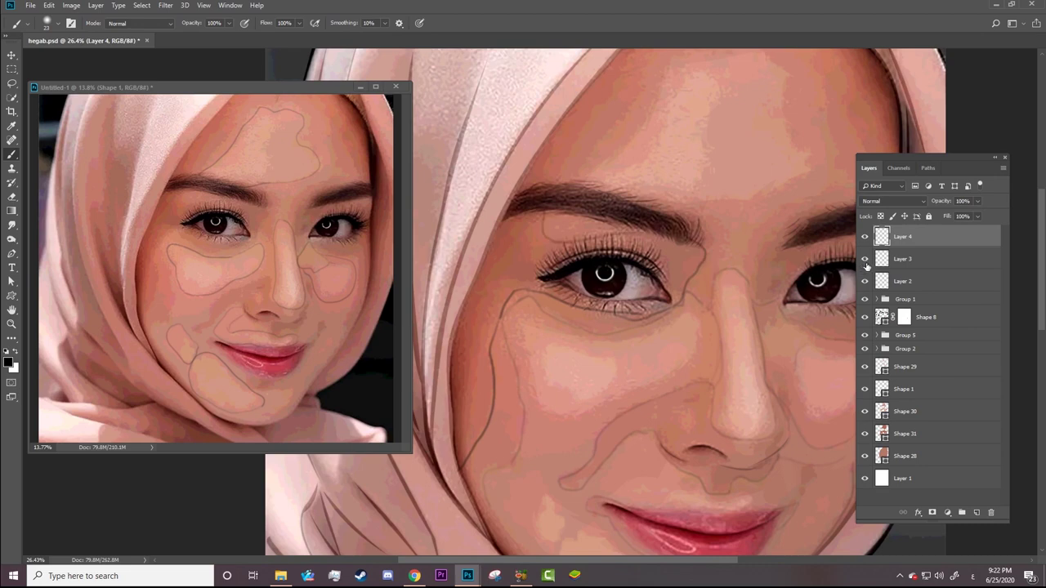
{"action": "left_click", "coordinate": [866, 281]}
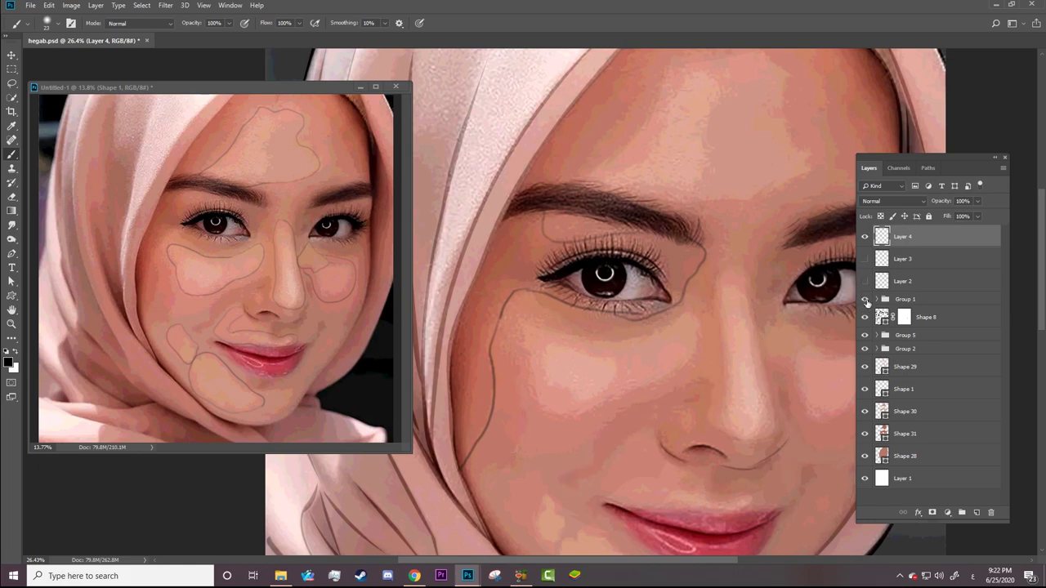
{"action": "left_click_drag", "start_coordinate": [563, 185], "coordinate": [642, 51]}
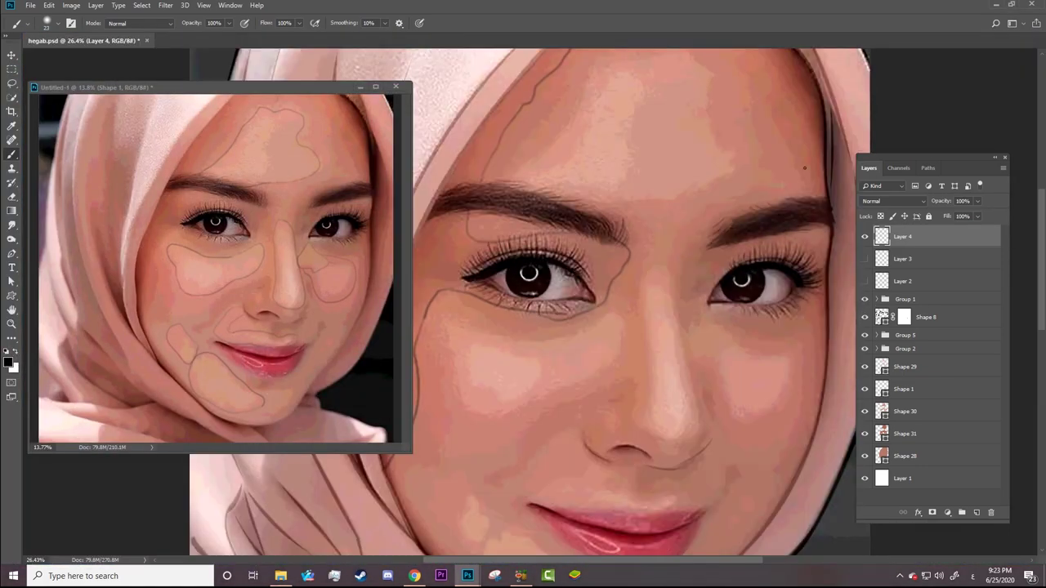
{"action": "left_click_drag", "start_coordinate": [806, 181], "coordinate": [755, 51]}
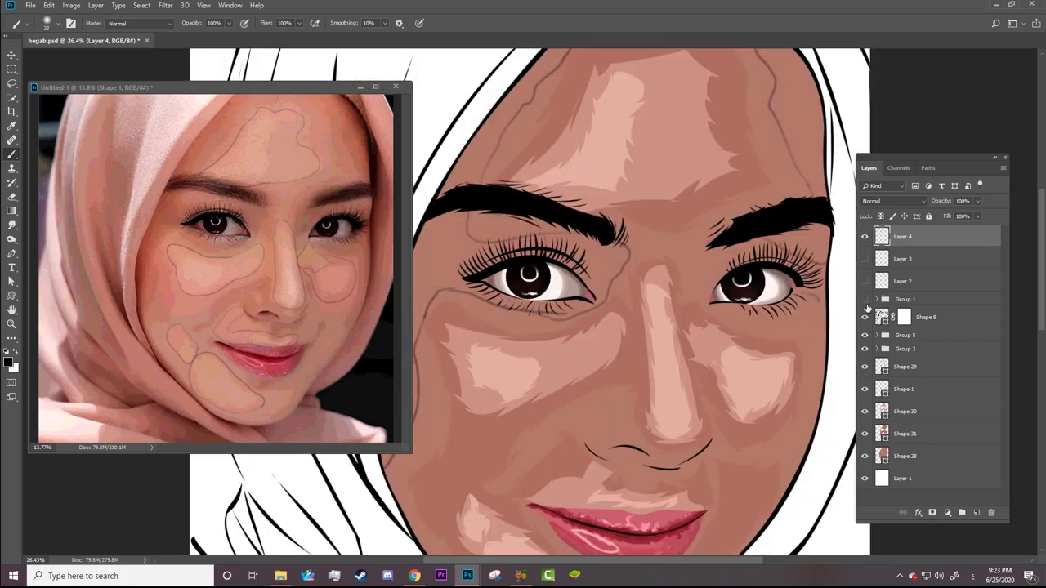
{"action": "mouse_move", "coordinate": [740, 314]}
{"action": "left_mouse_down"}
{"action": "mouse_move", "coordinate": [814, 320]}
{"action": "mouse_move", "coordinate": [812, 410]}
{"action": "left_mouse_up"}
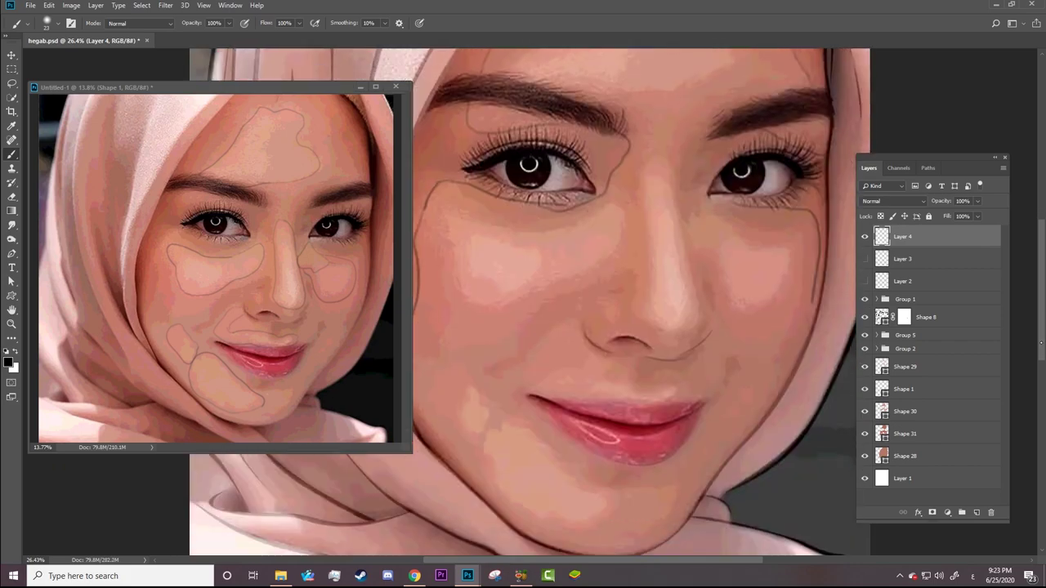
Add a thin contour line down the right cheek, toggling the photo to compare.
{"action": "left_click", "coordinate": [865, 300]}
{"action": "left_click", "coordinate": [866, 300]}
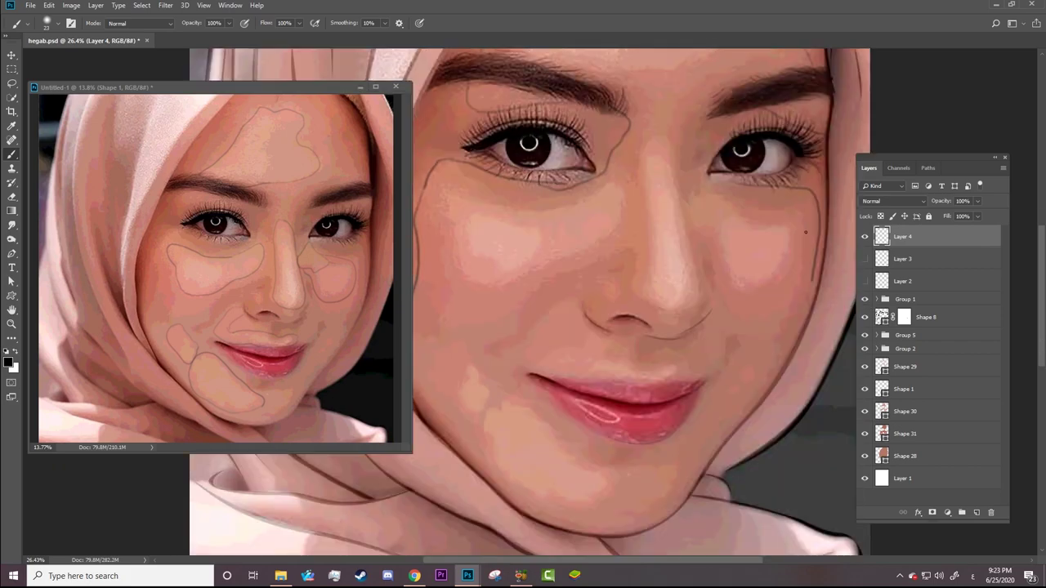
{"action": "mouse_move", "coordinate": [724, 181]}
{"action": "left_mouse_down"}
{"action": "mouse_move", "coordinate": [755, 393]}
{"action": "mouse_move", "coordinate": [720, 446]}
{"action": "left_mouse_up"}
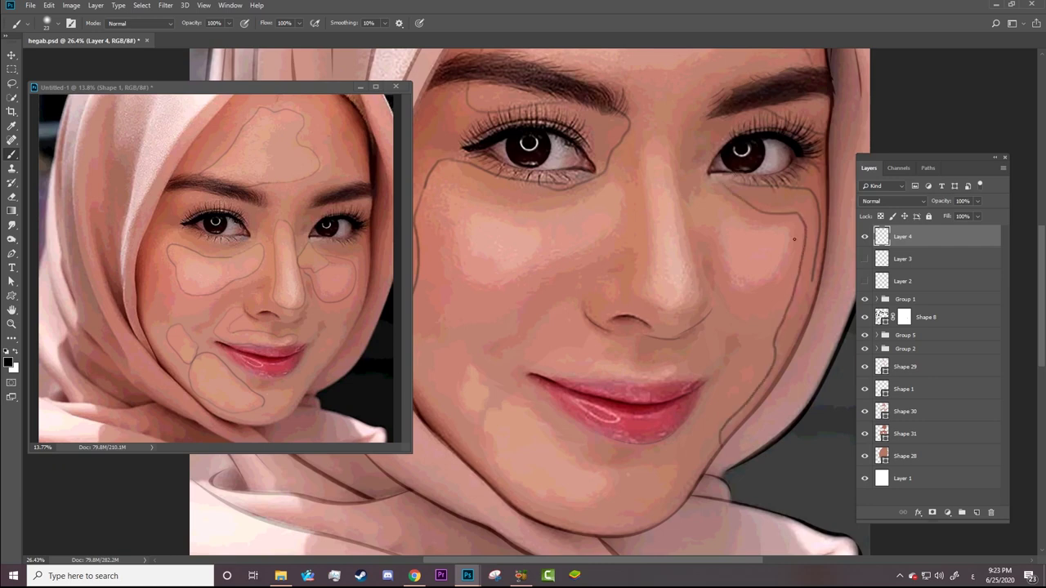
{"action": "key", "text": "e"}
{"action": "key", "text": "b"}
{"action": "left_click", "coordinate": [865, 300]}
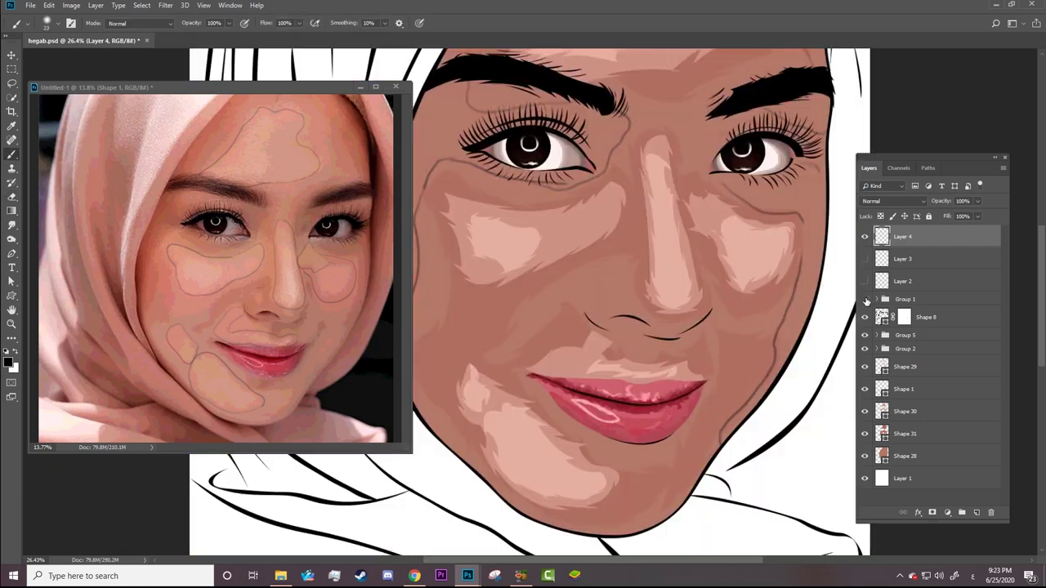
{"action": "left_click", "coordinate": [866, 300]}
Zoom the view to about 26% and select the Shape 28 skin layer.
{"action": "scroll", "coordinate": [508, 382], "scroll_direction": "left", "scroll_amount": 5}
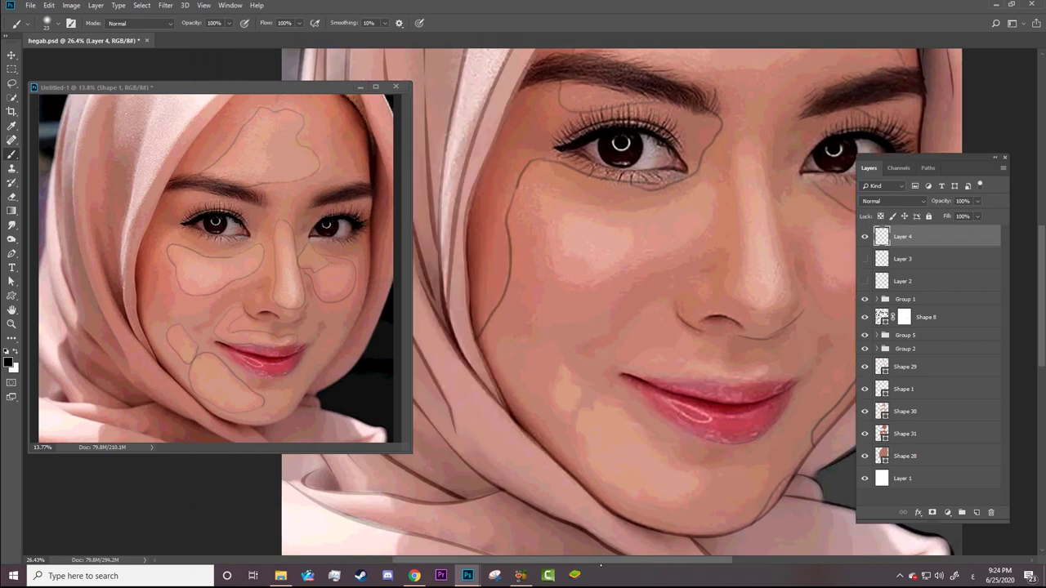
{"action": "scroll", "coordinate": [508, 381], "scroll_direction": "left", "scroll_amount": 1}
{"action": "scroll", "coordinate": [615, 299], "scroll_direction": "up", "scroll_amount": 5}
{"action": "scroll", "coordinate": [615, 299], "scroll_direction": "up", "scroll_amount": 2}
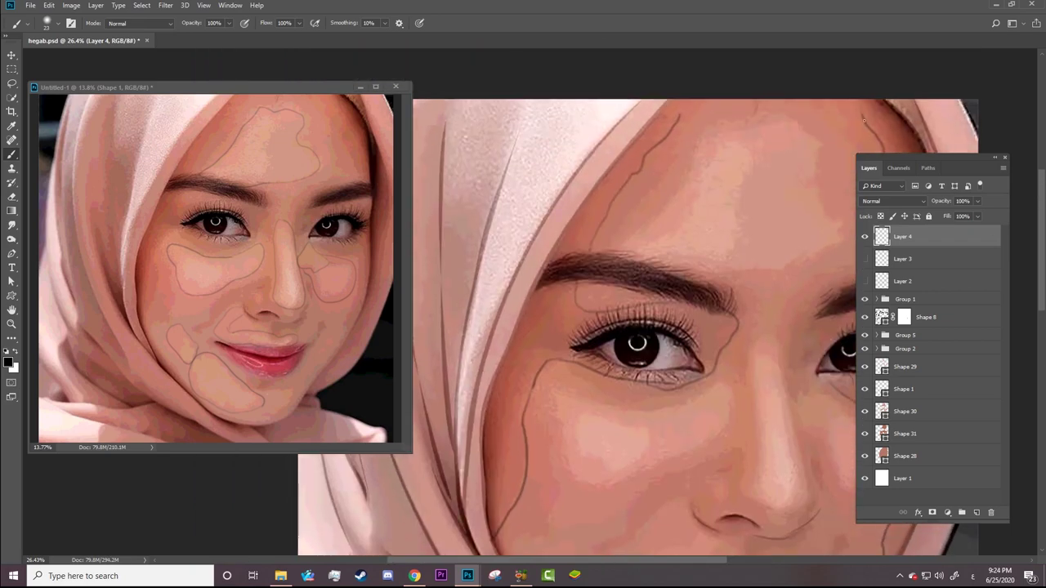
{"action": "key", "text": "z"}
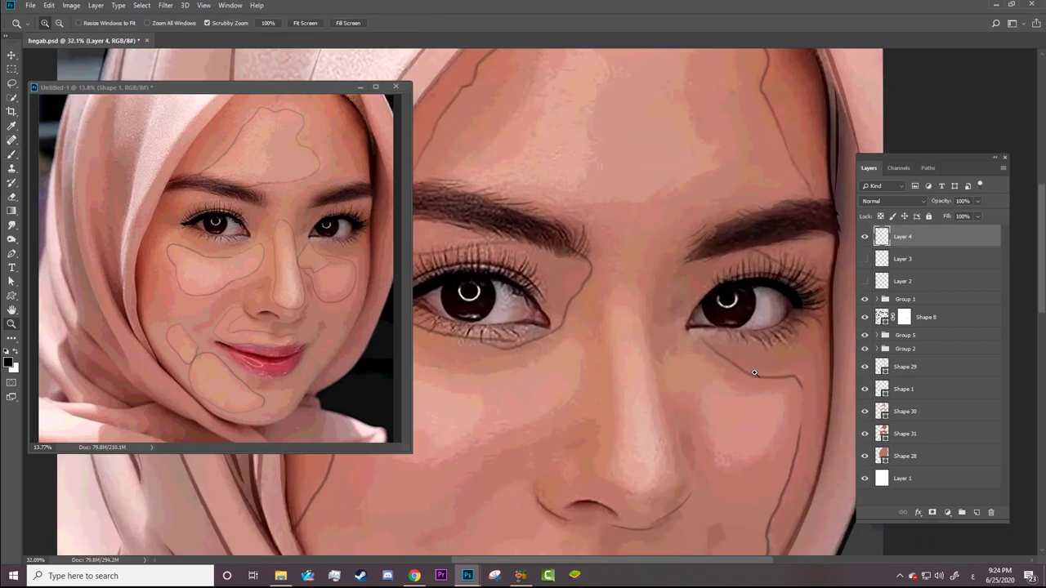
{"action": "mouse_move", "coordinate": [752, 373]}
{"action": "left_mouse_down"}
{"action": "mouse_move", "coordinate": [723, 383]}
{"action": "mouse_move", "coordinate": [772, 523]}
{"action": "left_mouse_up"}
{"action": "key", "text": "b"}
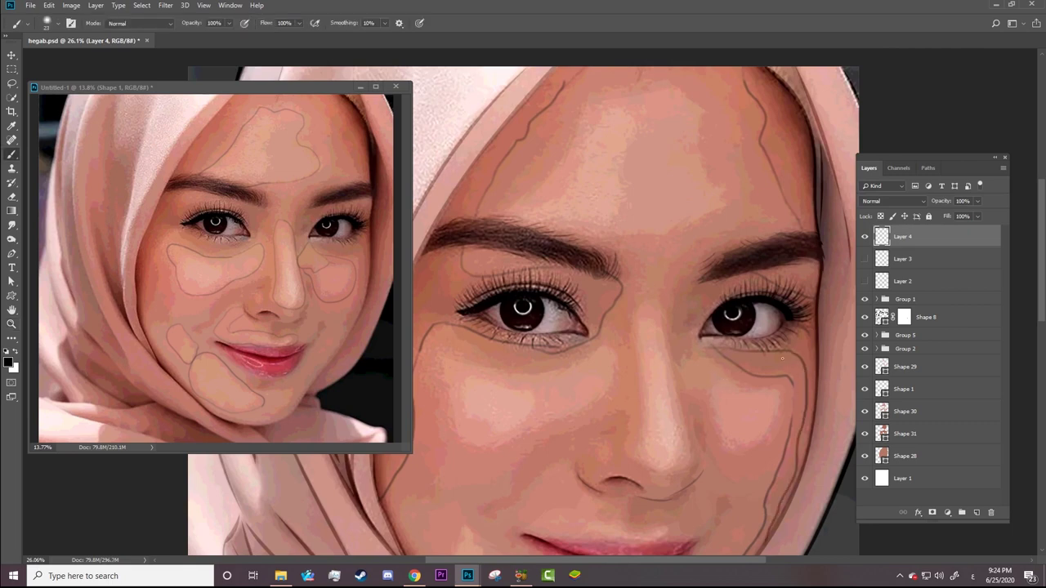
{"action": "left_click", "coordinate": [912, 456]}
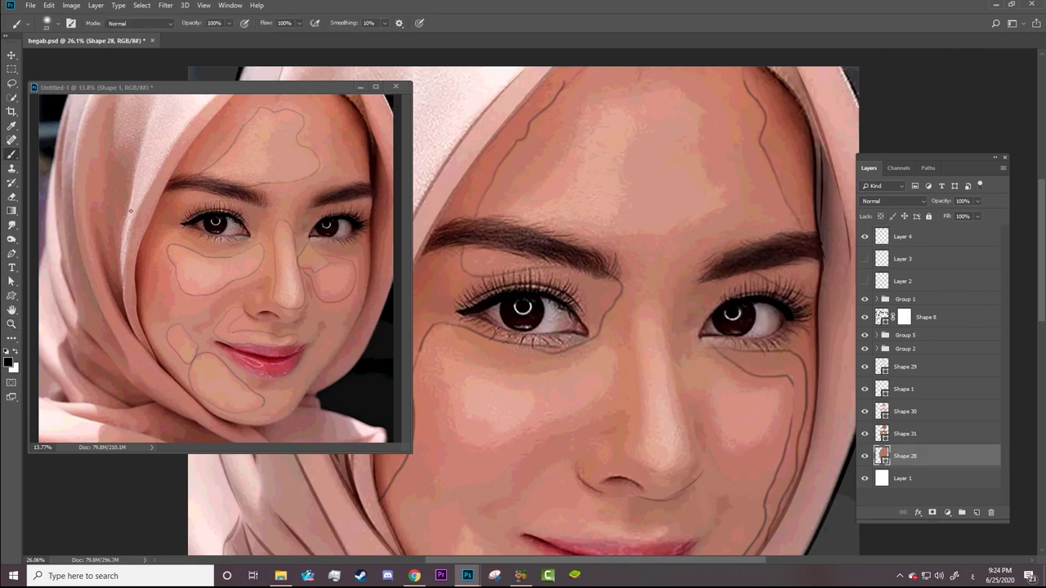
Start a Pen shadow path at the forehead top, curving it down the right forehead with Layer 4's contours hidden.
{"action": "left_click", "coordinate": [11, 253]}
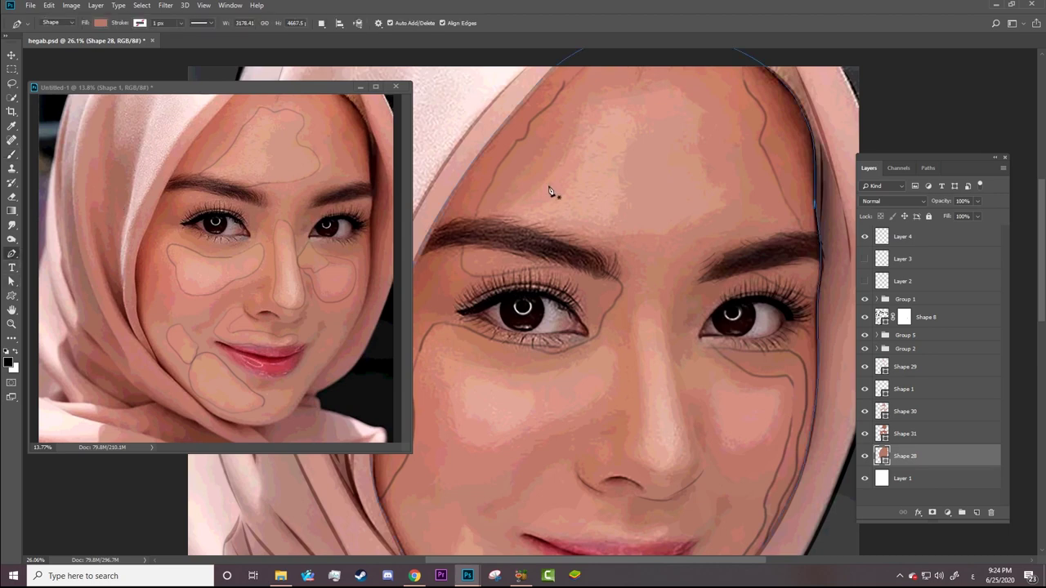
{"action": "left_click_drag", "start_coordinate": [1043, 235], "coordinate": [1045, 217]}
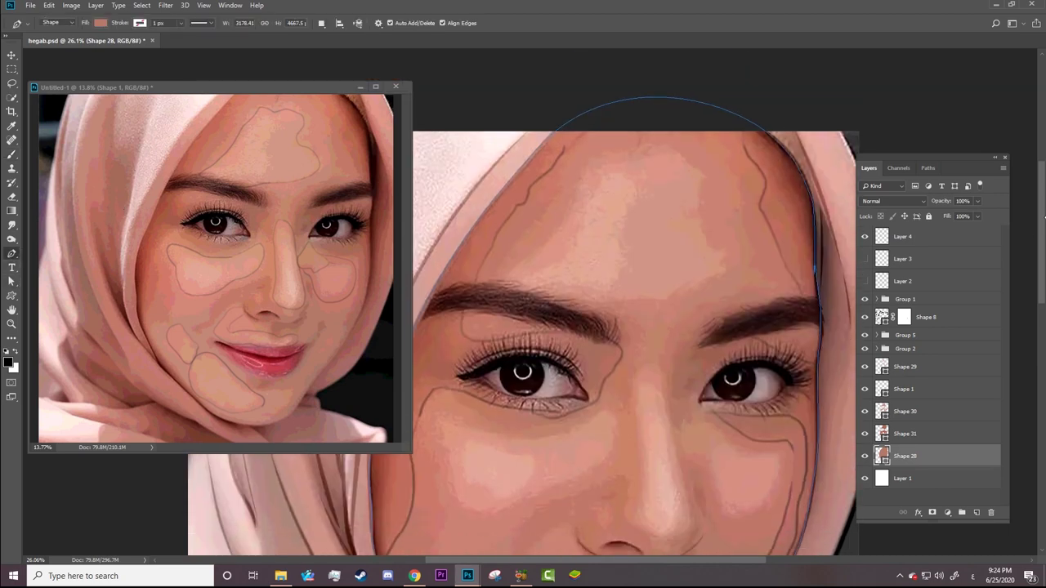
{"action": "left_click", "coordinate": [739, 129]}
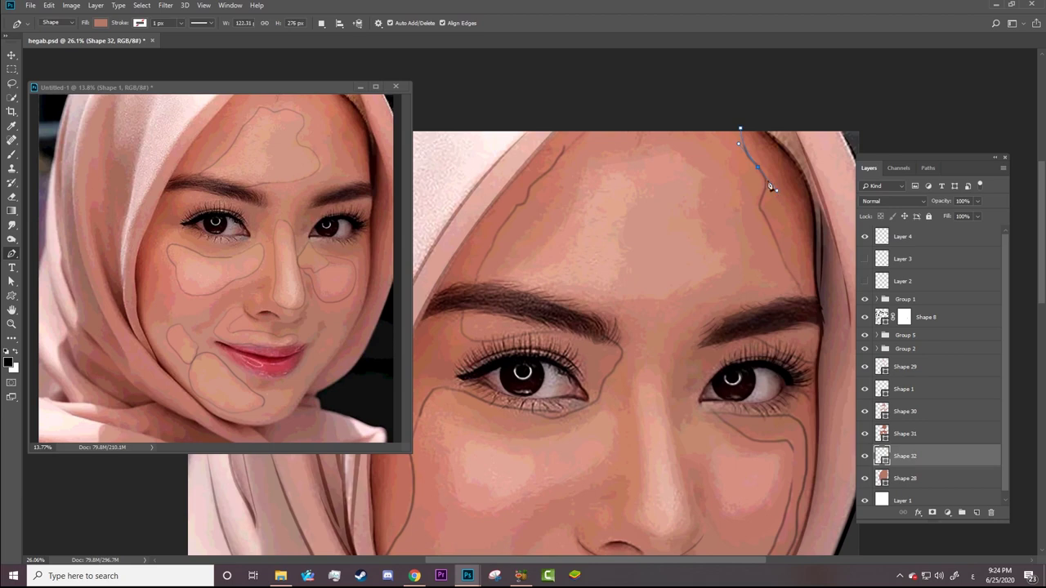
{"action": "left_click", "coordinate": [761, 173]}
{"action": "left_click", "coordinate": [867, 237]}
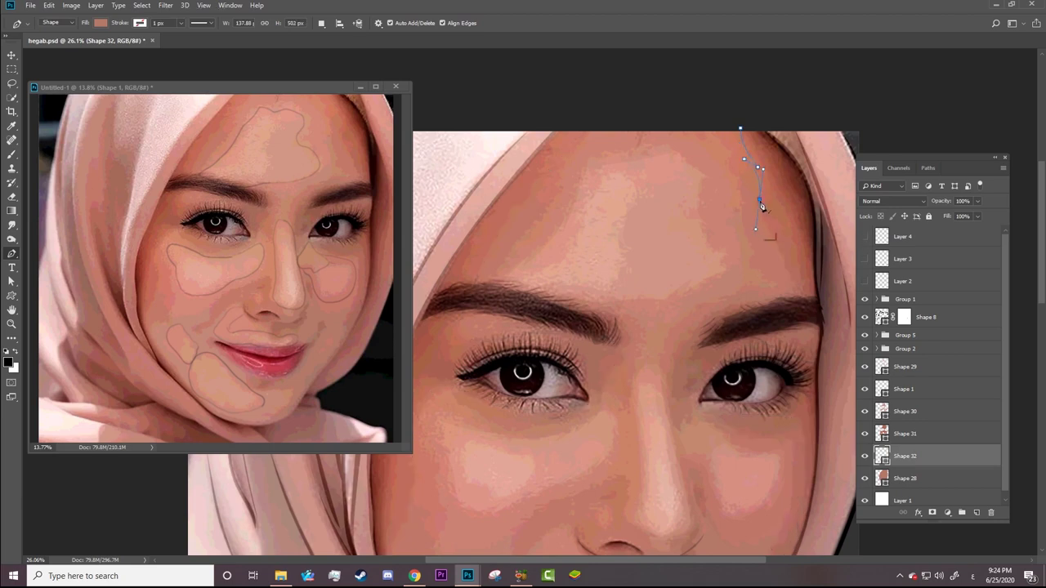
{"action": "left_click_drag", "start_coordinate": [758, 226], "coordinate": [768, 204]}
{"action": "left_click_drag", "start_coordinate": [788, 267], "coordinate": [789, 255]}
{"action": "right_click", "coordinate": [803, 291]}
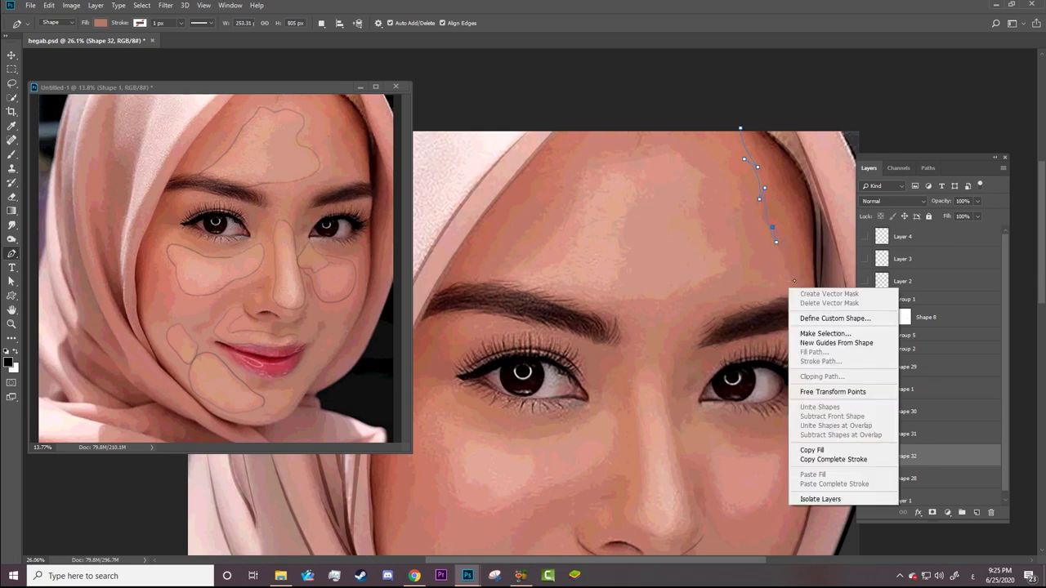
{"action": "key", "text": "Escape"}
Run the path up the right hijab edge, close it at its start, and hide the reference photo group.
{"action": "left_click_drag", "start_coordinate": [799, 292], "coordinate": [818, 317]}
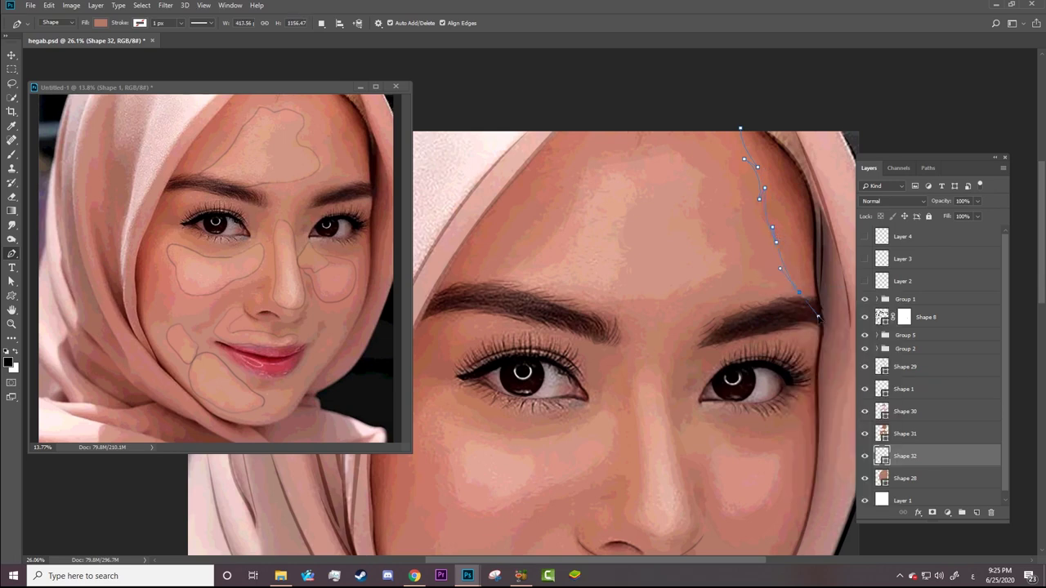
{"action": "left_click", "coordinate": [824, 308]}
{"action": "left_click", "coordinate": [831, 283]}
{"action": "left_click", "coordinate": [841, 258]}
{"action": "left_click", "coordinate": [833, 219]}
{"action": "left_click", "coordinate": [824, 179]}
{"action": "left_click", "coordinate": [791, 109]}
{"action": "left_click", "coordinate": [740, 128]}
{"action": "left_click", "coordinate": [866, 300]}
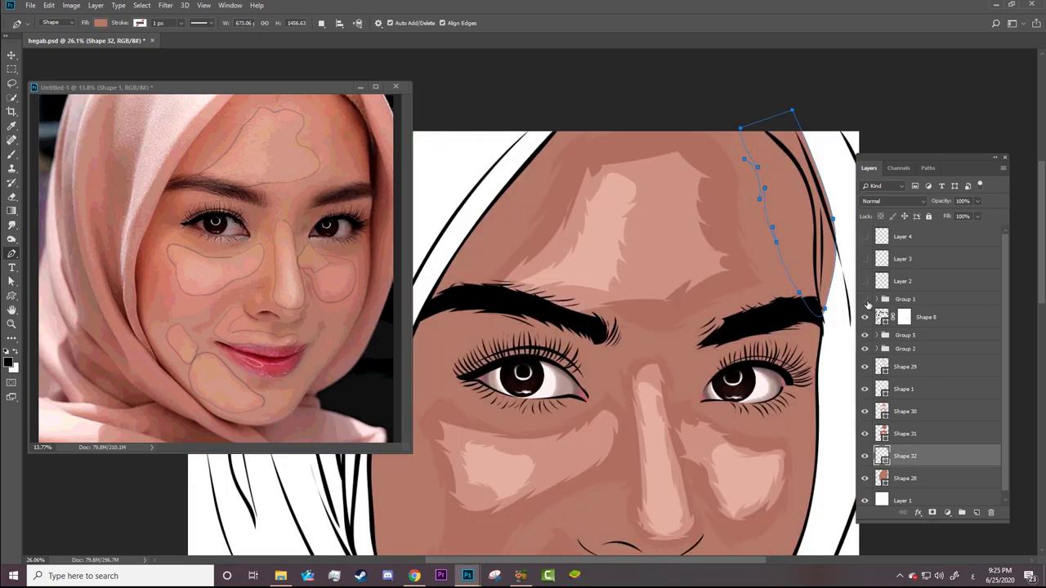
{"action": "left_click", "coordinate": [100, 22]}
Fill the forehead shadow shape with a darker sampled skin brown, R159 G87 B70 (#9f5746).
{"action": "left_click", "coordinate": [151, 43]}
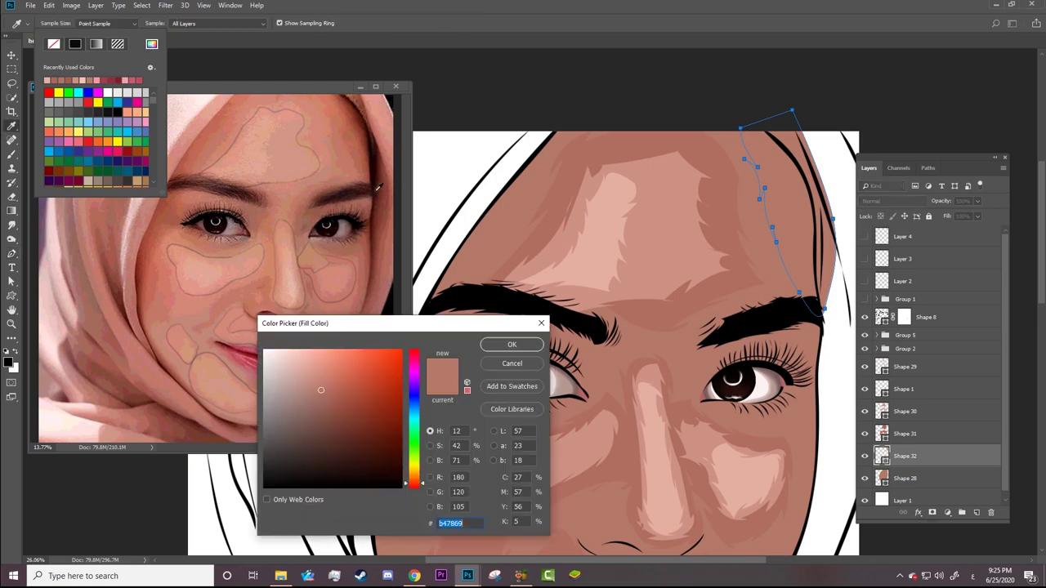
{"action": "left_click", "coordinate": [621, 456]}
{"action": "left_click", "coordinate": [331, 399]}
{"action": "left_click", "coordinate": [513, 344]}
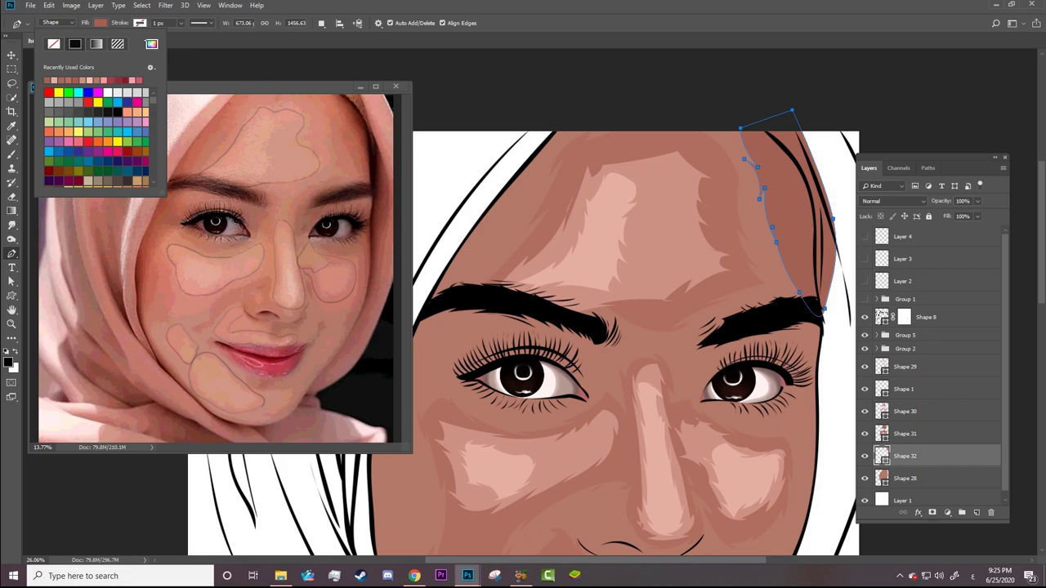
{"action": "left_click", "coordinate": [151, 44]}
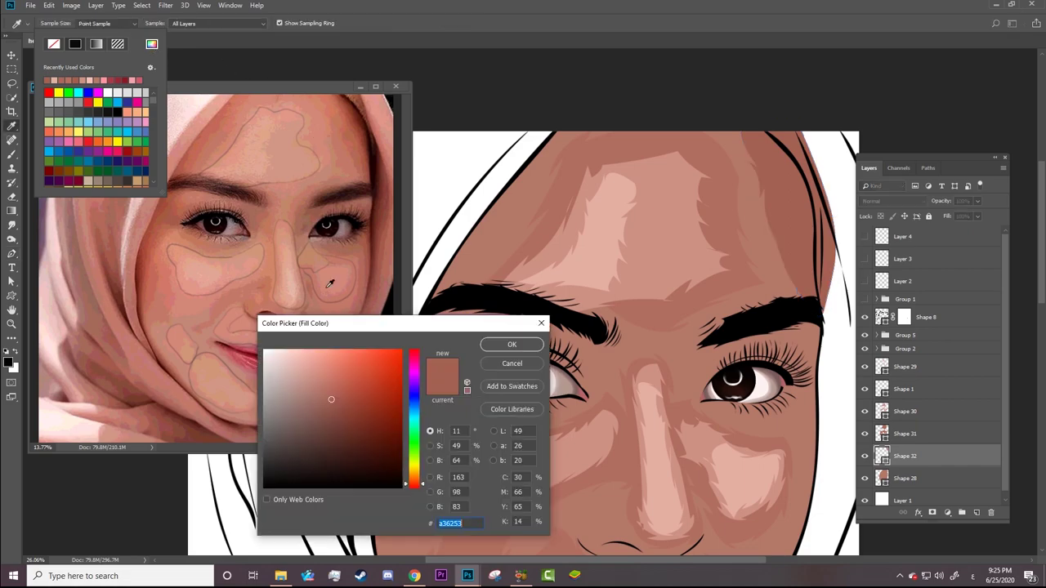
{"action": "left_click", "coordinate": [515, 346]}
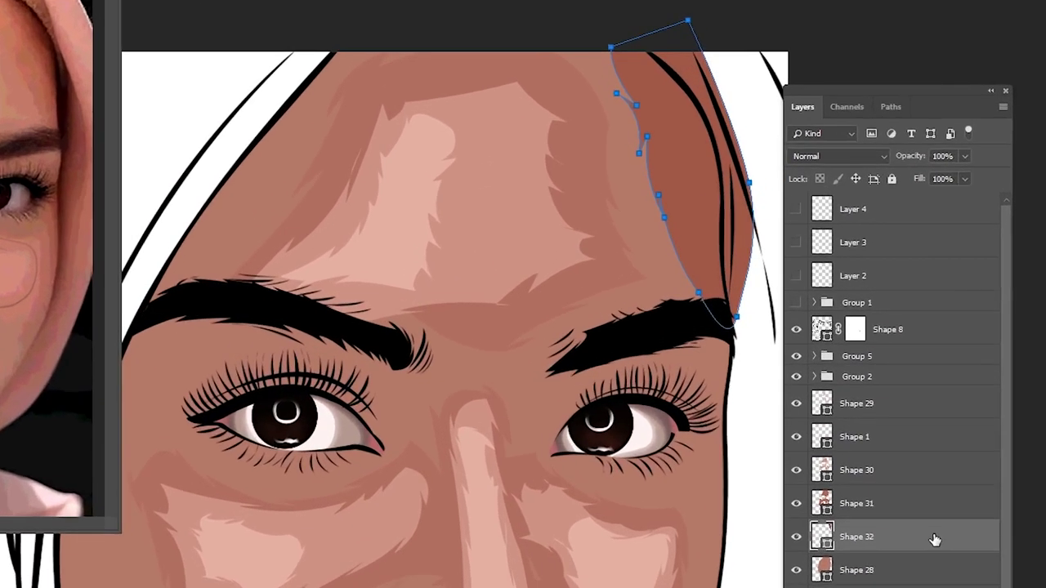
Set the Pen's Path Operations to Combine Shapes.
{"action": "right_click", "coordinate": [904, 245]}
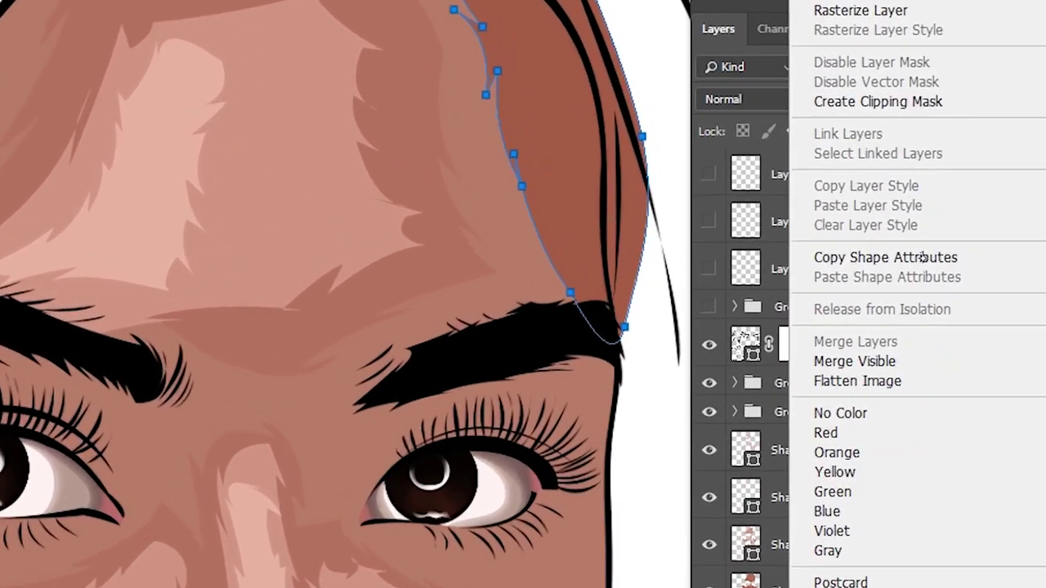
{"action": "key", "text": "Escape"}
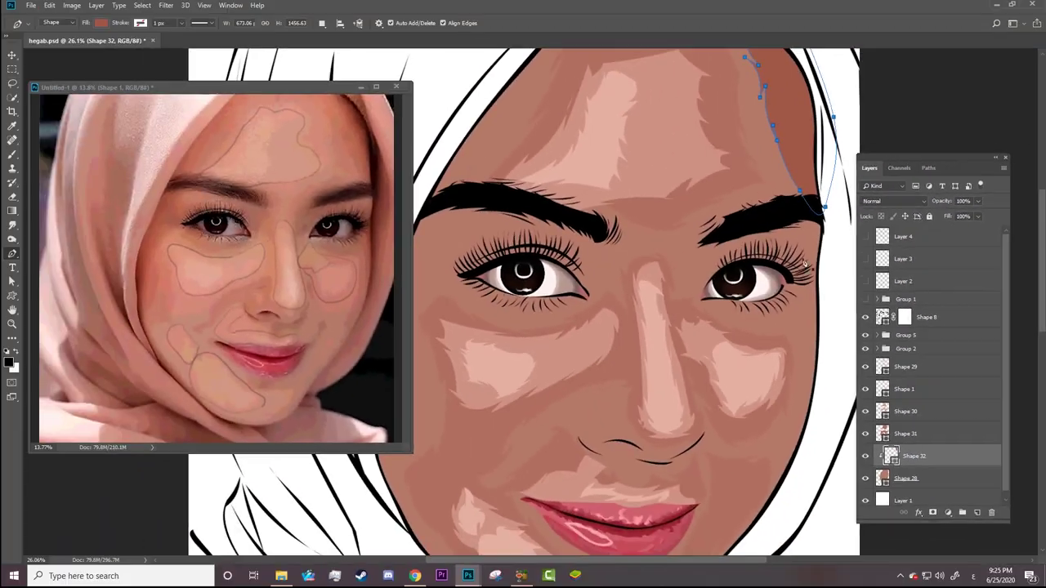
{"action": "left_click", "coordinate": [321, 22]}
{"action": "left_click", "coordinate": [360, 47]}
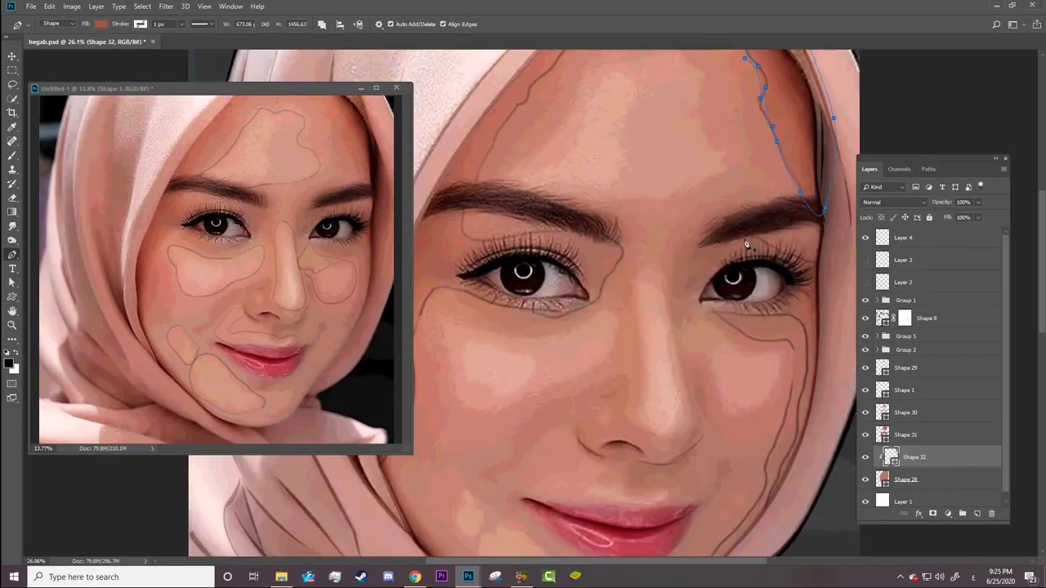
Start a shadow sub-path above the right eye, curving along the lower lashes to the inner corner.
{"action": "left_click", "coordinate": [735, 238]}
{"action": "mouse_move", "coordinate": [818, 277]}
{"action": "left_mouse_down"}
{"action": "mouse_move", "coordinate": [804, 267]}
{"action": "mouse_move", "coordinate": [819, 277]}
{"action": "left_mouse_up"}
{"action": "key", "text": "alt+z"}
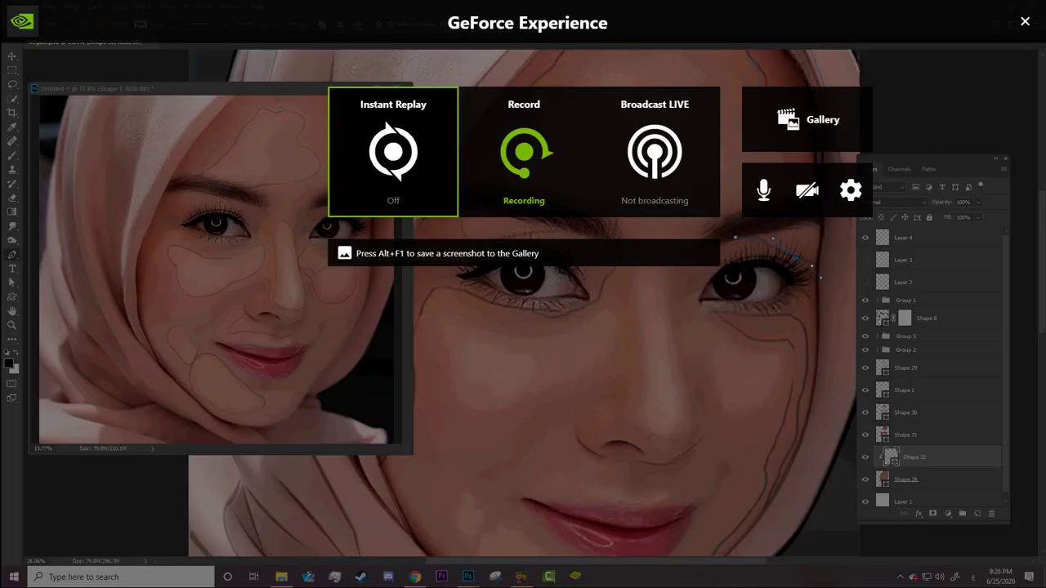
{"action": "key", "text": "alt+z"}
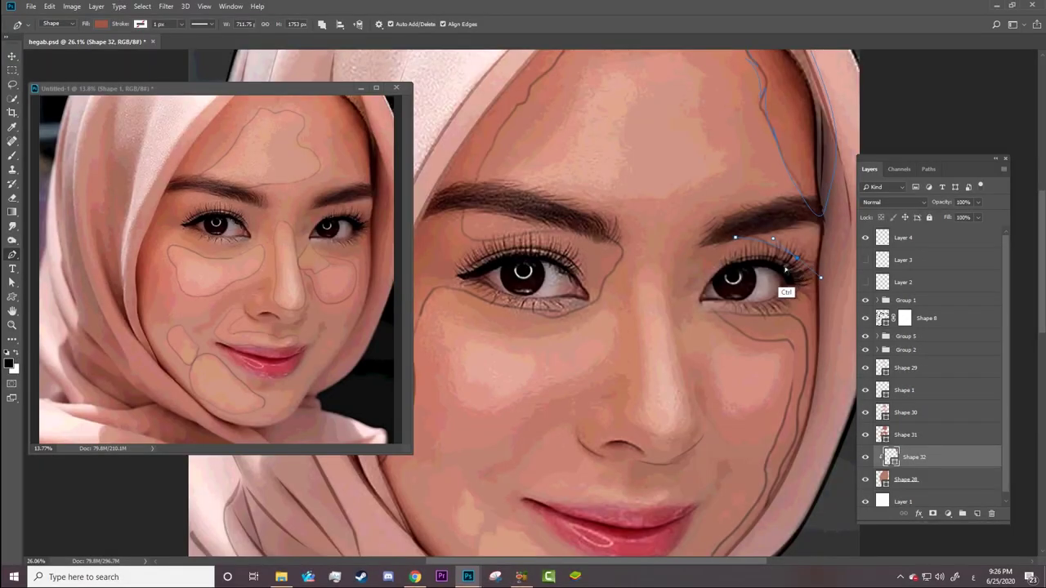
{"action": "left_click_drag", "start_coordinate": [804, 268], "coordinate": [806, 301]}
{"action": "left_click_drag", "start_coordinate": [765, 308], "coordinate": [728, 309]}
{"action": "left_click", "coordinate": [703, 303]}
Run the path down the right cheek and back up its edge, close it, and hide the photo.
{"action": "left_click_drag", "start_coordinate": [799, 415], "coordinate": [798, 432]}
{"action": "left_click_drag", "start_coordinate": [789, 454], "coordinate": [780, 464]}
{"action": "left_click", "coordinate": [797, 495]}
{"action": "left_click_drag", "start_coordinate": [847, 390], "coordinate": [851, 350]}
{"action": "left_click_drag", "start_coordinate": [844, 244], "coordinate": [833, 211]}
{"action": "left_click_drag", "start_coordinate": [735, 237], "coordinate": [750, 272]}
{"action": "left_click", "coordinate": [865, 300]}
Reframe the lower face and add a Combine Shapes shadow path under the chin along the jawline.
{"action": "key", "text": "z"}
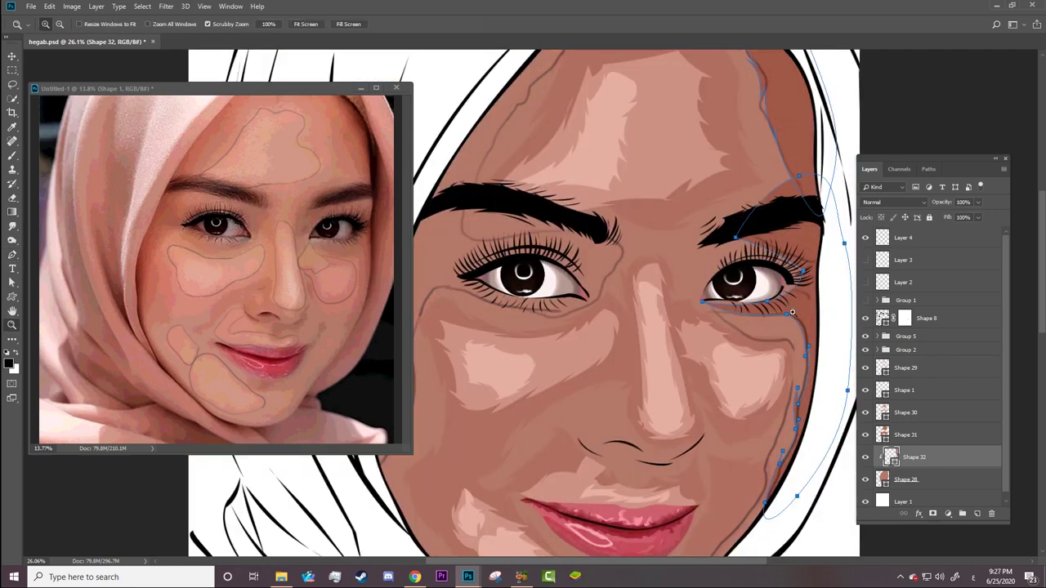
{"action": "left_click", "coordinate": [546, 325], "text": "alt"}
{"action": "left_click_drag", "start_coordinate": [545, 325], "coordinate": [772, 335]}
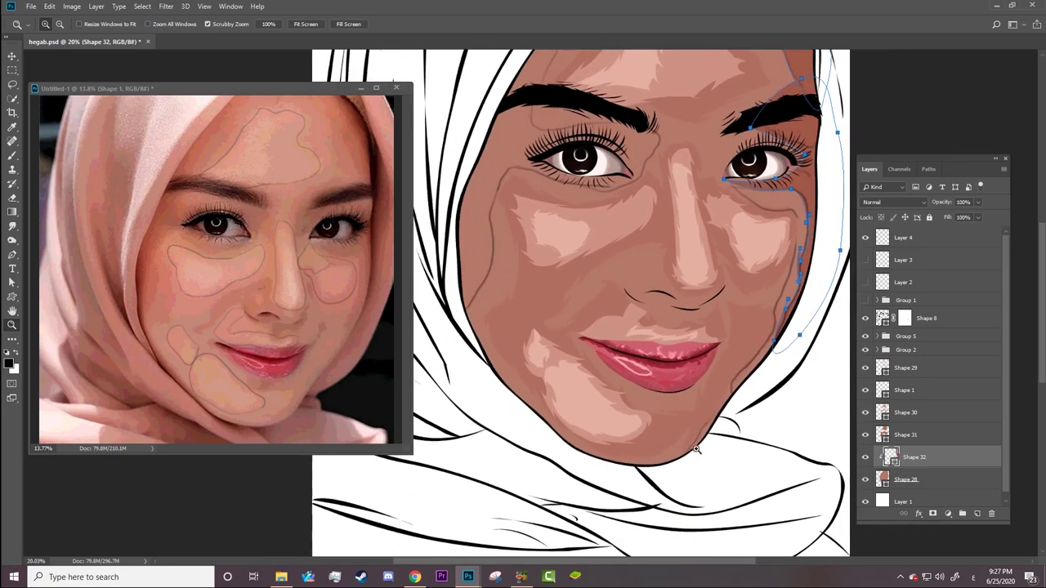
{"action": "key", "text": "p"}
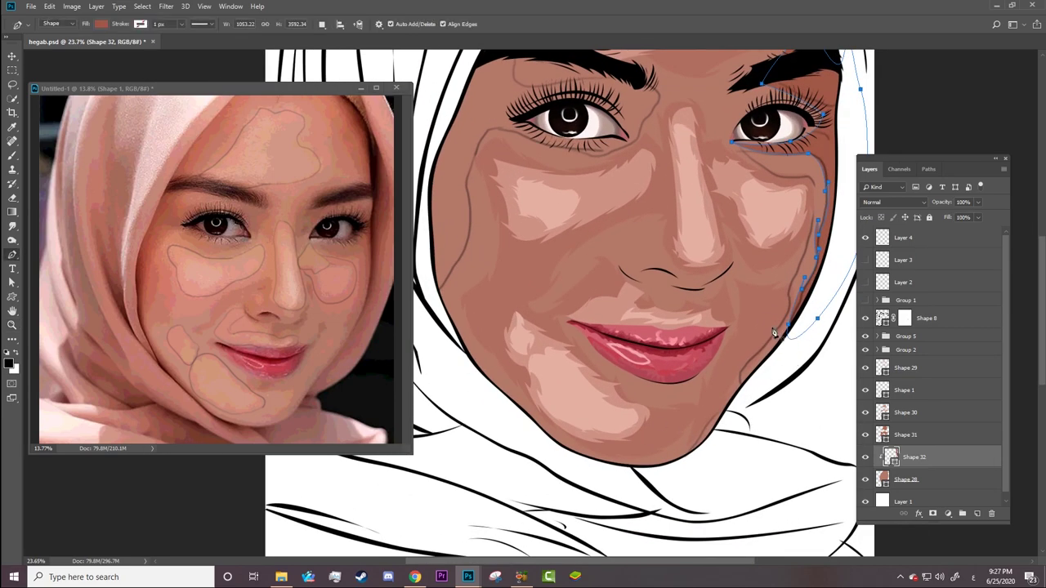
{"action": "left_click", "coordinate": [322, 24]}
{"action": "left_click", "coordinate": [360, 46]}
{"action": "left_click", "coordinate": [740, 402]}
{"action": "left_click", "coordinate": [707, 421]}
{"action": "left_click_drag", "start_coordinate": [711, 469], "coordinate": [735, 446]}
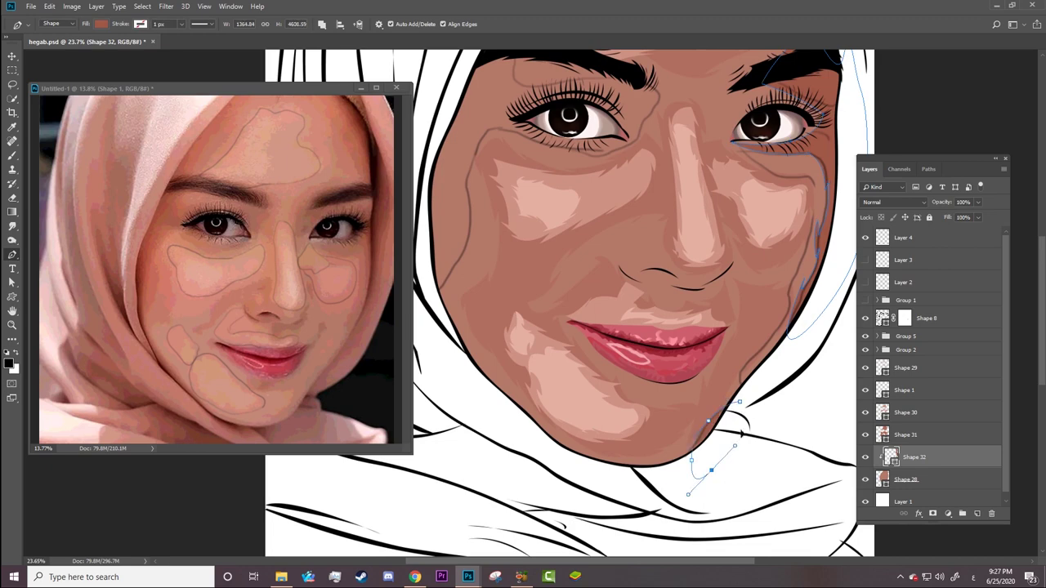
{"action": "left_click", "coordinate": [741, 405]}
{"action": "left_click", "coordinate": [866, 300]}
With Layer 4's outlines hidden, trace the shadow path up the left cheek to under the left eye.
{"action": "left_click", "coordinate": [866, 237]}
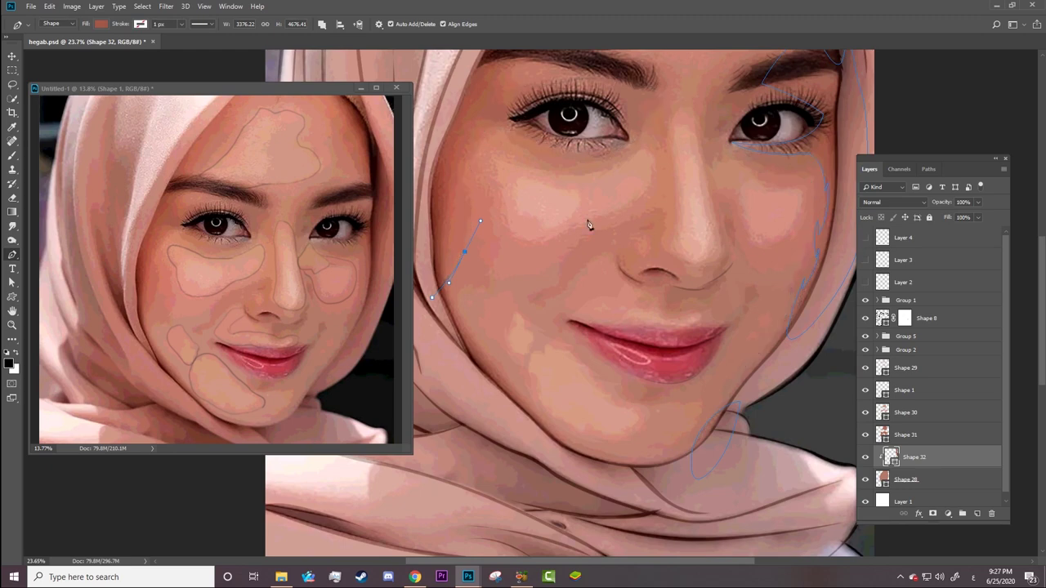
{"action": "left_click_drag", "start_coordinate": [464, 250], "coordinate": [460, 256]}
{"action": "left_click_drag", "start_coordinate": [465, 171], "coordinate": [469, 151]}
{"action": "left_click_drag", "start_coordinate": [472, 193], "coordinate": [463, 182]}
{"action": "left_click_drag", "start_coordinate": [499, 129], "coordinate": [493, 141]}
{"action": "mouse_move", "coordinate": [561, 162]}
{"action": "left_mouse_down"}
{"action": "mouse_move", "coordinate": [594, 167]}
{"action": "mouse_move", "coordinate": [566, 167]}
{"action": "left_mouse_up"}
{"action": "left_click", "coordinate": [619, 151], "text": "alt"}
Curve the path up past the eye corner and over the eye, close it, and hide the photo.
{"action": "mouse_move", "coordinate": [620, 151]}
{"action": "left_mouse_down"}
{"action": "mouse_move", "coordinate": [670, 89]}
{"action": "mouse_move", "coordinate": [640, 69]}
{"action": "left_mouse_up"}
{"action": "left_click", "coordinate": [865, 238]}
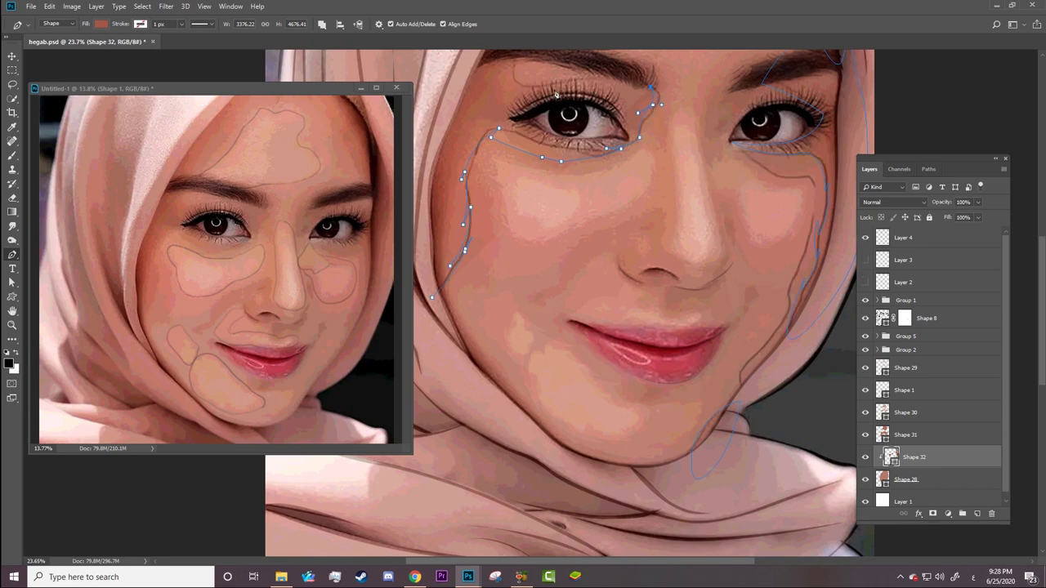
{"action": "left_click_drag", "start_coordinate": [586, 83], "coordinate": [538, 50]}
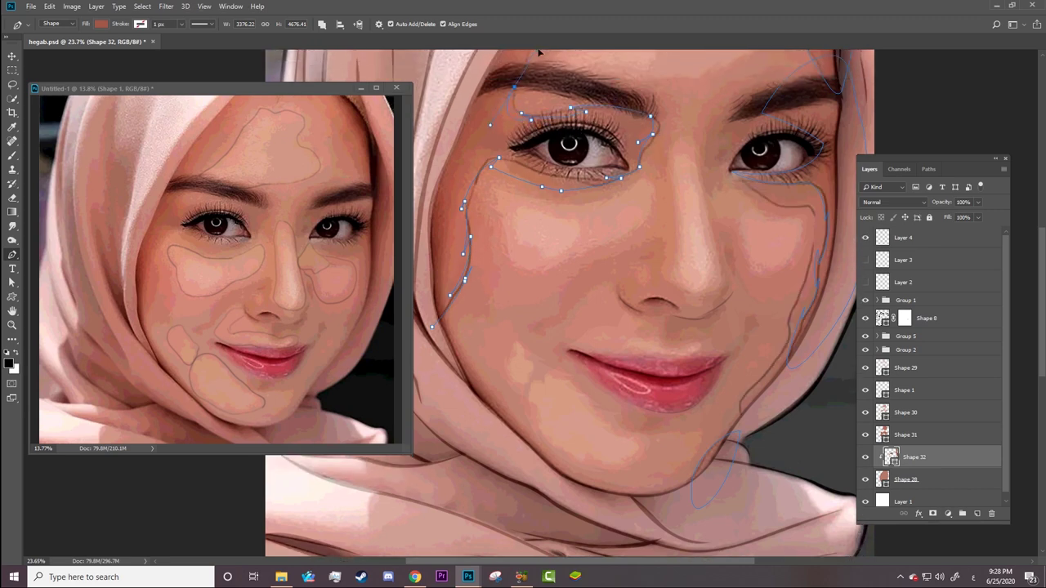
{"action": "left_click", "coordinate": [516, 94], "text": "alt"}
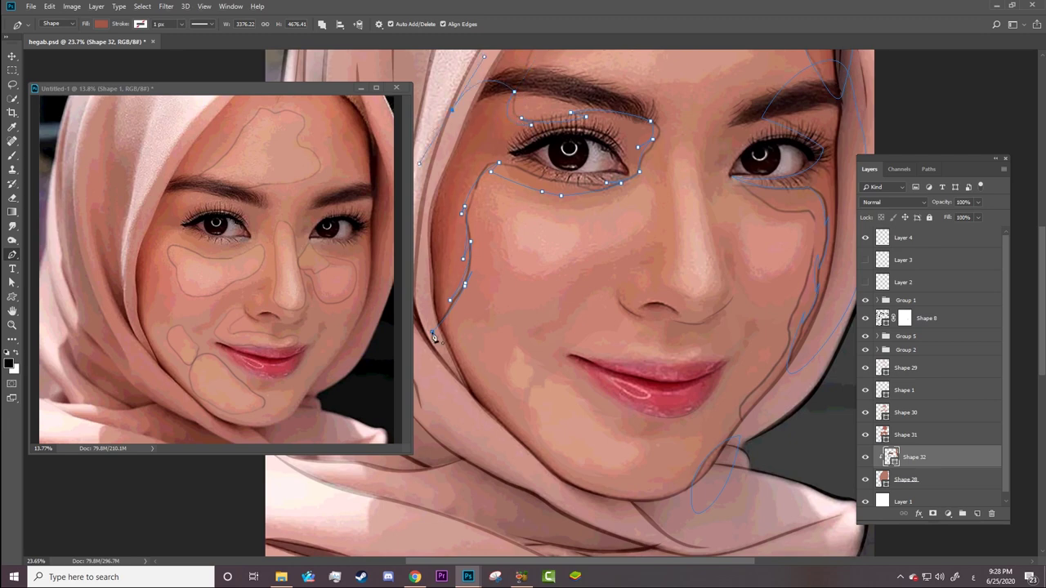
{"action": "left_click", "coordinate": [432, 330]}
{"action": "left_click", "coordinate": [866, 300]}
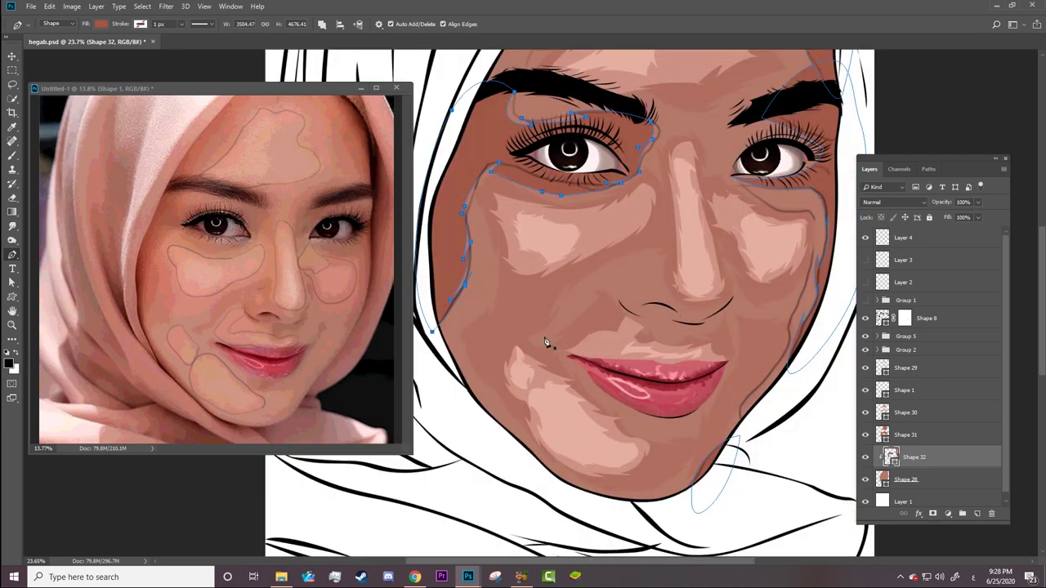
Zoom out to the whole face, show Group 1 and Layer 4's outlines, and select Layer 3.
{"action": "key", "text": "a"}
{"action": "key", "text": "z"}
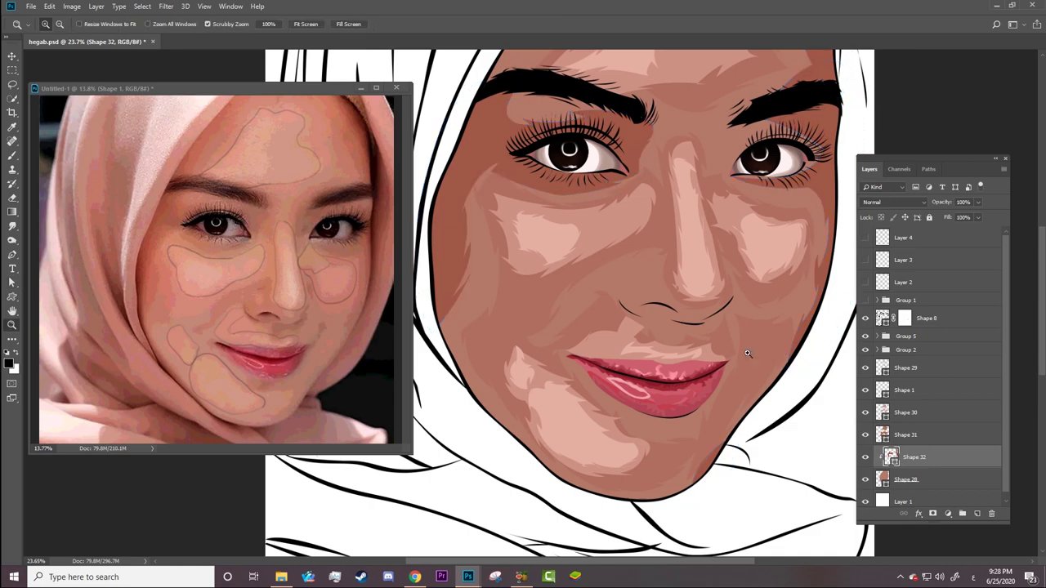
{"action": "left_click_drag", "start_coordinate": [781, 347], "coordinate": [719, 348]}
{"action": "mouse_move", "coordinate": [458, 325]}
{"action": "left_mouse_down"}
{"action": "mouse_move", "coordinate": [608, 267]}
{"action": "mouse_move", "coordinate": [653, 267]}
{"action": "left_mouse_up"}
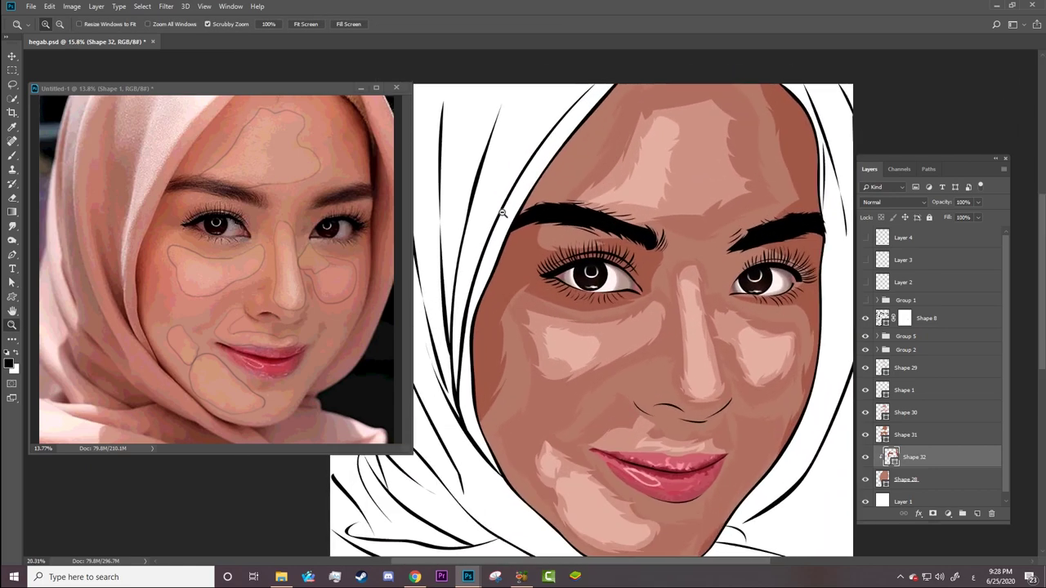
{"action": "left_click", "coordinate": [866, 301]}
{"action": "left_click", "coordinate": [891, 306]}
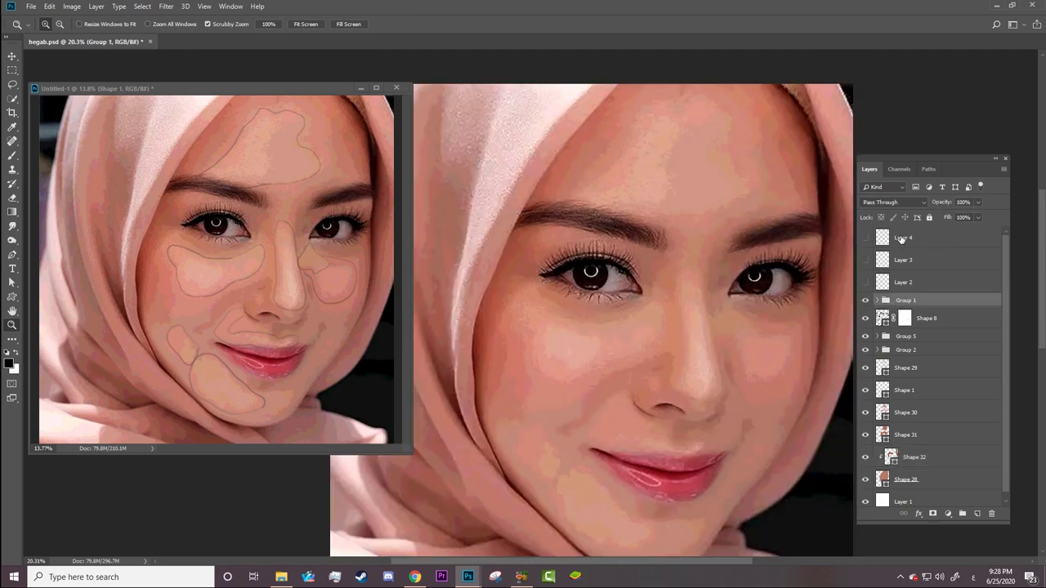
{"action": "left_click", "coordinate": [901, 238]}
{"action": "left_click", "coordinate": [866, 238]}
{"action": "left_click", "coordinate": [866, 261]}
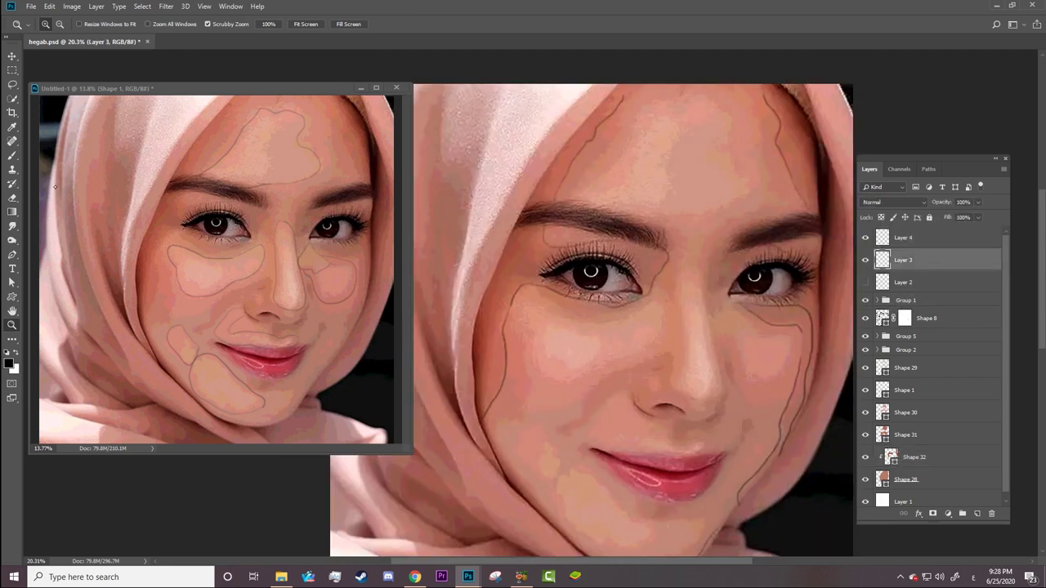
Brush a dark guide line on Layer 3 along the left cheek contour, toggling Layer 4 to compare.
{"action": "key", "text": "b"}
{"action": "scroll", "coordinate": [523, 302], "scroll_direction": "up", "scroll_amount": 1}
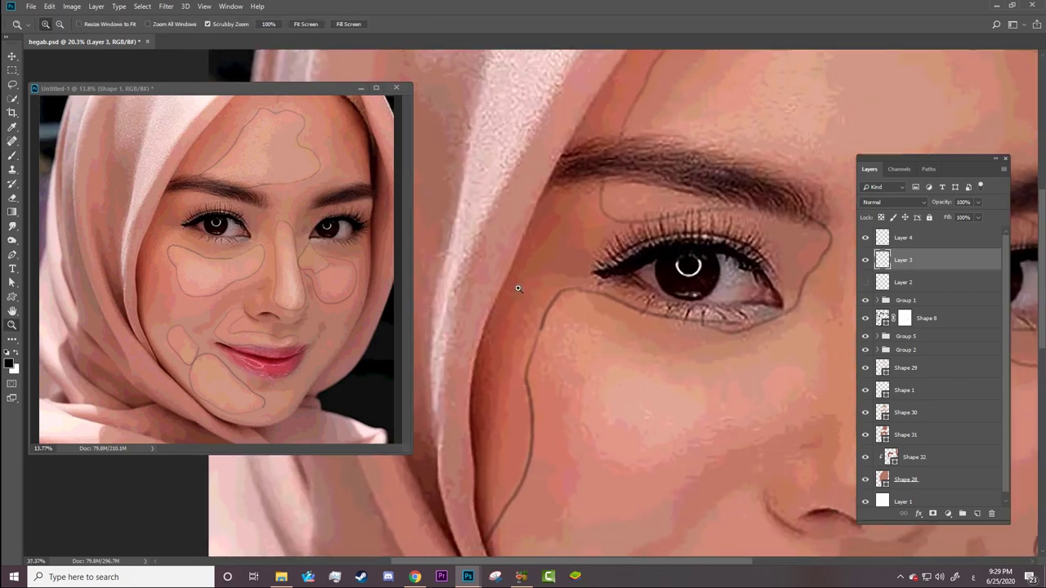
{"action": "scroll", "coordinate": [523, 302], "scroll_direction": "up", "scroll_amount": 1}
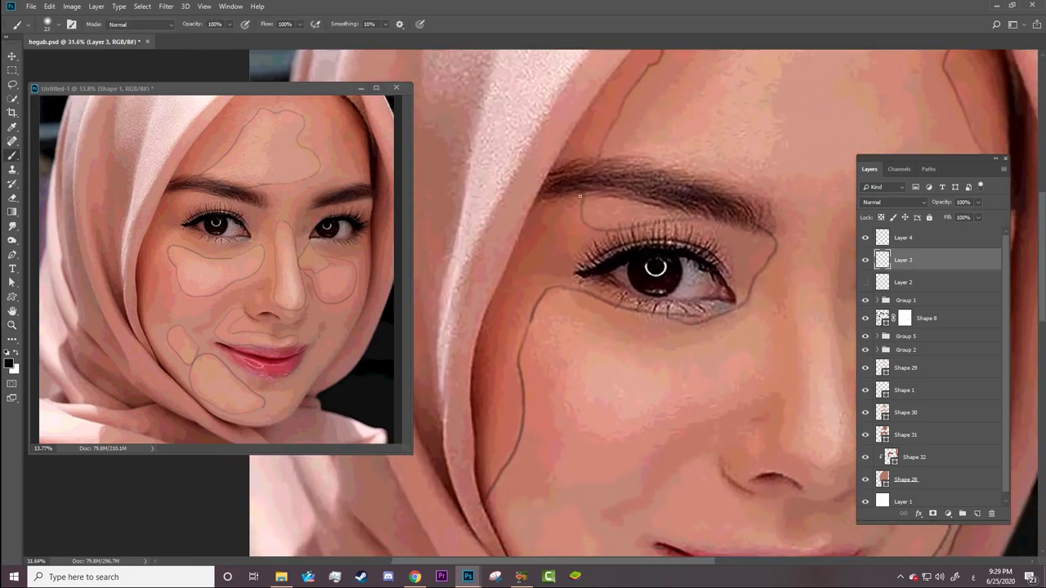
{"action": "mouse_move", "coordinate": [572, 203]}
{"action": "left_mouse_down"}
{"action": "mouse_move", "coordinate": [564, 276]}
{"action": "mouse_move", "coordinate": [513, 309]}
{"action": "mouse_move", "coordinate": [483, 496]}
{"action": "left_mouse_up"}
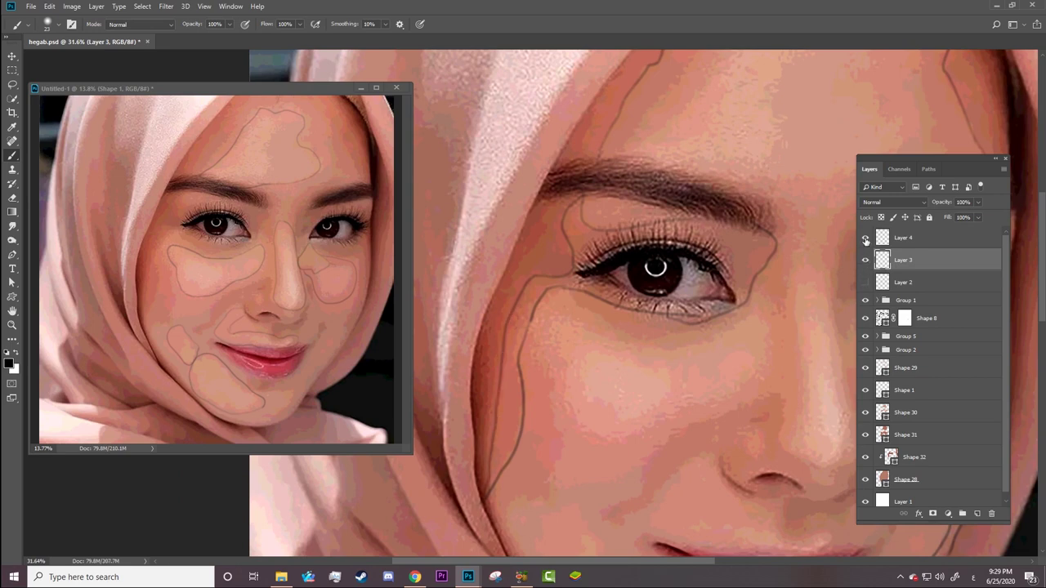
{"action": "left_click", "coordinate": [865, 237]}
{"action": "left_click", "coordinate": [866, 239]}
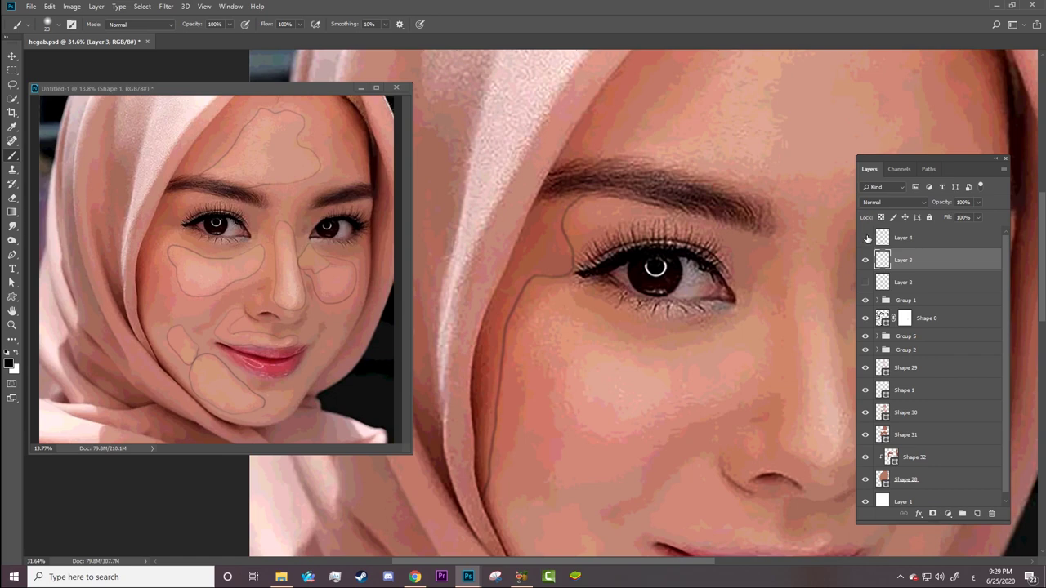
{"action": "left_click", "coordinate": [866, 238]}
Trace a second guide line up the cheek outline and toggle the photo to check against the vector art.
{"action": "left_click_drag", "start_coordinate": [578, 196], "coordinate": [650, 60]}
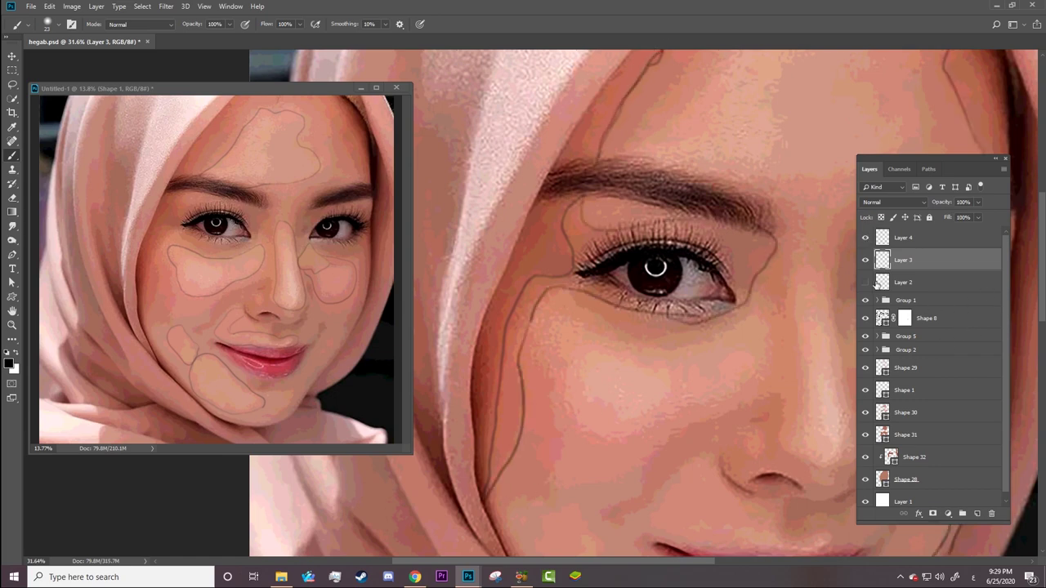
{"action": "left_click", "coordinate": [866, 300]}
{"action": "left_click", "coordinate": [865, 300]}
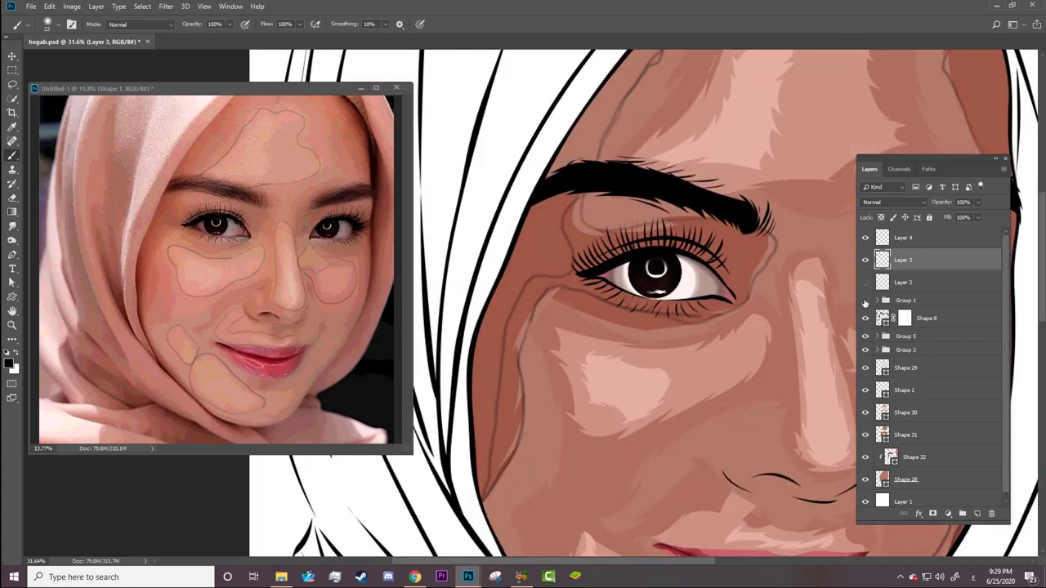
{"action": "left_click", "coordinate": [865, 300]}
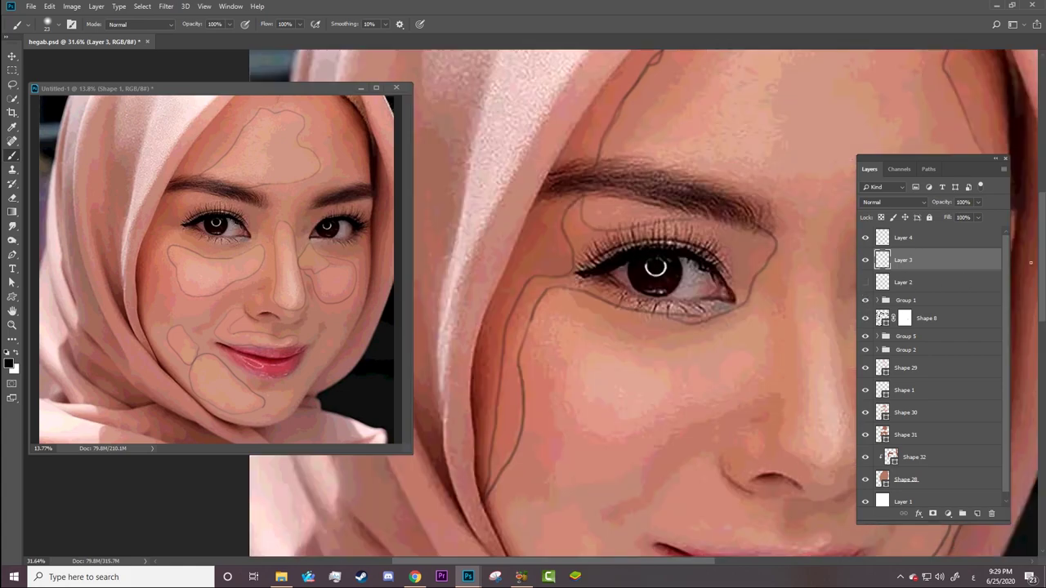
{"action": "scroll", "coordinate": [599, 204], "scroll_direction": "up", "scroll_amount": 1}
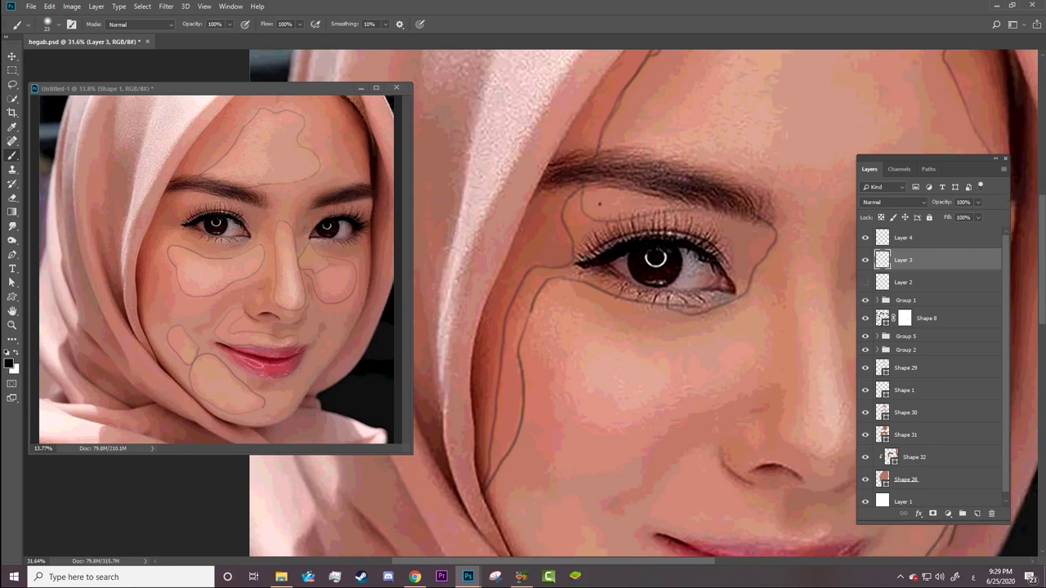
Paint Layer 3 guide lines along the upper lash line and along the jaw and hijab edge.
{"action": "right_click", "coordinate": [756, 235]}
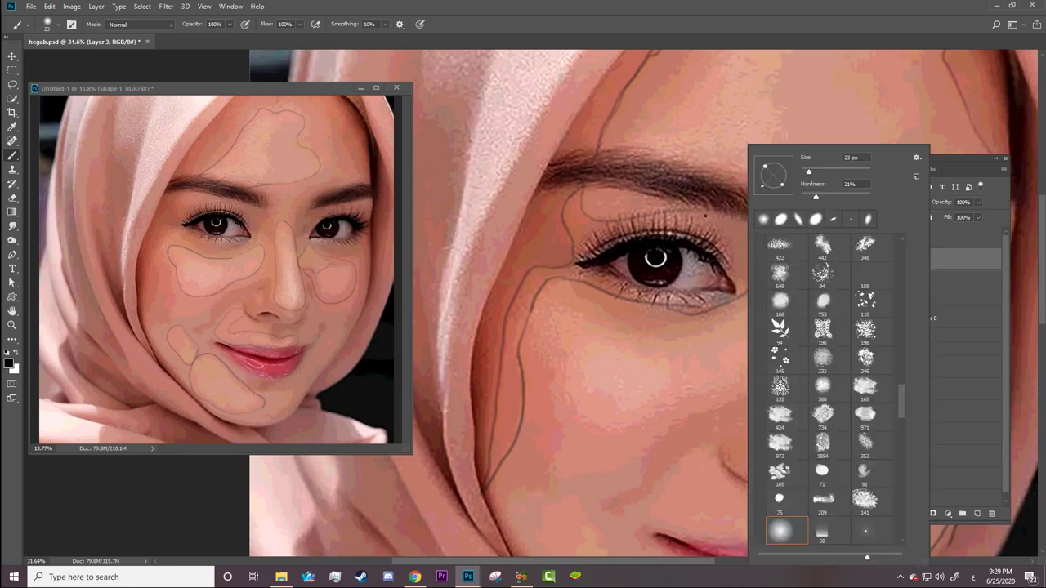
{"action": "key", "text": "Escape"}
{"action": "left_click_drag", "start_coordinate": [700, 221], "coordinate": [654, 222]}
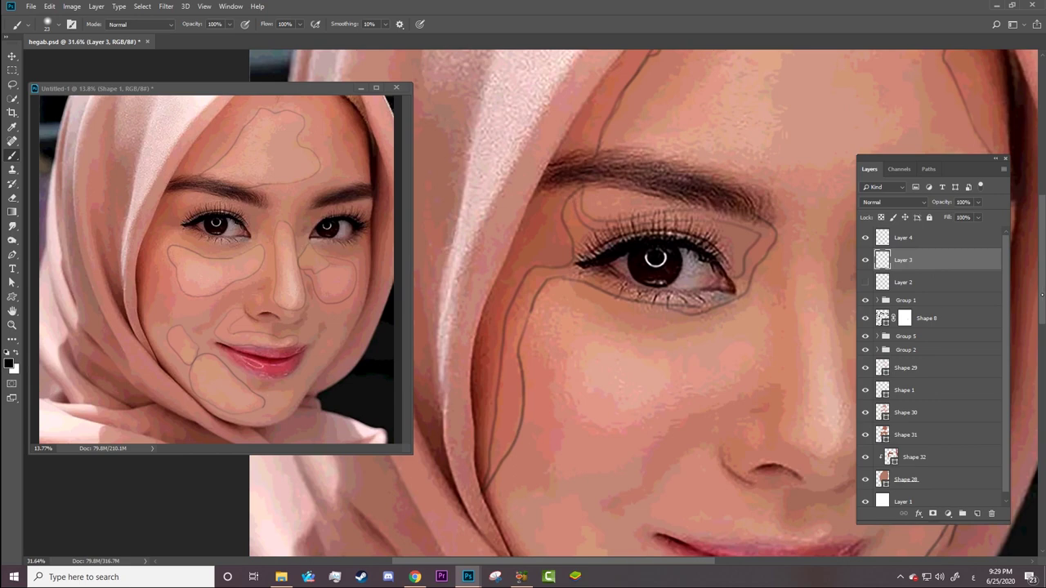
{"action": "scroll", "coordinate": [496, 291], "scroll_direction": "down", "scroll_amount": 3}
{"action": "scroll", "coordinate": [496, 291], "scroll_direction": "down", "scroll_amount": 3}
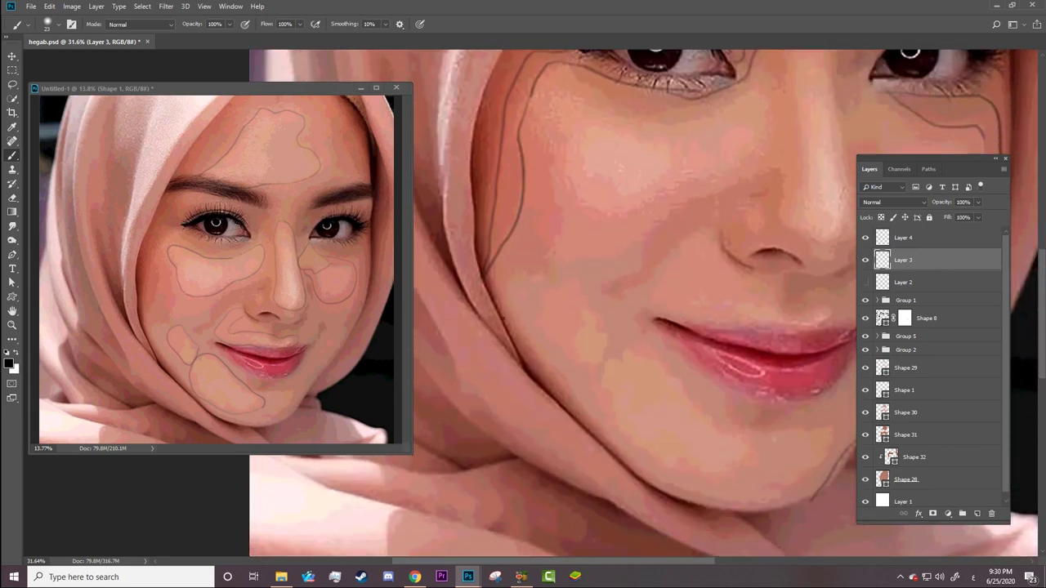
{"action": "left_click_drag", "start_coordinate": [482, 285], "coordinate": [614, 464]}
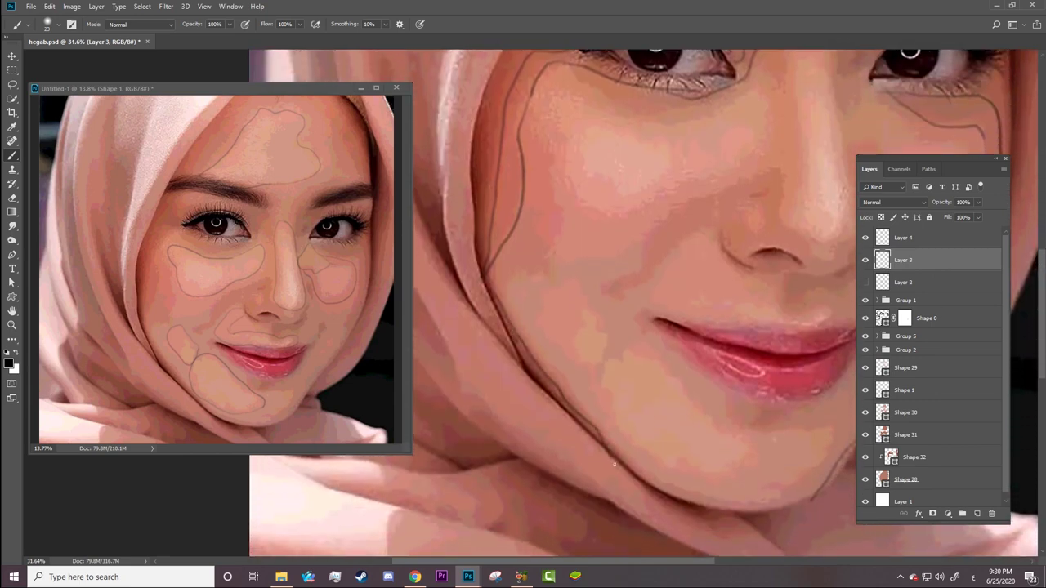
Add guide lines below the second eye's outer corner and along the forehead edge, then zoom out.
{"action": "scroll", "coordinate": [572, 327], "scroll_direction": "up", "scroll_amount": 3}
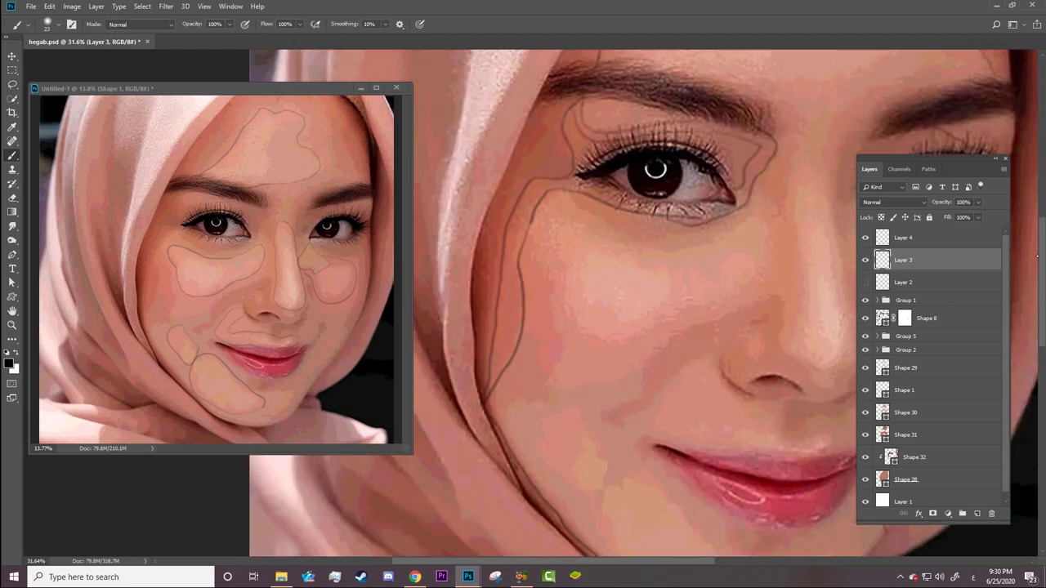
{"action": "scroll", "coordinate": [572, 327], "scroll_direction": "up", "scroll_amount": 1}
{"action": "left_click_drag", "start_coordinate": [669, 562], "coordinate": [751, 562]}
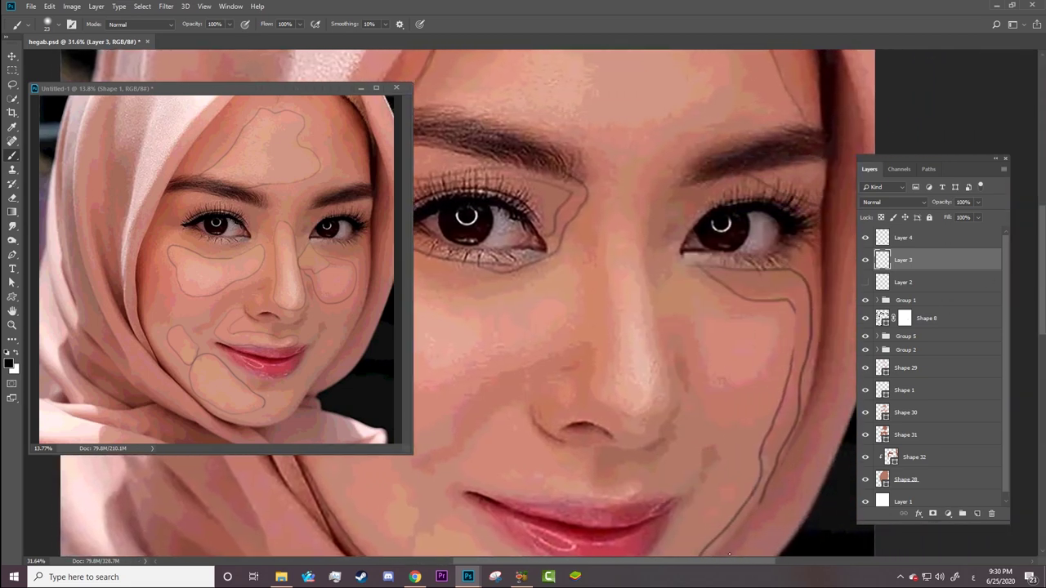
{"action": "left_click_drag", "start_coordinate": [790, 235], "coordinate": [798, 273]}
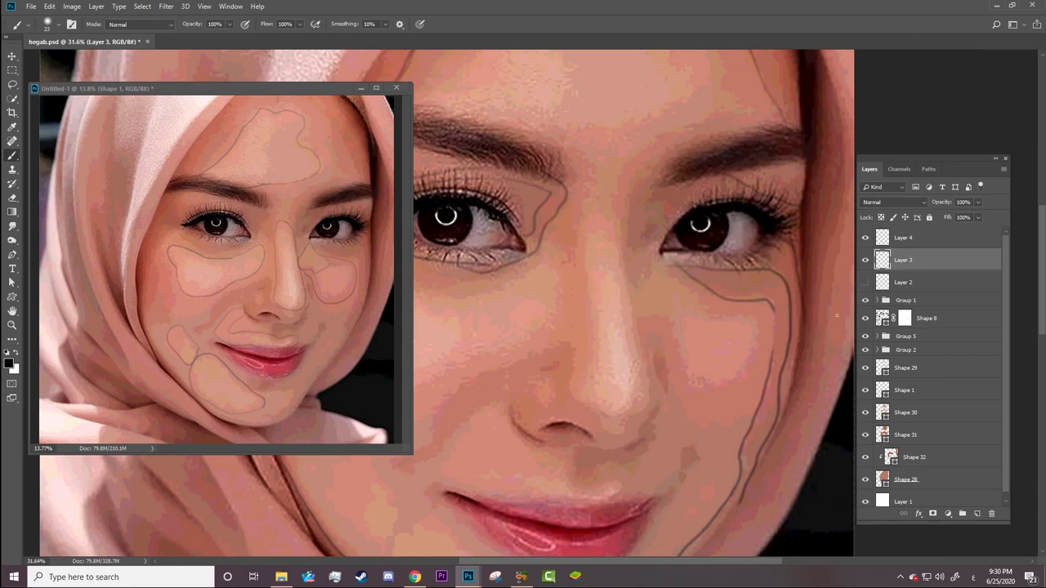
{"action": "scroll", "coordinate": [572, 326], "scroll_direction": "up", "scroll_amount": 5}
{"action": "left_click_drag", "start_coordinate": [735, 174], "coordinate": [795, 347]}
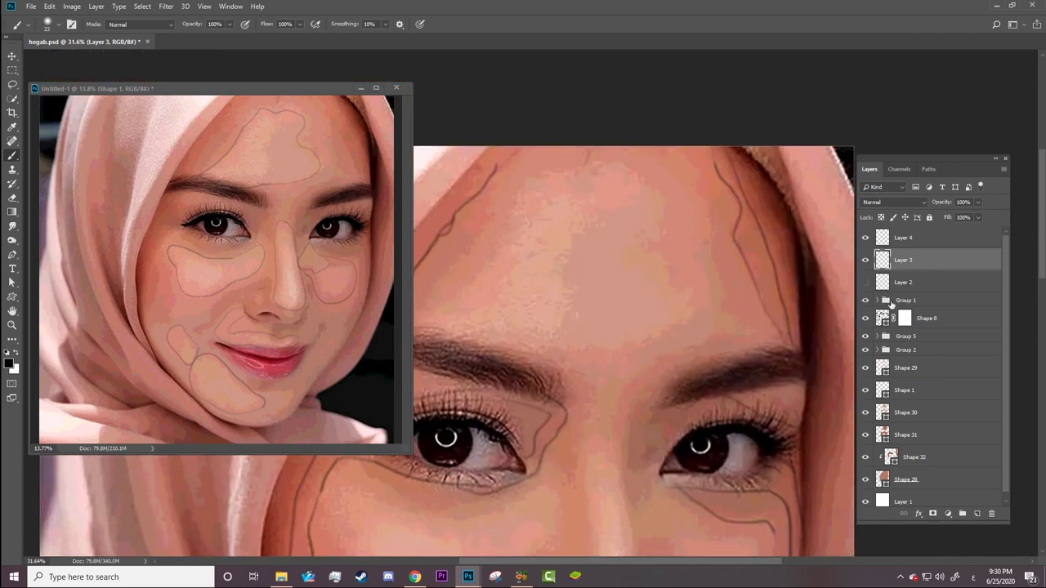
{"action": "key", "text": "z"}
{"action": "mouse_move", "coordinate": [708, 292]}
{"action": "left_mouse_down"}
{"action": "mouse_move", "coordinate": [670, 295]}
{"action": "mouse_move", "coordinate": [555, 350]}
{"action": "mouse_move", "coordinate": [547, 338]}
{"action": "left_mouse_up"}
{"action": "key", "text": "p"}
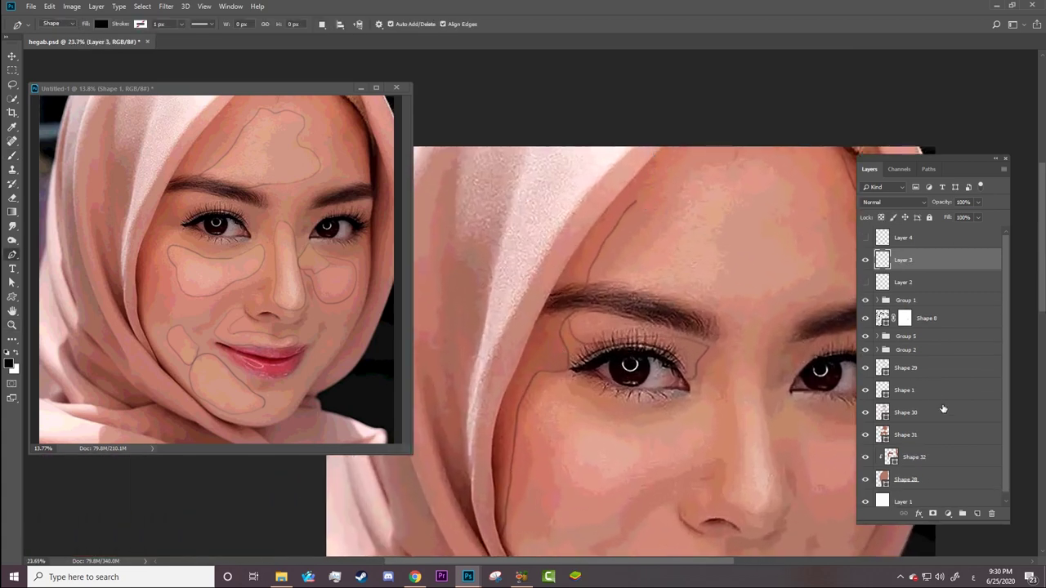
Select the highlight layers Shape 29 through Shape 31, dismissing the accidental rename and layer style dialog.
{"action": "left_click", "coordinate": [928, 478]}
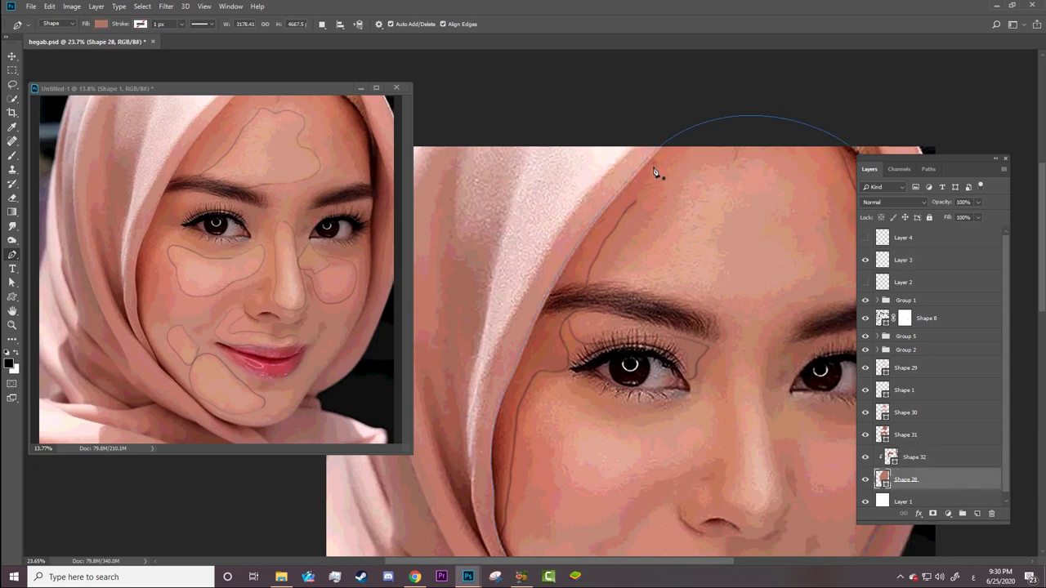
{"action": "left_click", "coordinate": [904, 370]}
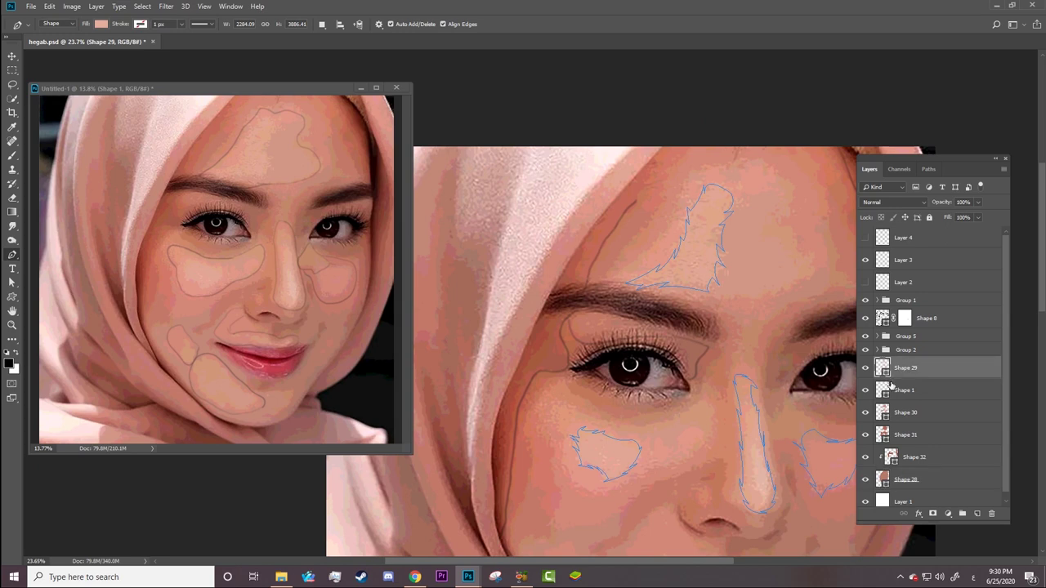
{"action": "left_click", "coordinate": [901, 392]}
{"action": "left_click", "coordinate": [865, 300]}
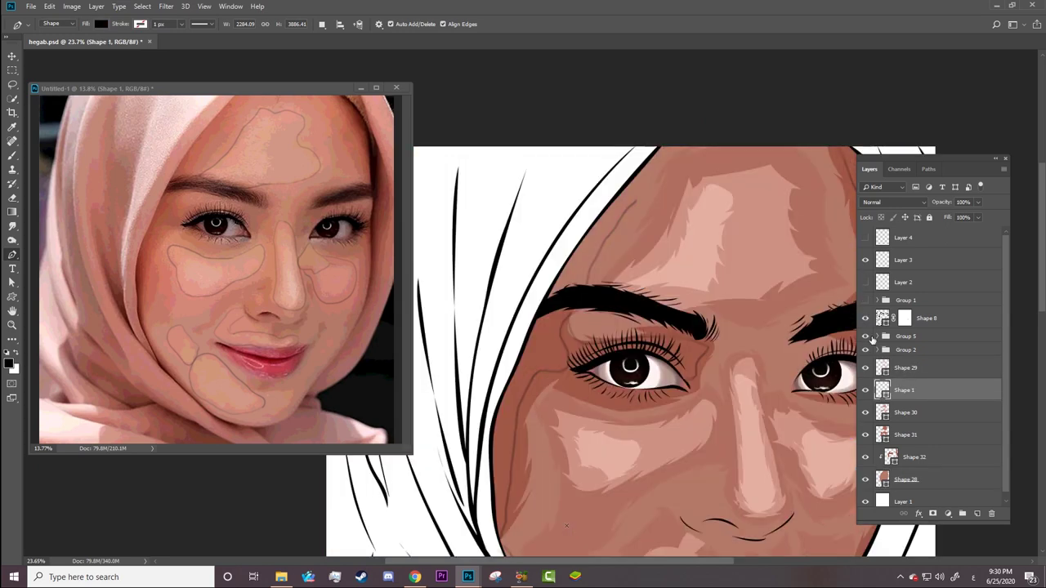
{"action": "double_click", "coordinate": [892, 420]}
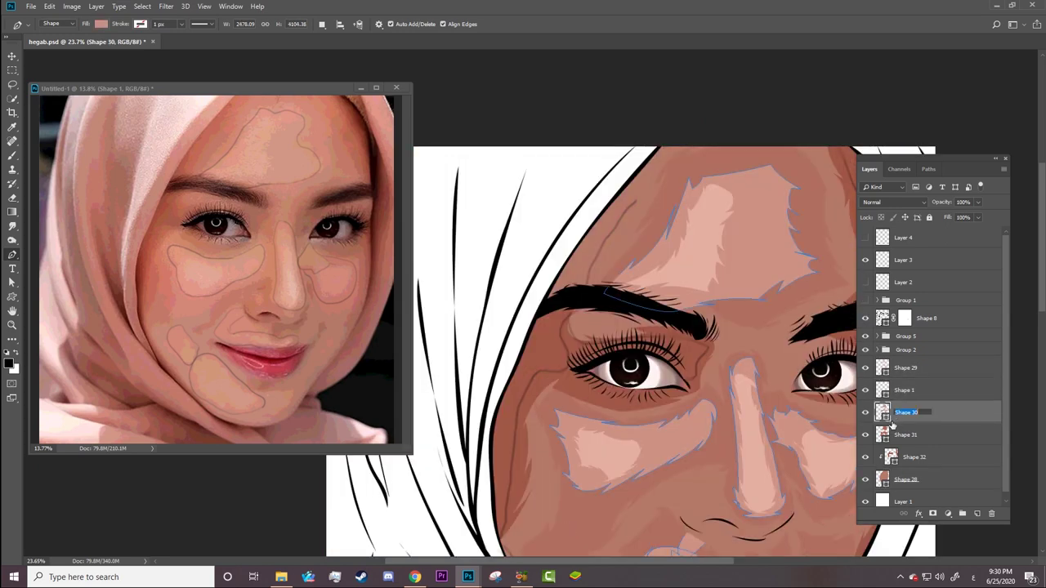
{"action": "left_click", "coordinate": [934, 393]}
{"action": "left_click", "coordinate": [911, 373]}
{"action": "left_click", "coordinate": [928, 435], "text": "shift"}
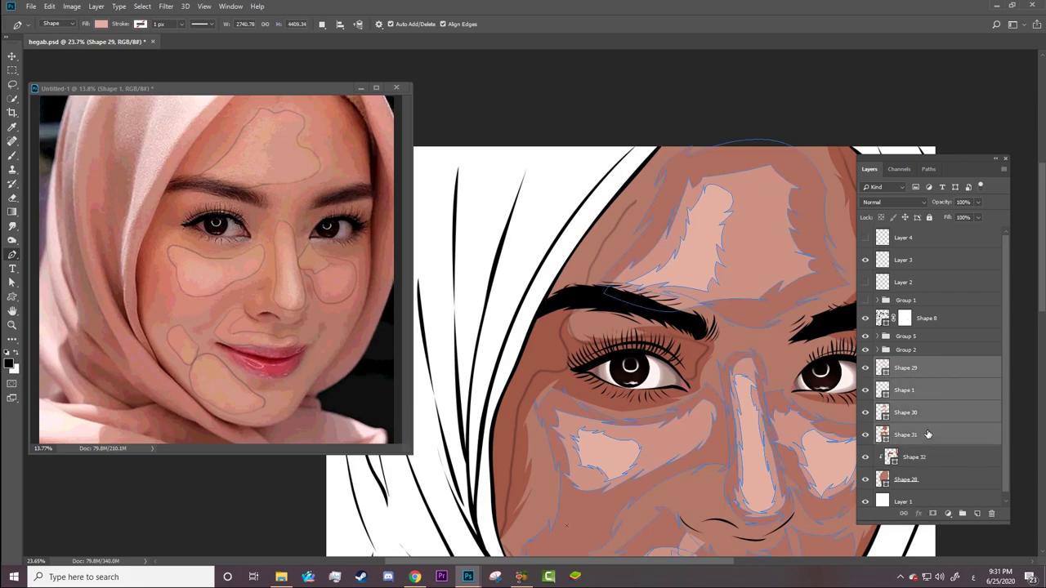
{"action": "double_click", "coordinate": [927, 434]}
{"action": "left_click", "coordinate": [692, 132]}
Clip Shape 29 through Shape 32 to the Shape 28 skin layer with Create Clipping Mask.
{"action": "left_click", "coordinate": [924, 370]}
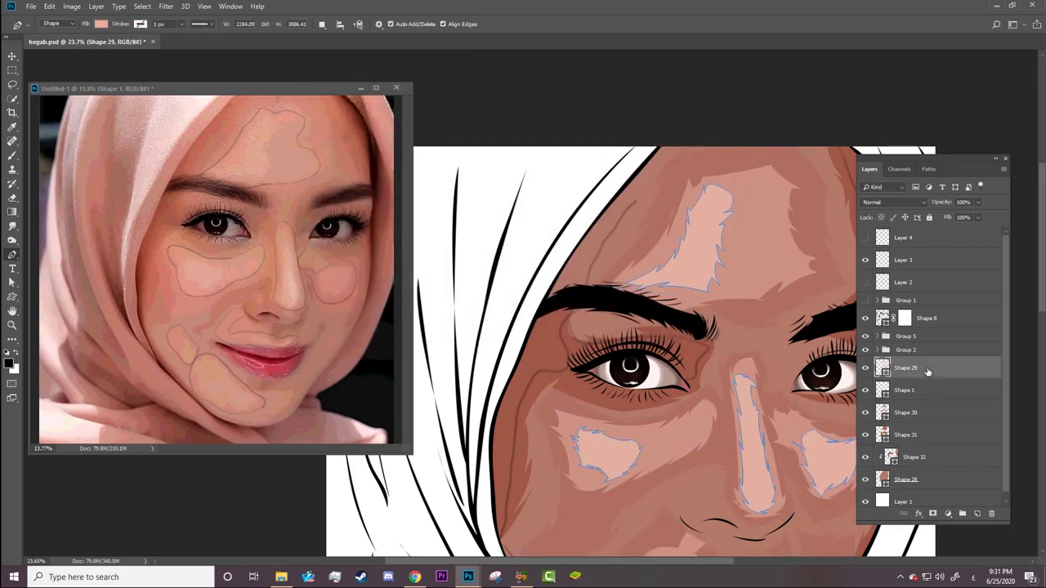
{"action": "left_click", "coordinate": [924, 437], "text": "shift"}
{"action": "right_click", "coordinate": [924, 437]}
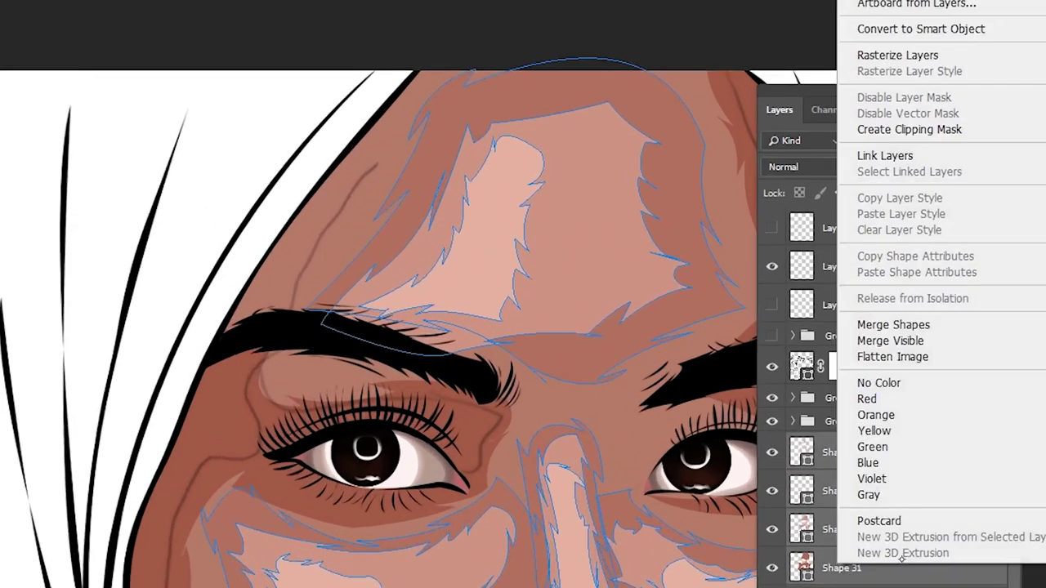
{"action": "left_click", "coordinate": [910, 129]}
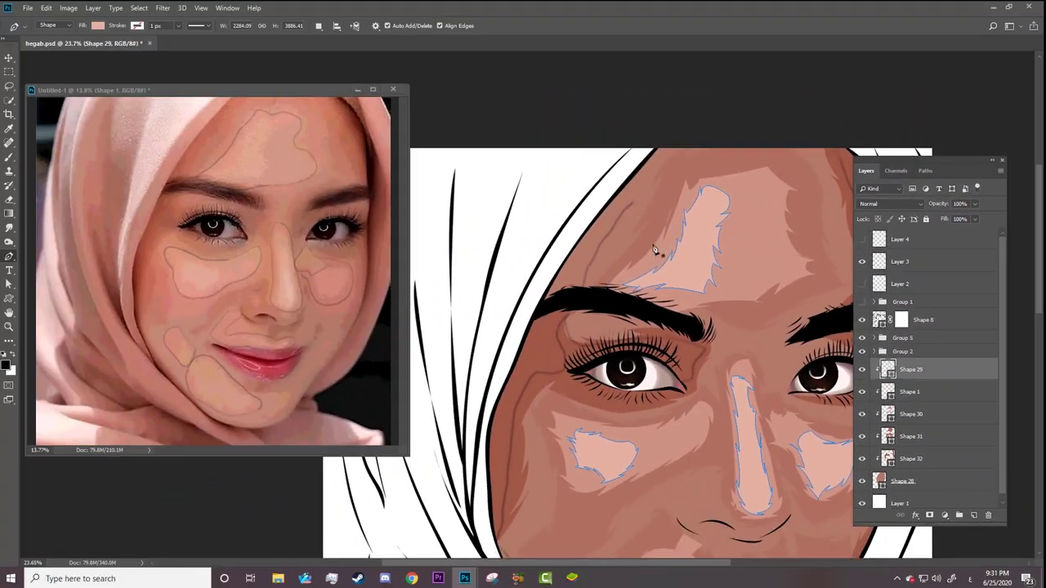
{"action": "left_click", "coordinate": [862, 303]}
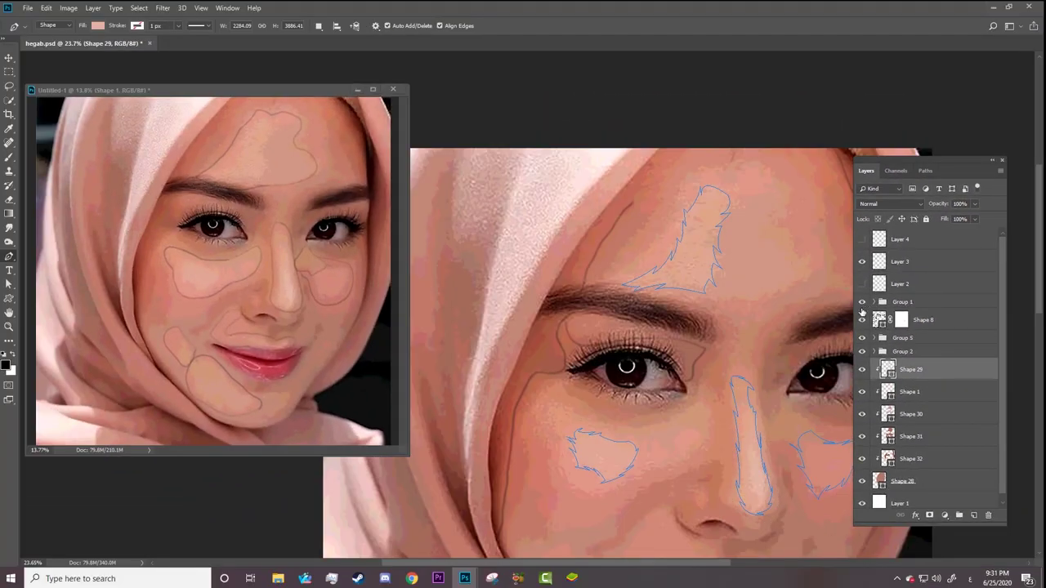
{"action": "left_click", "coordinate": [862, 302]}
Pen-trace Shape 33 from the forehead down the hijab edge past the brow to beside the eye.
{"action": "left_click", "coordinate": [651, 157]}
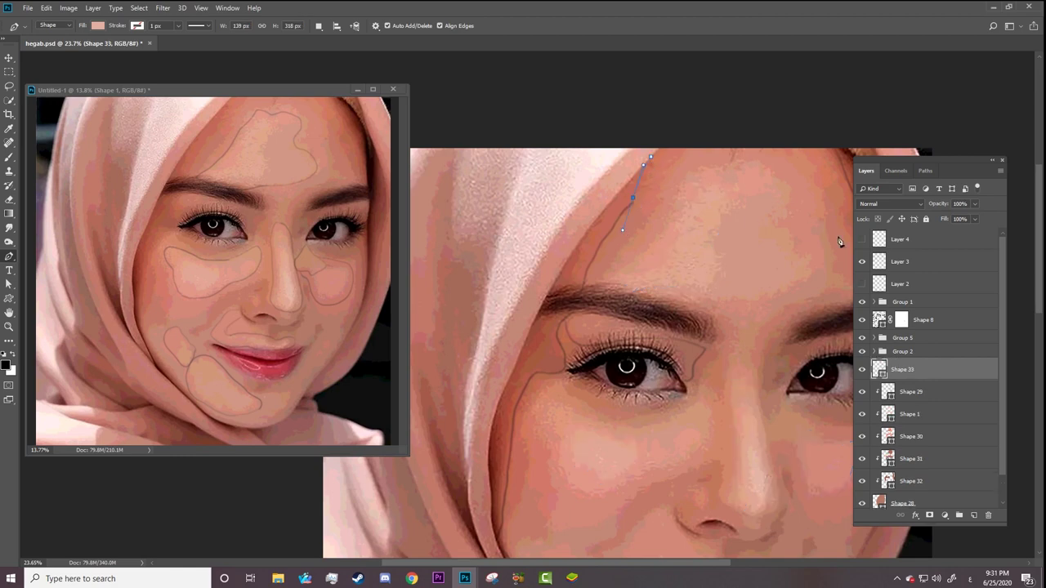
{"action": "left_click", "coordinate": [633, 197], "text": "alt"}
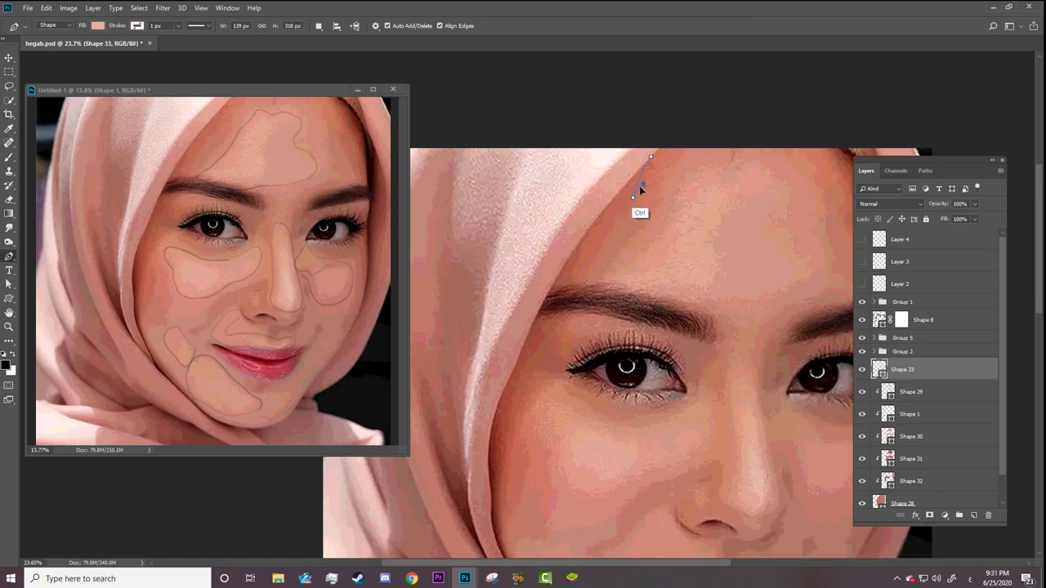
{"action": "left_click_drag", "start_coordinate": [613, 227], "coordinate": [593, 249]}
{"action": "left_click", "coordinate": [615, 230], "text": "alt"}
{"action": "mouse_move", "coordinate": [603, 244]}
{"action": "left_mouse_down"}
{"action": "mouse_move", "coordinate": [570, 300]}
{"action": "mouse_move", "coordinate": [576, 294]}
{"action": "left_mouse_up"}
{"action": "left_click_drag", "start_coordinate": [558, 331], "coordinate": [549, 349]}
{"action": "right_click", "coordinate": [568, 363]}
{"action": "key", "text": "Escape"}
{"action": "left_click_drag", "start_coordinate": [566, 362], "coordinate": [563, 376]}
Continue Shape 33 down the cheek, close it back at the forehead start, and hide the photo.
{"action": "left_click_drag", "start_coordinate": [537, 377], "coordinate": [525, 383]}
{"action": "left_click_drag", "start_coordinate": [514, 418], "coordinate": [523, 414]}
{"action": "left_click_drag", "start_coordinate": [499, 478], "coordinate": [506, 488]}
{"action": "left_click_drag", "start_coordinate": [494, 535], "coordinate": [473, 507]}
{"action": "left_click_drag", "start_coordinate": [516, 239], "coordinate": [576, 179]}
{"action": "left_click", "coordinate": [651, 158]}
{"action": "left_click", "coordinate": [861, 302]}
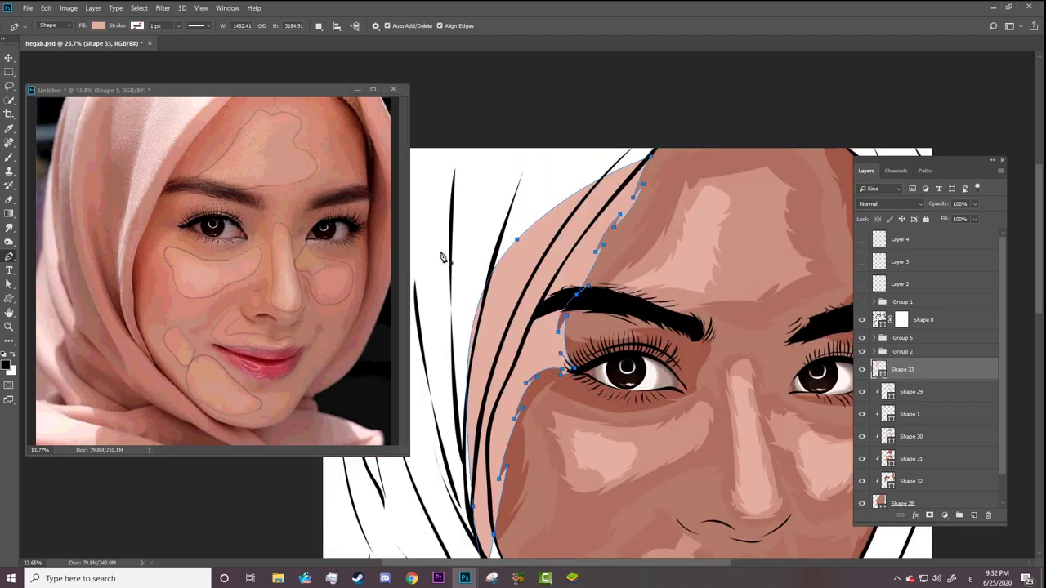
{"action": "right_click", "coordinate": [951, 377]}
Clip Shape 33 to the layer below and fill it with a darker skin tone sampled from the photo.
{"action": "left_click", "coordinate": [812, 320]}
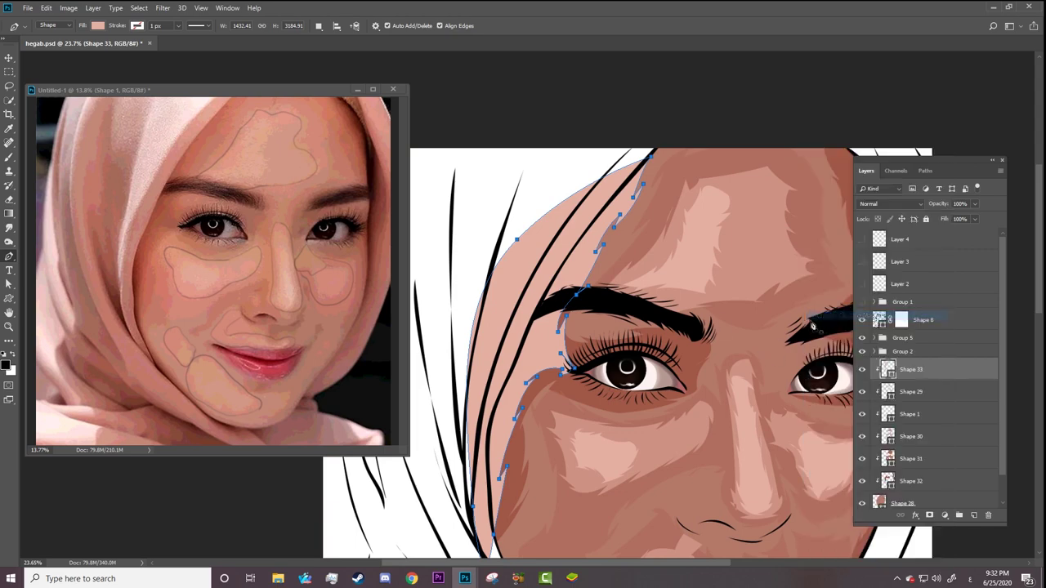
{"action": "left_click", "coordinate": [97, 25]}
{"action": "left_click", "coordinate": [149, 46]}
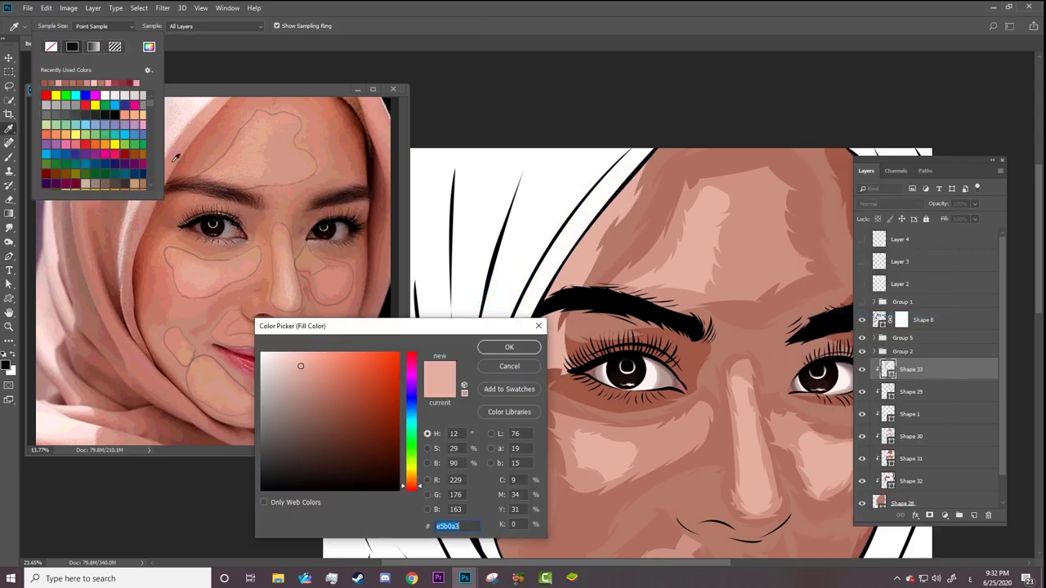
{"action": "left_click", "coordinate": [148, 259]}
{"action": "key", "text": "Return"}
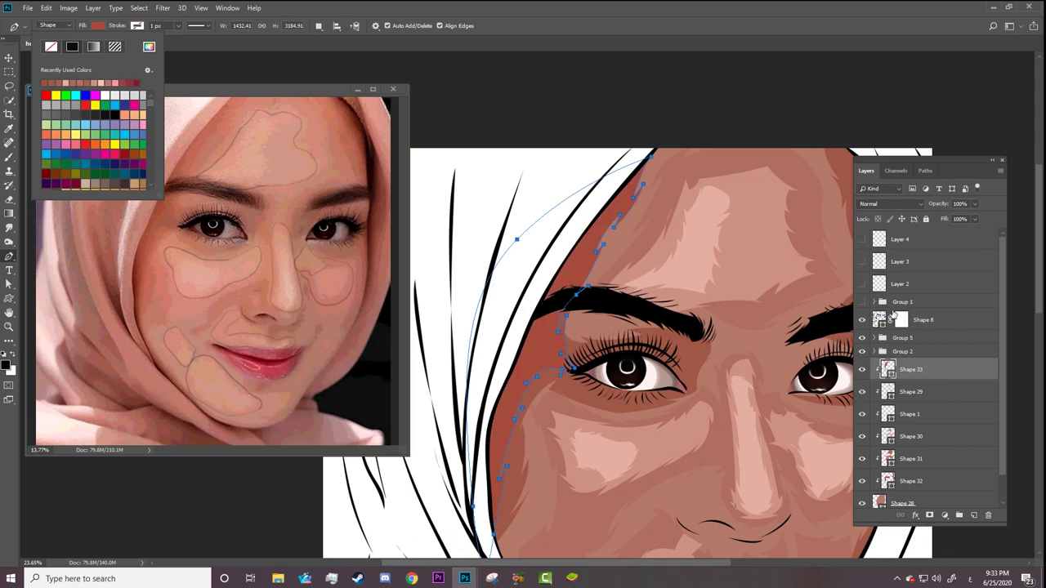
Show the reference photo and Layer 3's eye outline, and set the new path's combine mode.
{"action": "left_click", "coordinate": [861, 303]}
{"action": "left_click", "coordinate": [862, 262]}
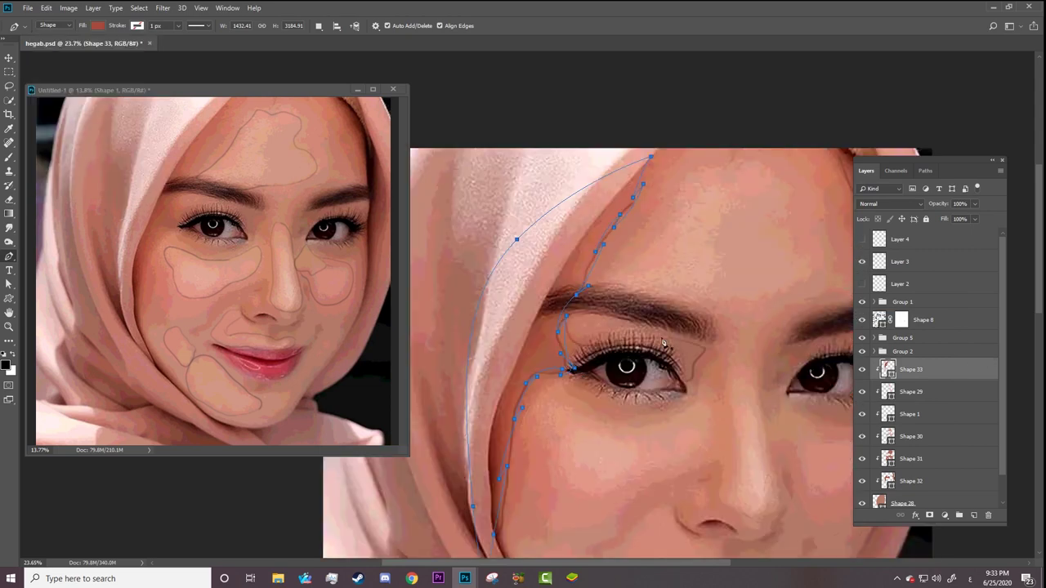
{"action": "left_click", "coordinate": [862, 239]}
{"action": "left_click", "coordinate": [320, 25]}
{"action": "left_click", "coordinate": [337, 66]}
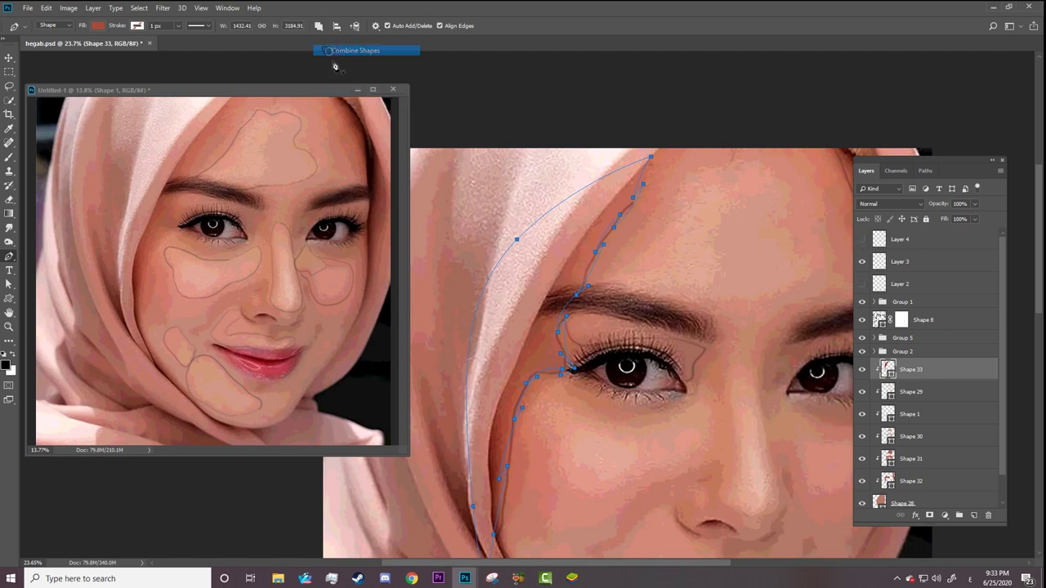
Trace the upper eyelid shadow from corner to corner and close the path.
{"action": "left_click", "coordinate": [575, 307]}
{"action": "key", "text": "ctrl"}
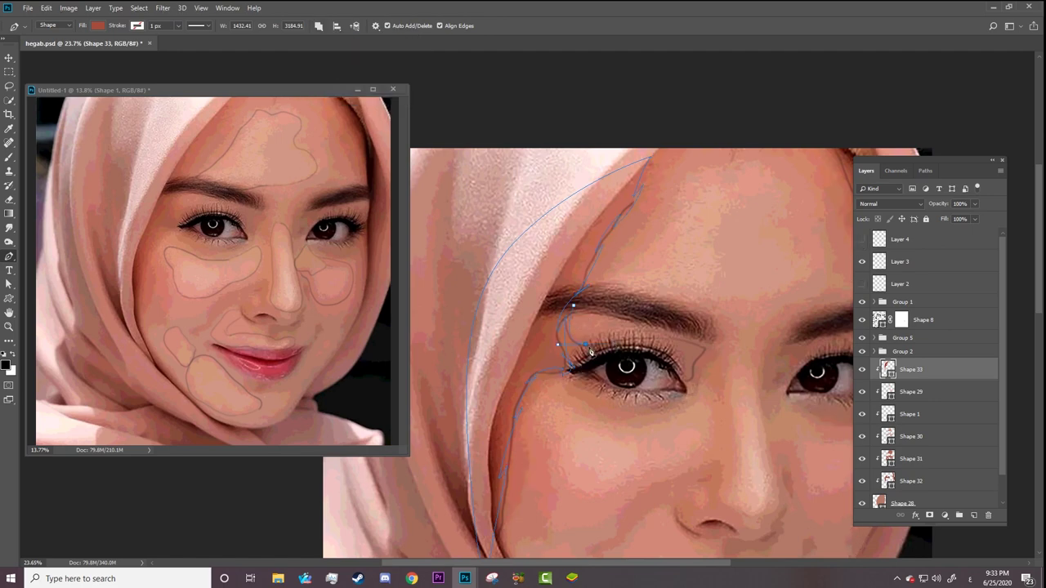
{"action": "left_click", "coordinate": [549, 358]}
{"action": "left_click", "coordinate": [598, 342]}
{"action": "left_click", "coordinate": [701, 334]}
{"action": "left_click", "coordinate": [706, 349]}
{"action": "left_click_drag", "start_coordinate": [685, 383], "coordinate": [663, 382]}
{"action": "left_click", "coordinate": [577, 371]}
Start a new shadow path on the lower cheek with its first two points.
{"action": "left_click", "coordinate": [574, 309], "text": "ctrl"}
{"action": "scroll", "coordinate": [851, 363], "scroll_direction": "down", "scroll_amount": 3}
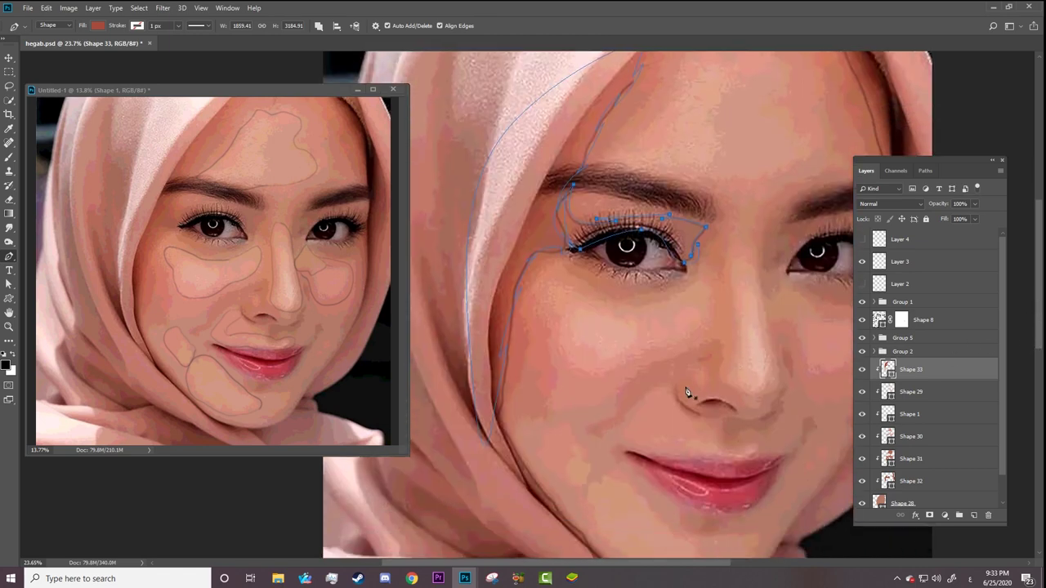
{"action": "left_click", "coordinate": [585, 430]}
{"action": "left_click", "coordinate": [612, 418]}
Curve the cheek shadow path and extend it up toward the nose.
{"action": "right_click", "coordinate": [612, 415]}
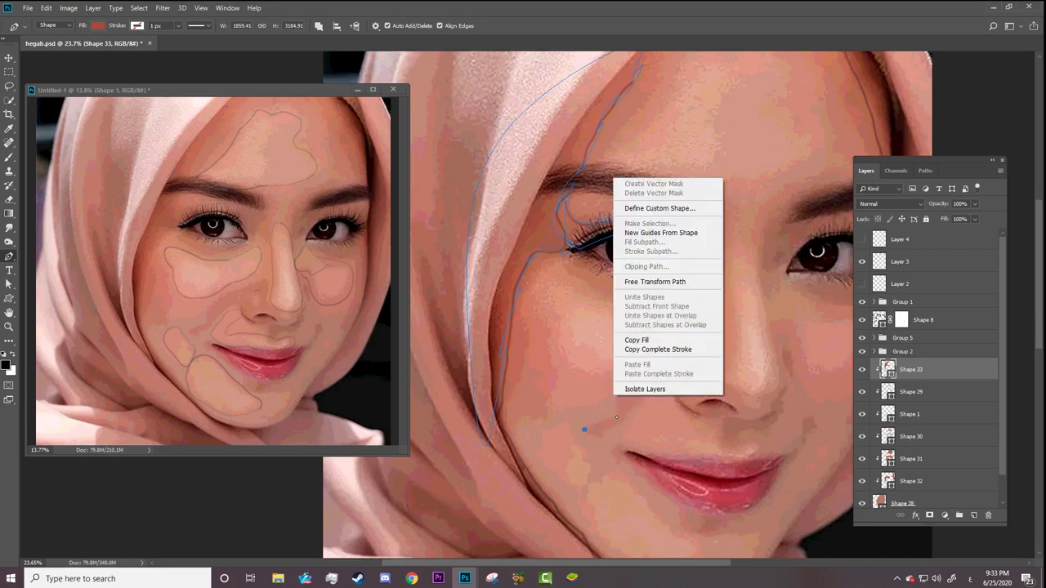
{"action": "key", "text": "Escape"}
{"action": "mouse_move", "coordinate": [612, 418]}
{"action": "left_mouse_down"}
{"action": "mouse_move", "coordinate": [597, 418]}
{"action": "mouse_move", "coordinate": [612, 426]}
{"action": "left_mouse_up"}
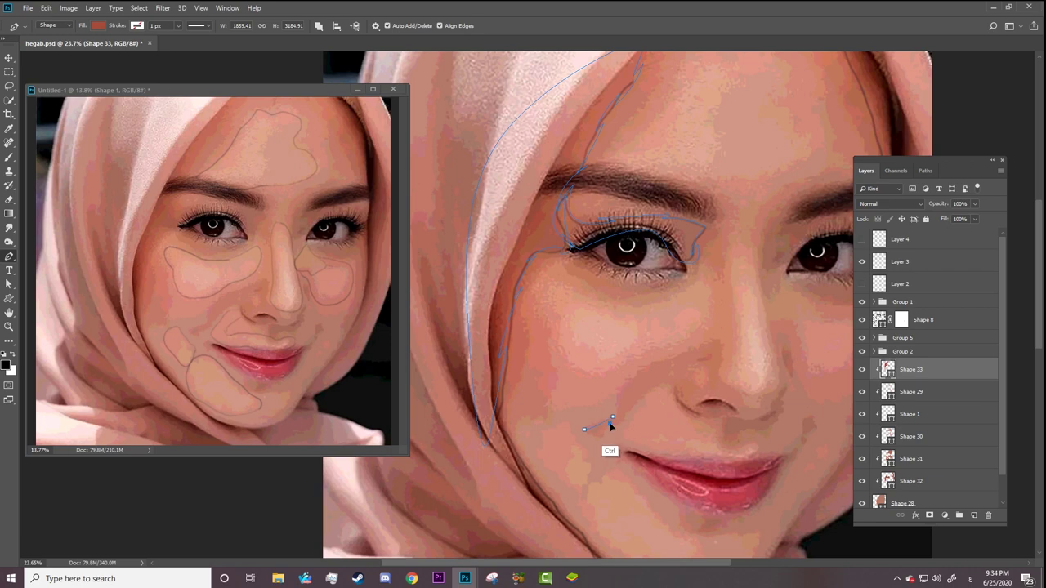
{"action": "left_click", "coordinate": [619, 396]}
{"action": "left_click_drag", "start_coordinate": [651, 364], "coordinate": [732, 335]}
Zoom in on the nose and continue the path down the nose side around the nostril.
{"action": "key", "text": "z"}
{"action": "left_click_drag", "start_coordinate": [735, 400], "coordinate": [795, 398]}
{"action": "left_click", "coordinate": [757, 406]}
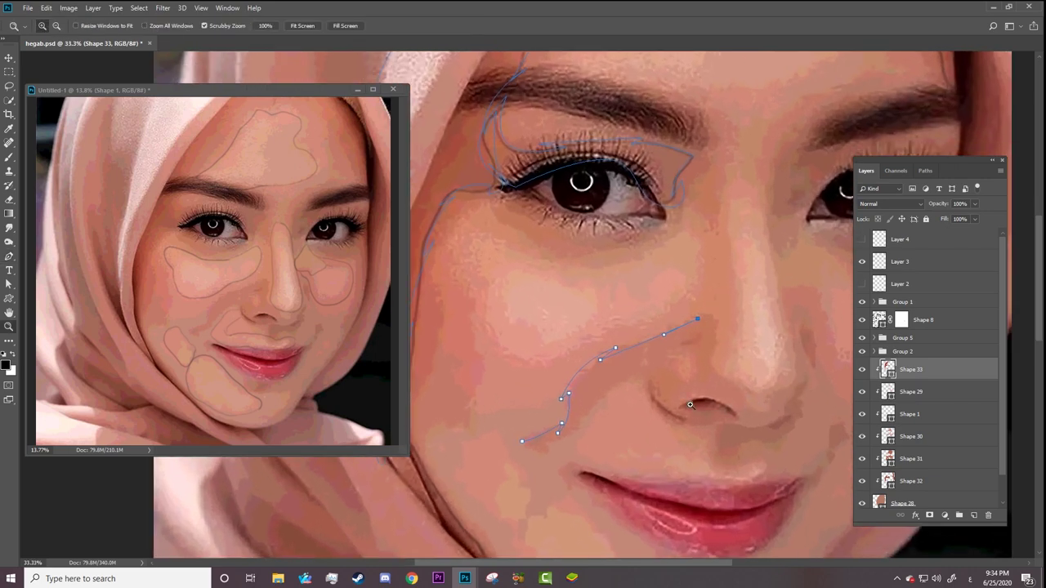
{"action": "key", "text": "p"}
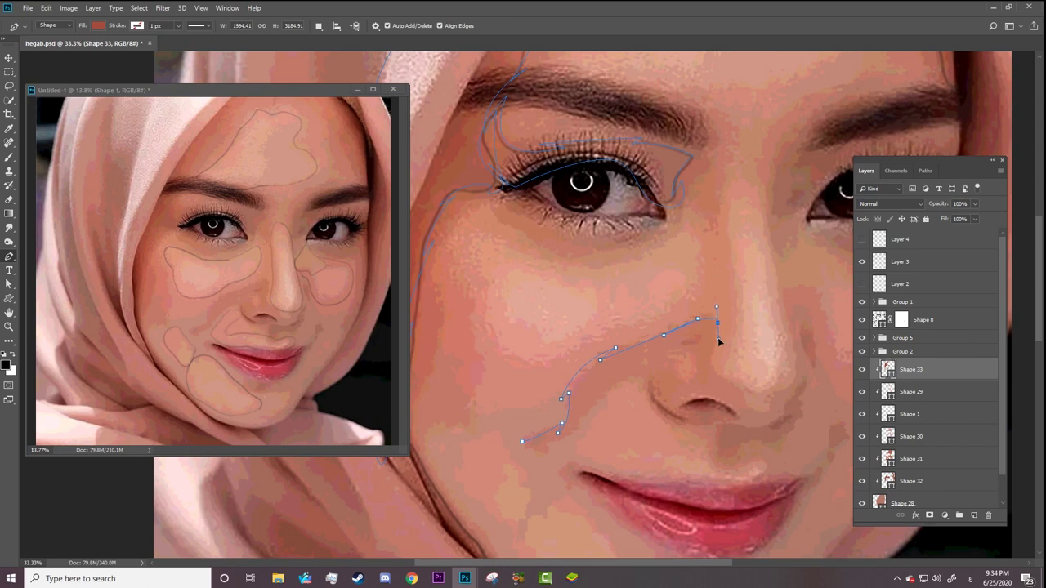
{"action": "left_click", "coordinate": [716, 323]}
{"action": "left_click_drag", "start_coordinate": [712, 365], "coordinate": [731, 385]}
{"action": "left_click", "coordinate": [731, 386], "text": "alt"}
{"action": "left_click_drag", "start_coordinate": [747, 407], "coordinate": [755, 429]}
Carry the path under the nostril, past the nose and up its far side.
{"action": "left_click", "coordinate": [769, 408]}
{"action": "mouse_move", "coordinate": [782, 393]}
{"action": "left_mouse_down"}
{"action": "mouse_move", "coordinate": [755, 439]}
{"action": "mouse_move", "coordinate": [759, 428]}
{"action": "left_mouse_up"}
{"action": "right_click", "coordinate": [761, 417]}
{"action": "mouse_move", "coordinate": [793, 382]}
{"action": "left_mouse_down"}
{"action": "mouse_move", "coordinate": [804, 361]}
{"action": "mouse_move", "coordinate": [795, 392]}
{"action": "left_mouse_up"}
{"action": "left_click", "coordinate": [791, 321]}
{"action": "key", "text": "alt+z"}
{"action": "key", "text": "alt+z"}
{"action": "left_click_drag", "start_coordinate": [791, 310], "coordinate": [783, 301]}
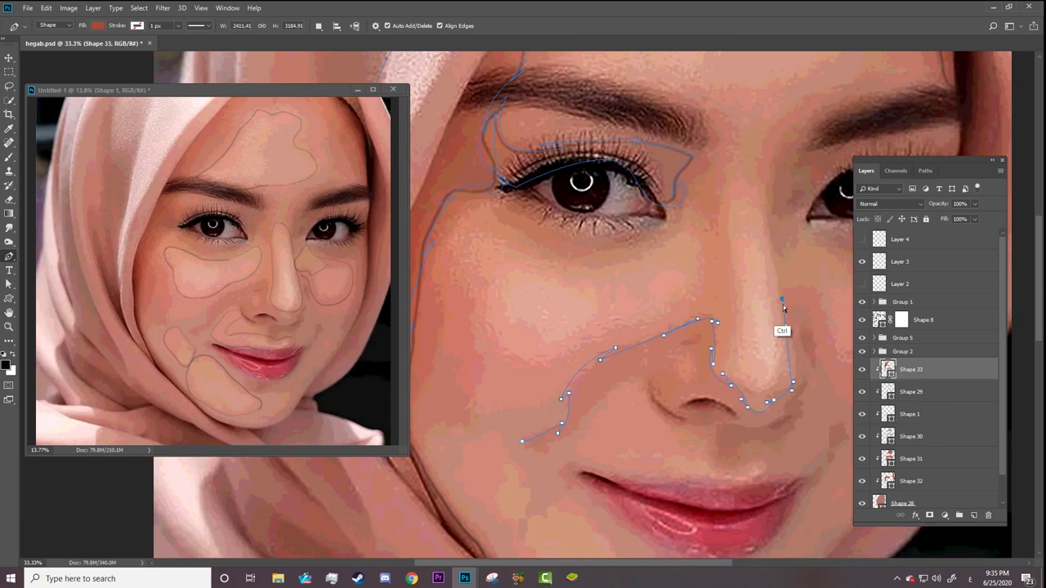
{"action": "left_click", "coordinate": [800, 347], "text": "ctrl"}
Adjust the nose-bridge top point and reshape the curves around the nose.
{"action": "right_click", "coordinate": [785, 290]}
{"action": "key", "text": "Escape"}
{"action": "left_click_drag", "start_coordinate": [800, 414], "coordinate": [811, 387]}
{"action": "left_click", "coordinate": [799, 366]}
{"action": "mouse_move", "coordinate": [782, 417]}
{"action": "left_mouse_down"}
{"action": "mouse_move", "coordinate": [782, 406]}
{"action": "mouse_move", "coordinate": [764, 433]}
{"action": "left_mouse_up"}
Smooth the curves under the nostril and on the cheek, then close the cheek-and-nose shadow.
{"action": "left_click_drag", "start_coordinate": [683, 427], "coordinate": [731, 434]}
{"action": "mouse_move", "coordinate": [642, 347]}
{"action": "left_mouse_down"}
{"action": "mouse_move", "coordinate": [653, 398]}
{"action": "mouse_move", "coordinate": [630, 369]}
{"action": "left_mouse_up"}
{"action": "mouse_move", "coordinate": [594, 405]}
{"action": "left_mouse_down"}
{"action": "mouse_move", "coordinate": [576, 433]}
{"action": "mouse_move", "coordinate": [586, 421]}
{"action": "left_mouse_up"}
{"action": "left_click", "coordinate": [556, 433]}
{"action": "left_click", "coordinate": [523, 441]}
{"action": "left_click", "coordinate": [523, 442], "text": "alt"}
Pan down to the jaw and briefly compare with the line-art view.
{"action": "scroll", "coordinate": [716, 552], "scroll_direction": "down", "scroll_amount": 3}
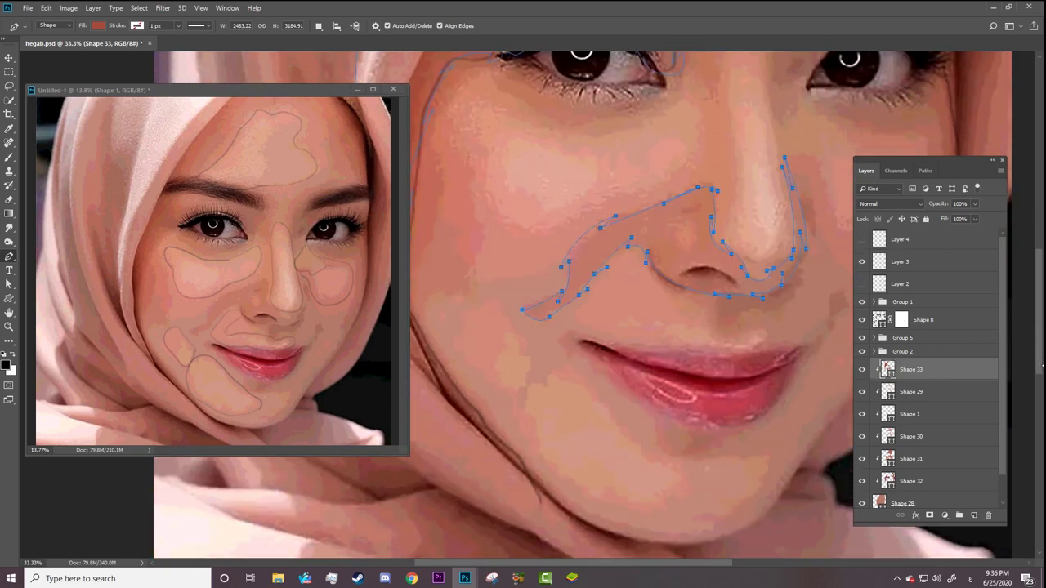
{"action": "scroll", "coordinate": [716, 552], "scroll_direction": "down", "scroll_amount": 2}
{"action": "left_click_drag", "start_coordinate": [710, 564], "coordinate": [682, 554]}
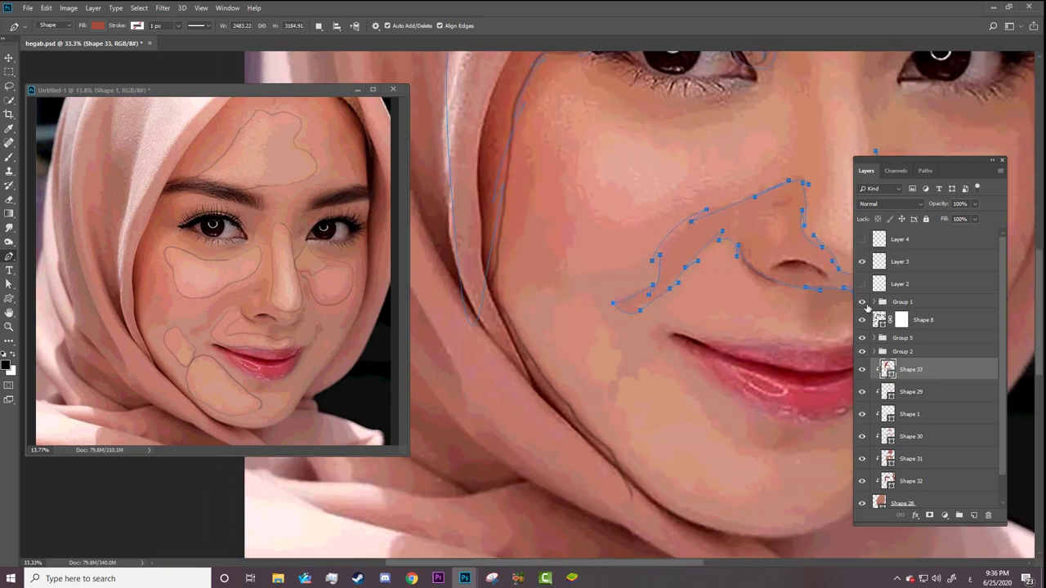
{"action": "left_click", "coordinate": [862, 302]}
Draw a closed jawline shadow shape as Shape 34, then hide the reference photo.
{"action": "left_click", "coordinate": [489, 297]}
{"action": "left_click_drag", "start_coordinate": [561, 397], "coordinate": [600, 444]}
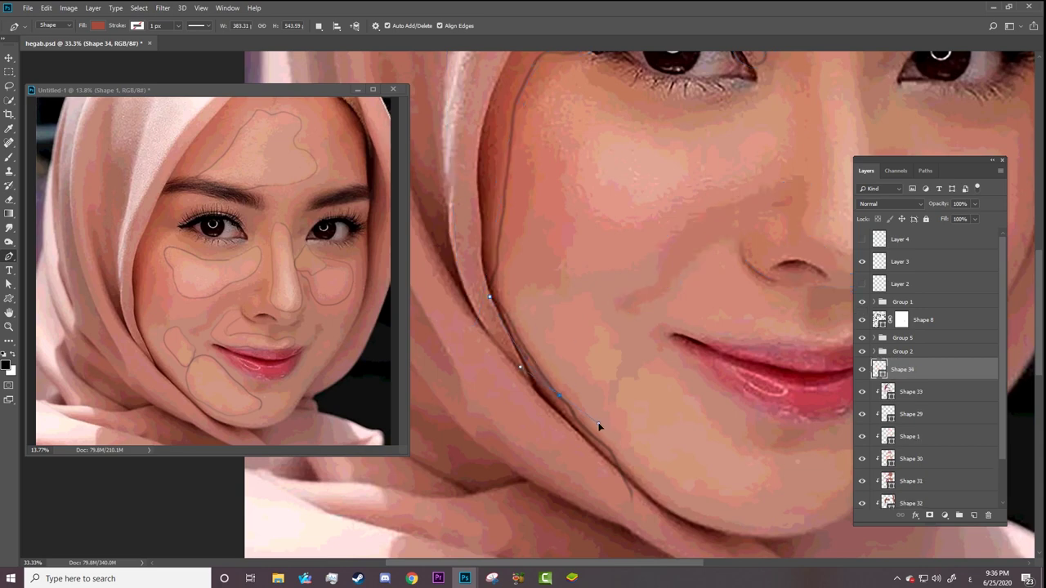
{"action": "left_click", "coordinate": [558, 394], "text": "alt"}
{"action": "left_click_drag", "start_coordinate": [585, 435], "coordinate": [608, 449]}
{"action": "left_click_drag", "start_coordinate": [631, 489], "coordinate": [594, 489]}
{"action": "left_click_drag", "start_coordinate": [489, 297], "coordinate": [480, 316]}
{"action": "left_click", "coordinate": [862, 302]}
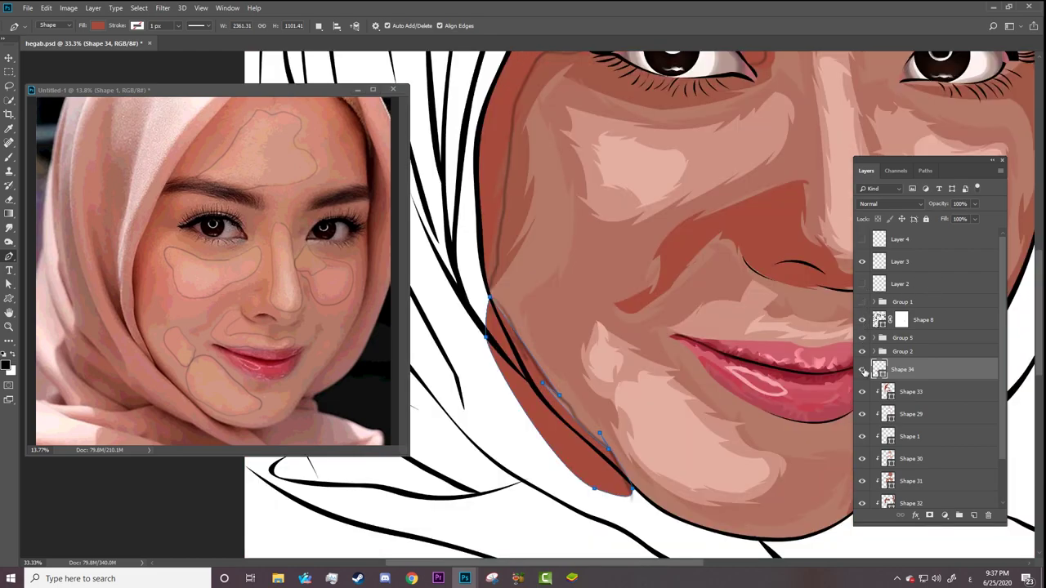
Undo the accidental Merge Visible and clip Shape 34 to the layer below.
{"action": "right_click", "coordinate": [902, 392]}
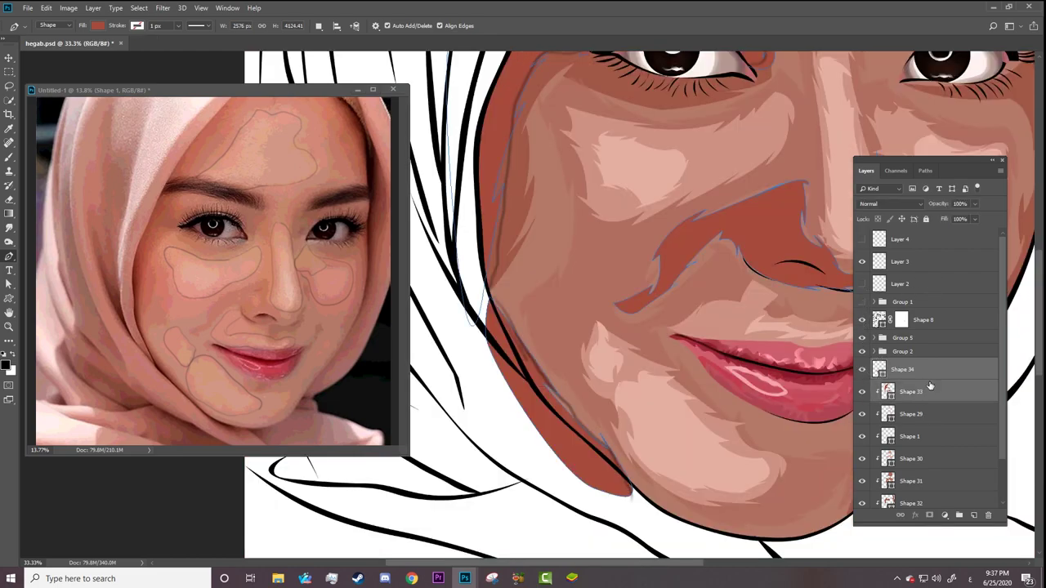
{"action": "left_click", "coordinate": [833, 434]}
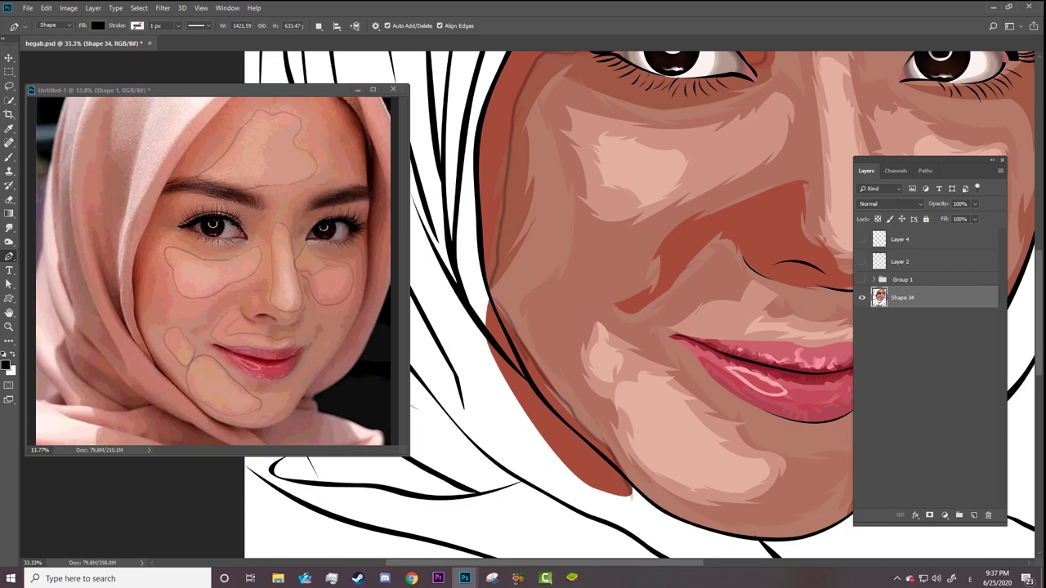
{"action": "key", "text": "ctrl+z"}
{"action": "right_click", "coordinate": [936, 369]}
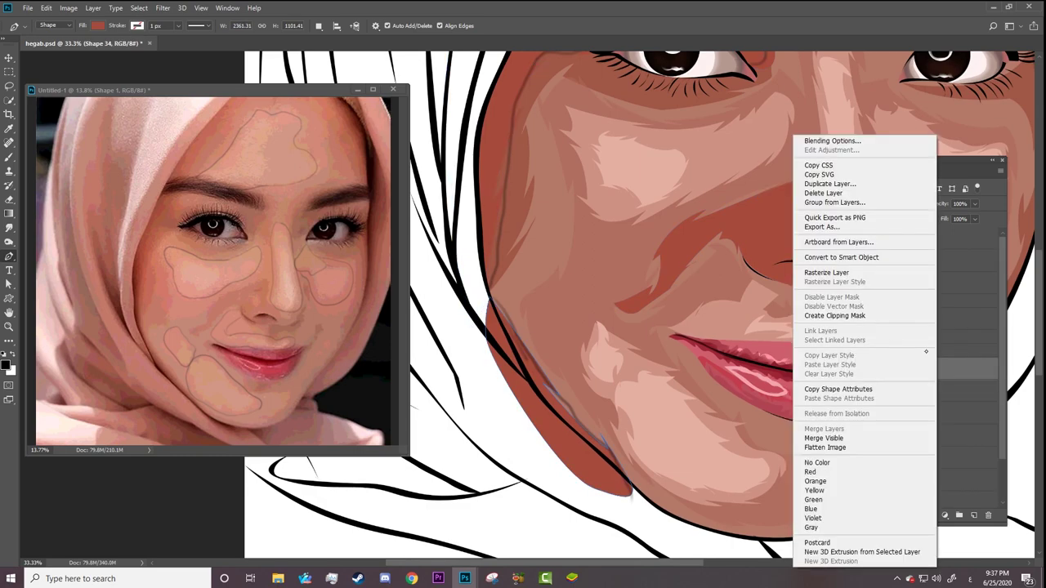
{"action": "left_click", "coordinate": [850, 317]}
Merge Shape 33 and Shape 34 into Shape 35 and toggle its visibility to check it.
{"action": "left_click", "coordinate": [911, 391], "text": "shift"}
{"action": "right_click", "coordinate": [920, 391]}
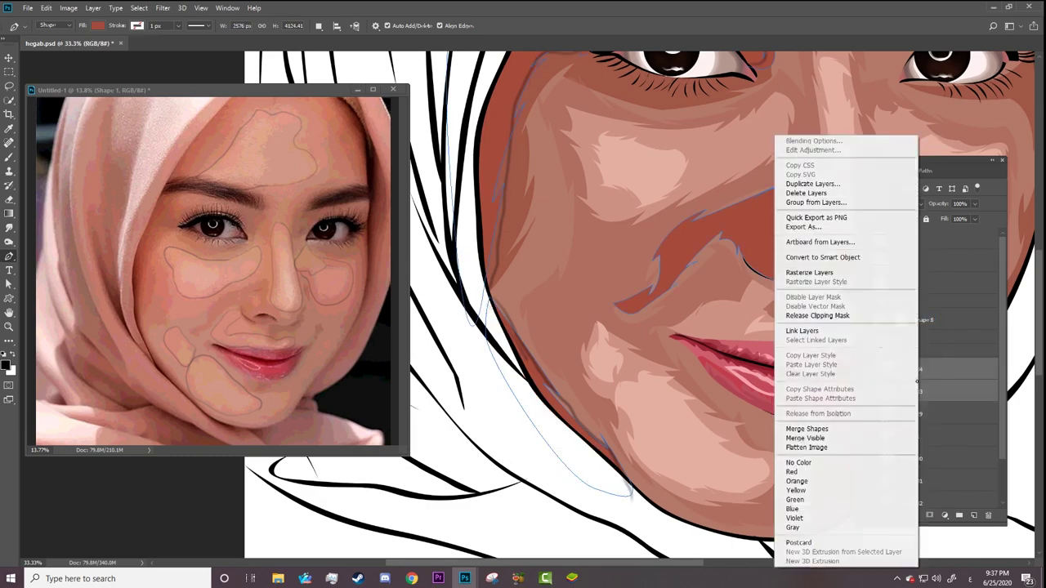
{"action": "left_click", "coordinate": [817, 429]}
{"action": "left_click", "coordinate": [862, 369]}
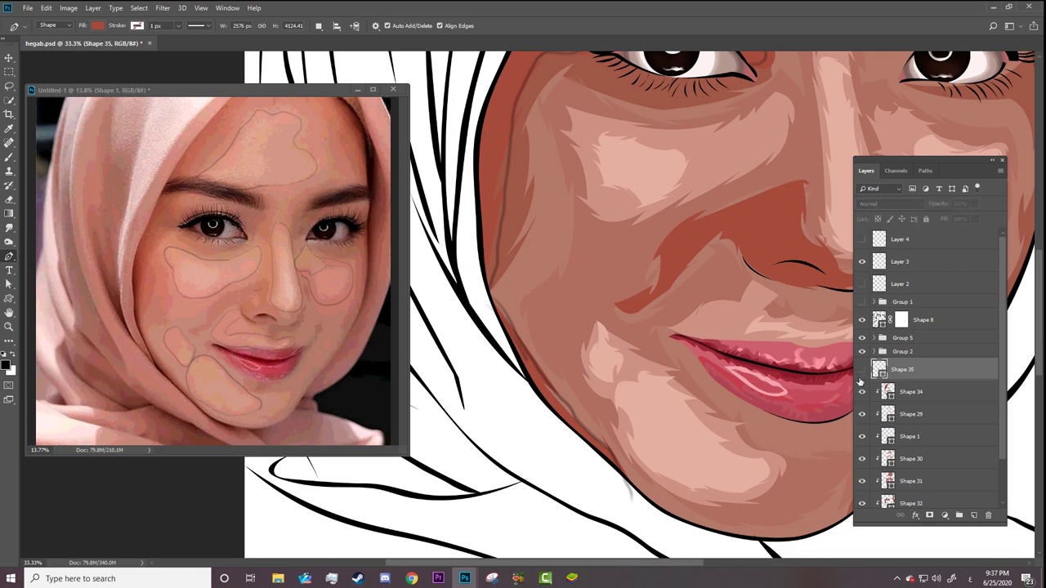
{"action": "left_click", "coordinate": [861, 369]}
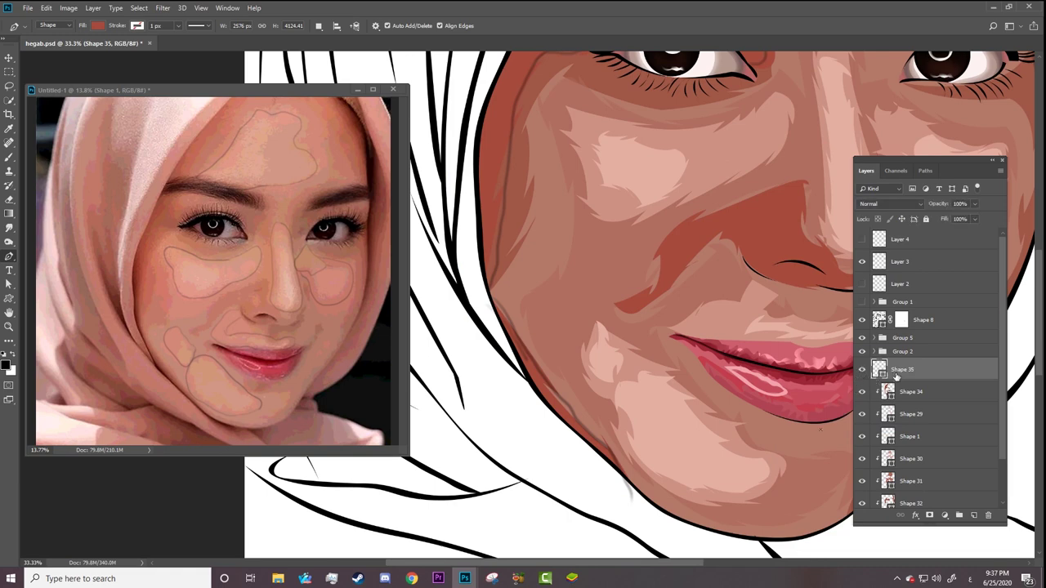
Clip Shape 35 to the layer below and select Shape 34.
{"action": "right_click", "coordinate": [896, 373]}
{"action": "left_click", "coordinate": [842, 316]}
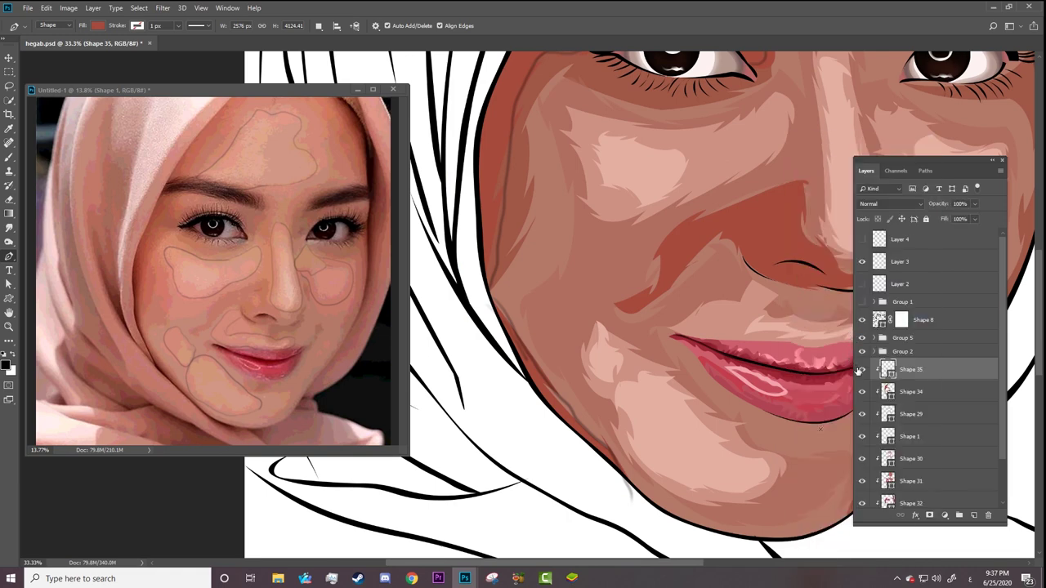
{"action": "left_click", "coordinate": [864, 394]}
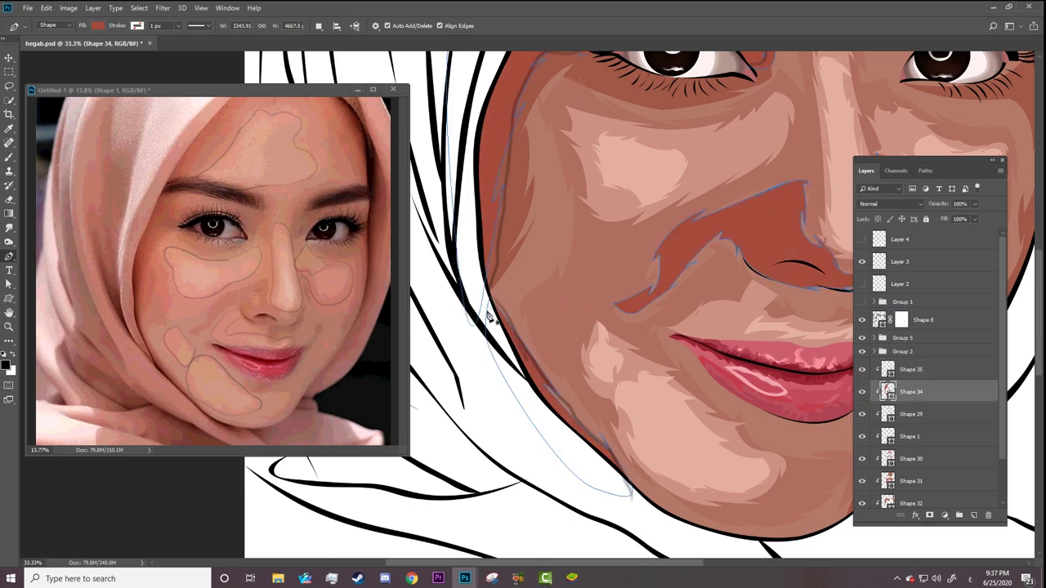
{"action": "key", "text": "z"}
{"action": "left_click_drag", "start_coordinate": [555, 358], "coordinate": [526, 377]}
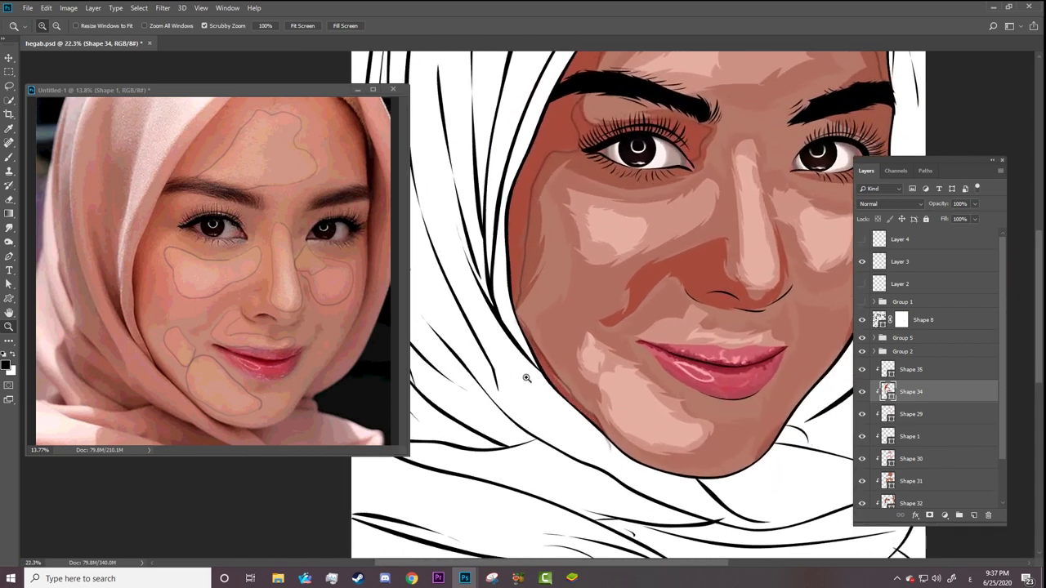
{"action": "left_click_drag", "start_coordinate": [744, 308], "coordinate": [703, 309]}
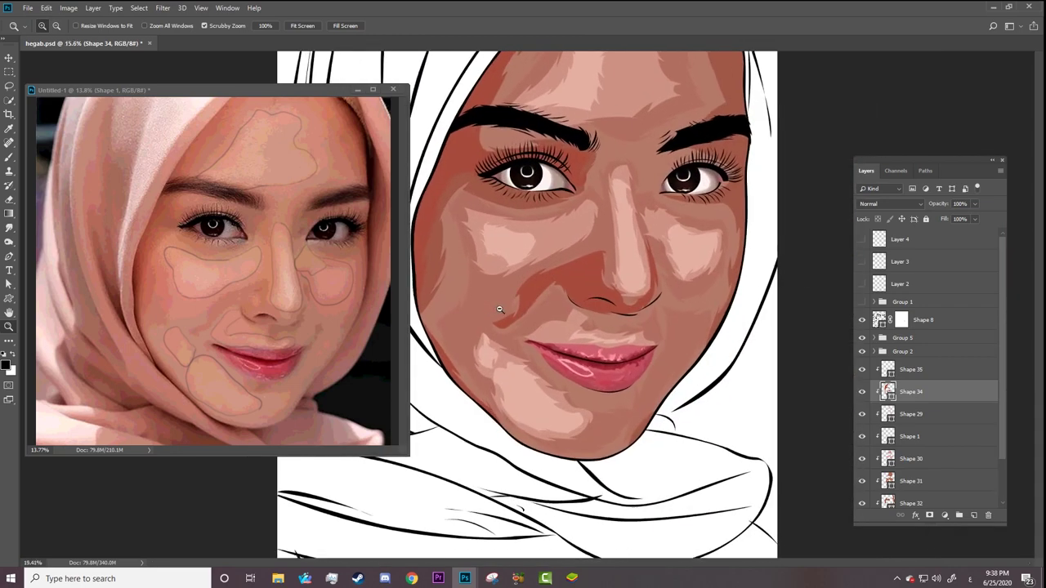
{"action": "mouse_move", "coordinate": [477, 304]}
{"action": "left_mouse_down"}
{"action": "mouse_move", "coordinate": [476, 316]}
{"action": "mouse_move", "coordinate": [476, 282]}
{"action": "mouse_move", "coordinate": [723, 334]}
{"action": "left_mouse_up"}
{"action": "left_click", "coordinate": [889, 416]}
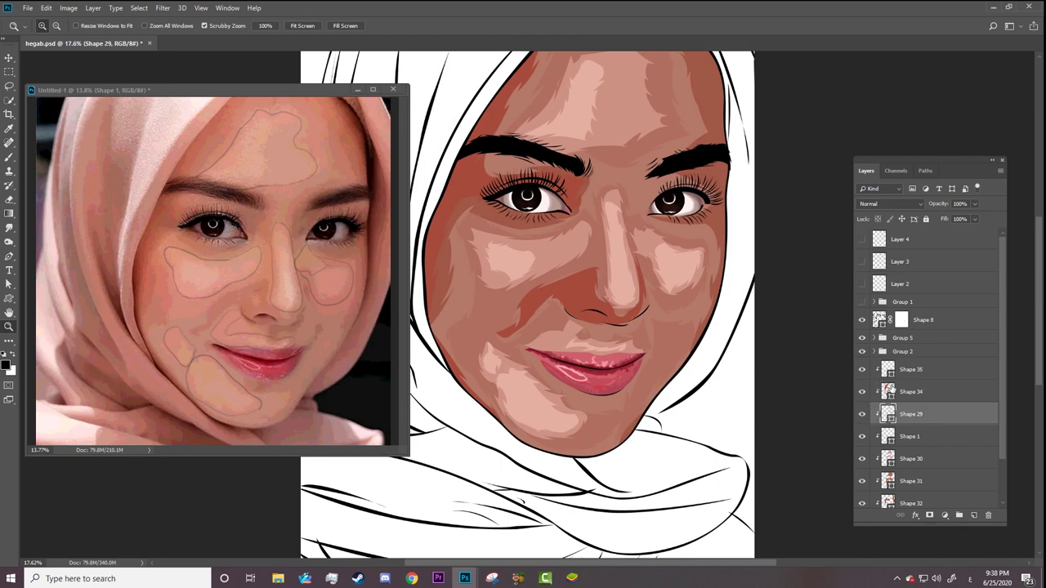
{"action": "left_click", "coordinate": [887, 392]}
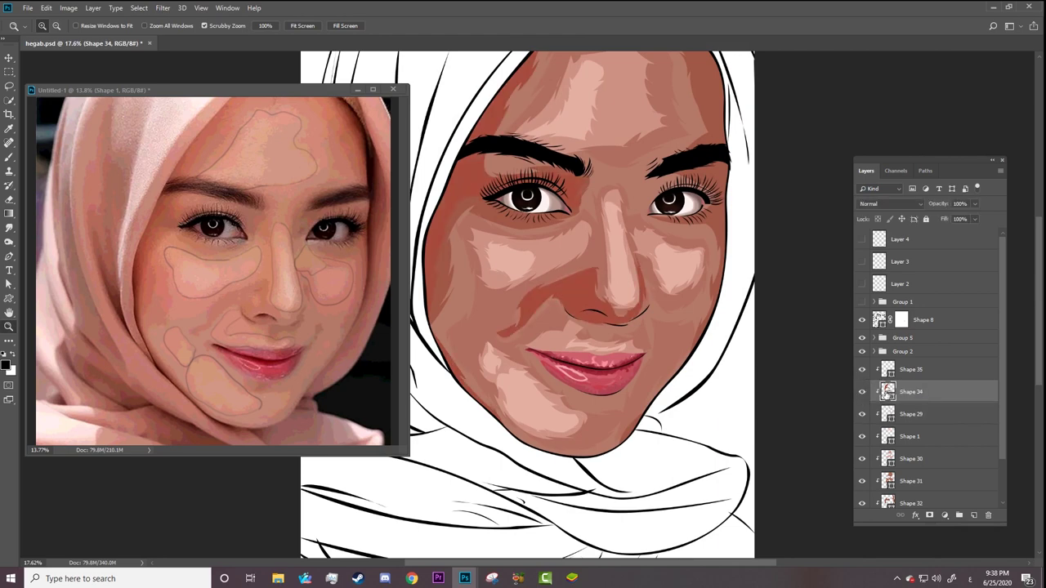
{"action": "left_click", "coordinate": [891, 418]}
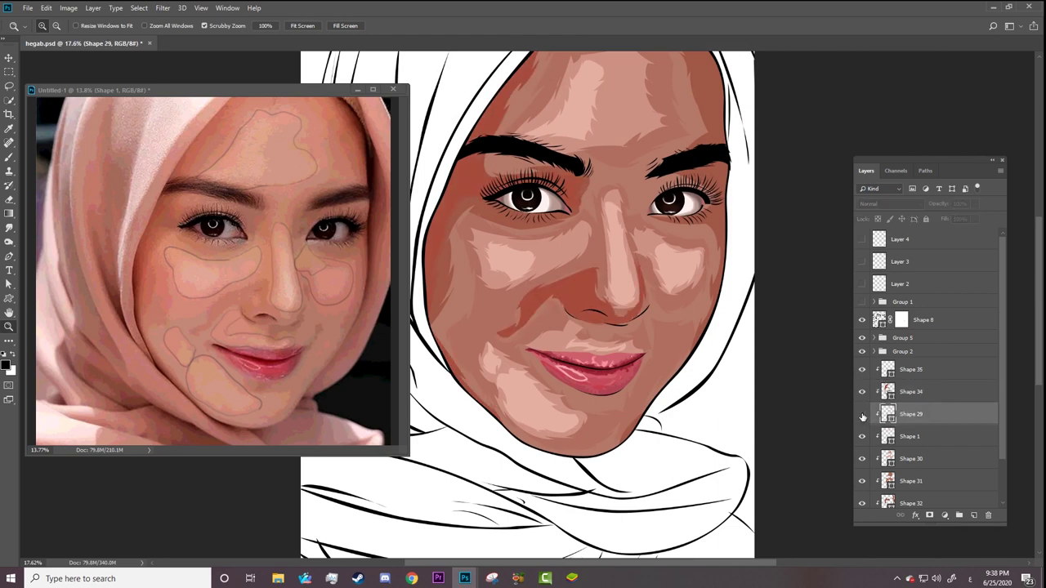
{"action": "left_click", "coordinate": [862, 417]}
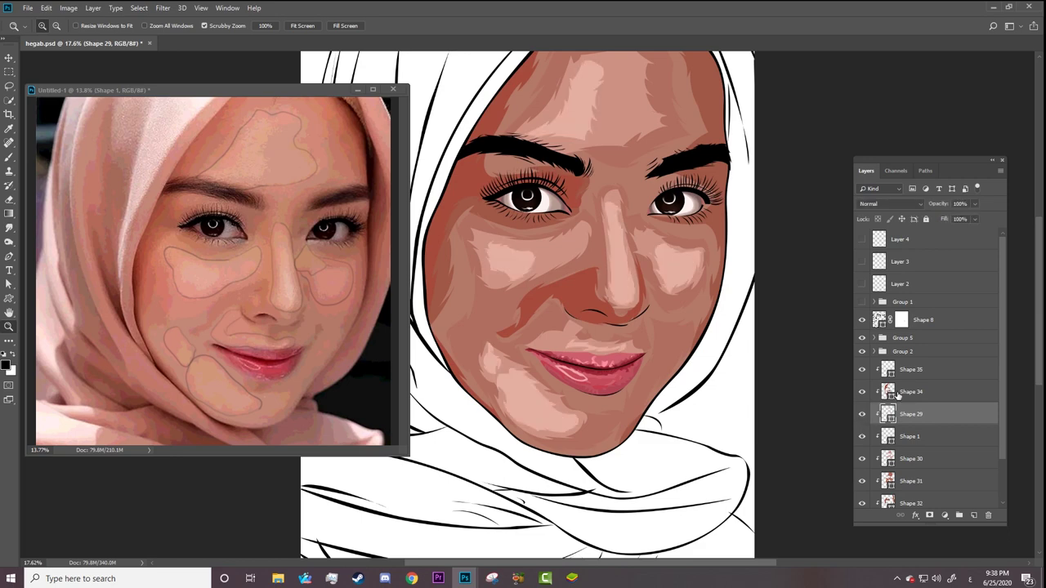
{"action": "left_click", "coordinate": [890, 437]}
Select Shape 32 and change its fill to the lighter brown af6251.
{"action": "key", "text": "a"}
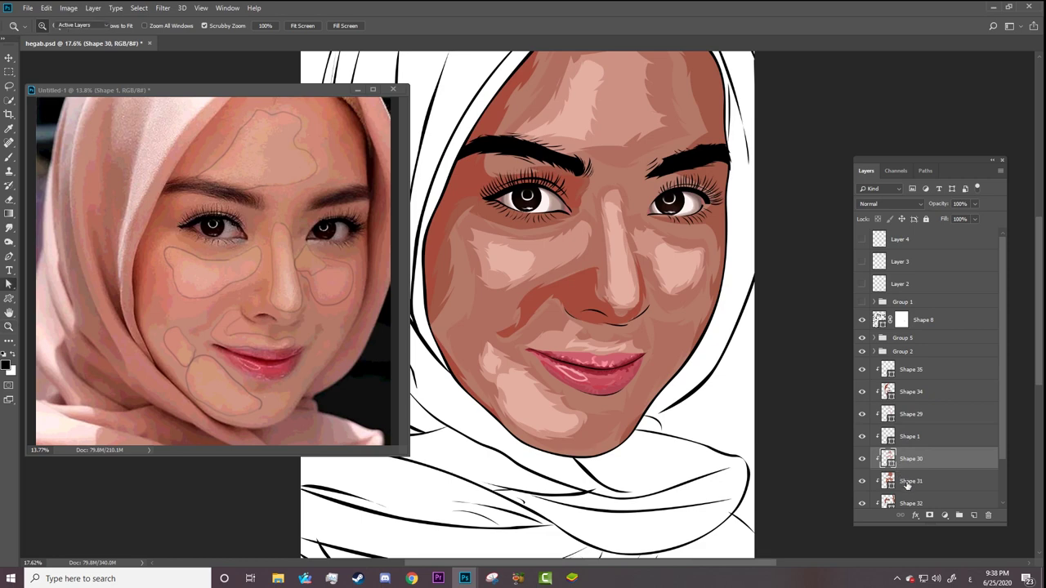
{"action": "left_click", "coordinate": [902, 439]}
{"action": "left_click", "coordinate": [909, 460]}
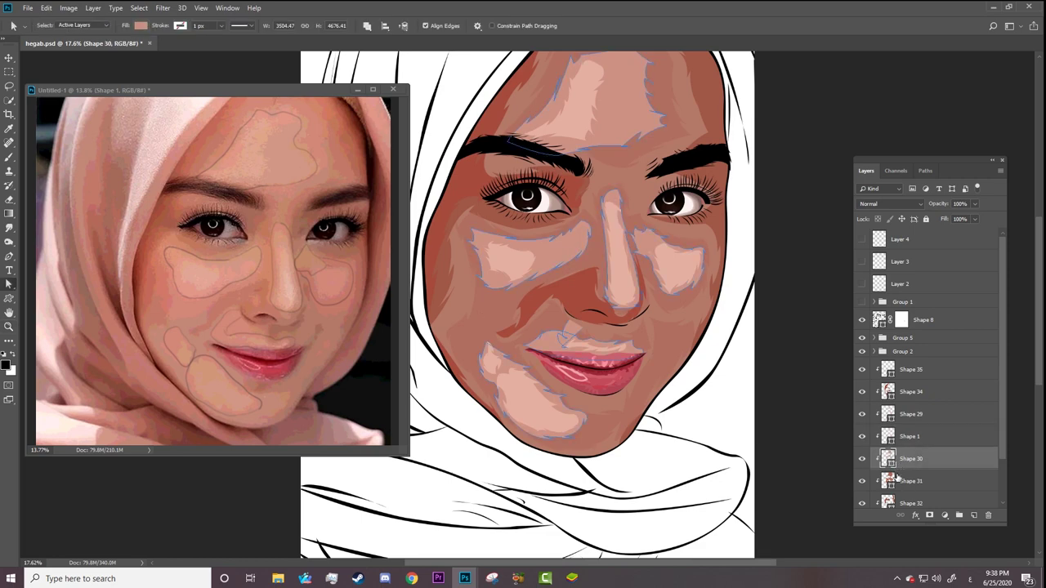
{"action": "left_click", "coordinate": [900, 486]}
{"action": "left_click", "coordinate": [895, 503]}
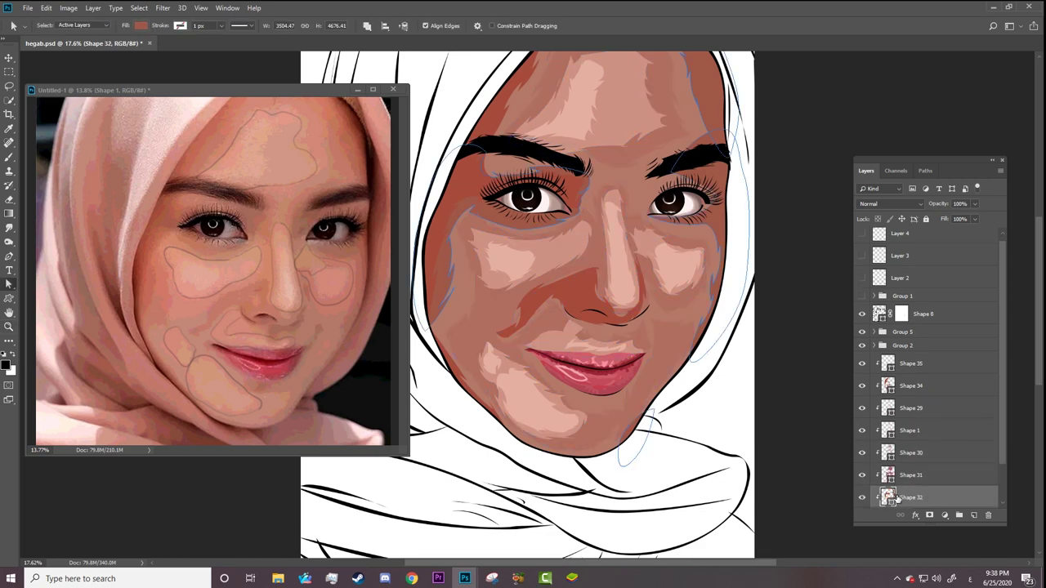
{"action": "left_click", "coordinate": [142, 25]}
{"action": "left_click", "coordinate": [191, 46]}
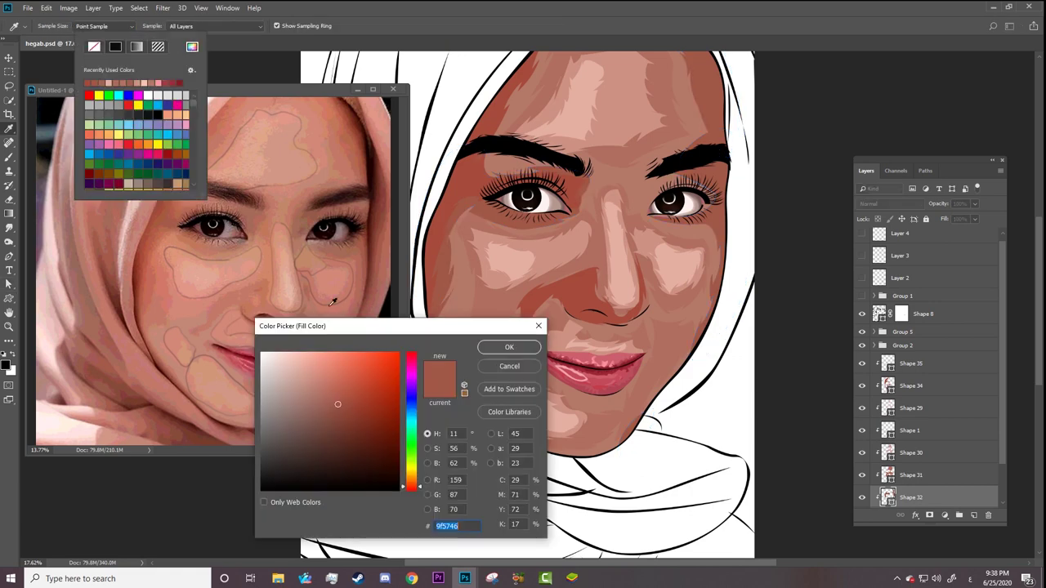
{"action": "left_click", "coordinate": [334, 397]}
{"action": "left_click", "coordinate": [507, 348]}
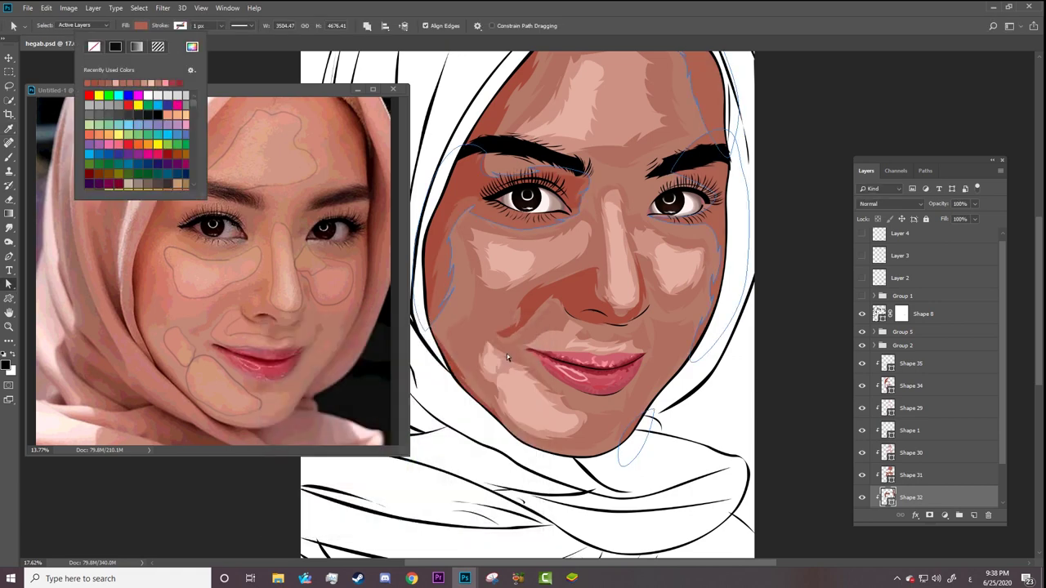
{"action": "left_click", "coordinate": [995, 445]}
Recolour the Shape 34 shadow fill to brown #a25548.
{"action": "scroll", "coordinate": [940, 392], "scroll_direction": "down", "scroll_amount": 2}
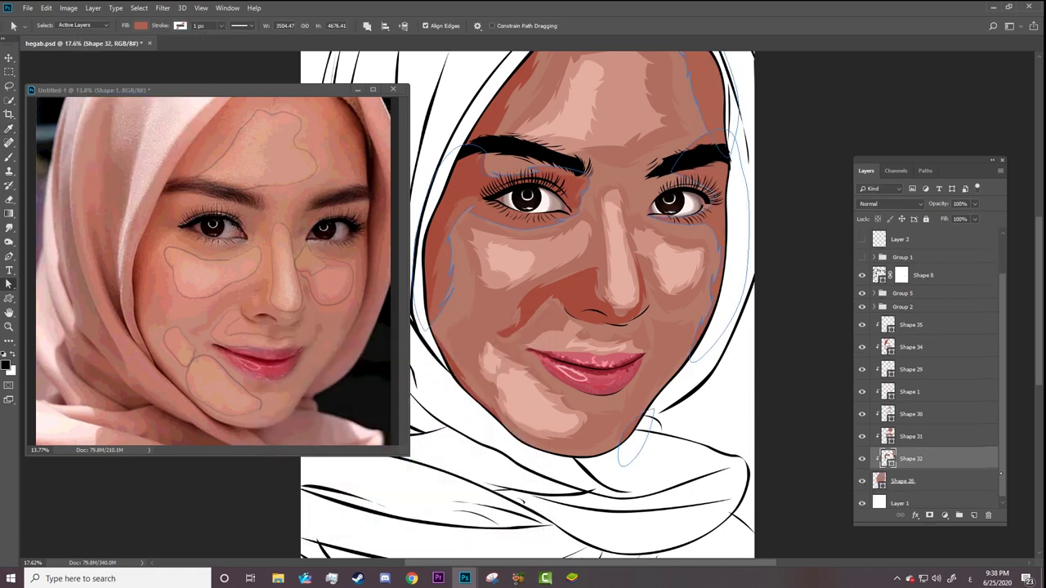
{"action": "left_click", "coordinate": [889, 341]}
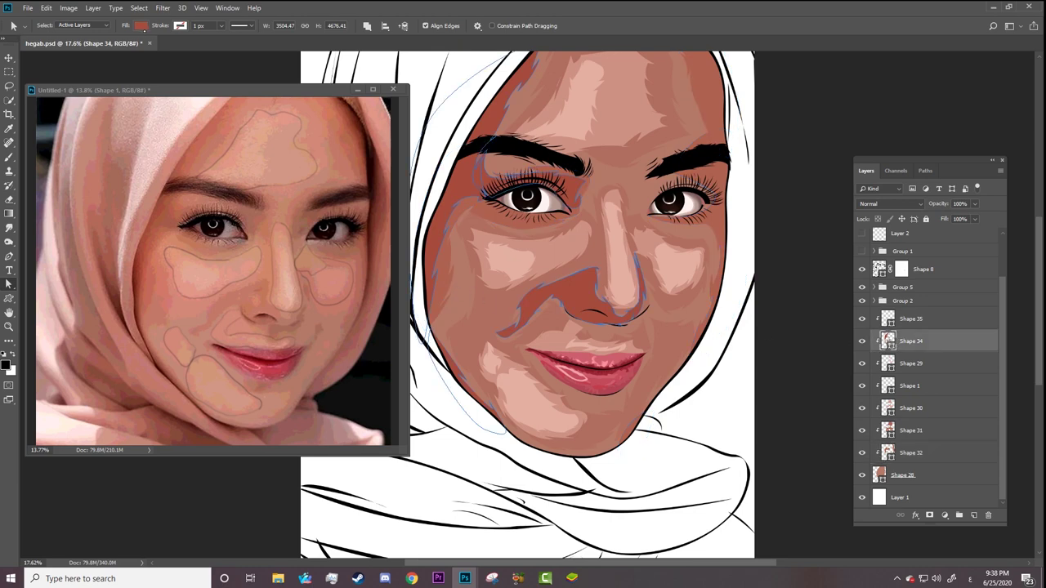
{"action": "left_click", "coordinate": [141, 26]}
{"action": "left_click", "coordinate": [191, 47]}
{"action": "left_click", "coordinate": [351, 408]}
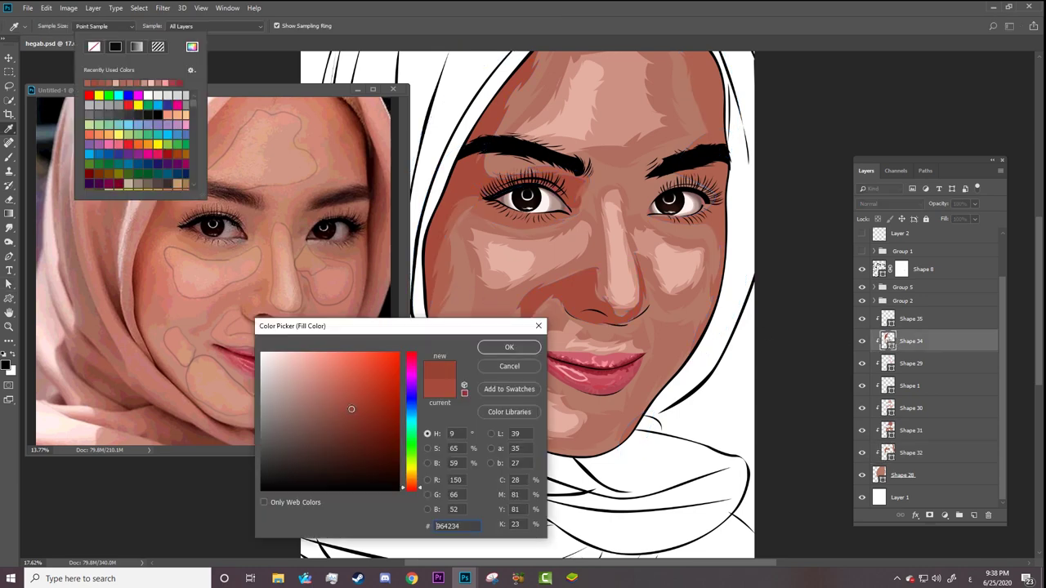
{"action": "left_click", "coordinate": [523, 348]}
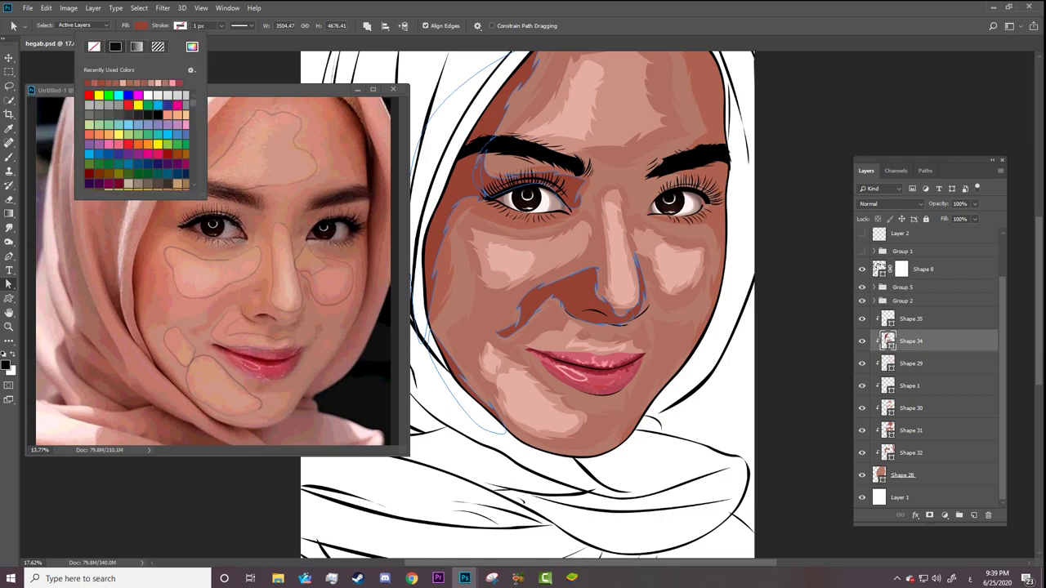
{"action": "left_click", "coordinate": [193, 47]}
{"action": "left_click", "coordinate": [337, 402]}
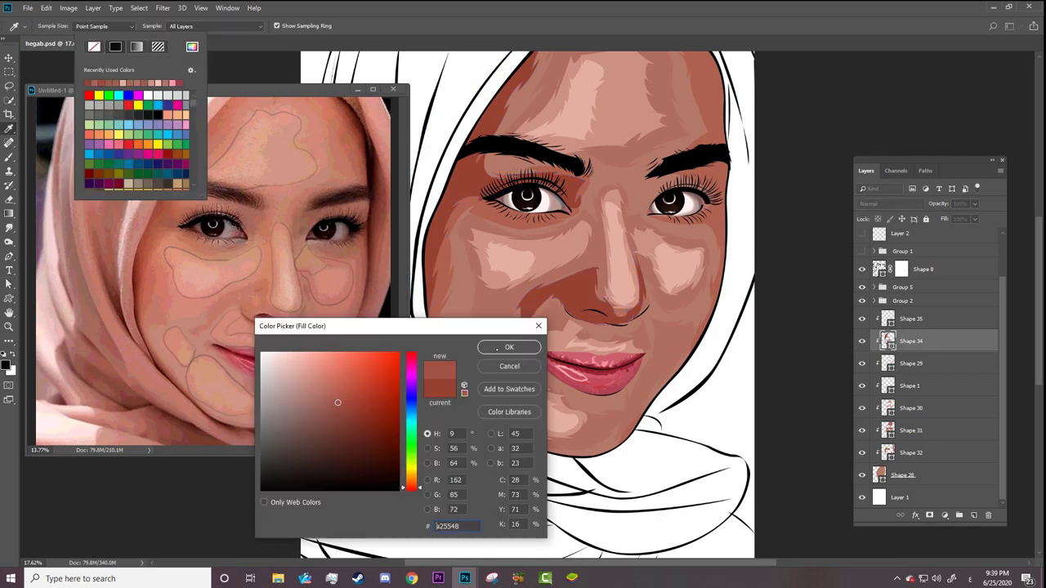
{"action": "left_click", "coordinate": [497, 348]}
Zoom out to the whole face and show the reference photo over the artwork.
{"action": "key", "text": "Escape"}
{"action": "key", "text": "z"}
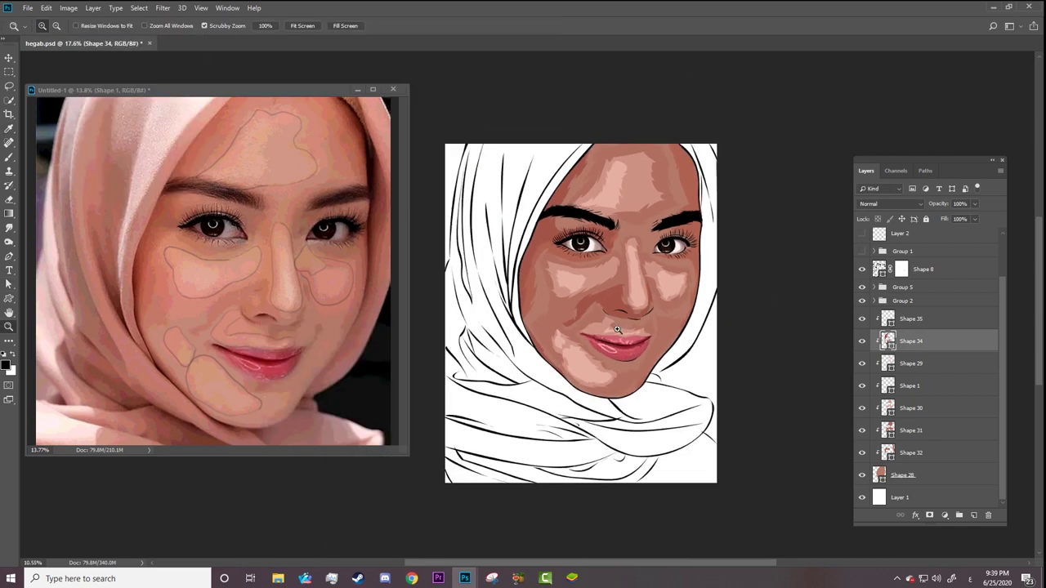
{"action": "left_click_drag", "start_coordinate": [572, 186], "coordinate": [520, 186]}
{"action": "left_click", "coordinate": [517, 156]}
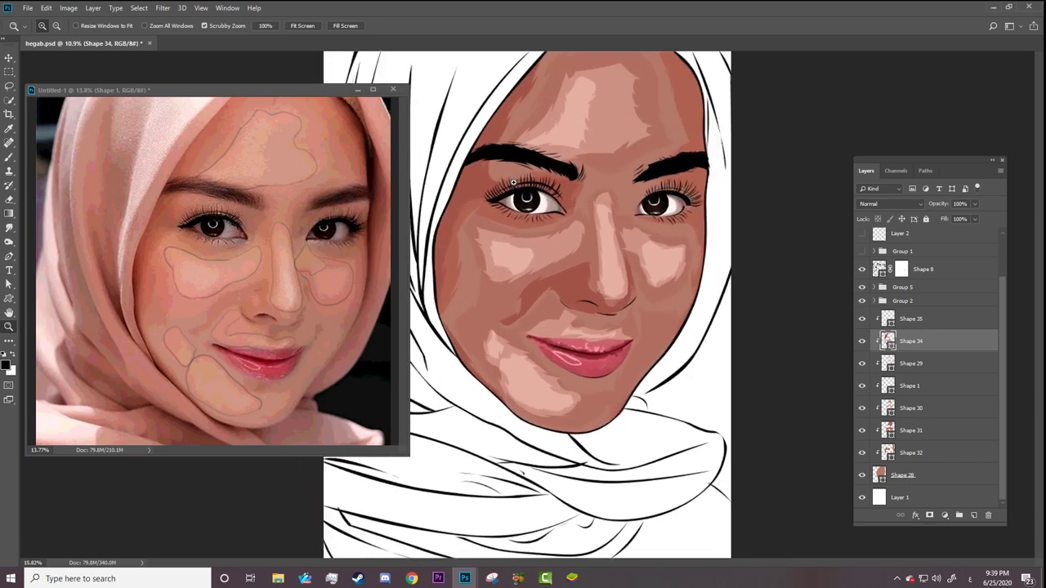
{"action": "key", "text": "a"}
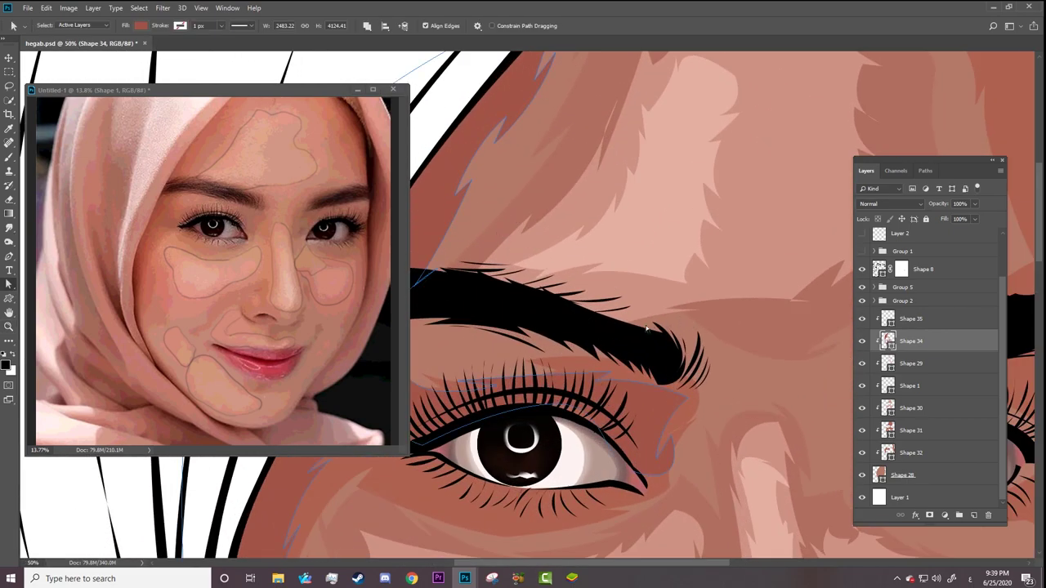
{"action": "key", "text": "z"}
{"action": "left_click_drag", "start_coordinate": [809, 320], "coordinate": [1016, 260]}
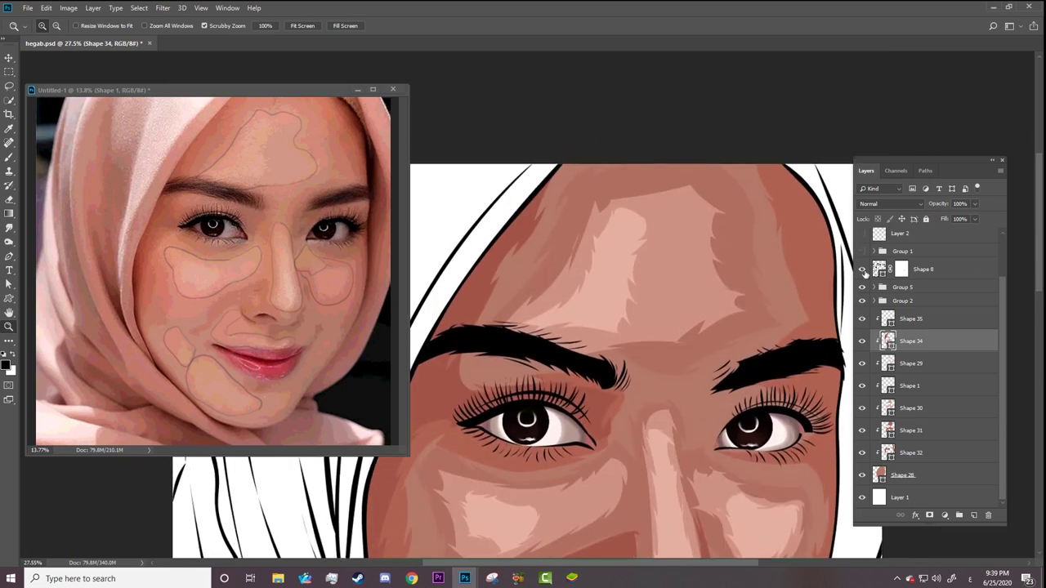
{"action": "left_click", "coordinate": [861, 251]}
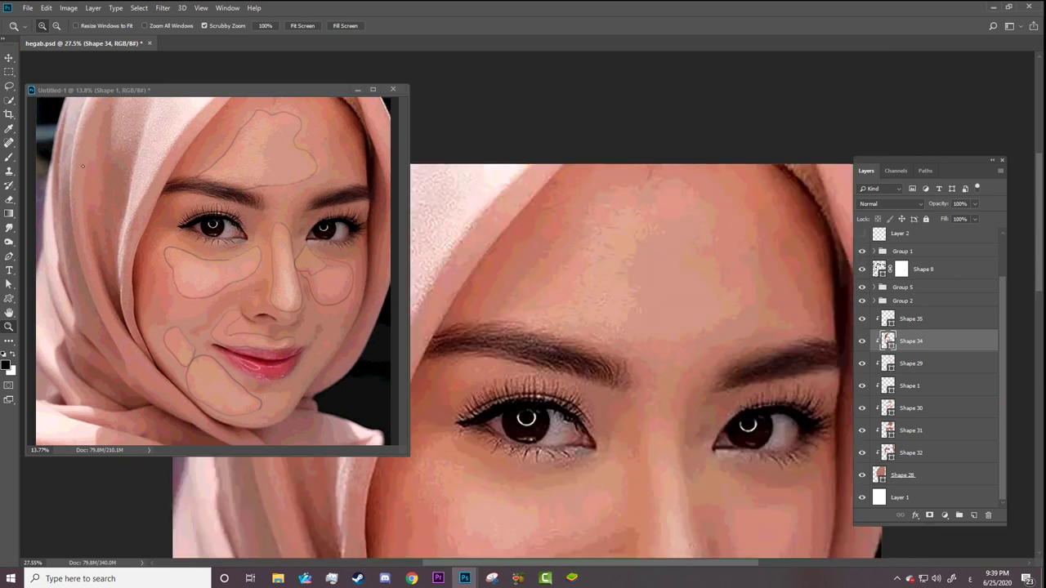
Add a curved anchor to Shape 34's shadow outline near the eye with the Pen tool.
{"action": "key", "text": "p"}
{"action": "left_click", "coordinate": [319, 26]}
{"action": "left_click", "coordinate": [343, 49]}
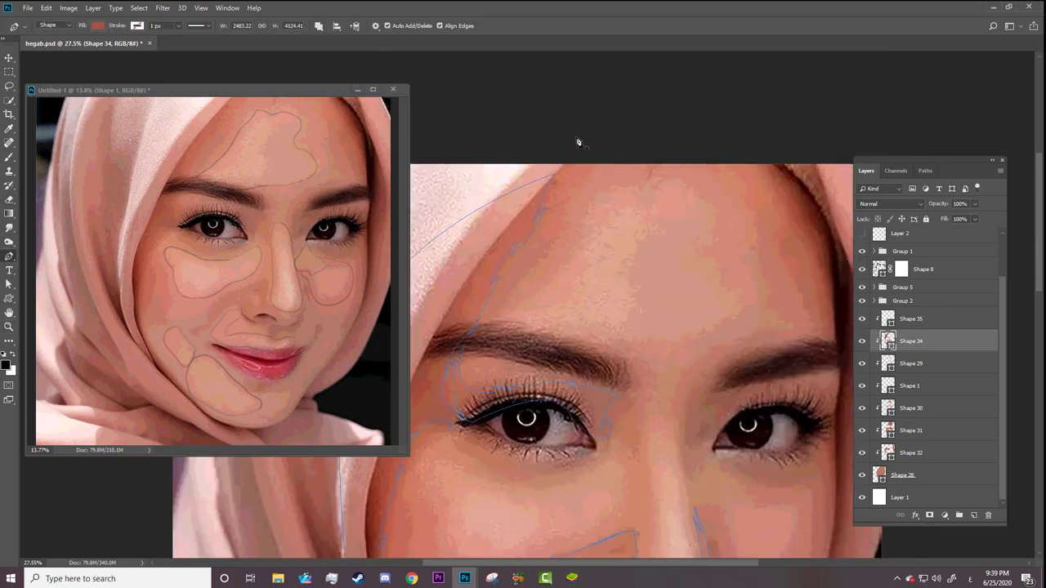
{"action": "left_click", "coordinate": [862, 288]}
{"action": "left_click", "coordinate": [861, 252]}
{"action": "left_click_drag", "start_coordinate": [775, 184], "coordinate": [790, 201]}
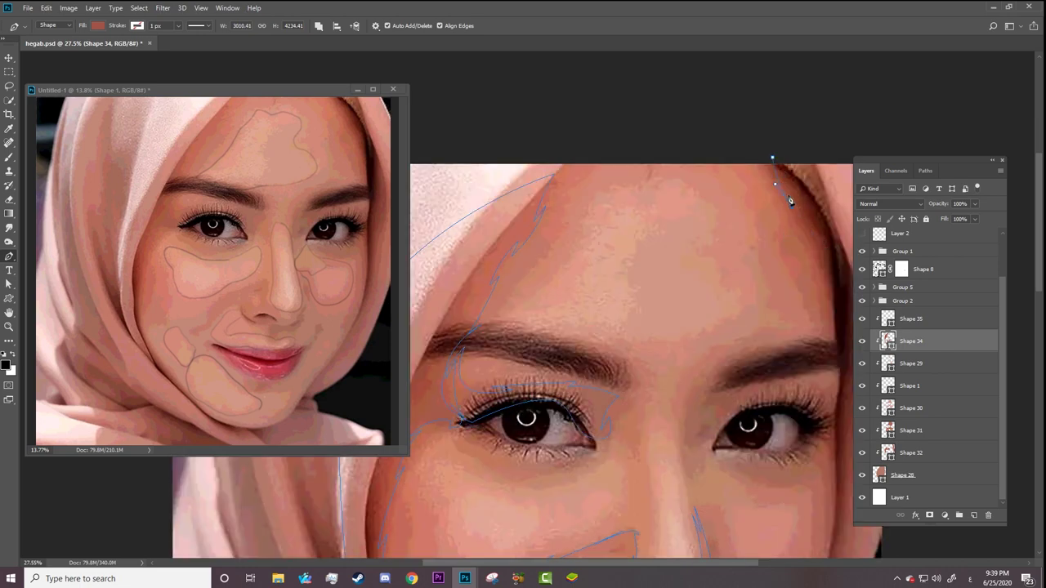
{"action": "right_click", "coordinate": [817, 247]}
{"action": "key", "text": "Escape"}
{"action": "mouse_move", "coordinate": [806, 232]}
{"action": "left_mouse_down"}
{"action": "mouse_move", "coordinate": [827, 269]}
{"action": "mouse_move", "coordinate": [841, 219]}
{"action": "left_mouse_up"}
Reshape and extend the eye shadow outline, close the path, and hide the reference photo.
{"action": "scroll", "coordinate": [523, 302], "scroll_direction": "down", "scroll_amount": 3}
{"action": "scroll", "coordinate": [523, 302], "scroll_direction": "down", "scroll_amount": 3}
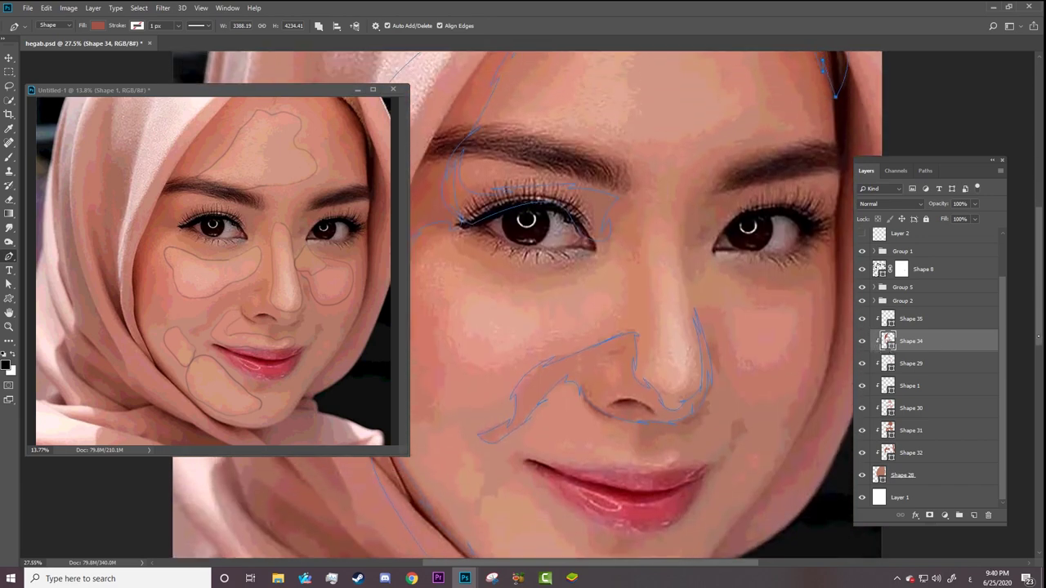
{"action": "scroll", "coordinate": [523, 303], "scroll_direction": "up", "scroll_amount": 2}
{"action": "scroll", "coordinate": [523, 303], "scroll_direction": "up", "scroll_amount": 1}
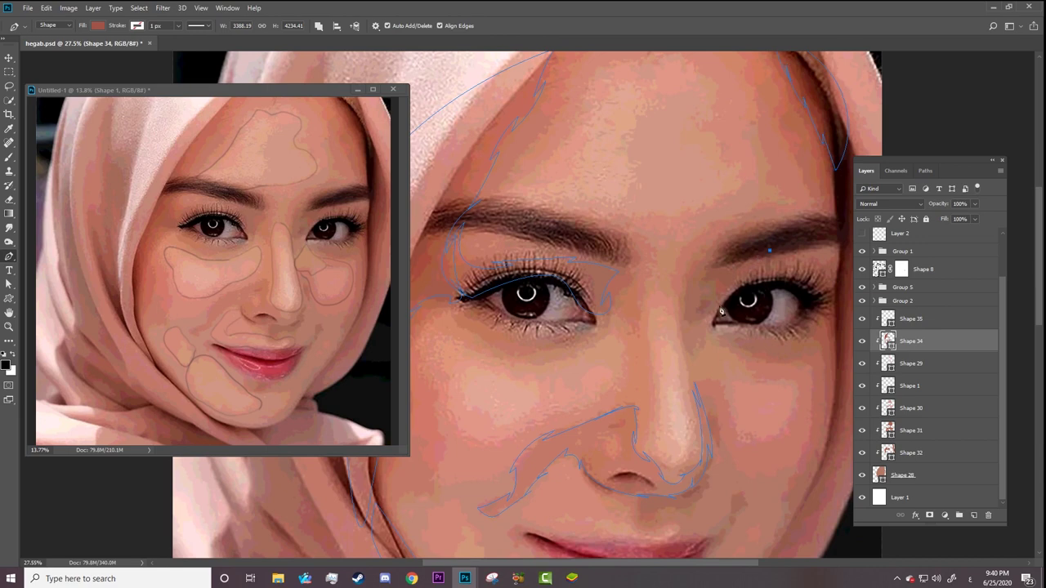
{"action": "left_click_drag", "start_coordinate": [708, 338], "coordinate": [728, 292]}
{"action": "left_click_drag", "start_coordinate": [705, 338], "coordinate": [712, 330]}
{"action": "left_click", "coordinate": [769, 253]}
{"action": "left_click", "coordinate": [860, 254]}
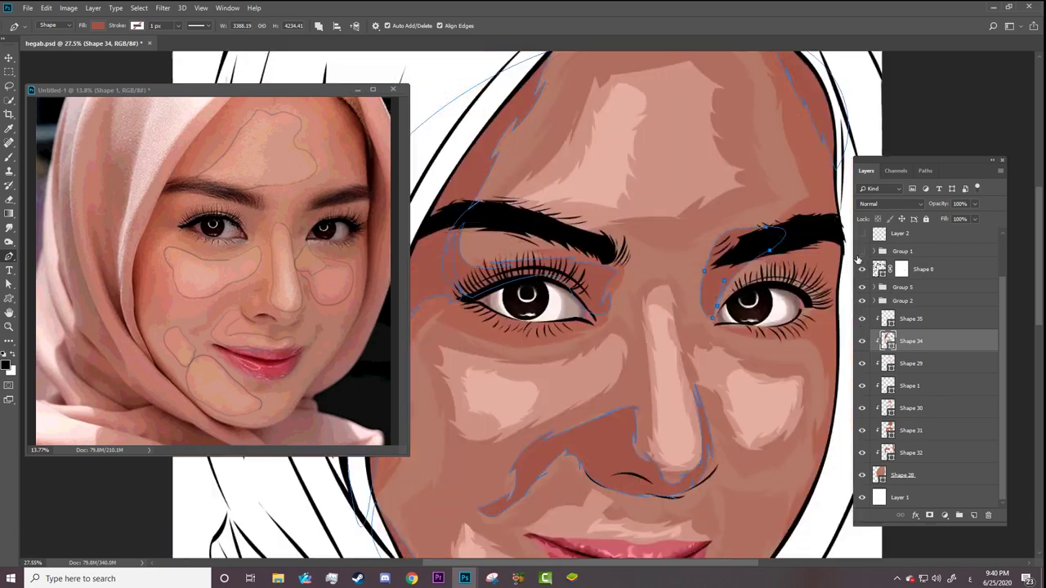
Zoom in on the nose, select the Shape 29 highlight layer, and show the photo.
{"action": "key", "text": "z"}
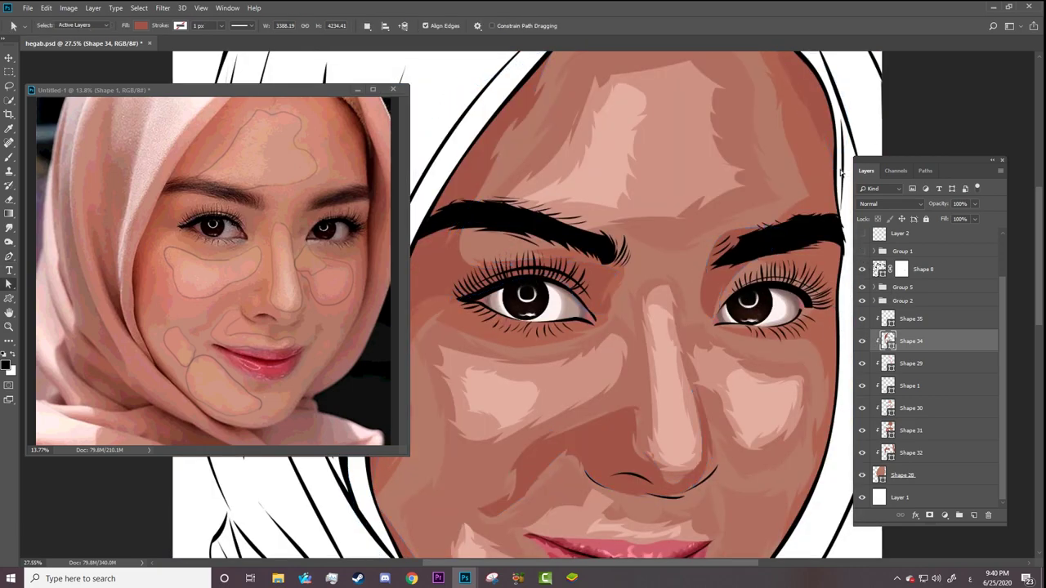
{"action": "mouse_move", "coordinate": [711, 280]}
{"action": "left_mouse_down"}
{"action": "mouse_move", "coordinate": [666, 297]}
{"action": "mouse_move", "coordinate": [658, 178]}
{"action": "left_mouse_up"}
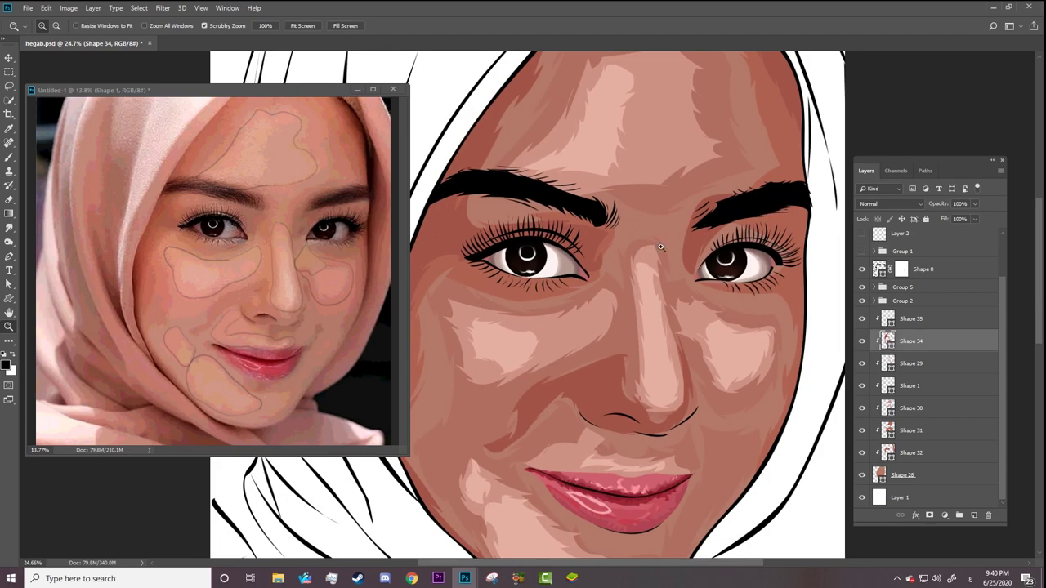
{"action": "left_click_drag", "start_coordinate": [656, 248], "coordinate": [627, 265]}
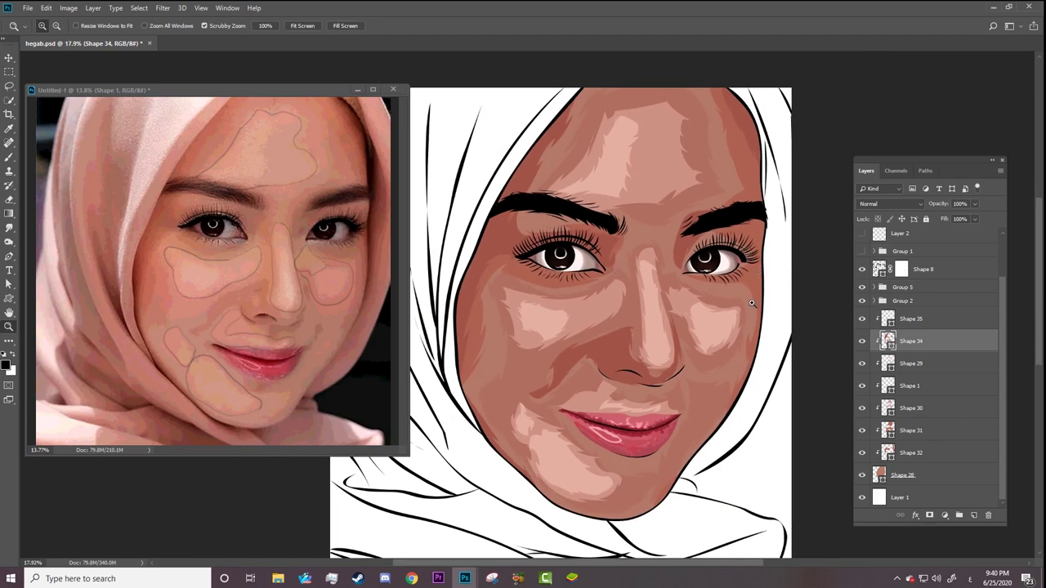
{"action": "left_click", "coordinate": [689, 368]}
{"action": "left_click", "coordinate": [684, 361]}
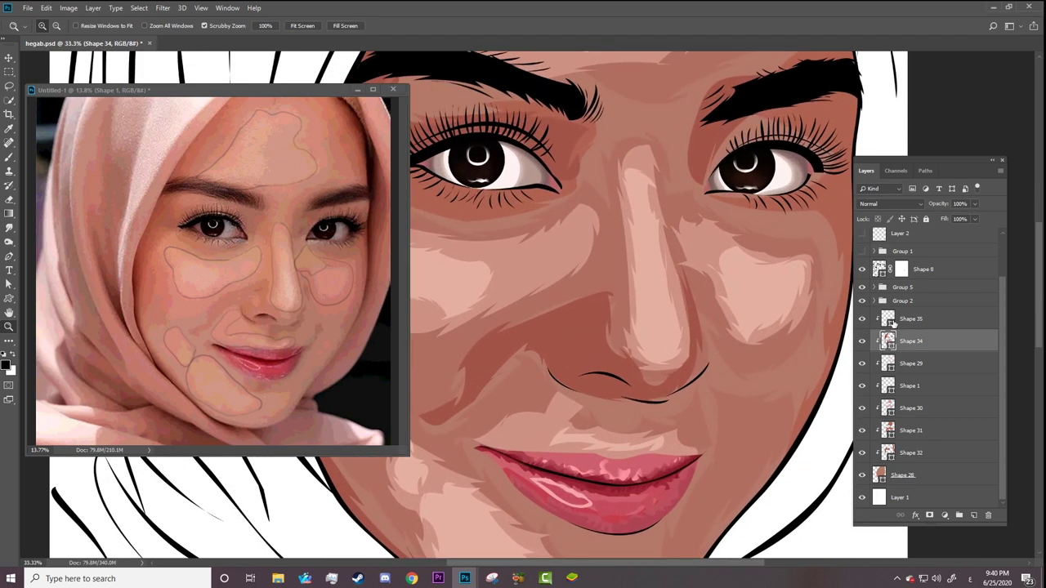
{"action": "left_click", "coordinate": [892, 321]}
{"action": "left_click", "coordinate": [890, 363]}
{"action": "key", "text": "a"}
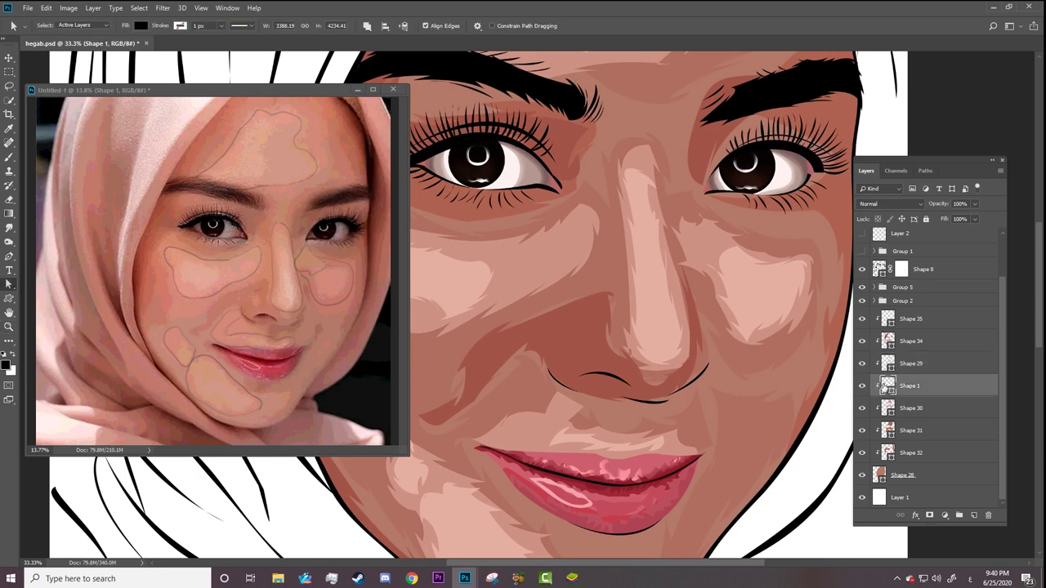
{"action": "left_click", "coordinate": [861, 252]}
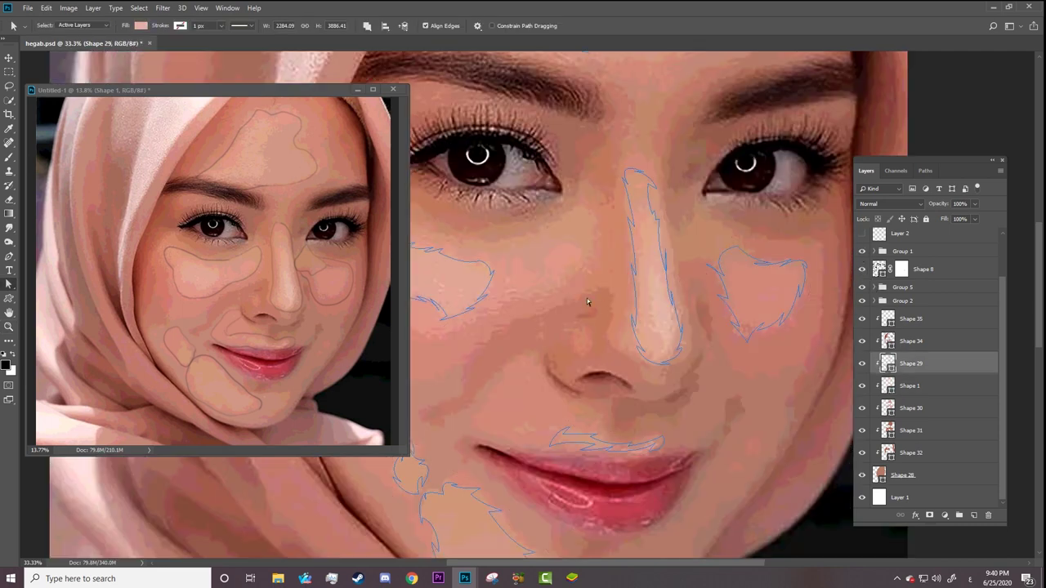
Draw a small nostril highlight into Shape 29 using Combine Shapes.
{"action": "key", "text": "p"}
{"action": "left_click", "coordinate": [319, 25]}
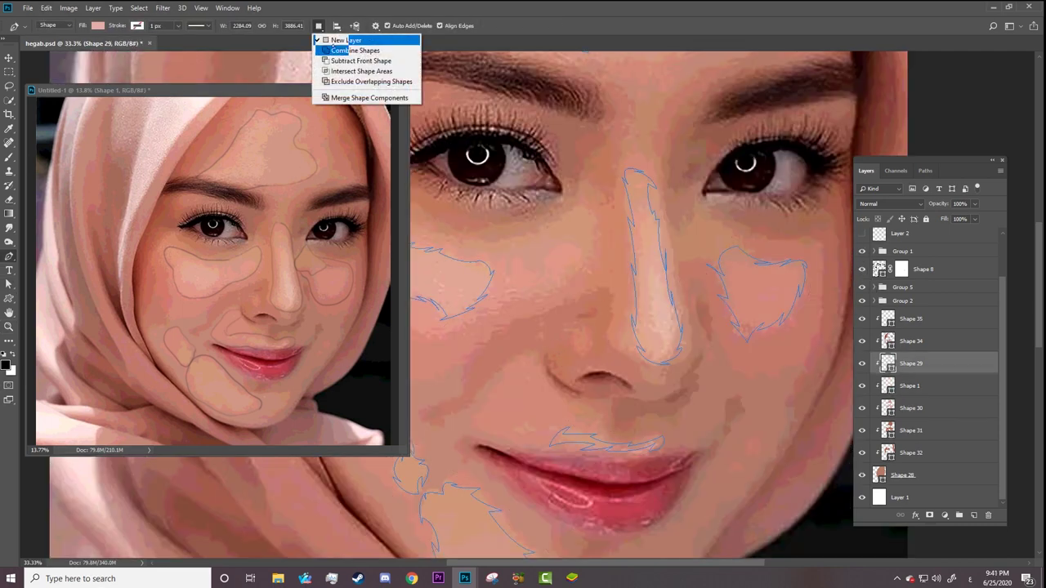
{"action": "left_click", "coordinate": [360, 49]}
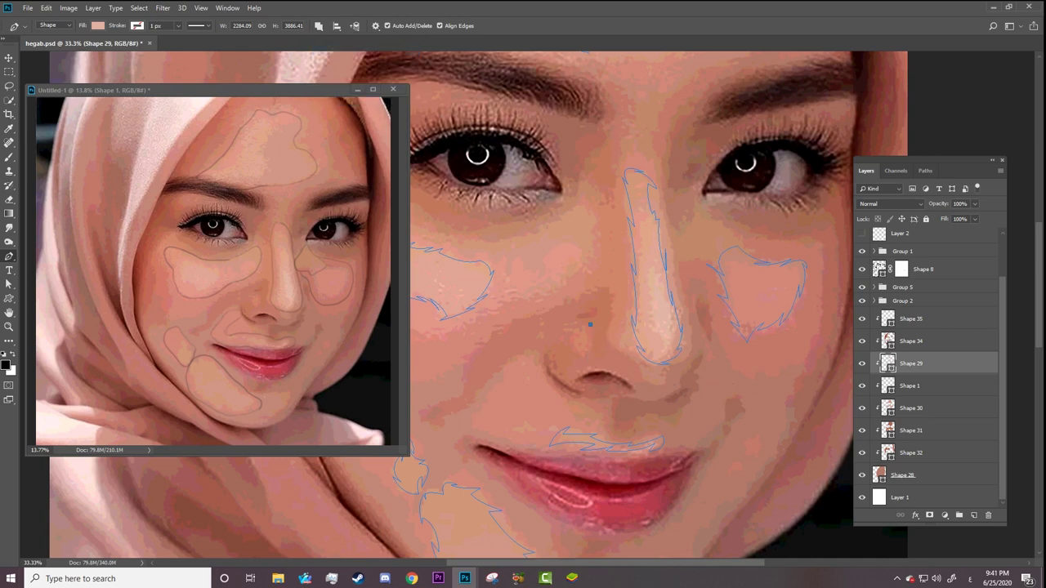
{"action": "left_click_drag", "start_coordinate": [599, 369], "coordinate": [589, 356]}
{"action": "key", "text": "alt+z"}
{"action": "key", "text": "alt+z"}
Hide the photo, stack Shape 29 above Shape 34, and view the whole portrait.
{"action": "left_click", "coordinate": [862, 251]}
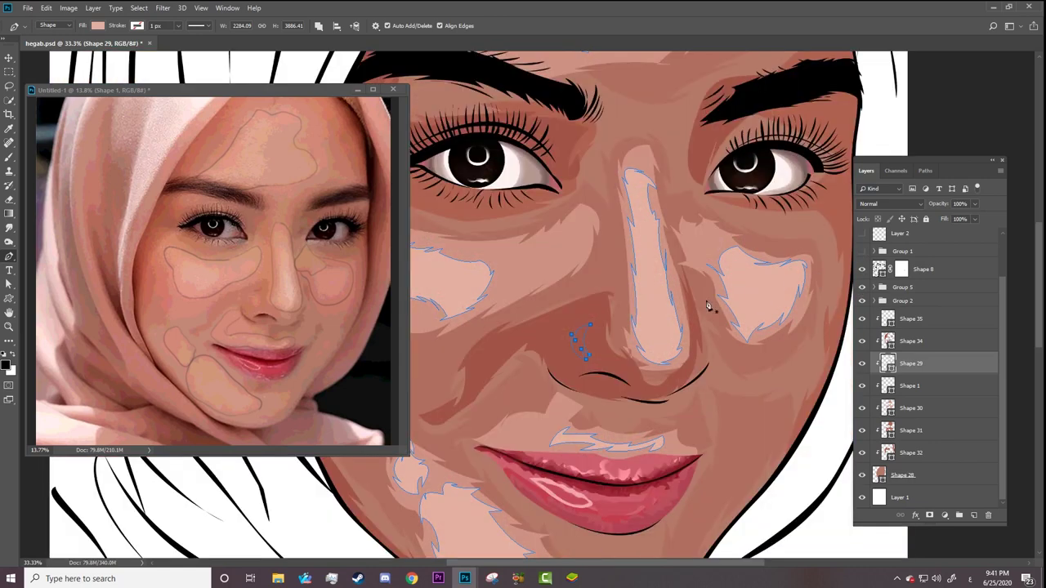
{"action": "left_click_drag", "start_coordinate": [938, 359], "coordinate": [933, 341]}
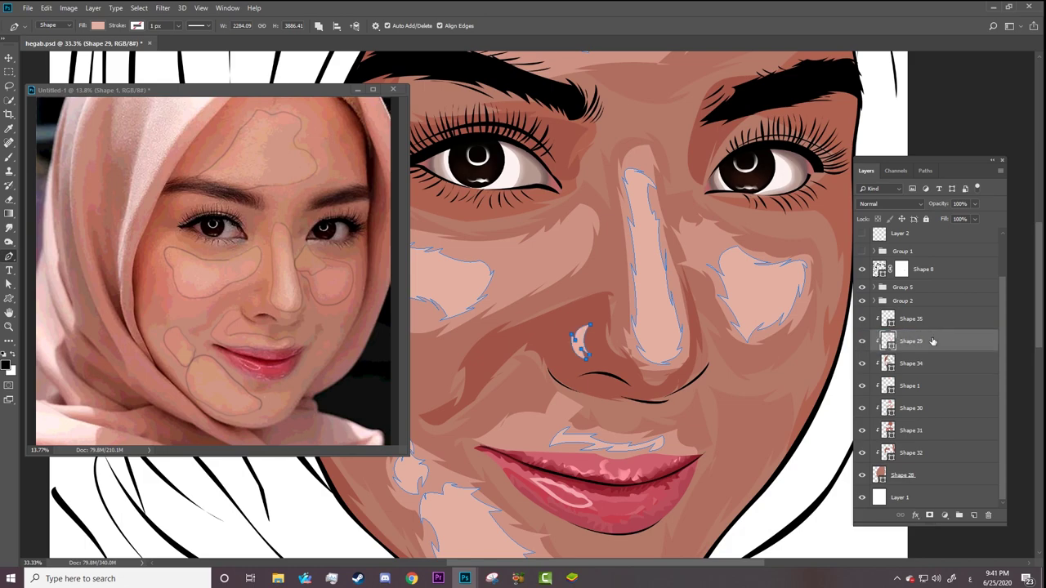
{"action": "key", "text": "z"}
{"action": "mouse_move", "coordinate": [641, 360]}
{"action": "left_mouse_down"}
{"action": "mouse_move", "coordinate": [683, 189]}
{"action": "mouse_move", "coordinate": [733, 198]}
{"action": "left_mouse_up"}
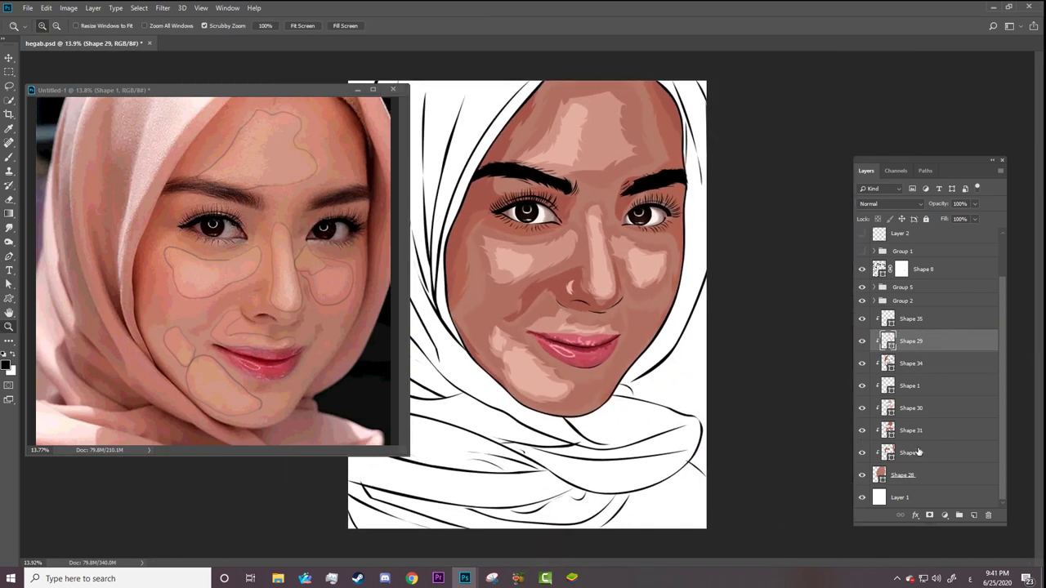
Add a layer mask to Shape 32 and compare the face with it hidden.
{"action": "left_click", "coordinate": [918, 452]}
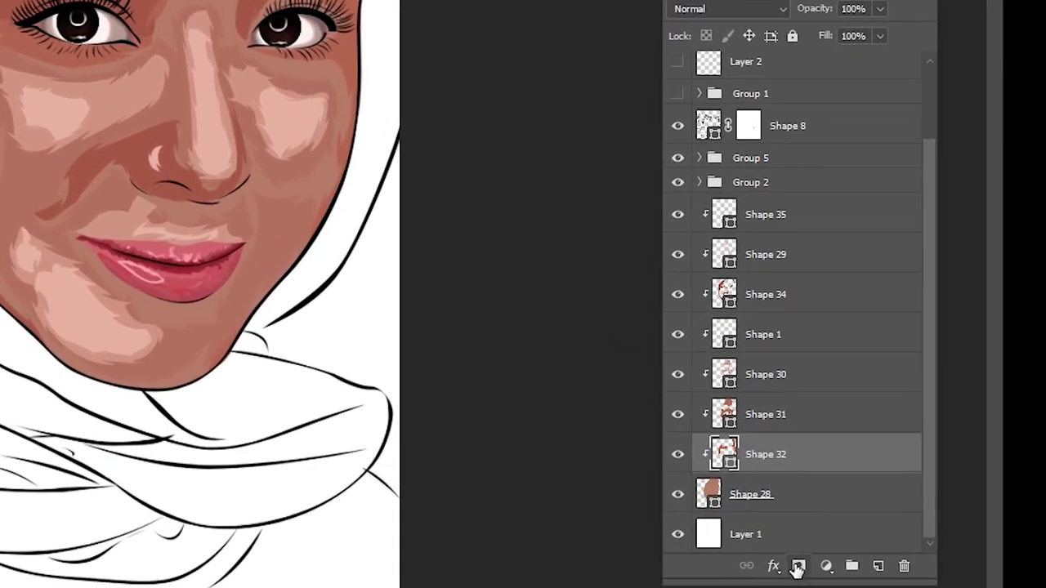
{"action": "left_click", "coordinate": [929, 515]}
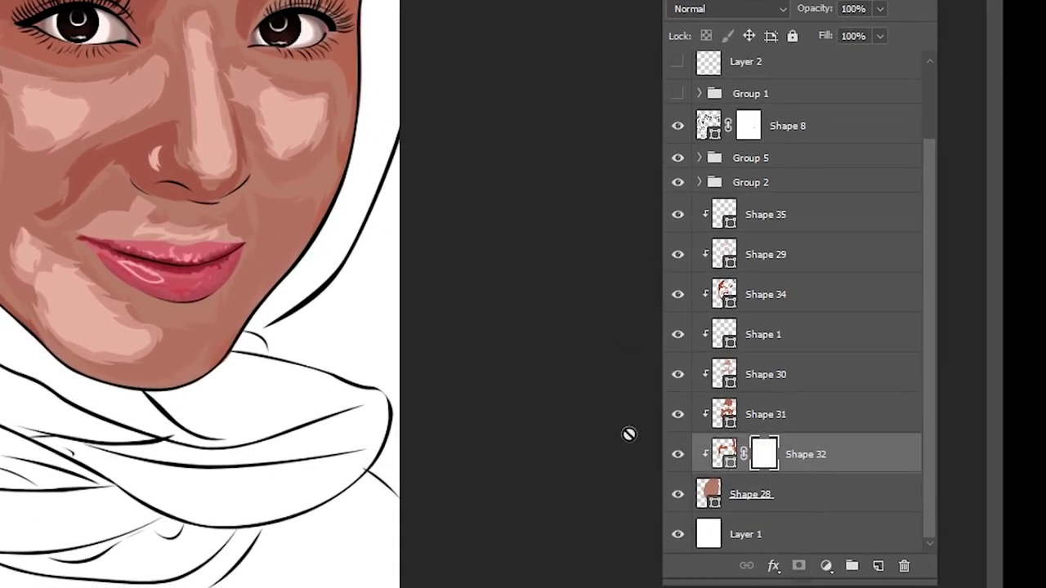
{"action": "left_click", "coordinate": [205, 66]}
{"action": "left_click", "coordinate": [250, 98]}
{"action": "left_click", "coordinate": [678, 454]}
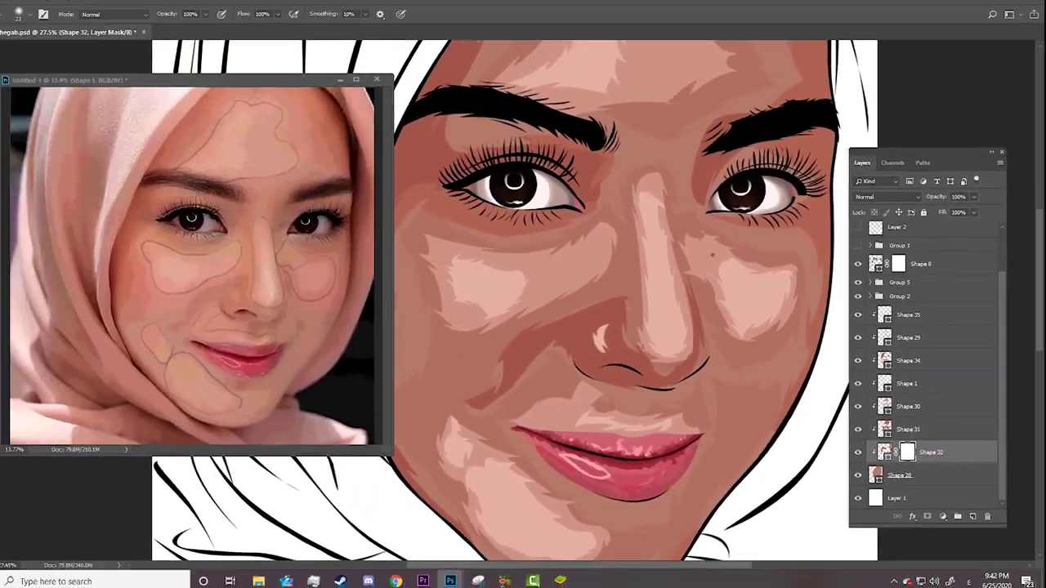
Paint Shape 32's mask with a soft 50% black brush, toggling the layer to compare.
{"action": "right_click", "coordinate": [705, 227]}
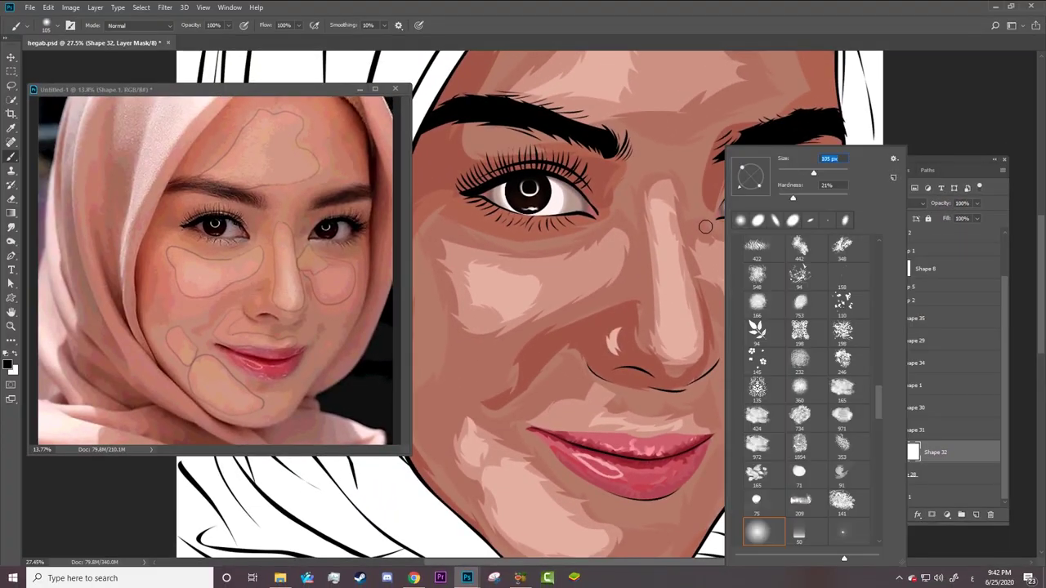
{"action": "key", "text": "Return"}
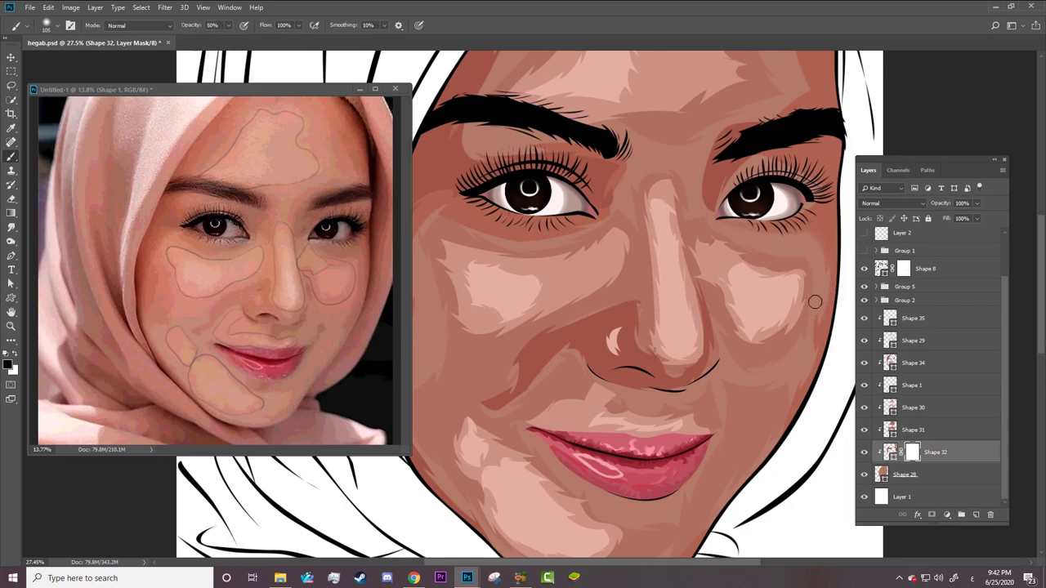
{"action": "left_click", "coordinate": [865, 452]}
{"action": "left_click", "coordinate": [864, 453]}
{"action": "left_click", "coordinate": [865, 452]}
Enlarge the soft brush to 202 px on the face's left side and select Shape 31.
{"action": "left_click_drag", "start_coordinate": [454, 262], "coordinate": [640, 234]}
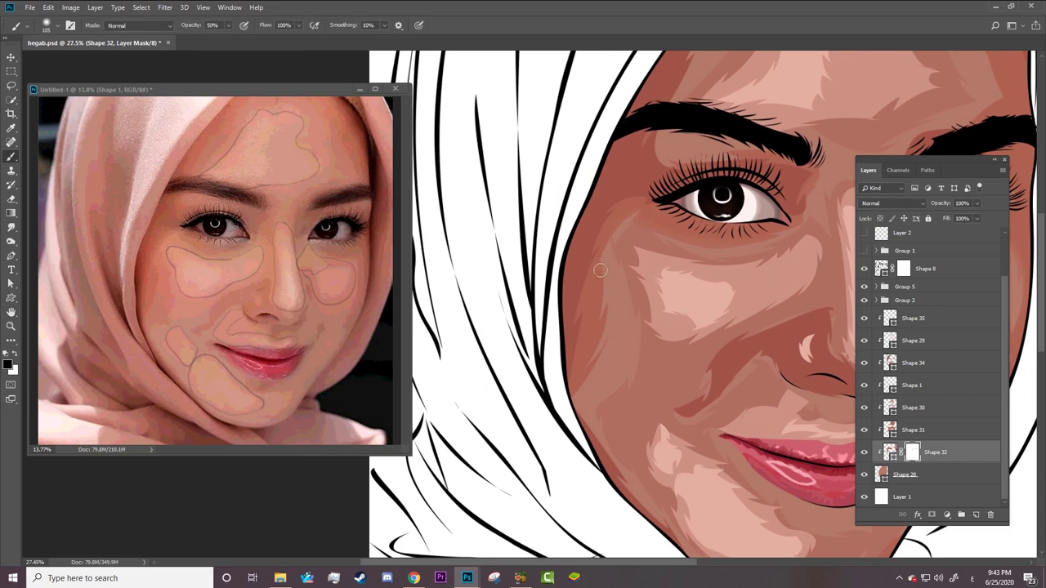
{"action": "right_click", "coordinate": [610, 324]}
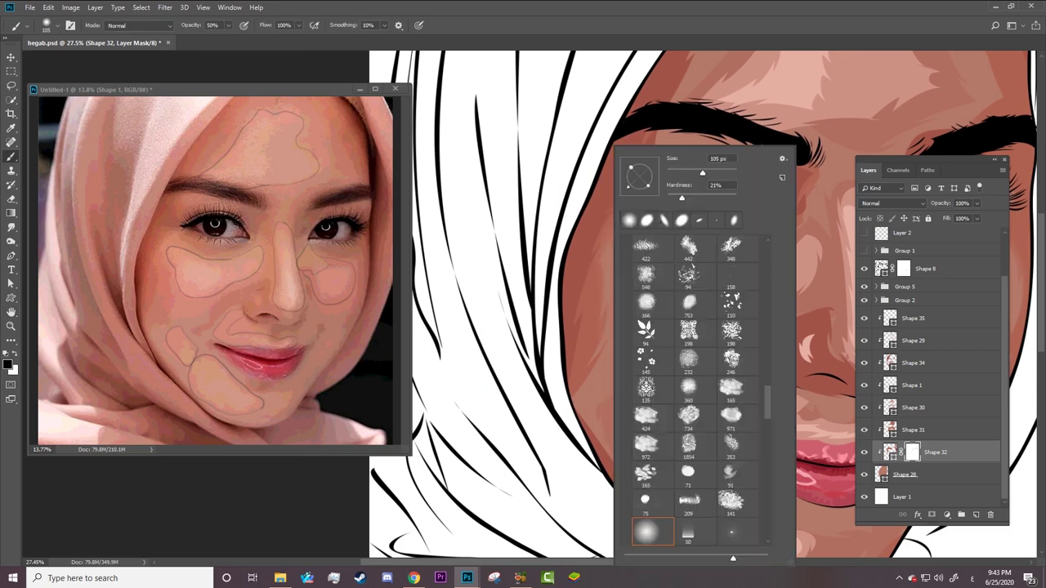
{"action": "key", "text": "Return"}
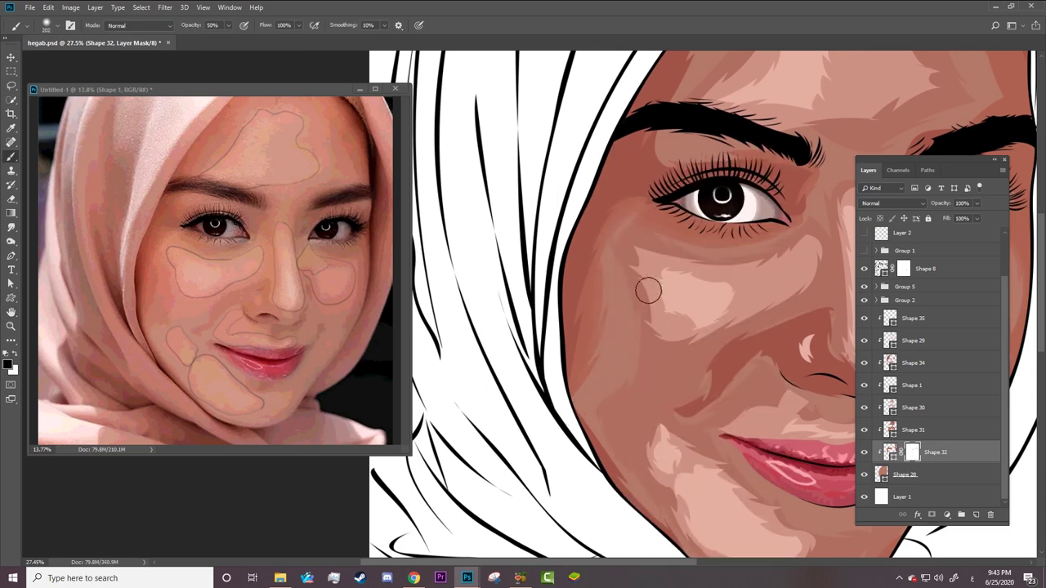
{"action": "left_click", "coordinate": [915, 430]}
Add white layer masks to Shape 31 and then Shape 30.
{"action": "left_click", "coordinate": [932, 515]}
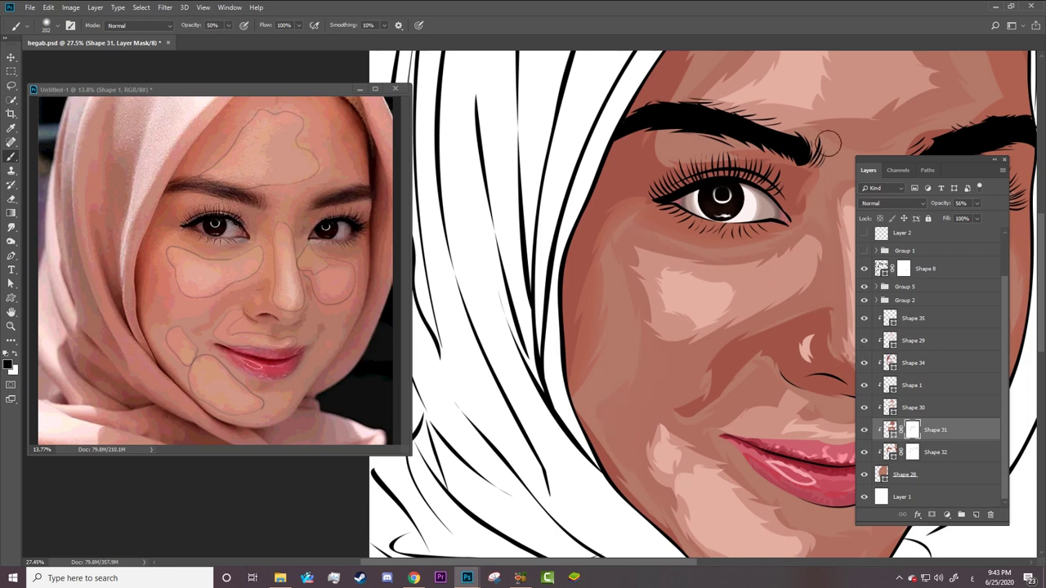
{"action": "left_click_drag", "start_coordinate": [653, 564], "coordinate": [710, 564]}
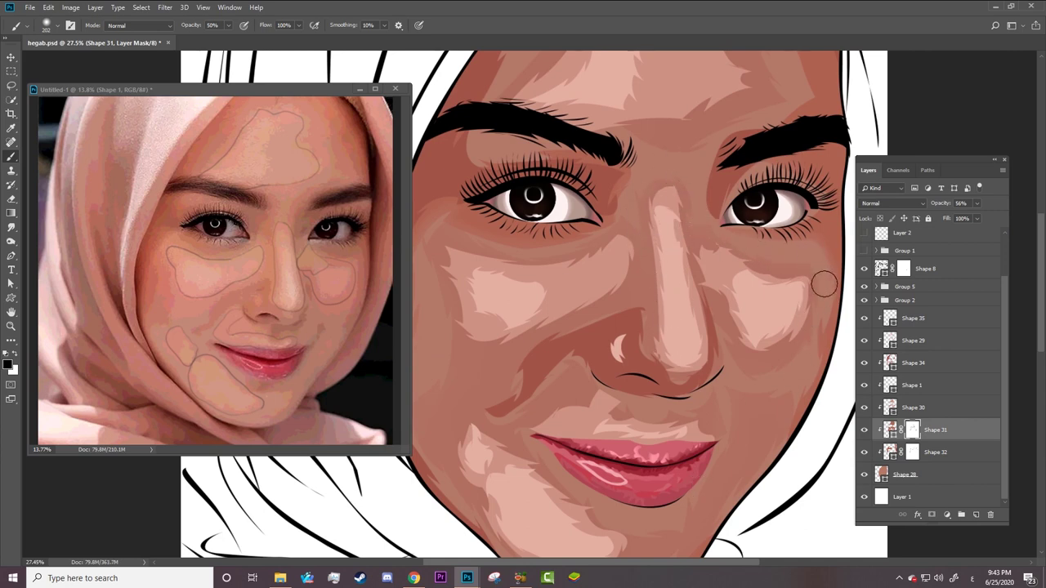
{"action": "left_click", "coordinate": [909, 409]}
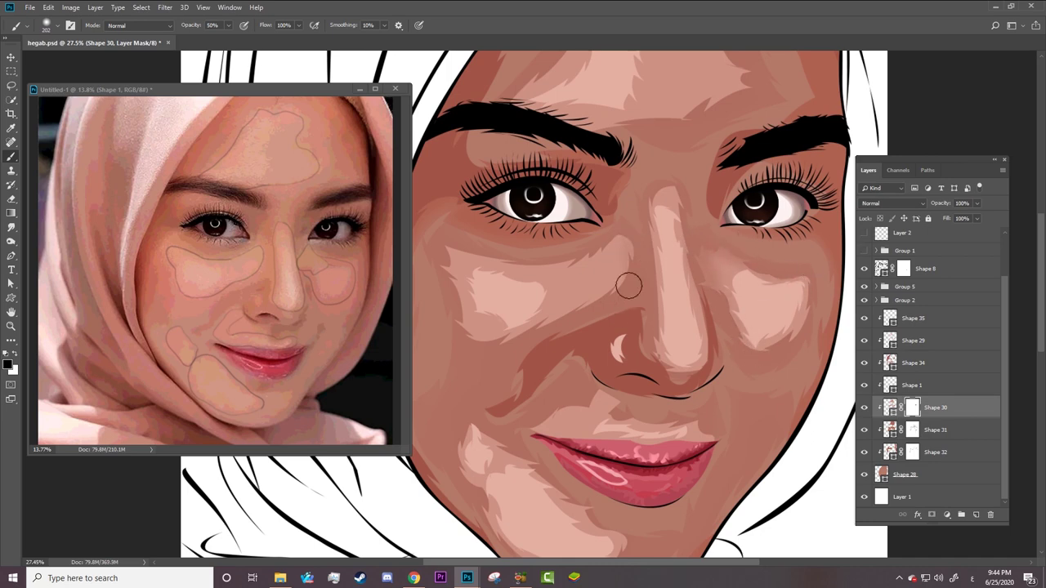
Soften Shape 30's shading on the cheek, under the left eye, beside the nose and chin.
{"action": "left_click_drag", "start_coordinate": [617, 232], "coordinate": [596, 292]}
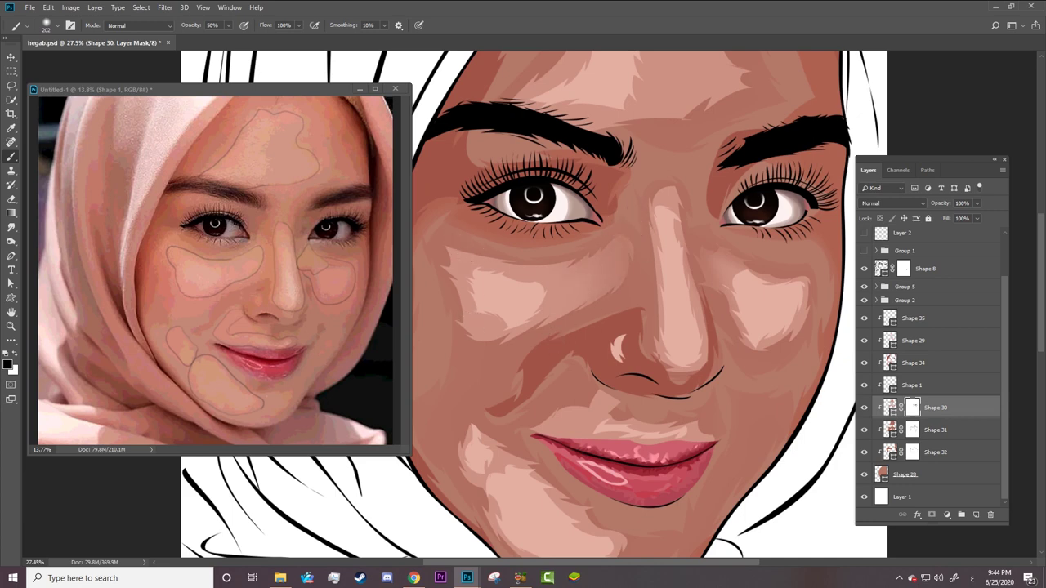
{"action": "left_click_drag", "start_coordinate": [485, 259], "coordinate": [490, 250]}
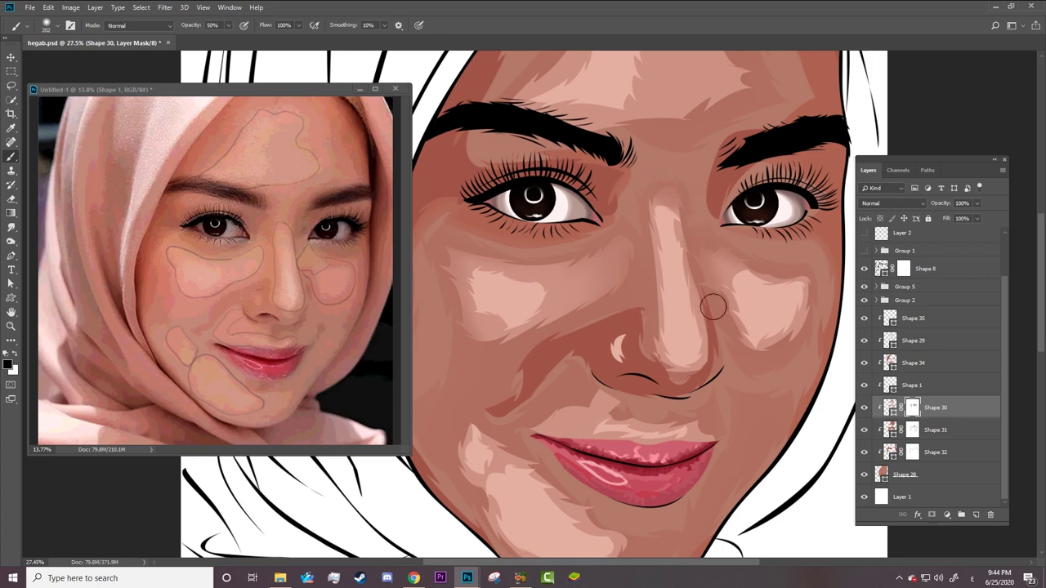
{"action": "left_click_drag", "start_coordinate": [712, 303], "coordinate": [712, 340]}
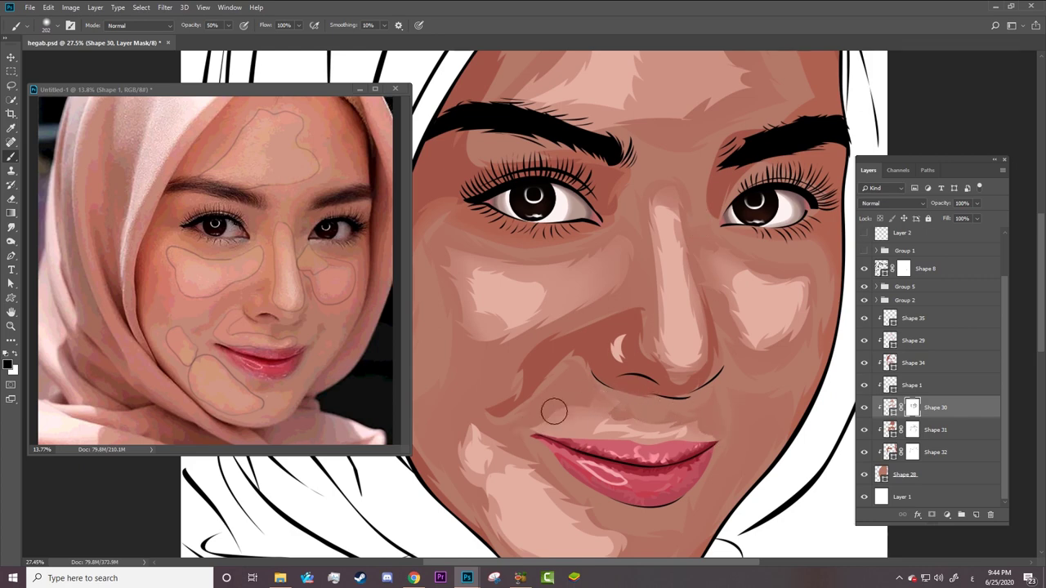
{"action": "left_click_drag", "start_coordinate": [486, 426], "coordinate": [630, 536]}
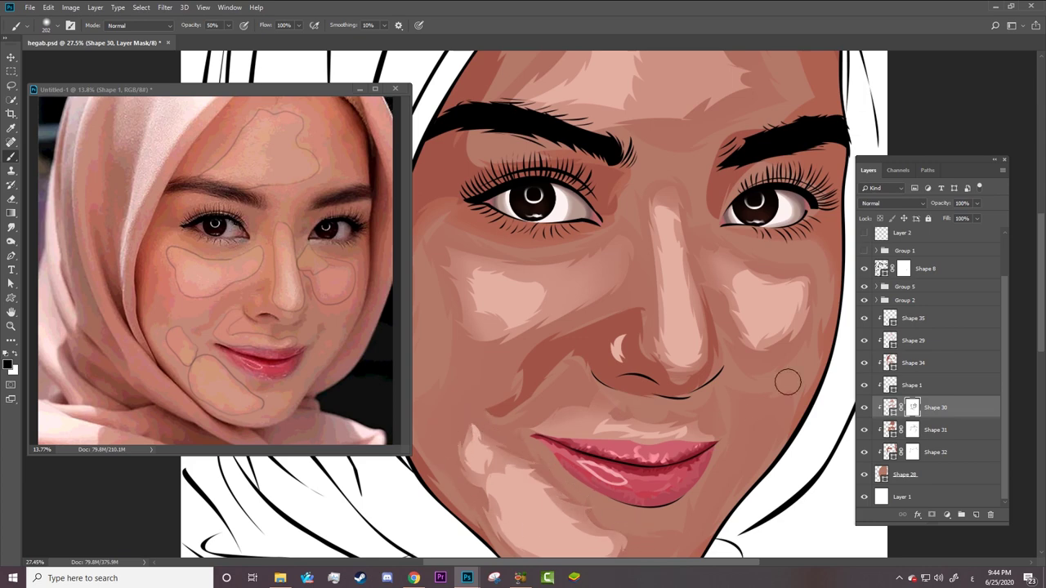
Enlarge the brush to 432 px, soften the forehead shading, and select Shape 1.
{"action": "scroll", "coordinate": [729, 151], "scroll_direction": "up", "scroll_amount": 3}
{"action": "right_click", "coordinate": [719, 196]}
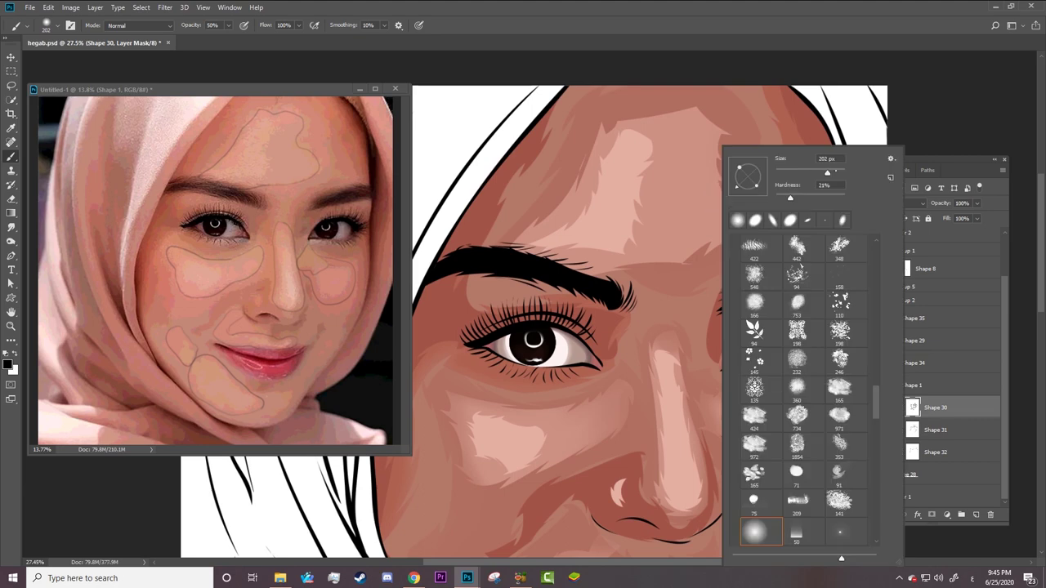
{"action": "left_click_drag", "start_coordinate": [705, 117], "coordinate": [658, 263]}
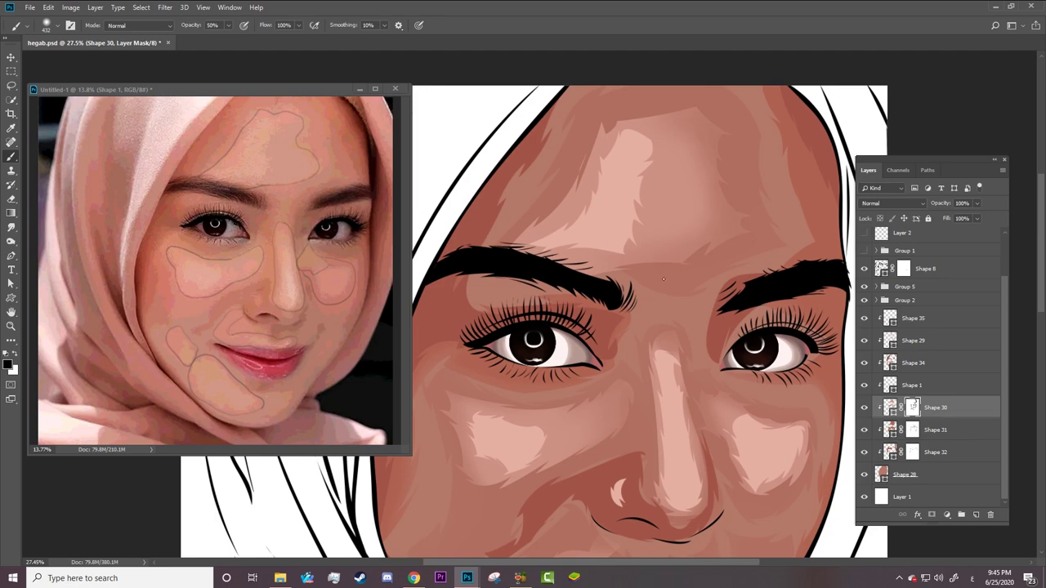
{"action": "key", "text": "z"}
{"action": "left_click_drag", "start_coordinate": [669, 312], "coordinate": [630, 366]}
{"action": "scroll", "coordinate": [527, 362], "scroll_direction": "up", "scroll_amount": 5}
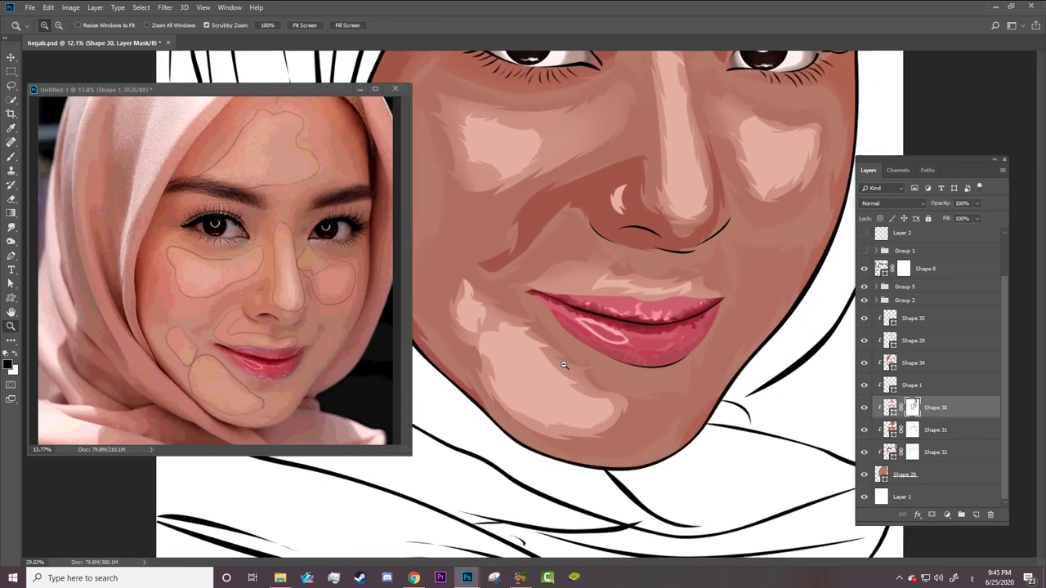
{"action": "key", "text": "b"}
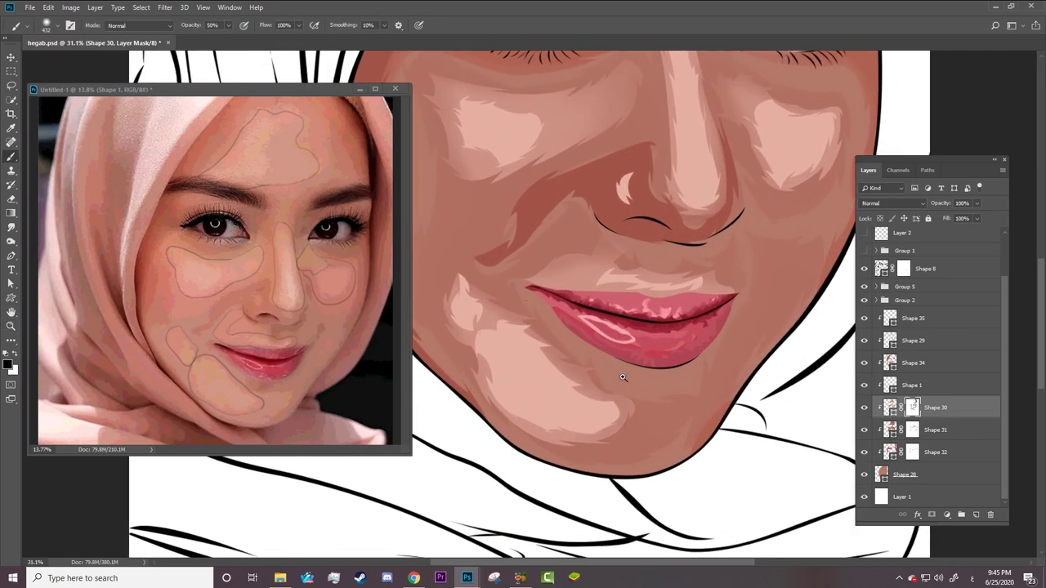
{"action": "left_click", "coordinate": [911, 392]}
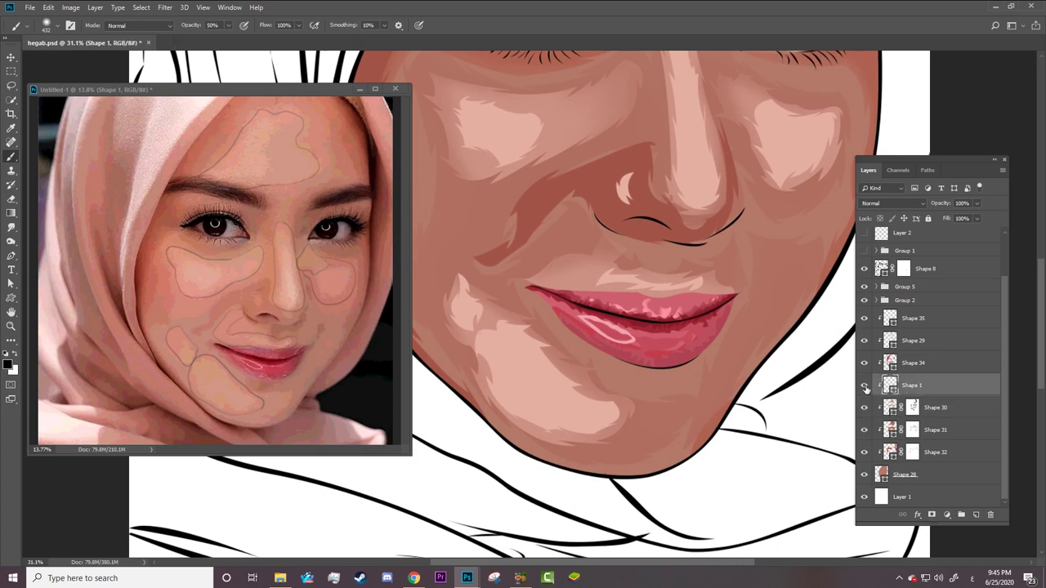
Add a white layer mask to Shape 34 and set the soft brush to 149 px.
{"action": "left_click", "coordinate": [910, 366]}
{"action": "left_click", "coordinate": [924, 515]}
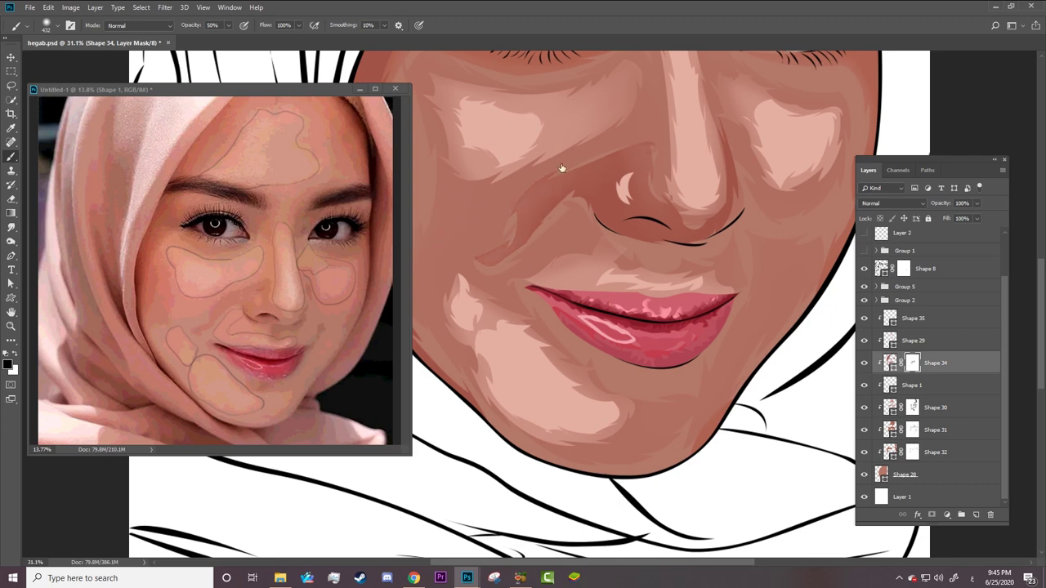
{"action": "right_click", "coordinate": [707, 194]}
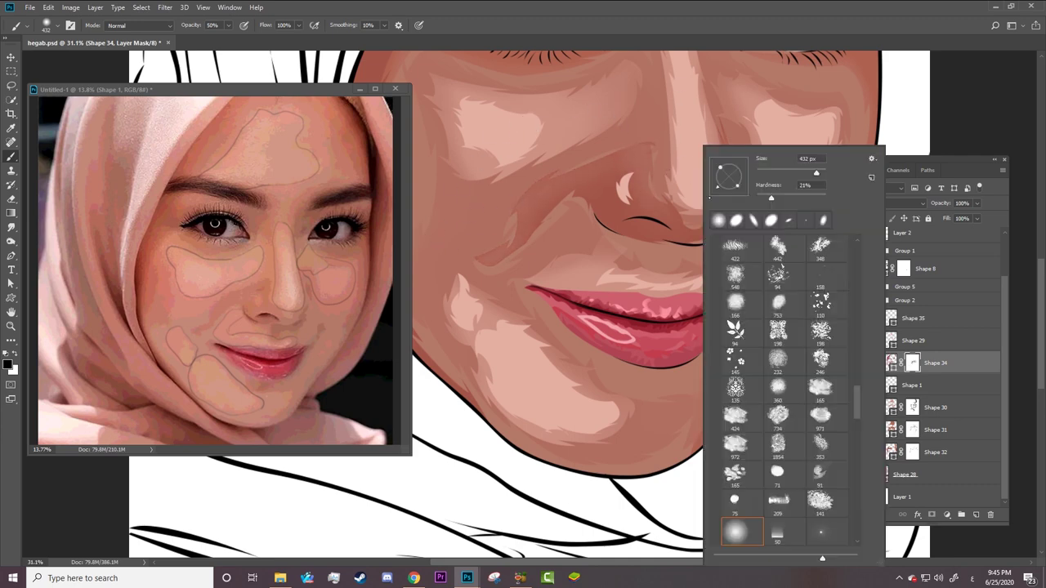
{"action": "left_click", "coordinate": [615, 216]}
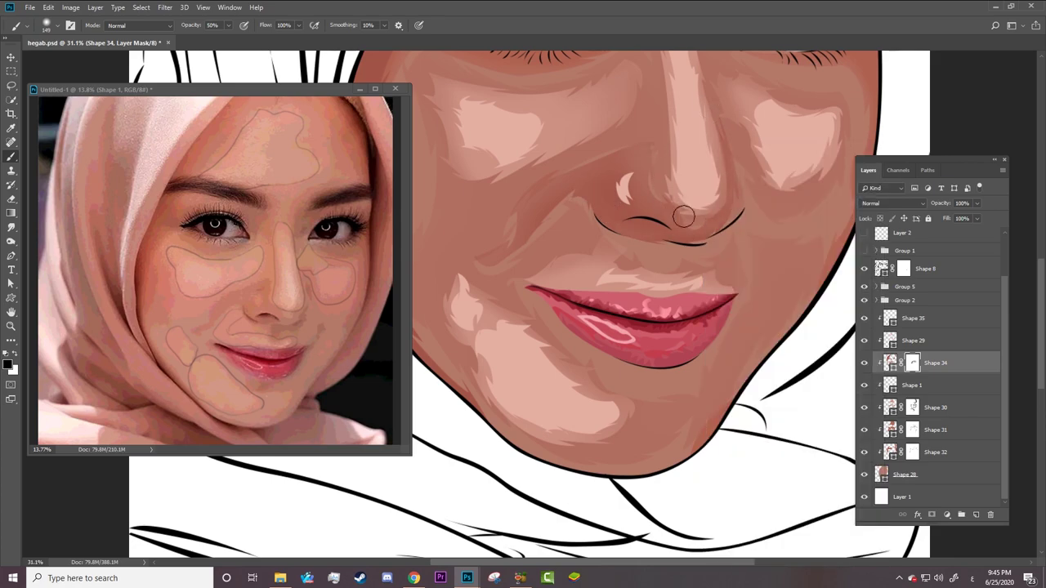
Paint Shape 34's mask around the nose and between the eyes, comparing, then select Shape 29.
{"action": "key", "text": "z"}
{"action": "left_click_drag", "start_coordinate": [660, 339], "coordinate": [460, 112]}
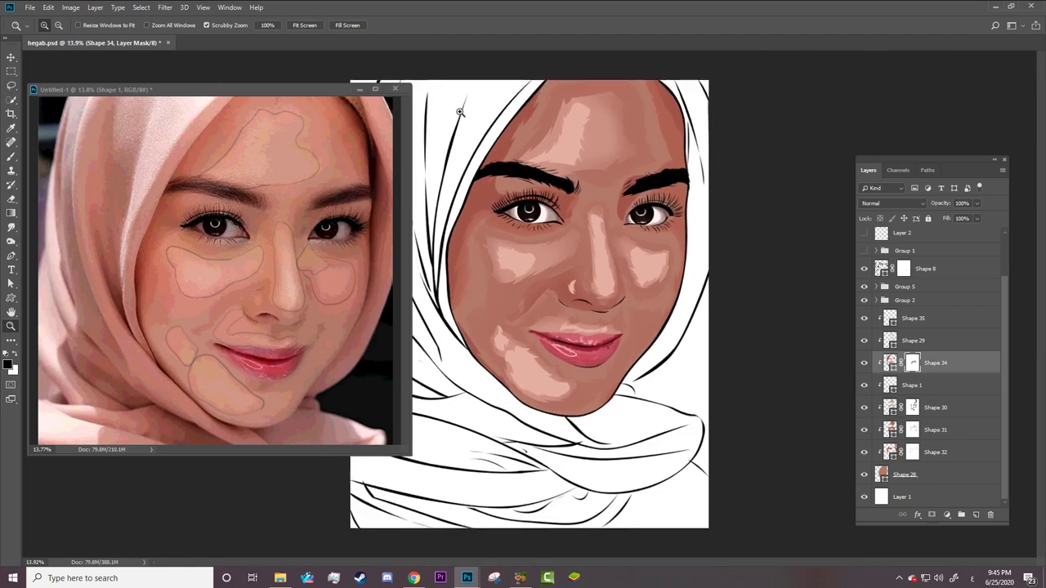
{"action": "left_click_drag", "start_coordinate": [531, 109], "coordinate": [572, 111]}
{"action": "key", "text": "b"}
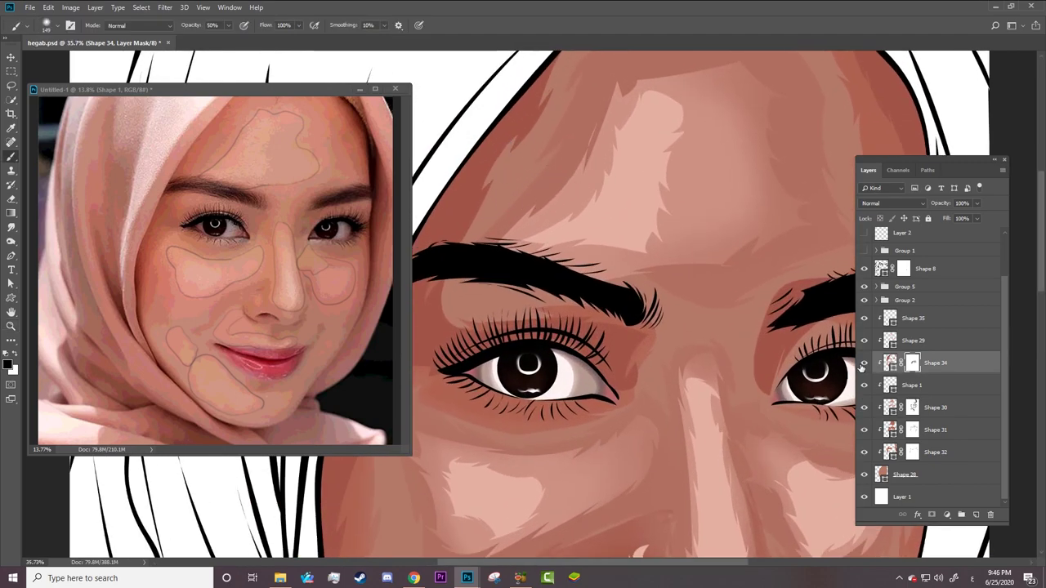
{"action": "left_click", "coordinate": [863, 363]}
{"action": "right_click", "coordinate": [514, 165]}
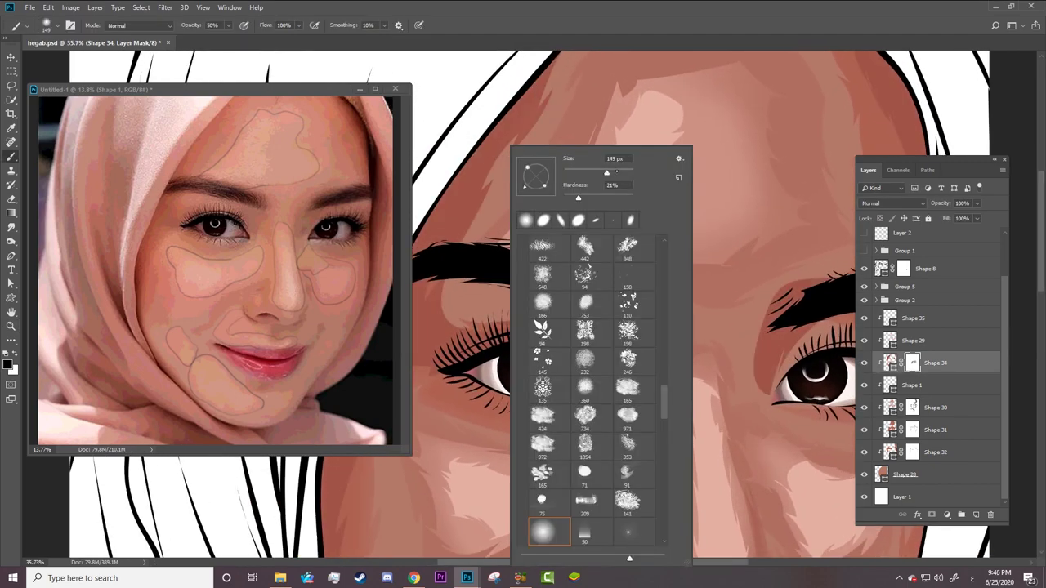
{"action": "key", "text": "Return"}
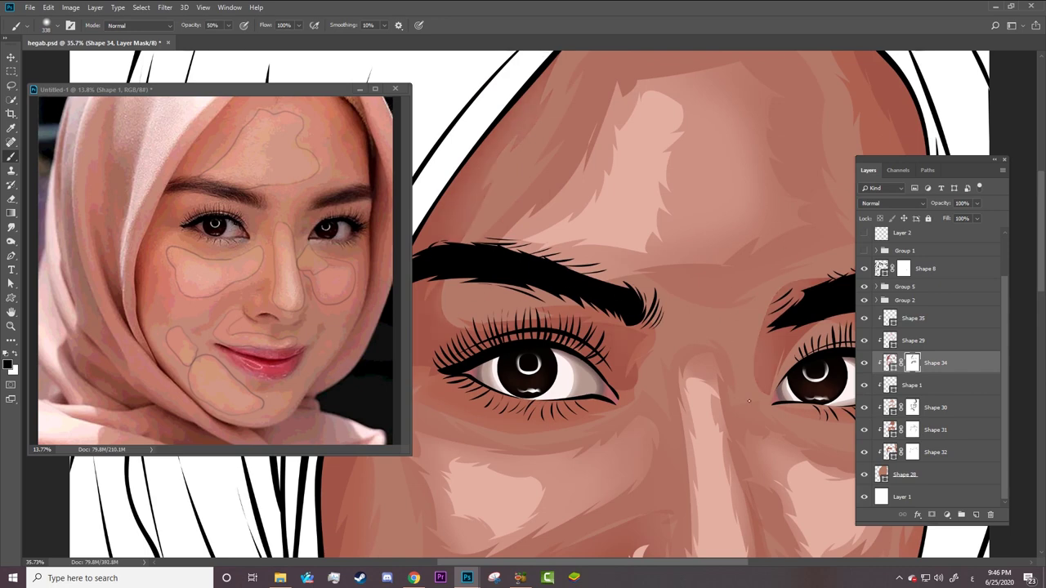
{"action": "scroll", "coordinate": [630, 367], "scroll_direction": "down", "scroll_amount": 3}
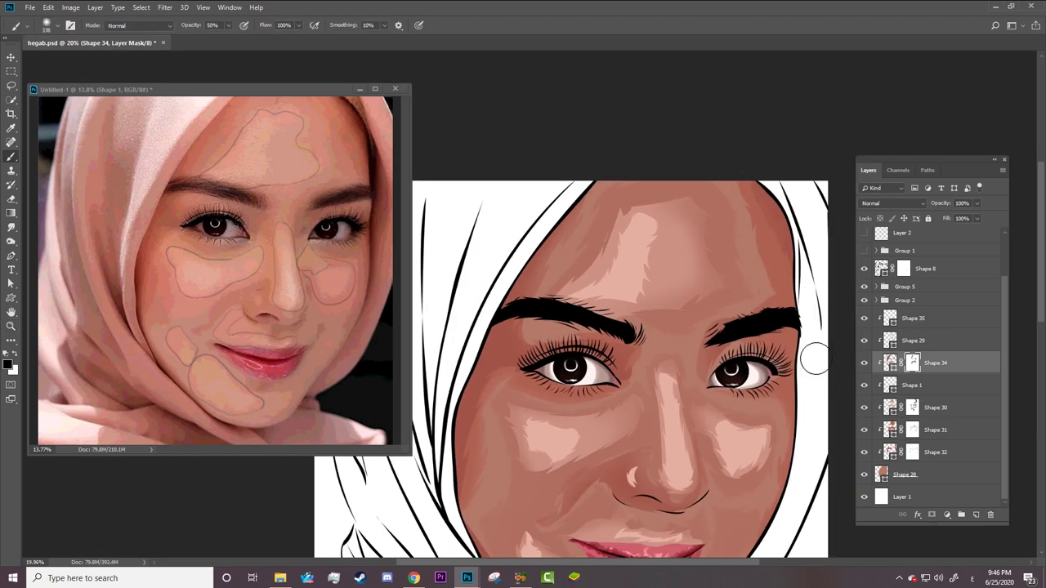
{"action": "left_click", "coordinate": [919, 347]}
Add a layer mask to Shape 29 for softening its brow and nose highlights.
{"action": "left_click", "coordinate": [912, 340]}
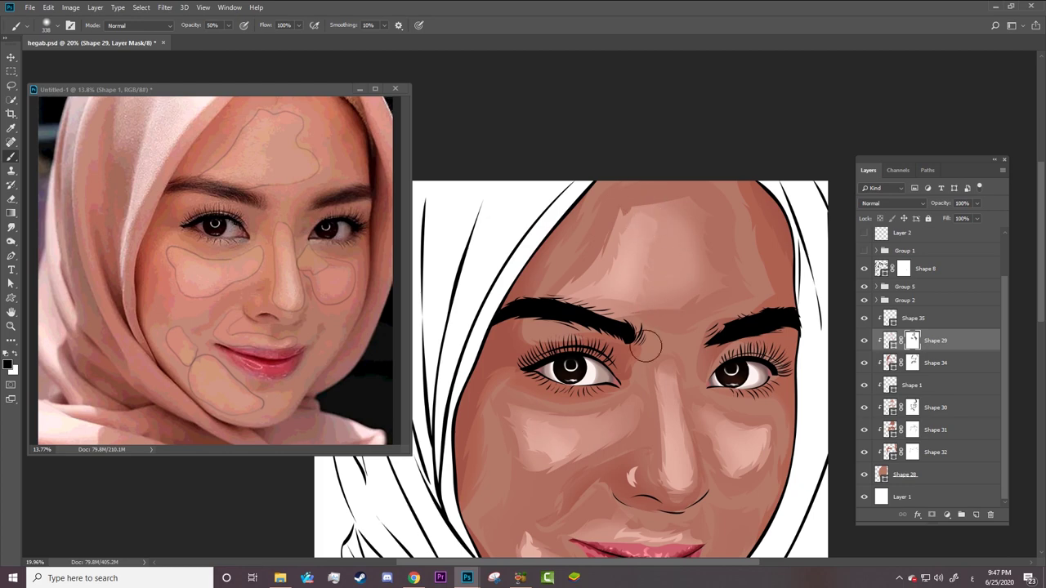
{"action": "scroll", "coordinate": [641, 306], "scroll_direction": "down", "scroll_amount": 5}
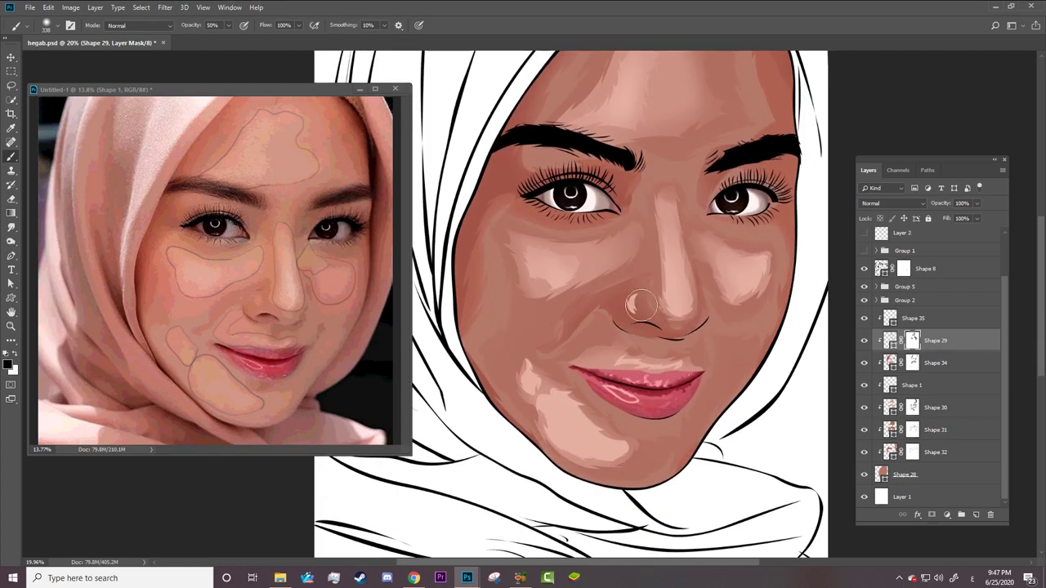
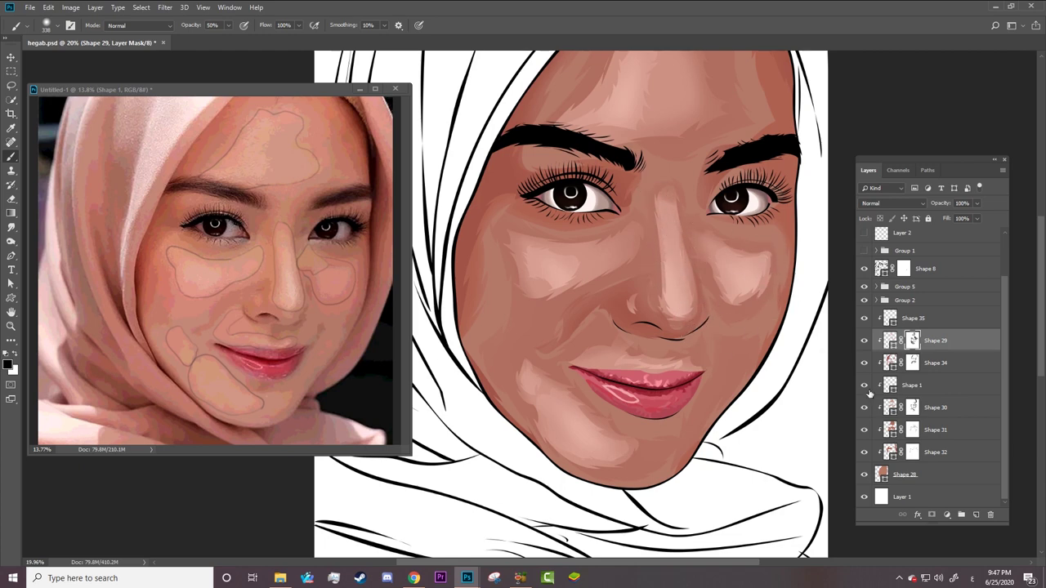
Hide the Shape 29 and Shape 34 shading layers and select Shape 30's mask.
{"action": "left_click", "coordinate": [913, 363]}
{"action": "left_click", "coordinate": [864, 363]}
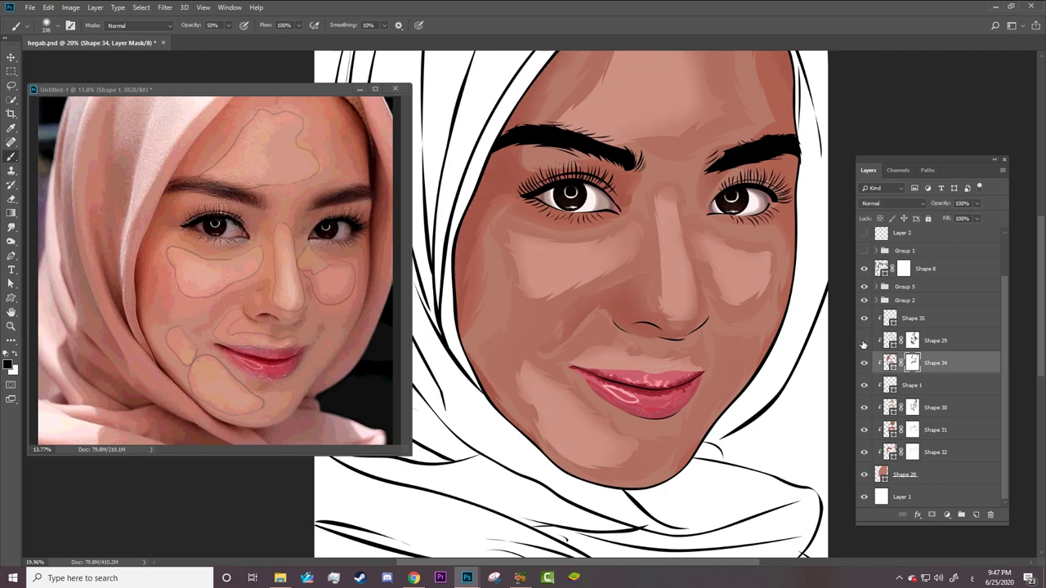
{"action": "left_click", "coordinate": [864, 365]}
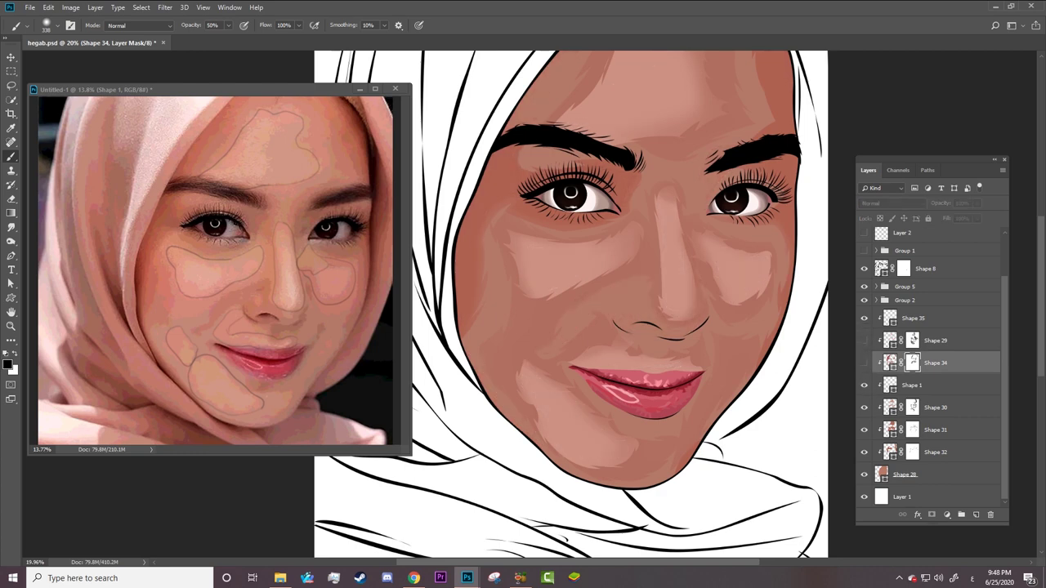
{"action": "left_click", "coordinate": [864, 406]}
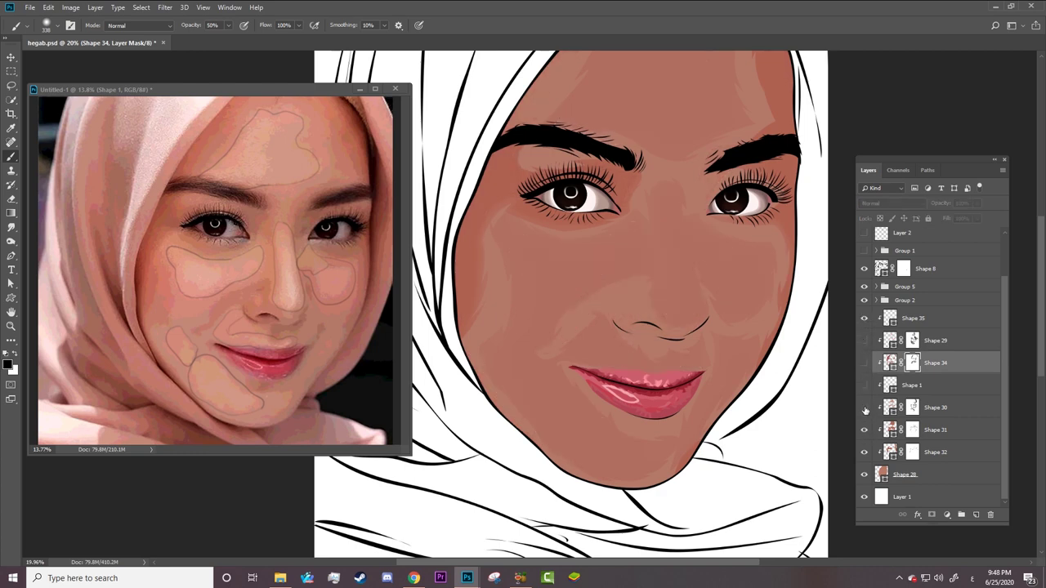
{"action": "left_click", "coordinate": [863, 407]}
{"action": "left_click", "coordinate": [909, 409]}
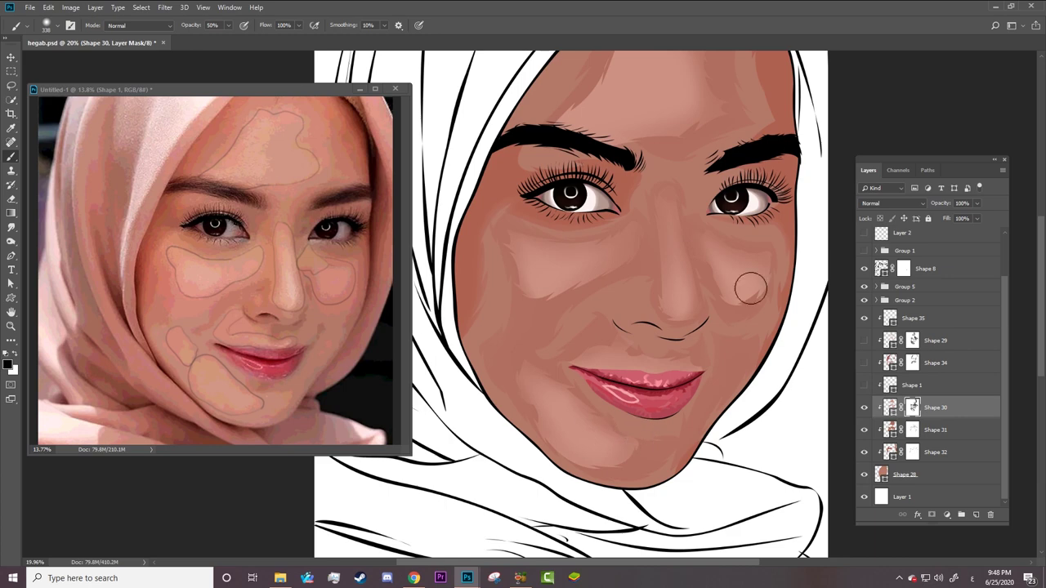
Zoom out to see the whole portrait.
{"action": "scroll", "coordinate": [760, 340], "scroll_direction": "up", "scroll_amount": 3}
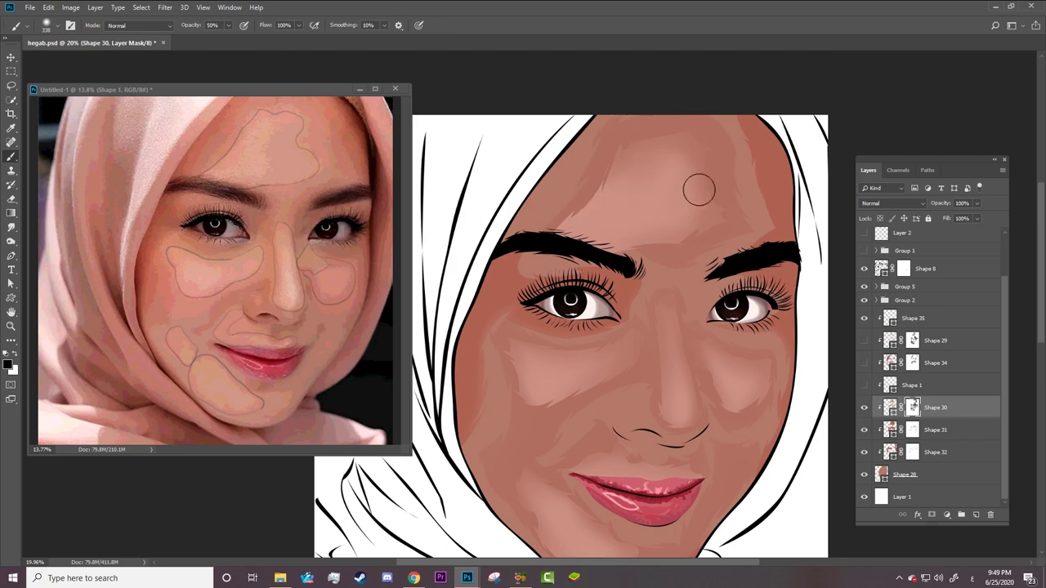
{"action": "key", "text": "z"}
{"action": "left_click_drag", "start_coordinate": [717, 341], "coordinate": [662, 330]}
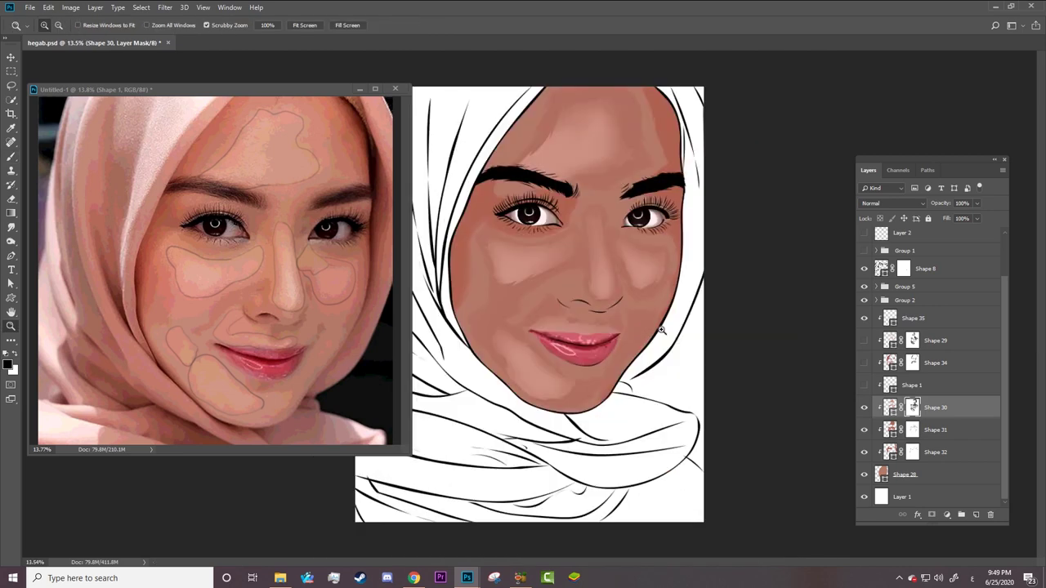
Delete the Shape 1 layer after comparing the face with and without Shape 34.
{"action": "left_click", "coordinate": [885, 384]}
{"action": "left_click", "coordinate": [863, 362]}
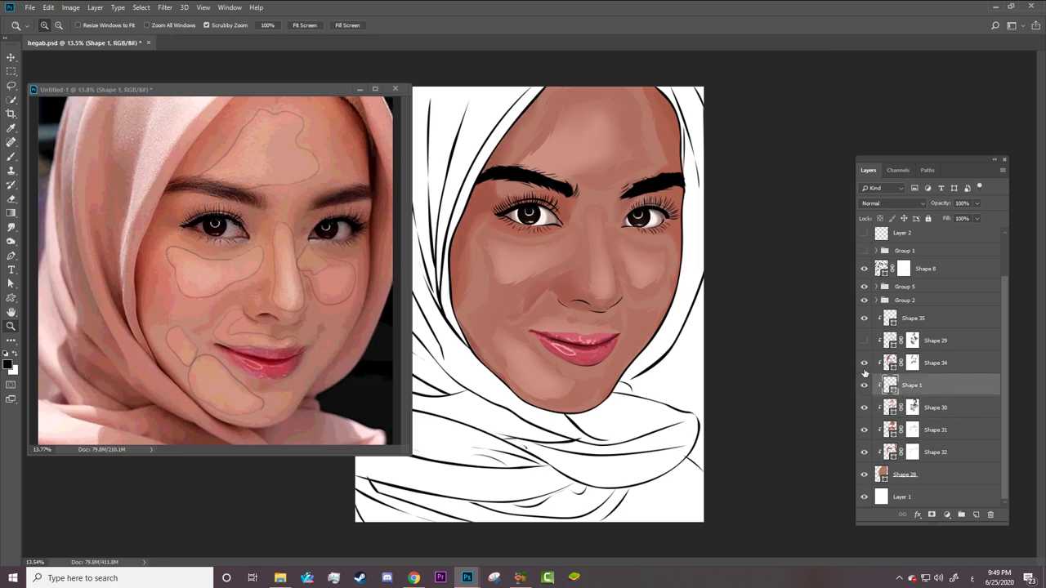
{"action": "left_click", "coordinate": [864, 363]}
{"action": "left_click", "coordinate": [864, 363]}
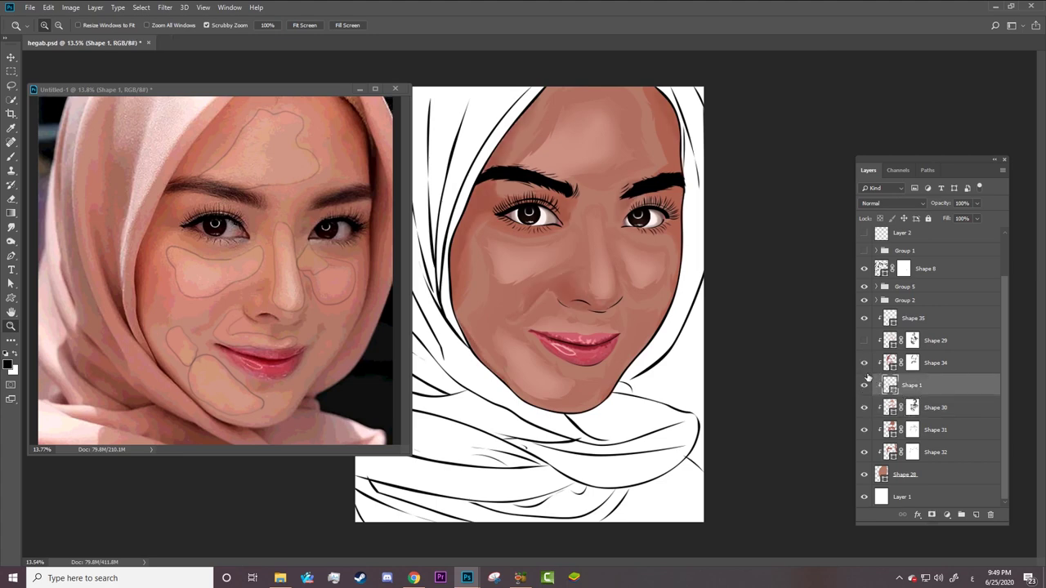
{"action": "left_click", "coordinate": [990, 515]}
{"action": "left_click", "coordinate": [467, 219]}
Show the Shape 34 and Shape 29 cheek and nose shading and select Shape 29's mask.
{"action": "left_click", "coordinate": [886, 385]}
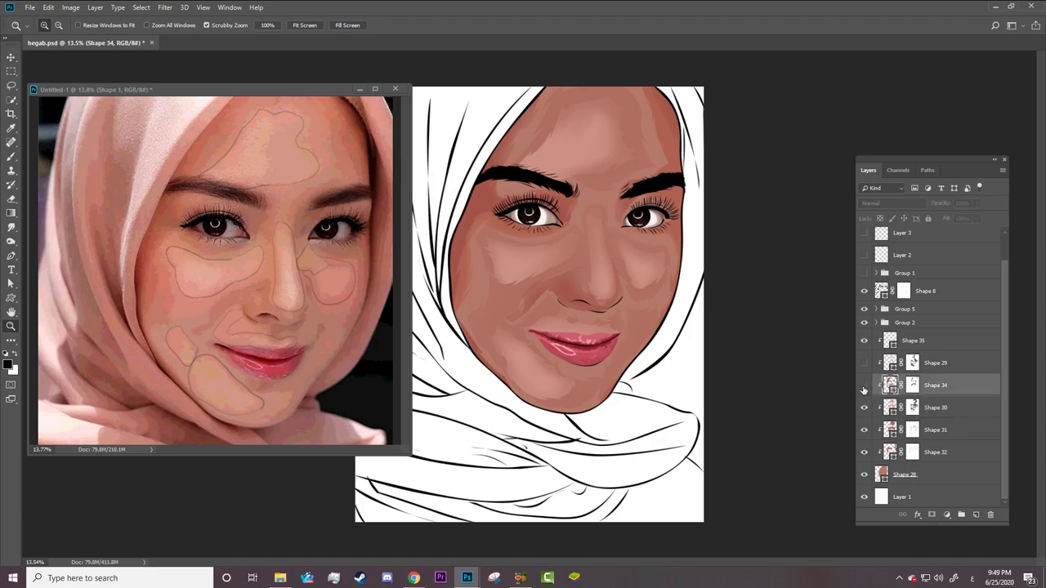
{"action": "left_click", "coordinate": [912, 385]}
{"action": "scroll", "coordinate": [510, 277], "scroll_direction": "up", "scroll_amount": 2}
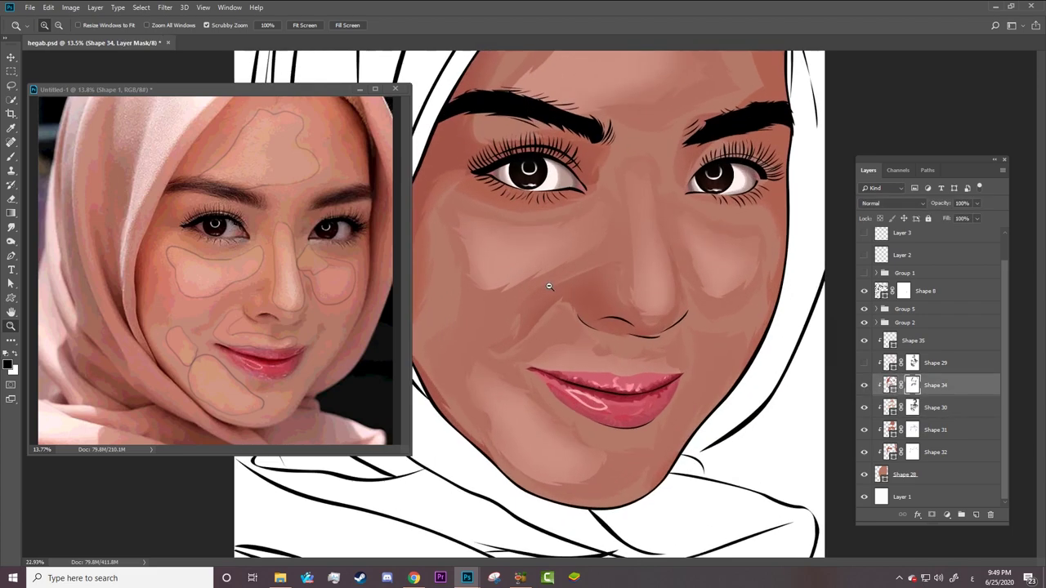
{"action": "left_click", "coordinate": [865, 385]}
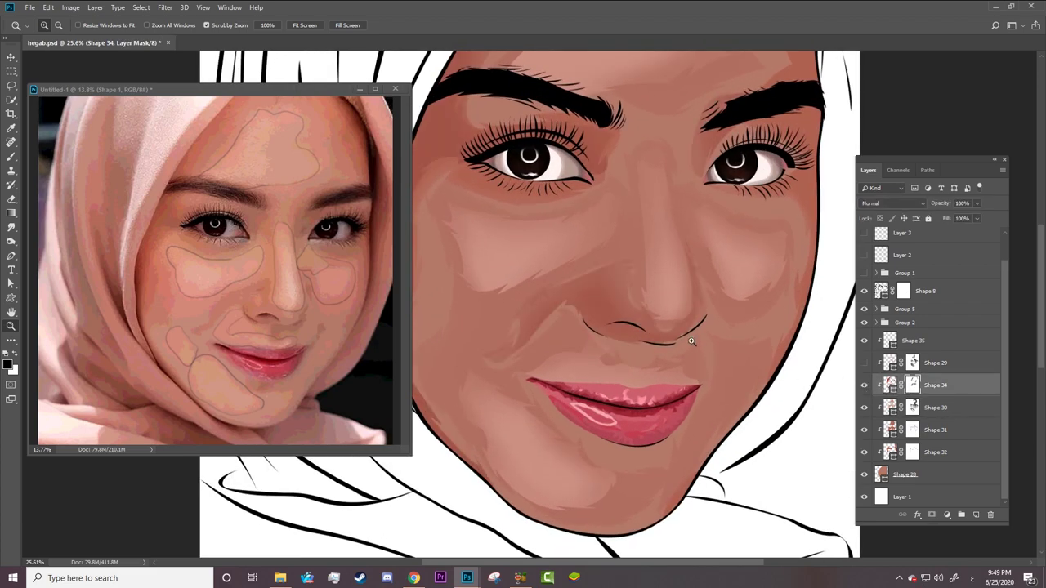
{"action": "scroll", "coordinate": [692, 342], "scroll_direction": "down", "scroll_amount": 2}
{"action": "scroll", "coordinate": [681, 300], "scroll_direction": "up", "scroll_amount": 2}
{"action": "left_click", "coordinate": [864, 363]}
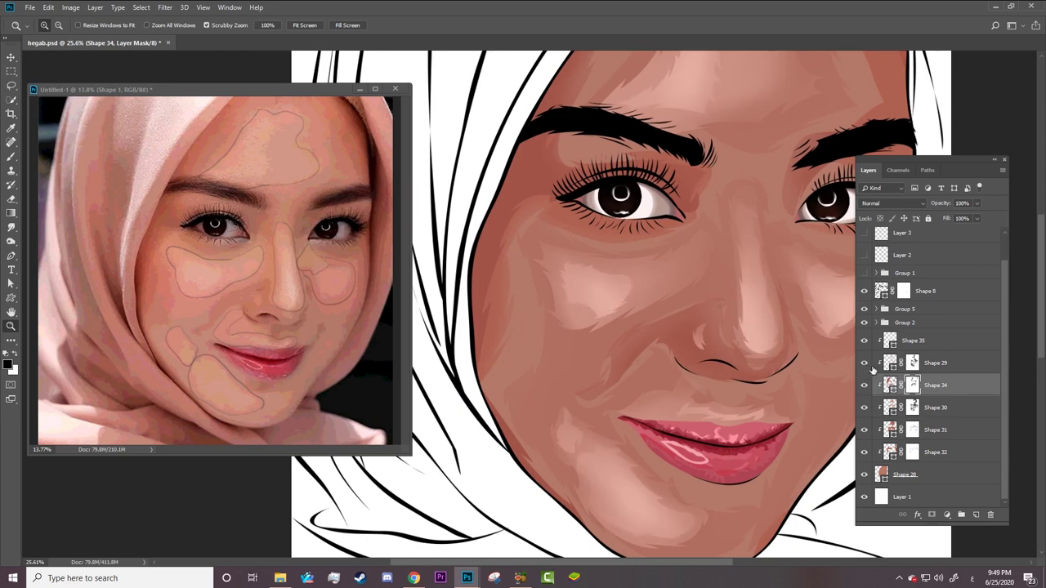
{"action": "left_click", "coordinate": [908, 365]}
Switch to the Brush and adjust the zoom on the face.
{"action": "key", "text": "b"}
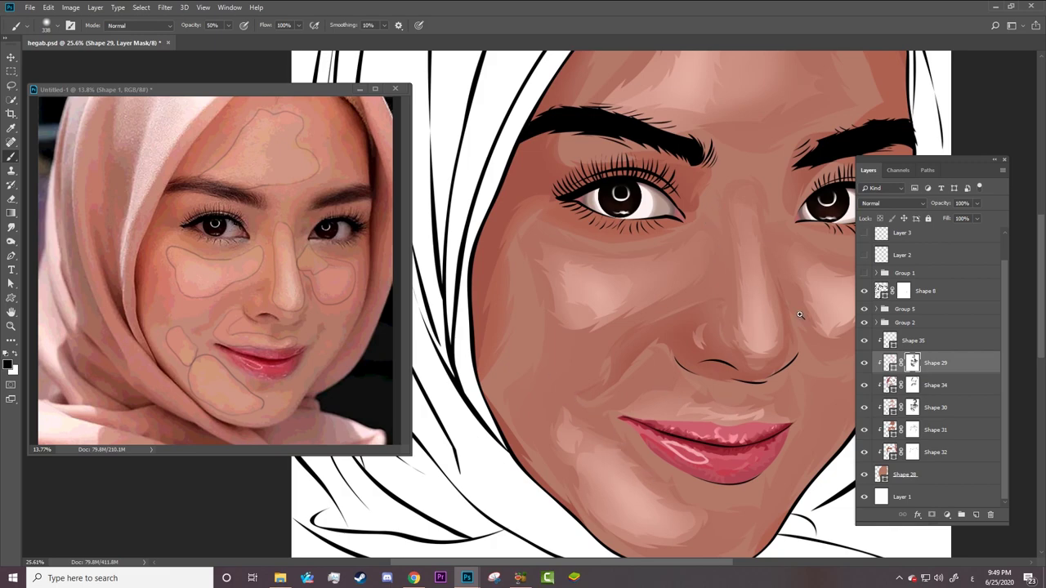
{"action": "key", "text": "z"}
{"action": "left_click_drag", "start_coordinate": [791, 274], "coordinate": [608, 373]}
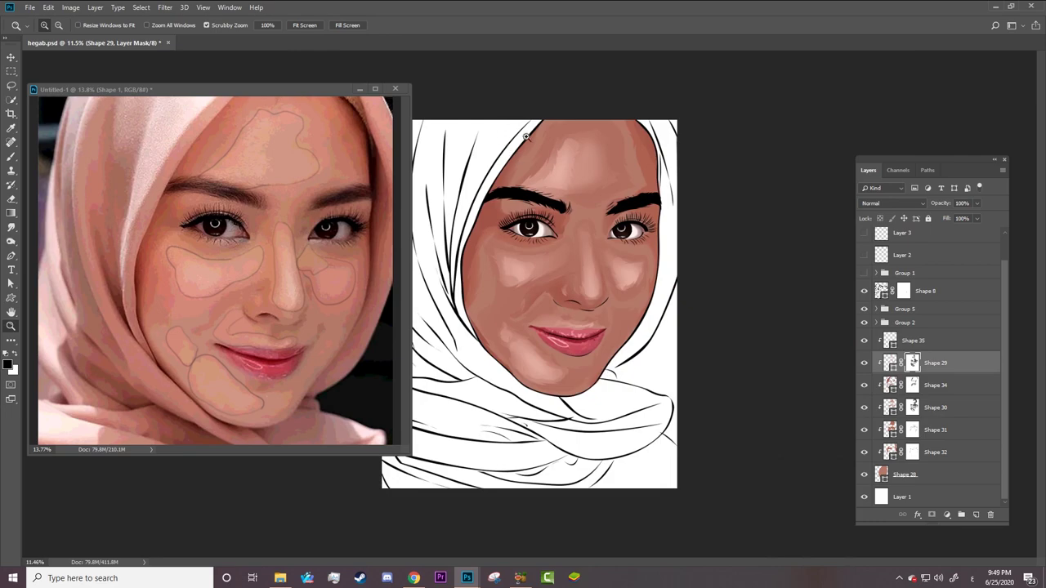
{"action": "mouse_move", "coordinate": [527, 136]}
{"action": "left_mouse_down"}
{"action": "mouse_move", "coordinate": [572, 250]}
{"action": "mouse_move", "coordinate": [504, 113]}
{"action": "left_mouse_up"}
{"action": "key", "text": "b"}
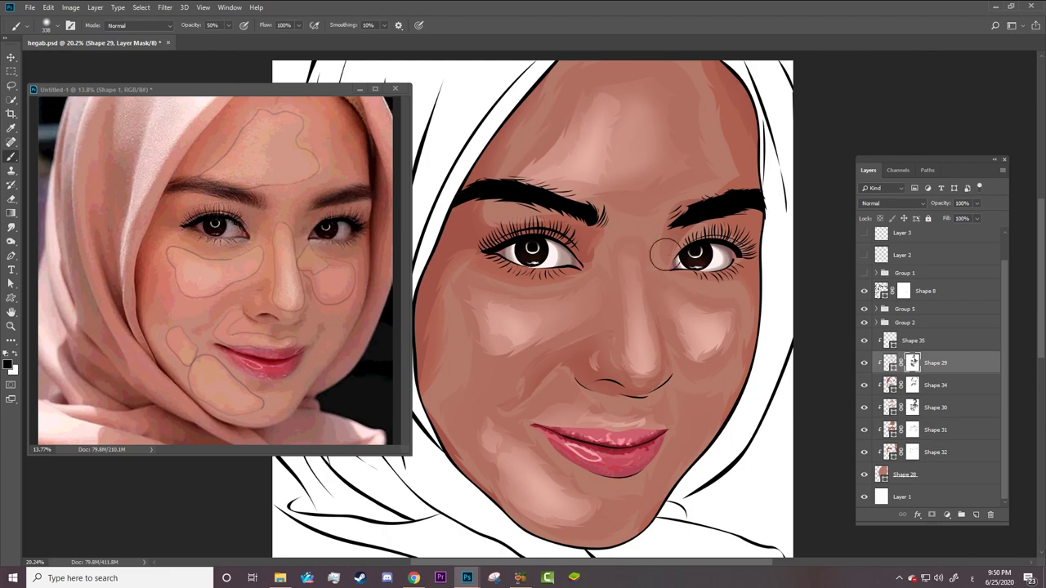
{"action": "key", "text": "z"}
{"action": "mouse_move", "coordinate": [664, 254]}
{"action": "left_mouse_down"}
{"action": "mouse_move", "coordinate": [428, 253]}
{"action": "mouse_move", "coordinate": [490, 254]}
{"action": "left_mouse_up"}
Pick the path-editing tool and display the Shape 32 path's anchor points.
{"action": "right_click", "coordinate": [11, 255]}
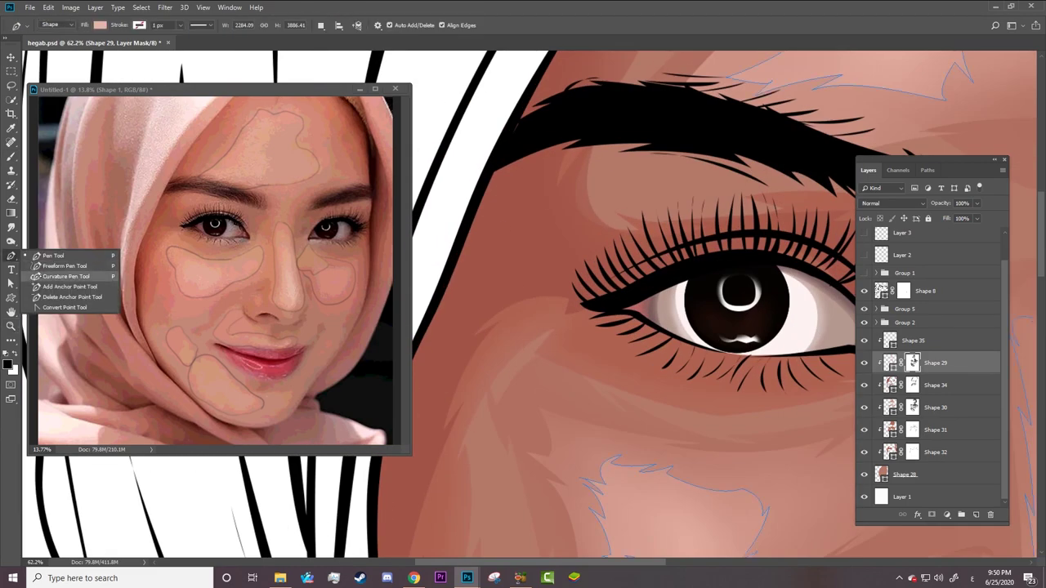
{"action": "left_click", "coordinate": [49, 255]}
{"action": "left_click", "coordinate": [889, 452]}
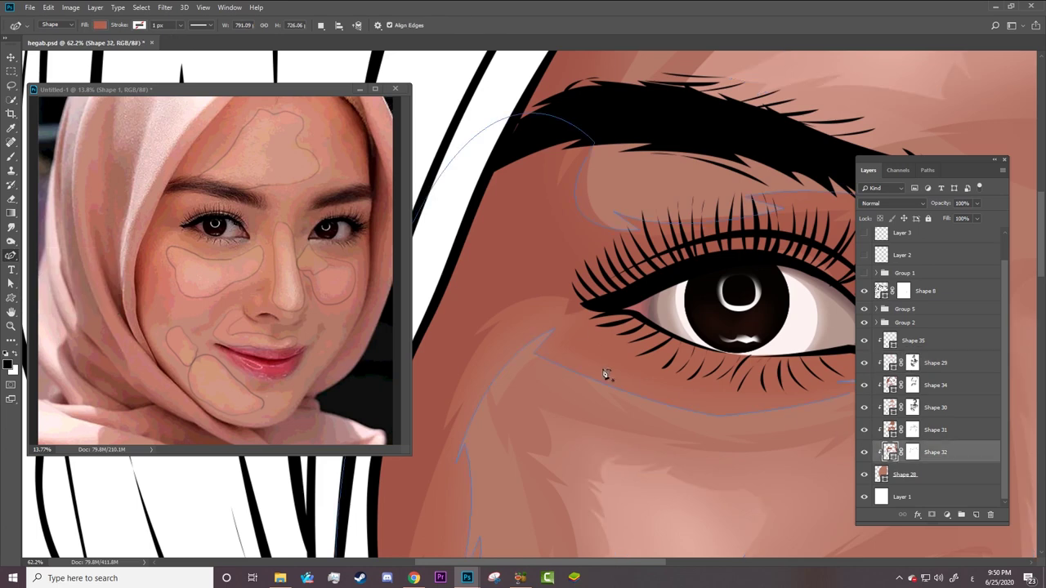
{"action": "left_click", "coordinate": [539, 362]}
{"action": "right_click", "coordinate": [463, 469]}
{"action": "key", "text": "Escape"}
{"action": "right_click", "coordinate": [478, 407]}
{"action": "key", "text": "Escape"}
Move Shape 32's eyebrow-end anchor and refit the path along the lower eyelid.
{"action": "left_click_drag", "start_coordinate": [594, 144], "coordinate": [584, 137]}
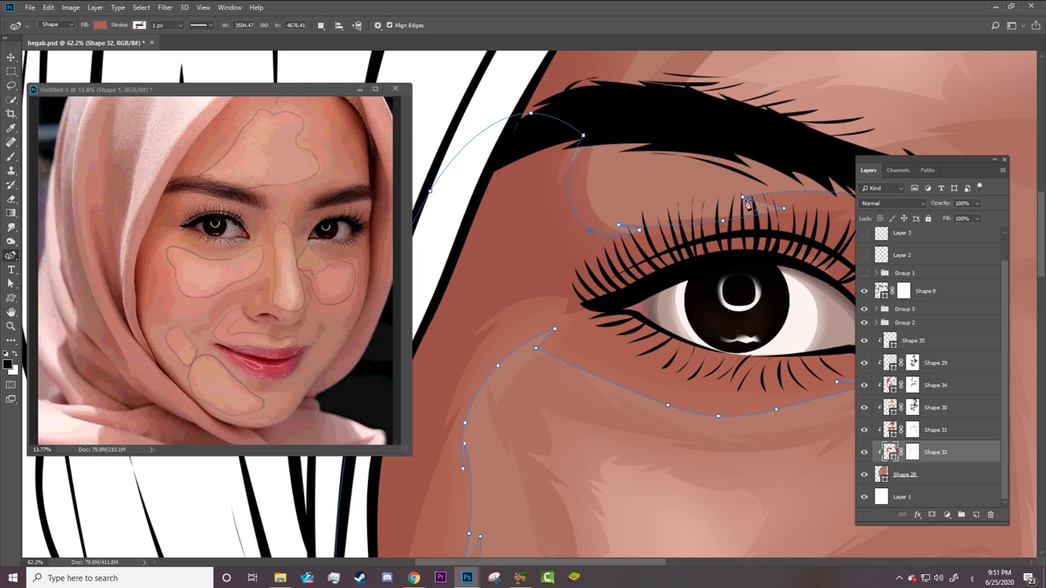
{"action": "mouse_move", "coordinate": [696, 452]}
{"action": "left_mouse_down"}
{"action": "mouse_move", "coordinate": [582, 237]}
{"action": "mouse_move", "coordinate": [630, 240]}
{"action": "mouse_move", "coordinate": [567, 205]}
{"action": "mouse_move", "coordinate": [645, 409]}
{"action": "mouse_move", "coordinate": [639, 394]}
{"action": "mouse_move", "coordinate": [558, 370]}
{"action": "left_mouse_up"}
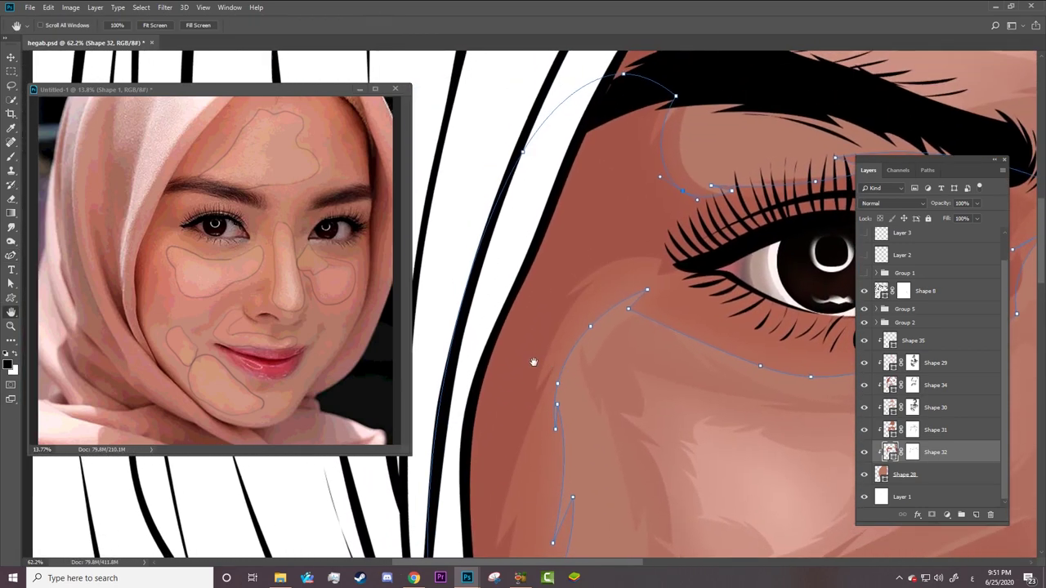
{"action": "key", "text": "p"}
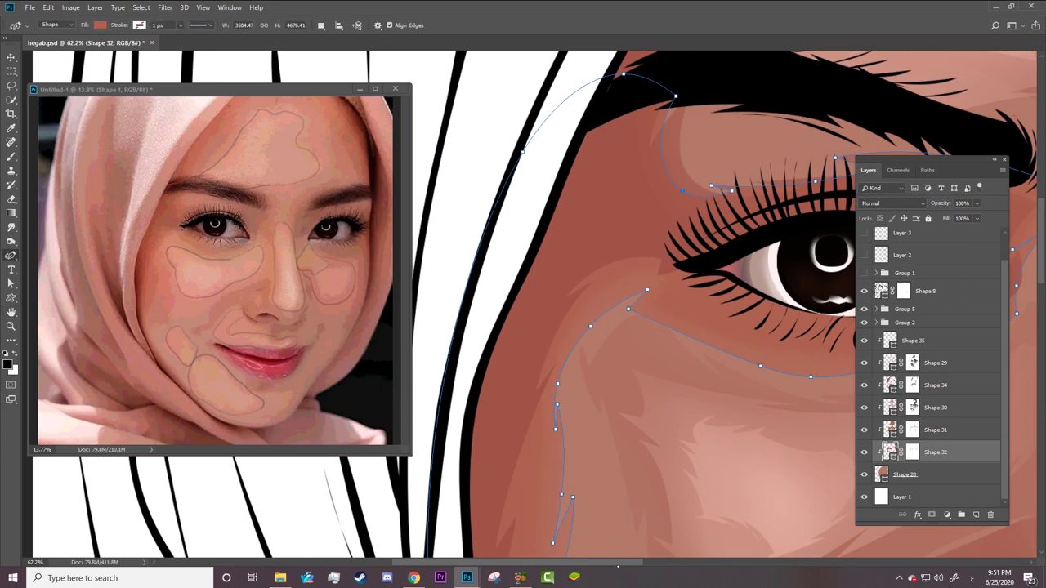
{"action": "mouse_move", "coordinate": [617, 564]}
{"action": "left_mouse_down"}
{"action": "mouse_move", "coordinate": [688, 564]}
{"action": "mouse_move", "coordinate": [666, 564]}
{"action": "left_mouse_up"}
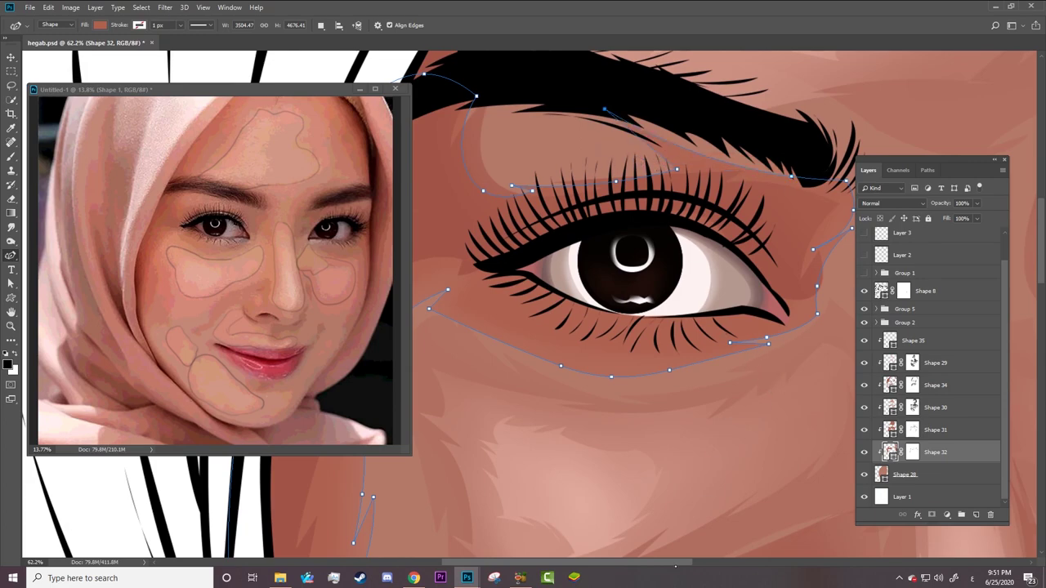
{"action": "key", "text": "z"}
{"action": "mouse_move", "coordinate": [531, 164]}
{"action": "left_mouse_down"}
{"action": "mouse_move", "coordinate": [732, 165]}
{"action": "mouse_move", "coordinate": [723, 269]}
{"action": "mouse_move", "coordinate": [735, 270]}
{"action": "mouse_move", "coordinate": [556, 300]}
{"action": "mouse_move", "coordinate": [490, 280]}
{"action": "left_mouse_up"}
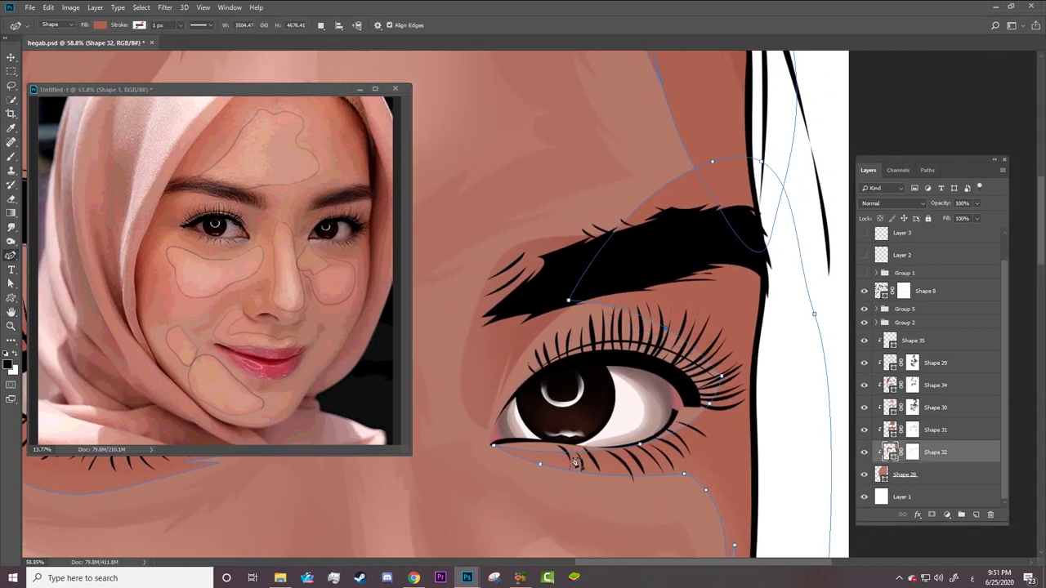
{"action": "left_click_drag", "start_coordinate": [575, 462], "coordinate": [572, 454]}
{"action": "left_click", "coordinate": [685, 475]}
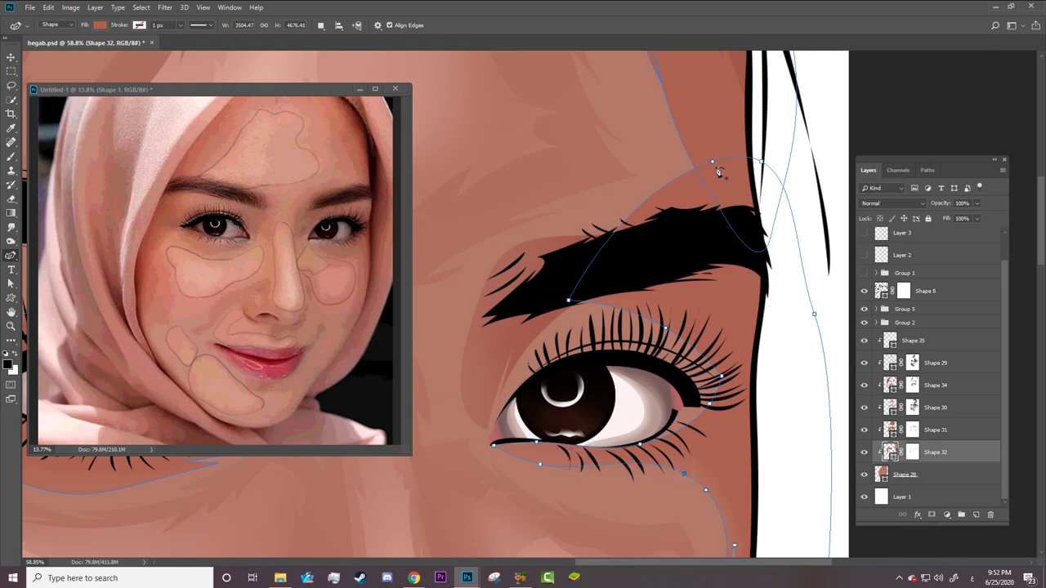
Adjust Shape 32's brow and temple anchors to reshape its outer edge.
{"action": "left_click_drag", "start_coordinate": [714, 164], "coordinate": [727, 175]}
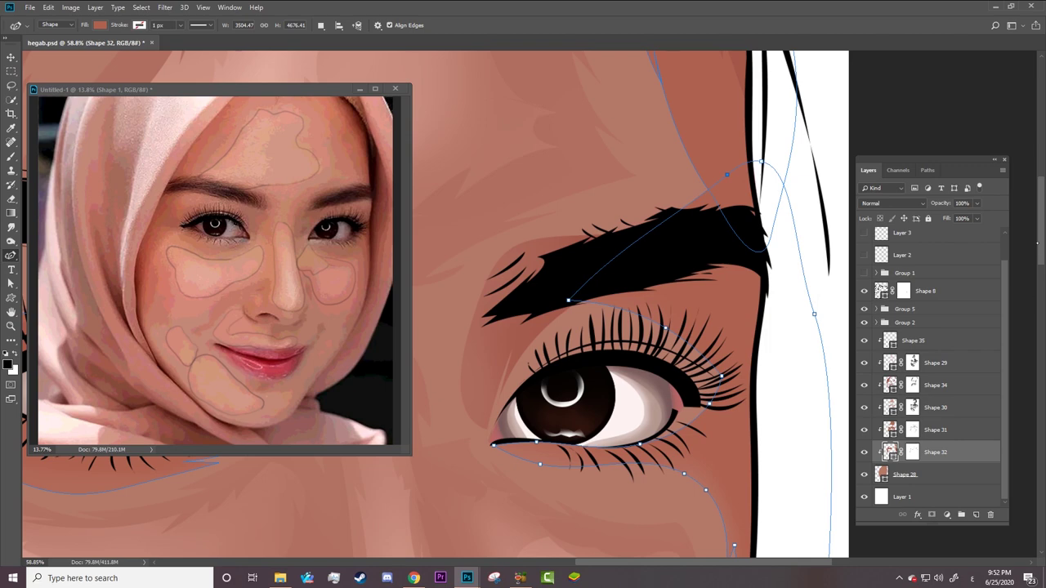
{"action": "scroll", "coordinate": [662, 327], "scroll_direction": "up", "scroll_amount": 5}
{"action": "left_click", "coordinate": [662, 314], "text": "ctrl"}
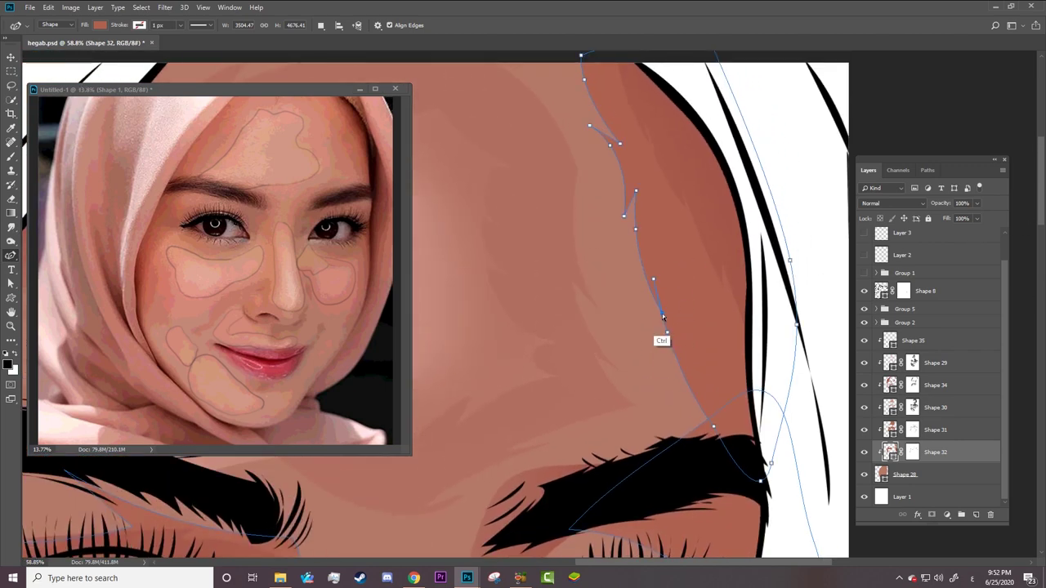
{"action": "left_click_drag", "start_coordinate": [662, 315], "coordinate": [658, 323]}
{"action": "mouse_move", "coordinate": [677, 358]}
{"action": "left_mouse_down"}
{"action": "mouse_move", "coordinate": [675, 369]}
{"action": "mouse_move", "coordinate": [701, 384]}
{"action": "left_mouse_up"}
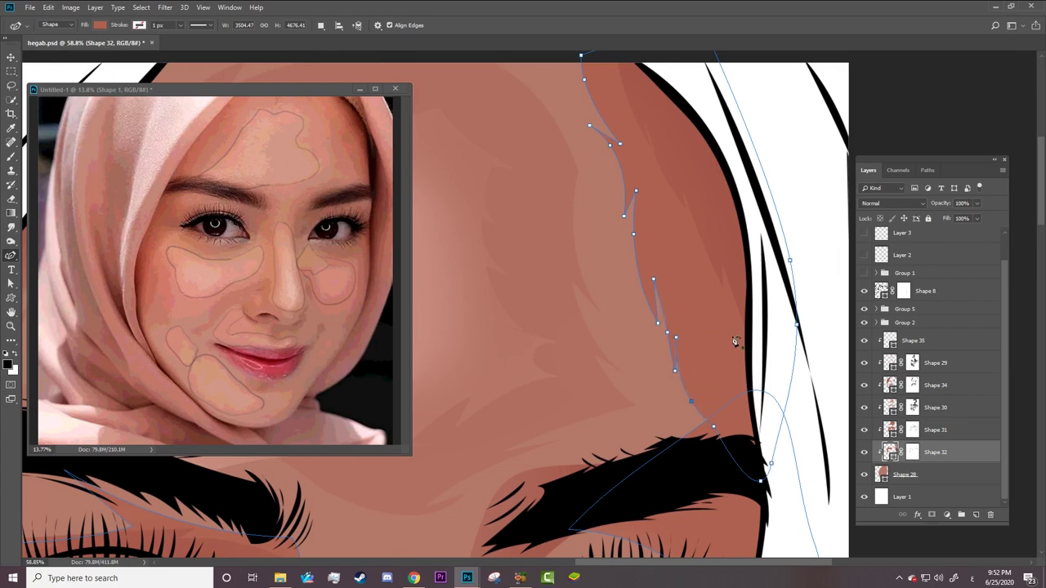
{"action": "key", "text": "z"}
{"action": "scroll", "coordinate": [693, 403], "scroll_direction": "down", "scroll_amount": 5}
Zoom in on the eye area and save the portrait with Ctrl+S.
{"action": "left_click_drag", "start_coordinate": [749, 485], "coordinate": [785, 426]}
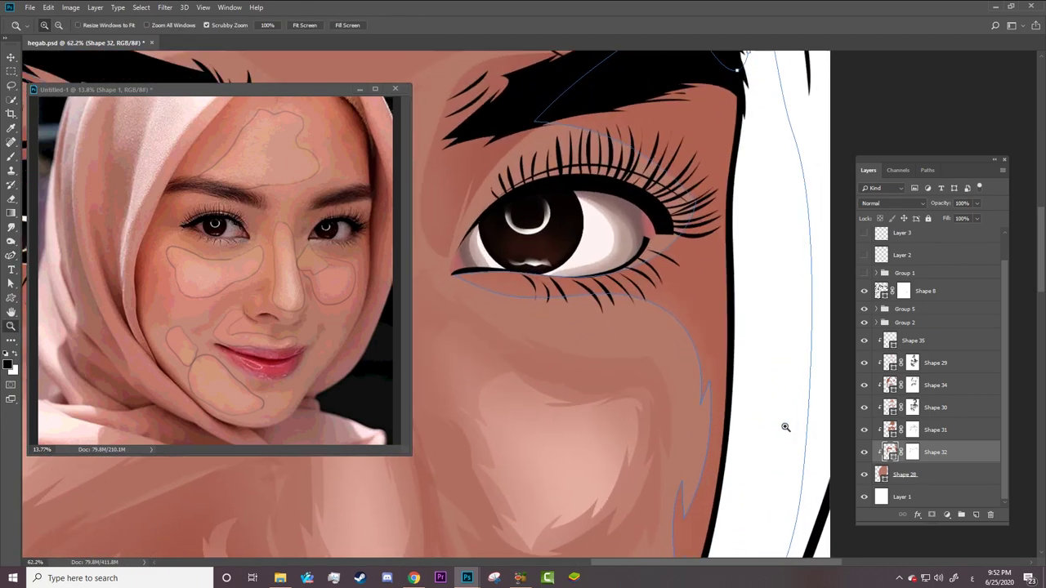
{"action": "key", "text": "p"}
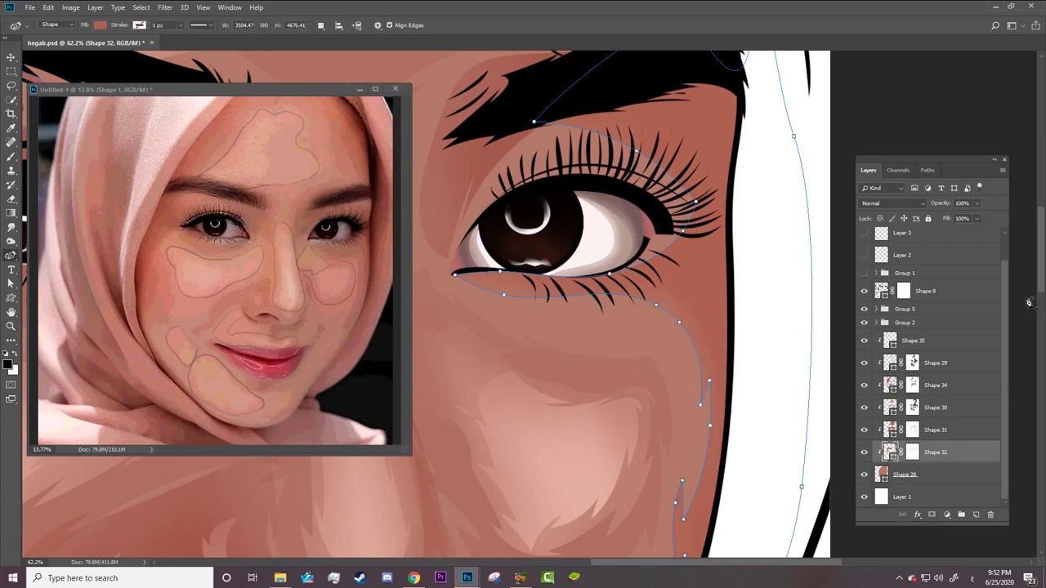
{"action": "scroll", "coordinate": [726, 413], "scroll_direction": "down", "scroll_amount": 5}
{"action": "scroll", "coordinate": [693, 319], "scroll_direction": "down", "scroll_amount": 1}
{"action": "key", "text": "ctrl+s"}
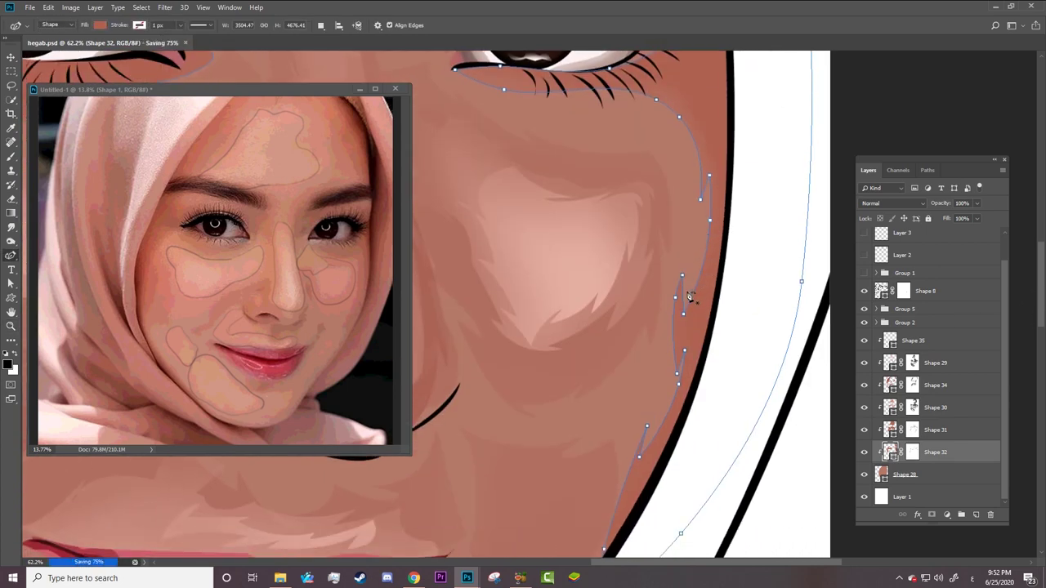
Move Shape 32's cheek anchors down and reshape the curve along the jaw edge.
{"action": "left_click", "coordinate": [685, 314]}
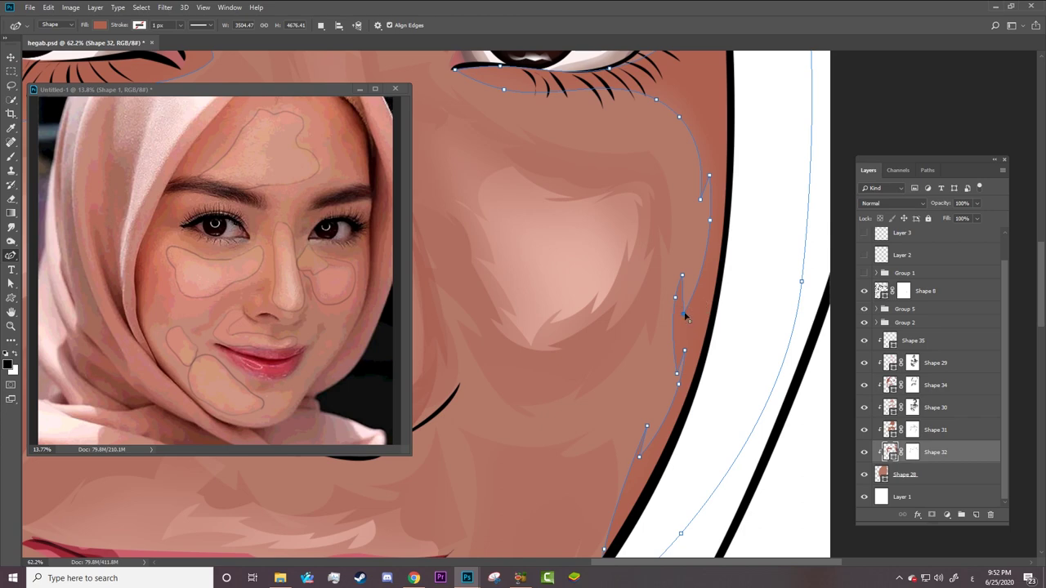
{"action": "left_click_drag", "start_coordinate": [700, 282], "coordinate": [697, 292]}
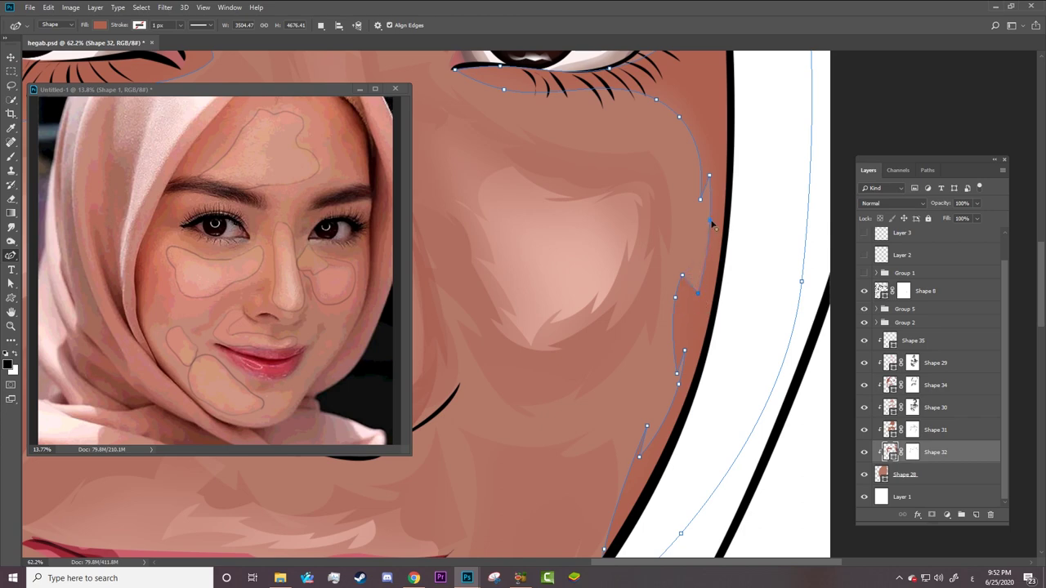
{"action": "left_click", "coordinate": [683, 276]}
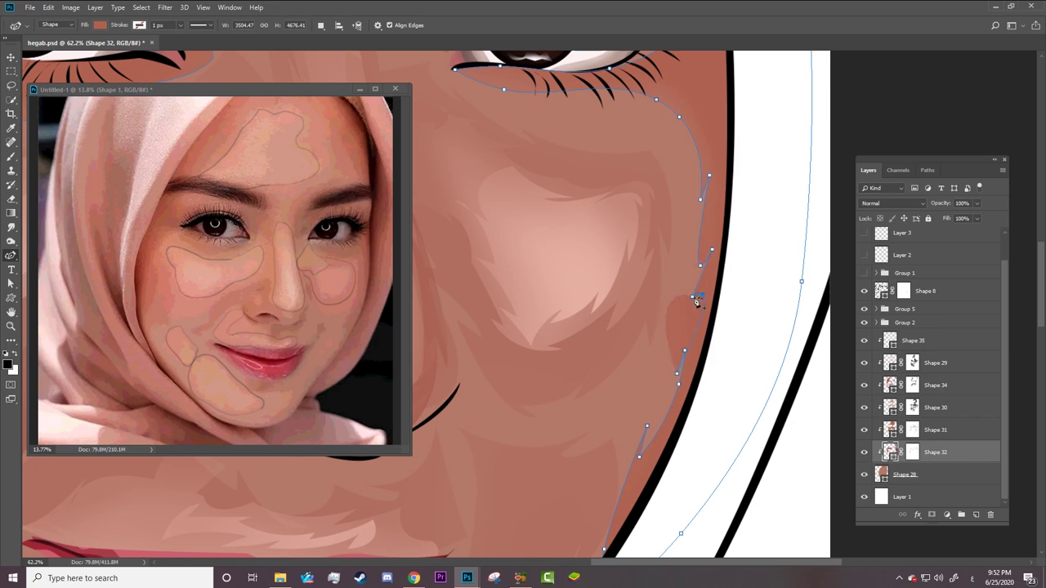
{"action": "left_click_drag", "start_coordinate": [696, 301], "coordinate": [712, 264]}
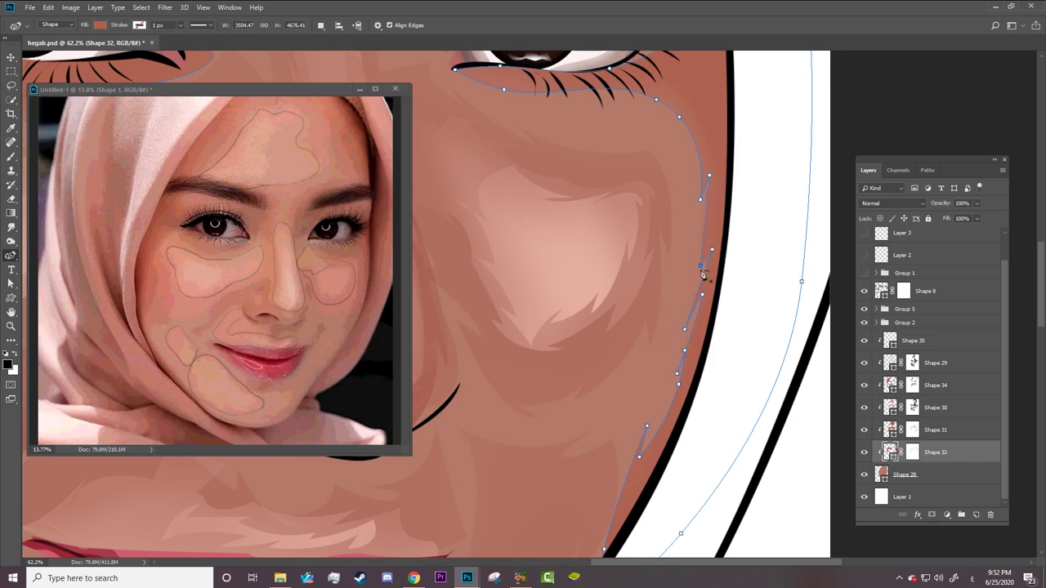
{"action": "left_click_drag", "start_coordinate": [669, 379], "coordinate": [679, 387]}
{"action": "left_click", "coordinate": [677, 373]}
{"action": "left_click_drag", "start_coordinate": [665, 424], "coordinate": [679, 412]}
Smooth the lower and bottom segments of Shape 32's shading outline.
{"action": "left_click_drag", "start_coordinate": [659, 445], "coordinate": [658, 441]}
{"action": "left_click_drag", "start_coordinate": [692, 360], "coordinate": [687, 417]}
{"action": "left_click_drag", "start_coordinate": [673, 415], "coordinate": [673, 406]}
{"action": "right_click", "coordinate": [672, 402]}
{"action": "left_click", "coordinate": [672, 403]}
{"action": "left_click_drag", "start_coordinate": [647, 470], "coordinate": [658, 464]}
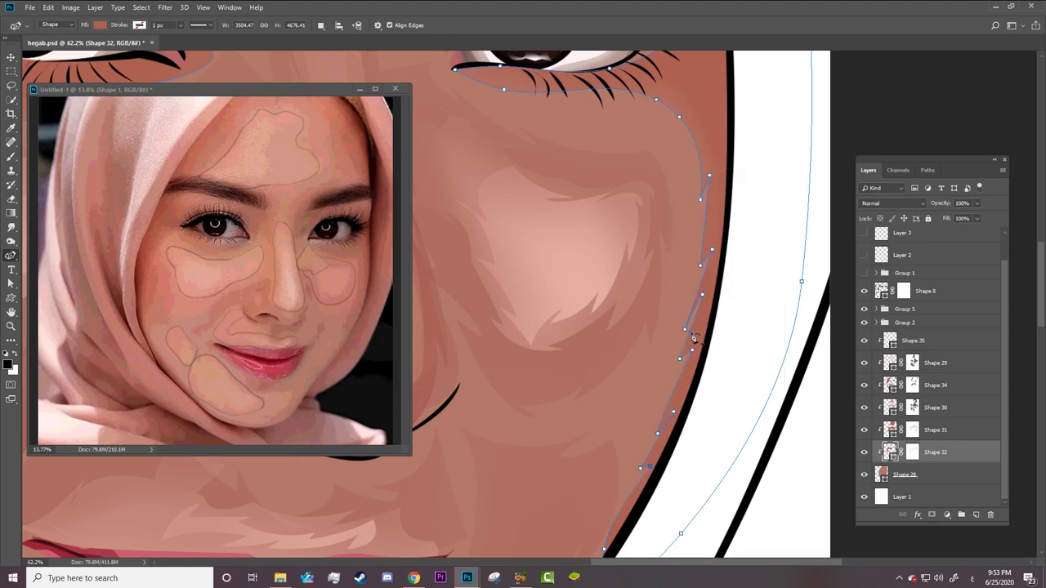
{"action": "scroll", "coordinate": [692, 337], "scroll_direction": "down", "scroll_amount": 2}
{"action": "scroll", "coordinate": [693, 337], "scroll_direction": "down", "scroll_amount": 2}
{"action": "scroll", "coordinate": [683, 413], "scroll_direction": "up", "scroll_amount": 3}
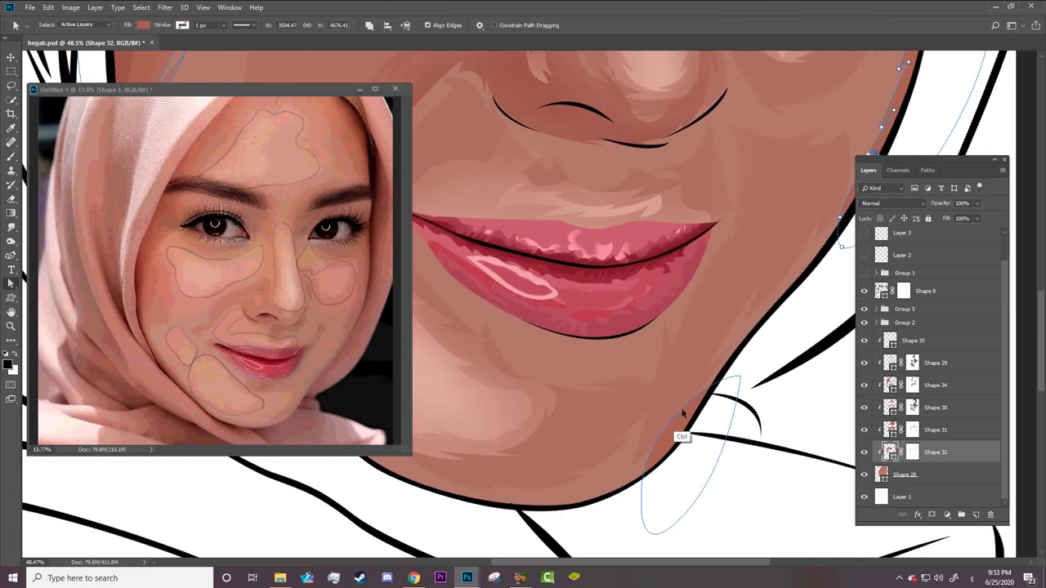
Shape the new Shape 36 chin shading curve up along the jaw.
{"action": "left_click", "coordinate": [677, 415], "text": "ctrl"}
{"action": "mouse_move", "coordinate": [740, 377]}
{"action": "left_mouse_down"}
{"action": "mouse_move", "coordinate": [766, 317]}
{"action": "mouse_move", "coordinate": [716, 382]}
{"action": "left_mouse_up"}
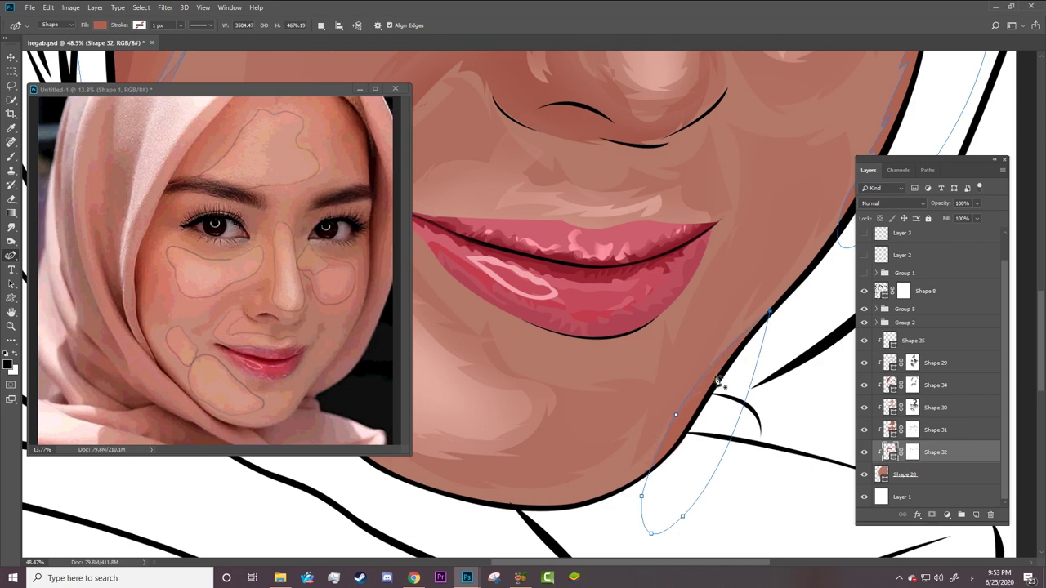
{"action": "left_click_drag", "start_coordinate": [677, 415], "coordinate": [712, 372]}
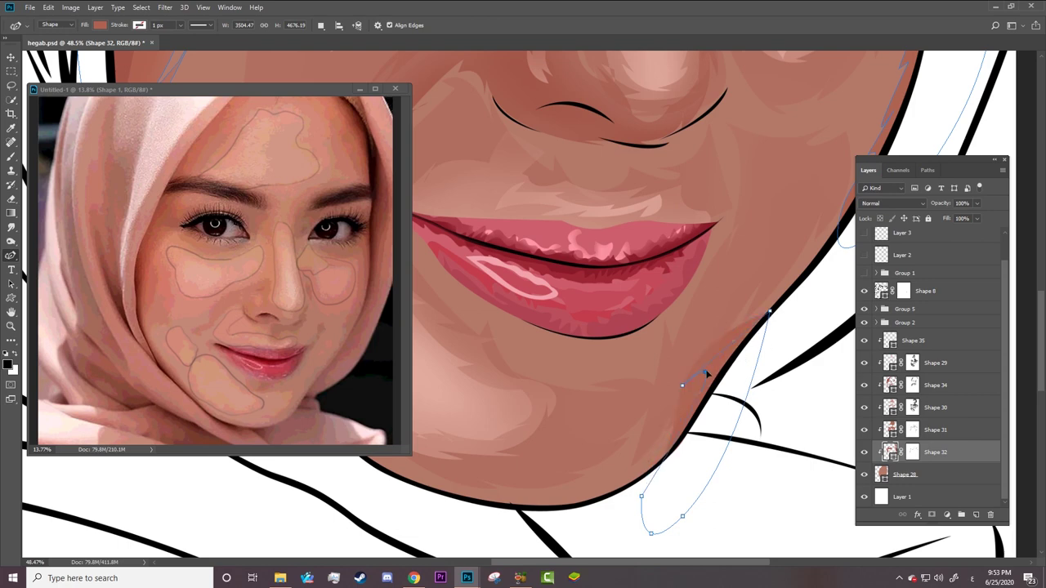
{"action": "left_click_drag", "start_coordinate": [678, 415], "coordinate": [688, 390]}
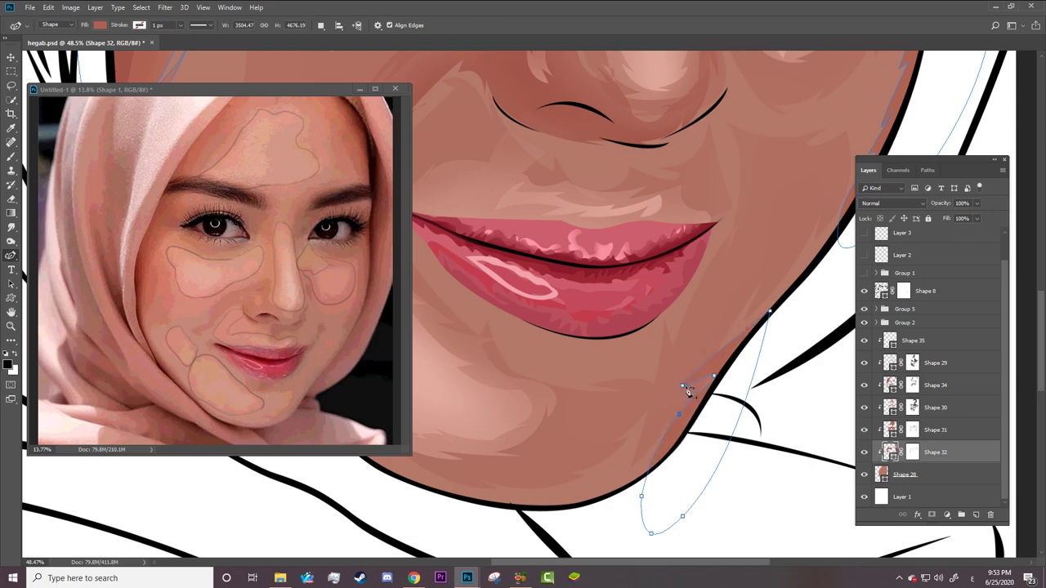
{"action": "right_click", "coordinate": [684, 400]}
{"action": "key", "text": "Escape"}
{"action": "key", "text": "z"}
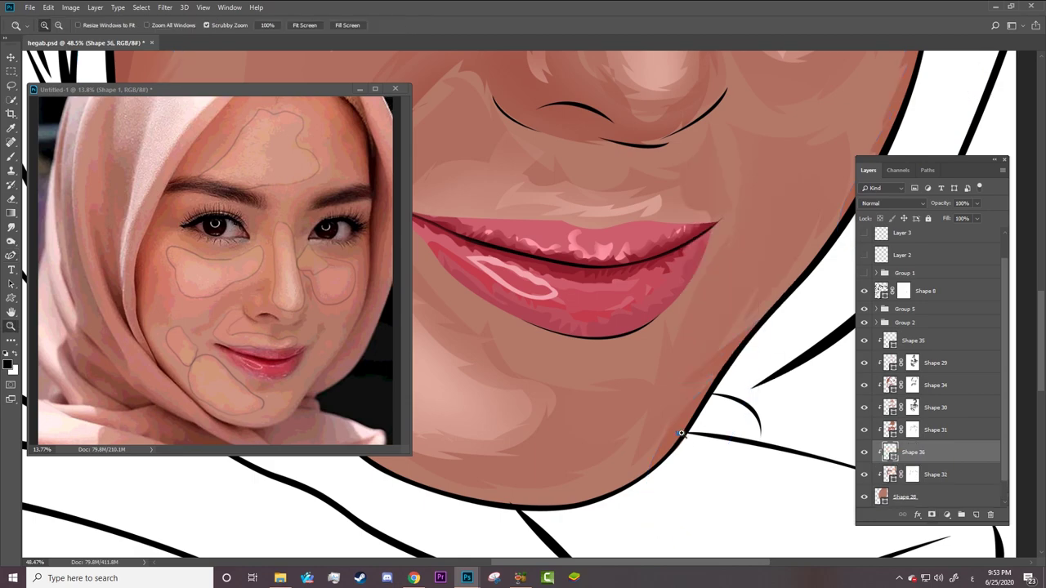
{"action": "scroll", "coordinate": [540, 287], "scroll_direction": "down", "scroll_amount": 3}
{"action": "scroll", "coordinate": [539, 287], "scroll_direction": "up", "scroll_amount": 3}
{"action": "scroll", "coordinate": [539, 287], "scroll_direction": "down", "scroll_amount": 1}
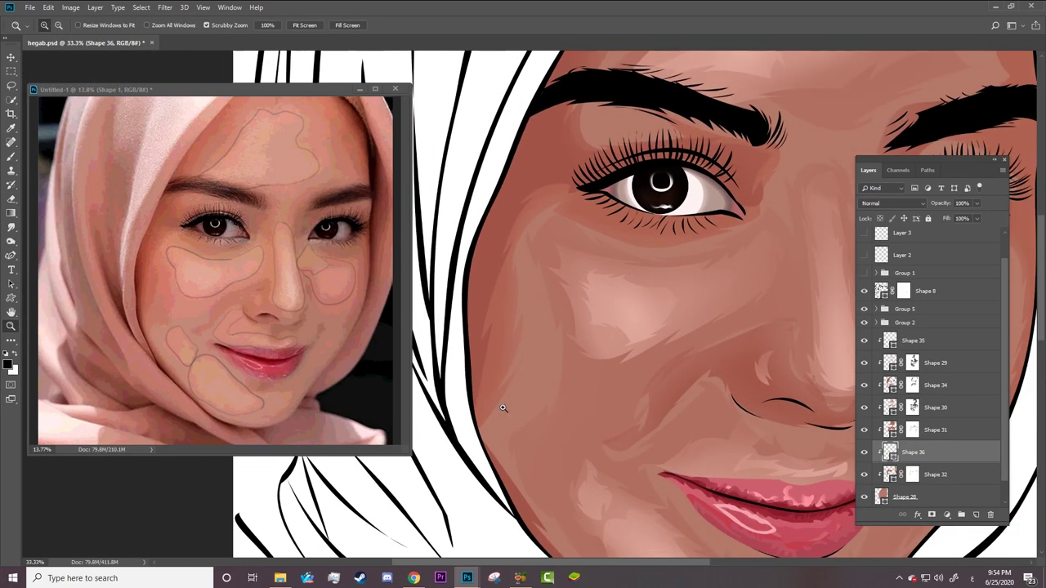
{"action": "scroll", "coordinate": [489, 292], "scroll_direction": "up", "scroll_amount": 2}
{"action": "left_click", "coordinate": [892, 430]}
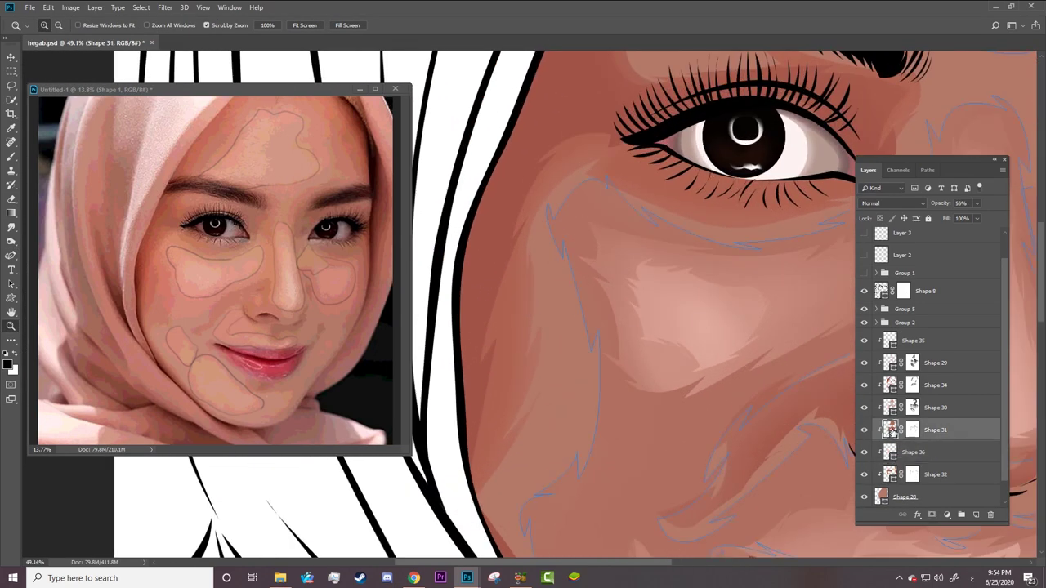
Select the Shape 35 layer and switch to the Pen Tool.
{"action": "scroll", "coordinate": [670, 398], "scroll_direction": "down", "scroll_amount": 2}
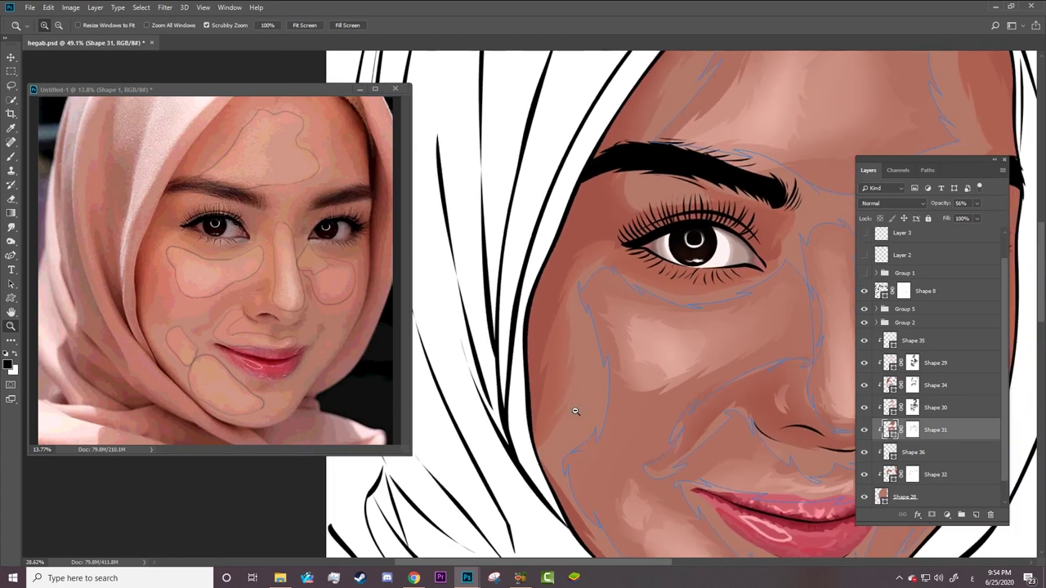
{"action": "scroll", "coordinate": [585, 417], "scroll_direction": "up", "scroll_amount": 1}
{"action": "scroll", "coordinate": [572, 407], "scroll_direction": "up", "scroll_amount": 2}
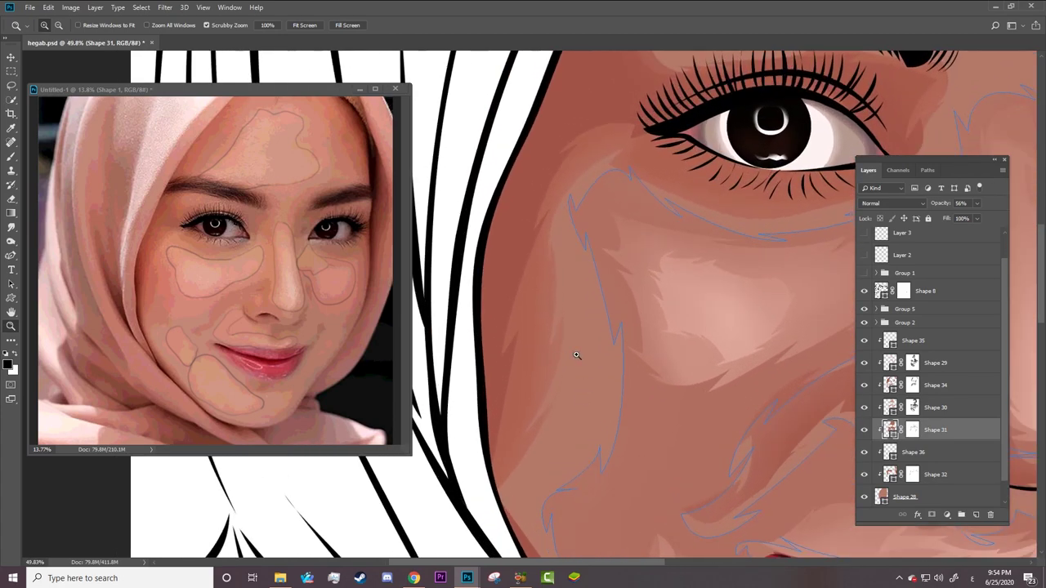
{"action": "scroll", "coordinate": [576, 355], "scroll_direction": "down", "scroll_amount": 2}
{"action": "scroll", "coordinate": [576, 355], "scroll_direction": "down", "scroll_amount": 2}
{"action": "scroll", "coordinate": [770, 312], "scroll_direction": "up", "scroll_amount": 1}
{"action": "left_click", "coordinate": [891, 341]}
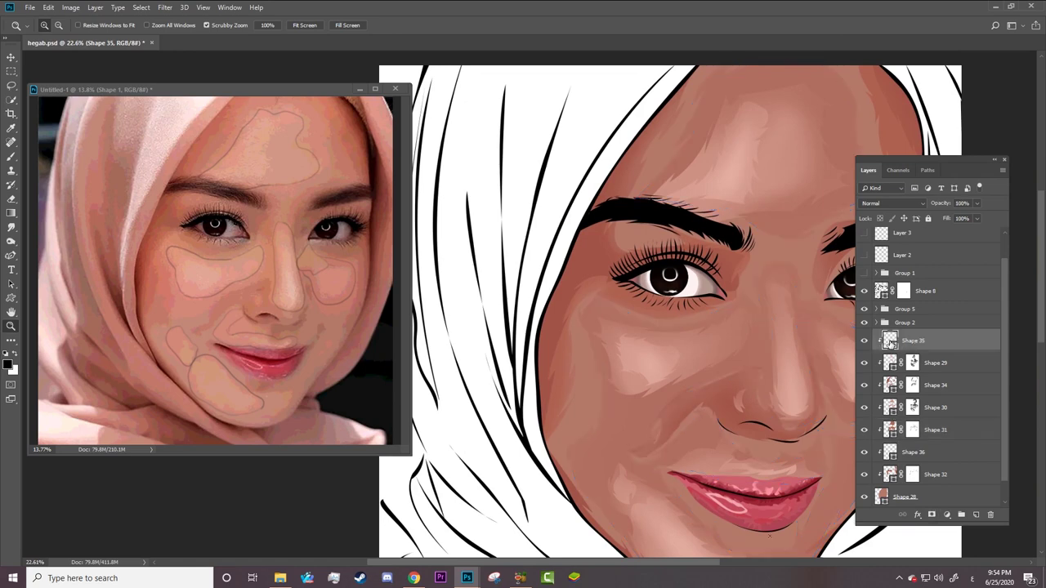
{"action": "right_click", "coordinate": [11, 255]}
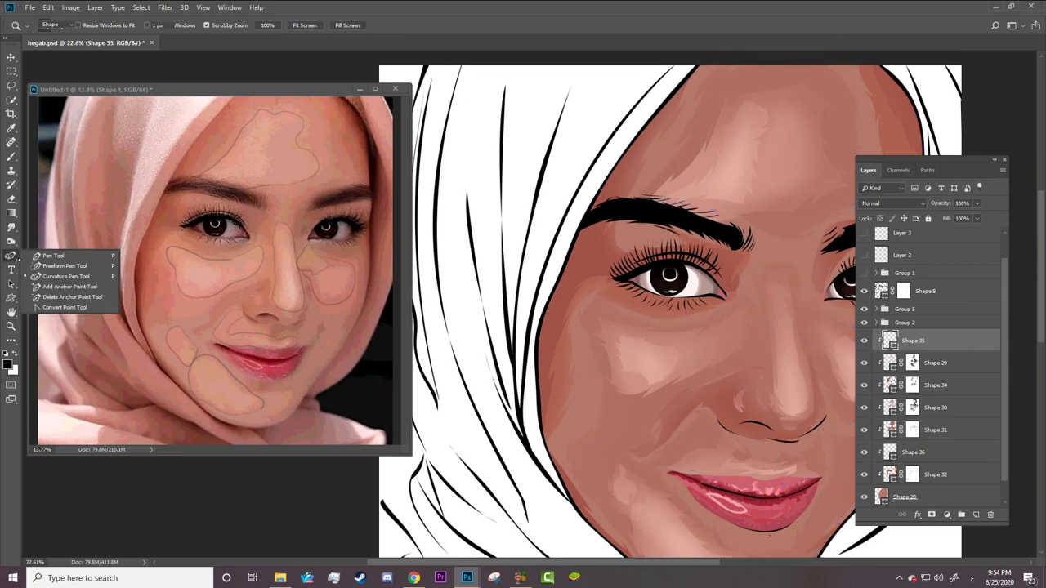
{"action": "left_click", "coordinate": [90, 253]}
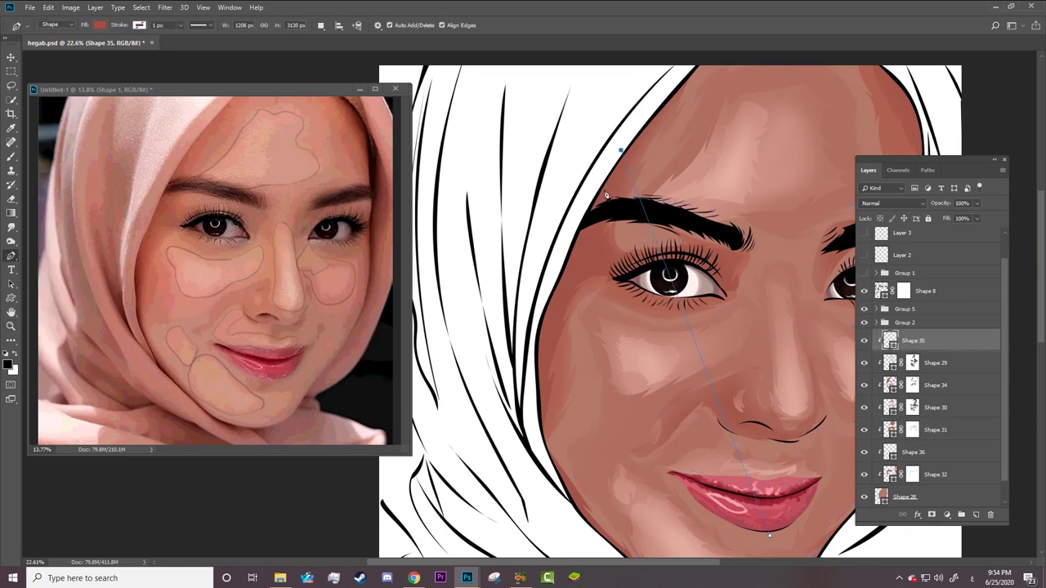
Discard the unfinished Shape 35 path and dismiss the pen tool error messages.
{"action": "scroll", "coordinate": [670, 311], "scroll_direction": "down", "scroll_amount": 3}
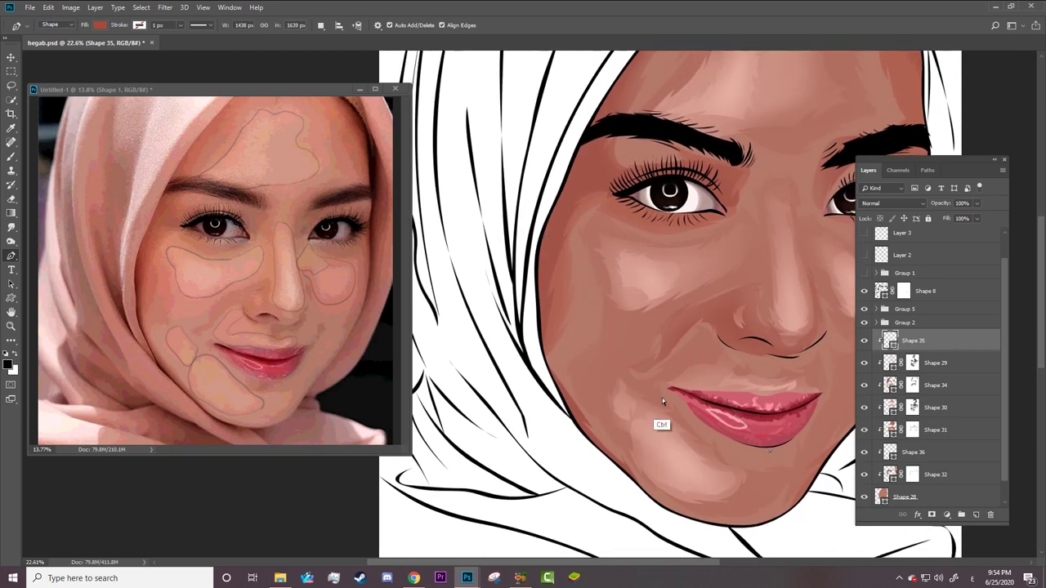
{"action": "key", "text": "Delete"}
{"action": "key", "text": "Delete"}
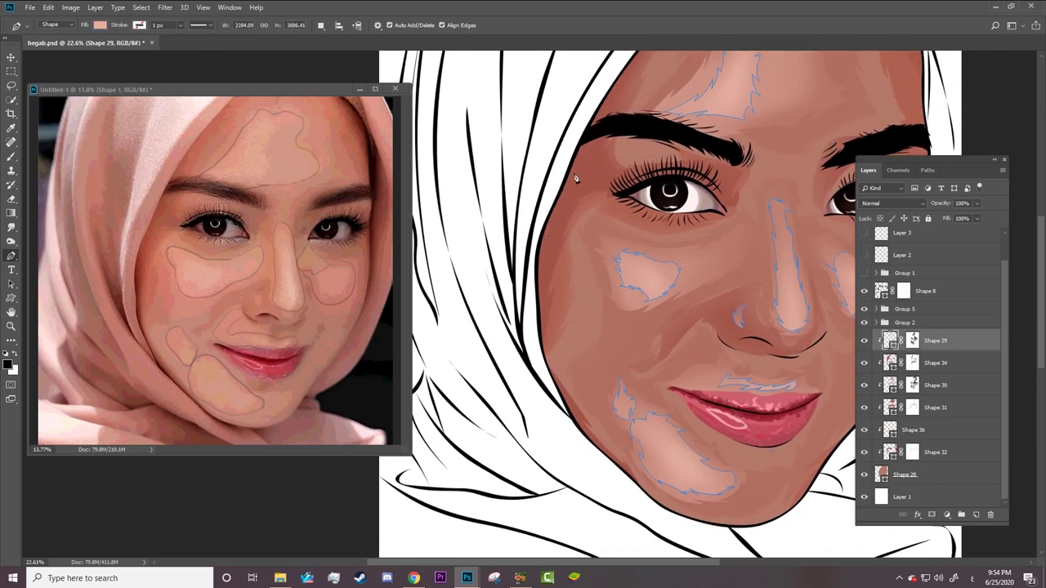
{"action": "left_click", "coordinate": [575, 178]}
{"action": "left_click", "coordinate": [523, 220]}
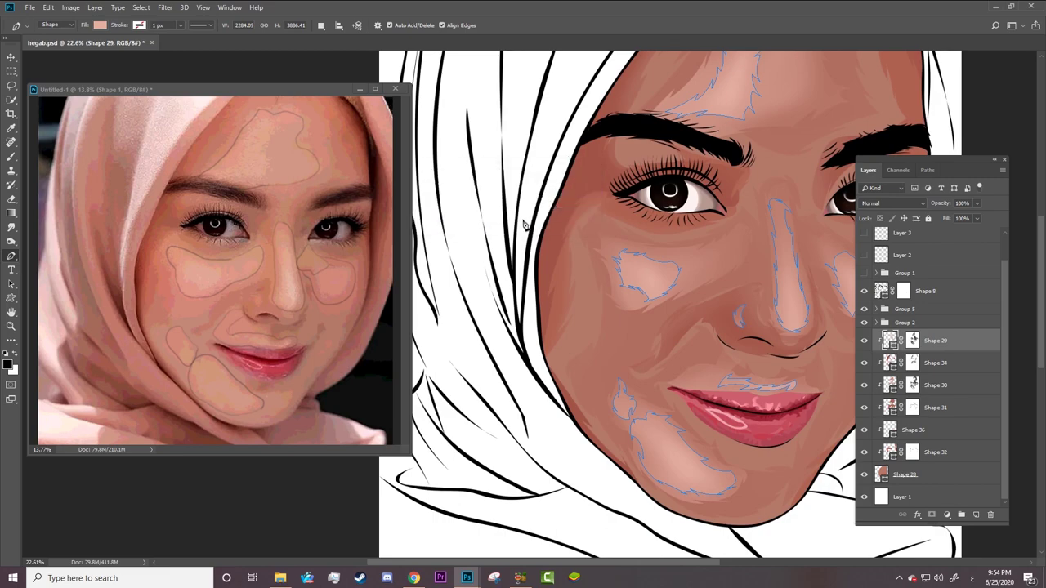
{"action": "left_click", "coordinate": [468, 209]}
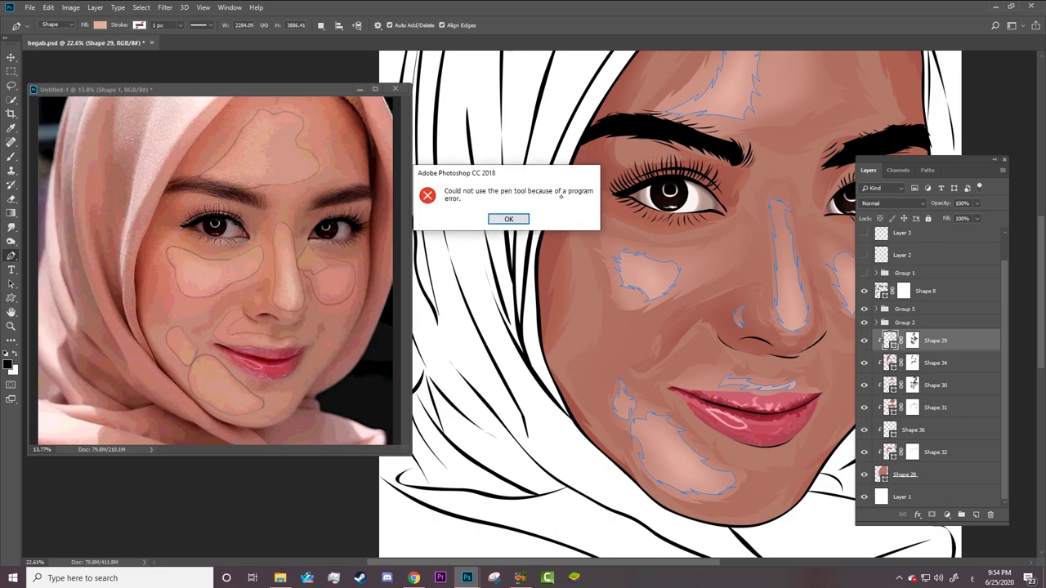
{"action": "left_click", "coordinate": [508, 219]}
Zoom the view and save the portrait file.
{"action": "key", "text": "z"}
{"action": "scroll", "coordinate": [515, 354], "scroll_direction": "down", "scroll_amount": 3}
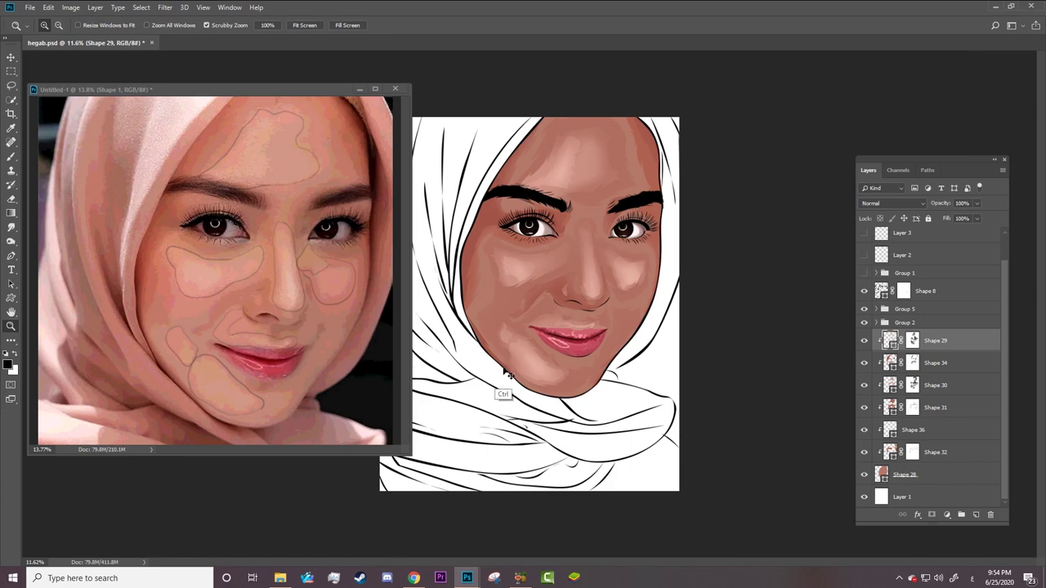
{"action": "key", "text": "ctrl+s"}
{"action": "scroll", "coordinate": [536, 302], "scroll_direction": "up", "scroll_amount": 1}
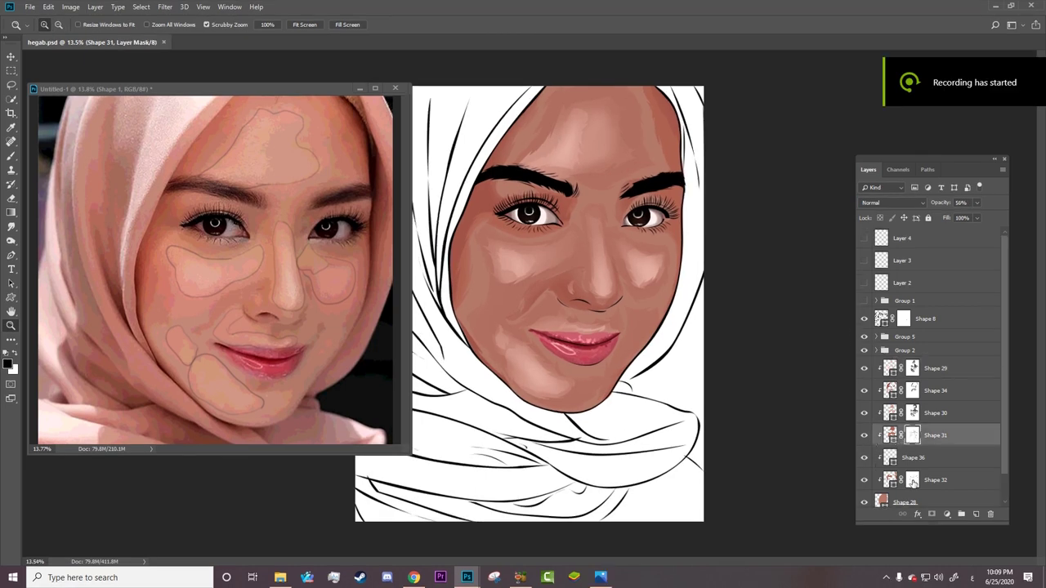
Set a 448 px, 21%-hardness brush, target Shape 31's mask, and hide Shape 29's highlights.
{"action": "left_click", "coordinate": [912, 481]}
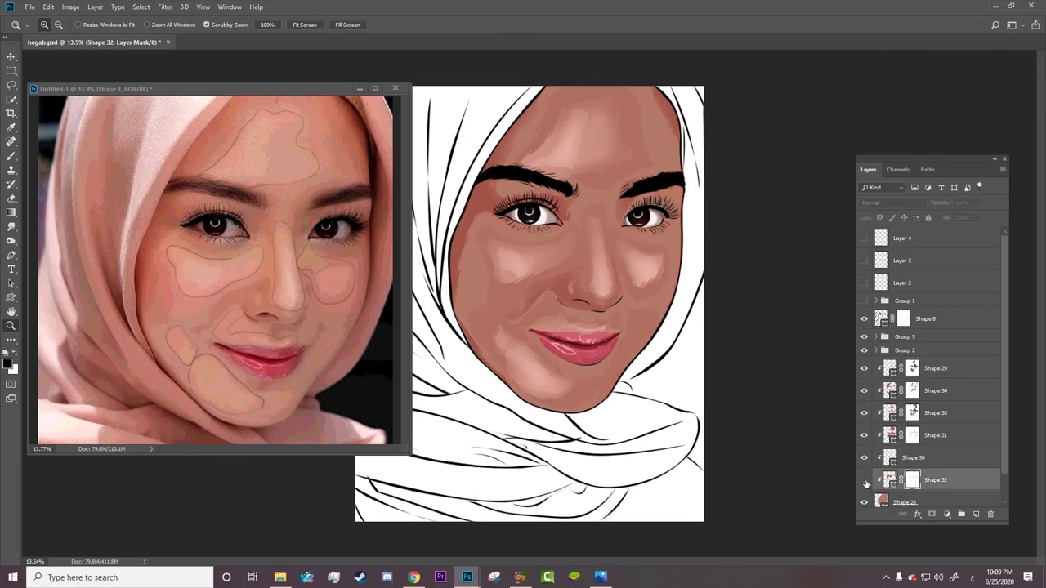
{"action": "left_click", "coordinate": [864, 480]}
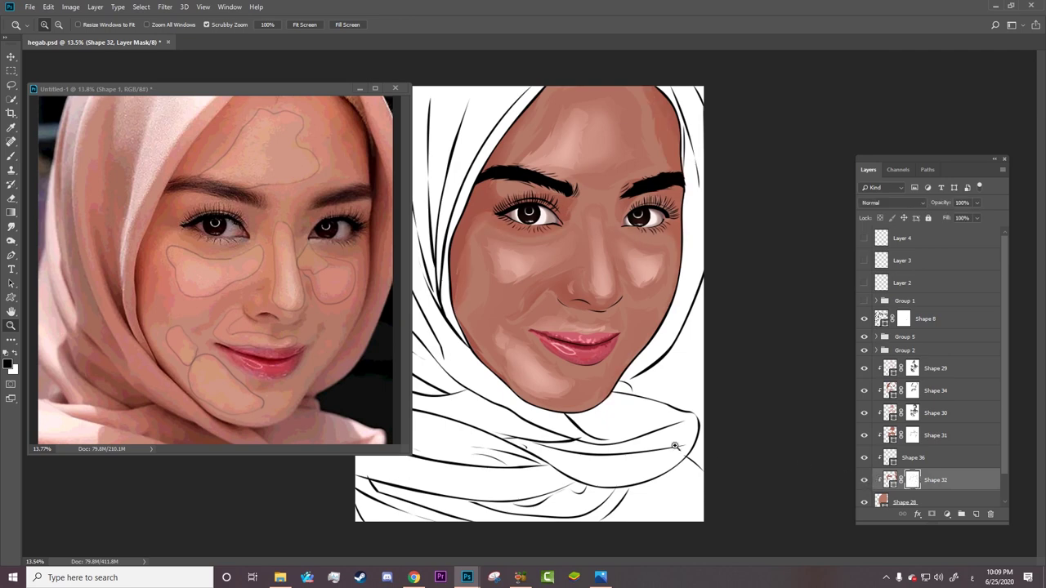
{"action": "key", "text": "b"}
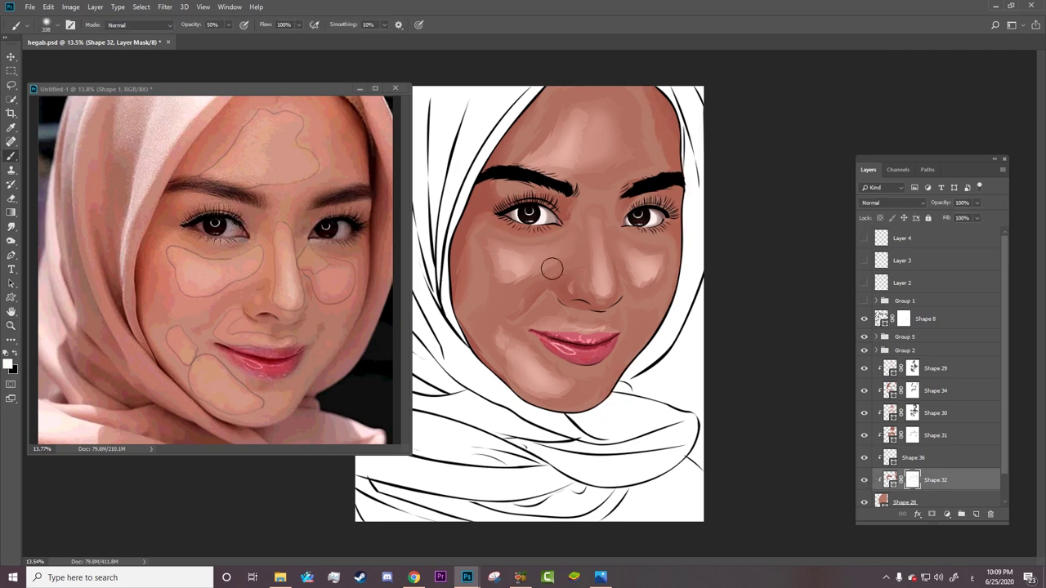
{"action": "left_click", "coordinate": [864, 481]}
{"action": "right_click", "coordinate": [599, 162]}
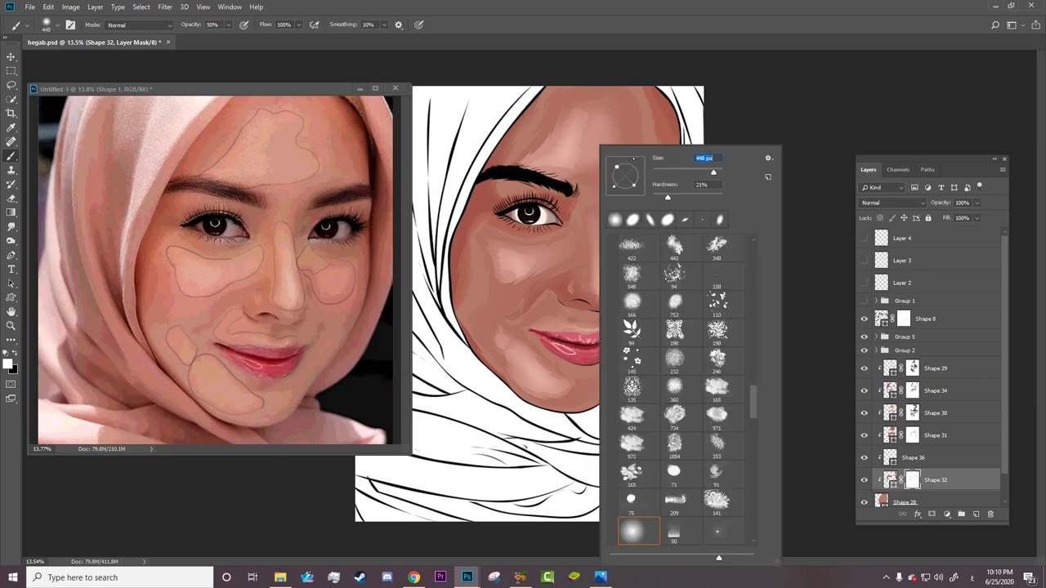
{"action": "key", "text": "Return"}
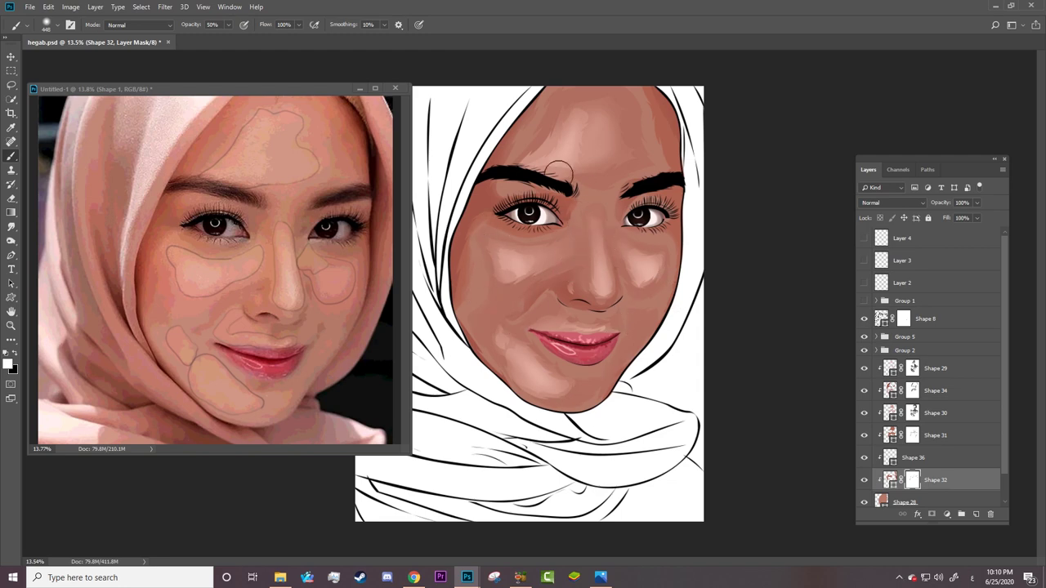
{"action": "left_click", "coordinate": [896, 438]}
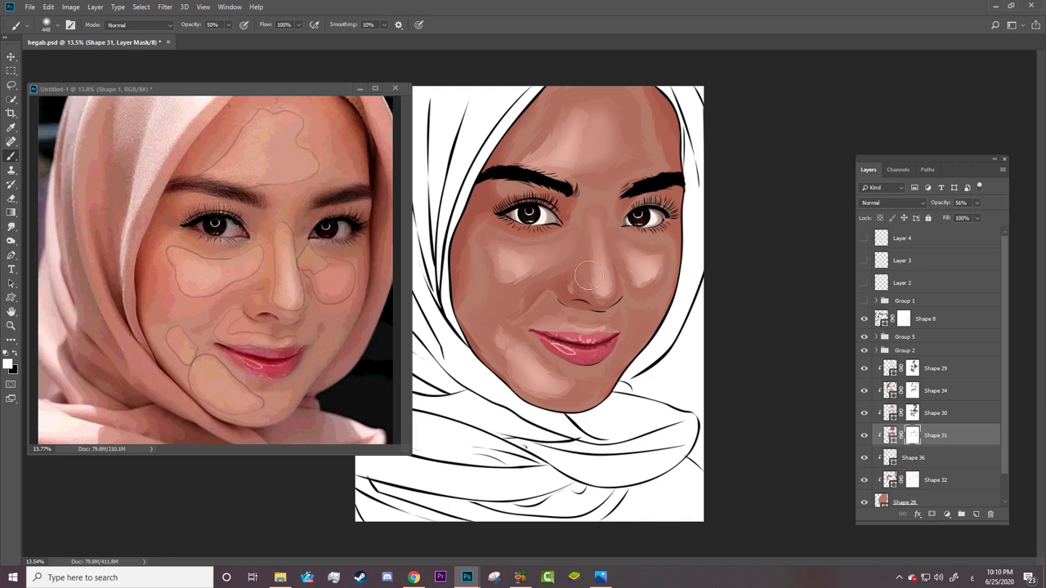
{"action": "left_click", "coordinate": [864, 368]}
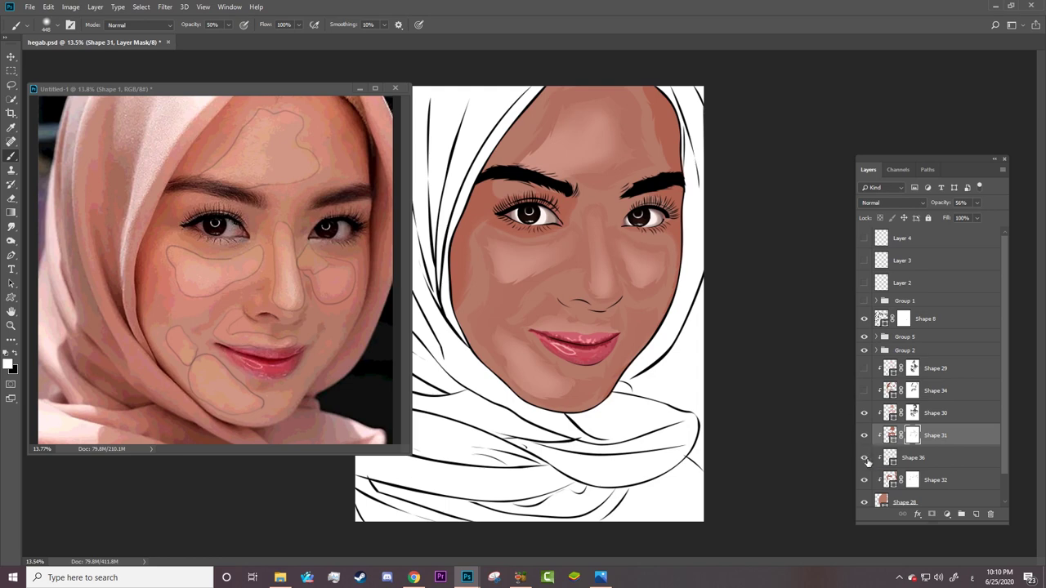
Delete the Shape 36 layer and target Shape 30's layer mask.
{"action": "left_click", "coordinate": [915, 458]}
{"action": "left_click", "coordinate": [990, 514]}
{"action": "left_click", "coordinate": [474, 218]}
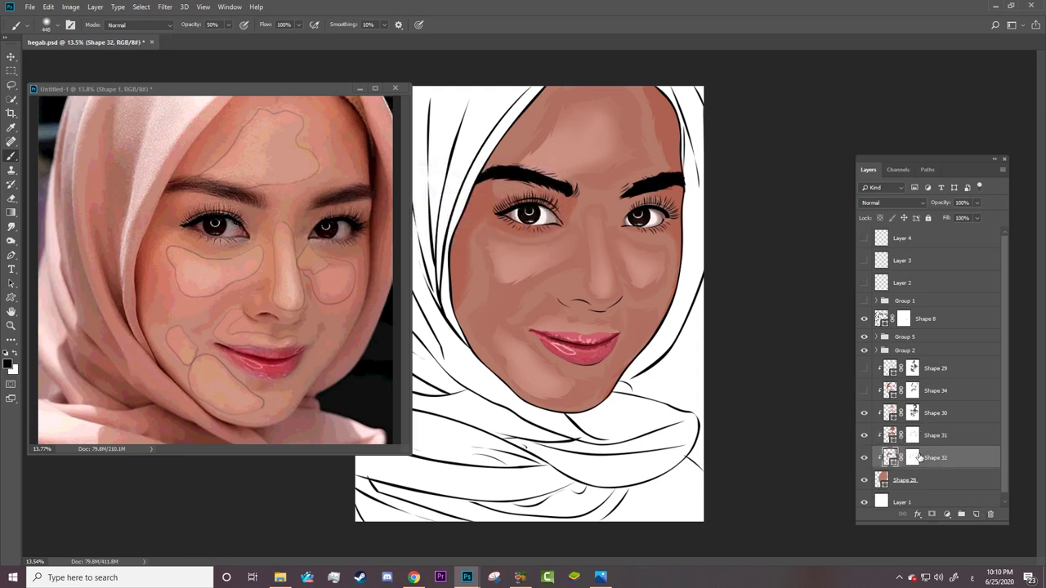
{"action": "left_click", "coordinate": [891, 417]}
{"action": "left_click", "coordinate": [912, 414]}
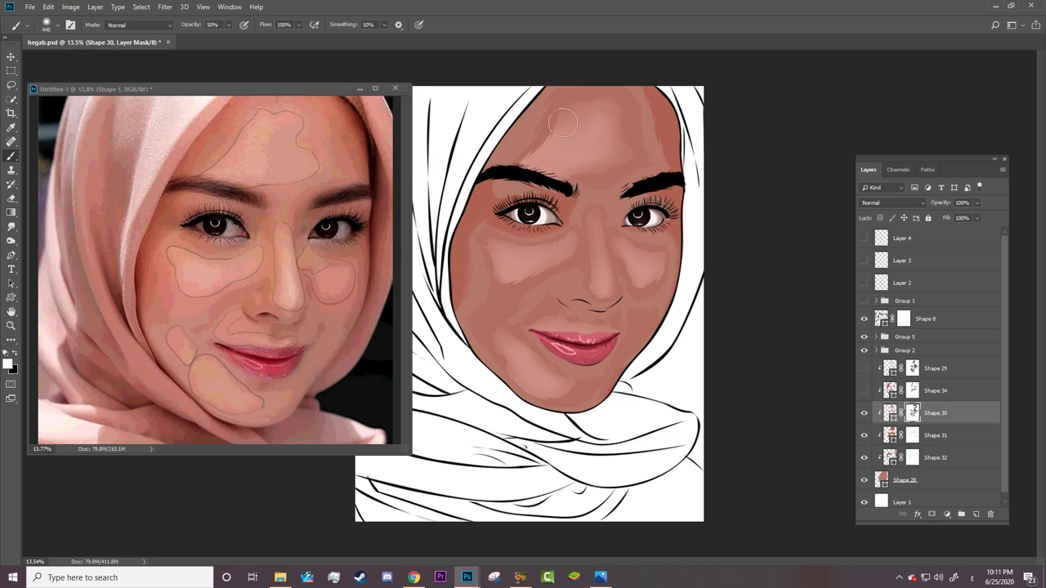
{"action": "left_click", "coordinate": [864, 414]}
{"action": "left_click", "coordinate": [864, 415]}
{"action": "left_click", "coordinate": [864, 435]}
Fade Shape 30 to 51% opacity, then set black for painting Shape 31's mask.
{"action": "left_click_drag", "start_coordinate": [944, 208], "coordinate": [920, 211]}
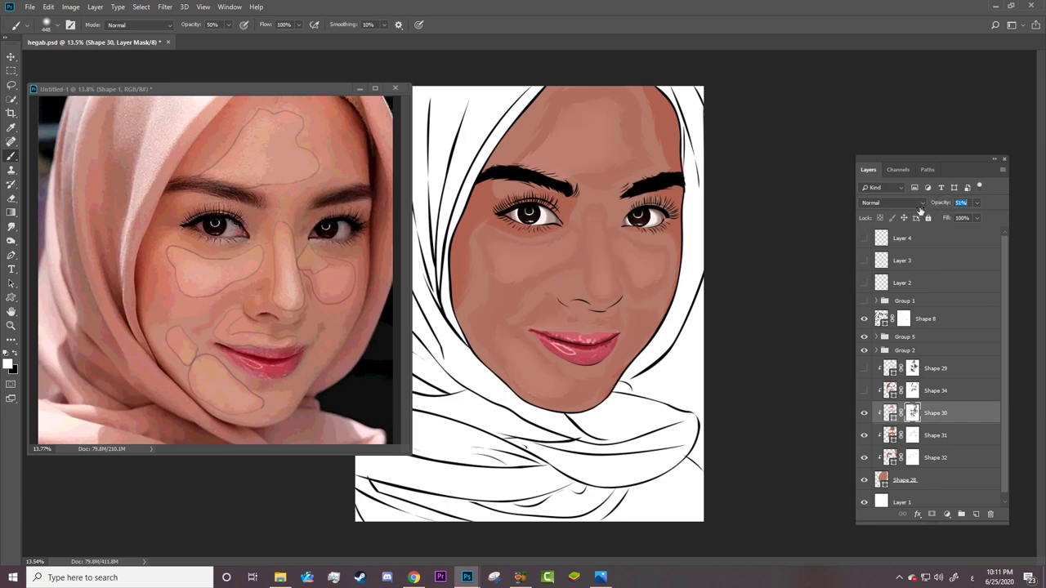
{"action": "left_click", "coordinate": [865, 413]}
{"action": "left_click", "coordinate": [865, 413]}
{"action": "left_click", "coordinate": [865, 435]}
{"action": "left_click", "coordinate": [910, 436]}
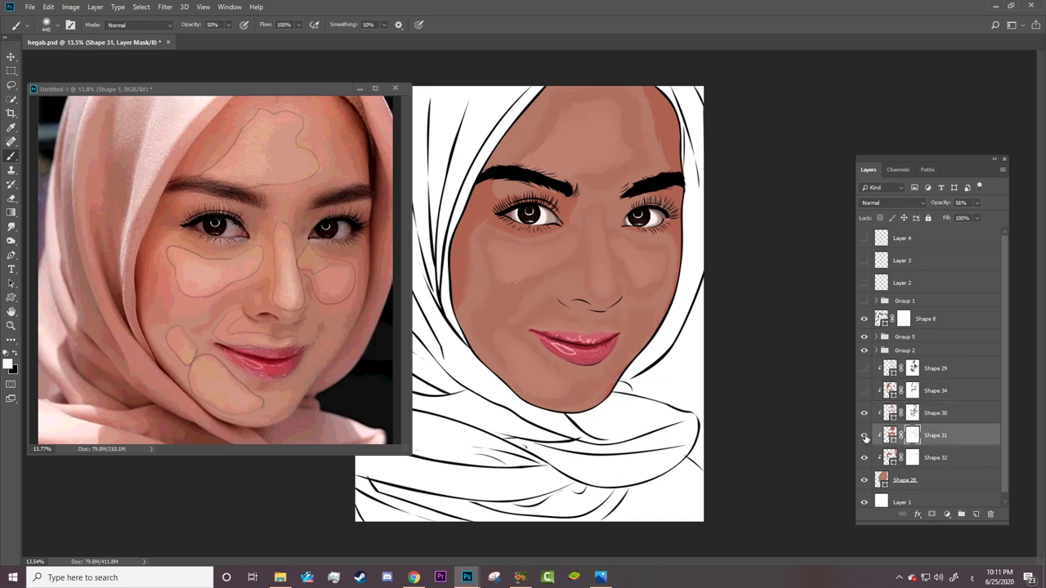
{"action": "key", "text": "x"}
Show the Shape 34 shading layer and lower its opacity to soften the nose shading.
{"action": "left_click", "coordinate": [885, 392]}
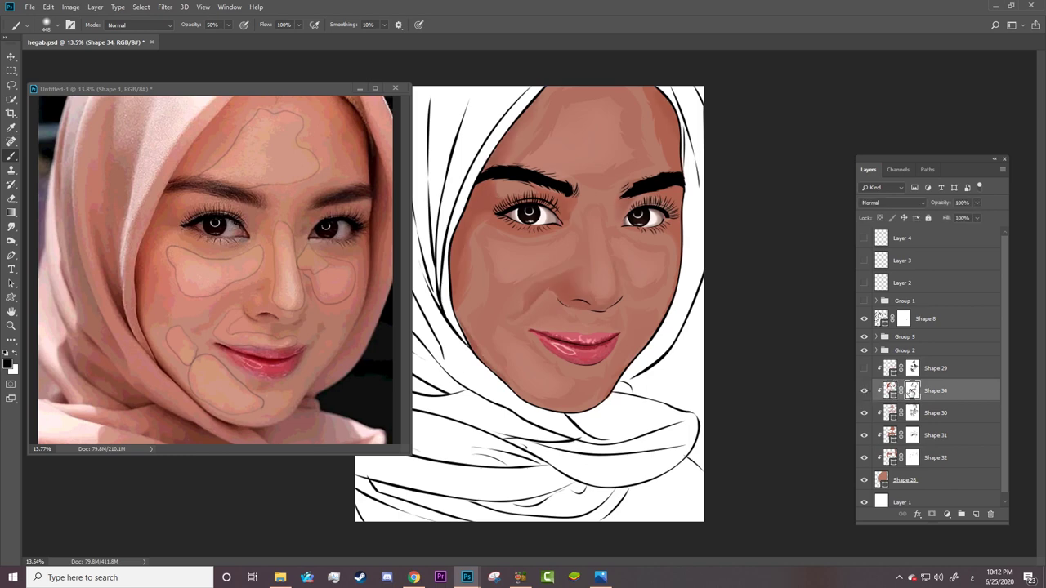
{"action": "key", "text": "x"}
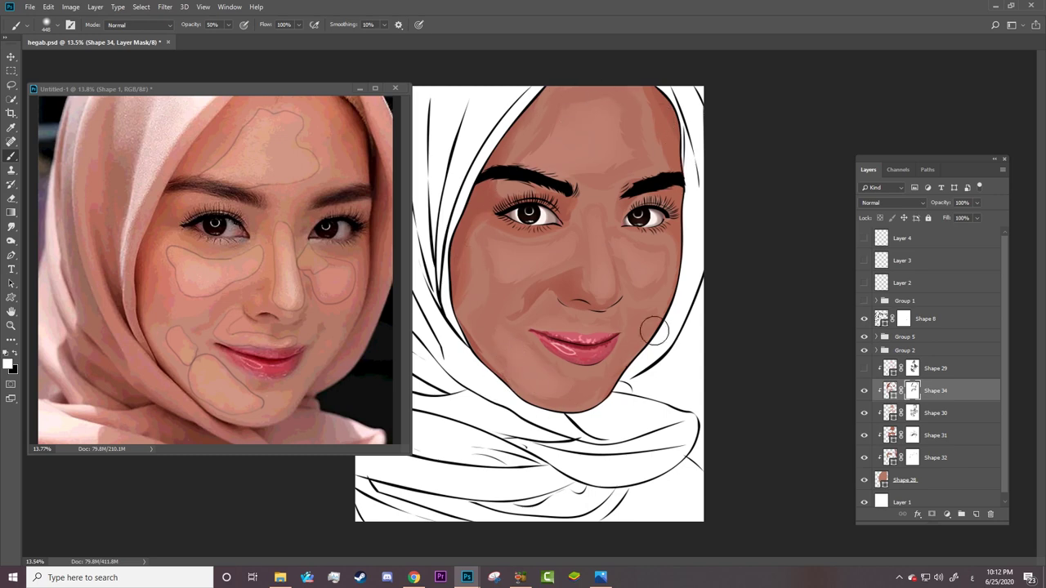
{"action": "mouse_move", "coordinate": [937, 206]}
{"action": "left_mouse_down"}
{"action": "mouse_move", "coordinate": [897, 207]}
{"action": "mouse_move", "coordinate": [961, 202]}
{"action": "left_mouse_up"}
{"action": "key", "text": "x"}
On Shape 29's layer mask, paint black over the highlight patches on the left cheek.
{"action": "left_click", "coordinate": [866, 368]}
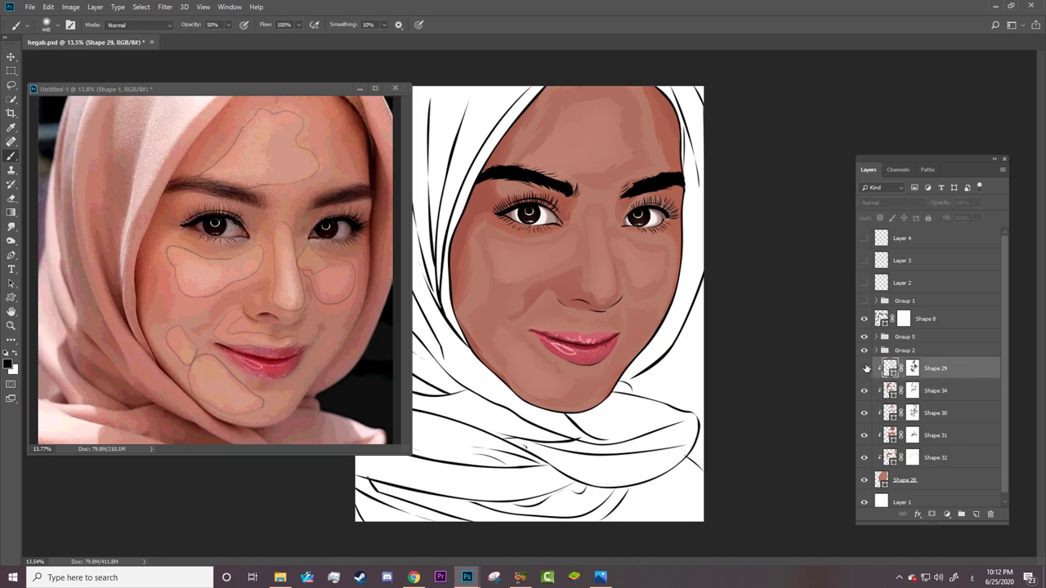
{"action": "left_click", "coordinate": [912, 368]}
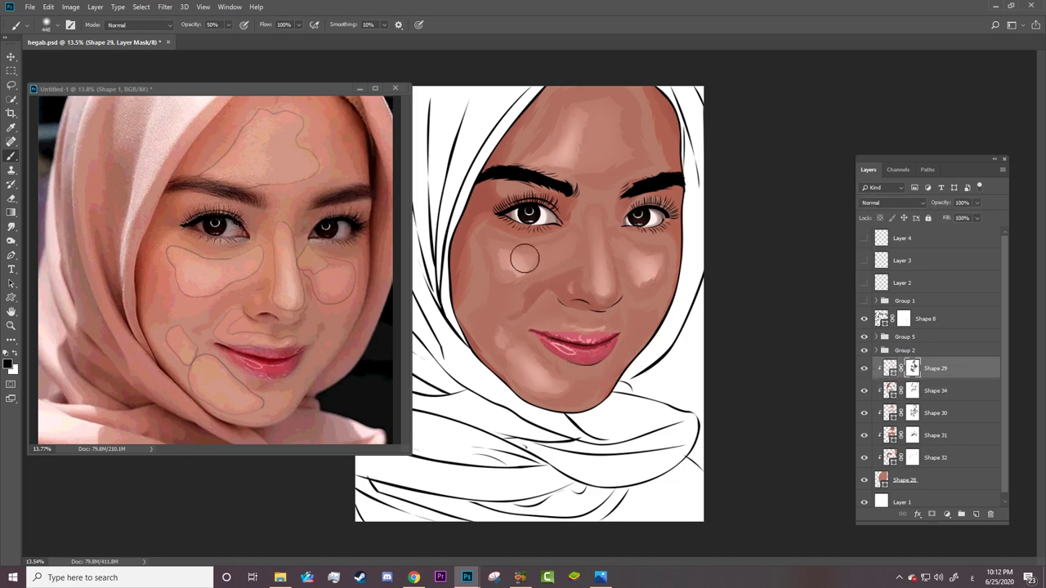
{"action": "left_click_drag", "start_coordinate": [525, 249], "coordinate": [532, 274]}
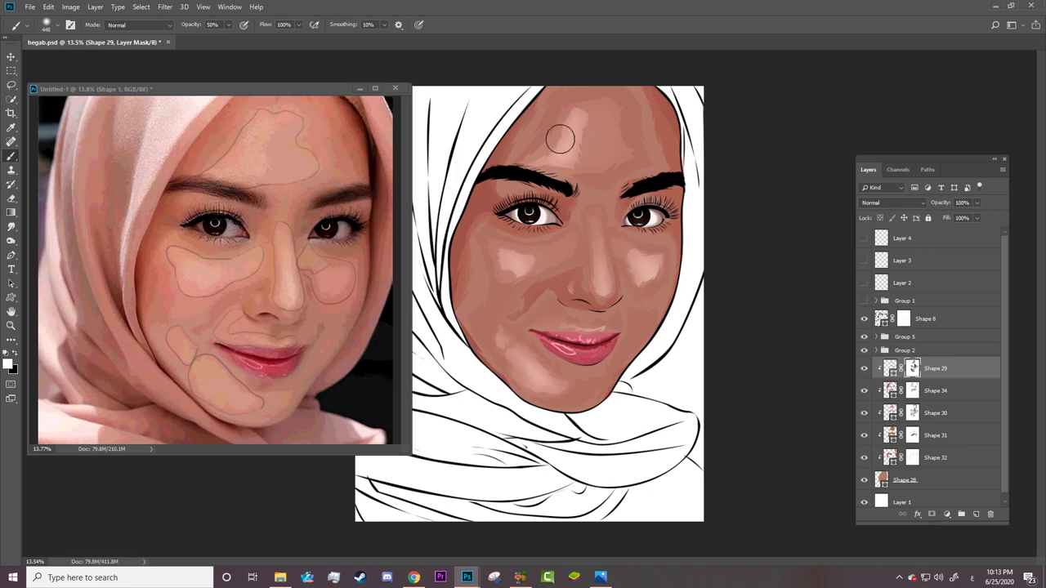
Set Shape 29's opacity to 55%, then zoom and pan to the left cheek and eye.
{"action": "left_click_drag", "start_coordinate": [942, 207], "coordinate": [915, 208]}
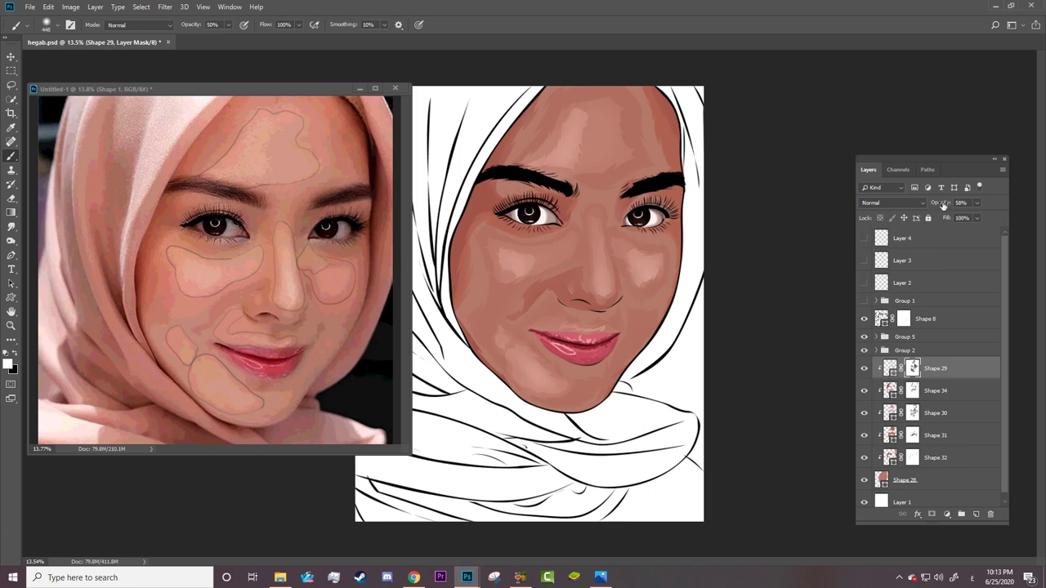
{"action": "key", "text": "z"}
{"action": "left_click_drag", "start_coordinate": [569, 245], "coordinate": [567, 239]}
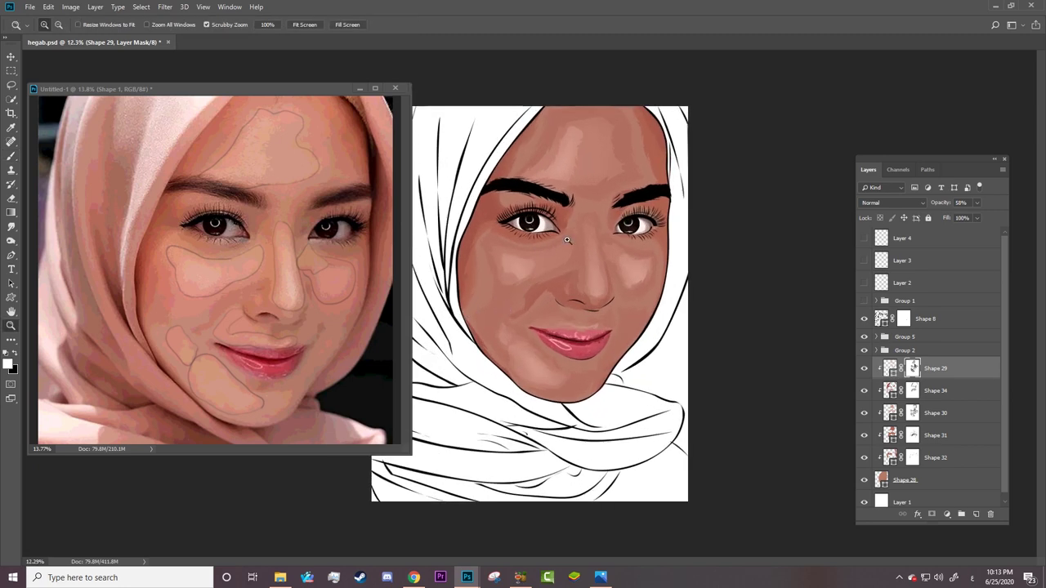
{"action": "left_click_drag", "start_coordinate": [927, 210], "coordinate": [907, 211]}
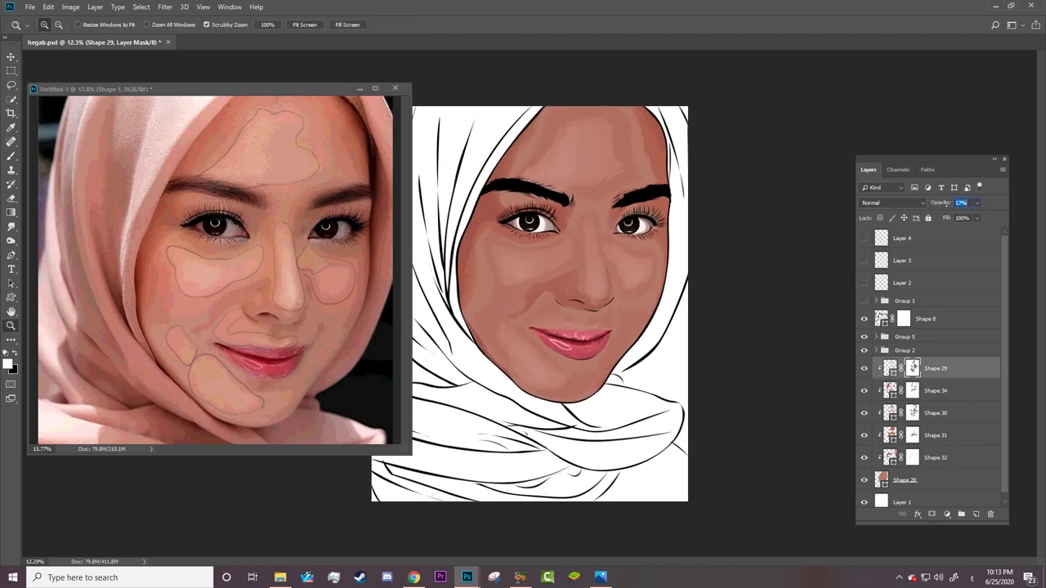
{"action": "left_click_drag", "start_coordinate": [948, 205], "coordinate": [965, 205]}
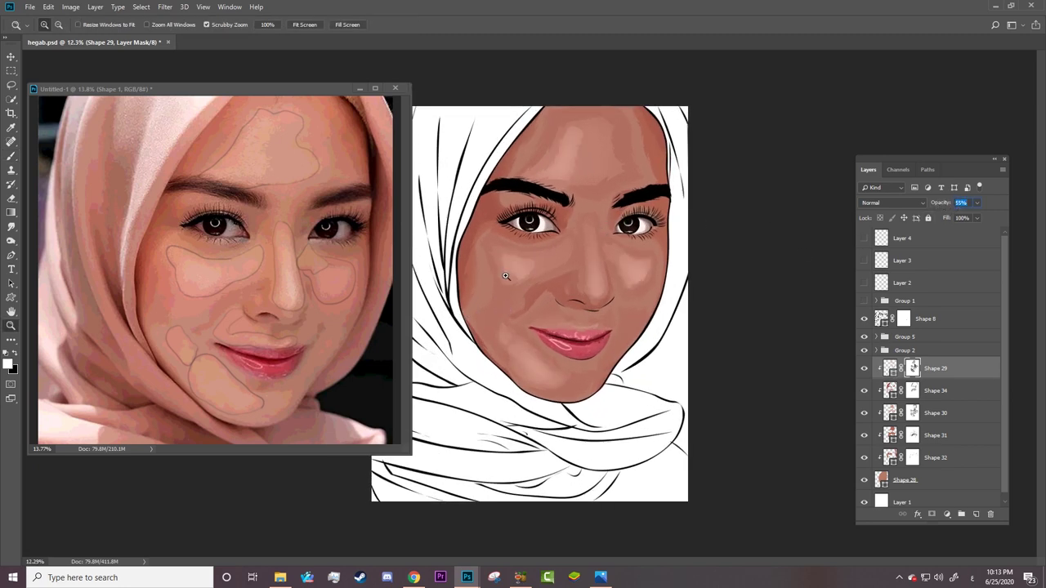
{"action": "left_click_drag", "start_coordinate": [506, 277], "coordinate": [552, 334]}
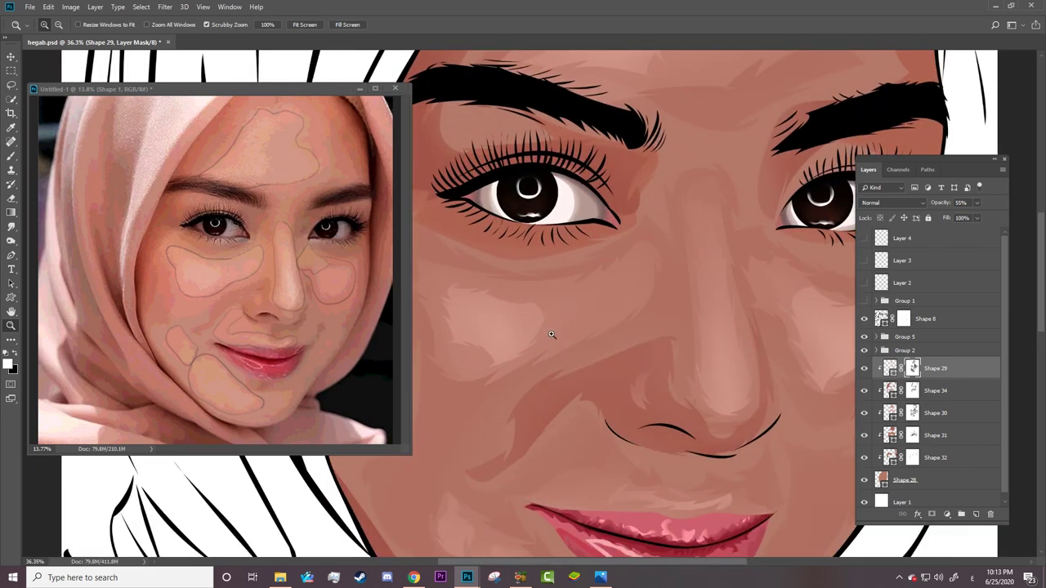
{"action": "key", "text": "h"}
{"action": "left_click_drag", "start_coordinate": [518, 292], "coordinate": [674, 341]}
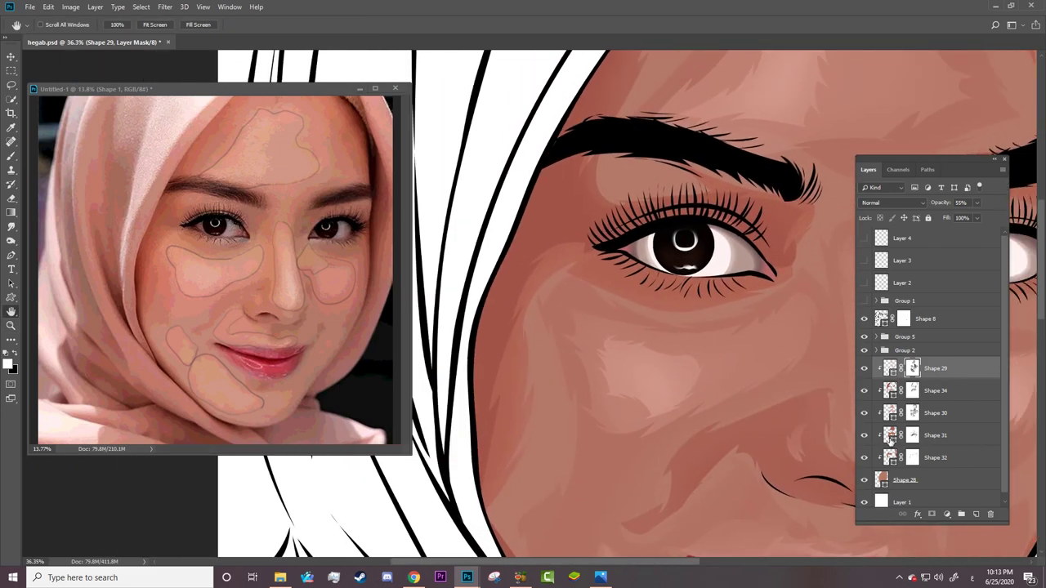
Adjust a Shape 34 path anchor near the eyebrow to reshape the shading.
{"action": "left_click", "coordinate": [891, 439]}
{"action": "left_click", "coordinate": [889, 390]}
{"action": "key", "text": "a"}
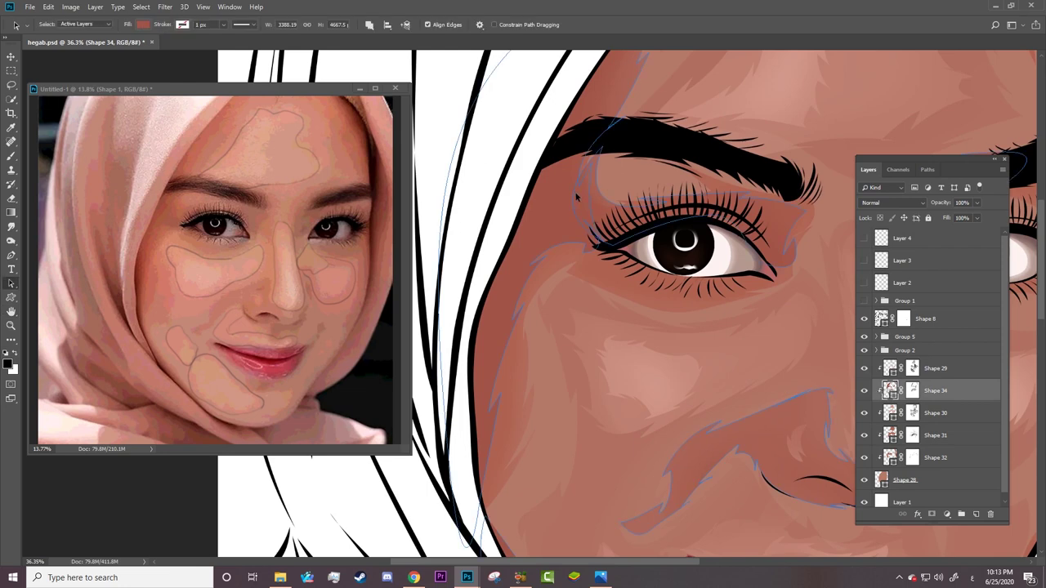
{"action": "right_click", "coordinate": [11, 255]}
{"action": "left_click", "coordinate": [65, 276]}
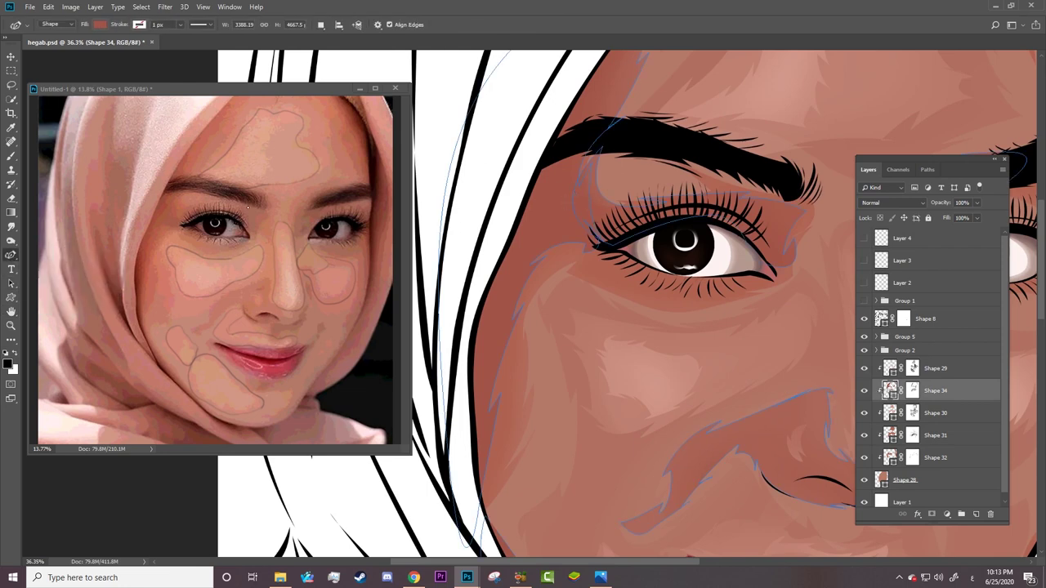
{"action": "left_click", "coordinate": [602, 129]}
Check Shape 30's fill, then give Shape 31 a new fill colour from the Color Picker.
{"action": "double_click", "coordinate": [891, 412]}
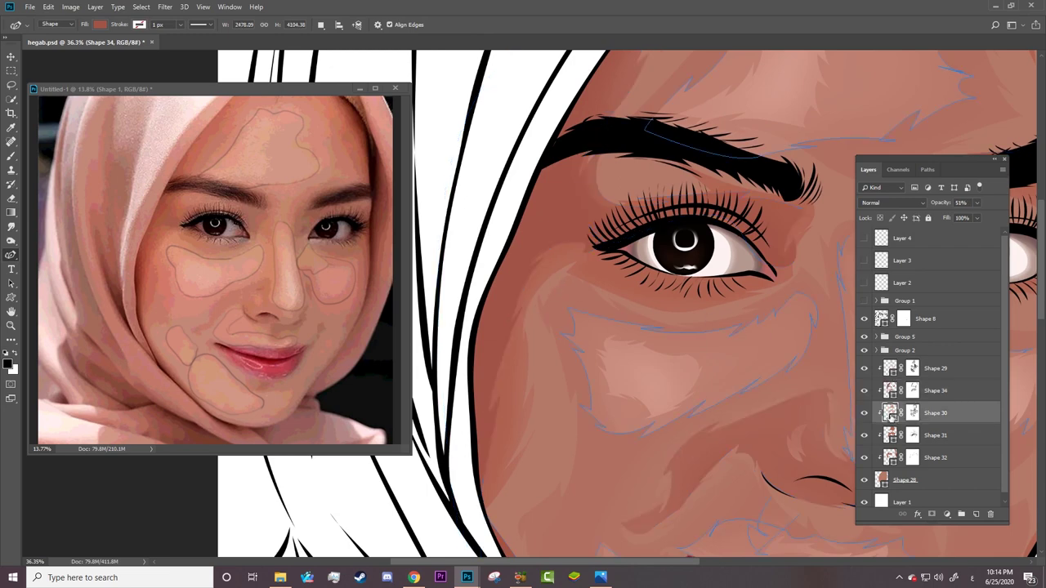
{"action": "key", "text": "Return"}
{"action": "left_click", "coordinate": [890, 435]}
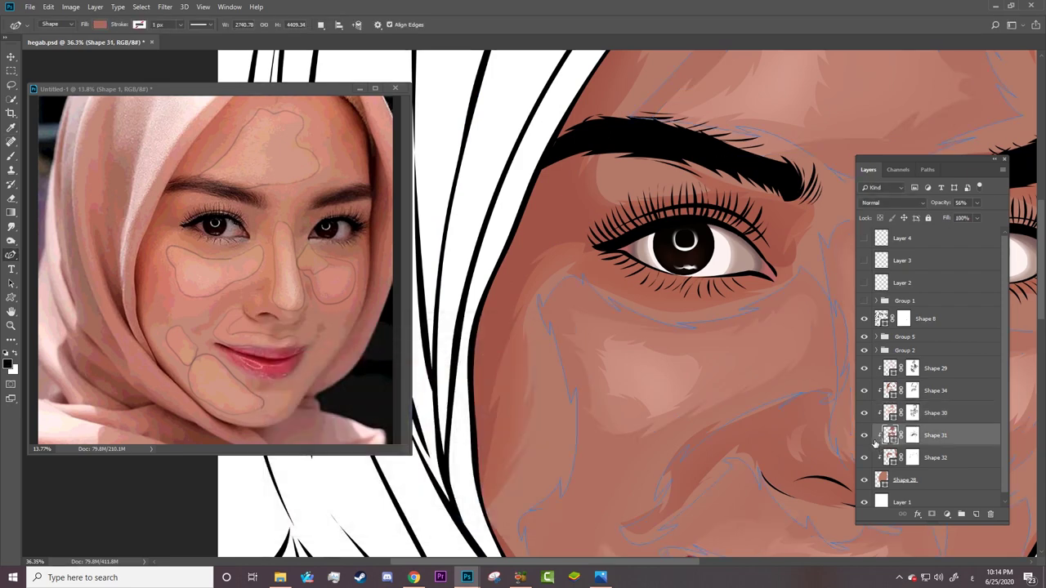
{"action": "left_click", "coordinate": [99, 24]}
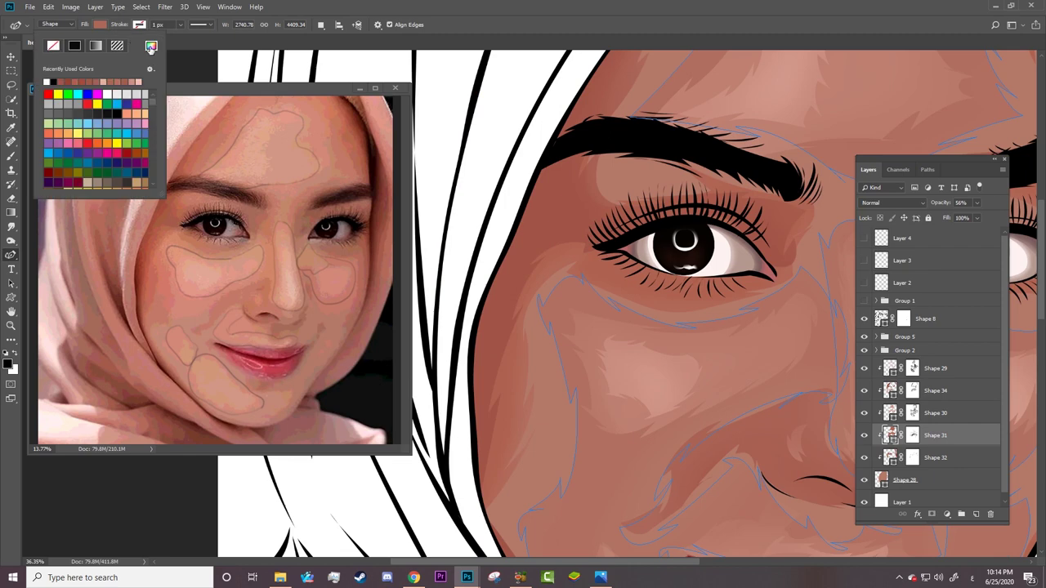
{"action": "left_click", "coordinate": [152, 46]}
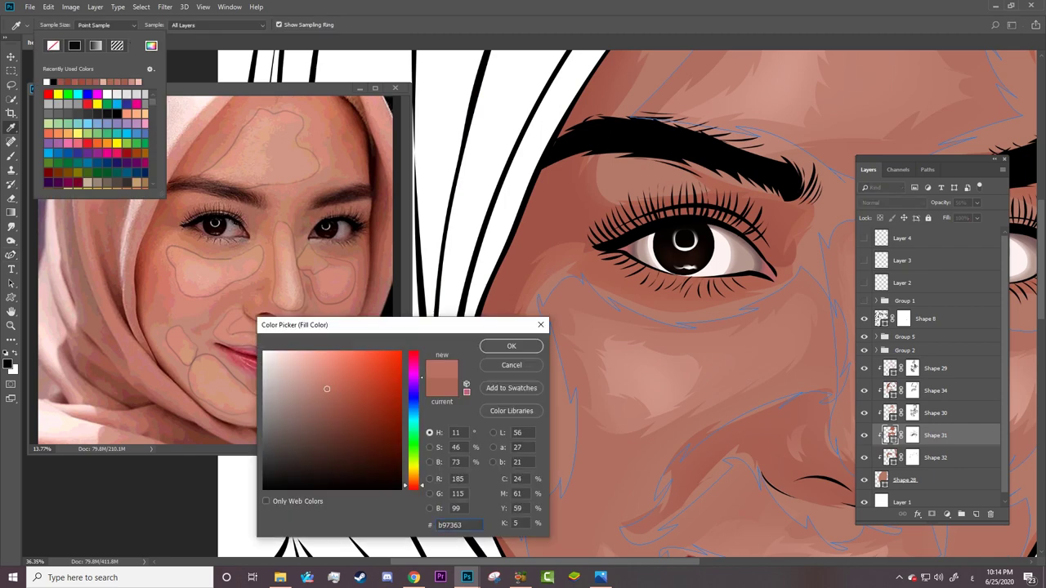
{"action": "left_click", "coordinate": [512, 345]}
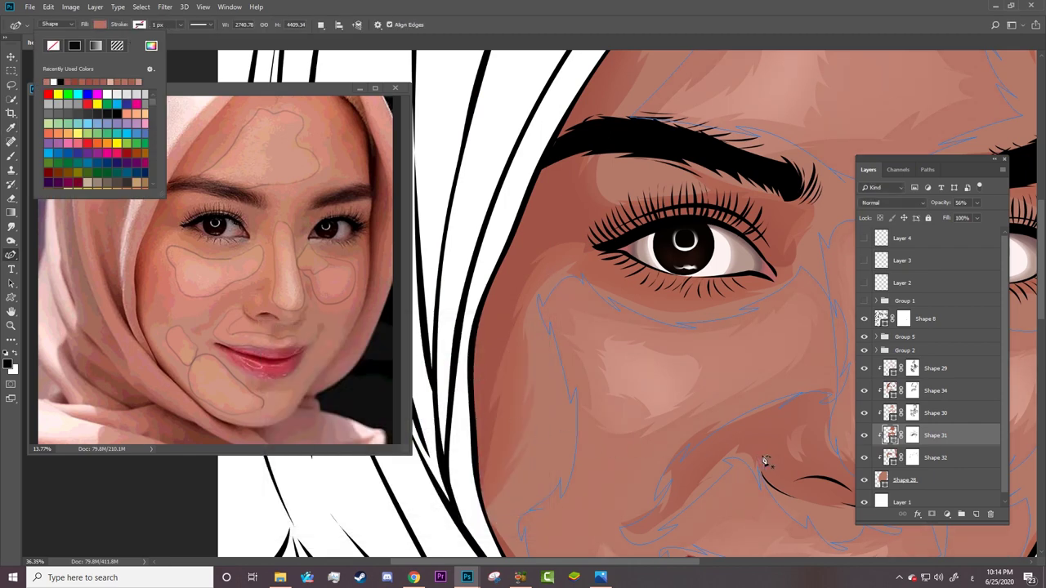
Recolour the Shape 28 base skin fill to a lighter, pinker tone.
{"action": "left_click", "coordinate": [881, 480]}
{"action": "left_click", "coordinate": [99, 24]}
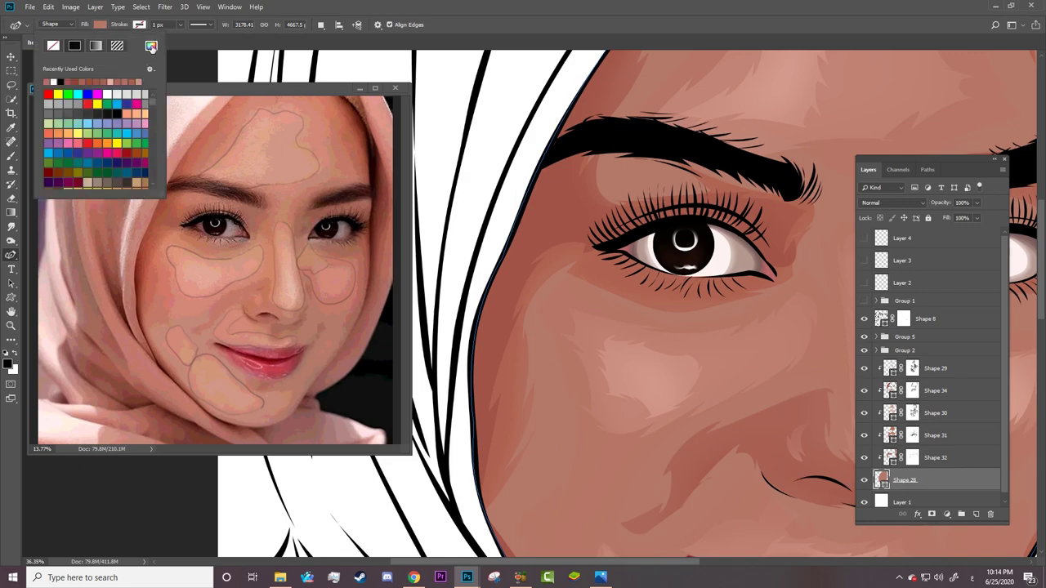
{"action": "left_click", "coordinate": [151, 46]}
{"action": "left_click", "coordinate": [512, 346]}
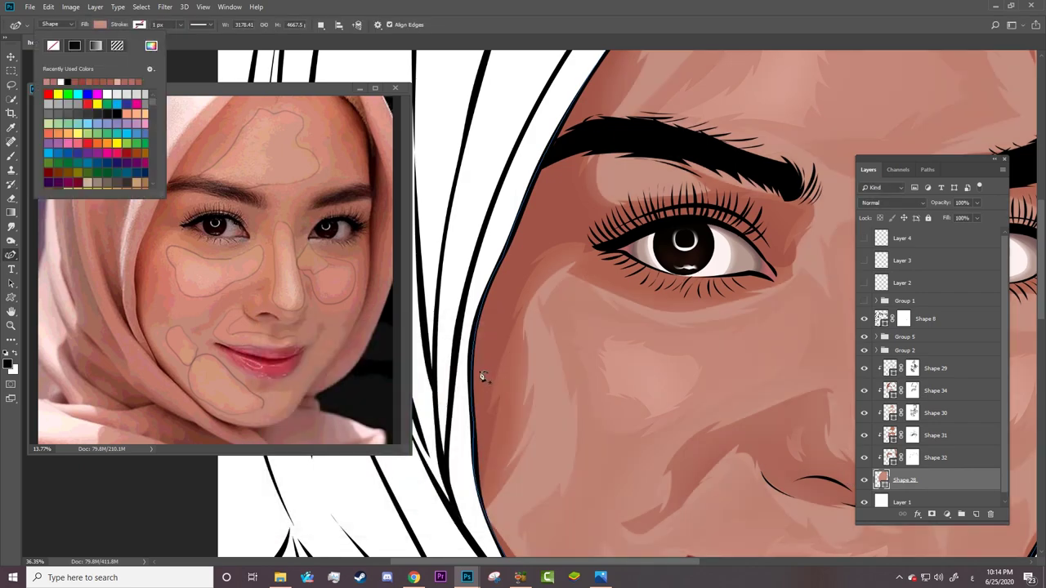
{"action": "key", "text": "z"}
{"action": "left_click", "coordinate": [561, 390], "text": "alt"}
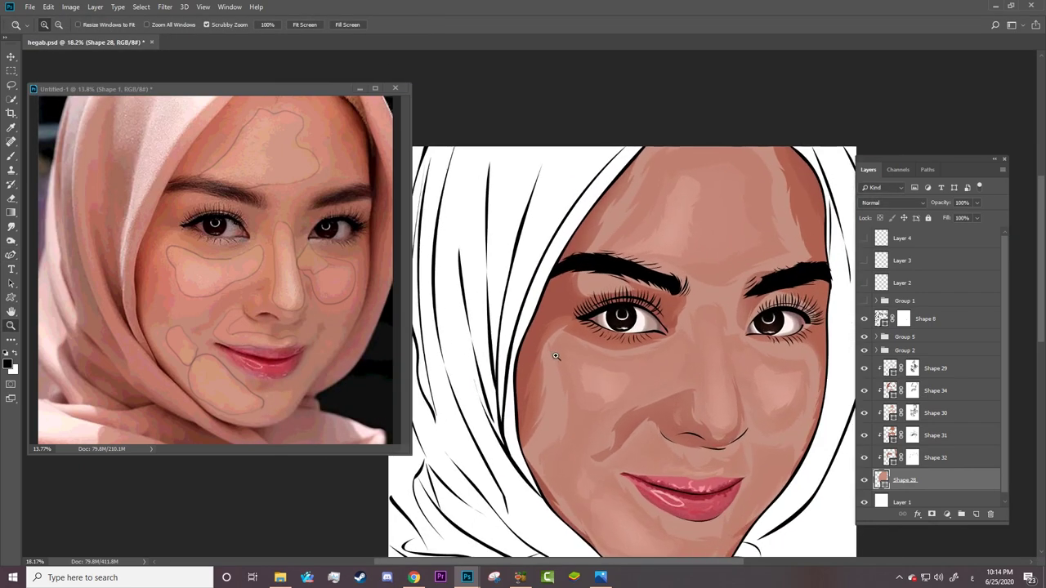
{"action": "left_click", "coordinate": [537, 367]}
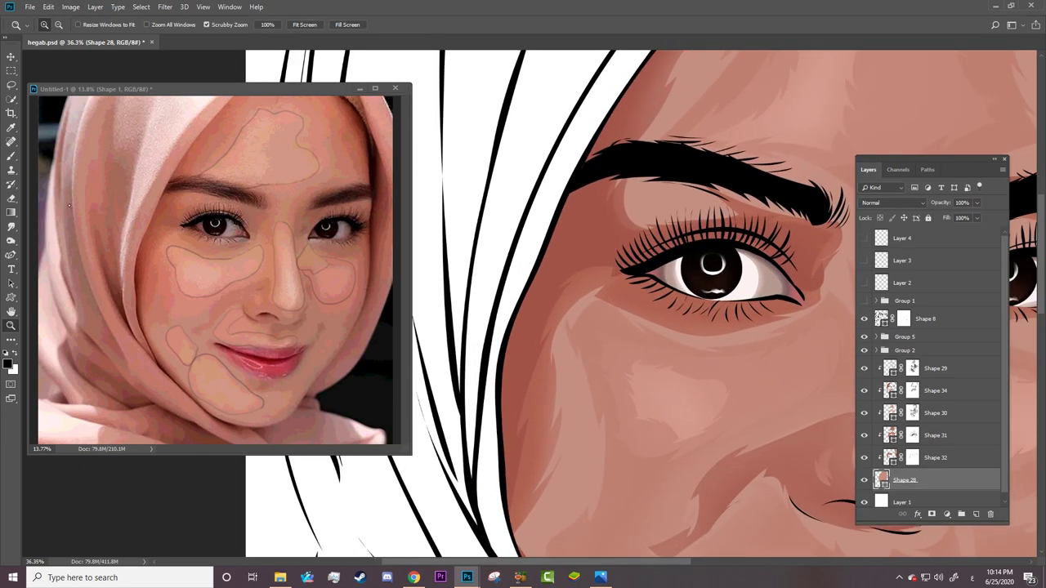
{"action": "left_click_drag", "start_coordinate": [11, 255], "coordinate": [65, 255]}
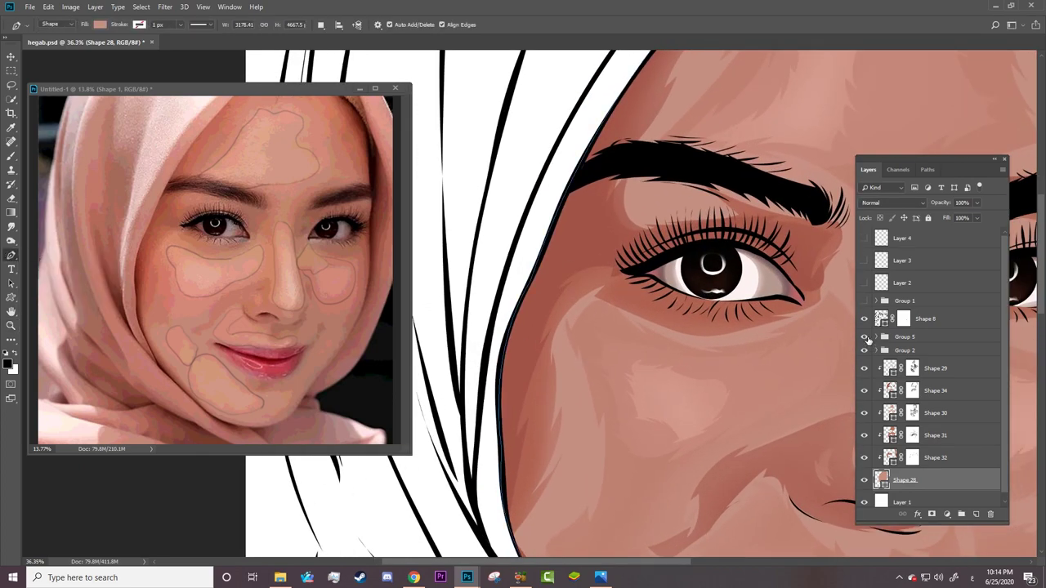
Start the Shape 35 shadow path at the hijab edge above the eyebrow, with corner anchors beside it.
{"action": "left_click", "coordinate": [864, 301]}
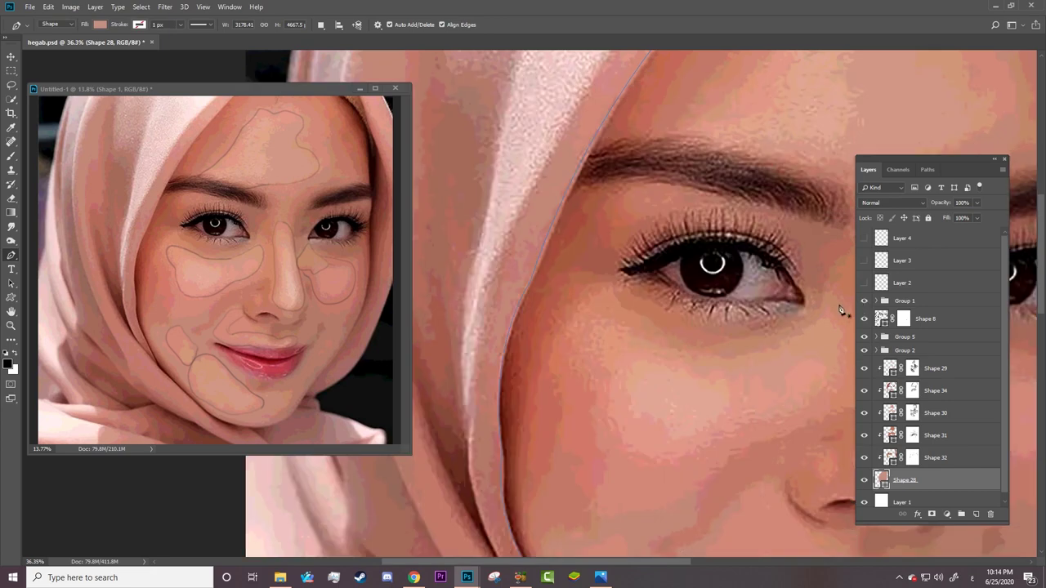
{"action": "left_click", "coordinate": [863, 301]}
{"action": "left_click", "coordinate": [639, 71]}
{"action": "left_click_drag", "start_coordinate": [632, 105], "coordinate": [608, 179]}
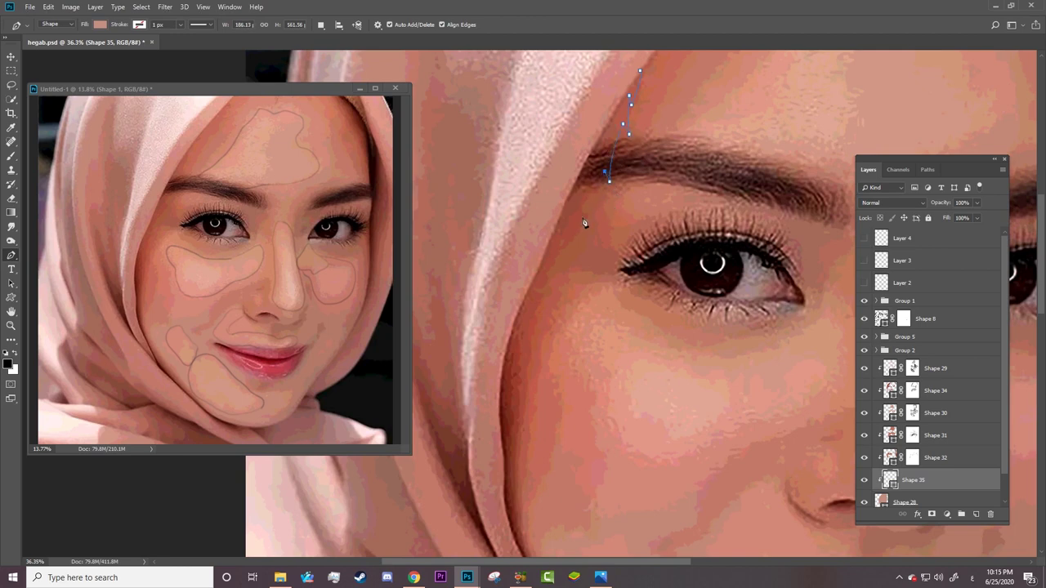
{"action": "left_click_drag", "start_coordinate": [583, 214], "coordinate": [583, 255]}
{"action": "left_click", "coordinate": [580, 238], "text": "alt"}
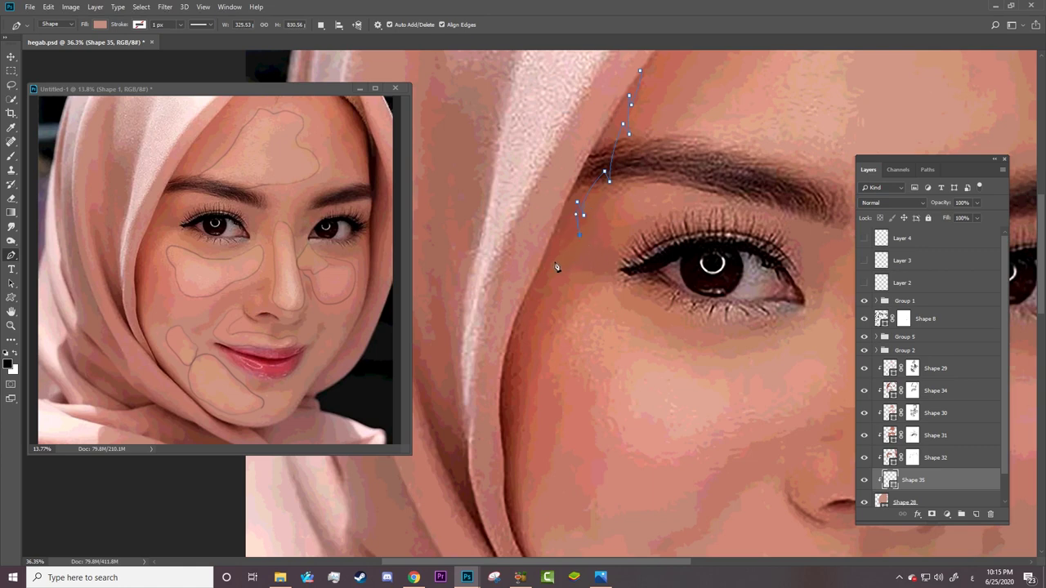
{"action": "left_click", "coordinate": [535, 328], "text": "alt"}
Continue the shadow path down the face edge beside the hijab and back up toward the eyebrow.
{"action": "left_click_drag", "start_coordinate": [520, 415], "coordinate": [534, 497]}
{"action": "left_click", "coordinate": [521, 415], "text": "alt"}
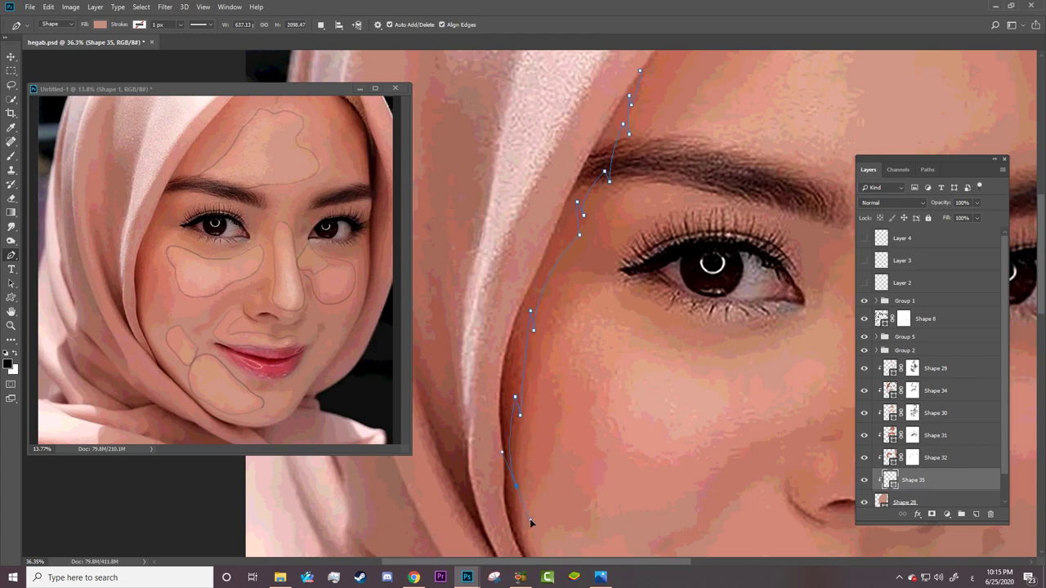
{"action": "left_click", "coordinate": [523, 465], "text": "alt"}
{"action": "scroll", "coordinate": [539, 373], "scroll_direction": "down", "scroll_amount": 3}
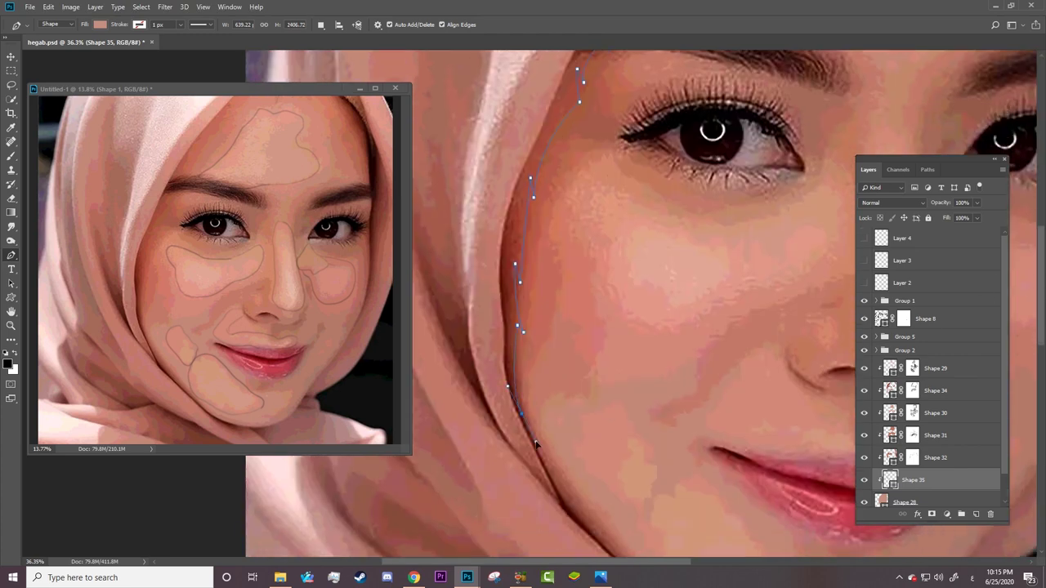
{"action": "left_click_drag", "start_coordinate": [507, 442], "coordinate": [541, 492]}
{"action": "left_click_drag", "start_coordinate": [477, 164], "coordinate": [498, 101]}
{"action": "scroll", "coordinate": [1036, 274], "scroll_direction": "up", "scroll_amount": 4}
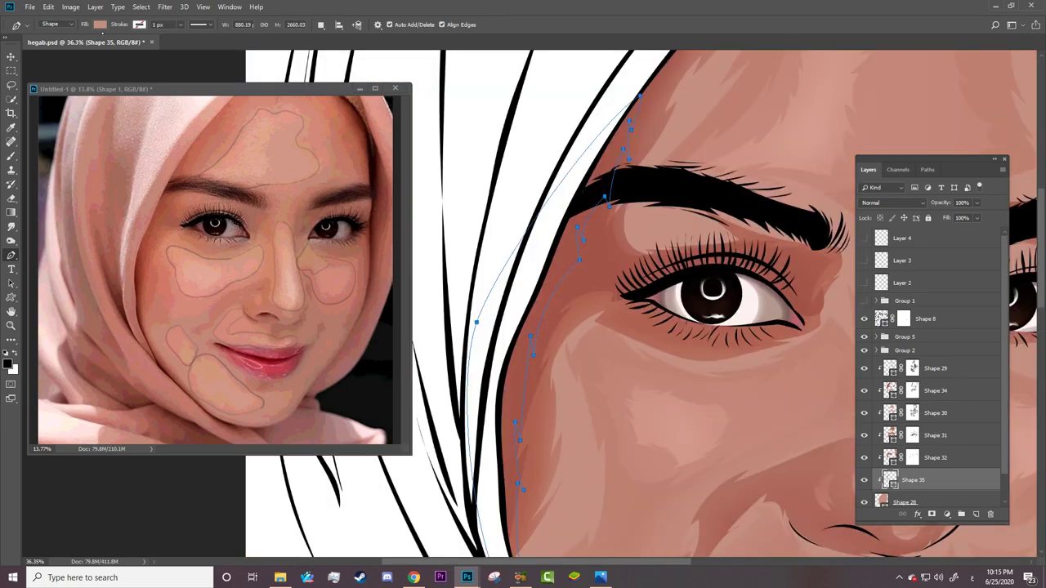
Fill Shape 35 with a dark red-brown sampled from the photo and move it above Shape 29.
{"action": "left_click", "coordinate": [100, 24]}
{"action": "left_click", "coordinate": [151, 46]}
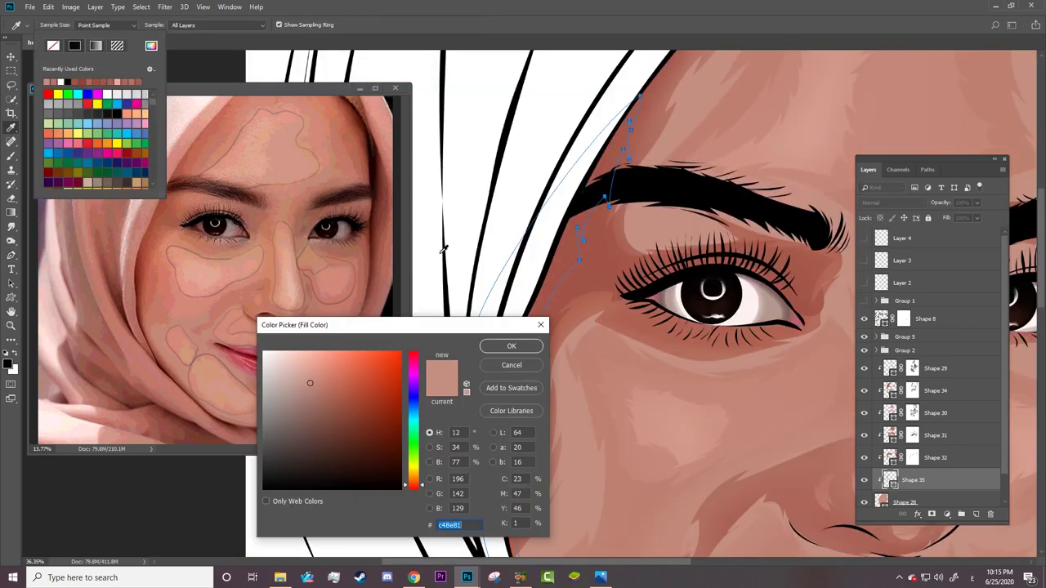
{"action": "left_click", "coordinate": [143, 271]}
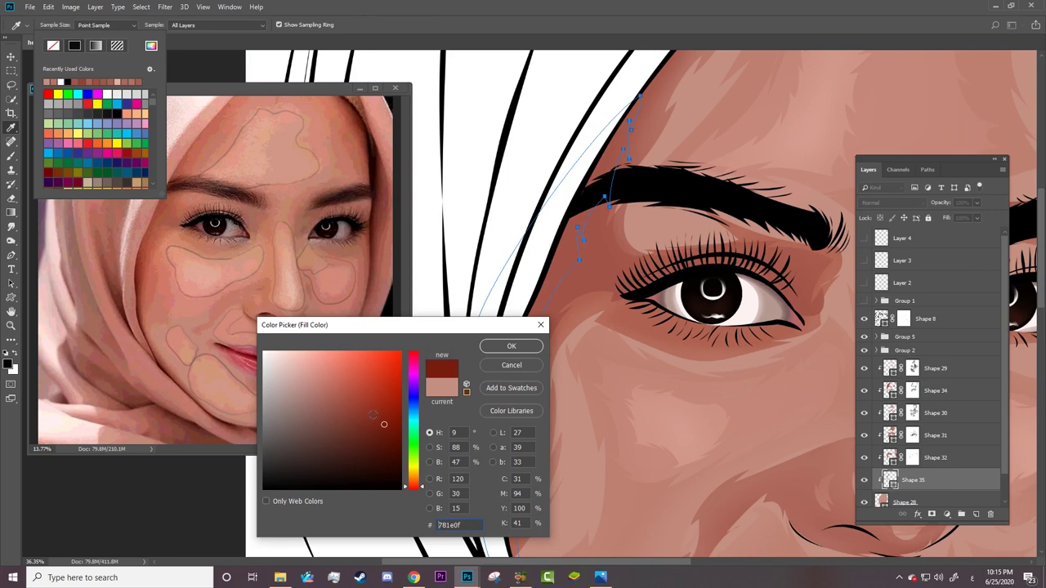
{"action": "left_click", "coordinate": [511, 346]}
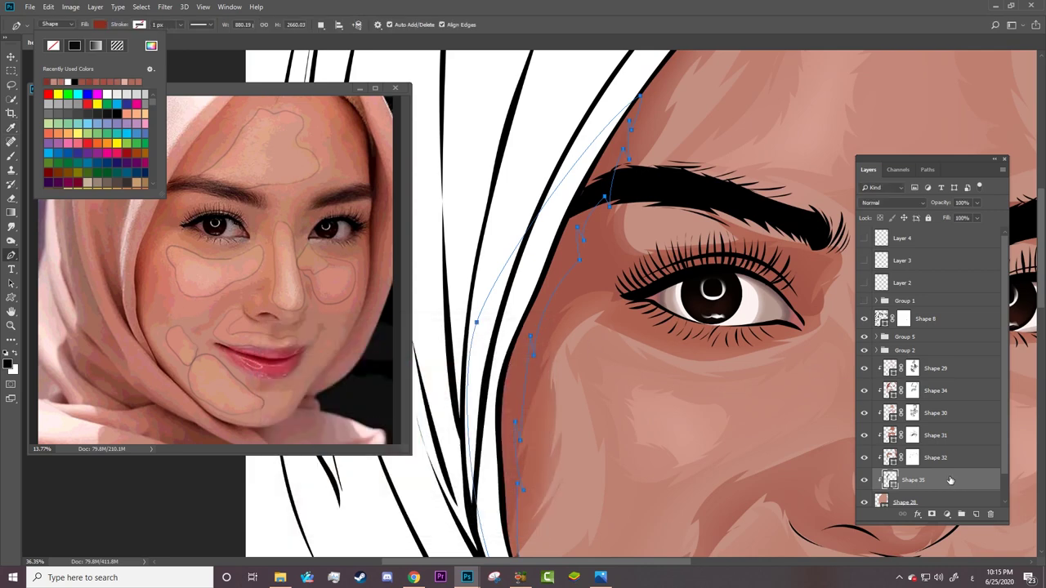
{"action": "left_click_drag", "start_coordinate": [950, 481], "coordinate": [923, 365]}
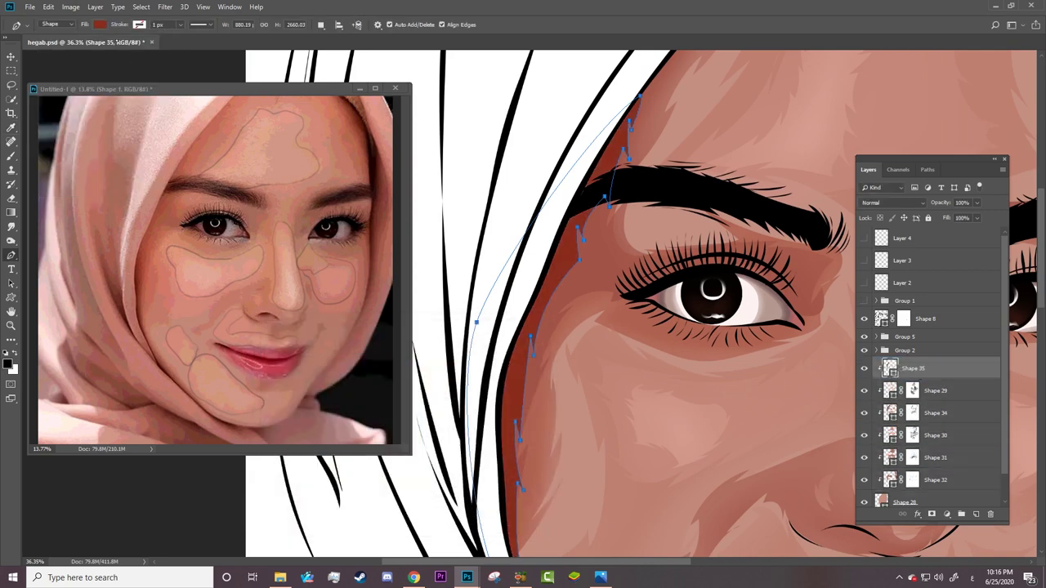
Change Shape 35's fill to the lighter red-brown #a25548 and zoom out to the whole face.
{"action": "left_click", "coordinate": [99, 24]}
{"action": "left_click", "coordinate": [151, 45]}
{"action": "left_click", "coordinate": [481, 325]}
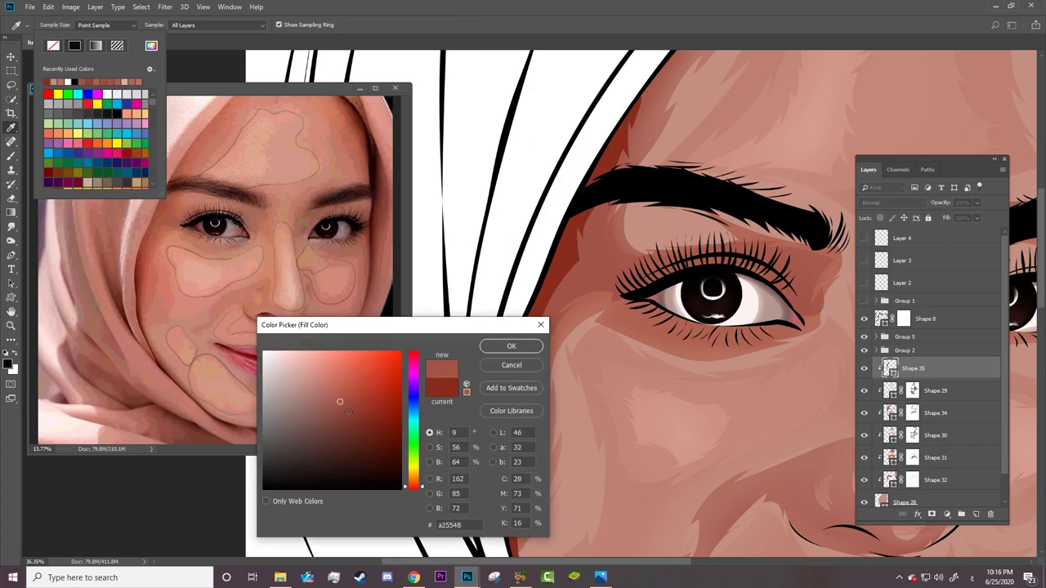
{"action": "key", "text": "Return"}
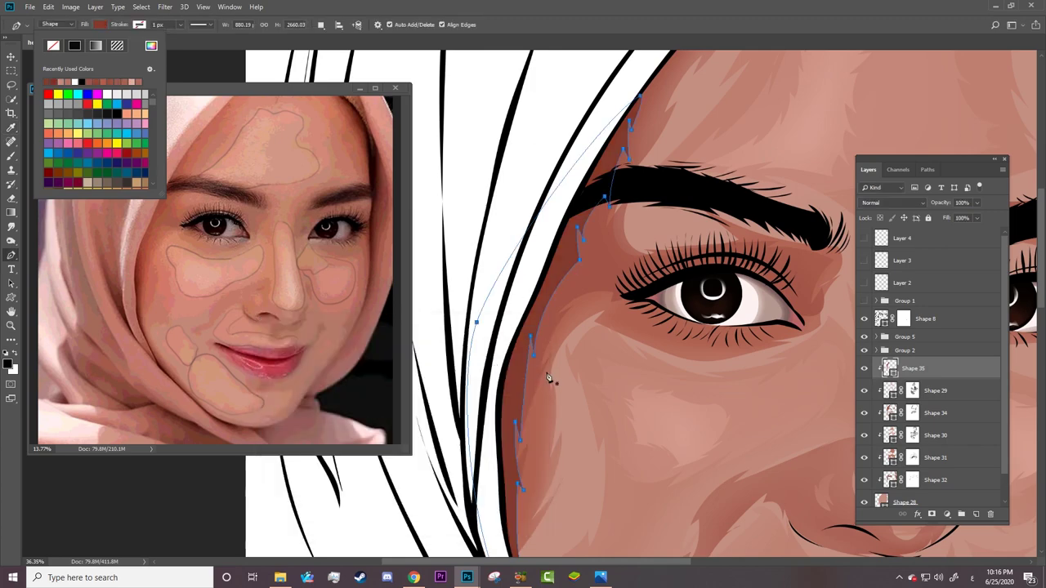
{"action": "key", "text": "z"}
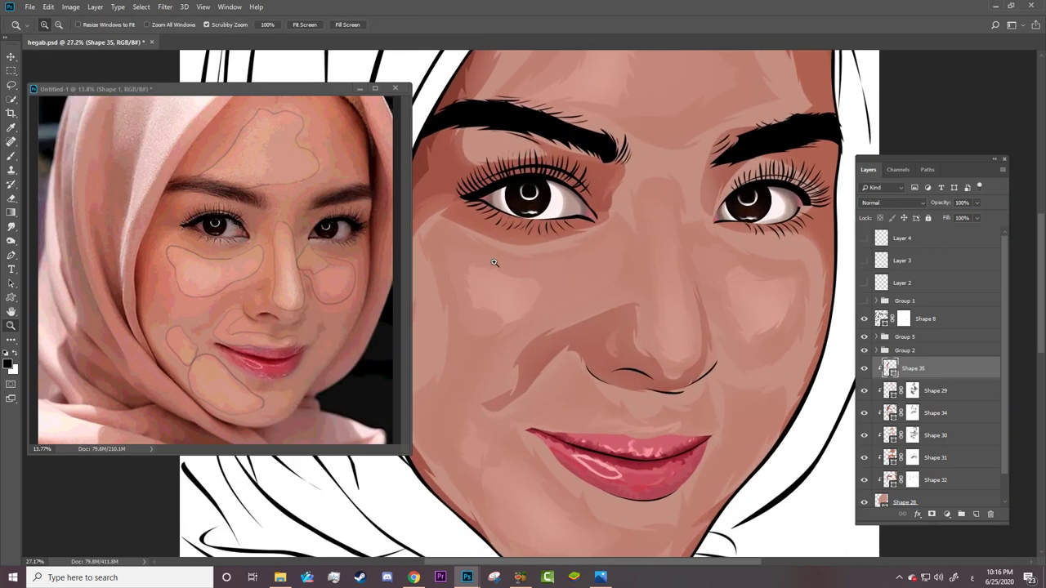
{"action": "mouse_move", "coordinate": [548, 378]}
{"action": "left_mouse_down"}
{"action": "mouse_move", "coordinate": [438, 258]}
{"action": "mouse_move", "coordinate": [556, 288]}
{"action": "left_mouse_up"}
{"action": "key", "text": "a"}
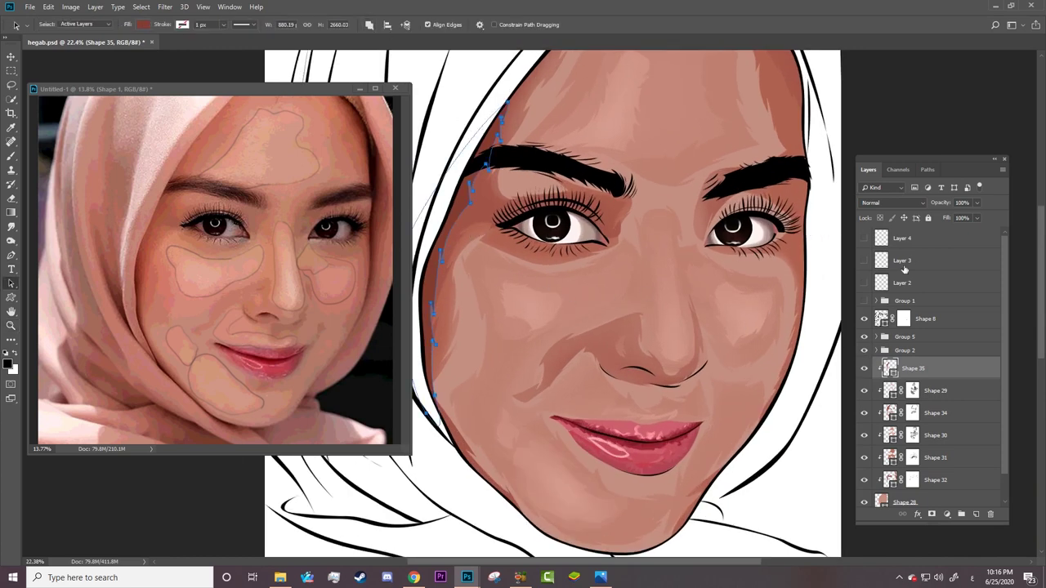
Show the reference photo, zoom in on the forehead, and set the Pen to Combine Shapes.
{"action": "left_click", "coordinate": [864, 301]}
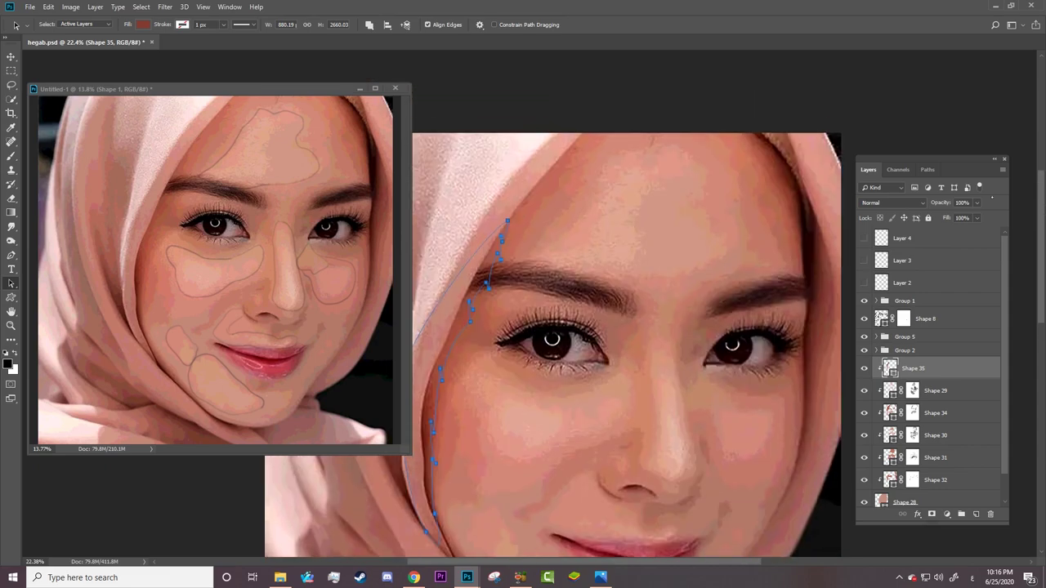
{"action": "key", "text": "z"}
{"action": "left_click", "coordinate": [710, 218]}
{"action": "key", "text": "p"}
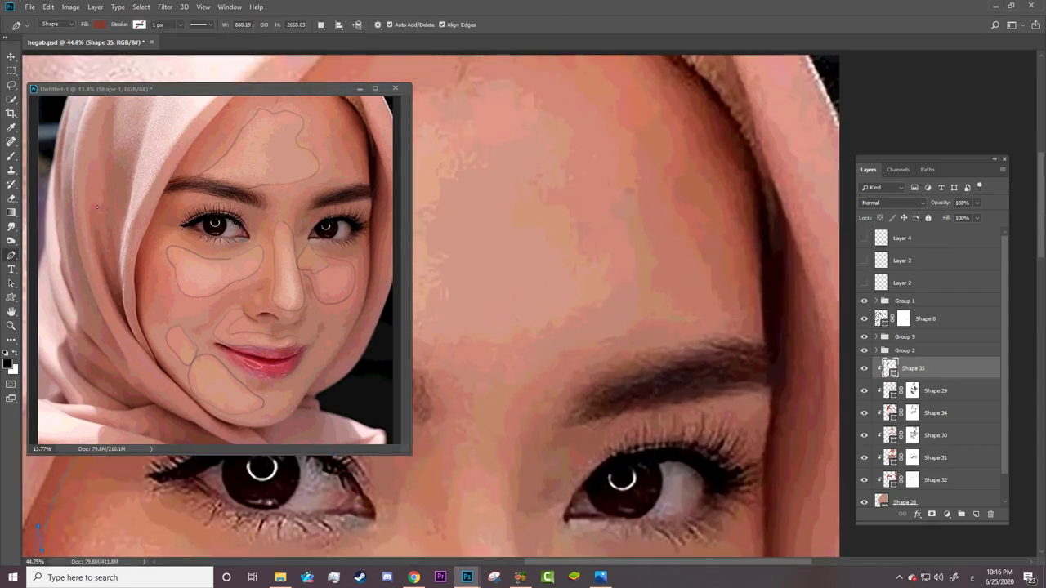
{"action": "left_click", "coordinate": [320, 25]}
{"action": "left_click", "coordinate": [352, 47]}
Trace the forehead's right hijab edge downward past the eyebrow and eye.
{"action": "left_click", "coordinate": [864, 301]}
{"action": "left_click", "coordinate": [720, 148]}
{"action": "left_click_drag", "start_coordinate": [733, 162], "coordinate": [753, 181]}
{"action": "left_click", "coordinate": [753, 212]}
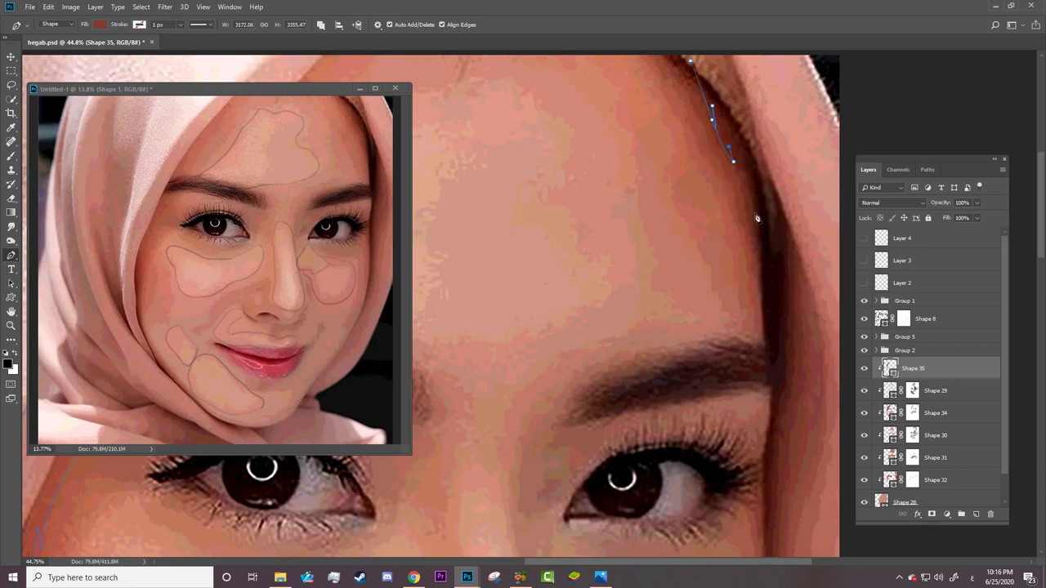
{"action": "left_click", "coordinate": [758, 256]}
{"action": "left_click", "coordinate": [759, 257], "text": "alt"}
{"action": "left_click_drag", "start_coordinate": [767, 317], "coordinate": [762, 332]}
{"action": "left_click_drag", "start_coordinate": [769, 397], "coordinate": [775, 408]}
{"action": "left_click_drag", "start_coordinate": [761, 460], "coordinate": [753, 491]}
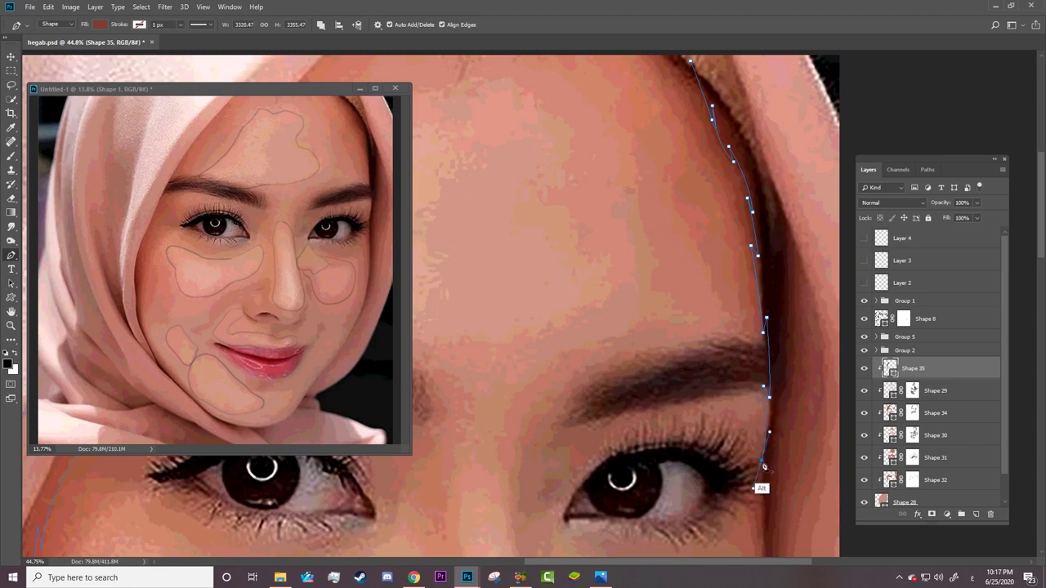
Extend the path below the eye, then carry it back up and close it at the forehead top.
{"action": "scroll", "coordinate": [796, 264], "scroll_direction": "down", "scroll_amount": 5}
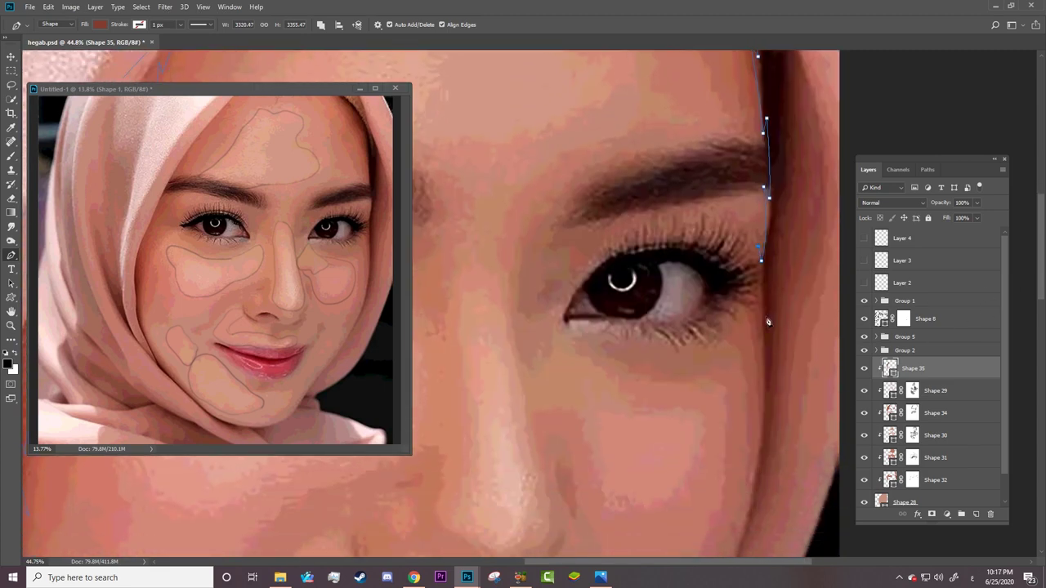
{"action": "left_click_drag", "start_coordinate": [768, 354], "coordinate": [761, 329]}
{"action": "scroll", "coordinate": [755, 458], "scroll_direction": "down", "scroll_amount": 2}
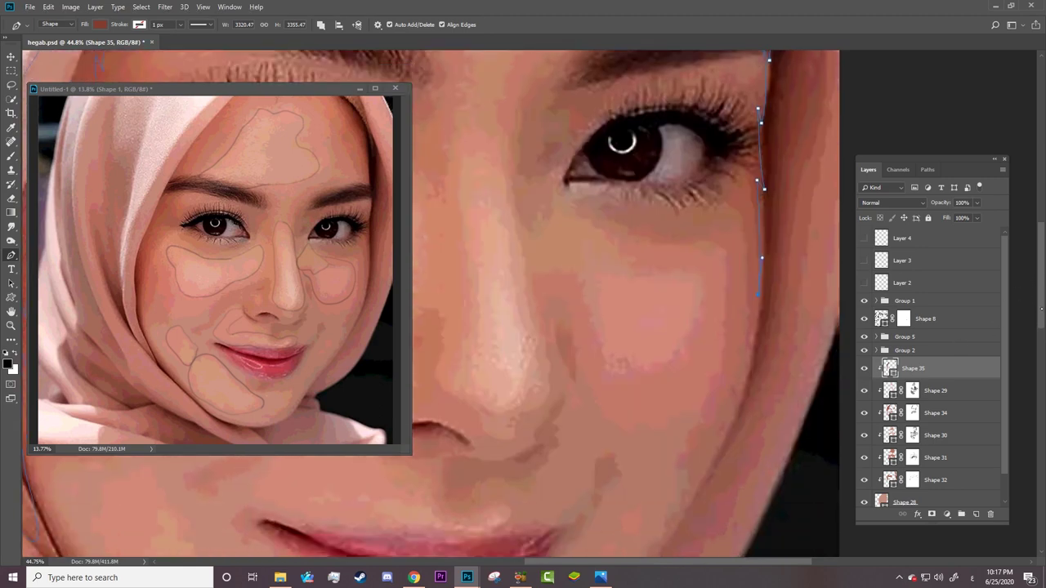
{"action": "scroll", "coordinate": [791, 464], "scroll_direction": "up", "scroll_amount": 2}
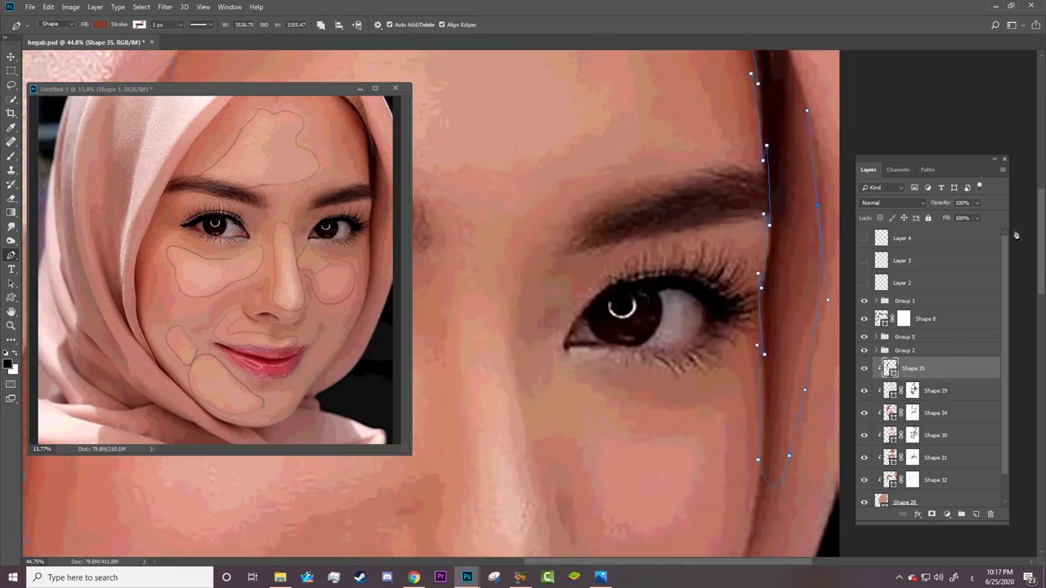
{"action": "scroll", "coordinate": [701, 187], "scroll_direction": "up", "scroll_amount": 3}
{"action": "scroll", "coordinate": [701, 186], "scroll_direction": "up", "scroll_amount": 4}
{"action": "left_click", "coordinate": [683, 147]}
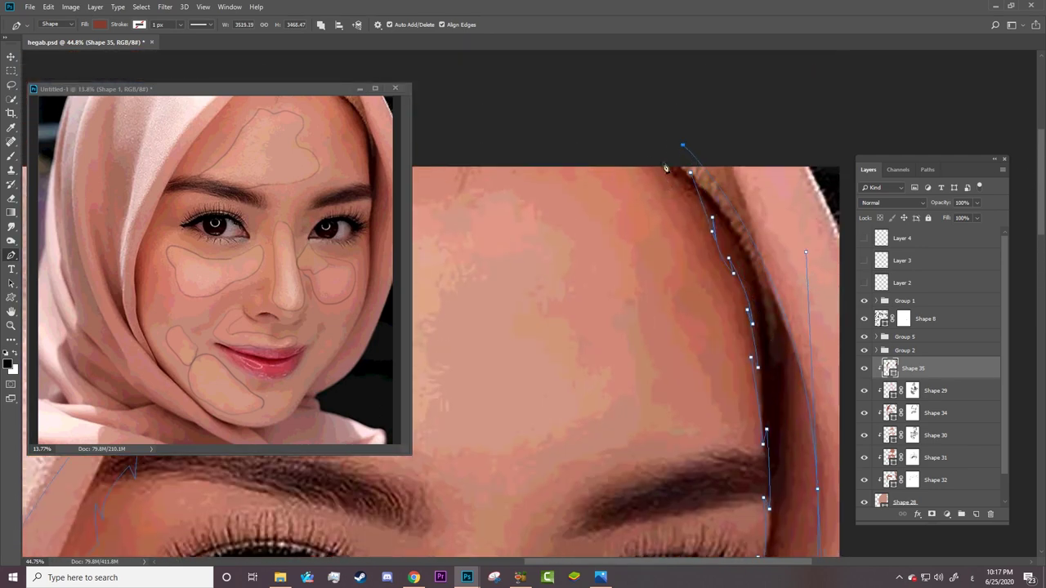
{"action": "left_click", "coordinate": [650, 156]}
Hide the reference photo, zoom out to review the forehead shadow, then show the photo again.
{"action": "left_click", "coordinate": [864, 301]}
{"action": "key", "text": "z"}
{"action": "left_click", "coordinate": [713, 288], "text": "alt"}
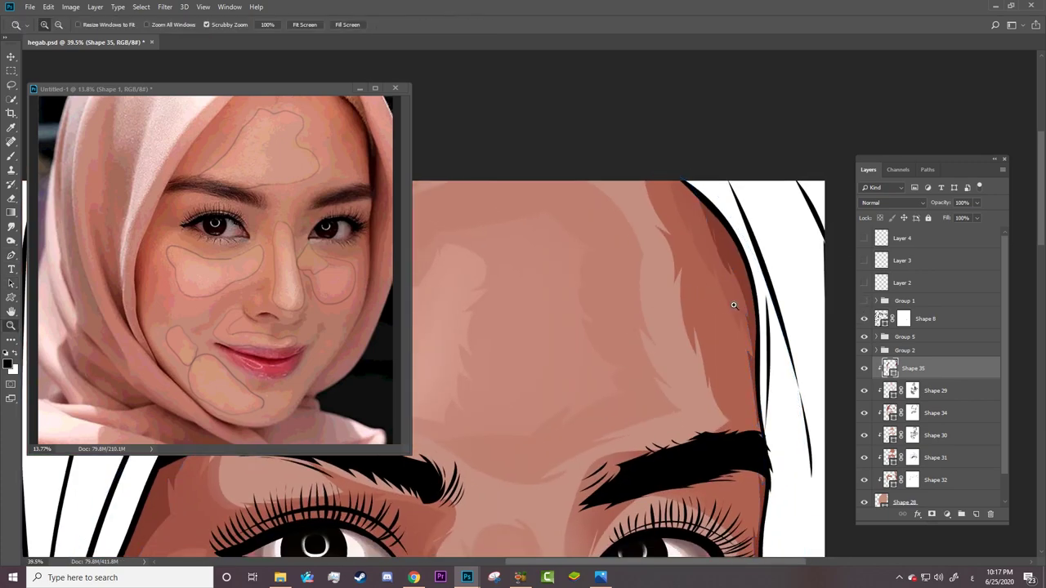
{"action": "mouse_move", "coordinate": [734, 305]}
{"action": "left_mouse_down"}
{"action": "mouse_move", "coordinate": [492, 349]}
{"action": "mouse_move", "coordinate": [514, 390]}
{"action": "mouse_move", "coordinate": [479, 397]}
{"action": "left_mouse_up"}
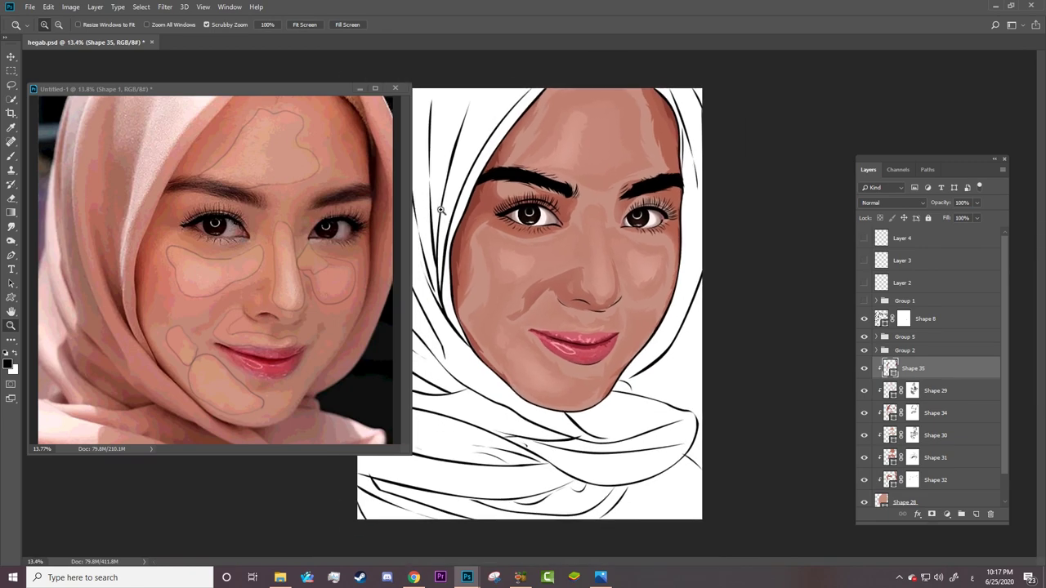
{"action": "mouse_move", "coordinate": [441, 210]}
{"action": "left_mouse_down"}
{"action": "mouse_move", "coordinate": [450, 212]}
{"action": "mouse_move", "coordinate": [67, 254]}
{"action": "left_mouse_up"}
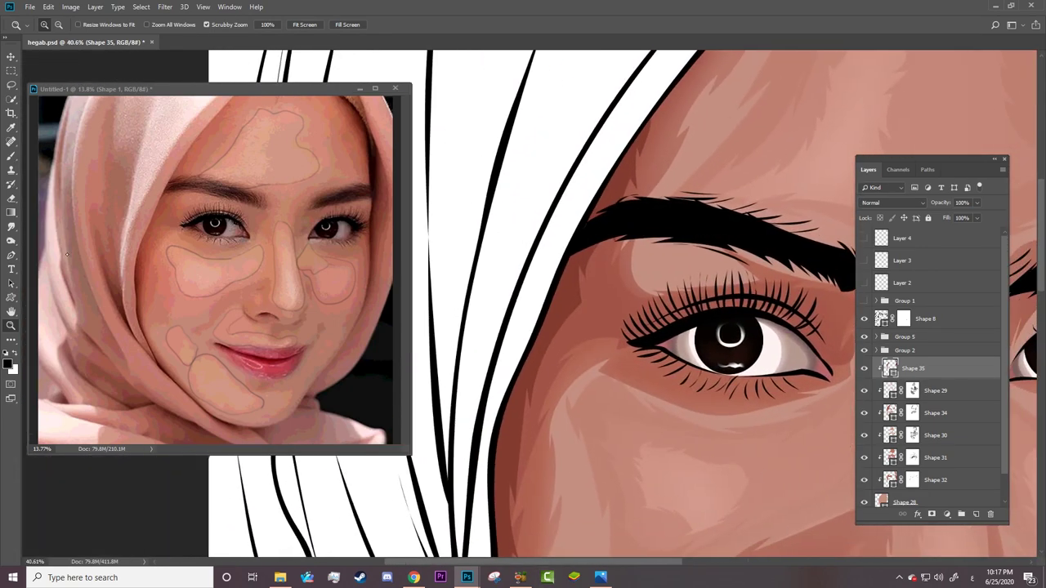
{"action": "left_click", "coordinate": [11, 255]}
Start Shape 36 at the left temple and trace it down the hijab's inner edge to the cheek.
{"action": "left_click", "coordinate": [863, 301]}
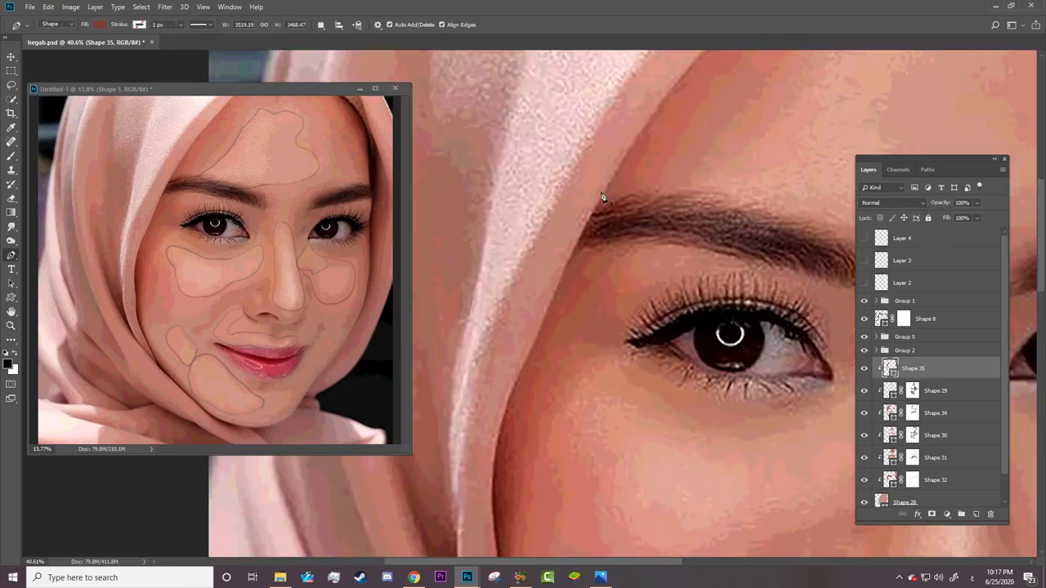
{"action": "left_click", "coordinate": [591, 191]}
{"action": "left_click_drag", "start_coordinate": [583, 252], "coordinate": [572, 276]}
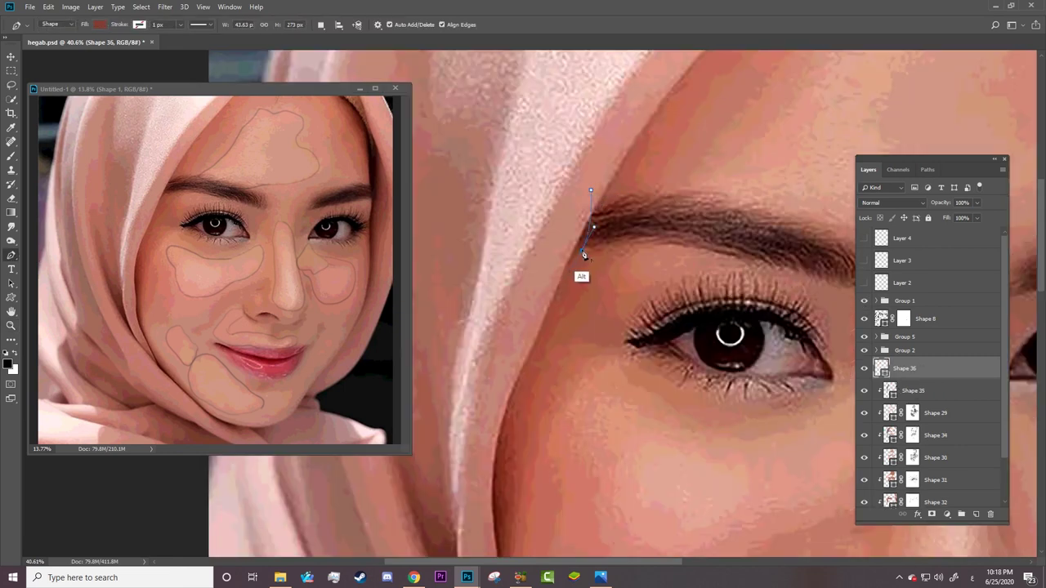
{"action": "left_click", "coordinate": [583, 250], "text": "alt"}
{"action": "left_click", "coordinate": [554, 308], "text": "alt"}
{"action": "left_click_drag", "start_coordinate": [516, 431], "coordinate": [511, 392]}
{"action": "left_click_drag", "start_coordinate": [501, 496], "coordinate": [510, 510]}
Continue Shape 36's curve down the hijab edge and bring it back up the inner edge.
{"action": "right_click", "coordinate": [496, 538]}
{"action": "key", "text": "Escape"}
{"action": "scroll", "coordinate": [613, 316], "scroll_direction": "down", "scroll_amount": 3}
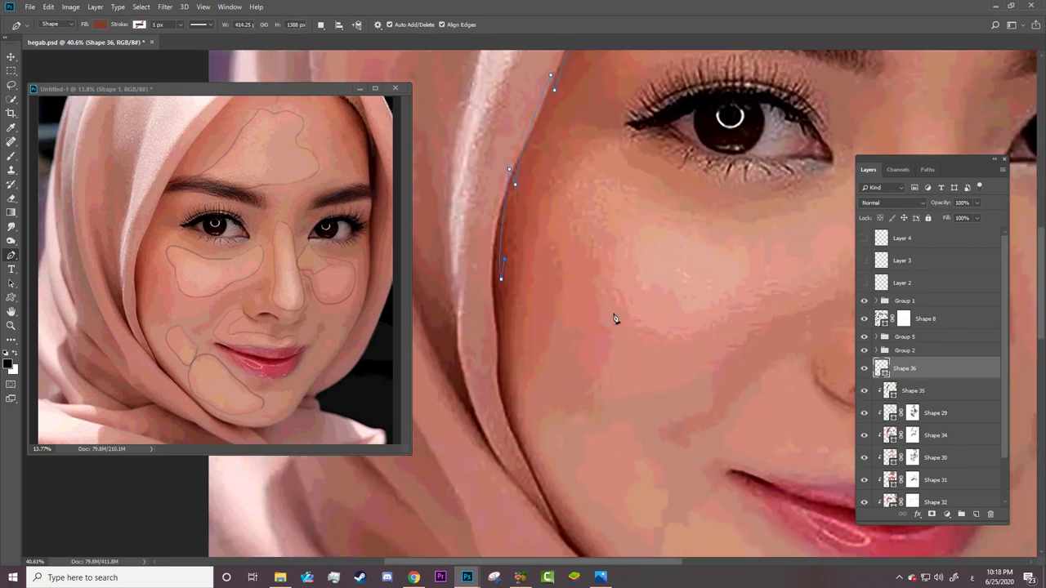
{"action": "left_click_drag", "start_coordinate": [502, 327], "coordinate": [500, 361]}
{"action": "left_click_drag", "start_coordinate": [504, 404], "coordinate": [514, 434]}
{"action": "left_click_drag", "start_coordinate": [488, 135], "coordinate": [522, 88]}
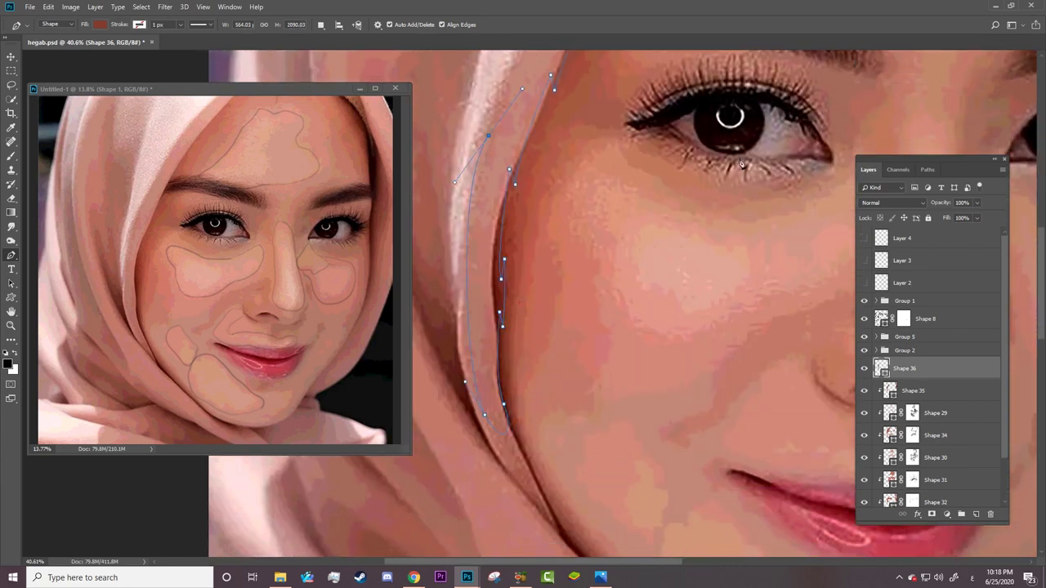
{"action": "scroll", "coordinate": [596, 151], "scroll_direction": "up", "scroll_amount": 2}
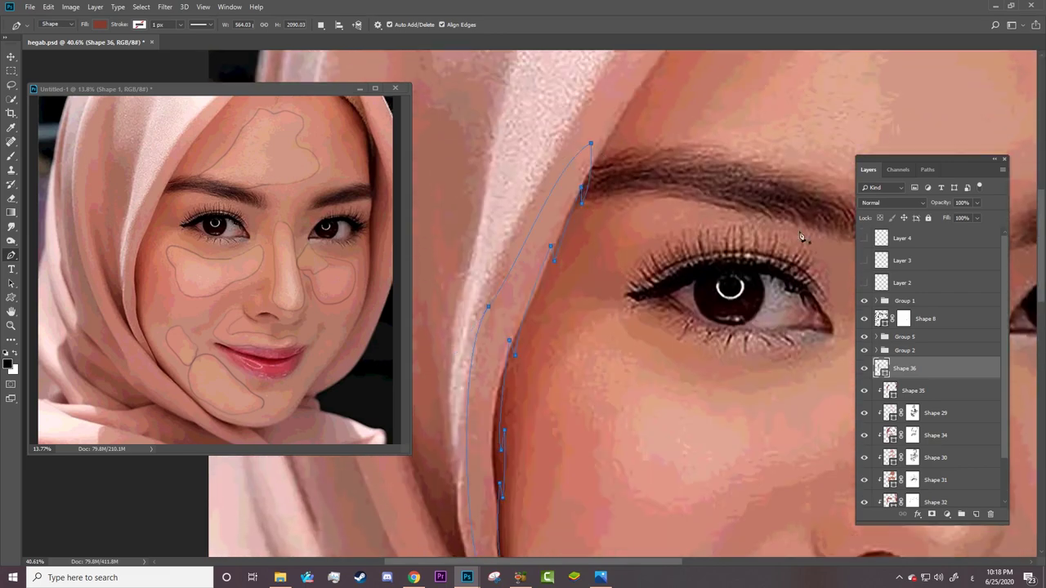
Hide the reference photo and clip Shape 36 to the Shape 35 shadow below.
{"action": "left_click", "coordinate": [864, 303]}
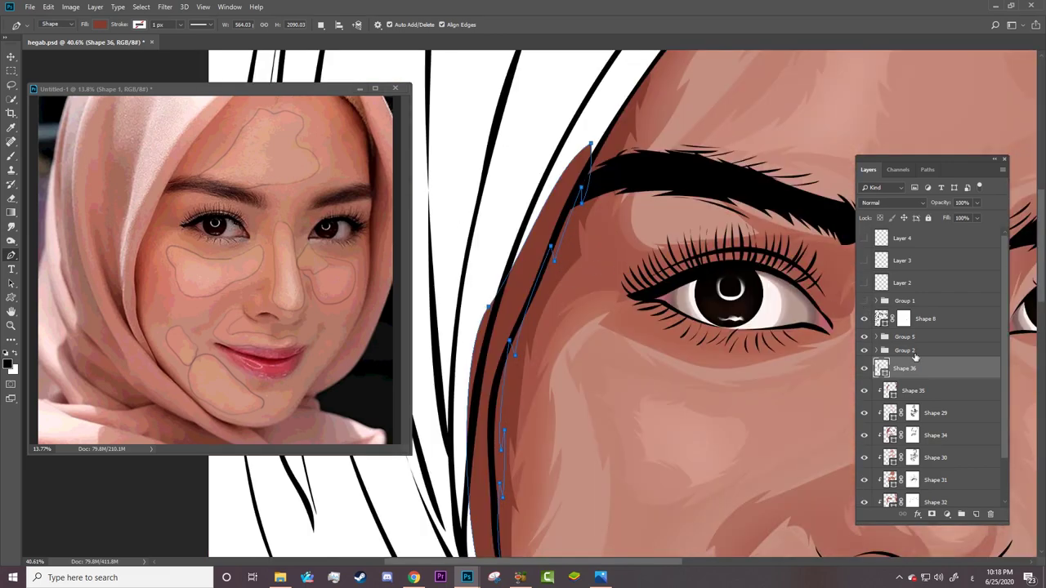
{"action": "right_click", "coordinate": [925, 369]}
{"action": "left_click", "coordinate": [845, 316]}
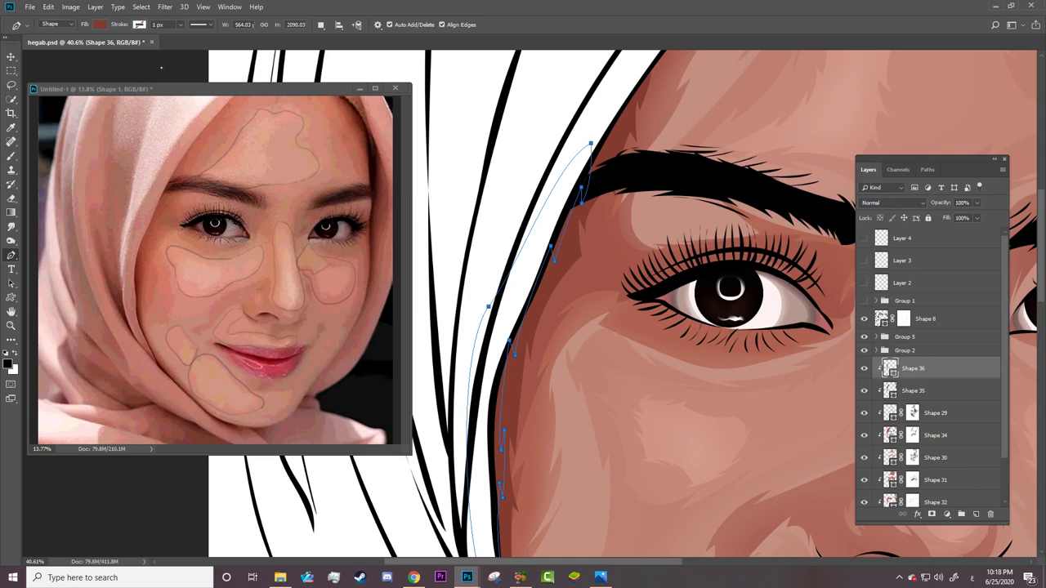
Darken the new shading shape and Shape 35 to a dark red-brown fill.
{"action": "left_click", "coordinate": [100, 25]}
{"action": "left_click", "coordinate": [151, 46]}
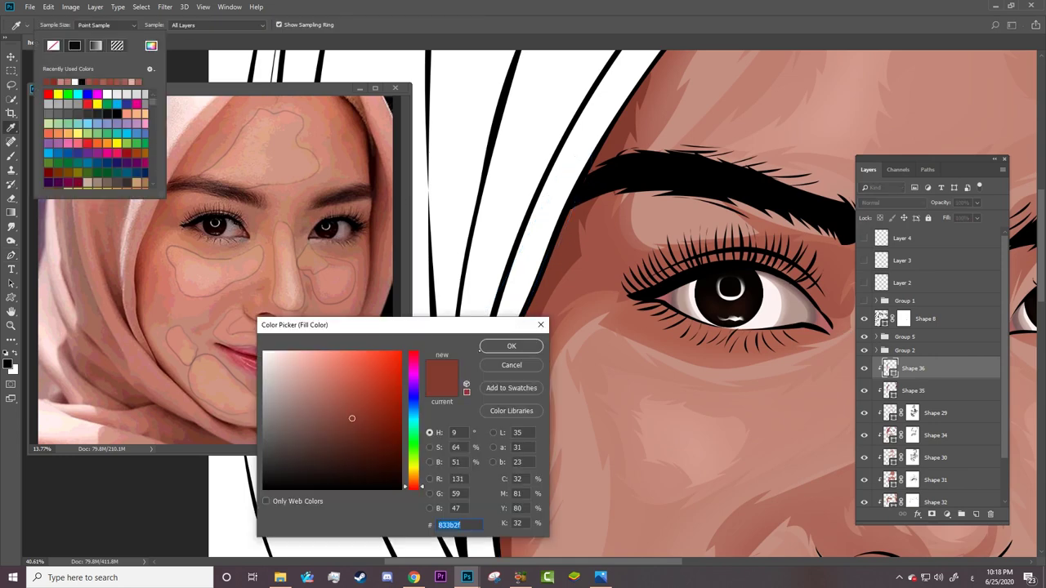
{"action": "left_click", "coordinate": [359, 425]}
{"action": "key", "text": "Return"}
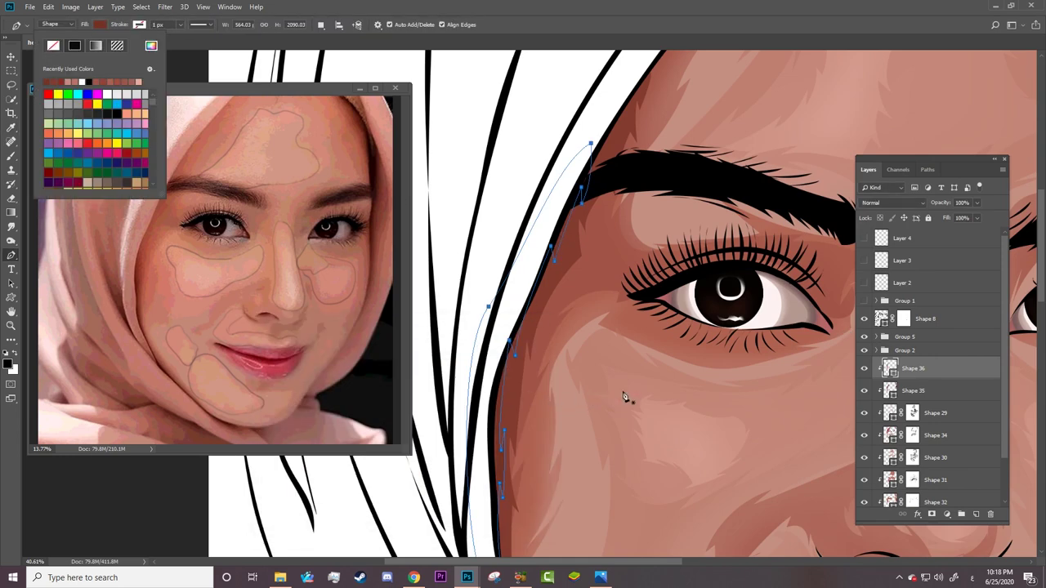
{"action": "left_click", "coordinate": [890, 391]}
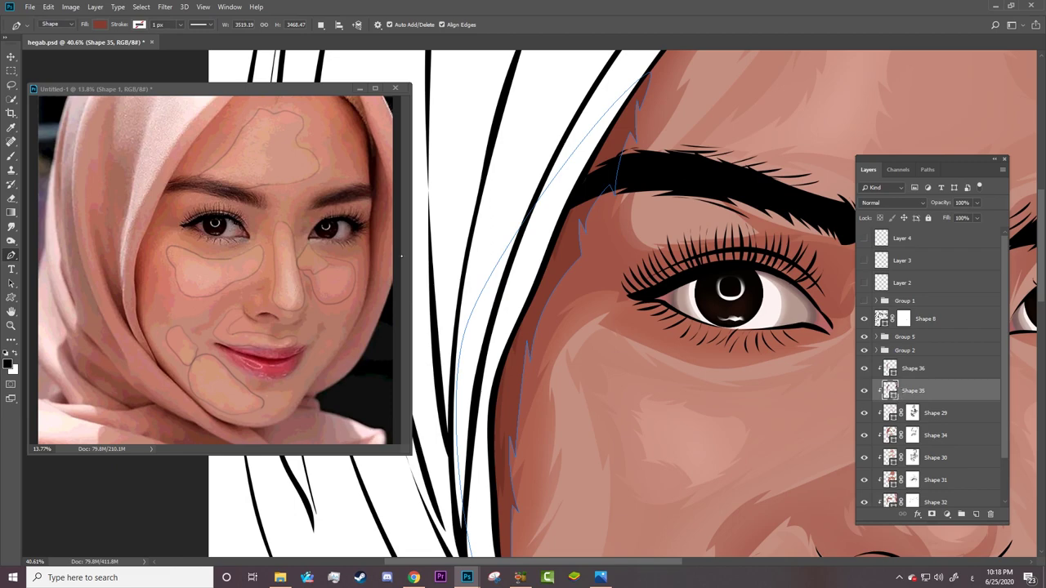
{"action": "left_click", "coordinate": [101, 24]}
{"action": "left_click", "coordinate": [151, 45]}
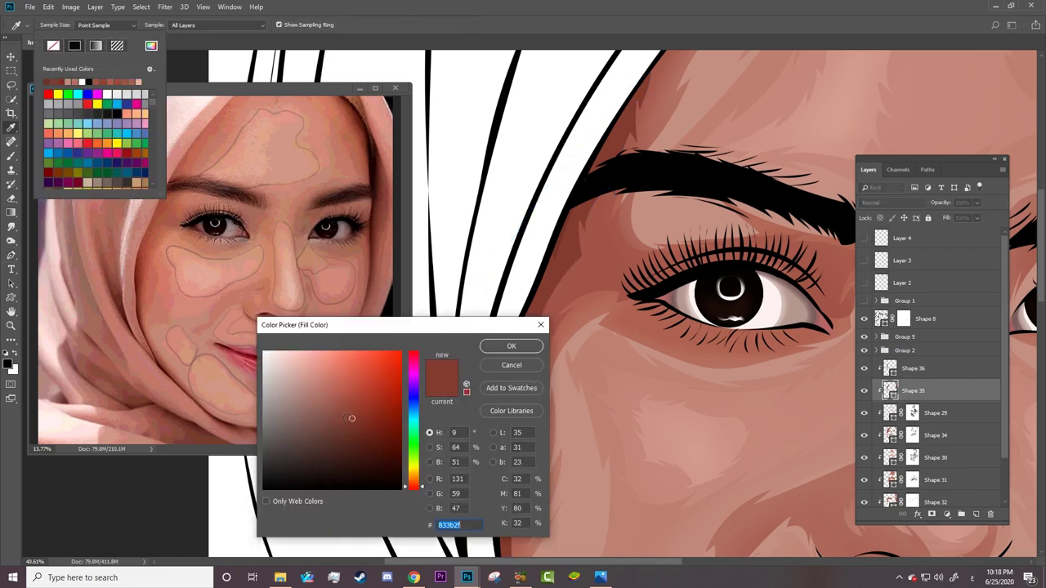
{"action": "left_click", "coordinate": [348, 411]}
{"action": "left_click", "coordinate": [512, 347]}
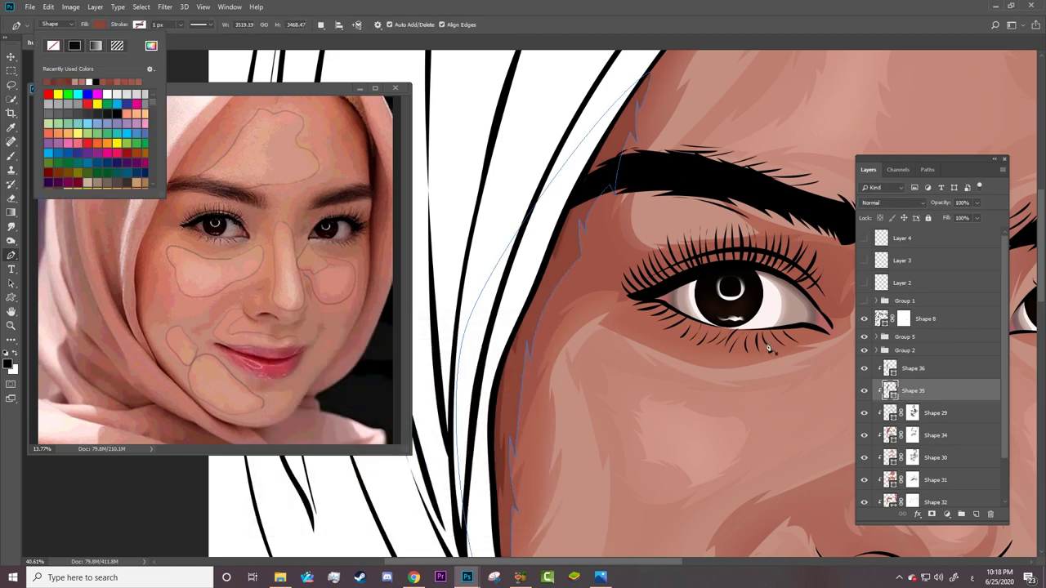
Give Shape 36 a darker red-brown fill in the Color Picker.
{"action": "left_click", "coordinate": [896, 369]}
{"action": "left_click", "coordinate": [101, 25]}
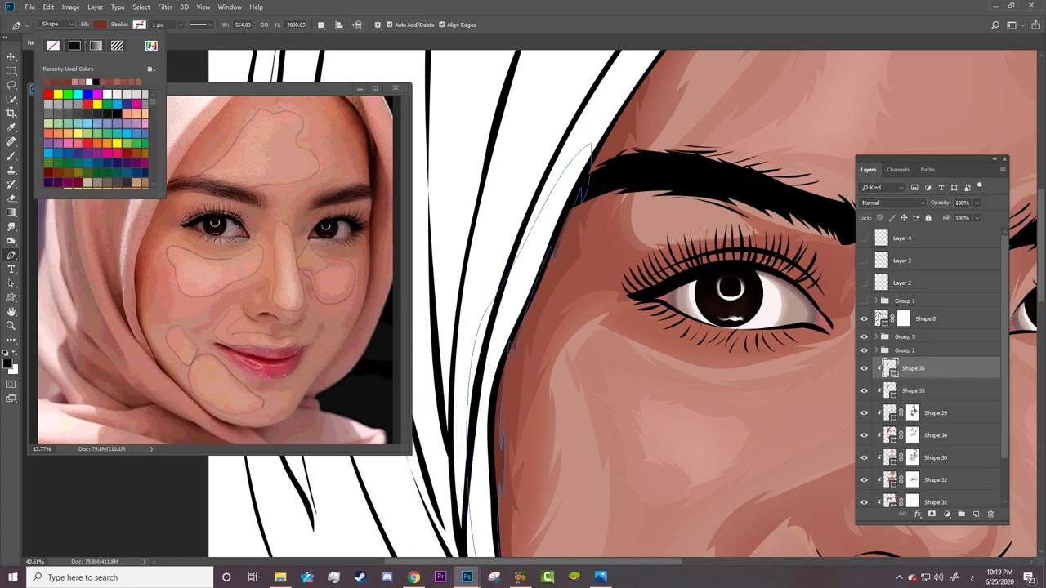
{"action": "left_click", "coordinate": [151, 46]}
{"action": "left_click", "coordinate": [358, 435]}
{"action": "left_click", "coordinate": [508, 348]}
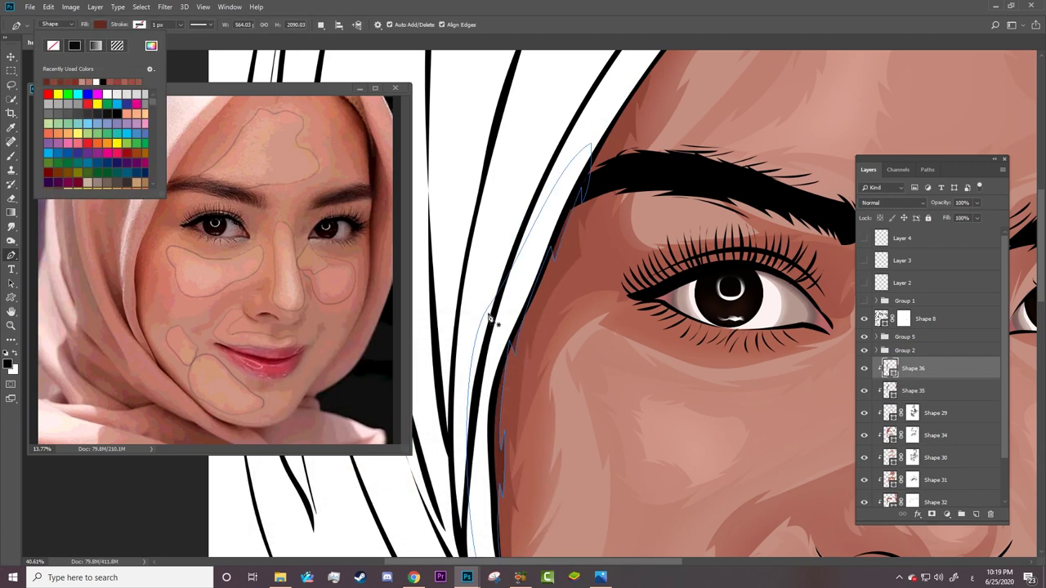
Zoom the portrait and reference photo in on the forehead and eye for comparison.
{"action": "key", "text": "z"}
{"action": "mouse_move", "coordinate": [506, 327]}
{"action": "left_mouse_down"}
{"action": "mouse_move", "coordinate": [483, 351]}
{"action": "mouse_move", "coordinate": [531, 354]}
{"action": "mouse_move", "coordinate": [503, 358]}
{"action": "left_mouse_up"}
{"action": "mouse_move", "coordinate": [579, 250]}
{"action": "left_mouse_down"}
{"action": "mouse_move", "coordinate": [624, 165]}
{"action": "mouse_move", "coordinate": [682, 220]}
{"action": "mouse_move", "coordinate": [479, 320]}
{"action": "left_mouse_up"}
{"action": "key", "text": "h"}
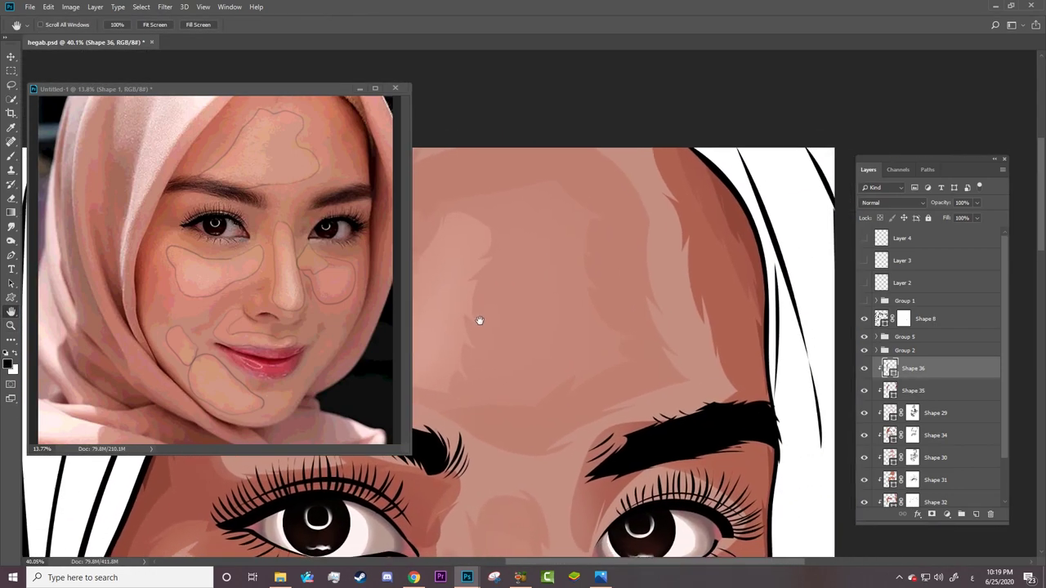
{"action": "left_click", "coordinate": [342, 203]}
{"action": "key", "text": "z"}
{"action": "left_click_drag", "start_coordinate": [353, 136], "coordinate": [409, 136]}
{"action": "left_click", "coordinate": [683, 221]}
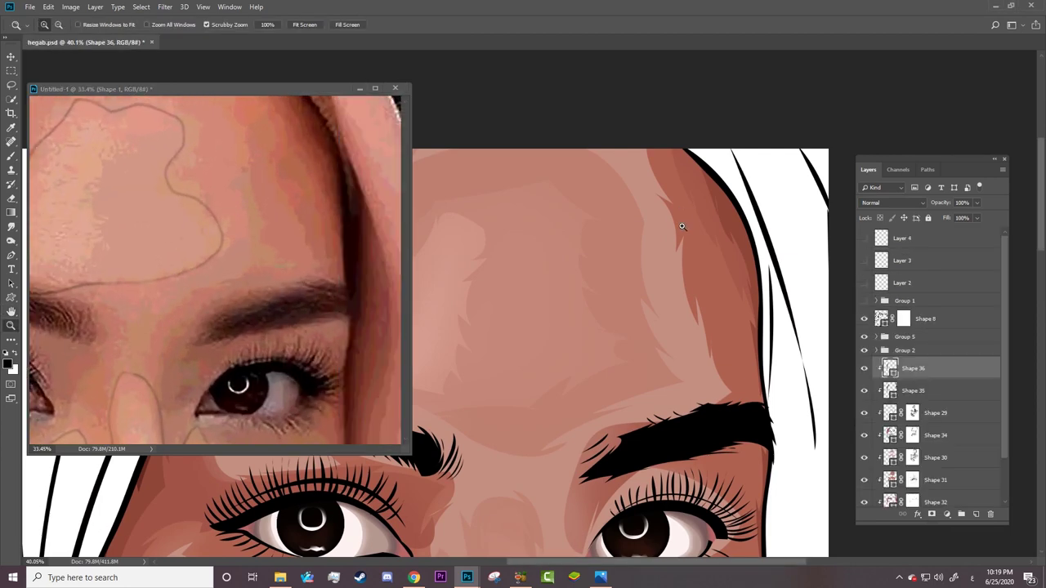
{"action": "key", "text": "a"}
{"action": "left_click", "coordinate": [717, 323]}
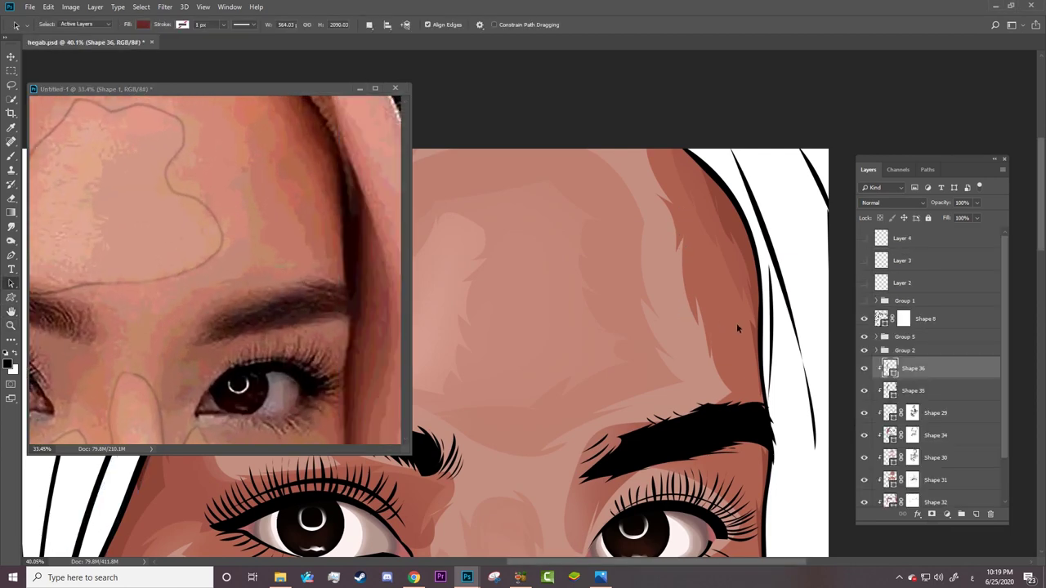
Fill Shape 32 with a lighter pinkish skin tone eyedropped from the forehead.
{"action": "scroll", "coordinate": [1004, 418], "scroll_direction": "down", "scroll_amount": 2}
{"action": "scroll", "coordinate": [1003, 457], "scroll_direction": "down", "scroll_amount": 1}
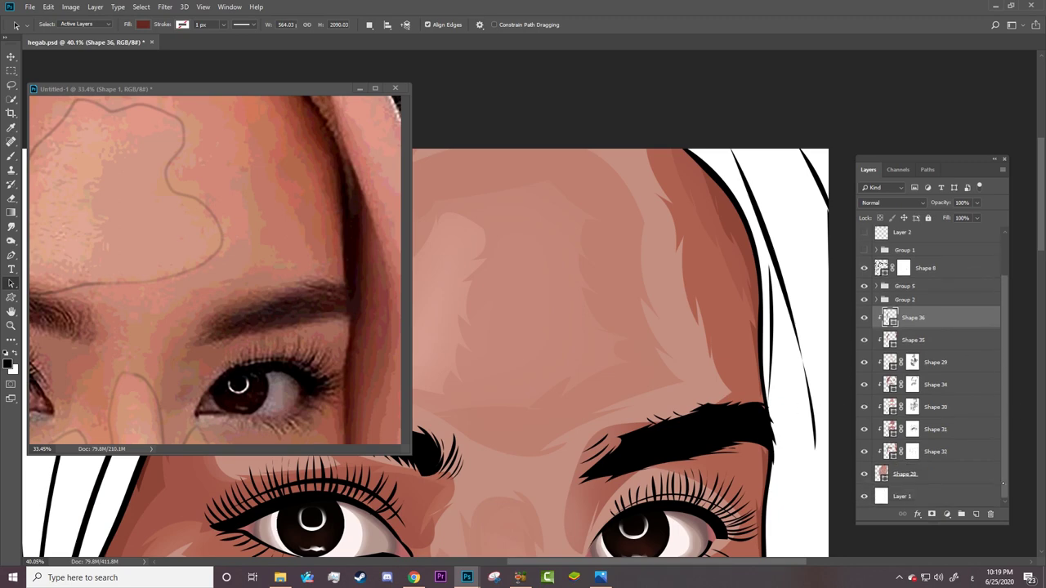
{"action": "left_click", "coordinate": [893, 455]}
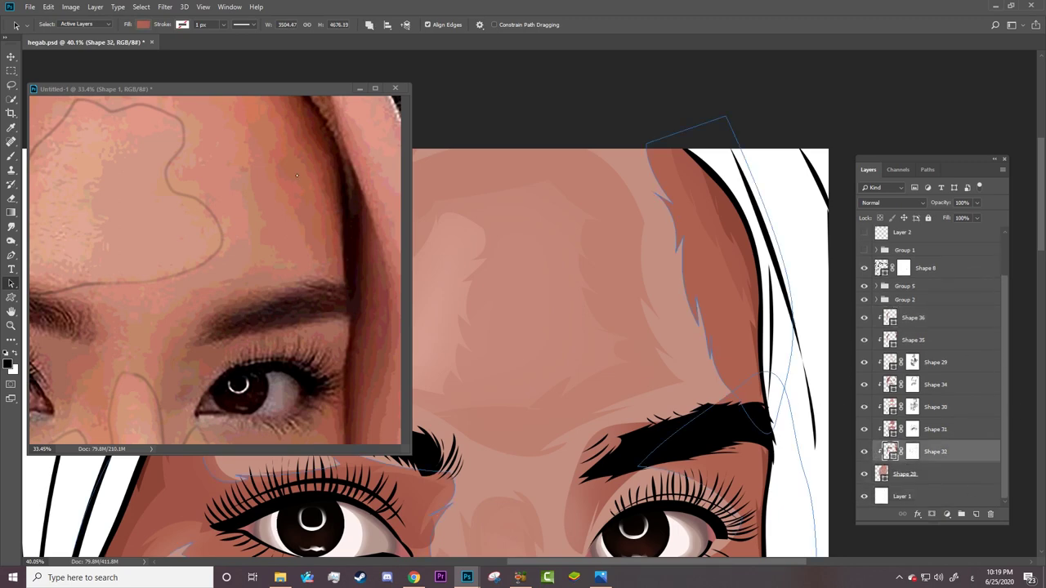
{"action": "left_click", "coordinate": [143, 25]}
{"action": "left_click", "coordinate": [193, 45]}
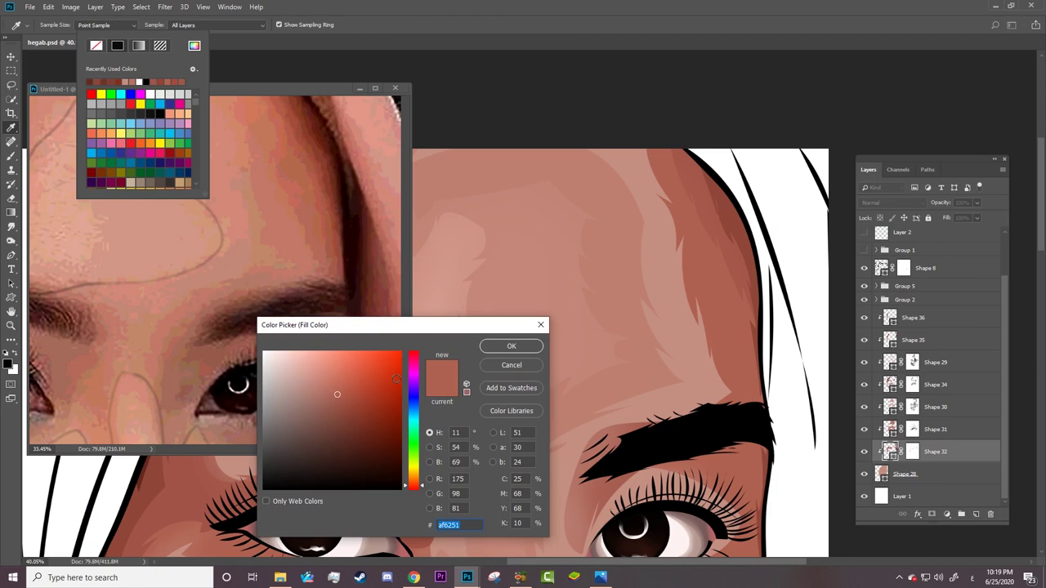
{"action": "left_click", "coordinate": [640, 299]}
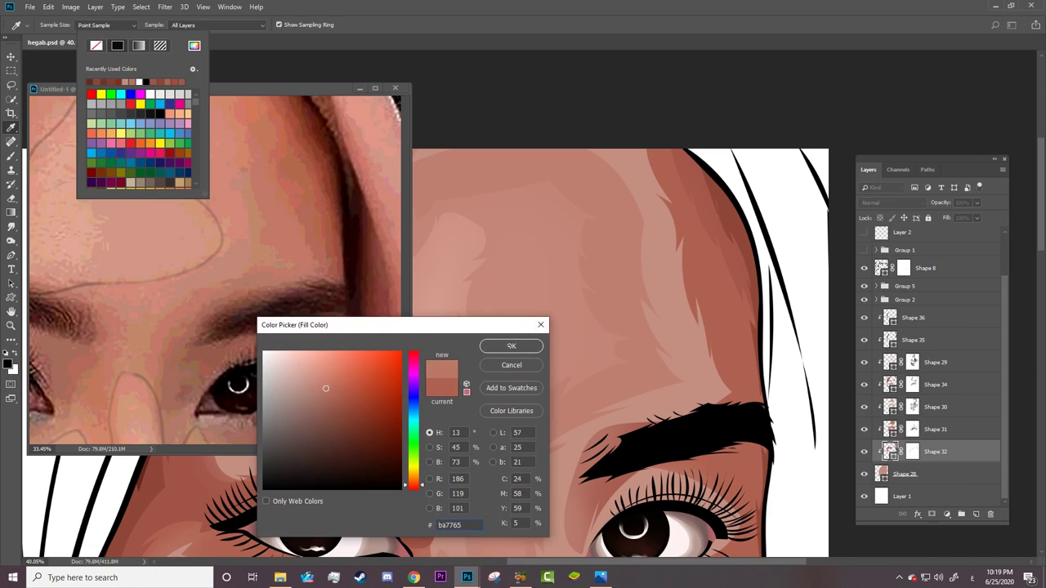
{"action": "left_click", "coordinate": [507, 348]}
{"action": "left_click", "coordinate": [640, 184]}
Inspect the Shape 32 forehead shading path around the eyes, nose and forehead.
{"action": "key", "text": "z"}
{"action": "mouse_move", "coordinate": [630, 182]}
{"action": "left_mouse_down"}
{"action": "mouse_move", "coordinate": [596, 265]}
{"action": "mouse_move", "coordinate": [630, 240]}
{"action": "left_mouse_up"}
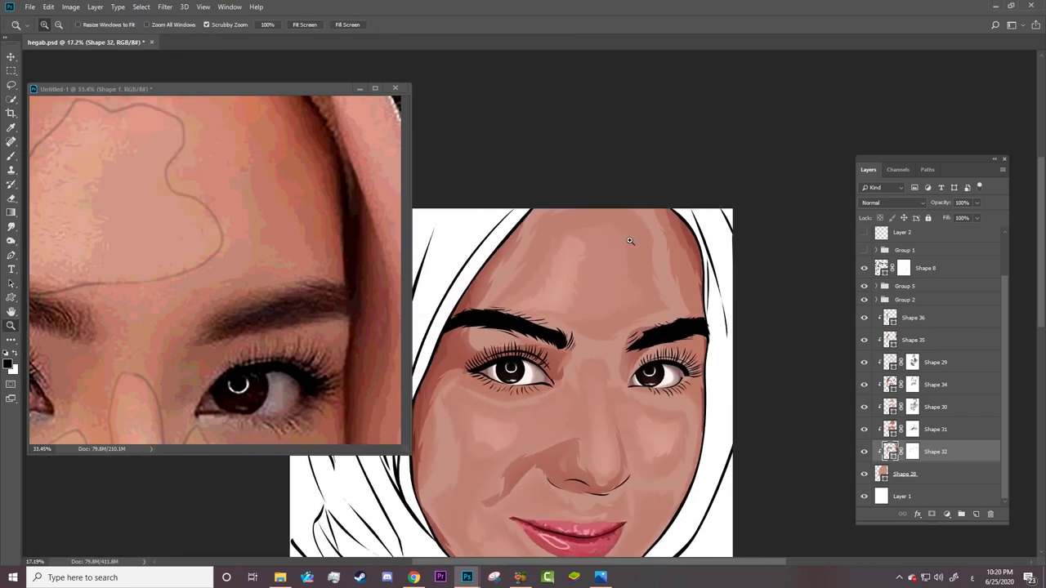
{"action": "left_click_drag", "start_coordinate": [449, 339], "coordinate": [510, 324]}
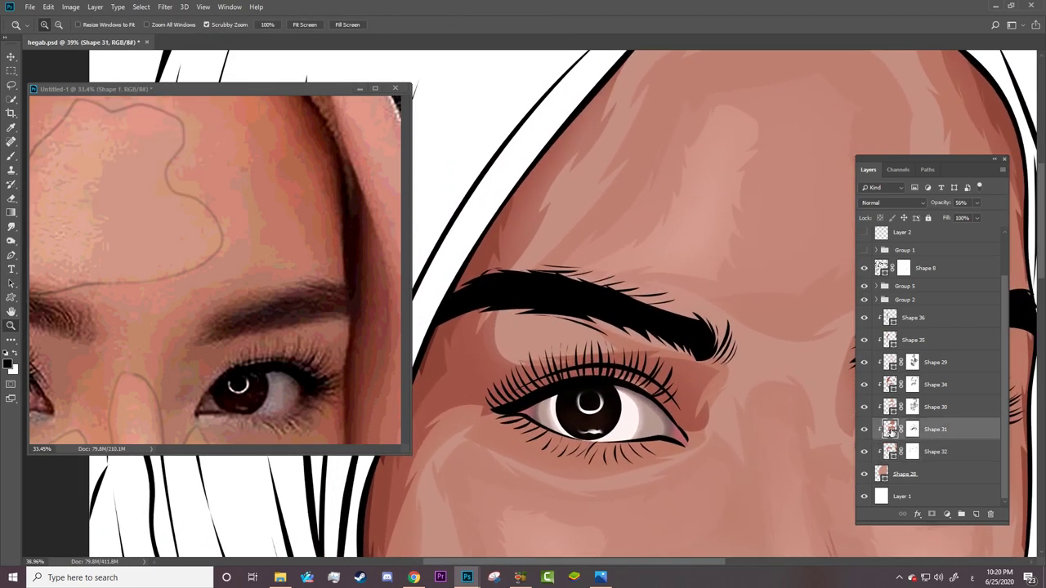
{"action": "key", "text": "a"}
{"action": "left_click", "coordinate": [889, 449]}
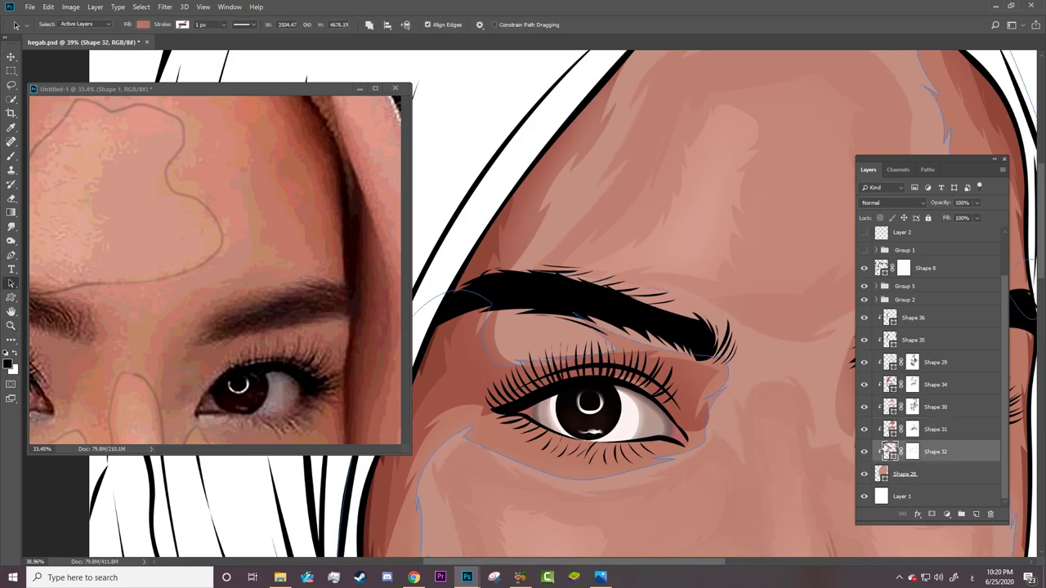
{"action": "key", "text": "z"}
{"action": "mouse_move", "coordinate": [713, 377]}
{"action": "left_mouse_down"}
{"action": "mouse_move", "coordinate": [605, 284]}
{"action": "mouse_move", "coordinate": [549, 331]}
{"action": "left_mouse_up"}
{"action": "left_click_drag", "start_coordinate": [688, 106], "coordinate": [742, 159]}
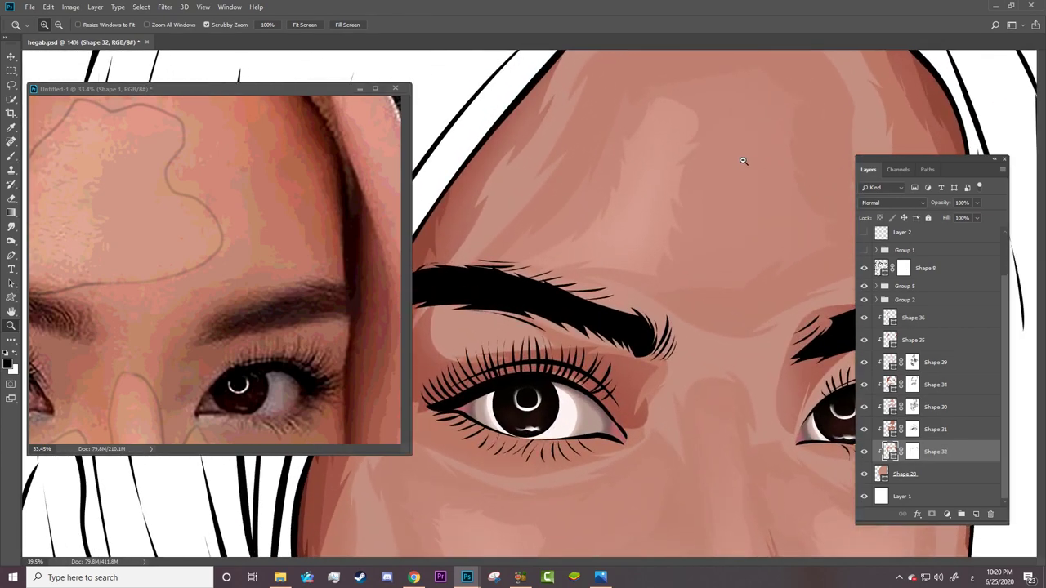
{"action": "key", "text": "h"}
{"action": "left_click_drag", "start_coordinate": [672, 256], "coordinate": [501, 362]}
{"action": "key", "text": "a"}
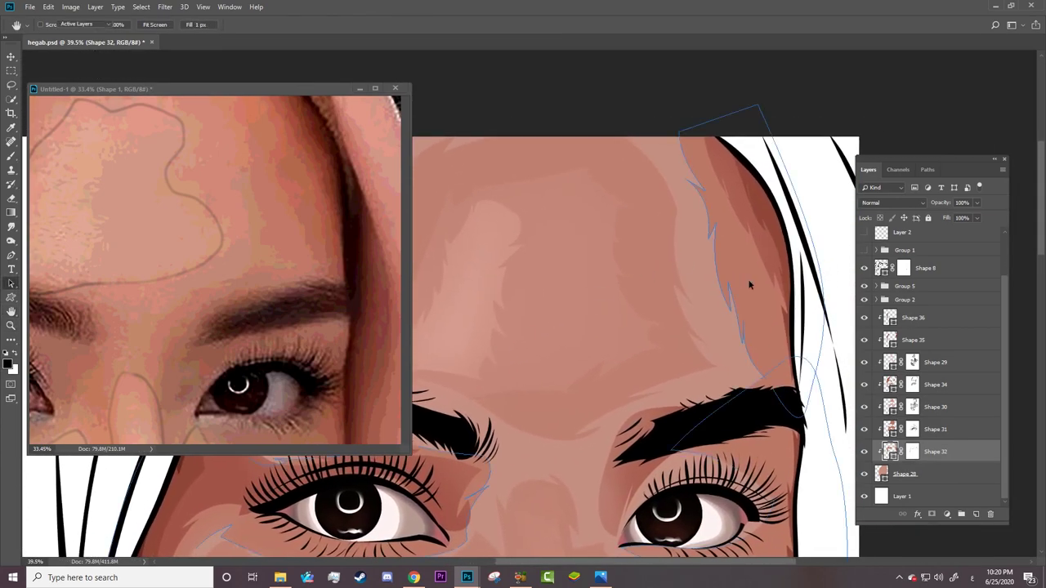
{"action": "left_click", "coordinate": [742, 288]}
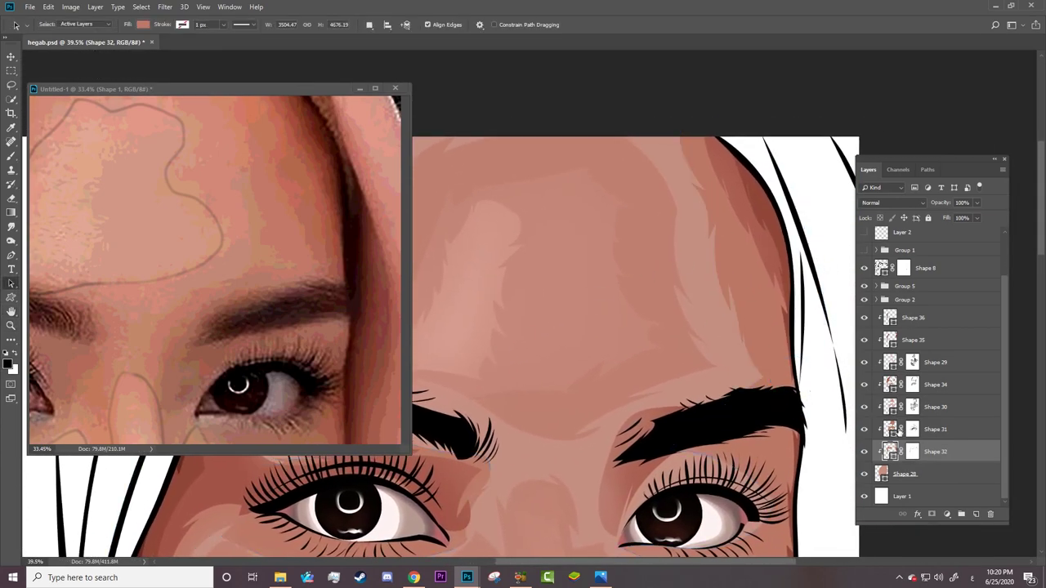
{"action": "left_click", "coordinate": [889, 430]}
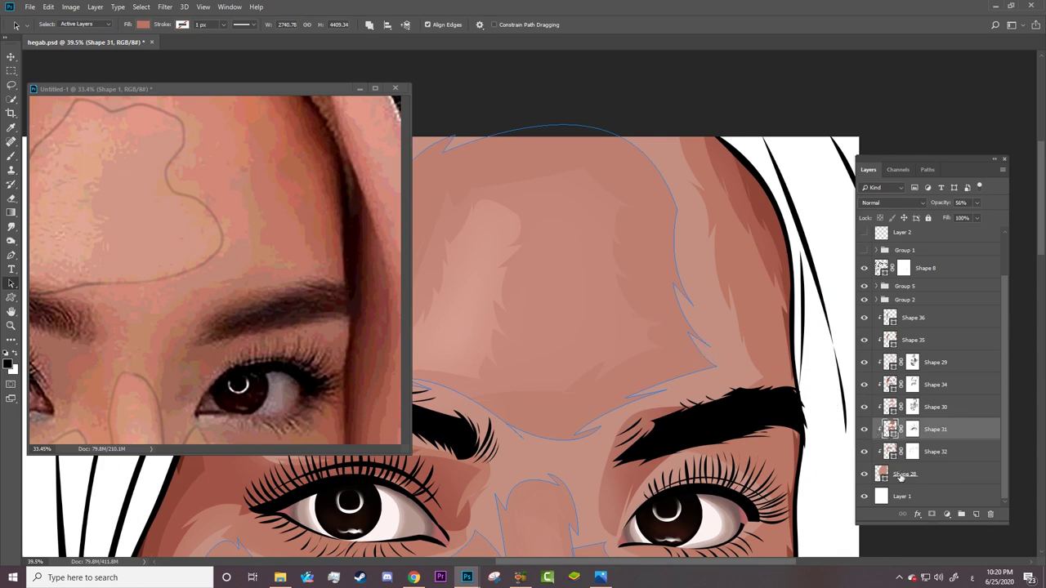
Keep Shape 28's fill and give Shape 32 a slightly darker sampled skin tone.
{"action": "left_click", "coordinate": [876, 473]}
{"action": "left_click", "coordinate": [143, 24]}
{"action": "left_click", "coordinate": [193, 44]}
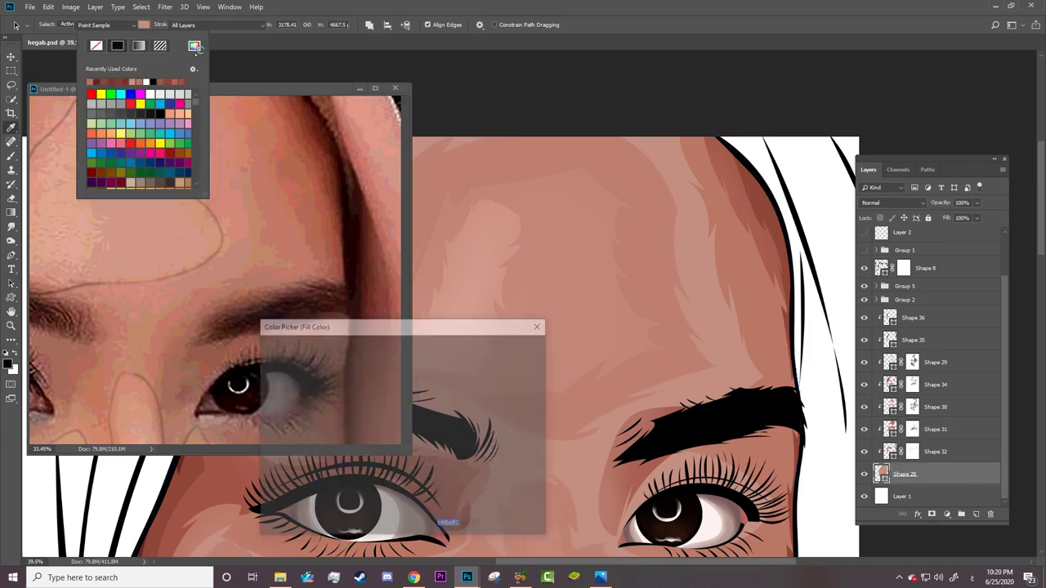
{"action": "left_click", "coordinate": [498, 346]}
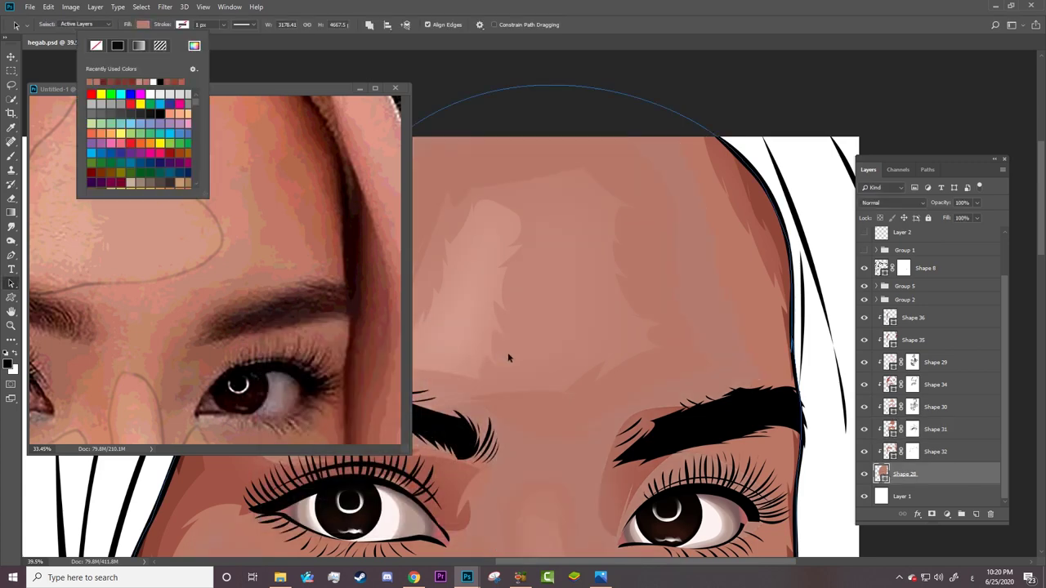
{"action": "left_click", "coordinate": [882, 451]}
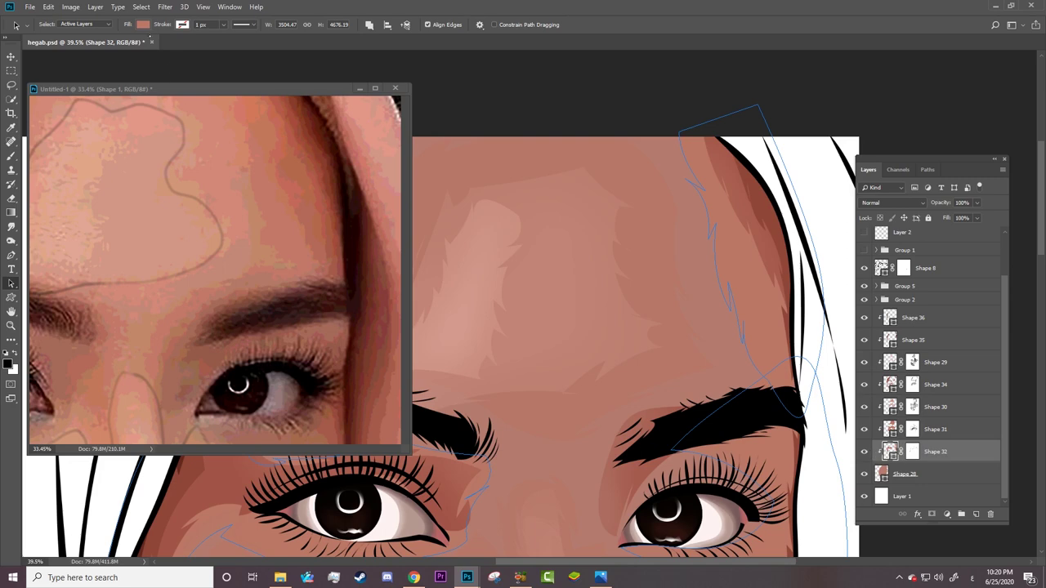
{"action": "left_click", "coordinate": [143, 24]}
{"action": "left_click", "coordinate": [194, 45]}
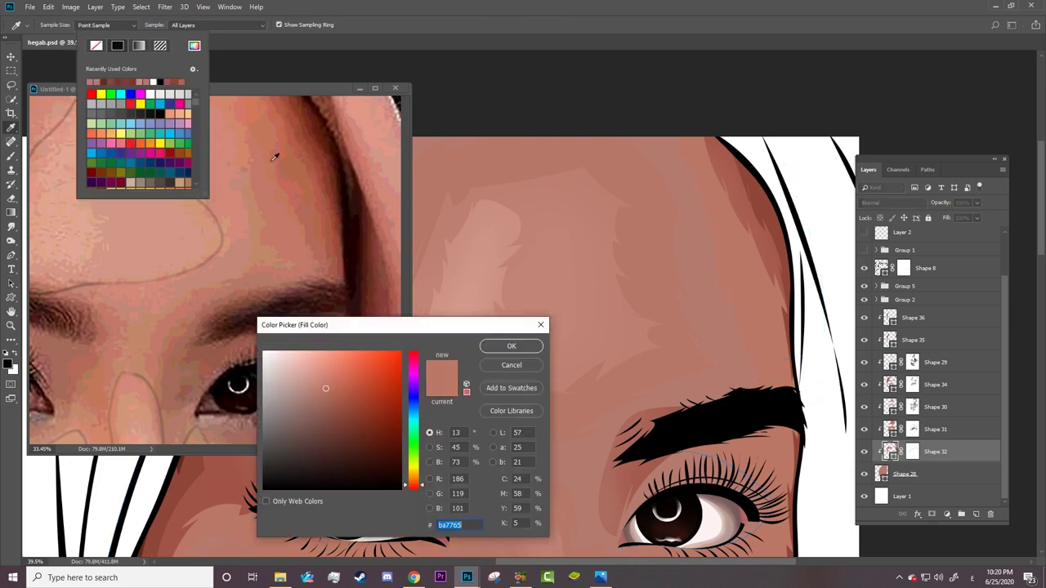
{"action": "left_click", "coordinate": [626, 298]}
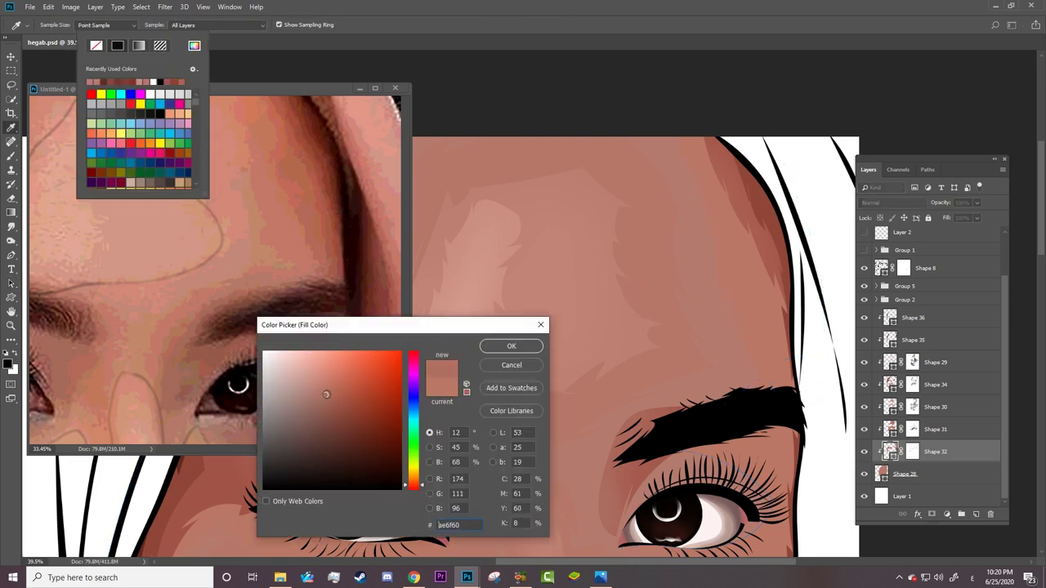
{"action": "left_click", "coordinate": [511, 346]}
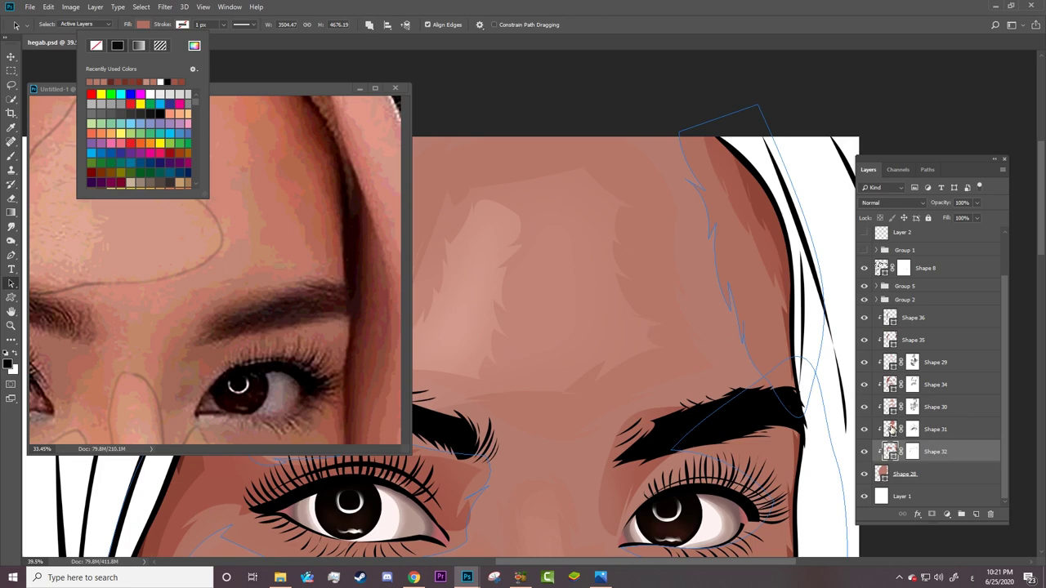
Change Shape 31's forehead shading fill to a muted red-brown (#b97363).
{"action": "left_click", "coordinate": [888, 431]}
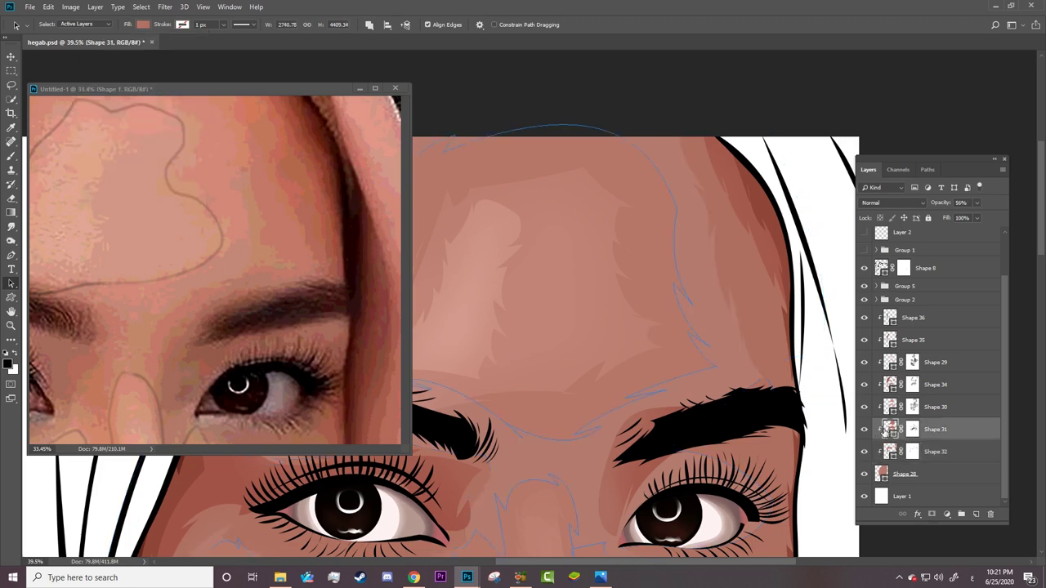
{"action": "left_click", "coordinate": [143, 23]}
{"action": "left_click", "coordinate": [194, 45]}
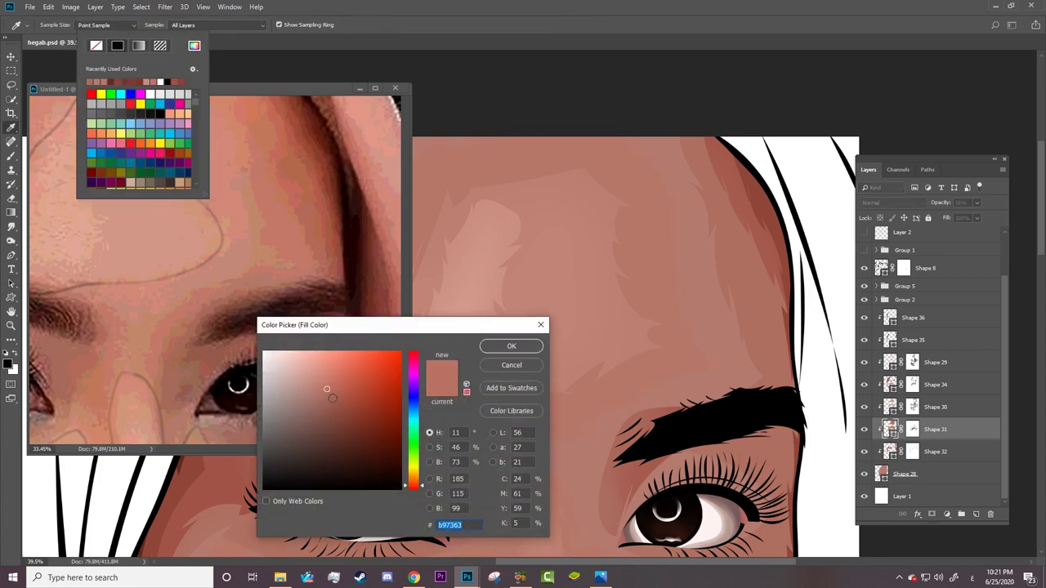
{"action": "left_click", "coordinate": [331, 397]}
{"action": "left_click", "coordinate": [497, 347]}
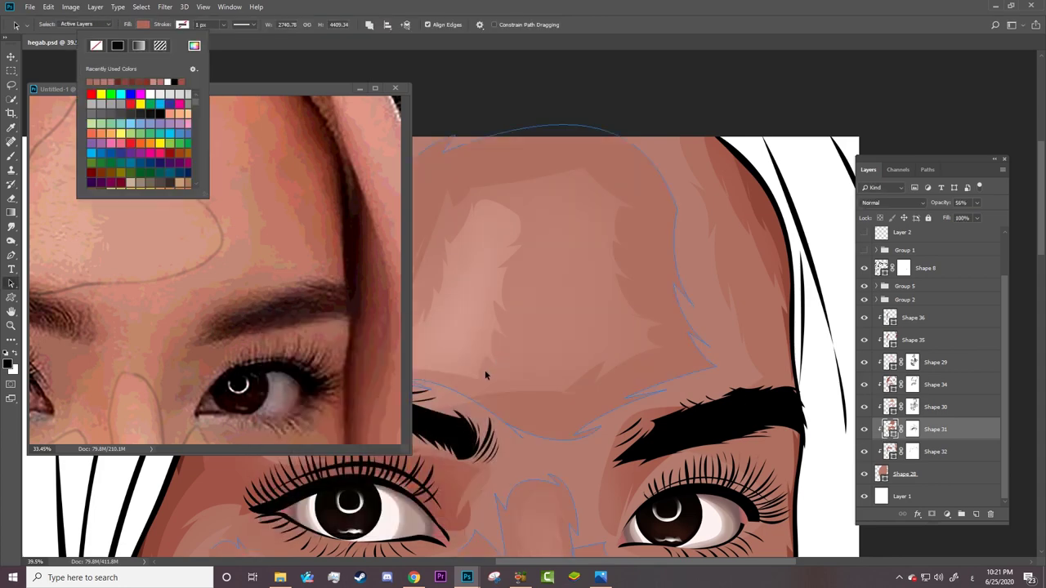
{"action": "left_click", "coordinate": [481, 378]}
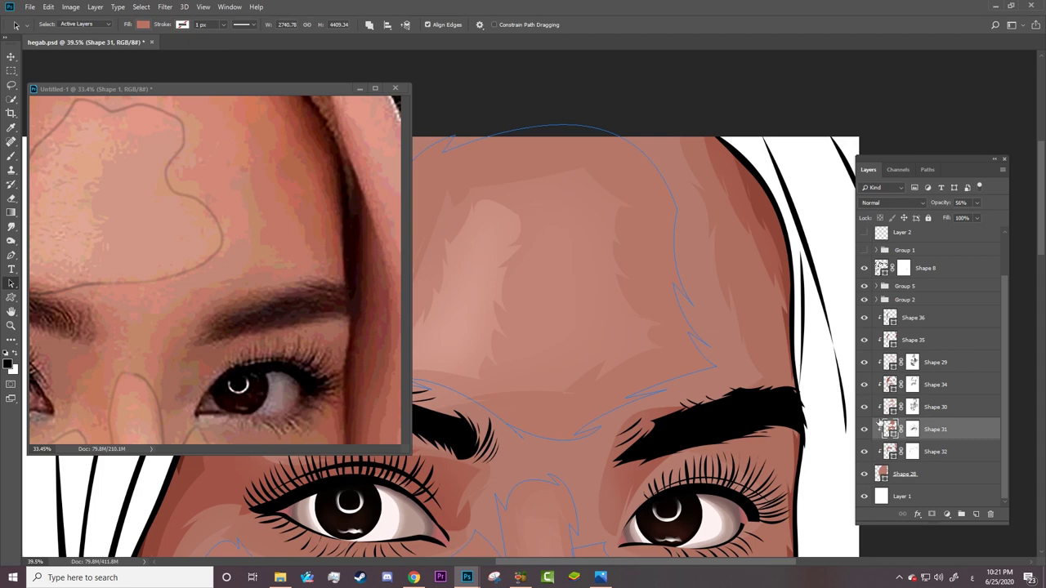
{"action": "left_click", "coordinate": [889, 452]}
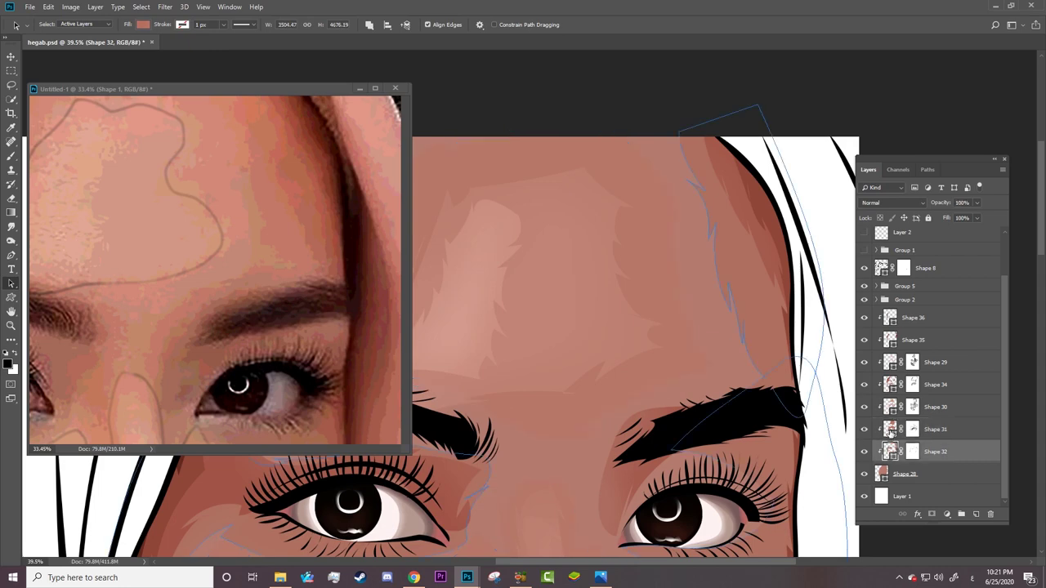
{"action": "left_click", "coordinate": [888, 431]}
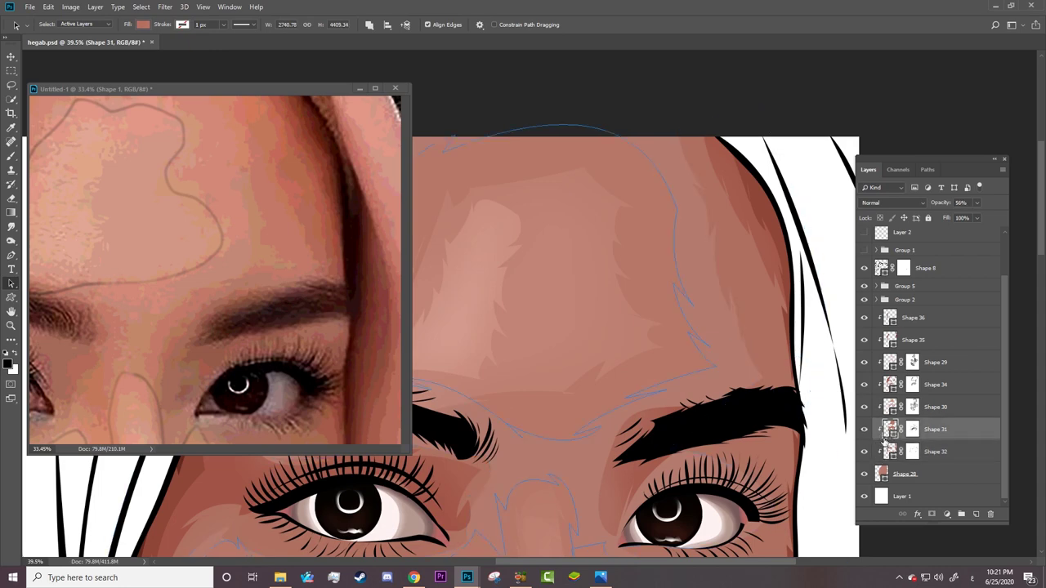
Re-confirm the fill colours of base skin Shape 28 and shading Shape 31.
{"action": "left_click", "coordinate": [889, 476]}
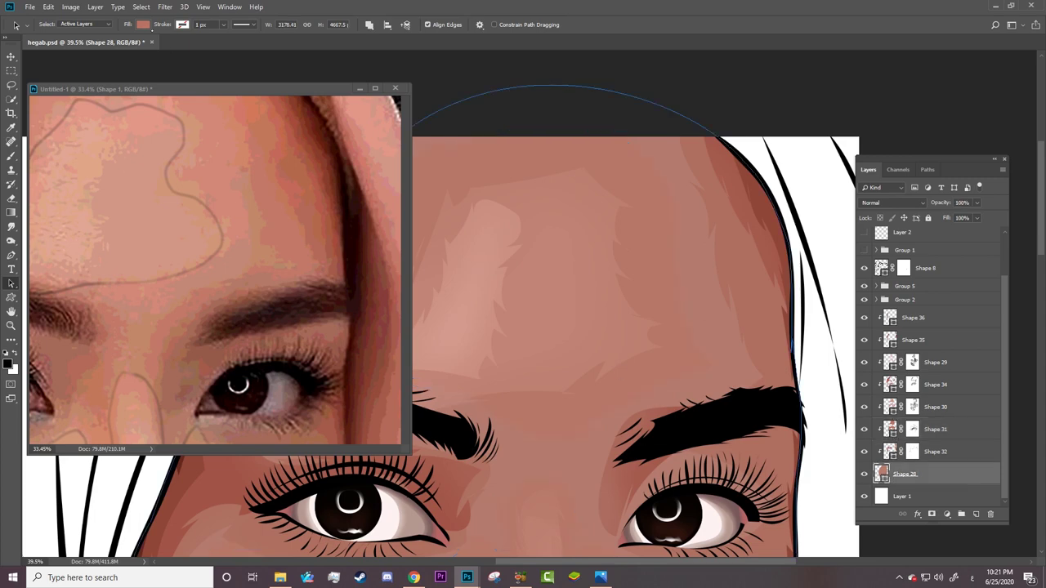
{"action": "left_click", "coordinate": [143, 24]}
{"action": "left_click", "coordinate": [194, 45]}
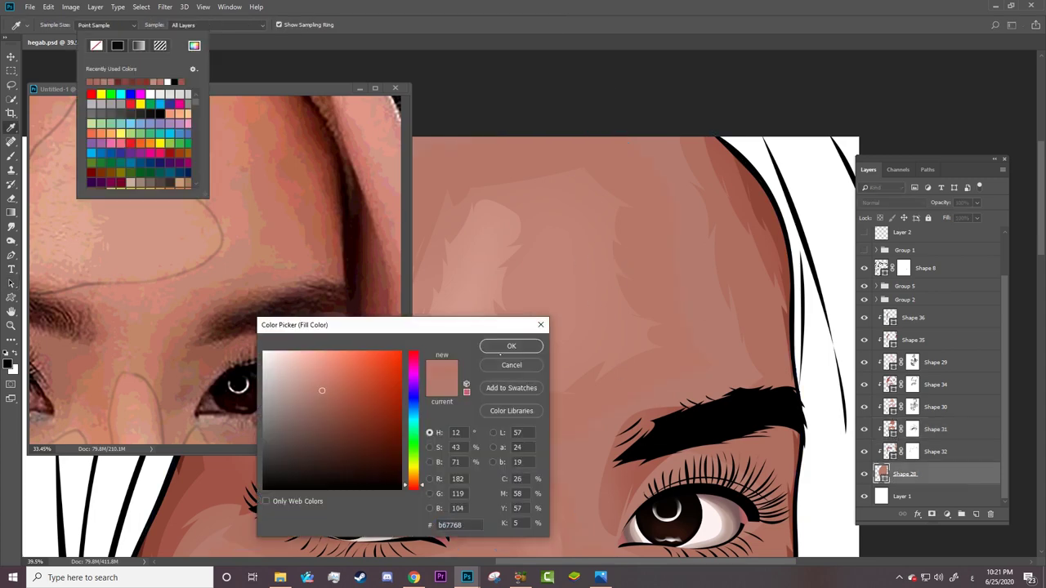
{"action": "left_click", "coordinate": [507, 346]}
{"action": "left_click", "coordinate": [887, 451]}
{"action": "left_click", "coordinate": [888, 430]}
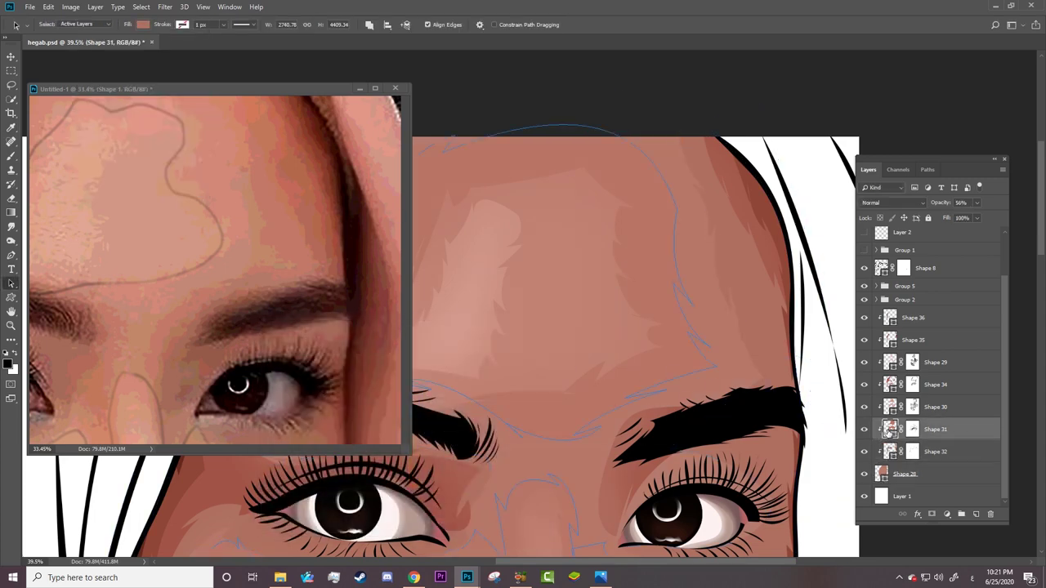
{"action": "left_click", "coordinate": [143, 25]}
{"action": "left_click", "coordinate": [193, 45]}
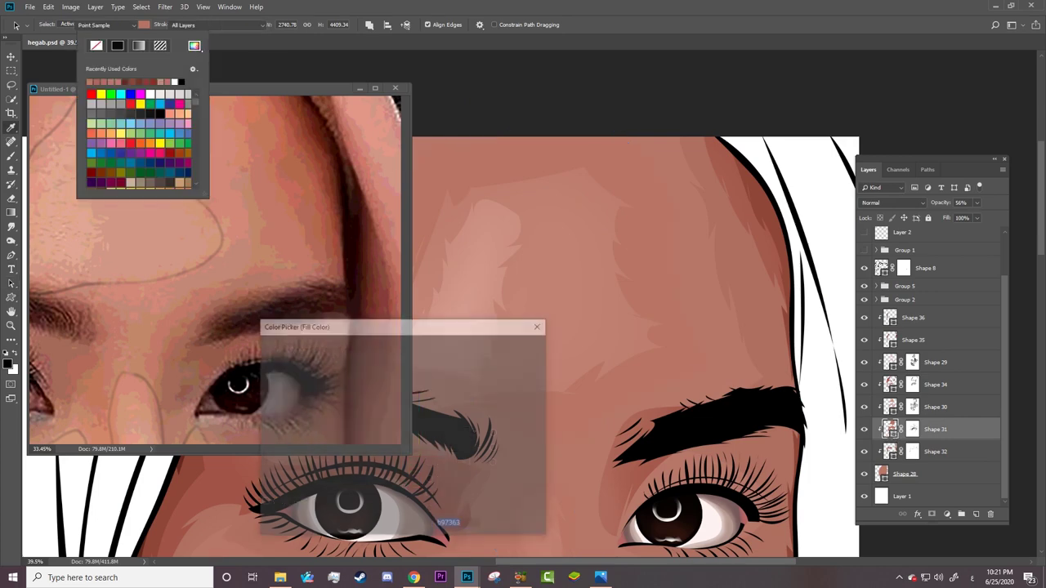
{"action": "left_click", "coordinate": [512, 346]}
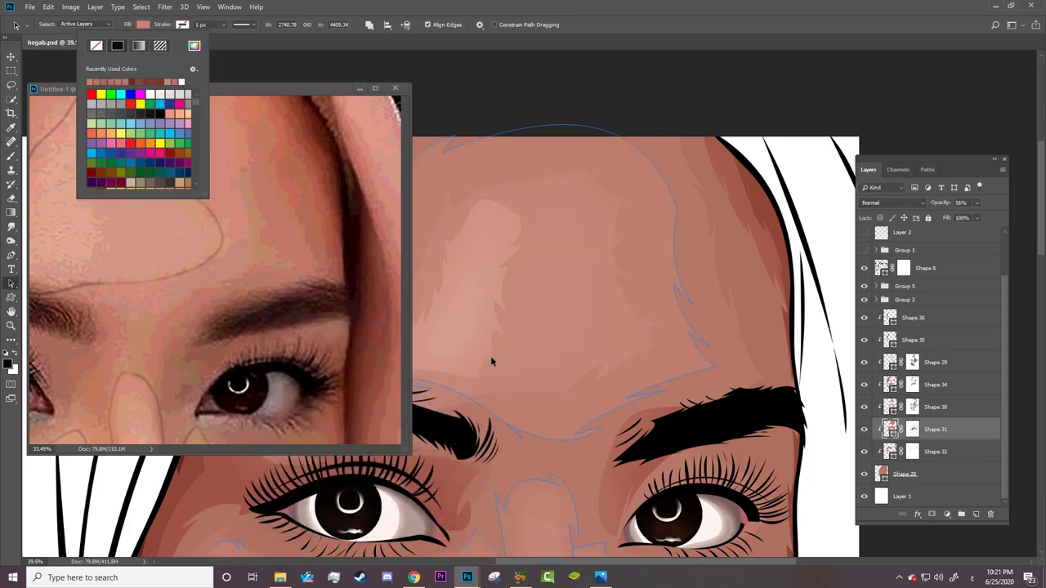
Select Shapes 30, 34, 29 and 35 in turn to review the shading layers.
{"action": "left_click", "coordinate": [883, 411]}
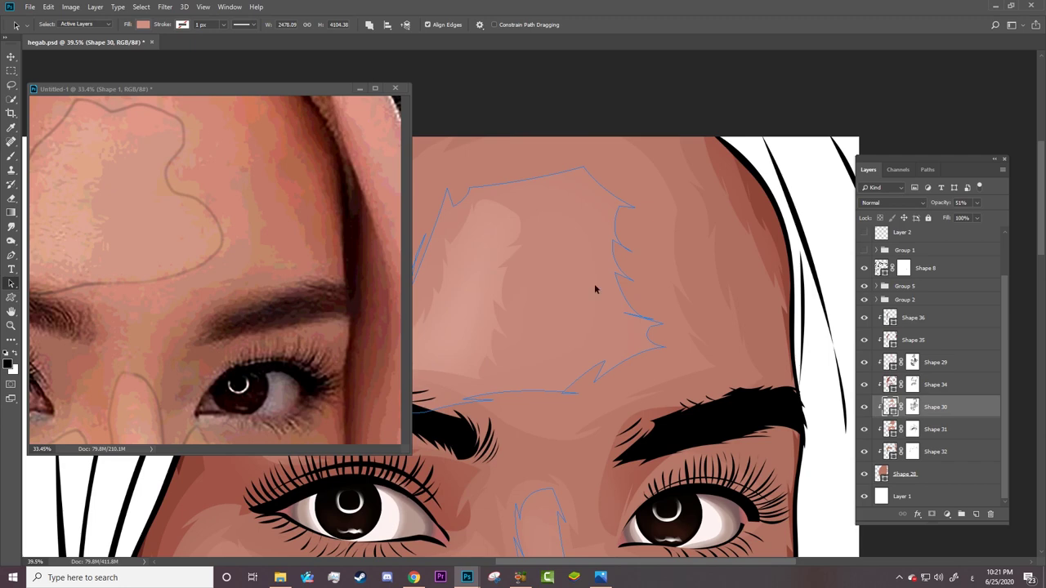
{"action": "left_click", "coordinate": [886, 385]}
{"action": "left_click", "coordinate": [886, 366]}
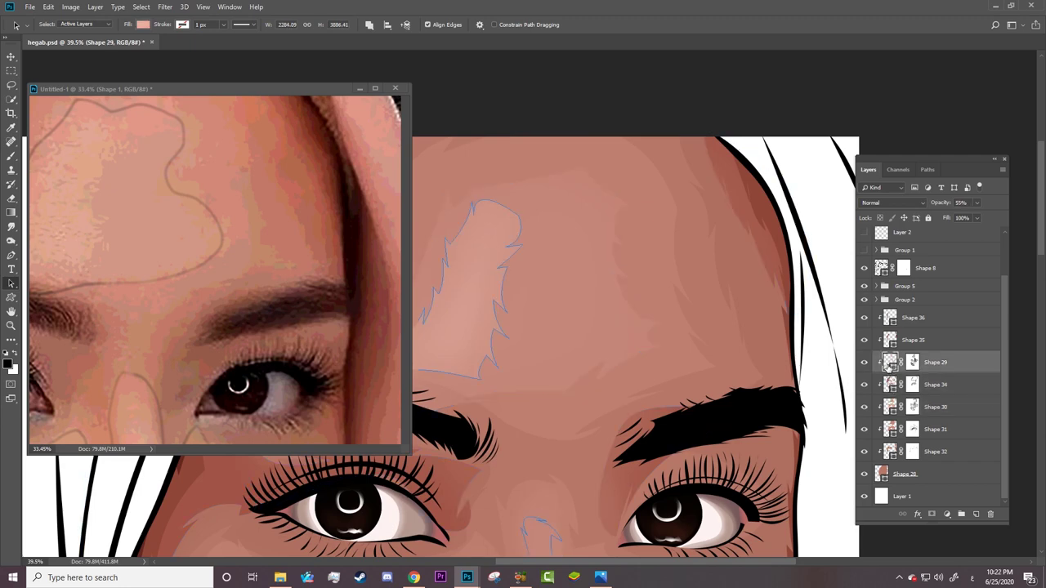
{"action": "left_click", "coordinate": [890, 342]}
Set the Shape 29 highlight layer's opacity to 95%.
{"action": "key", "text": "z"}
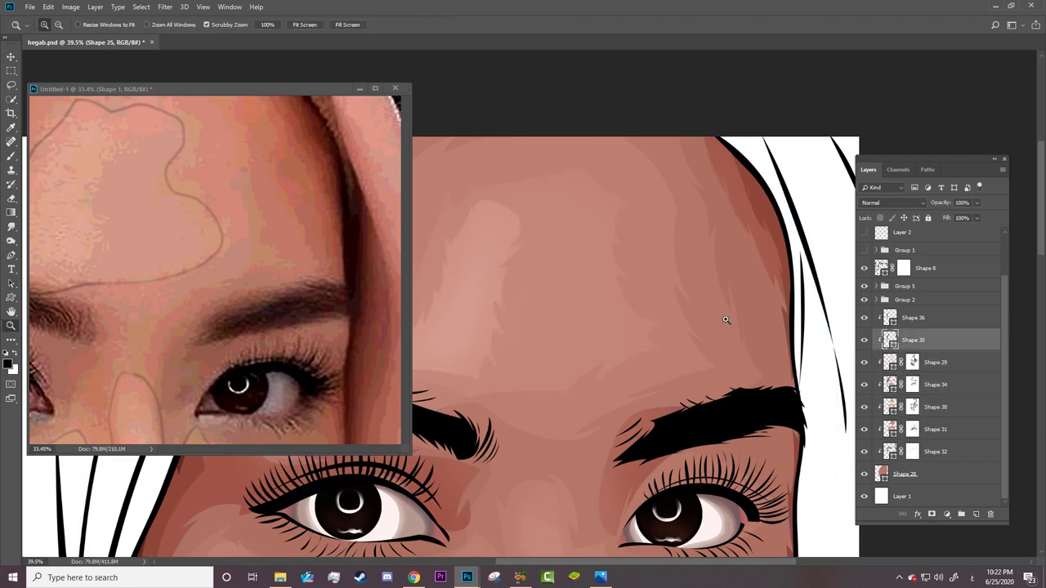
{"action": "left_click_drag", "start_coordinate": [702, 325], "coordinate": [644, 329]}
{"action": "left_click_drag", "start_coordinate": [541, 177], "coordinate": [577, 189]}
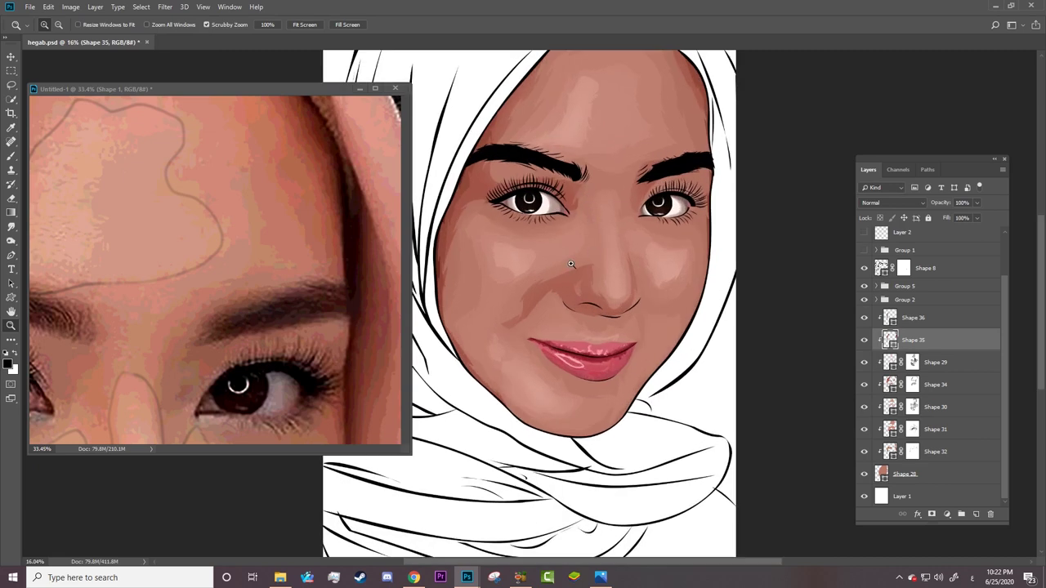
{"action": "left_click_drag", "start_coordinate": [570, 264], "coordinate": [552, 260]}
{"action": "left_click_drag", "start_coordinate": [613, 139], "coordinate": [641, 170]}
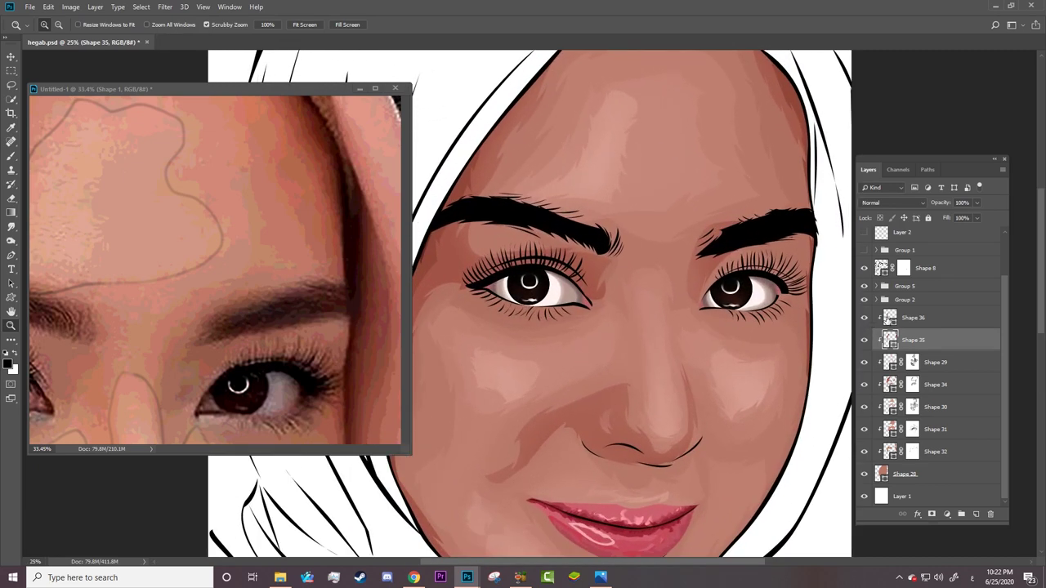
{"action": "key", "text": "a"}
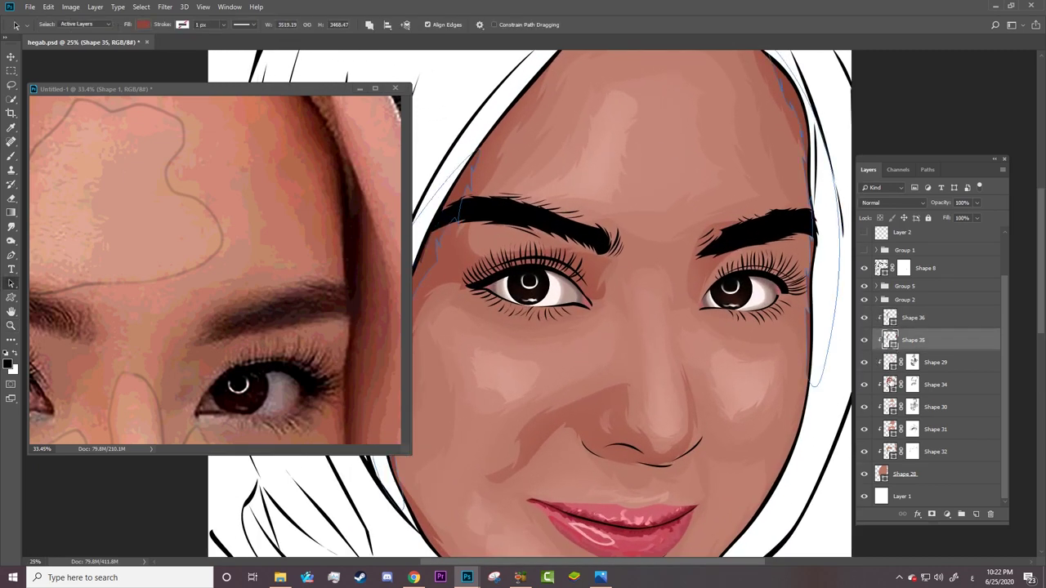
{"action": "left_click", "coordinate": [889, 366]}
{"action": "left_click", "coordinate": [961, 203]}
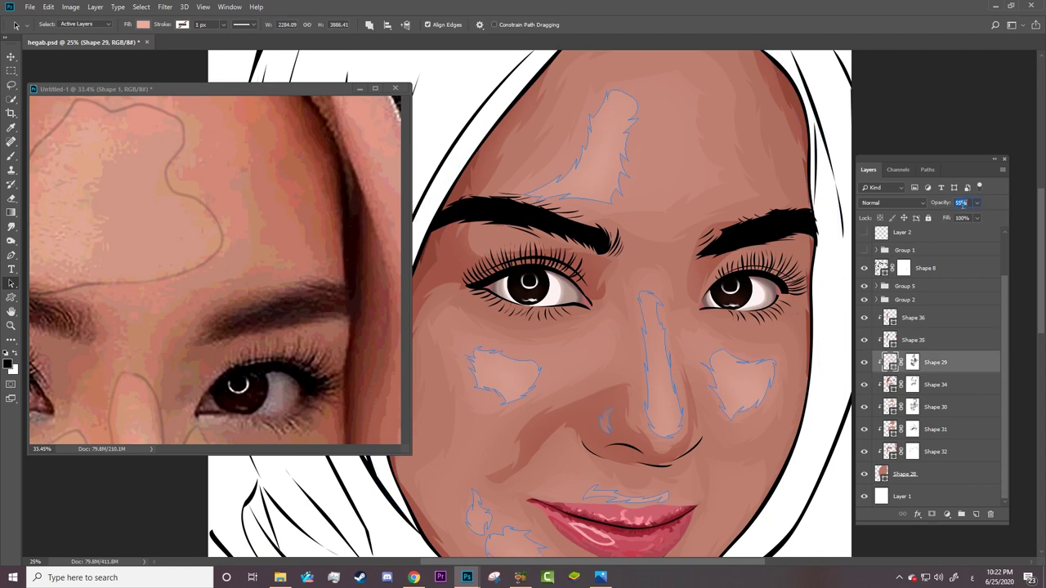
{"action": "type", "text": "95"}
{"action": "type", "text": "z"}
{"action": "left_click_drag", "start_coordinate": [785, 267], "coordinate": [799, 257]}
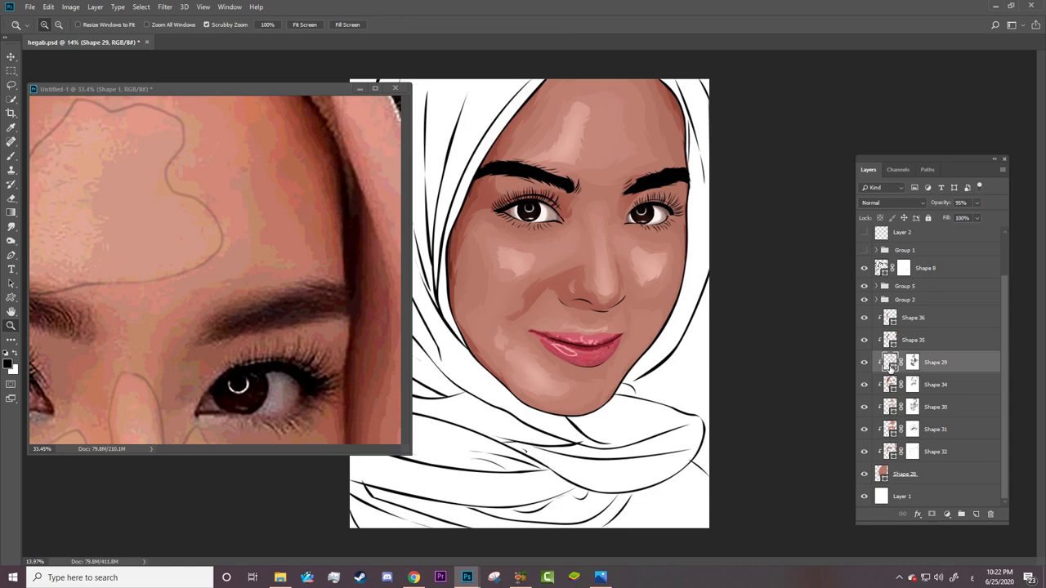
Check and keep the highlight shape's fill colour in the Color Picker.
{"action": "key", "text": "u"}
{"action": "left_click", "coordinate": [89, 24]}
{"action": "left_click", "coordinate": [194, 45]}
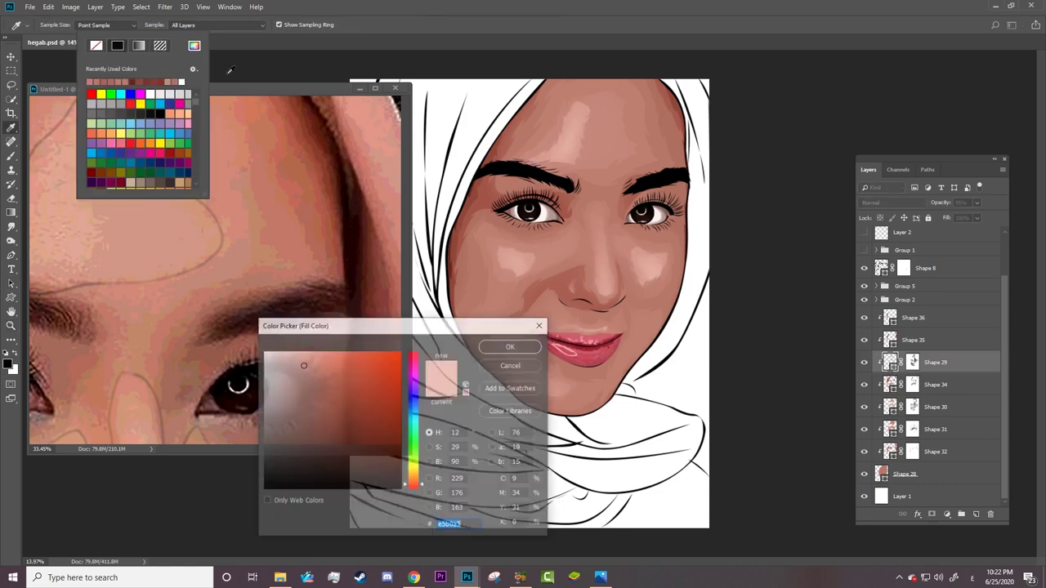
{"action": "key", "text": "Return"}
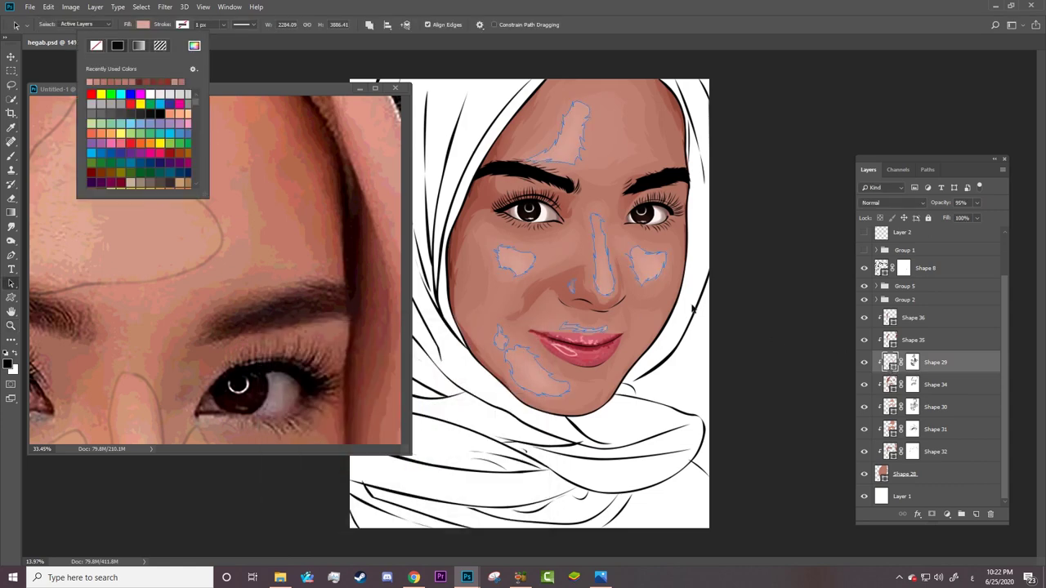
{"action": "key", "text": "Escape"}
Zoom the reference photo and portrait in on the nose and select Shape 34.
{"action": "key", "text": "z"}
{"action": "left_click_drag", "start_coordinate": [609, 357], "coordinate": [597, 357]}
{"action": "mouse_move", "coordinate": [482, 263]}
{"action": "left_mouse_down"}
{"action": "mouse_move", "coordinate": [551, 273]}
{"action": "mouse_move", "coordinate": [537, 315]}
{"action": "mouse_move", "coordinate": [469, 273]}
{"action": "mouse_move", "coordinate": [487, 339]}
{"action": "mouse_move", "coordinate": [433, 355]}
{"action": "mouse_move", "coordinate": [528, 312]}
{"action": "left_mouse_up"}
{"action": "left_click", "coordinate": [246, 368]}
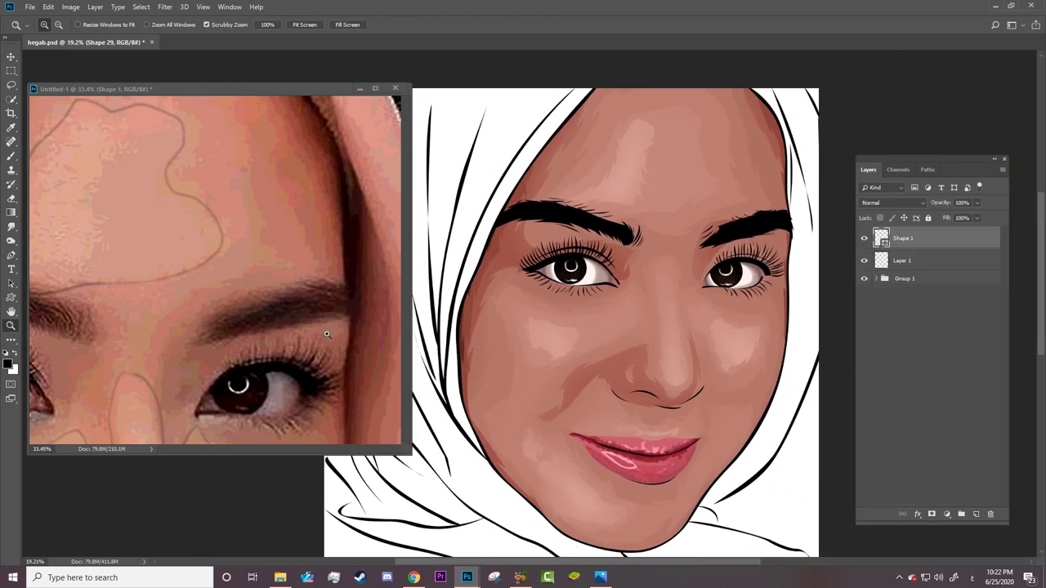
{"action": "mouse_move", "coordinate": [245, 367]}
{"action": "left_mouse_down"}
{"action": "mouse_move", "coordinate": [180, 367]}
{"action": "mouse_move", "coordinate": [275, 373]}
{"action": "left_mouse_up"}
{"action": "left_click", "coordinate": [548, 372]}
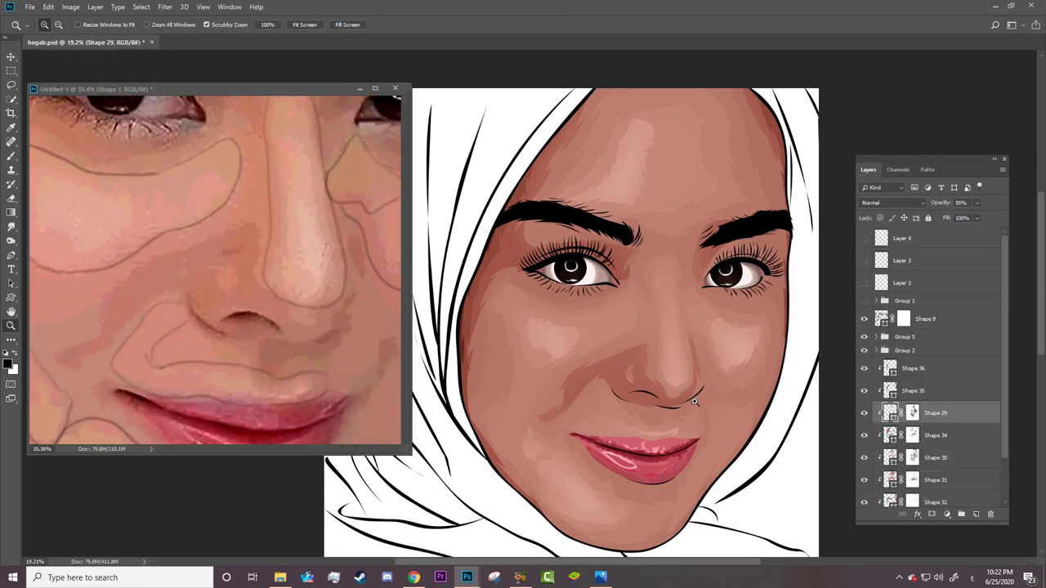
{"action": "left_click_drag", "start_coordinate": [548, 372], "coordinate": [712, 352]}
{"action": "key", "text": "a"}
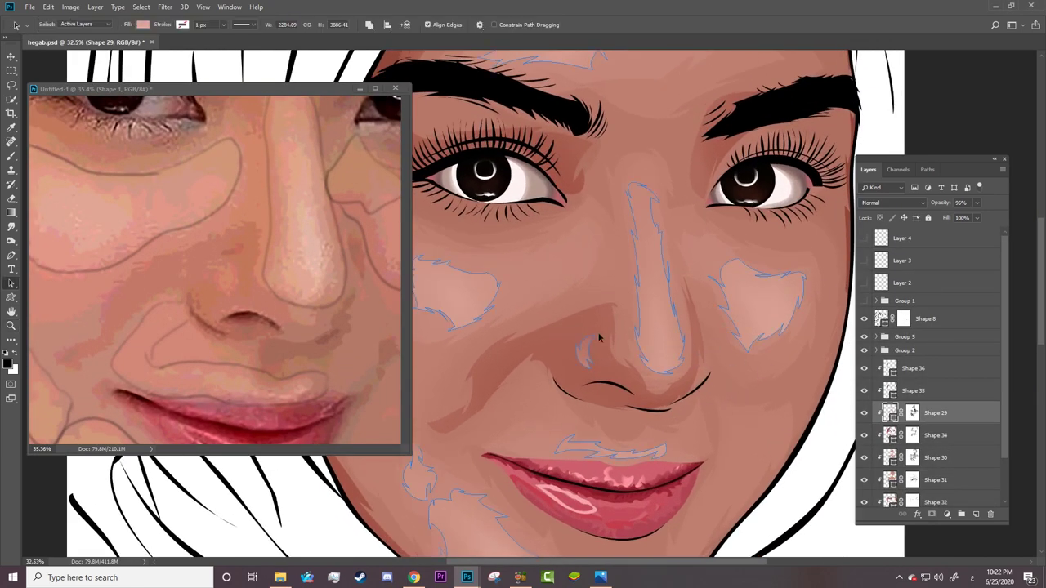
{"action": "left_click", "coordinate": [893, 372]}
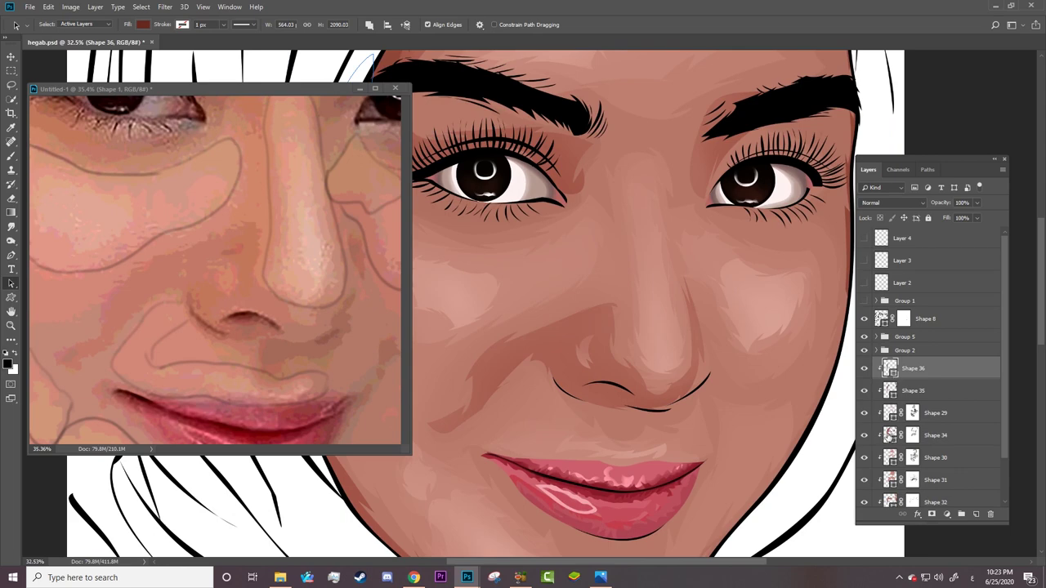
{"action": "left_click", "coordinate": [892, 435]}
Target Shape 34's layer mask and show the Group 1 reference photo zoomed on the nose.
{"action": "key", "text": "b"}
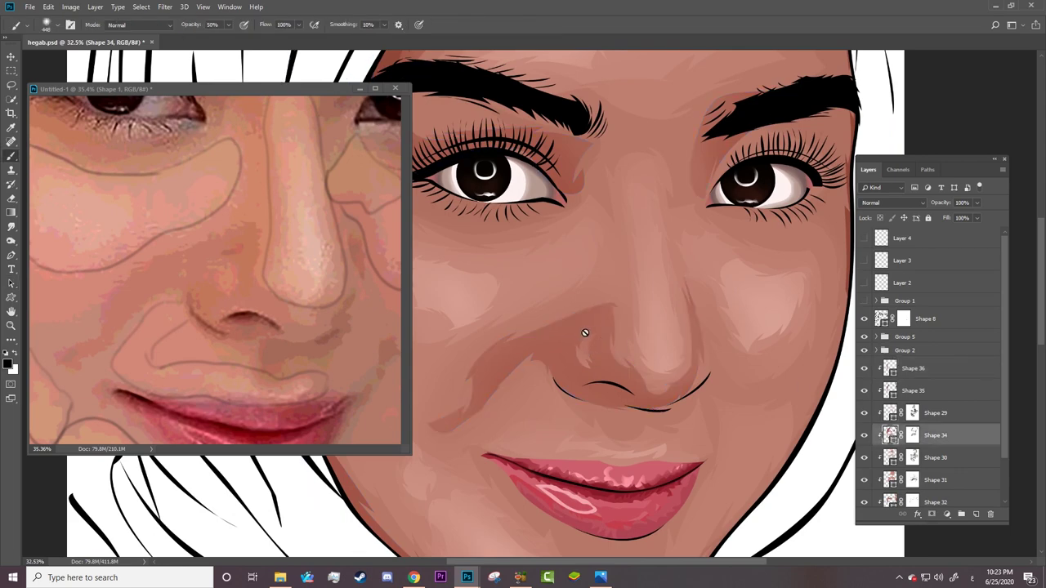
{"action": "left_click", "coordinate": [913, 435]}
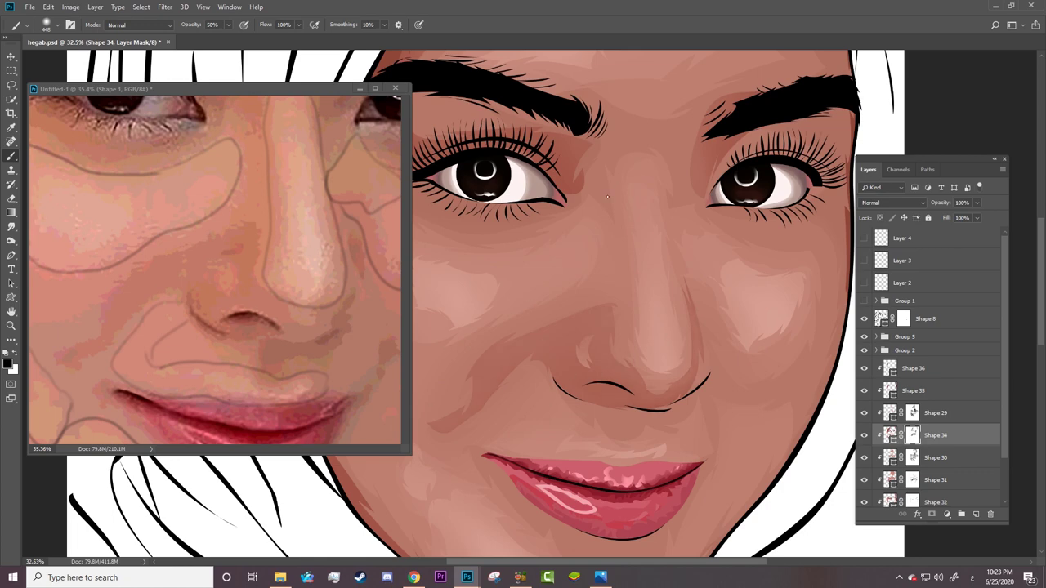
{"action": "key", "text": "z"}
{"action": "left_click_drag", "start_coordinate": [579, 413], "coordinate": [784, 362]}
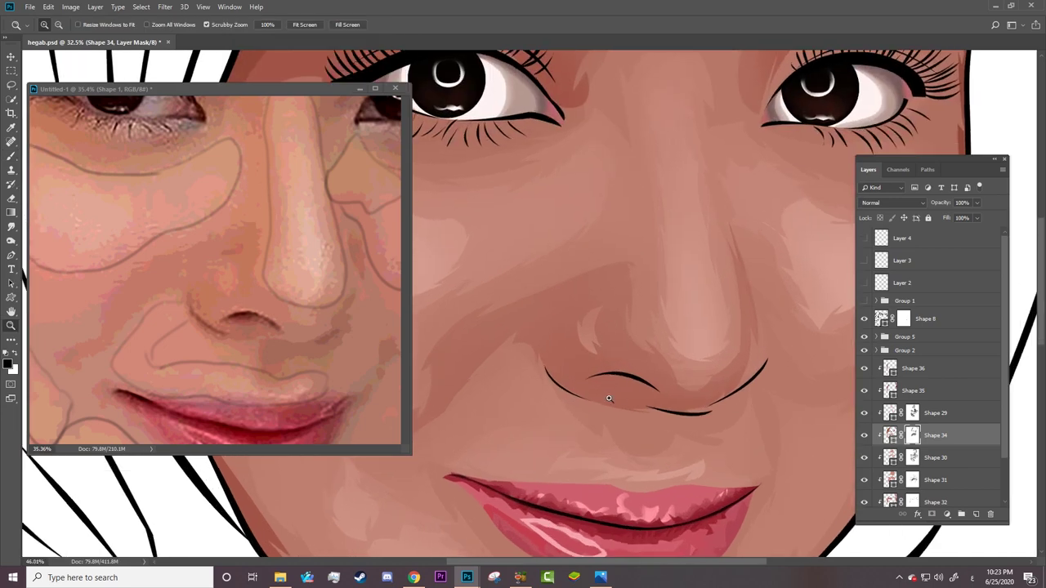
{"action": "key", "text": "a"}
{"action": "left_click", "coordinate": [864, 301]}
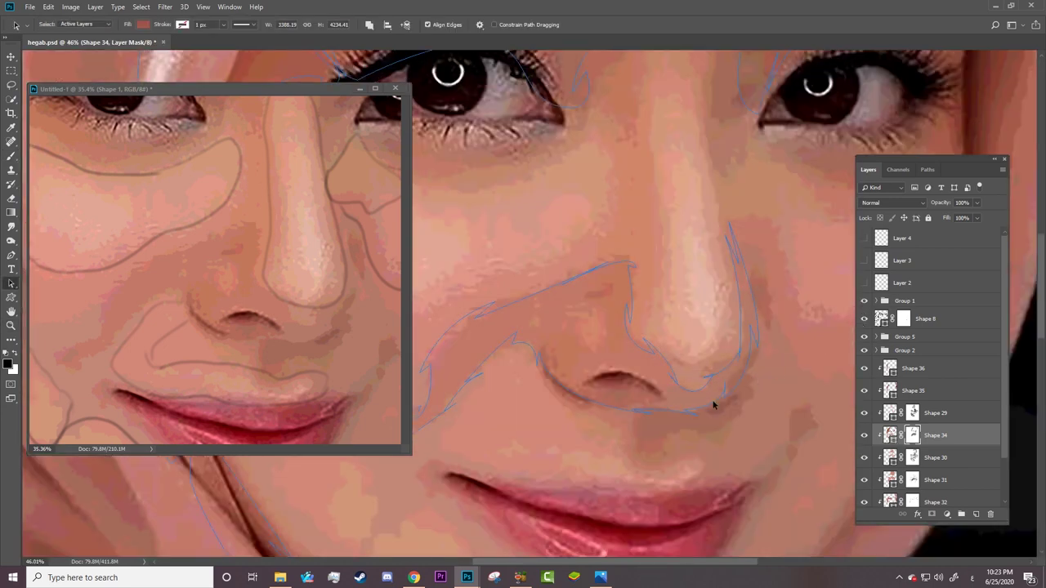
{"action": "key", "text": "z"}
{"action": "left_click_drag", "start_coordinate": [729, 411], "coordinate": [743, 412]}
Pen-draw the left nostril and right nostril wing outlines above Shape 36.
{"action": "left_click", "coordinate": [913, 369]}
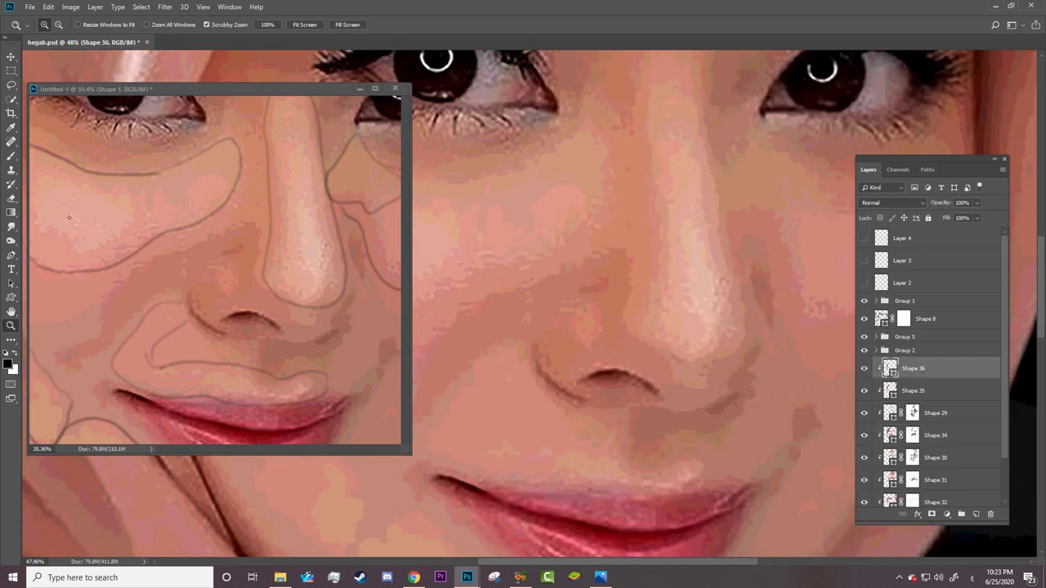
{"action": "key", "text": "p"}
{"action": "left_click", "coordinate": [539, 347]}
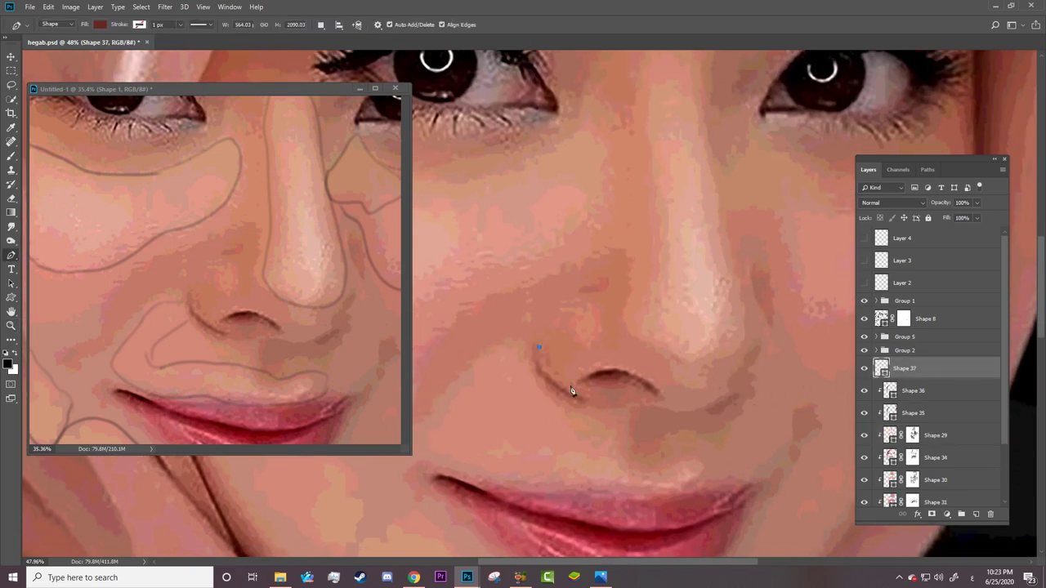
{"action": "left_click_drag", "start_coordinate": [571, 397], "coordinate": [587, 398]}
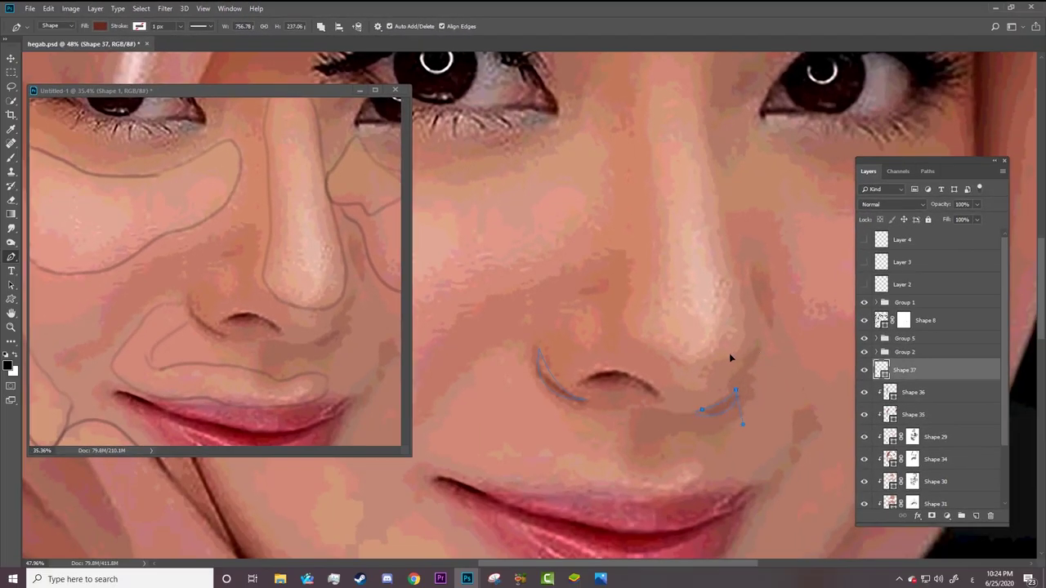
{"action": "left_click", "coordinate": [748, 269]}
{"action": "left_click_drag", "start_coordinate": [770, 328], "coordinate": [778, 353]}
{"action": "left_click", "coordinate": [770, 329], "text": "alt"}
{"action": "left_click_drag", "start_coordinate": [720, 279], "coordinate": [719, 279]}
Trace the arched outline running under the nostrils.
{"action": "left_click", "coordinate": [578, 382]}
{"action": "left_click_drag", "start_coordinate": [624, 386], "coordinate": [648, 390]}
{"action": "left_click", "coordinate": [625, 386], "text": "alt"}
{"action": "left_click", "coordinate": [655, 400]}
{"action": "left_click_drag", "start_coordinate": [609, 377], "coordinate": [612, 369]}
{"action": "left_click", "coordinate": [525, 416], "text": "ctrl"}
Hide the reference photo and add a layer mask to the Shape 37 nostril outline.
{"action": "left_click", "coordinate": [864, 302]}
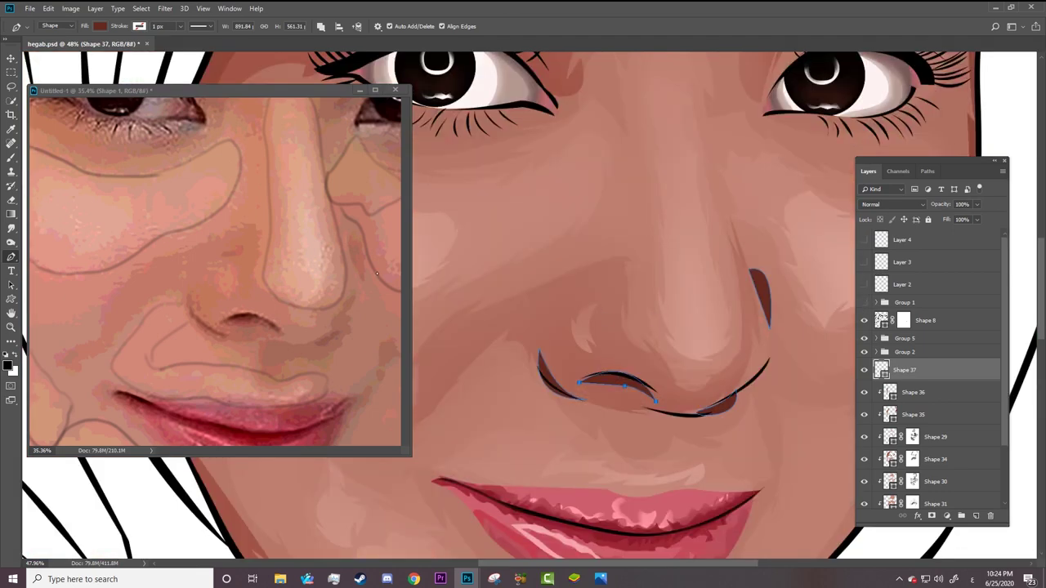
{"action": "key", "text": "z"}
{"action": "left_click_drag", "start_coordinate": [703, 346], "coordinate": [679, 346]}
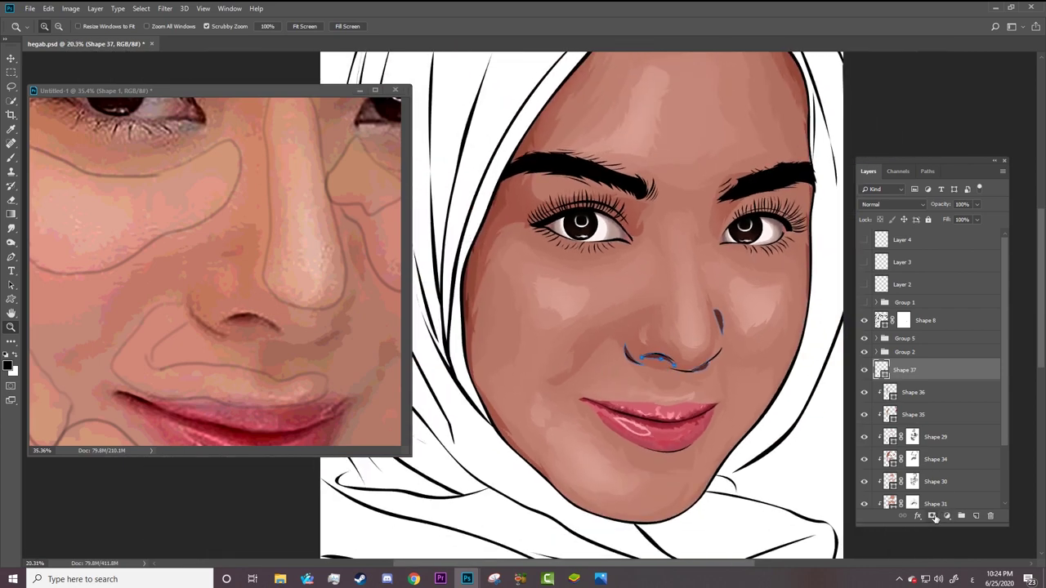
{"action": "left_click", "coordinate": [933, 516]}
{"action": "key", "text": "b"}
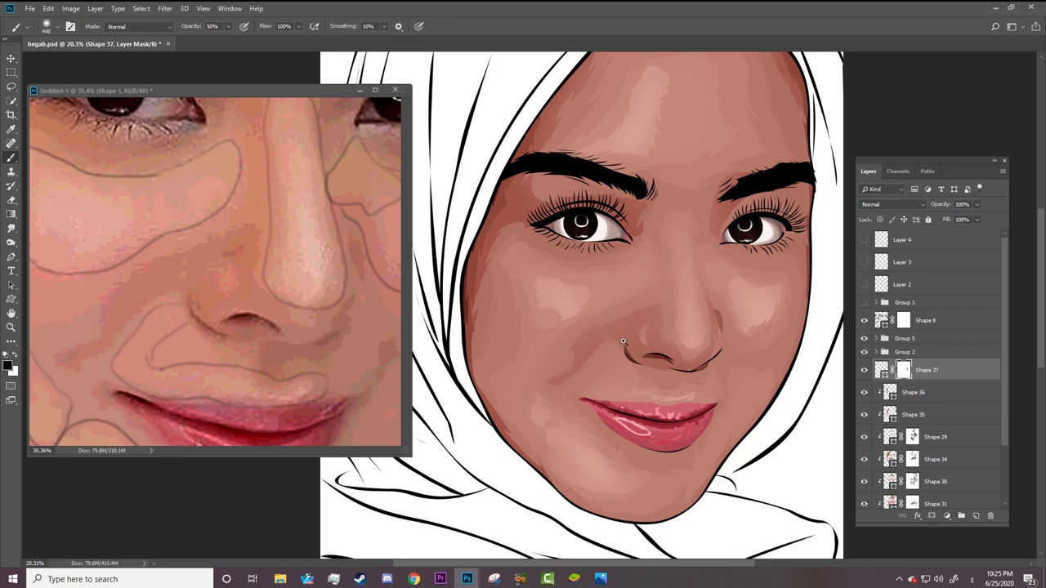
Show the reference photo zoomed on the nose and place Shape 38's first nose-bridge anchor.
{"action": "key", "text": "z"}
{"action": "left_click_drag", "start_coordinate": [694, 290], "coordinate": [771, 327]}
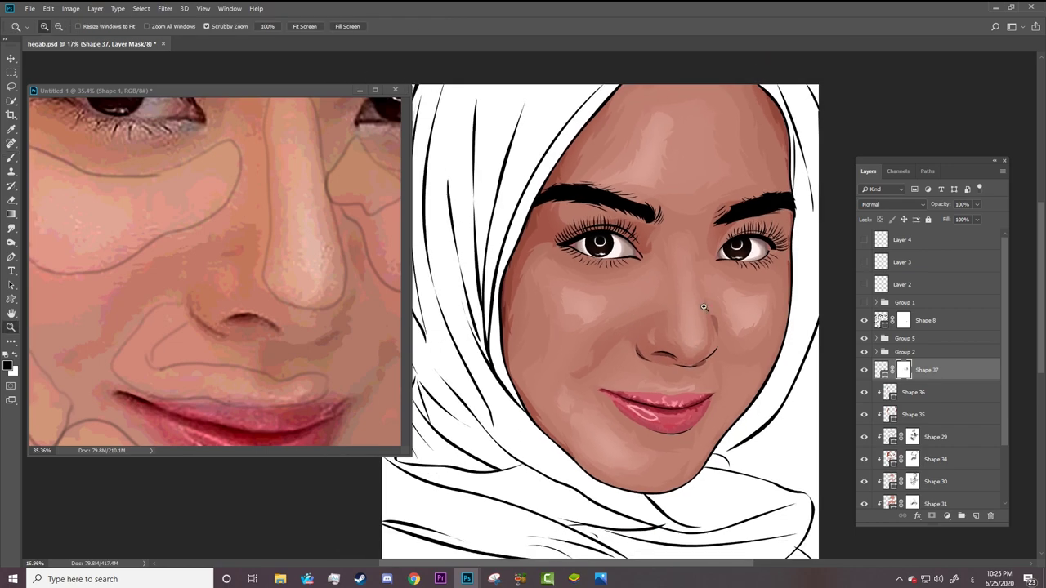
{"action": "left_click", "coordinate": [865, 302]}
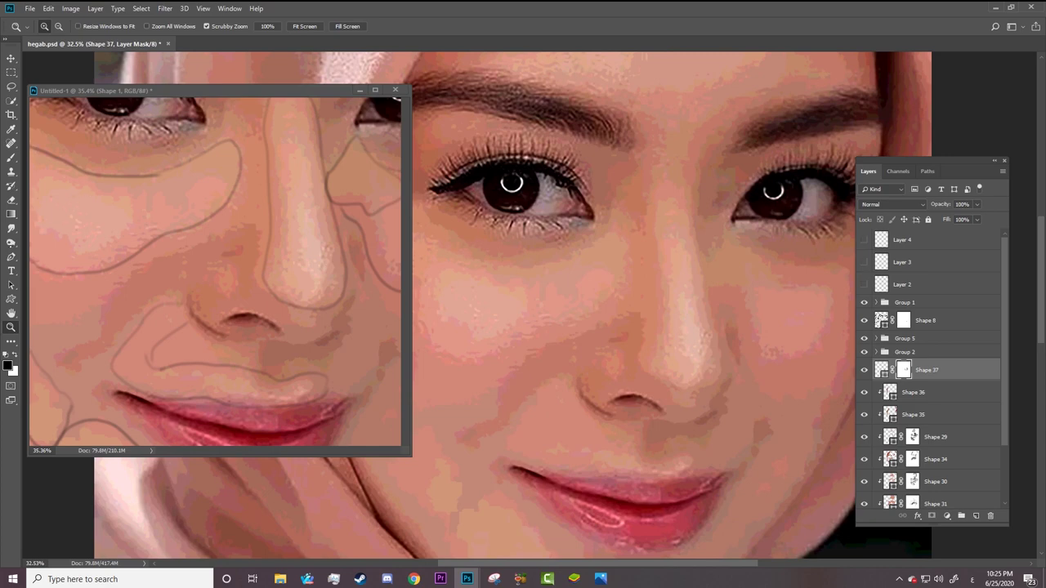
{"action": "key", "text": "p"}
{"action": "left_click", "coordinate": [681, 293]}
Begin the nose highlight path with curved anchors down the nose bridge.
{"action": "left_click", "coordinate": [693, 312]}
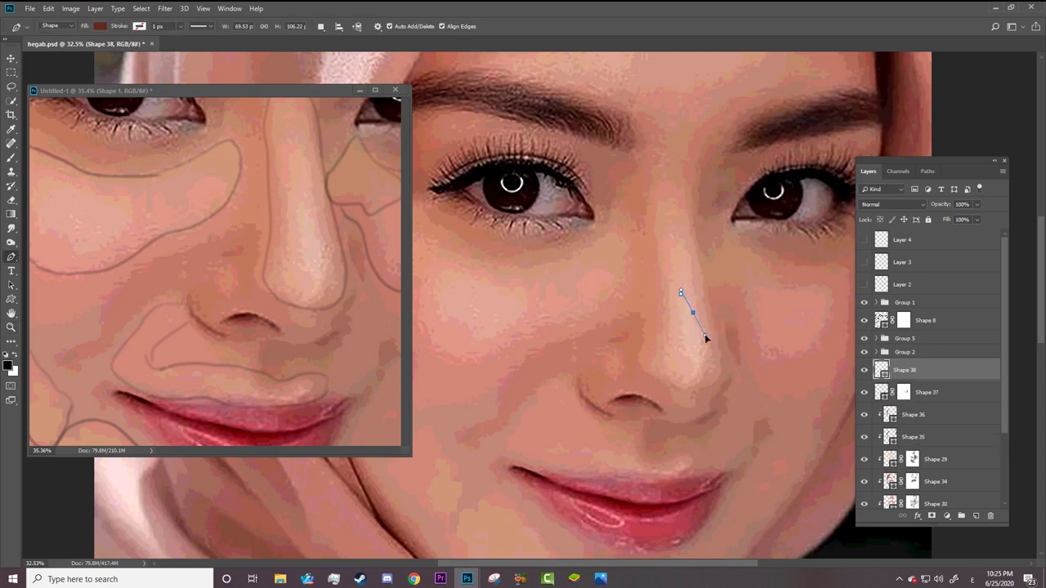
{"action": "key", "text": "ctrl+z"}
{"action": "key", "text": "z"}
{"action": "left_click_drag", "start_coordinate": [701, 302], "coordinate": [714, 302]}
{"action": "key", "text": "p"}
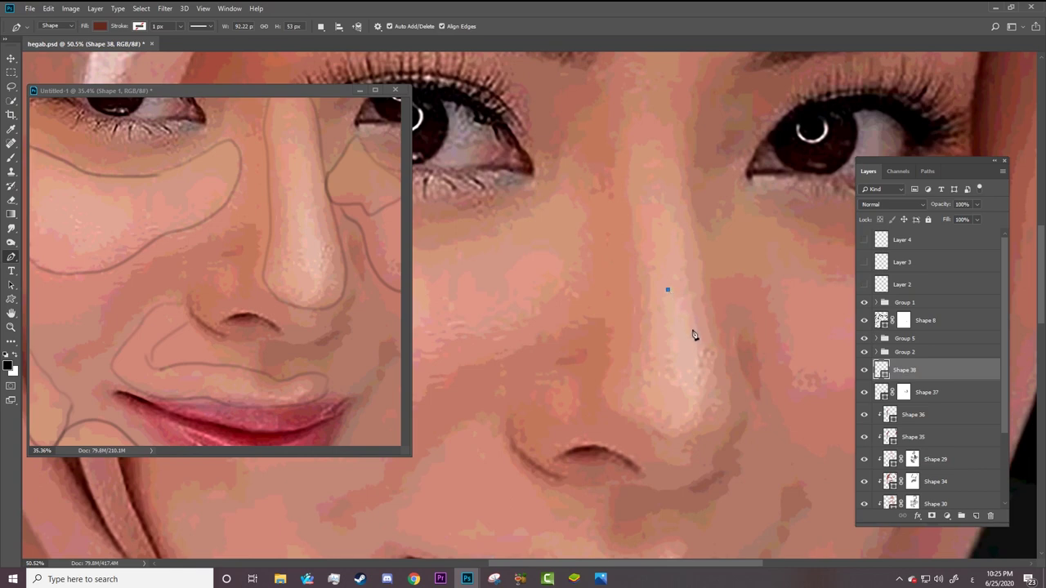
{"action": "left_click_drag", "start_coordinate": [694, 339], "coordinate": [724, 368]}
{"action": "left_click_drag", "start_coordinate": [705, 333], "coordinate": [708, 346]}
Extend the highlight path to the nose tip and close it back up the bridge.
{"action": "left_click_drag", "start_coordinate": [699, 381], "coordinate": [703, 401]}
{"action": "left_click", "coordinate": [701, 382], "text": "alt"}
{"action": "left_click_drag", "start_coordinate": [697, 409], "coordinate": [693, 433]}
{"action": "left_click", "coordinate": [696, 409], "text": "alt"}
{"action": "left_click_drag", "start_coordinate": [684, 418], "coordinate": [670, 436]}
{"action": "left_click", "coordinate": [685, 420], "text": "alt"}
{"action": "mouse_move", "coordinate": [669, 378]}
{"action": "left_mouse_down"}
{"action": "mouse_move", "coordinate": [639, 357]}
{"action": "mouse_move", "coordinate": [663, 375]}
{"action": "mouse_move", "coordinate": [676, 370]}
{"action": "left_mouse_up"}
{"action": "left_click", "coordinate": [663, 320]}
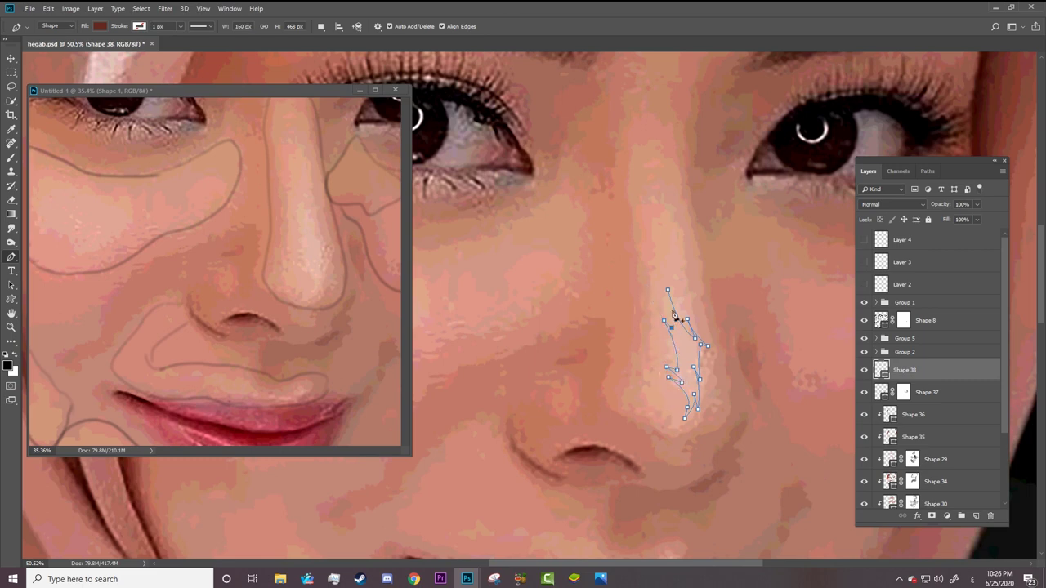
Hide Group 1 and fill the highlight shape with pale pink #e1b4a5.
{"action": "left_click", "coordinate": [864, 302]}
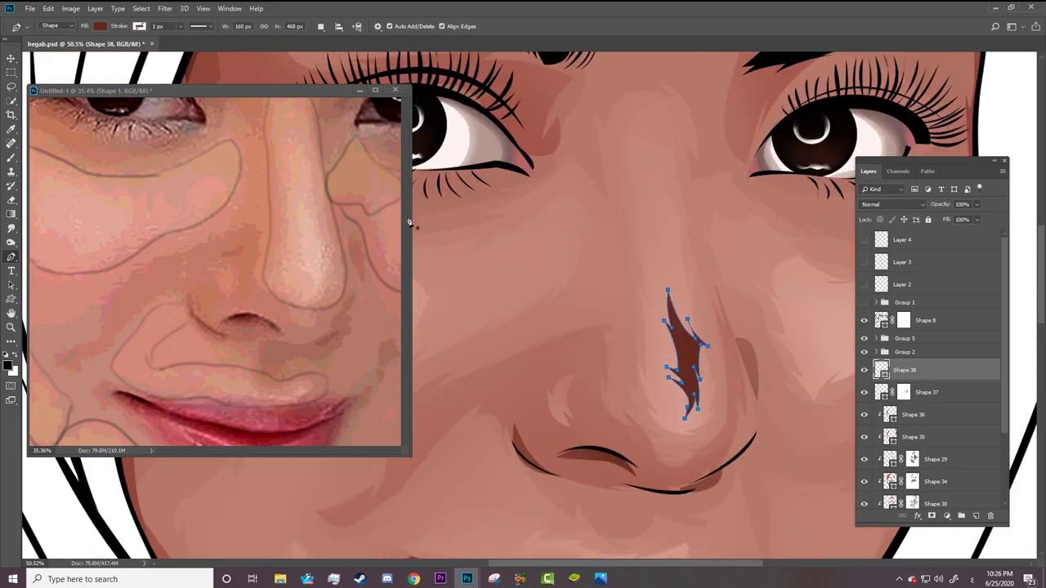
{"action": "left_click", "coordinate": [99, 26]}
{"action": "left_click", "coordinate": [151, 47]}
{"action": "left_click", "coordinate": [312, 267]}
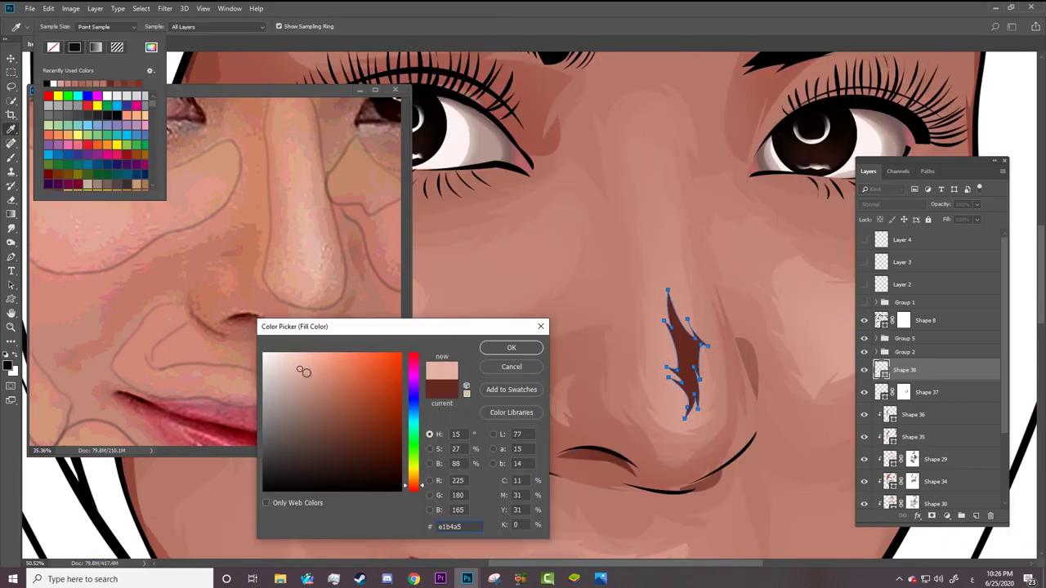
{"action": "left_click", "coordinate": [512, 347]}
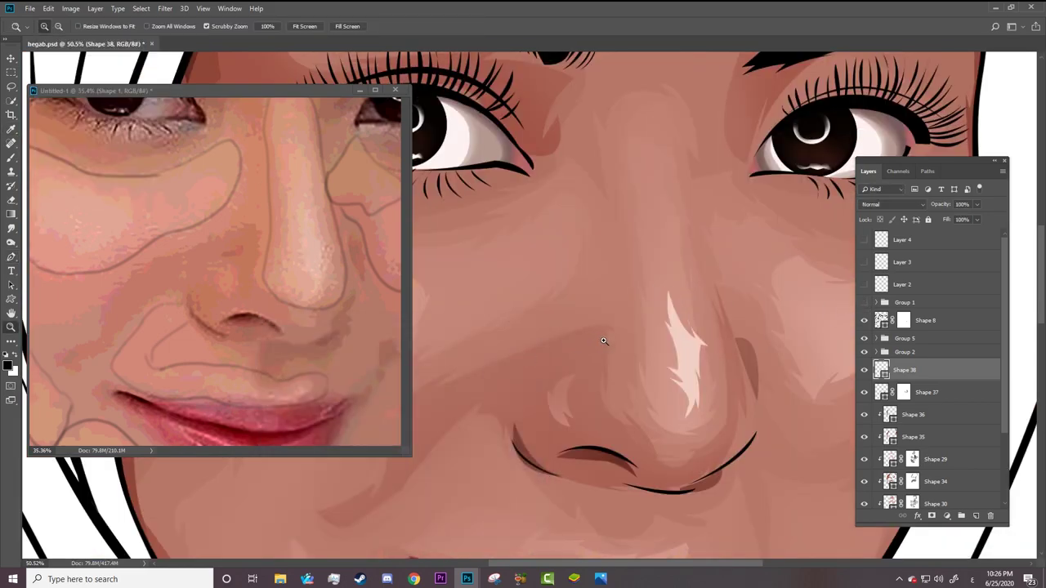
{"action": "left_click_drag", "start_coordinate": [603, 341], "coordinate": [529, 370]}
{"action": "left_click_drag", "start_coordinate": [326, 303], "coordinate": [259, 349]}
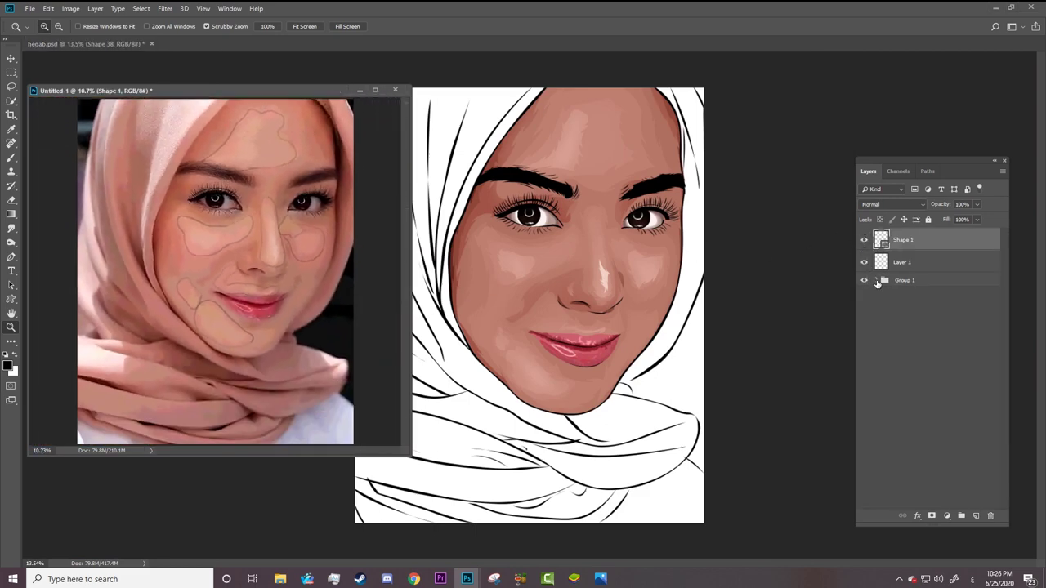
In Untitled-1, hide Layer 0 copy and Layer 1 on the reference photo.
{"action": "left_click", "coordinate": [877, 280]}
{"action": "left_click", "coordinate": [864, 298]}
{"action": "left_click", "coordinate": [864, 261]}
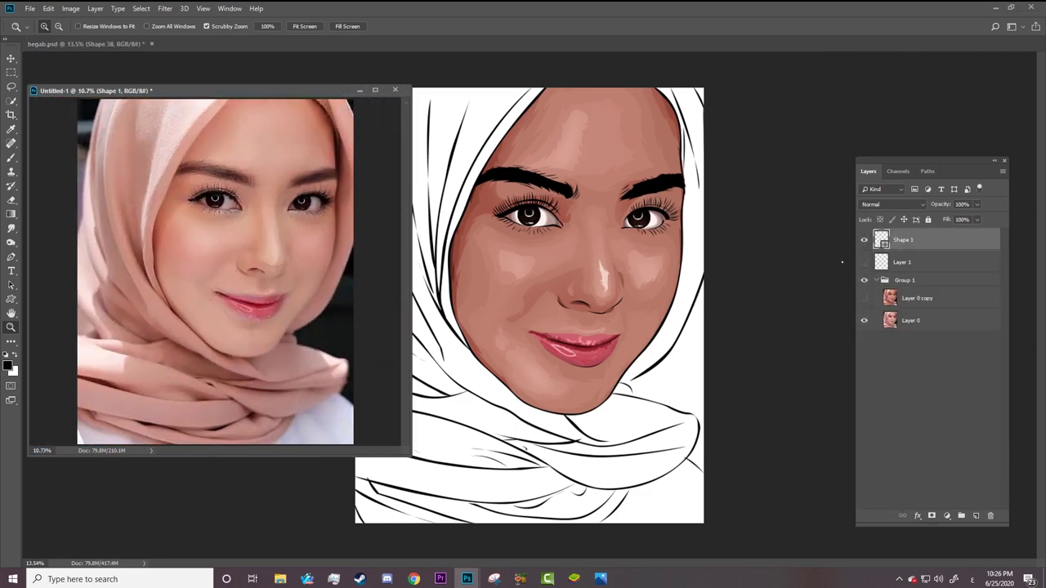
{"action": "left_click", "coordinate": [906, 282]}
{"action": "left_click", "coordinate": [286, 253]}
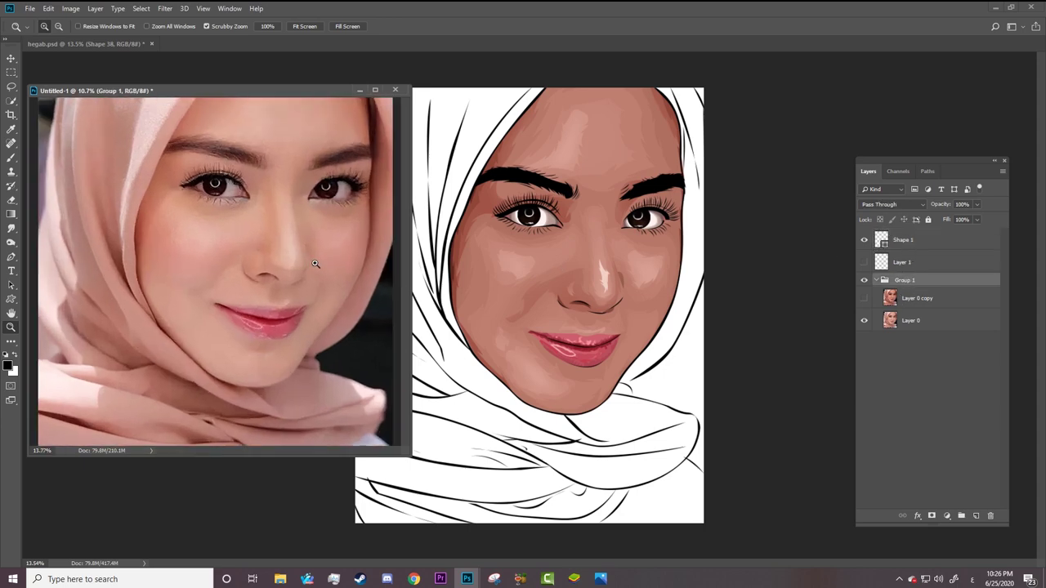
{"action": "left_click", "coordinate": [327, 278]}
{"action": "left_click", "coordinate": [315, 249]}
{"action": "left_click", "coordinate": [322, 286]}
{"action": "left_click", "coordinate": [285, 303], "text": "alt"}
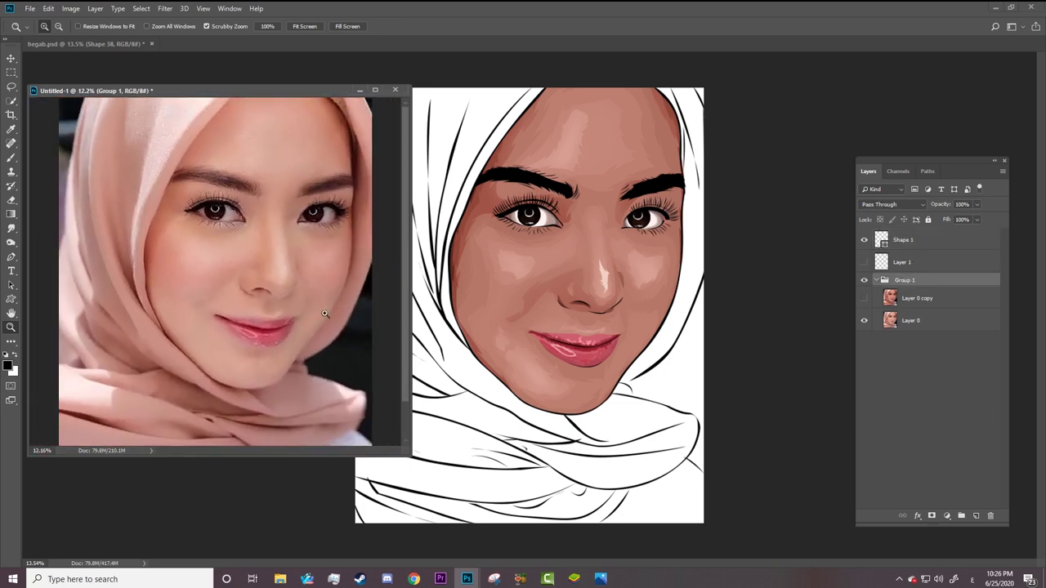
Add a layer mask to Shape 38 and brush it to soften the nose highlight.
{"action": "left_click", "coordinate": [605, 278]}
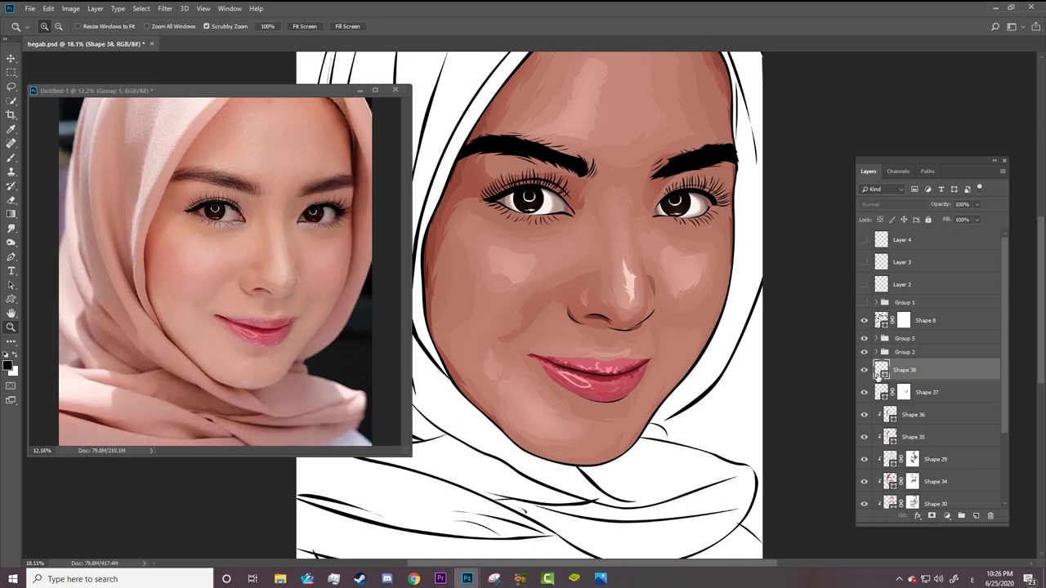
{"action": "left_click", "coordinate": [931, 516]}
{"action": "key", "text": "b"}
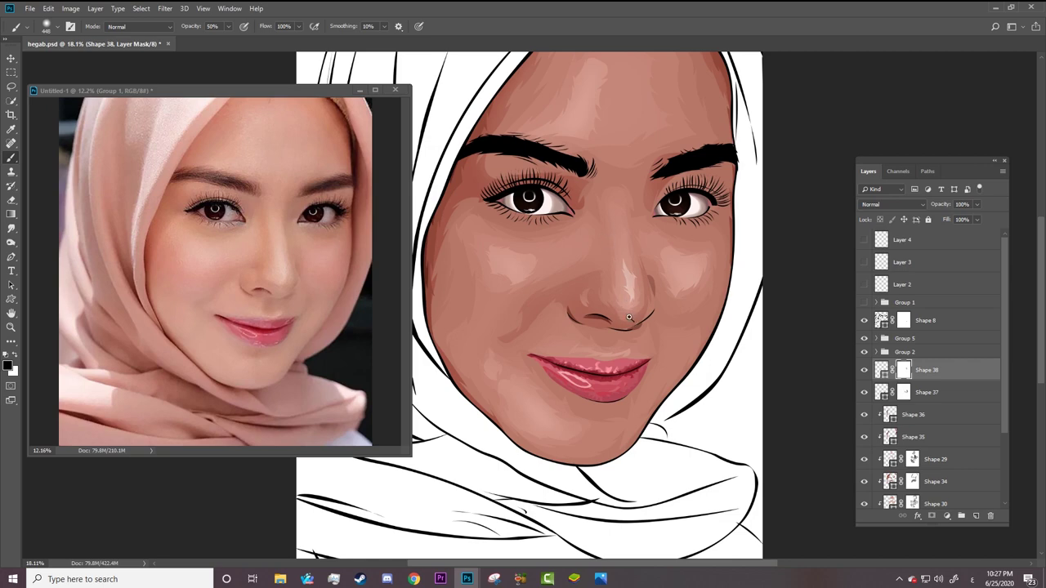
{"action": "key", "text": "z"}
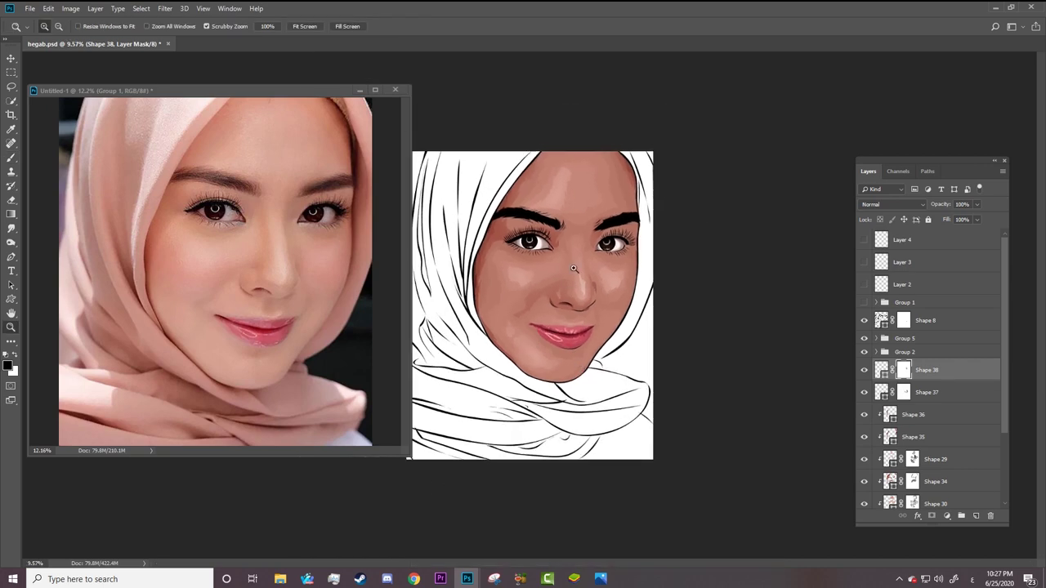
{"action": "left_click", "coordinate": [887, 320]}
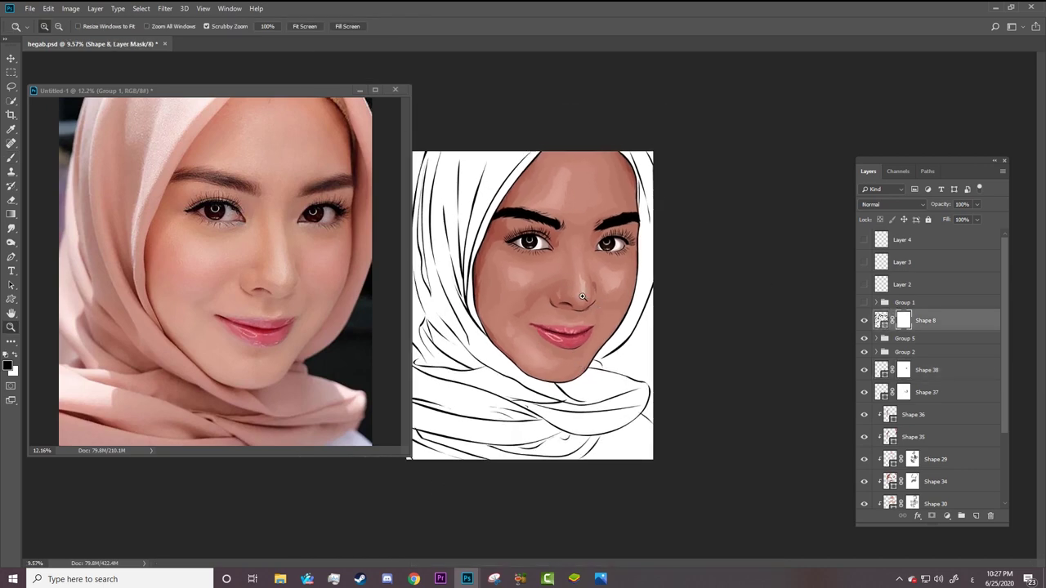
{"action": "left_click_drag", "start_coordinate": [529, 297], "coordinate": [666, 275]}
{"action": "key", "text": "b"}
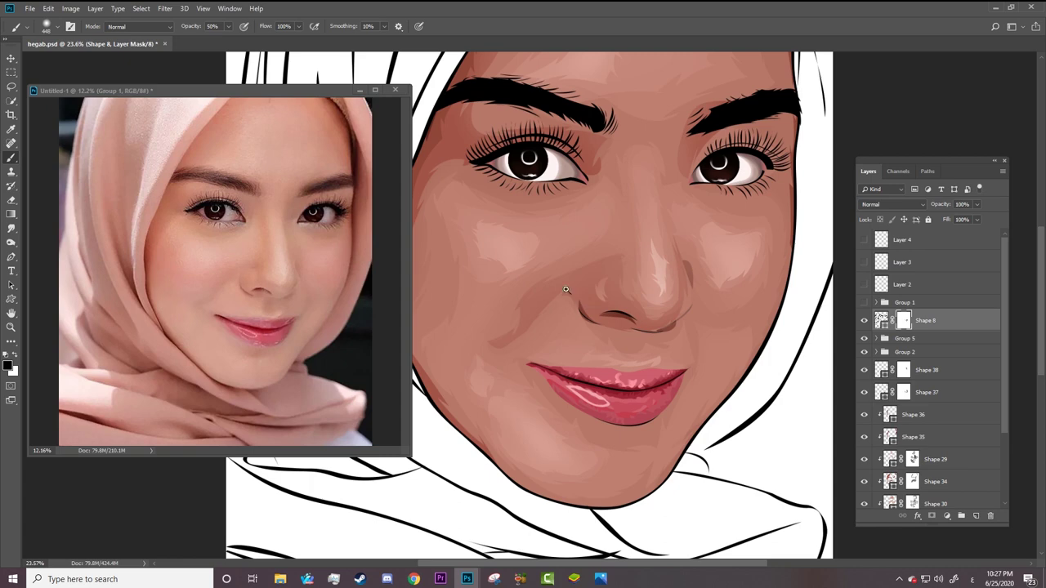
{"action": "key", "text": "z"}
{"action": "left_click_drag", "start_coordinate": [629, 319], "coordinate": [595, 341]}
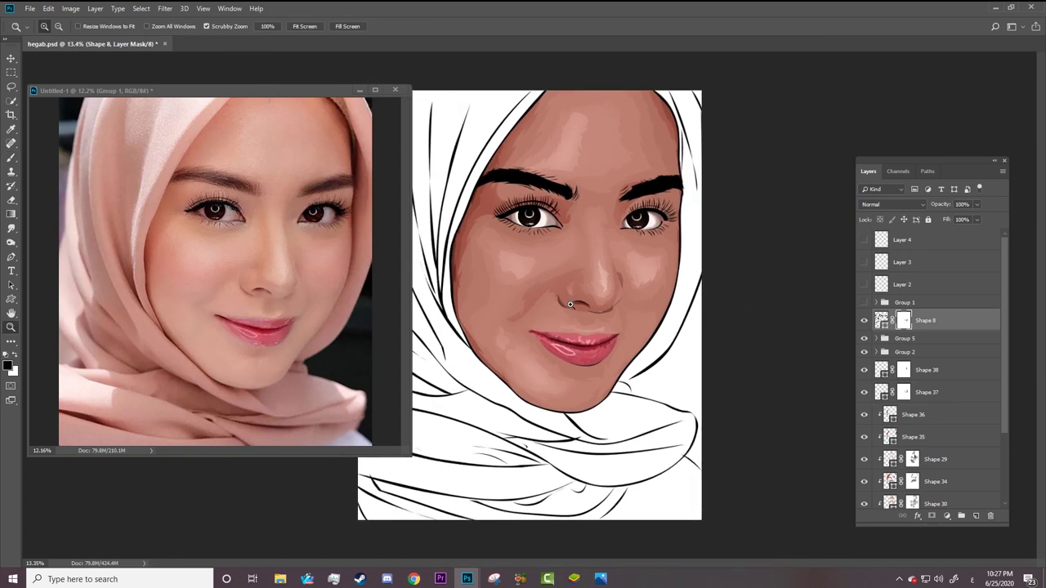
{"action": "mouse_move", "coordinate": [577, 296]}
{"action": "left_mouse_down"}
{"action": "mouse_move", "coordinate": [552, 307]}
{"action": "mouse_move", "coordinate": [584, 244]}
{"action": "mouse_move", "coordinate": [585, 349]}
{"action": "mouse_move", "coordinate": [889, 365]}
{"action": "left_mouse_up"}
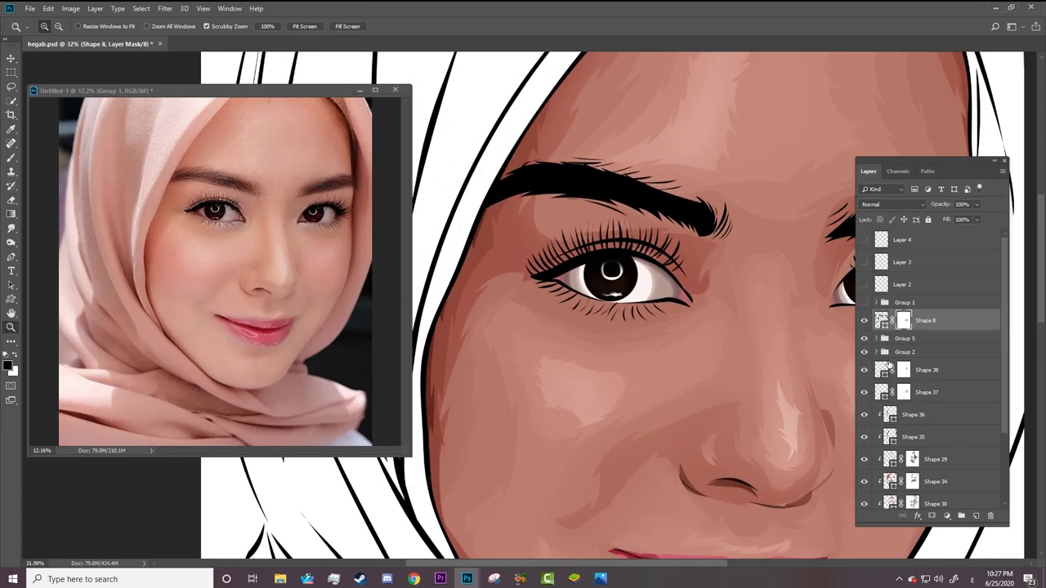
Step down through the shape layers to Shape 34 and ready the Brush.
{"action": "left_click", "coordinate": [889, 364]}
{"action": "key", "text": "a"}
{"action": "left_click", "coordinate": [890, 392]}
{"action": "left_click", "coordinate": [891, 415]}
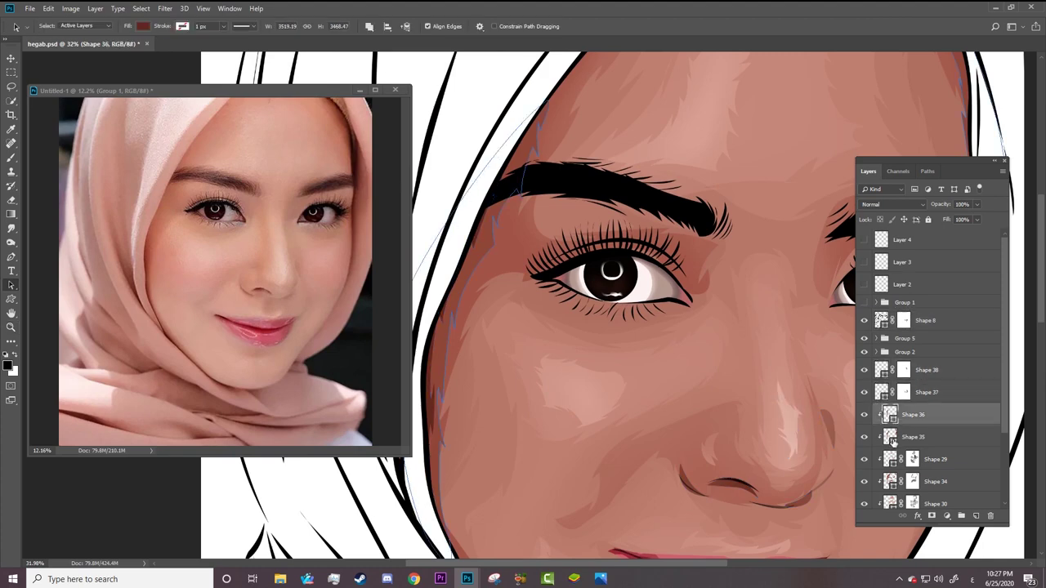
{"action": "left_click", "coordinate": [891, 437]}
{"action": "left_click", "coordinate": [890, 460]}
{"action": "left_click", "coordinate": [893, 481]}
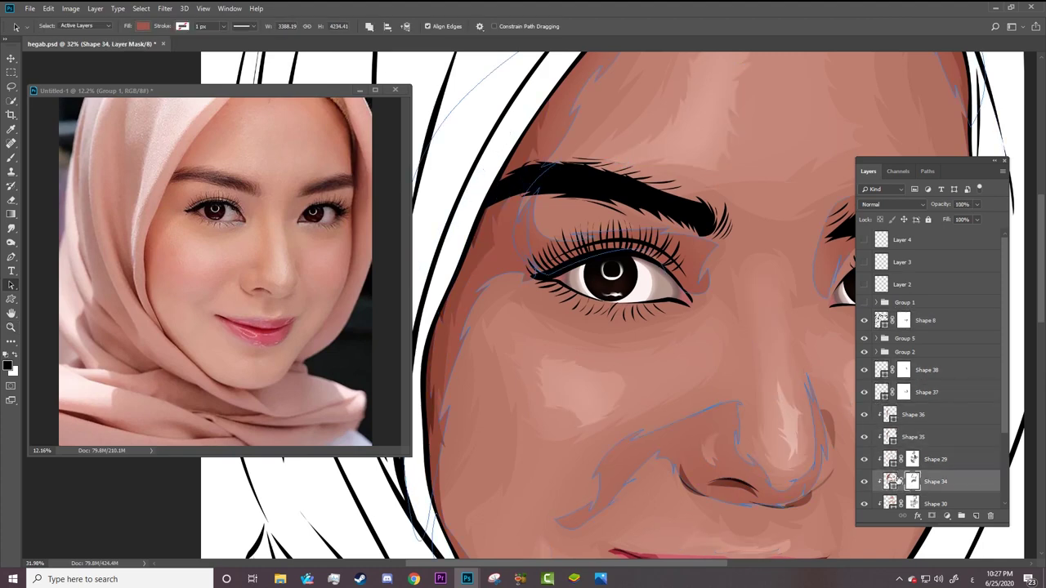
{"action": "key", "text": "b"}
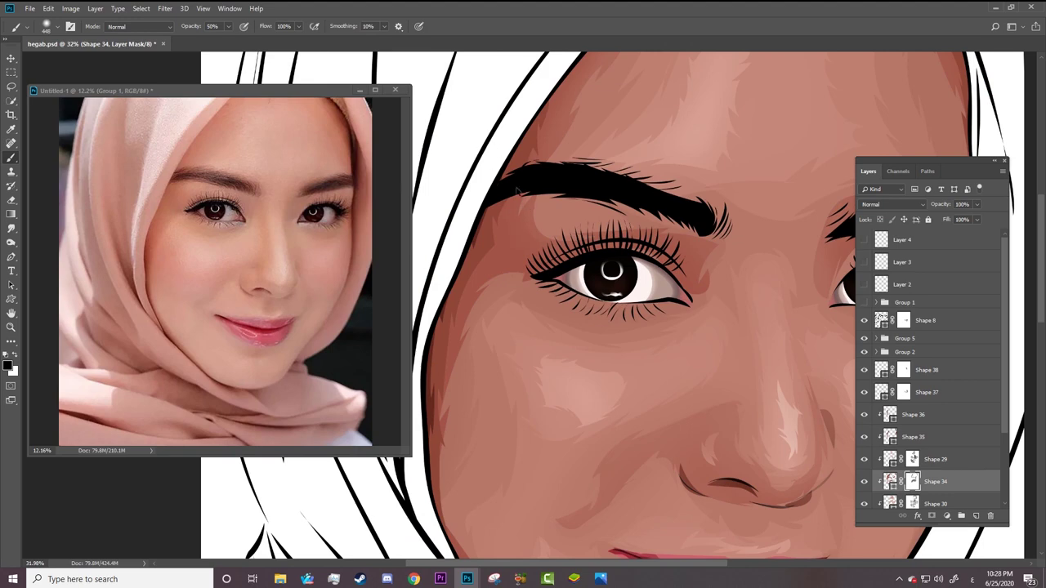
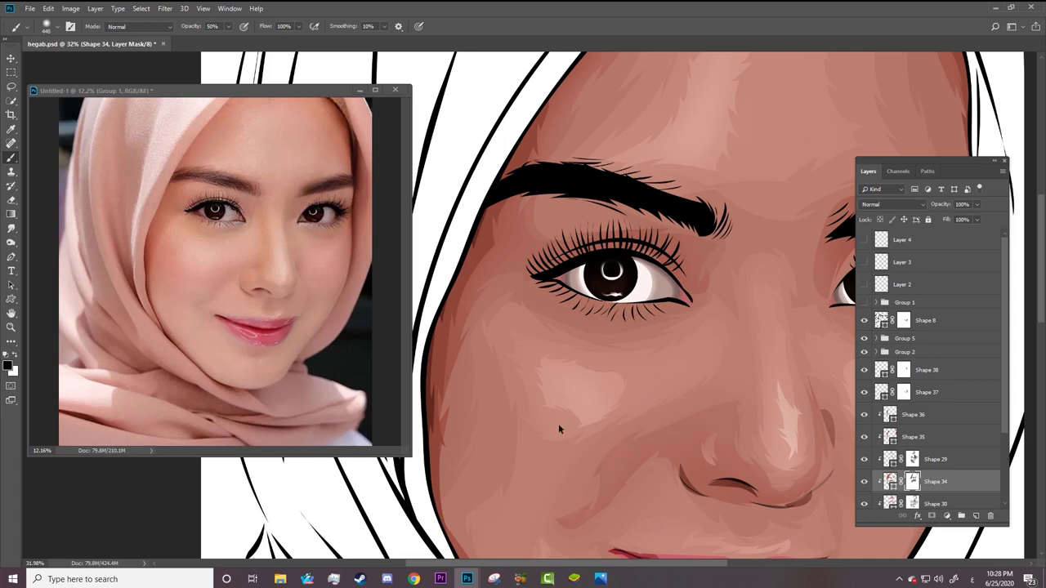
Add a layer mask to the Shape 35 shading layer.
{"action": "left_click", "coordinate": [890, 460]}
{"action": "key", "text": "a"}
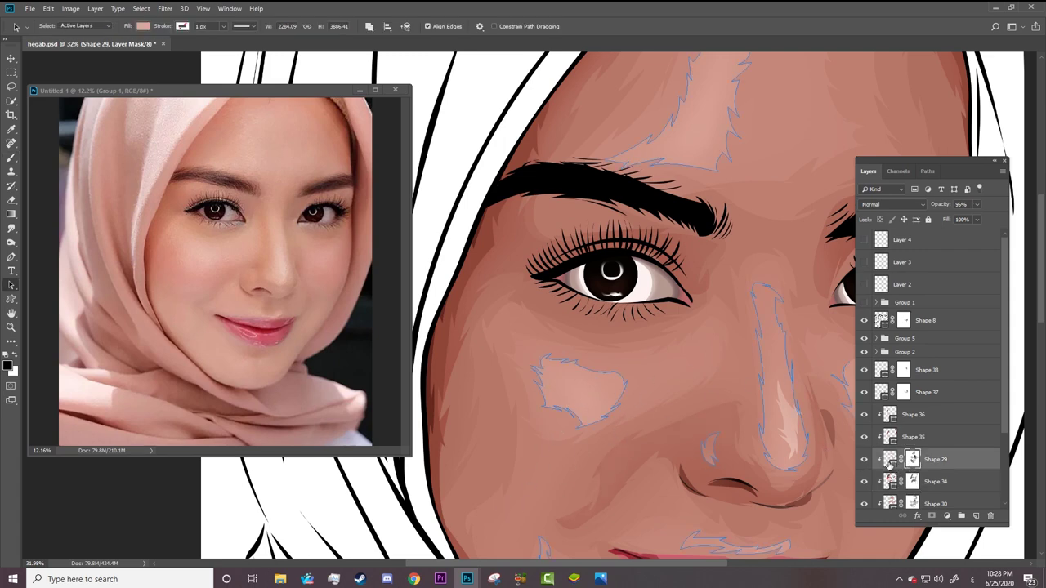
{"action": "scroll", "coordinate": [932, 392], "scroll_direction": "down", "scroll_amount": 2}
{"action": "scroll", "coordinate": [931, 392], "scroll_direction": "down", "scroll_amount": 1}
{"action": "left_click", "coordinate": [902, 377]}
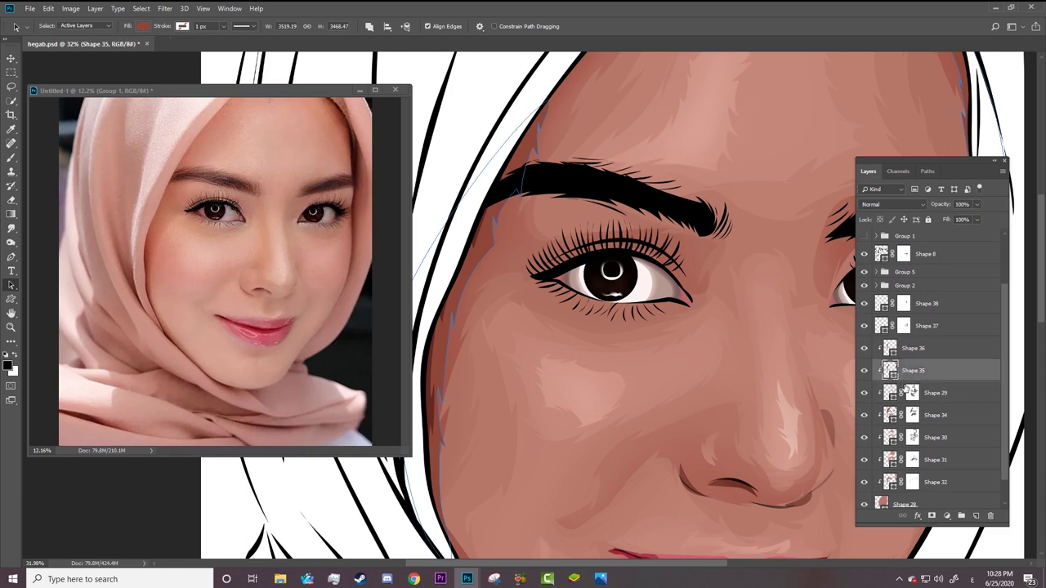
{"action": "left_click", "coordinate": [931, 515]}
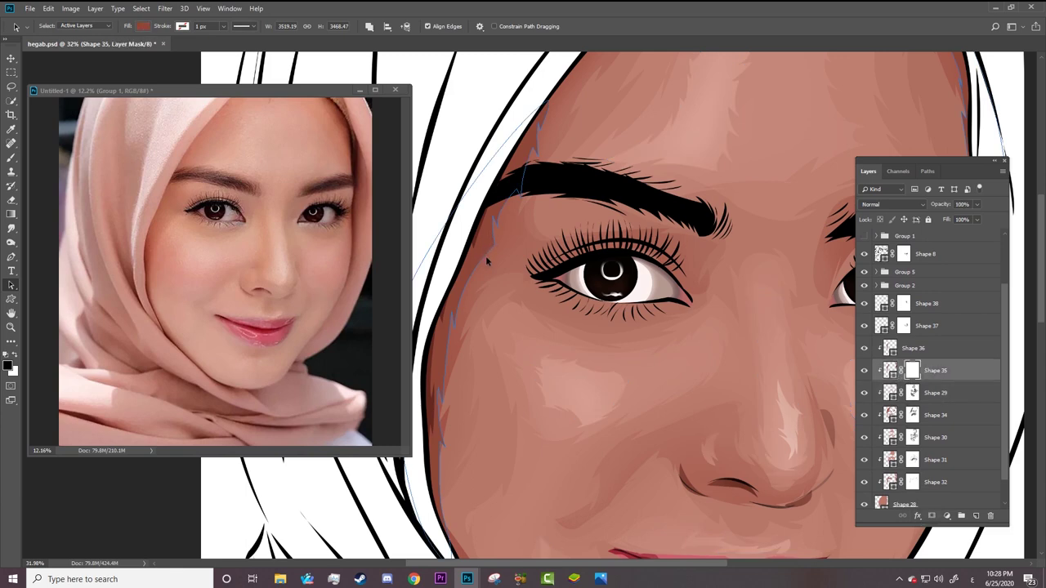
{"action": "key", "text": "b"}
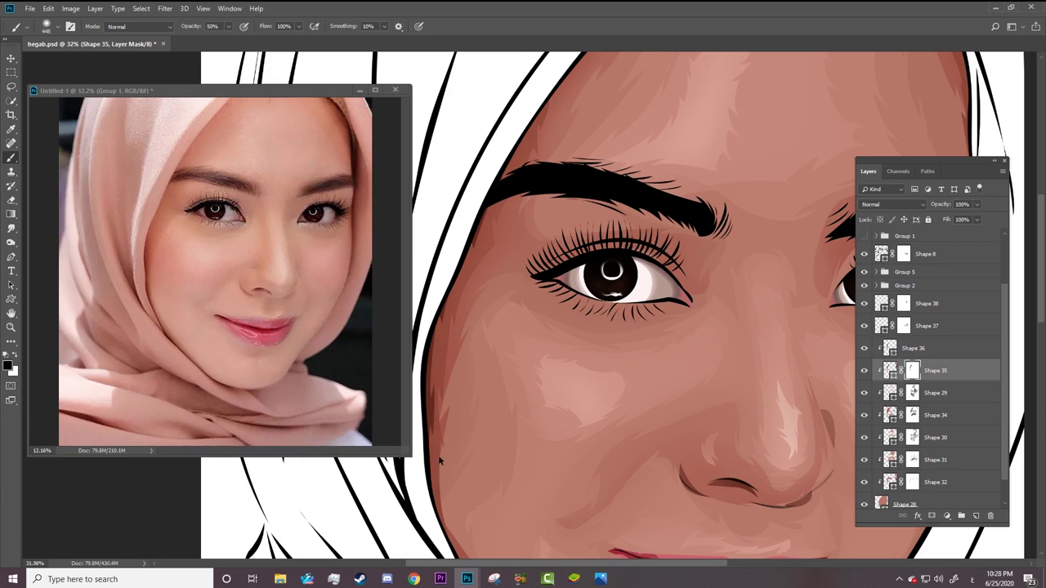
Add a layer mask to the Shape 36 shading layer.
{"action": "left_click", "coordinate": [890, 353]}
{"action": "key", "text": "a"}
{"action": "left_click", "coordinate": [931, 516]}
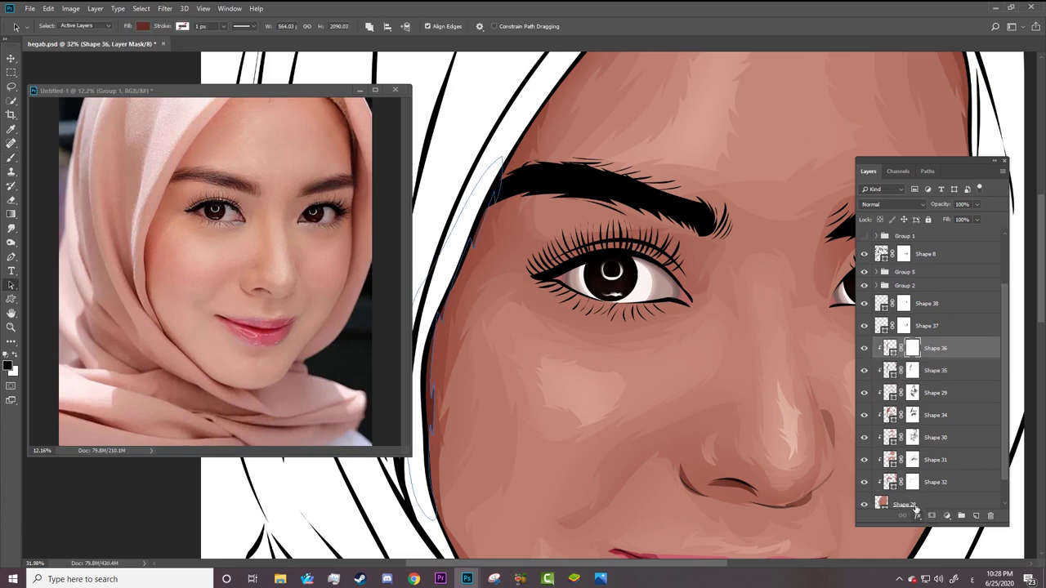
{"action": "key", "text": "b"}
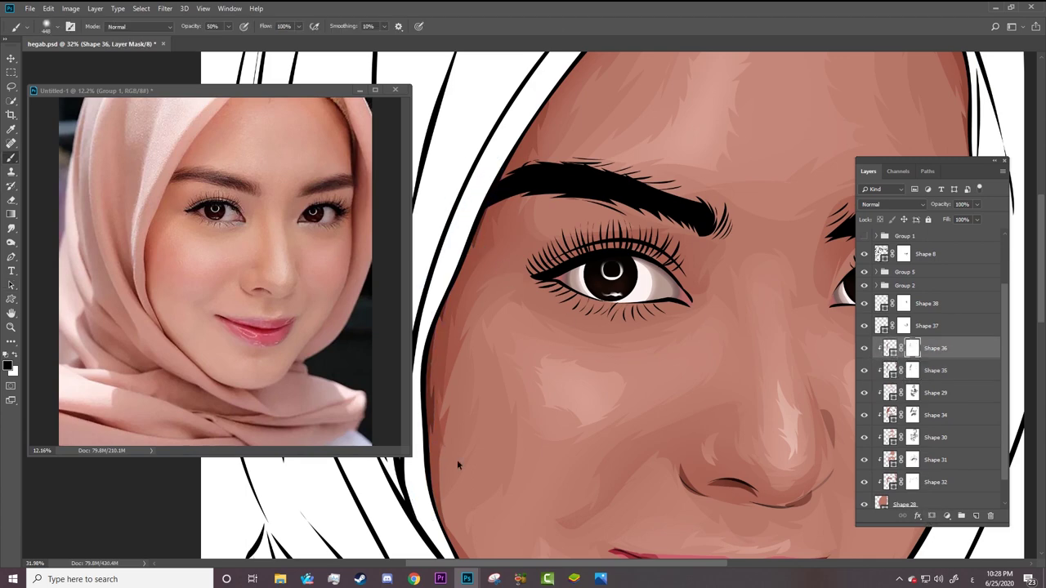
{"action": "key", "text": "z"}
{"action": "scroll", "coordinate": [578, 356], "scroll_direction": "down", "scroll_amount": 3}
{"action": "scroll", "coordinate": [832, 190], "scroll_direction": "up", "scroll_amount": 3}
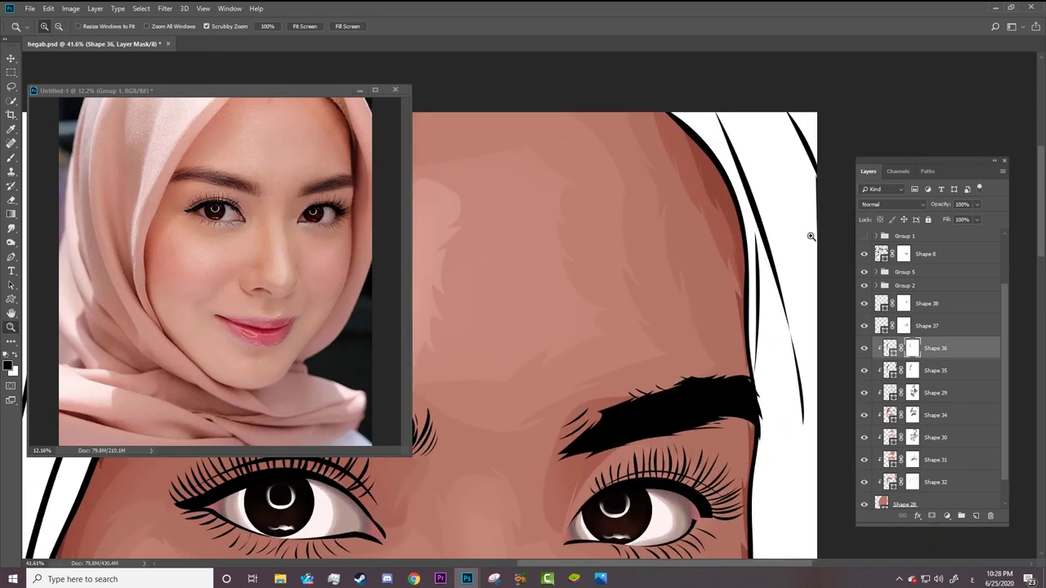
{"action": "key", "text": "b"}
Toggle visibility of Shapes 29, 34 and 35 to compare their shading.
{"action": "left_click", "coordinate": [865, 415]}
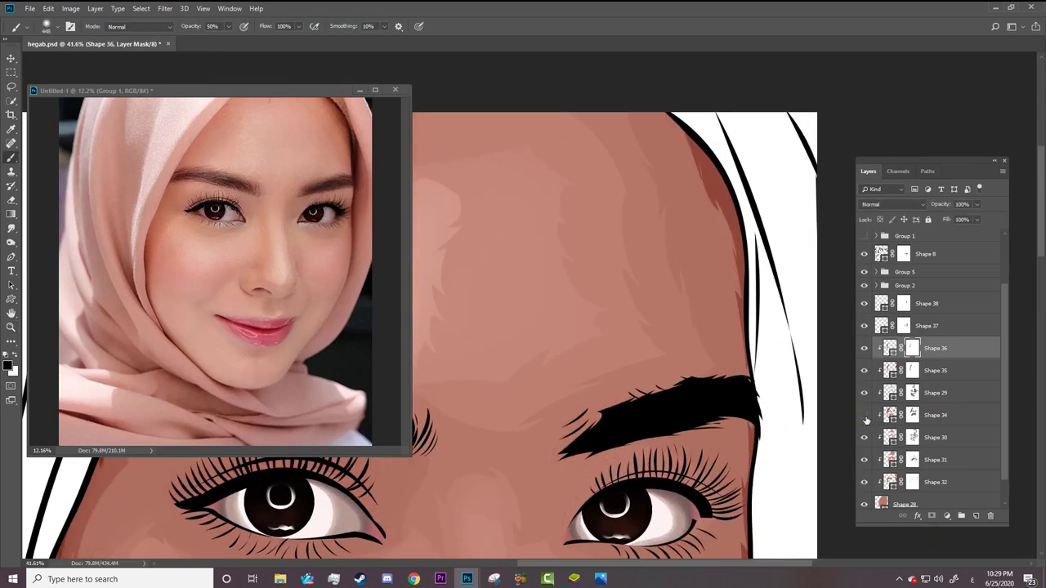
{"action": "left_click", "coordinate": [864, 370]}
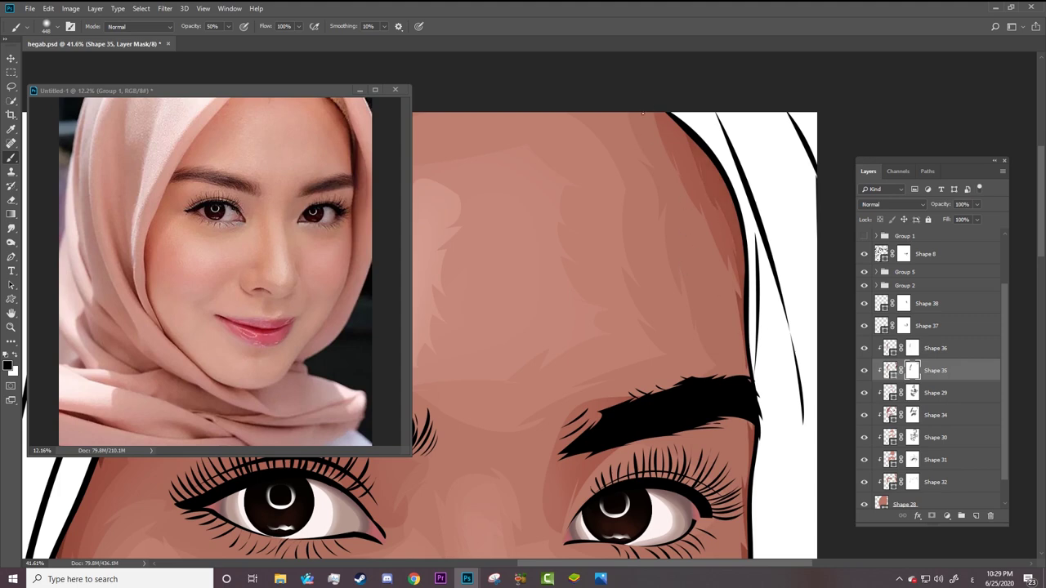
{"action": "left_click", "coordinate": [890, 398]}
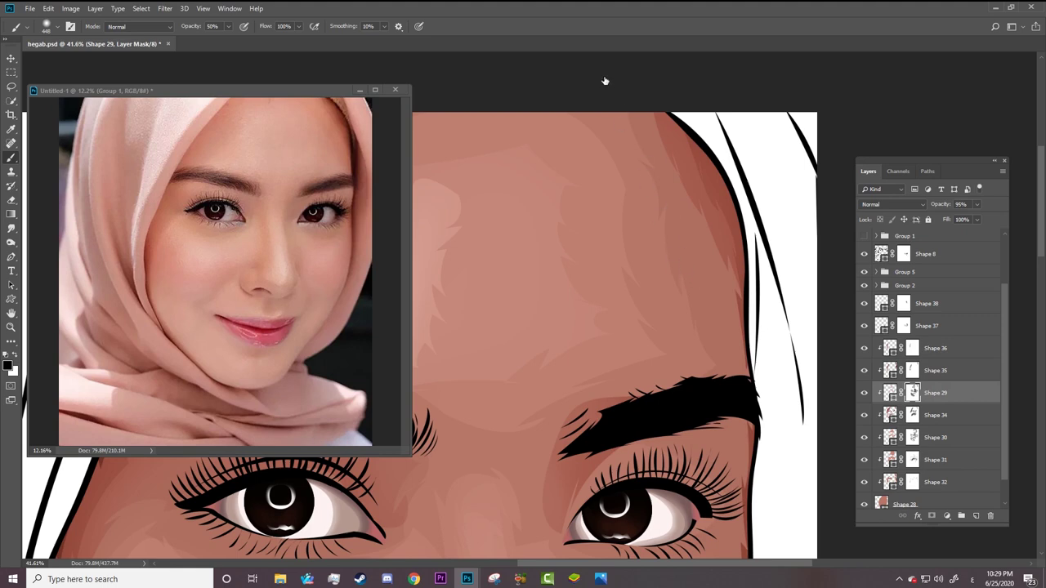
{"action": "left_click", "coordinate": [864, 393]}
{"action": "left_click", "coordinate": [865, 393]}
{"action": "left_click", "coordinate": [931, 415]}
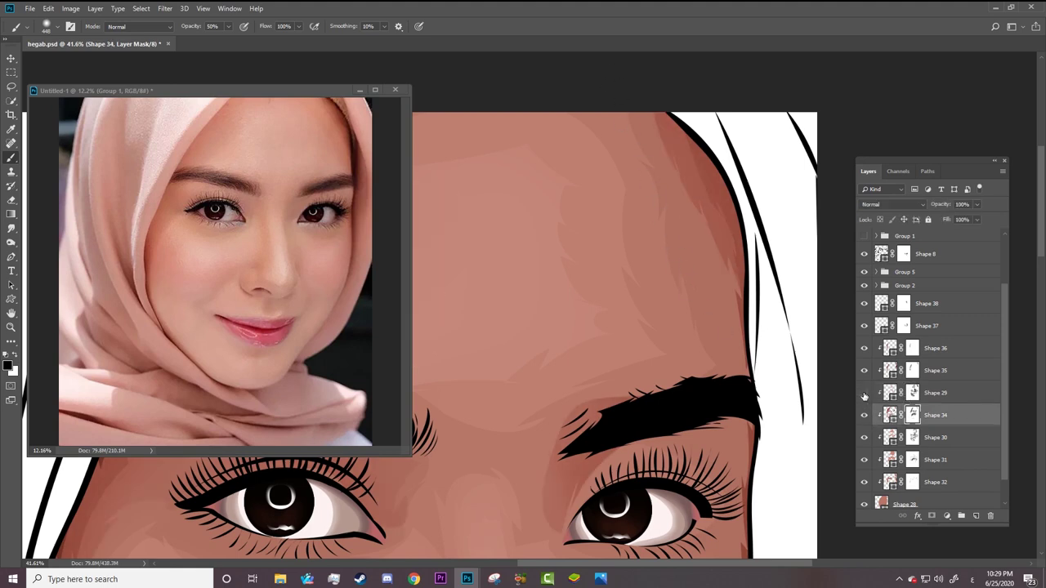
{"action": "left_click", "coordinate": [864, 393]}
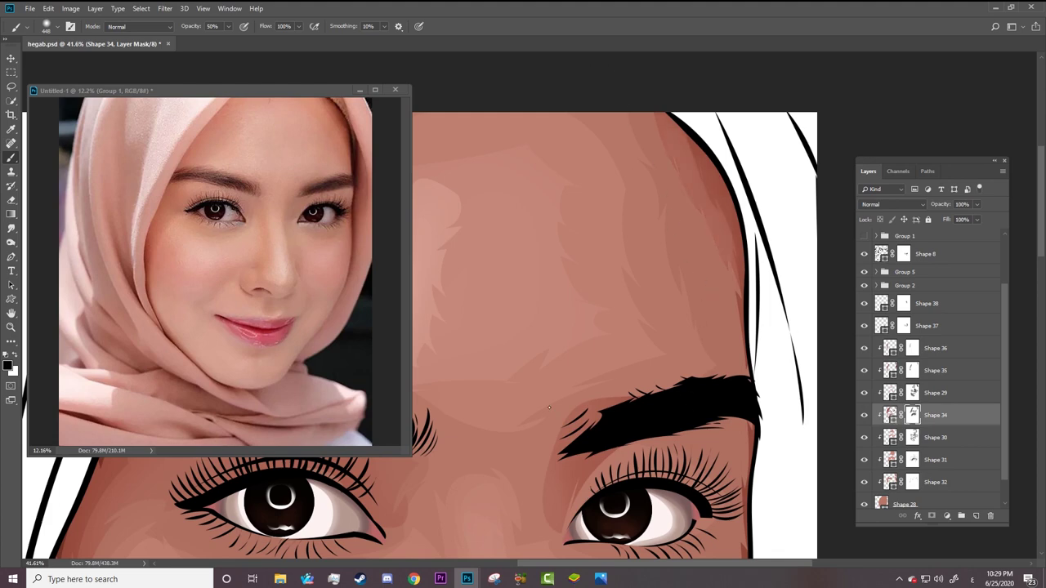
{"action": "left_click", "coordinate": [866, 420]}
Zoom in on the eyes and brows and select the Shape 34 layer.
{"action": "key", "text": "z"}
{"action": "left_click_drag", "start_coordinate": [668, 419], "coordinate": [592, 433]}
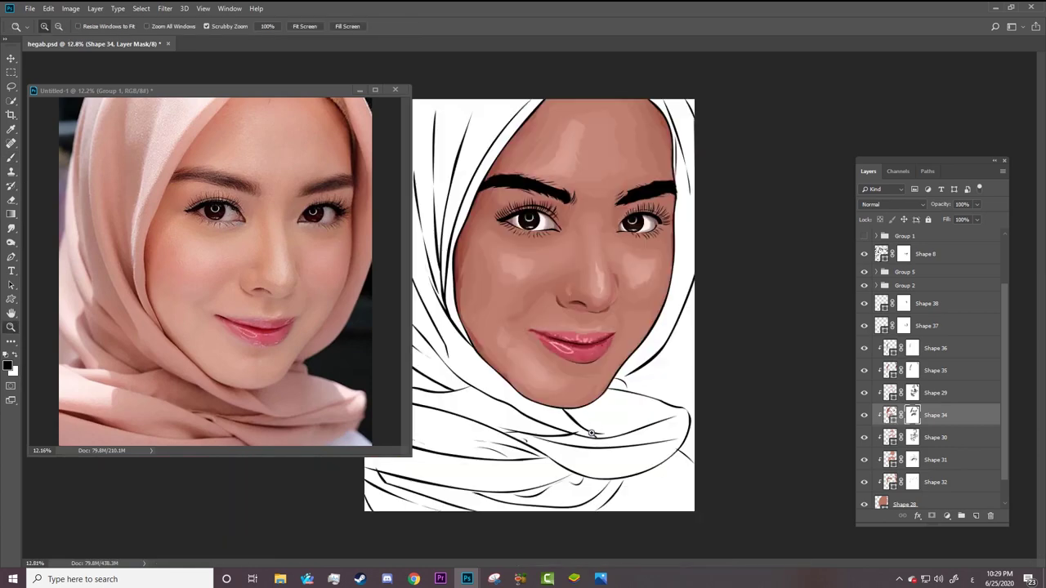
{"action": "left_click_drag", "start_coordinate": [559, 164], "coordinate": [582, 218]}
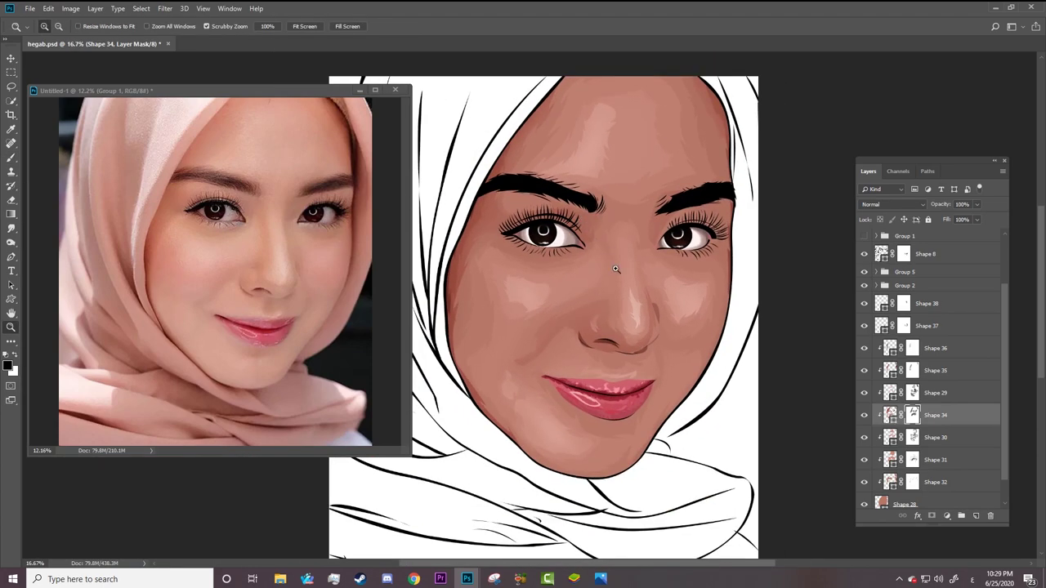
{"action": "mouse_move", "coordinate": [623, 286]}
{"action": "left_mouse_down"}
{"action": "mouse_move", "coordinate": [581, 270]}
{"action": "mouse_move", "coordinate": [644, 194]}
{"action": "left_mouse_up"}
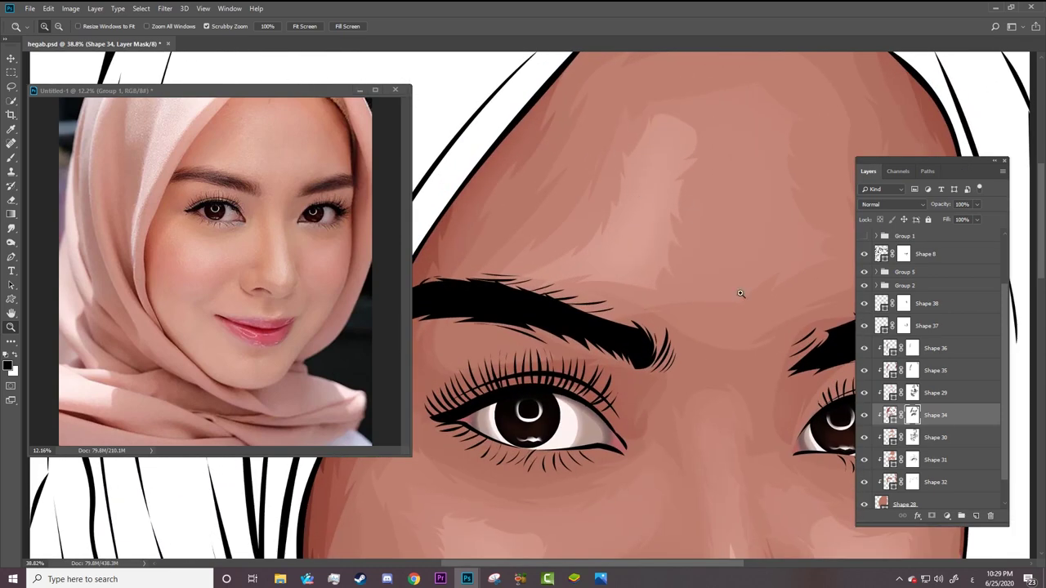
{"action": "key", "text": "a"}
{"action": "left_click", "coordinate": [890, 392]}
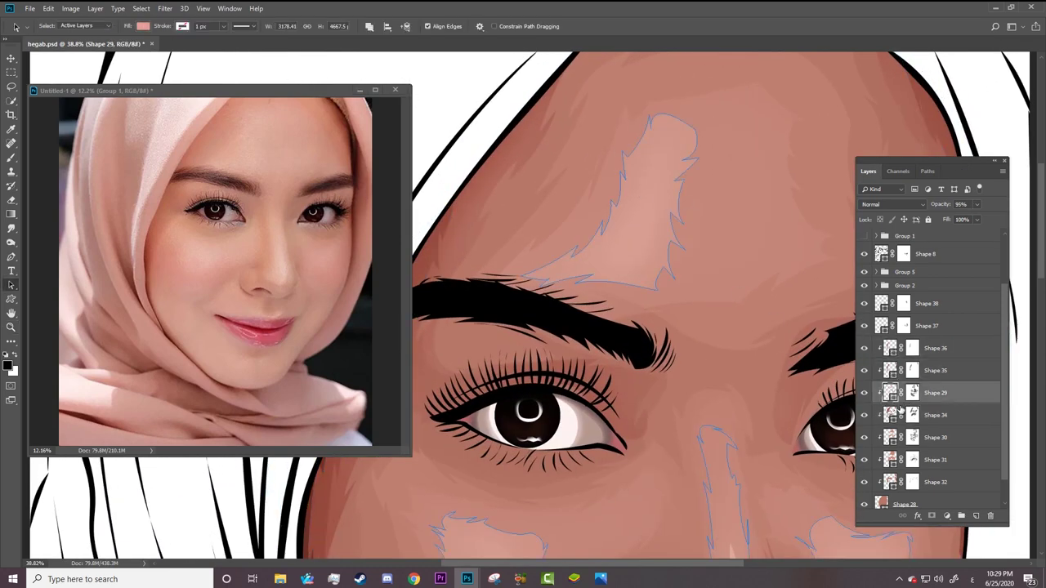
{"action": "left_click", "coordinate": [890, 413]}
Start the forehead outline at the top and curve it down the right side.
{"action": "key", "text": "p"}
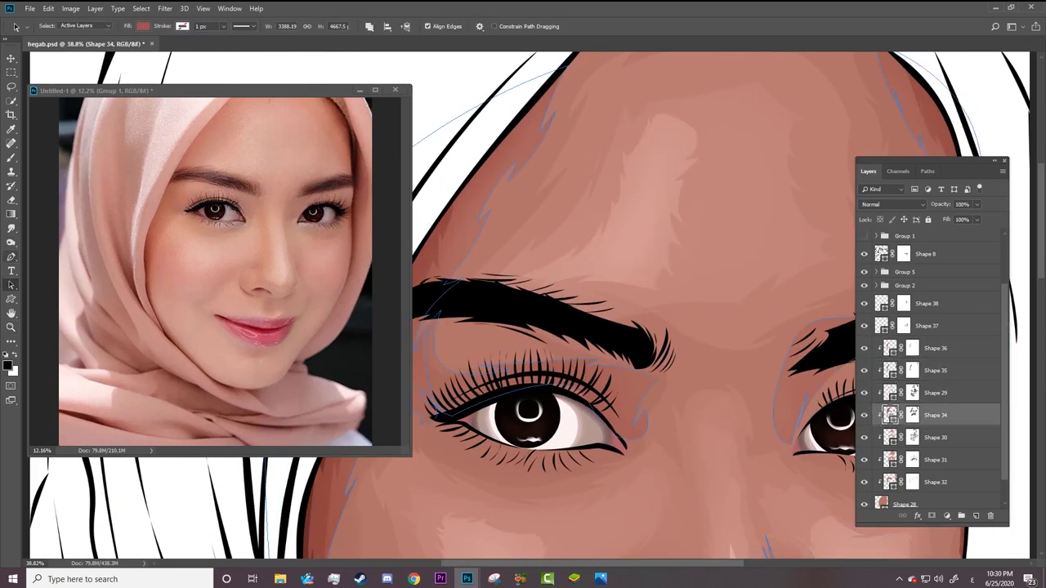
{"action": "left_click", "coordinate": [707, 107]}
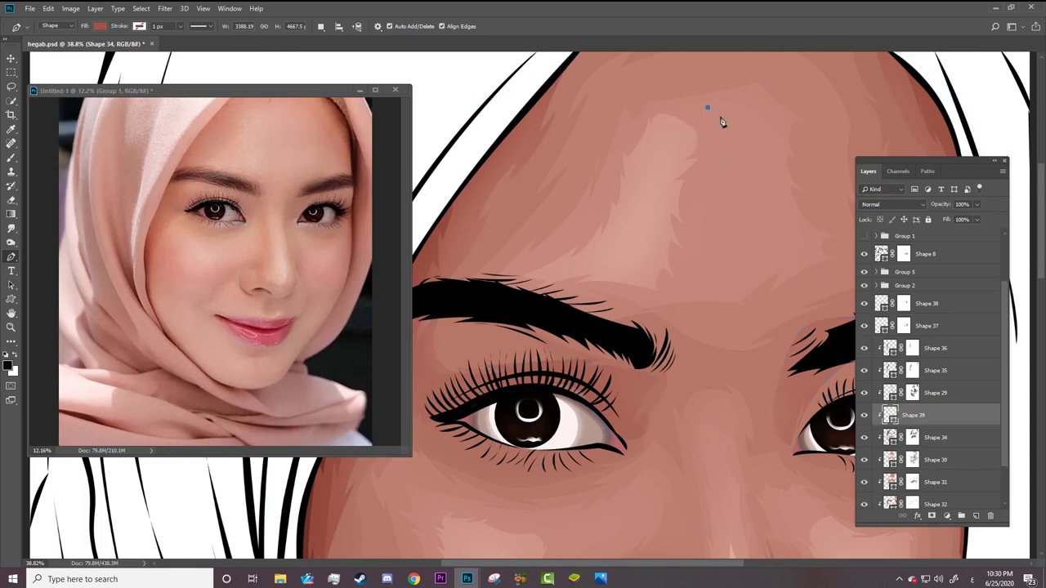
{"action": "mouse_move", "coordinate": [779, 138]}
{"action": "left_mouse_down"}
{"action": "mouse_move", "coordinate": [764, 129]}
{"action": "mouse_move", "coordinate": [793, 174]}
{"action": "mouse_move", "coordinate": [809, 232]}
{"action": "left_mouse_up"}
{"action": "left_click", "coordinate": [781, 200], "text": "alt"}
{"action": "left_click_drag", "start_coordinate": [767, 173], "coordinate": [752, 162]}
{"action": "left_click_drag", "start_coordinate": [765, 171], "coordinate": [756, 166]}
{"action": "mouse_move", "coordinate": [777, 244]}
{"action": "left_mouse_down"}
{"action": "mouse_move", "coordinate": [804, 257]}
{"action": "mouse_move", "coordinate": [708, 292]}
{"action": "mouse_move", "coordinate": [745, 298]}
{"action": "left_mouse_up"}
{"action": "left_click", "coordinate": [751, 273], "text": "alt"}
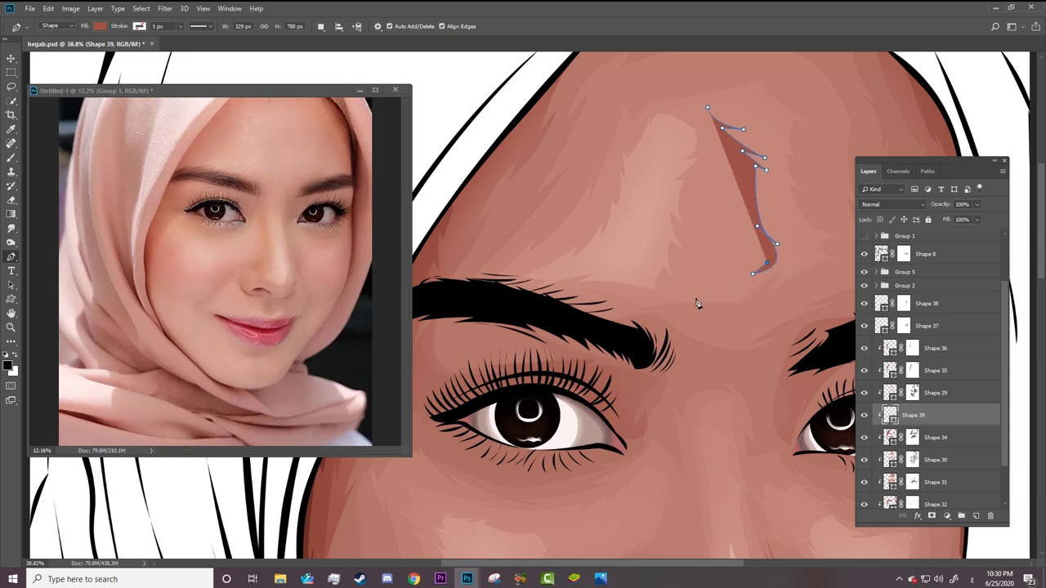
Trace the lower edge along the left brow and close the forehead outline.
{"action": "left_click_drag", "start_coordinate": [682, 295], "coordinate": [697, 288]}
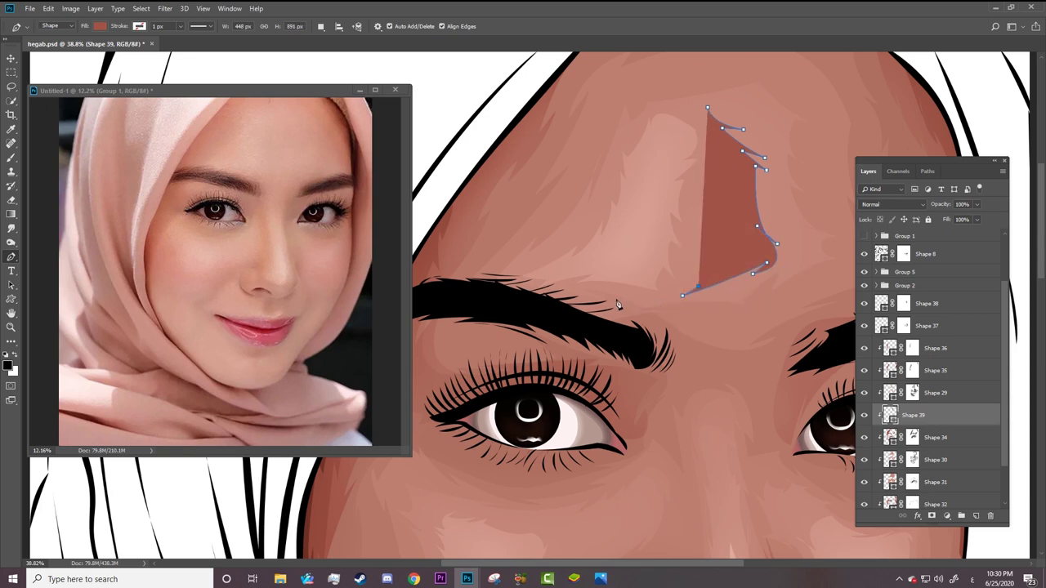
{"action": "left_click_drag", "start_coordinate": [627, 298], "coordinate": [638, 293]}
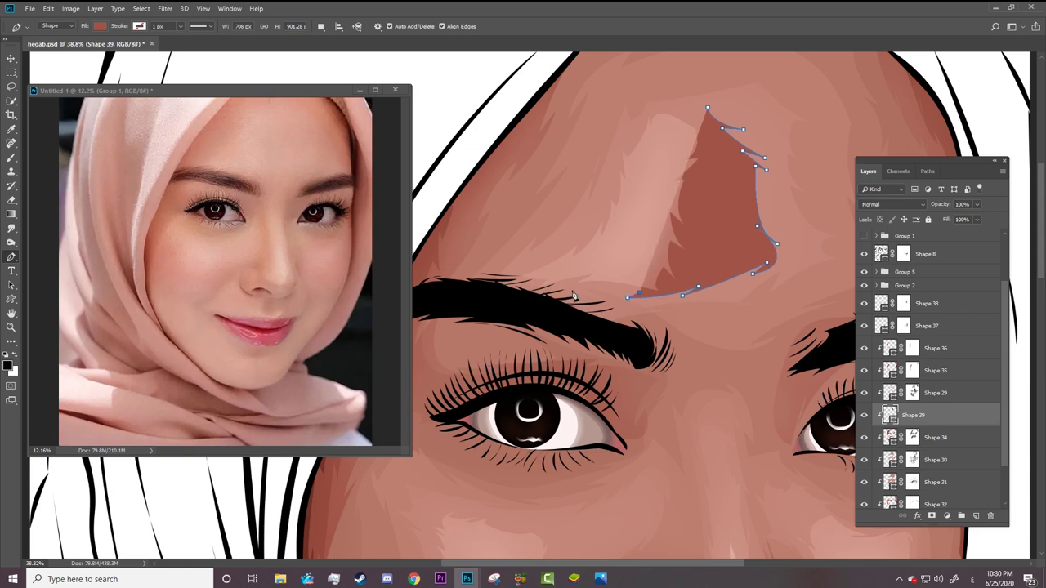
{"action": "left_click_drag", "start_coordinate": [572, 290], "coordinate": [582, 294]}
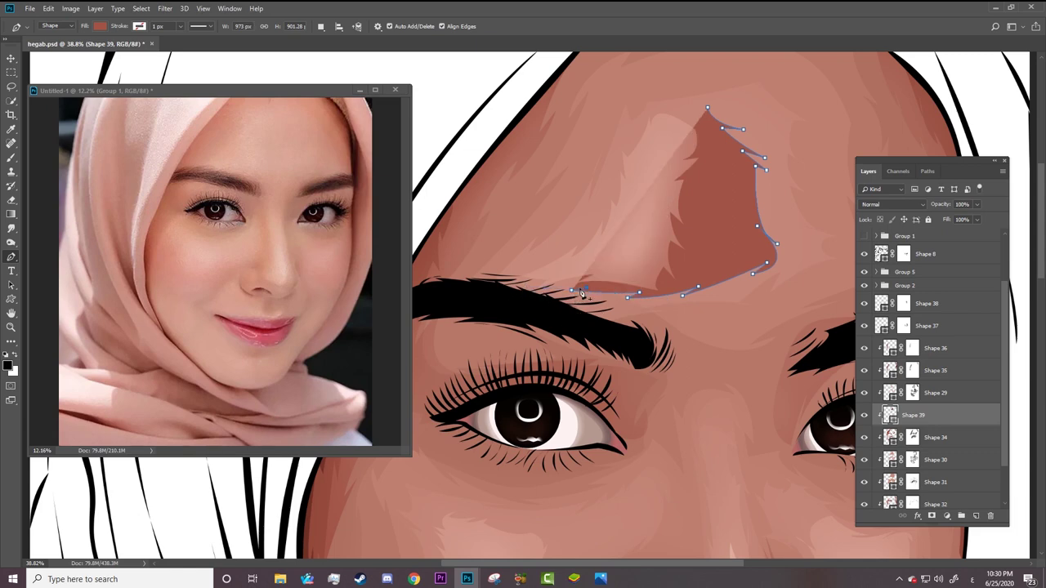
{"action": "left_click_drag", "start_coordinate": [500, 292], "coordinate": [455, 295]}
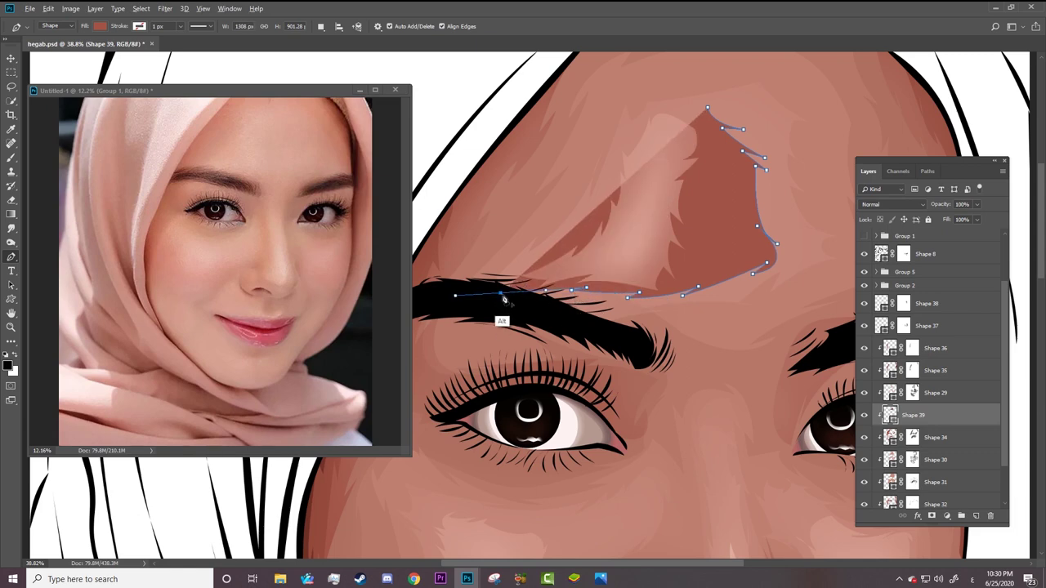
{"action": "left_click", "coordinate": [501, 295], "text": "alt"}
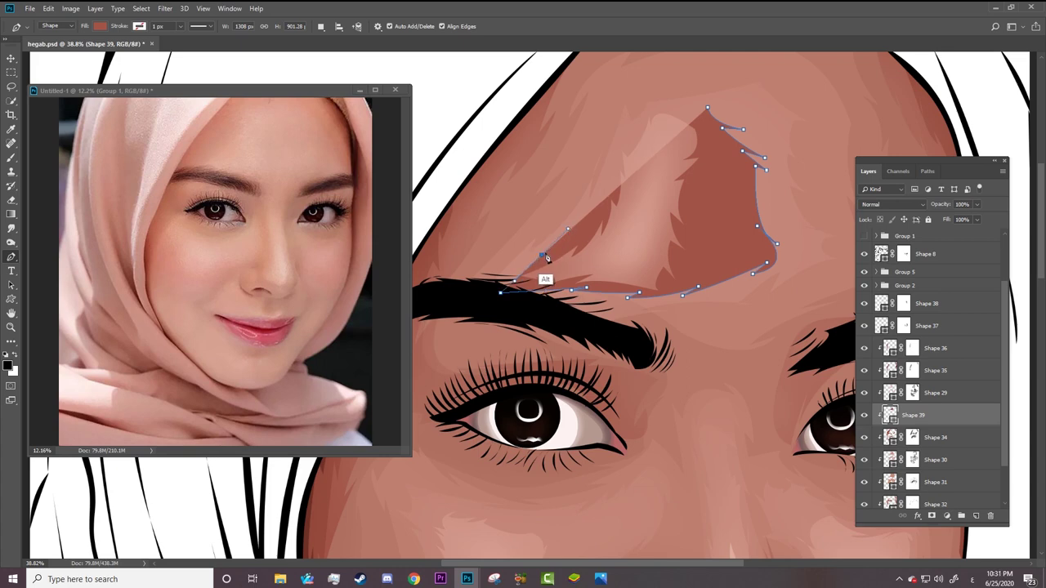
{"action": "left_click_drag", "start_coordinate": [541, 256], "coordinate": [533, 272]}
{"action": "left_click_drag", "start_coordinate": [576, 227], "coordinate": [601, 205]}
{"action": "left_click", "coordinate": [576, 228], "text": "alt"}
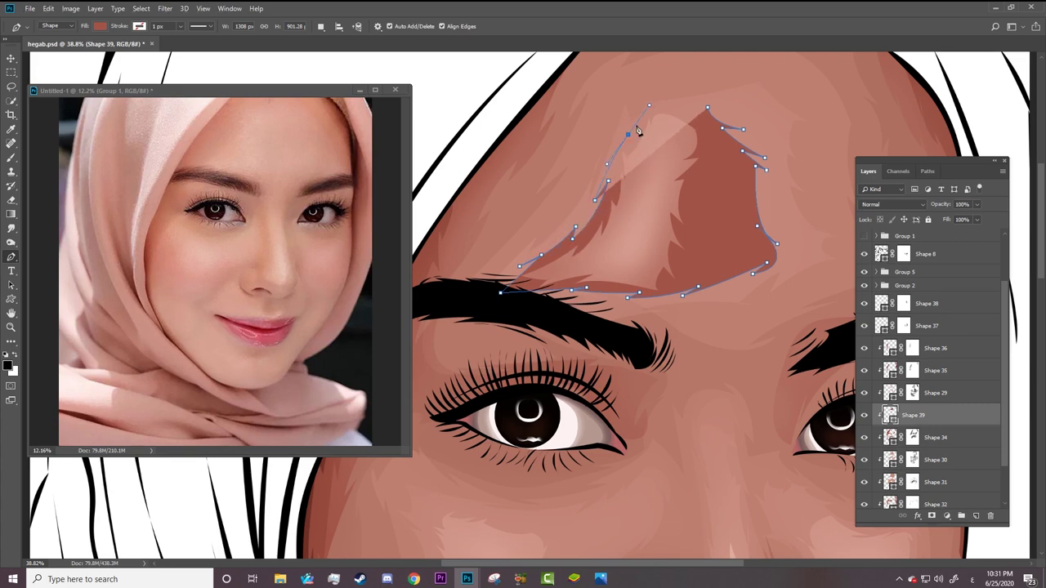
{"action": "left_click_drag", "start_coordinate": [628, 134], "coordinate": [633, 146]}
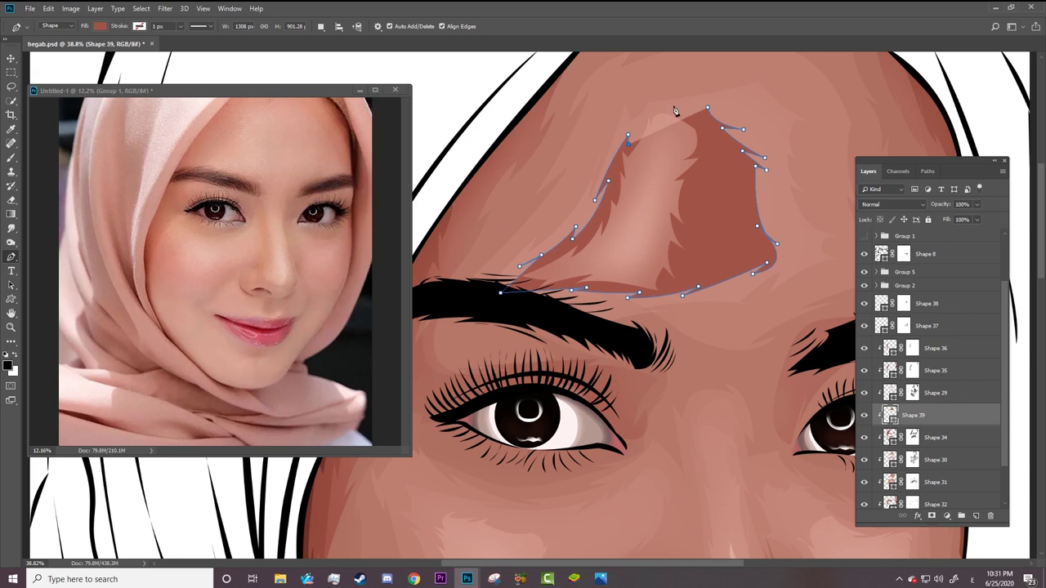
{"action": "mouse_move", "coordinate": [673, 106]}
{"action": "left_mouse_down"}
{"action": "mouse_move", "coordinate": [664, 107]}
{"action": "mouse_move", "coordinate": [715, 117]}
{"action": "left_mouse_up"}
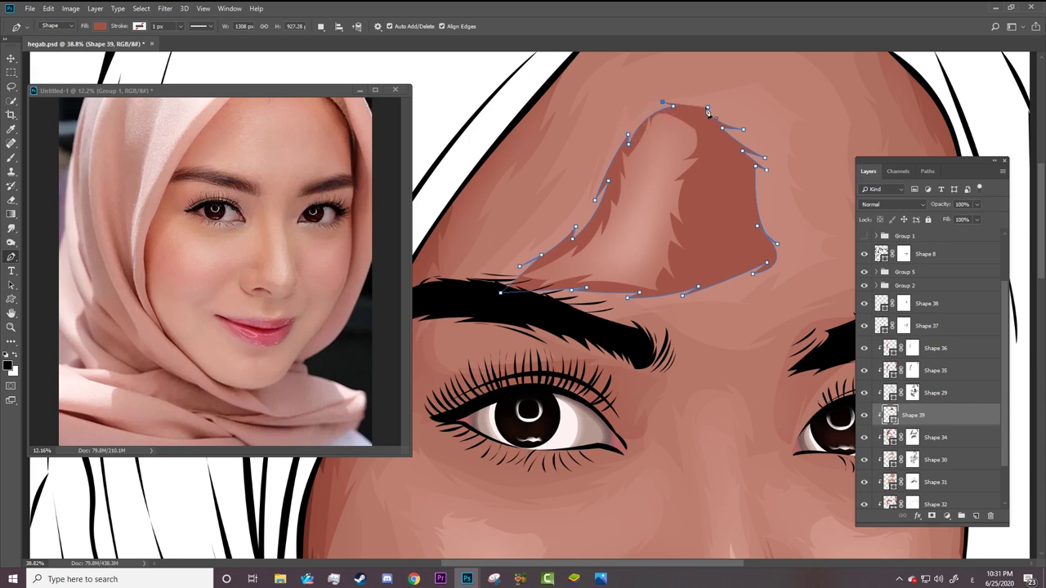
Fill the forehead shape with the lighter skin tone #cf9385.
{"action": "left_click", "coordinate": [99, 26]}
{"action": "left_click", "coordinate": [152, 47]}
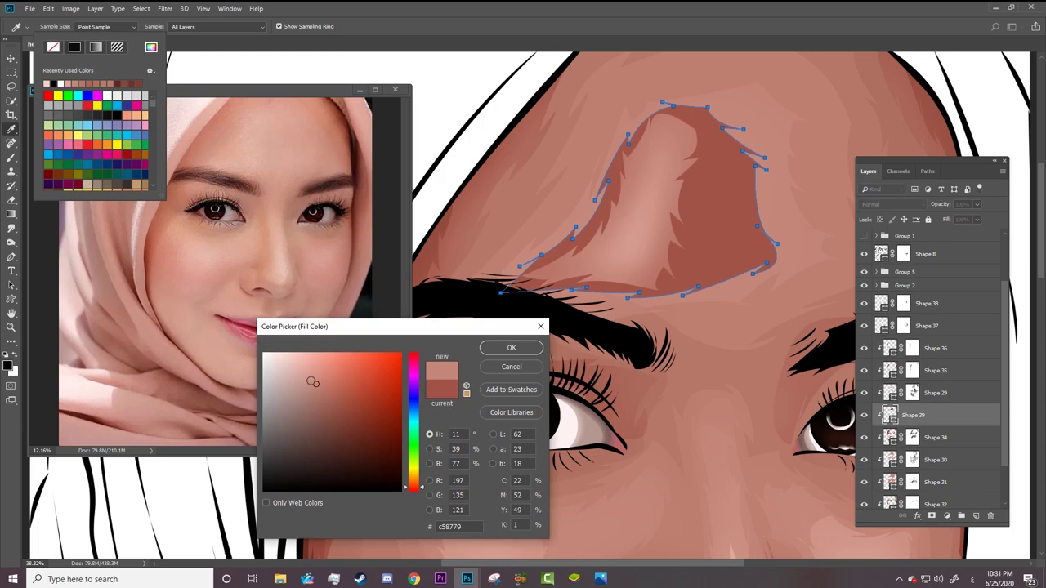
{"action": "left_click", "coordinate": [310, 379]}
{"action": "key", "text": "Return"}
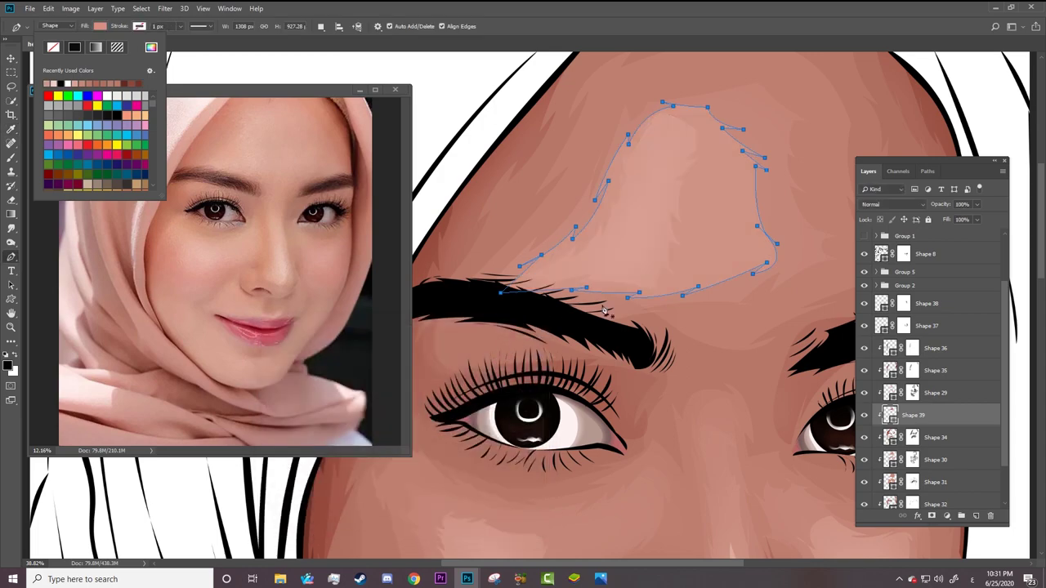
Zoom in on the forehead and show the highlight shape's path outline.
{"action": "key", "text": "z"}
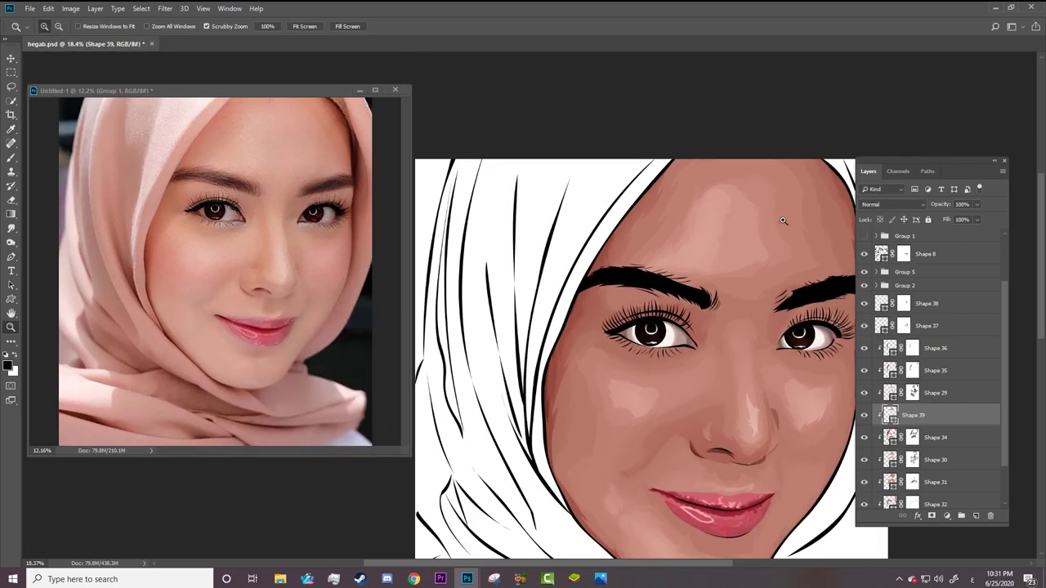
{"action": "left_click_drag", "start_coordinate": [796, 234], "coordinate": [776, 203]}
{"action": "left_click", "coordinate": [776, 202]}
{"action": "left_click", "coordinate": [763, 229]}
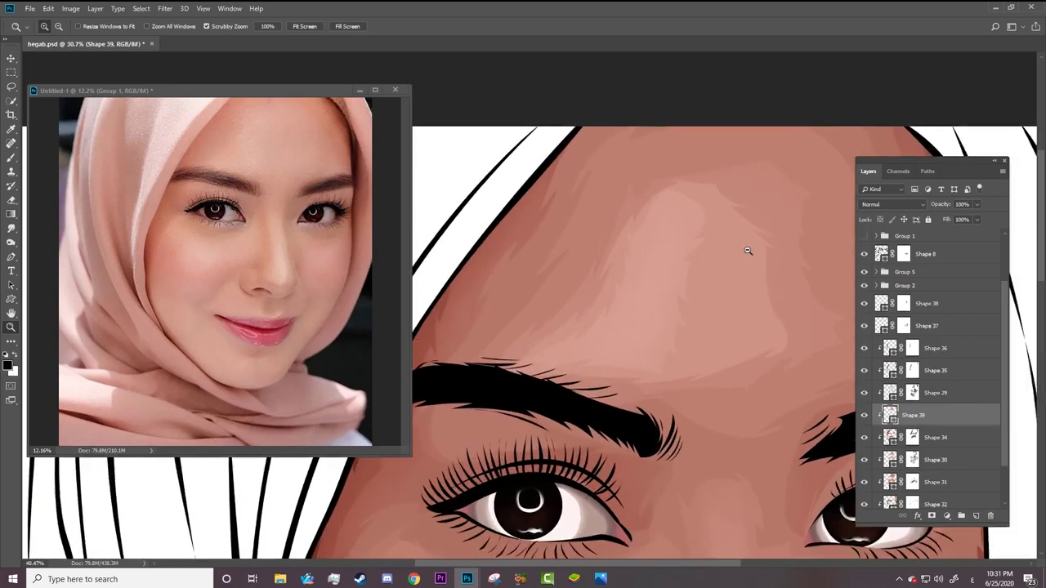
{"action": "left_click", "coordinate": [747, 250]}
{"action": "key", "text": "a"}
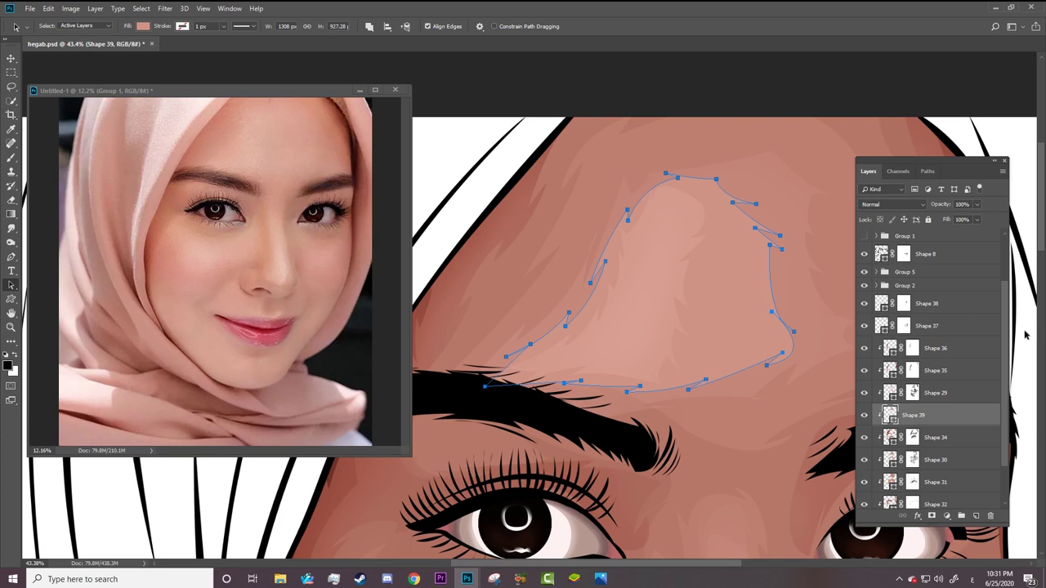
{"action": "scroll", "coordinate": [1021, 319], "scroll_direction": "down", "scroll_amount": 5}
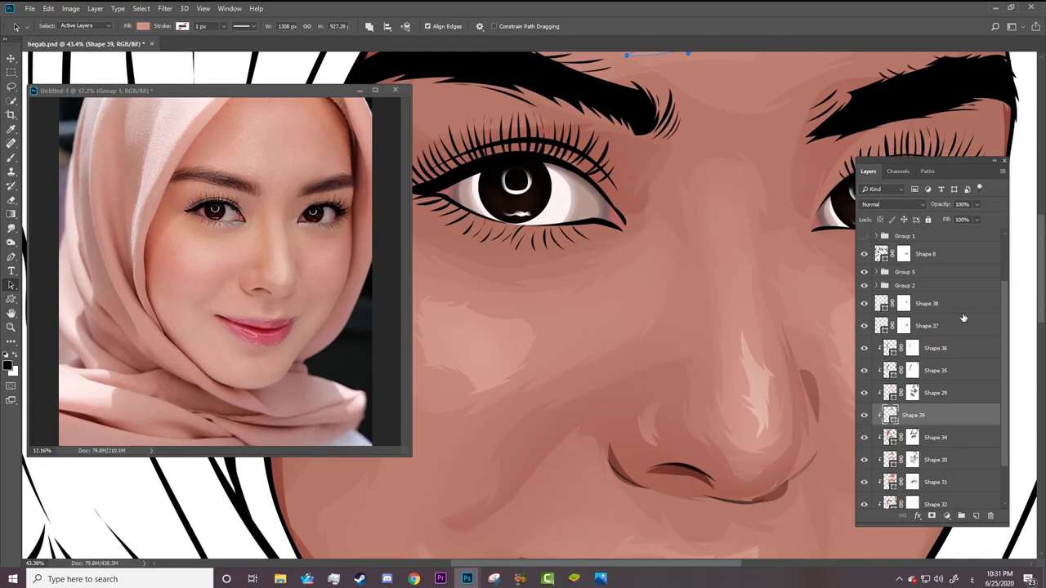
Using Combine Shapes, trace the nose-bridge highlight outline onto Shape 39.
{"action": "key", "text": "p"}
{"action": "left_click", "coordinate": [320, 26]}
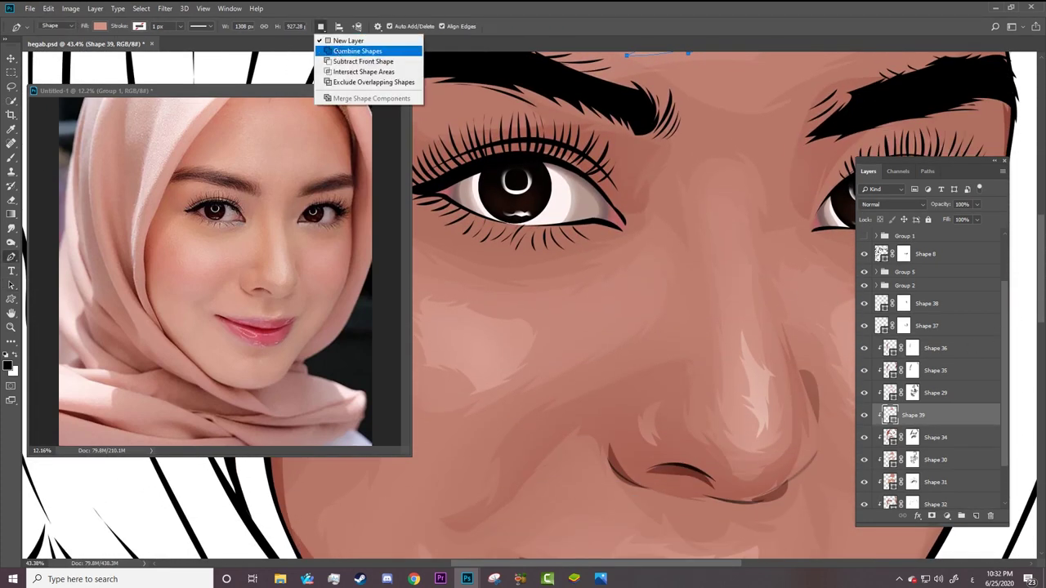
{"action": "left_click", "coordinate": [343, 45]}
{"action": "left_click", "coordinate": [865, 236]}
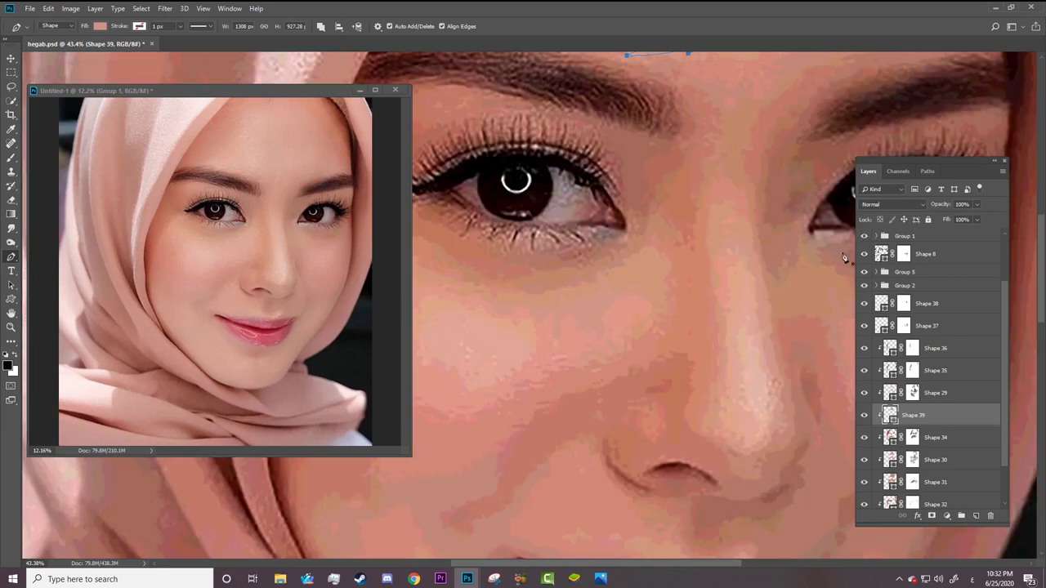
{"action": "left_click", "coordinate": [740, 257]}
{"action": "left_click_drag", "start_coordinate": [755, 296], "coordinate": [769, 360]}
{"action": "mouse_move", "coordinate": [774, 401]}
{"action": "left_mouse_down"}
{"action": "mouse_move", "coordinate": [781, 424]}
{"action": "mouse_move", "coordinate": [773, 383]}
{"action": "left_mouse_up"}
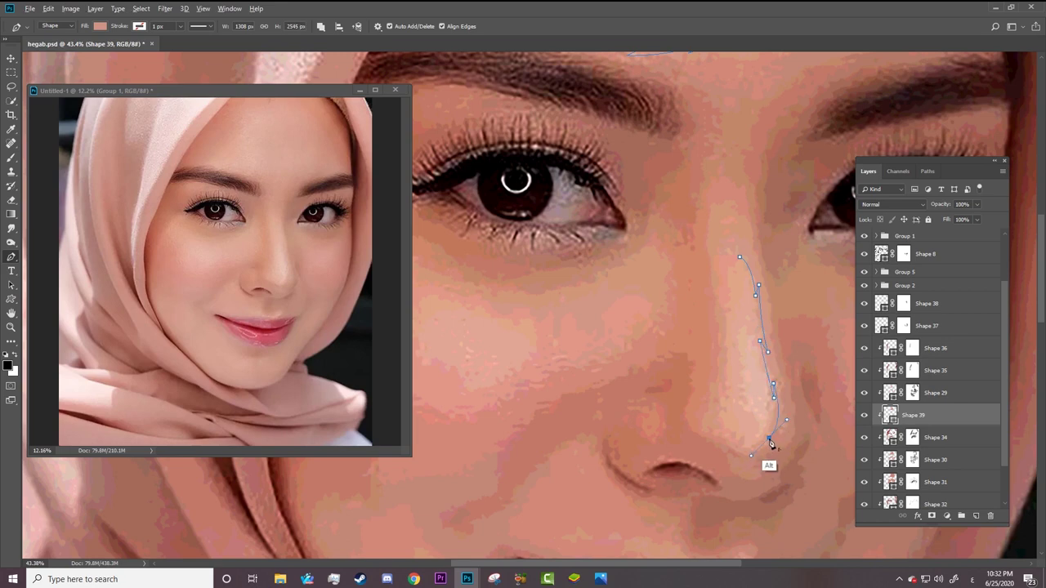
{"action": "left_click", "coordinate": [769, 438], "text": "alt"}
{"action": "left_click_drag", "start_coordinate": [747, 448], "coordinate": [771, 446]}
{"action": "left_click", "coordinate": [748, 448], "text": "alt"}
{"action": "left_click", "coordinate": [865, 271]}
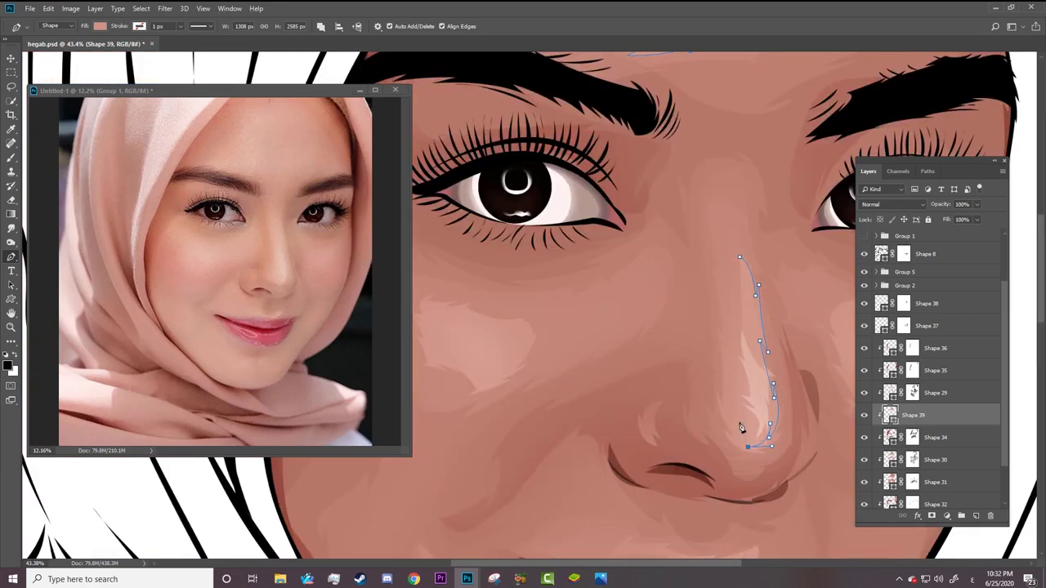
{"action": "mouse_move", "coordinate": [735, 454]}
{"action": "left_mouse_down"}
{"action": "mouse_move", "coordinate": [719, 302]}
{"action": "mouse_move", "coordinate": [729, 232]}
{"action": "left_mouse_up"}
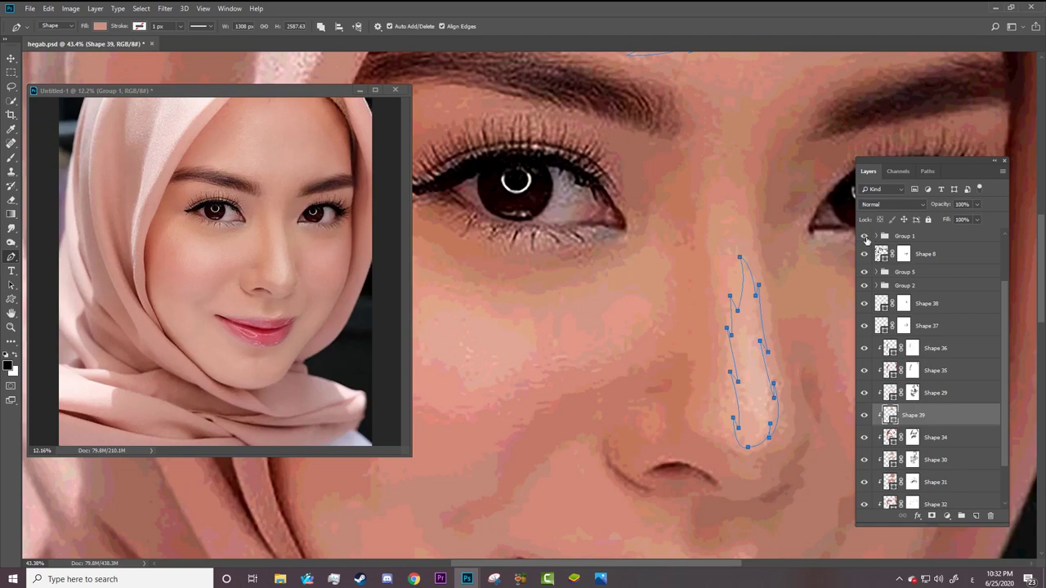
Compare the nose highlight against the reference photo and undo an accidental new shape.
{"action": "left_click", "coordinate": [865, 237]}
{"action": "left_click", "coordinate": [864, 240]}
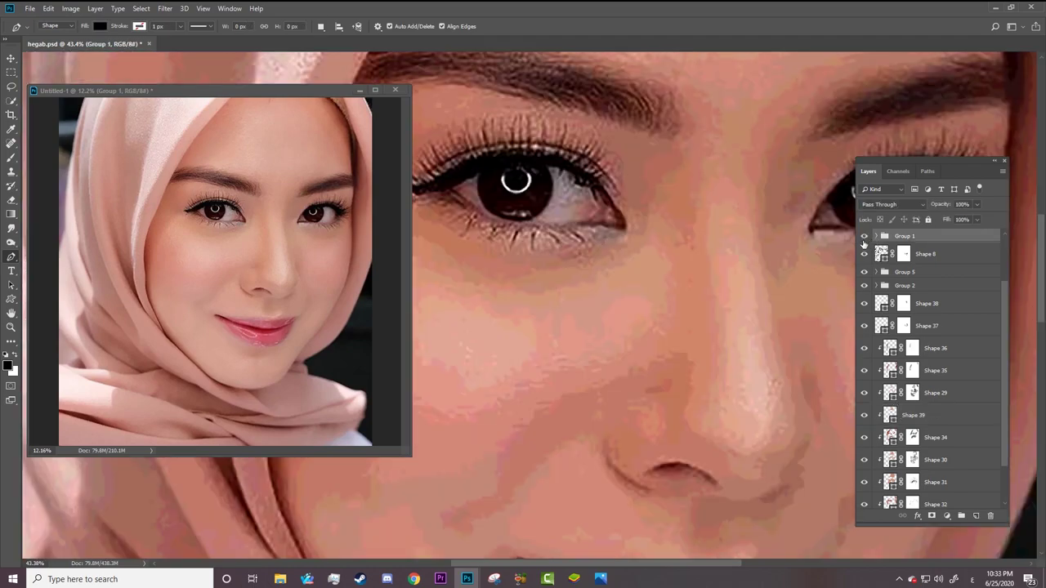
{"action": "left_click", "coordinate": [864, 237]}
{"action": "left_click", "coordinate": [649, 275]}
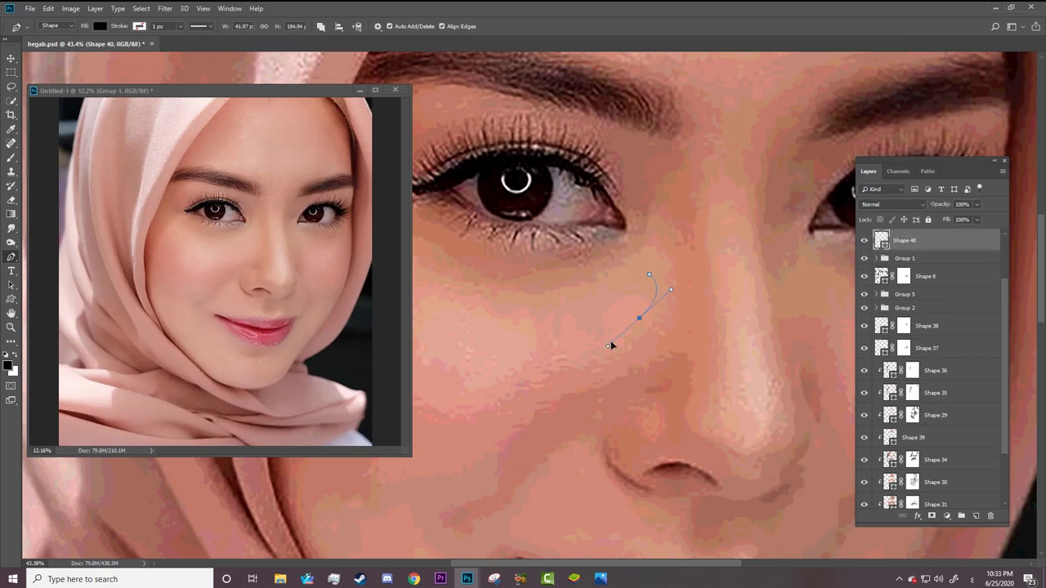
{"action": "left_click", "coordinate": [642, 343]}
{"action": "key", "text": "ctrl+z"}
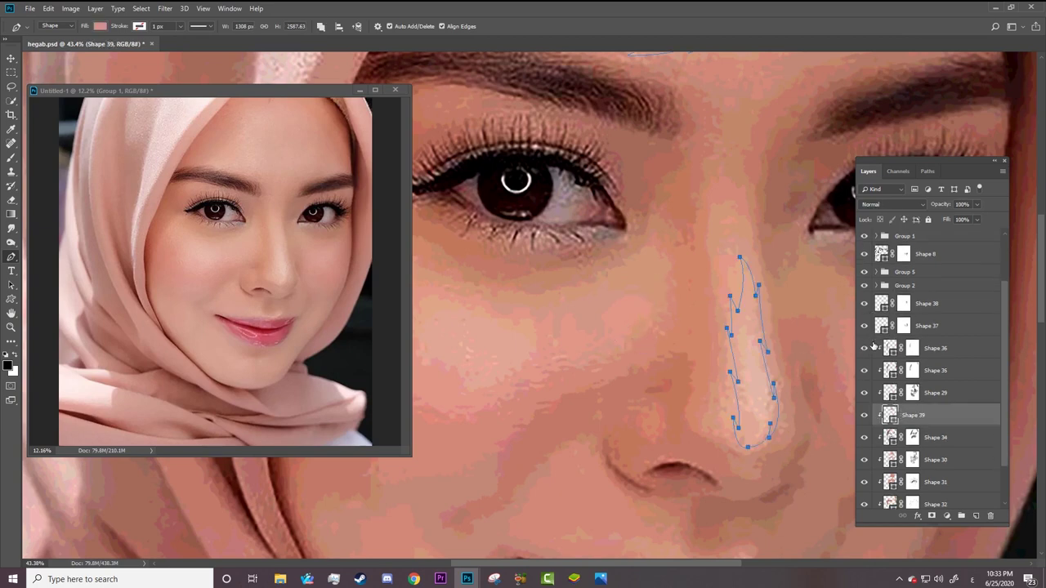
{"action": "key", "text": "alt+z"}
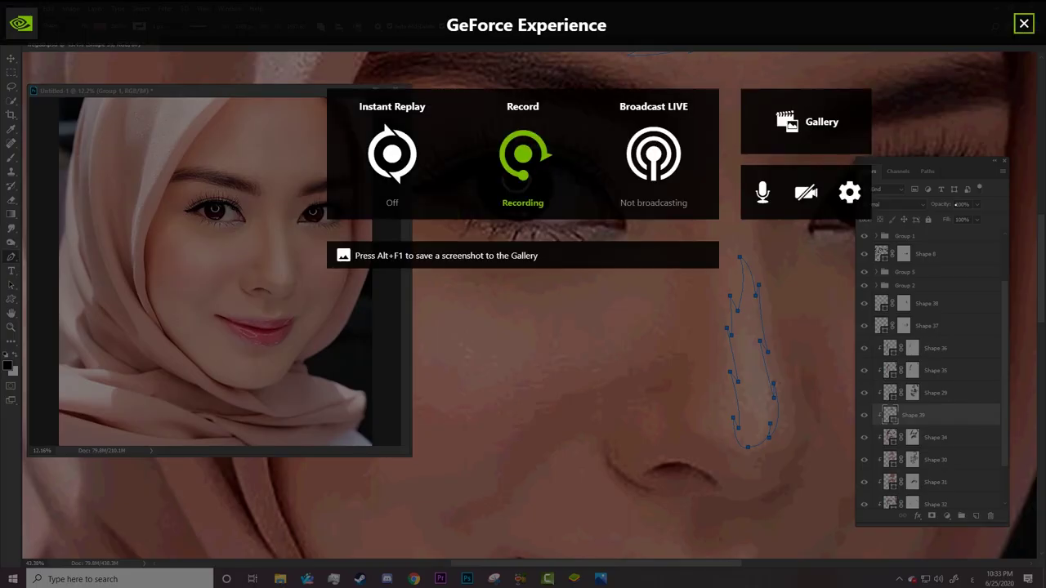
{"action": "key", "text": "alt+z"}
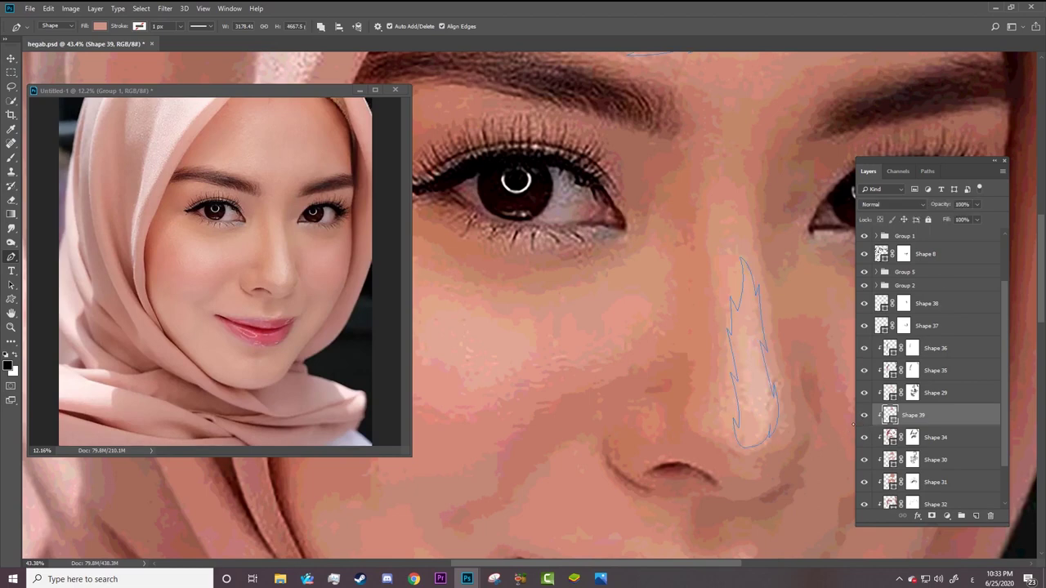
Start the cheek highlight outline below the left eye with corner and curved points.
{"action": "left_click", "coordinate": [656, 264]}
{"action": "left_click_drag", "start_coordinate": [647, 319], "coordinate": [632, 350]}
{"action": "left_click", "coordinate": [647, 319], "text": "alt"}
{"action": "left_click_drag", "start_coordinate": [569, 374], "coordinate": [602, 361]}
{"action": "left_click", "coordinate": [552, 371]}
{"action": "left_click", "coordinate": [864, 236]}
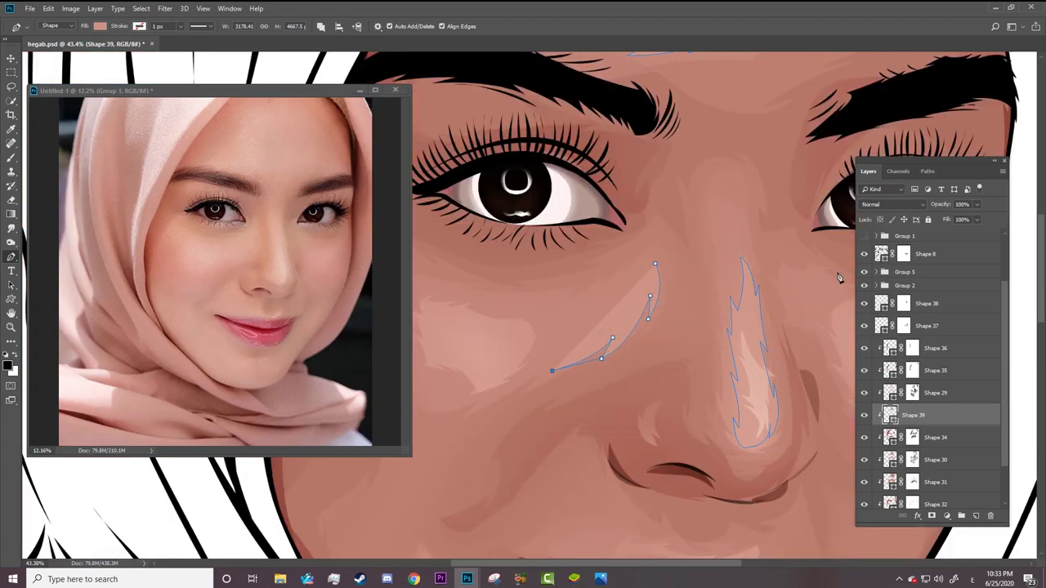
{"action": "scroll", "coordinate": [594, 556], "scroll_direction": "left", "scroll_amount": 5}
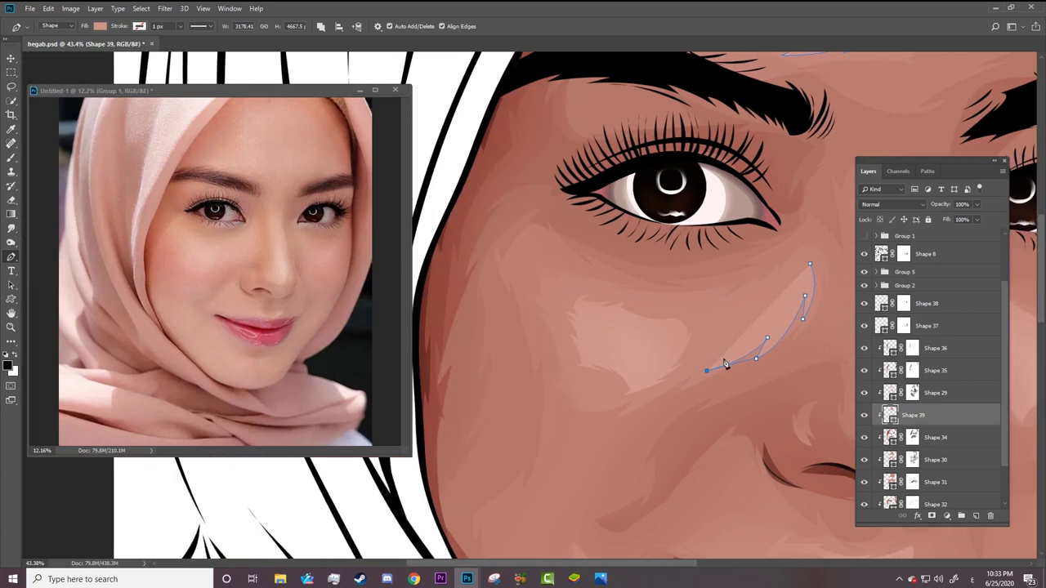
{"action": "left_click_drag", "start_coordinate": [617, 396], "coordinate": [624, 421]}
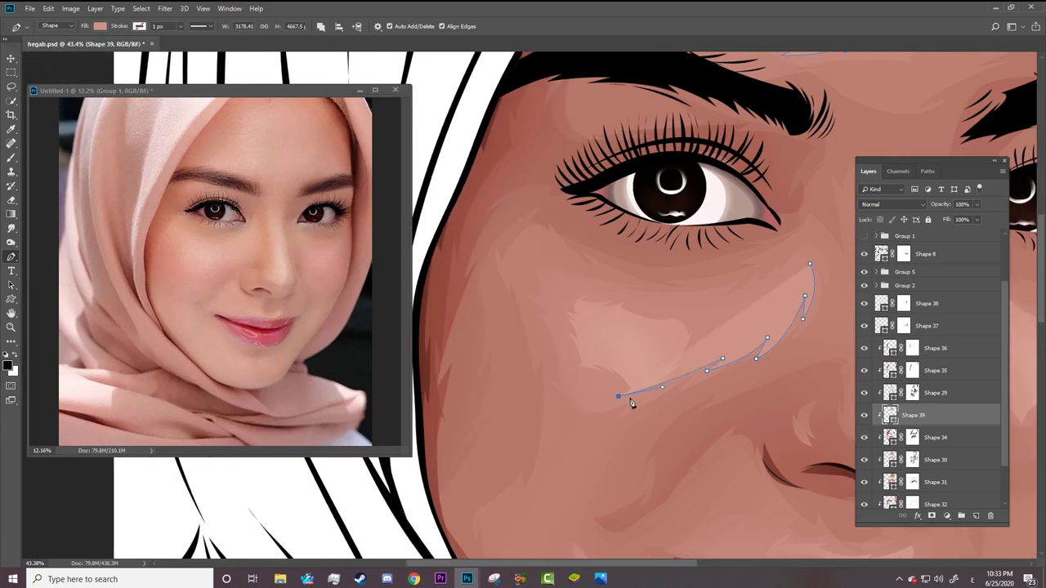
Finish the side and top edges and close the cheek highlight outline.
{"action": "mouse_move", "coordinate": [566, 379]}
{"action": "left_mouse_down"}
{"action": "mouse_move", "coordinate": [580, 388]}
{"action": "mouse_move", "coordinate": [558, 333]}
{"action": "left_mouse_up"}
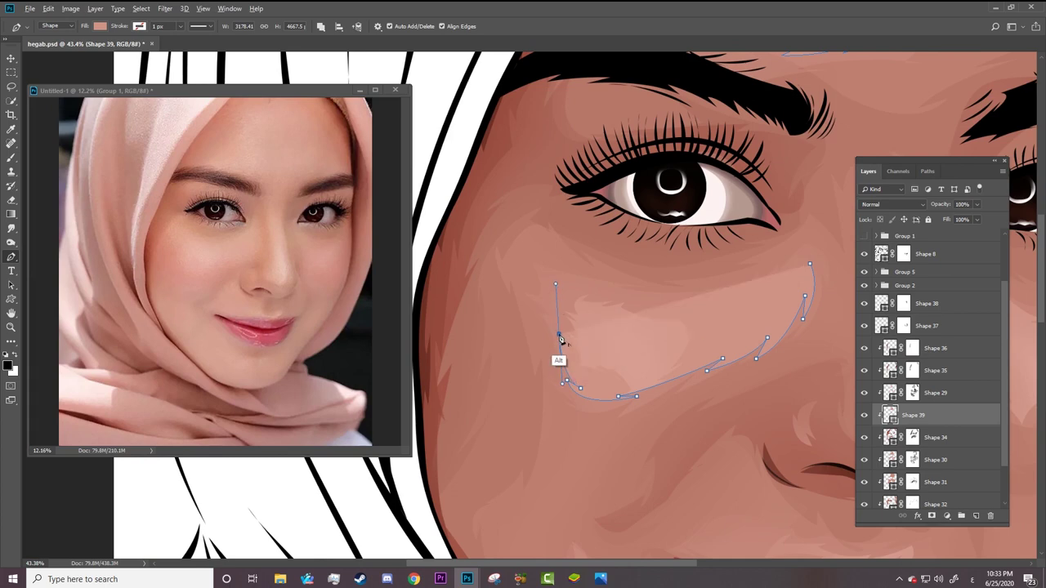
{"action": "left_click_drag", "start_coordinate": [552, 294], "coordinate": [540, 272]}
{"action": "left_click", "coordinate": [552, 294], "text": "alt"}
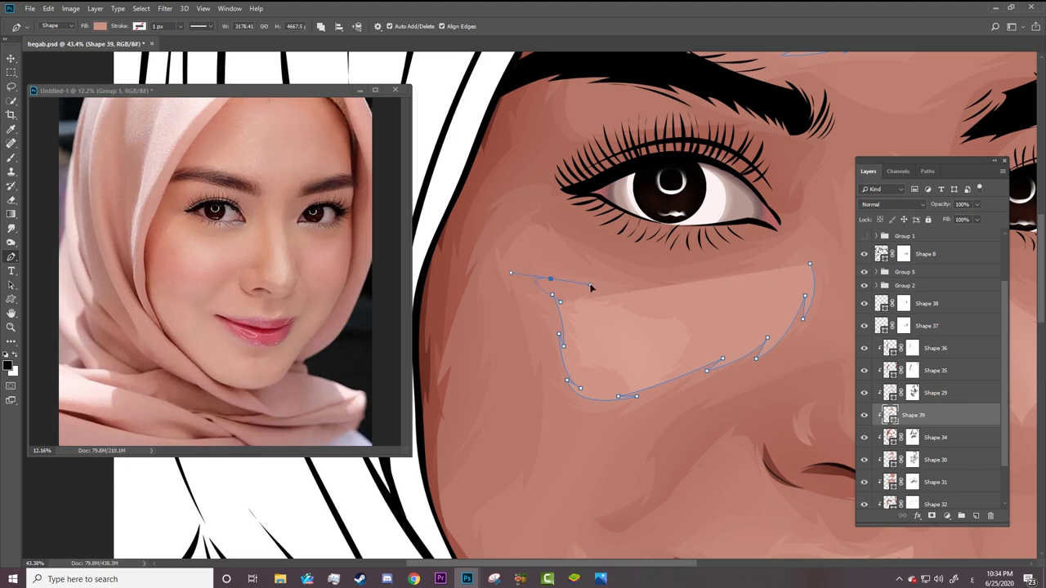
{"action": "left_click_drag", "start_coordinate": [540, 269], "coordinate": [550, 280]}
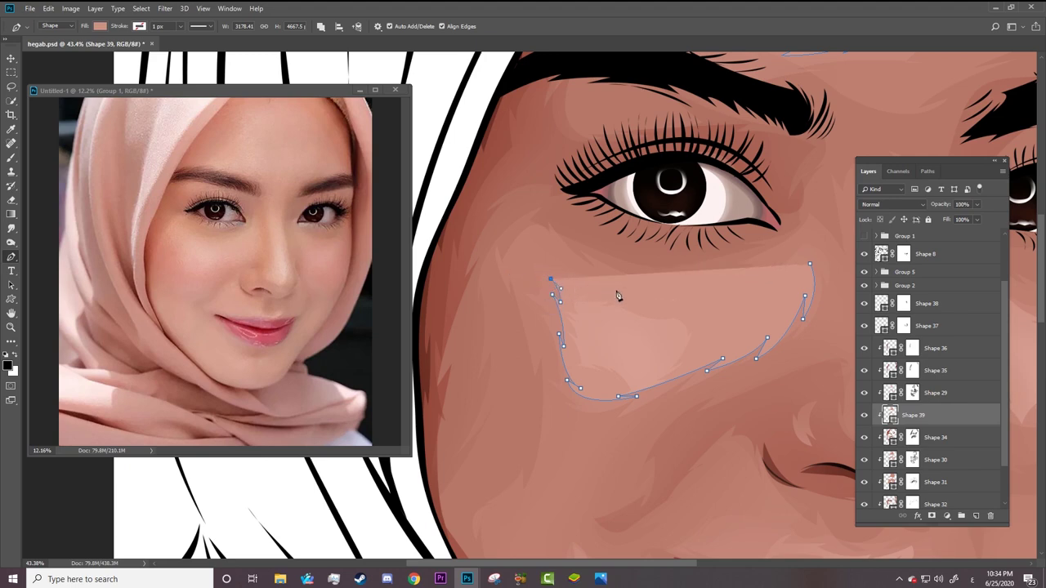
{"action": "left_click_drag", "start_coordinate": [653, 295], "coordinate": [802, 279]}
{"action": "left_click_drag", "start_coordinate": [725, 302], "coordinate": [738, 305]}
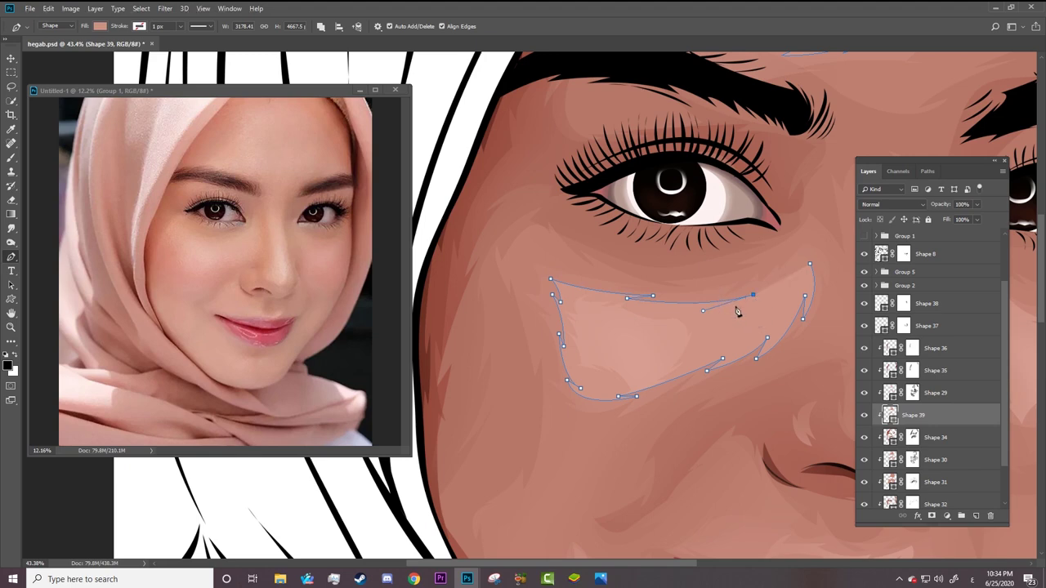
{"action": "left_click_drag", "start_coordinate": [808, 265], "coordinate": [801, 276]}
Switch to the Curvature Pen and zoom out to see the whole face.
{"action": "right_click", "coordinate": [11, 255]}
{"action": "left_click", "coordinate": [57, 276]}
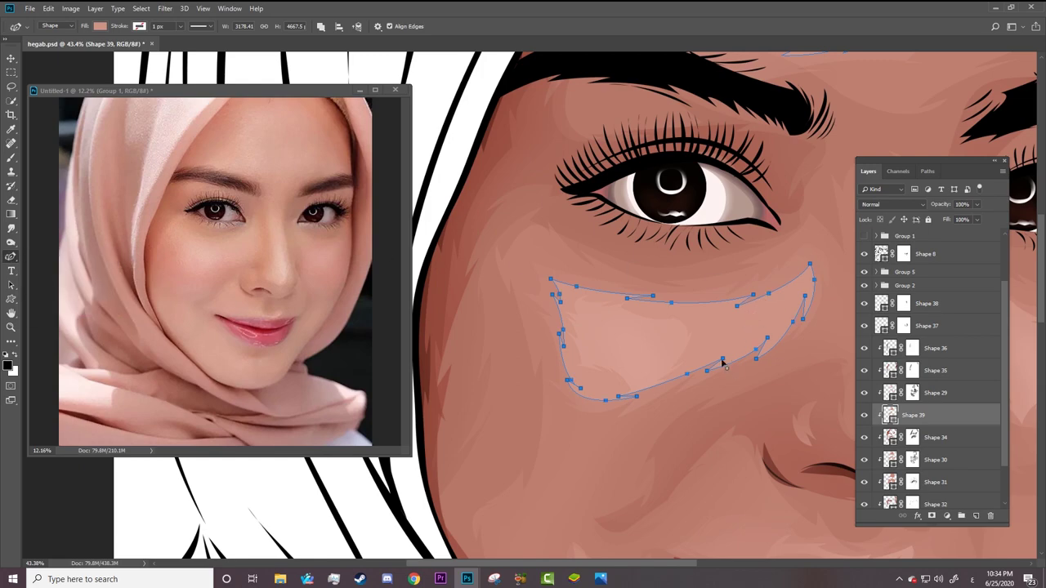
{"action": "key", "text": "z"}
{"action": "mouse_move", "coordinate": [723, 329]}
{"action": "left_mouse_down"}
{"action": "mouse_move", "coordinate": [567, 266]}
{"action": "mouse_move", "coordinate": [621, 263]}
{"action": "left_mouse_up"}
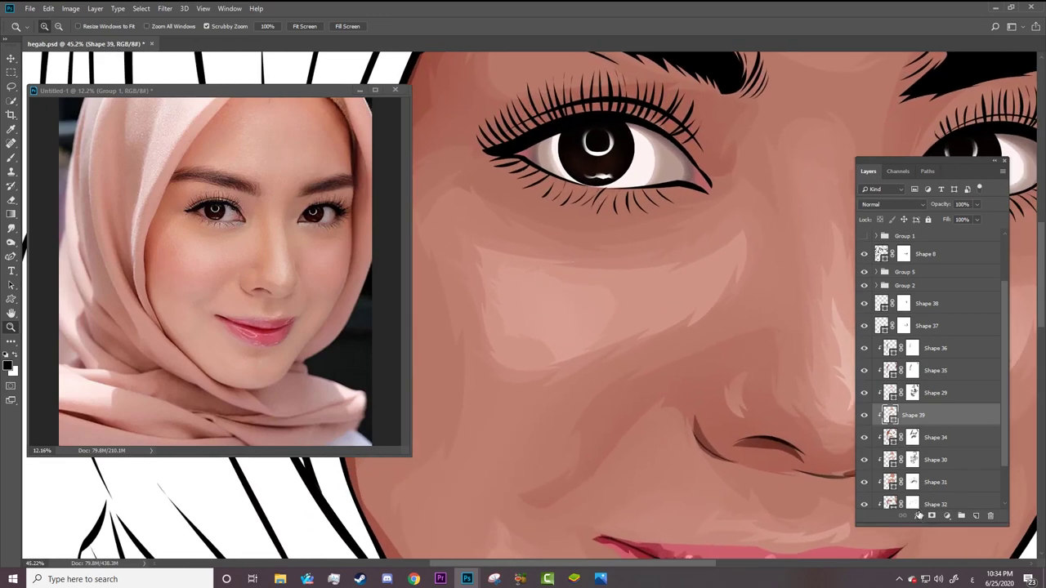
Add a layer mask to the highlight layer and paint on it.
{"action": "left_click", "coordinate": [932, 516]}
{"action": "key", "text": "b"}
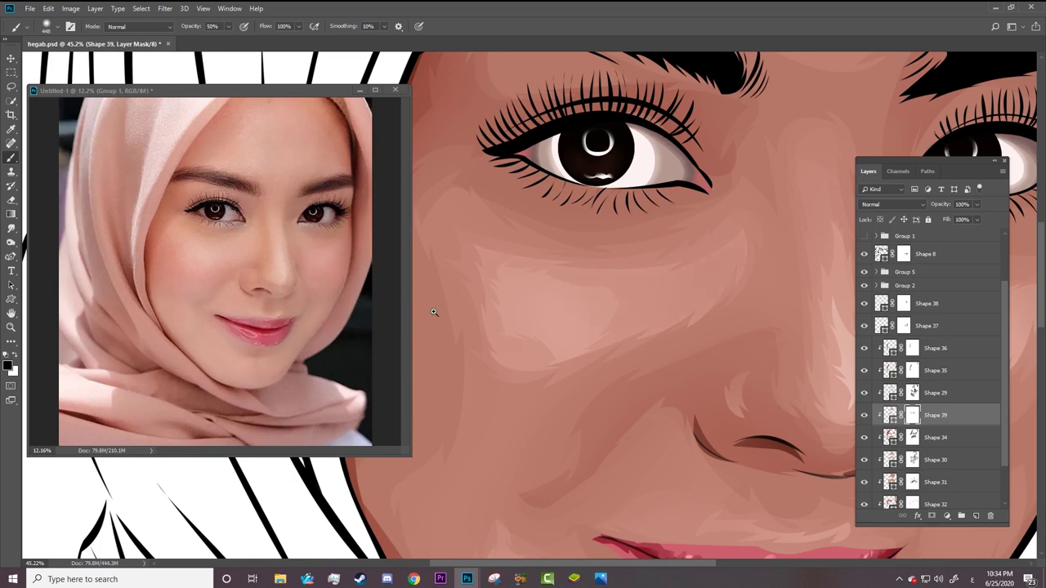
{"action": "scroll", "coordinate": [583, 252], "scroll_direction": "right", "scroll_amount": 5}
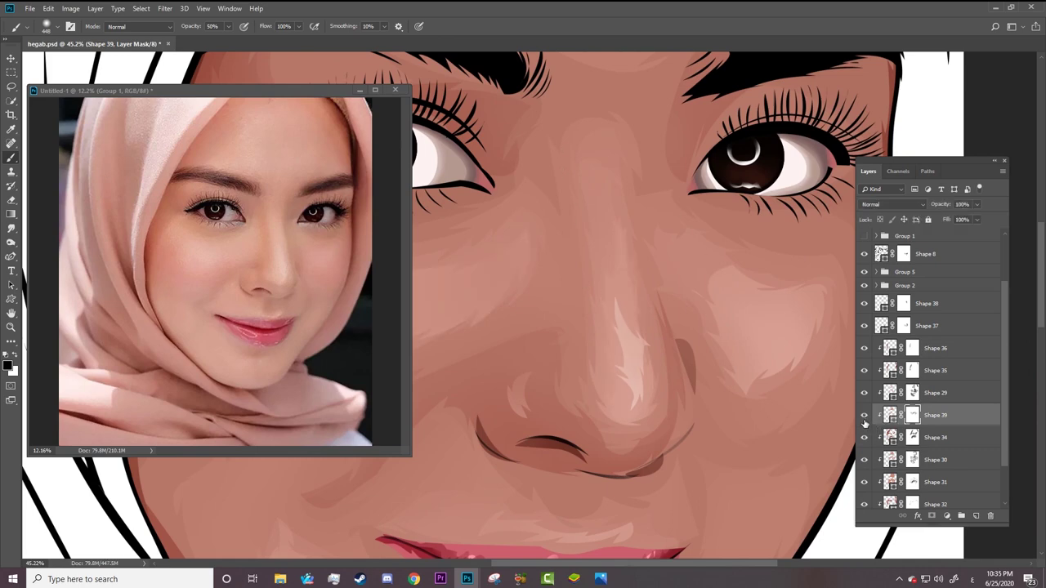
{"action": "key", "text": "z"}
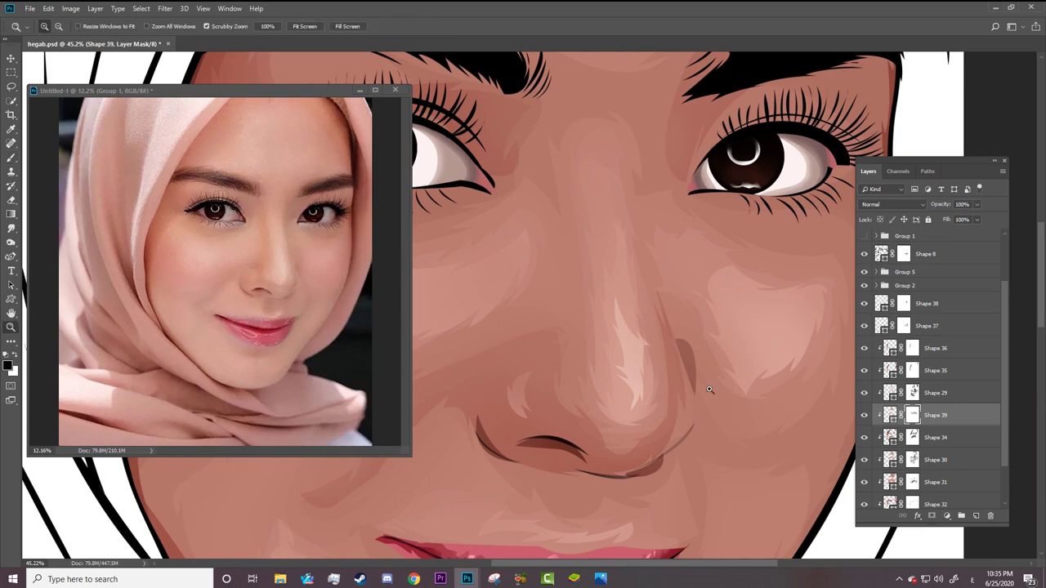
{"action": "scroll", "coordinate": [679, 261], "scroll_direction": "down", "scroll_amount": 5}
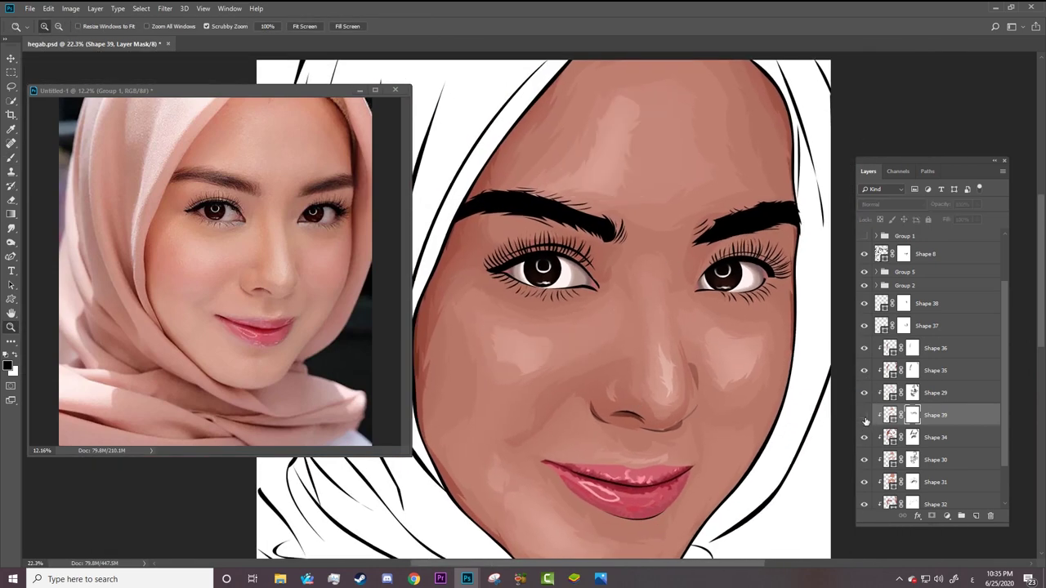
{"action": "key", "text": "b"}
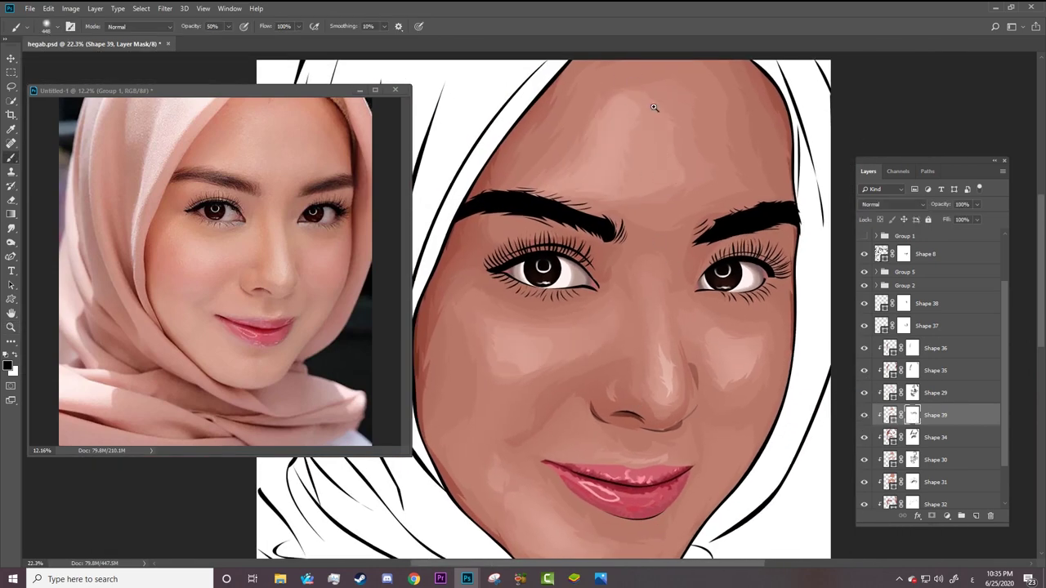
Target the Shape 29 layer mask and paint on it to soften the shading.
{"action": "key", "text": "a"}
{"action": "left_click", "coordinate": [889, 395]}
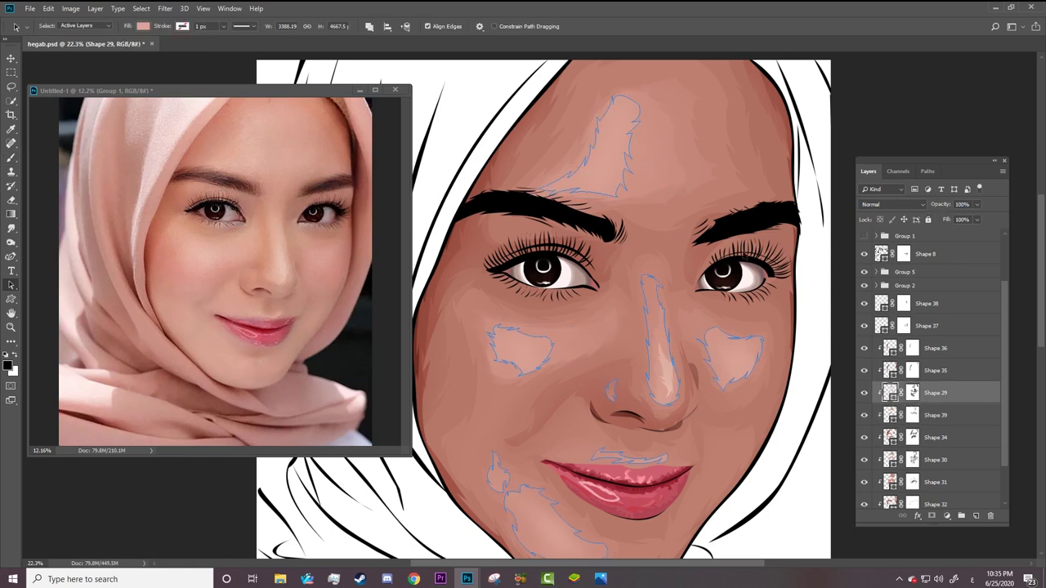
{"action": "left_click", "coordinate": [912, 392]}
{"action": "key", "text": "b"}
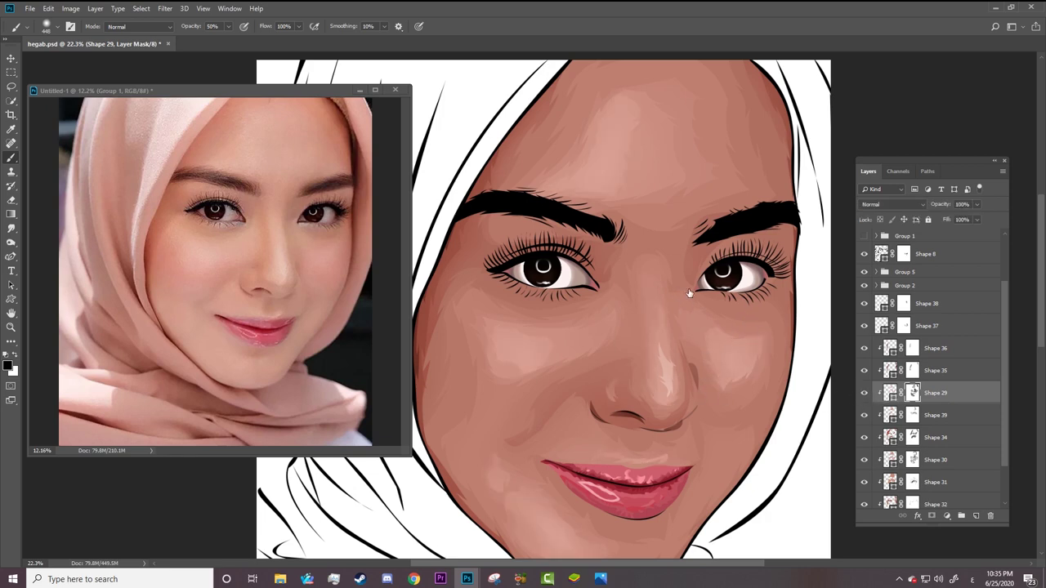
Zoom in close on the left cheek and eye.
{"action": "key", "text": "z"}
{"action": "left_click_drag", "start_coordinate": [476, 376], "coordinate": [425, 384]}
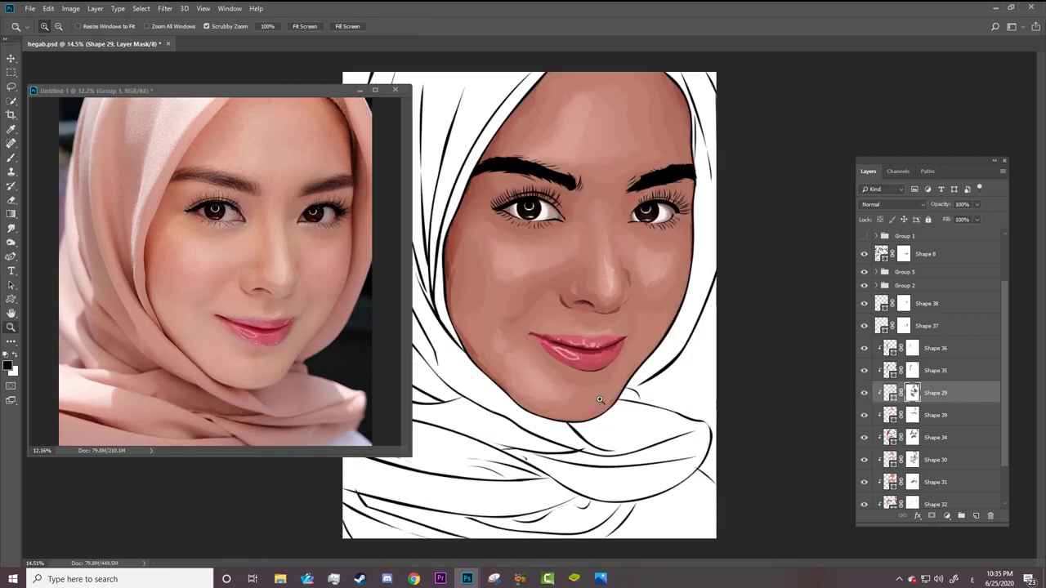
{"action": "mouse_move", "coordinate": [491, 442]}
{"action": "left_mouse_down"}
{"action": "mouse_move", "coordinate": [564, 442]}
{"action": "mouse_move", "coordinate": [541, 467]}
{"action": "mouse_move", "coordinate": [514, 474]}
{"action": "left_mouse_up"}
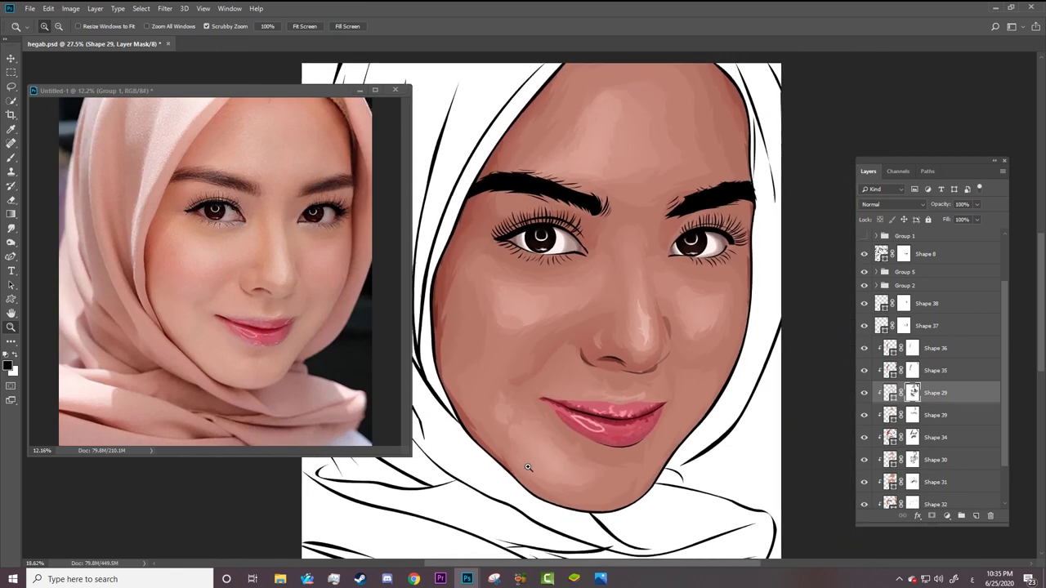
{"action": "left_click_drag", "start_coordinate": [443, 324], "coordinate": [492, 326]}
Refill Shape 31 with a slightly redder skin tone sampled from the reference photo.
{"action": "key", "text": "a"}
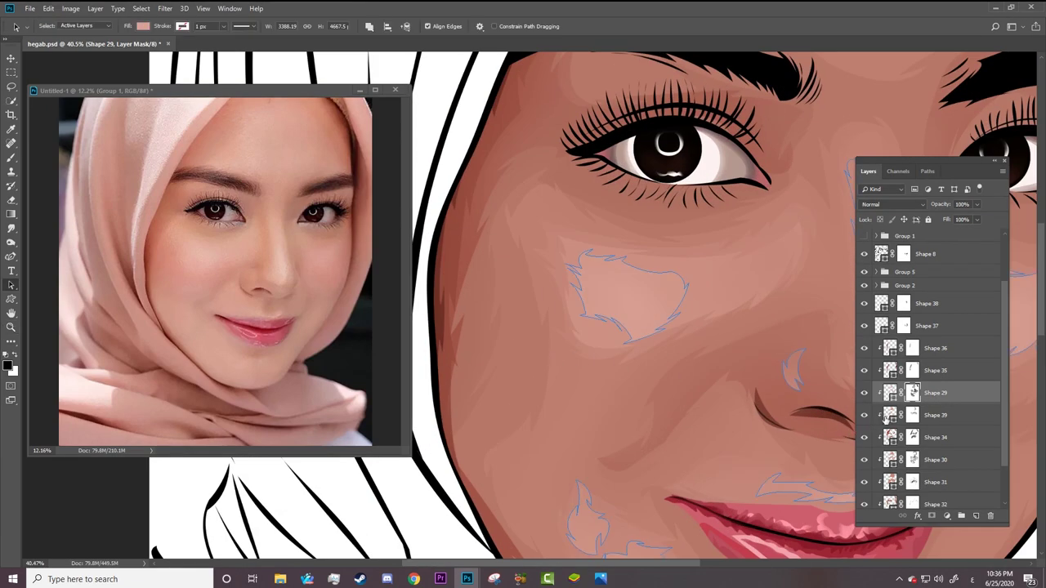
{"action": "left_click", "coordinate": [886, 415]}
{"action": "left_click", "coordinate": [888, 437]}
{"action": "left_click", "coordinate": [888, 459]}
{"action": "left_click", "coordinate": [888, 482]}
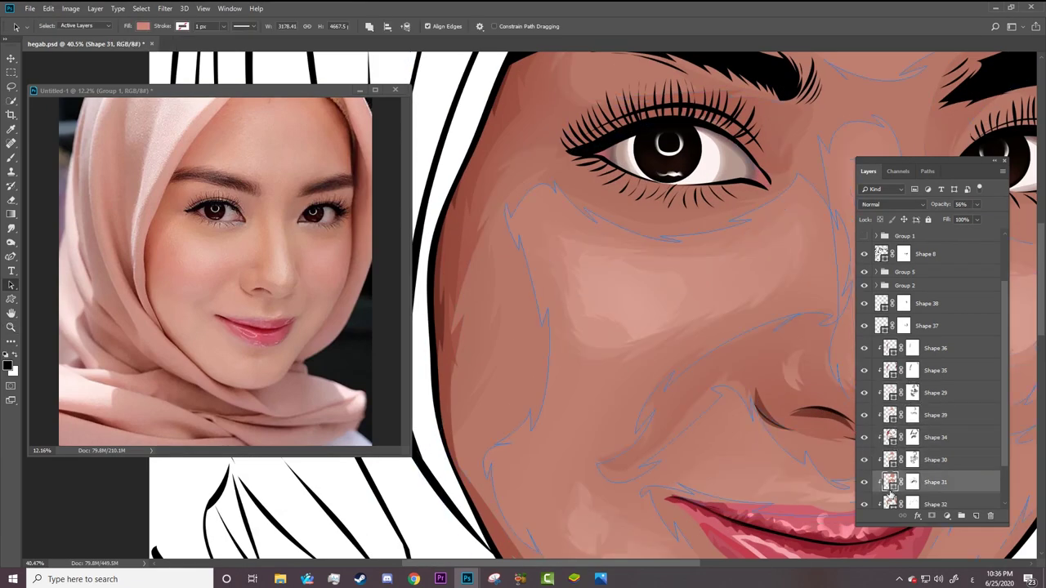
{"action": "left_click", "coordinate": [143, 26]}
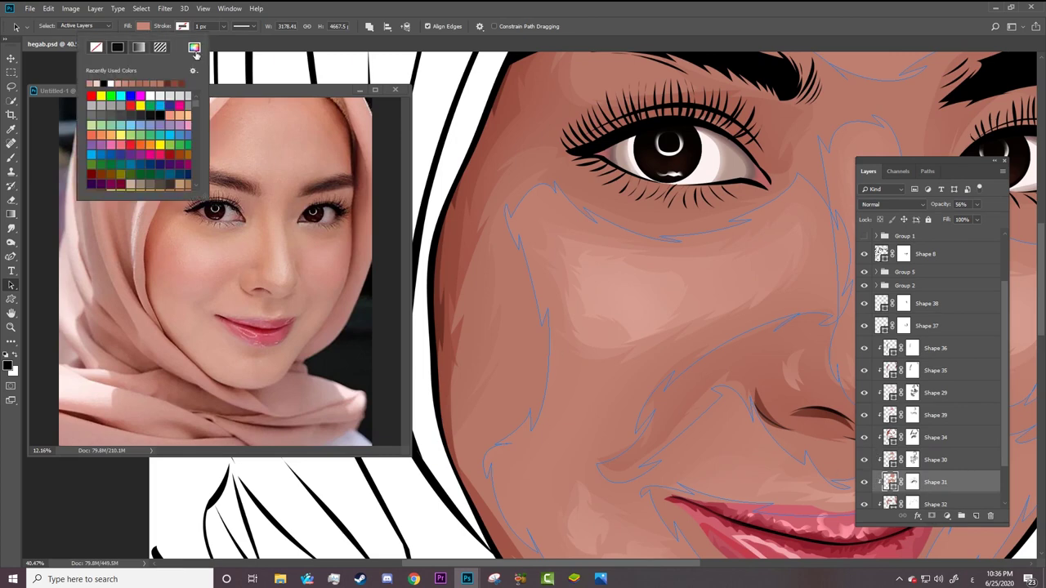
{"action": "left_click", "coordinate": [194, 46]}
{"action": "left_click", "coordinate": [166, 267]}
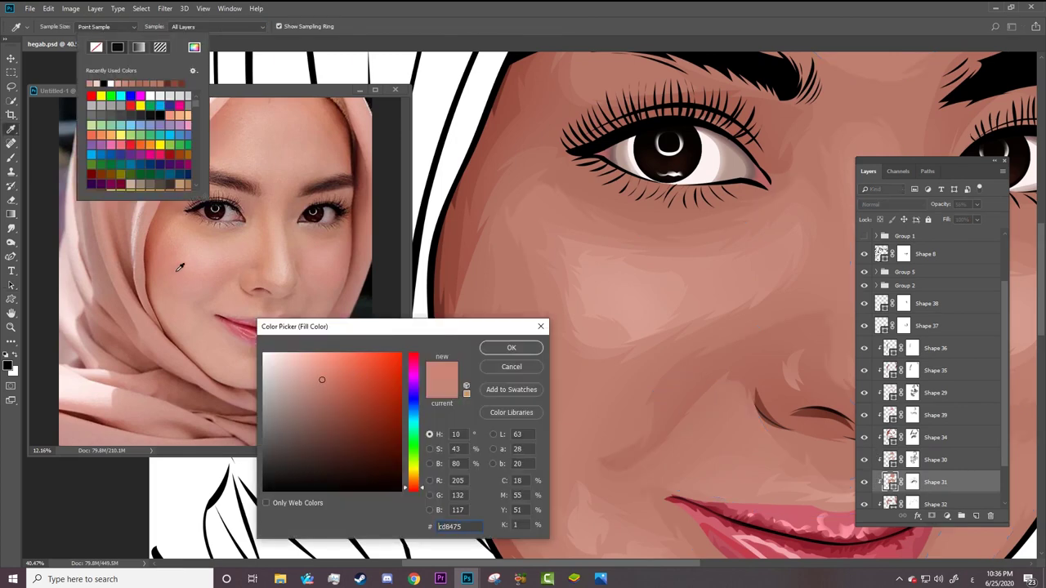
{"action": "left_click", "coordinate": [195, 291]}
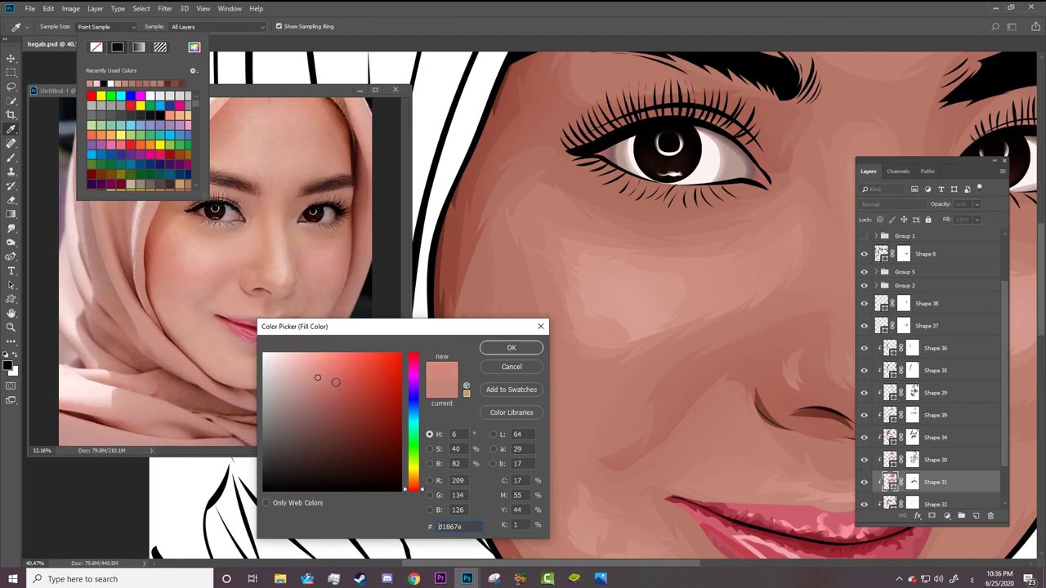
{"action": "left_click", "coordinate": [323, 375]}
{"action": "left_click", "coordinate": [512, 347]}
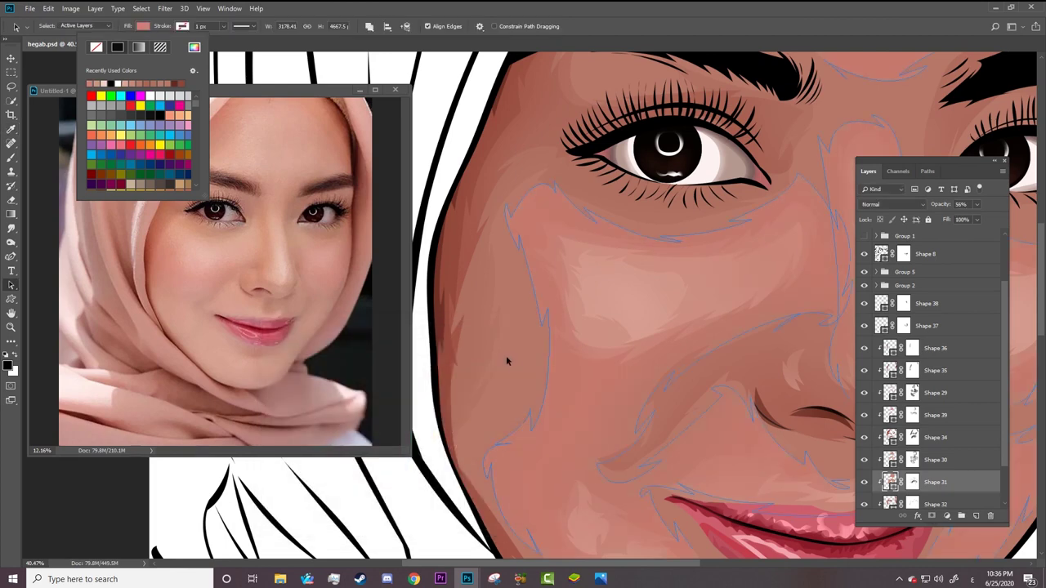
{"action": "left_click", "coordinate": [570, 436]}
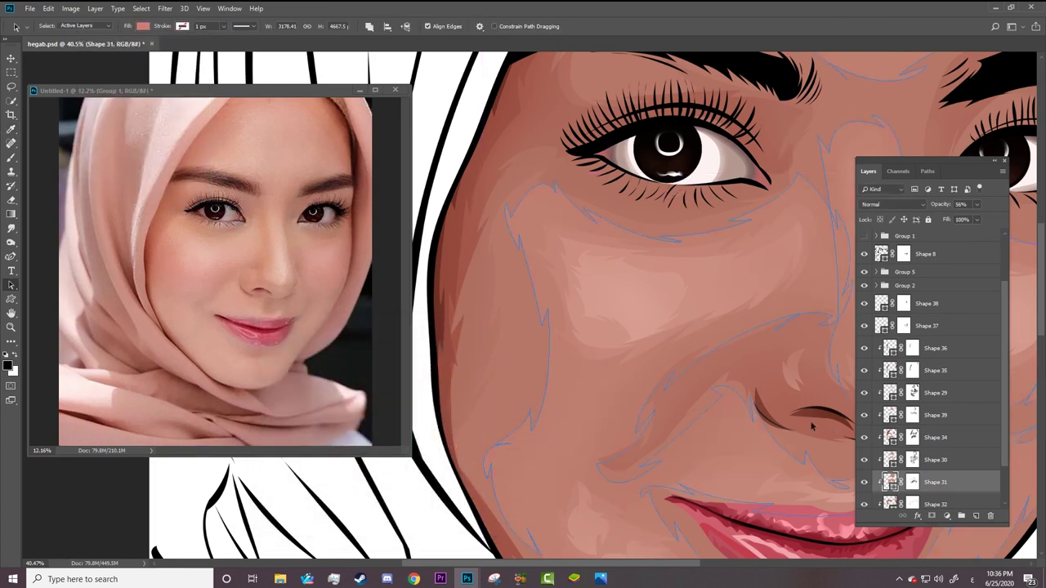
Select Shape 32, zoom into the photo's cheek and show its posterized Layer 0 copy.
{"action": "left_click_drag", "start_coordinate": [1006, 453], "coordinate": [1004, 481]}
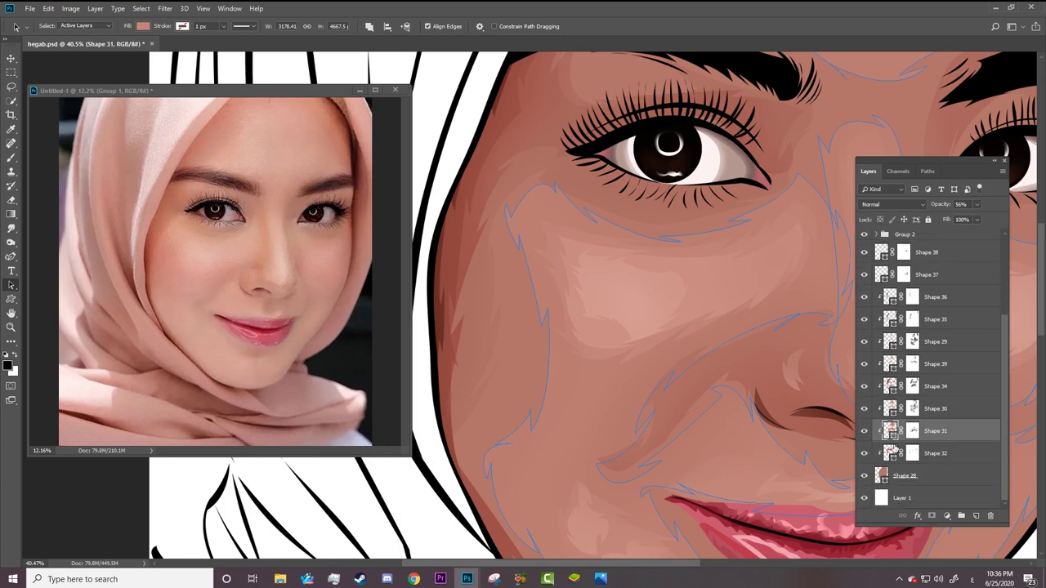
{"action": "left_click", "coordinate": [892, 449]}
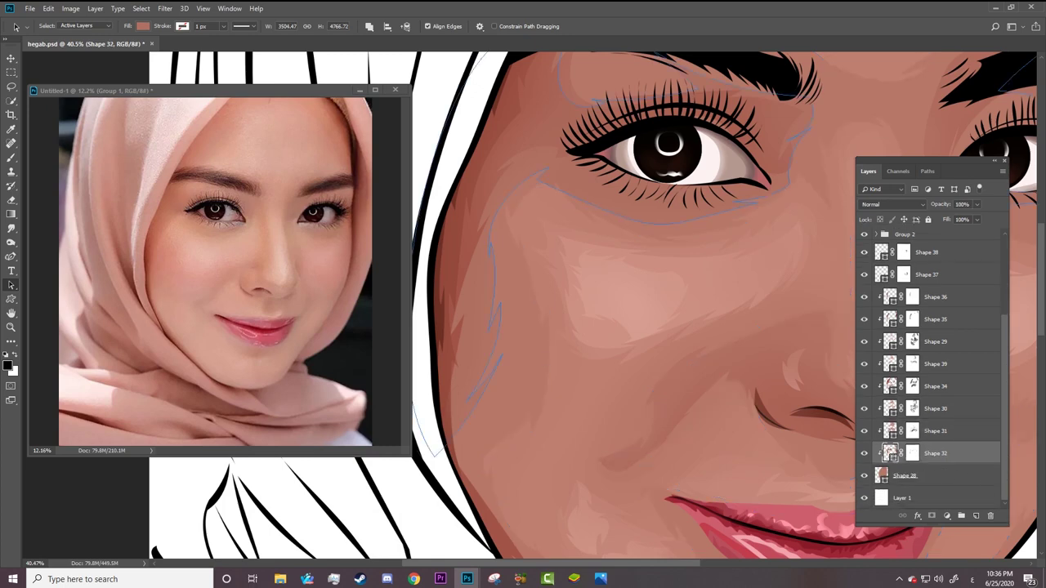
{"action": "key", "text": "z"}
{"action": "left_click_drag", "start_coordinate": [210, 275], "coordinate": [282, 307]}
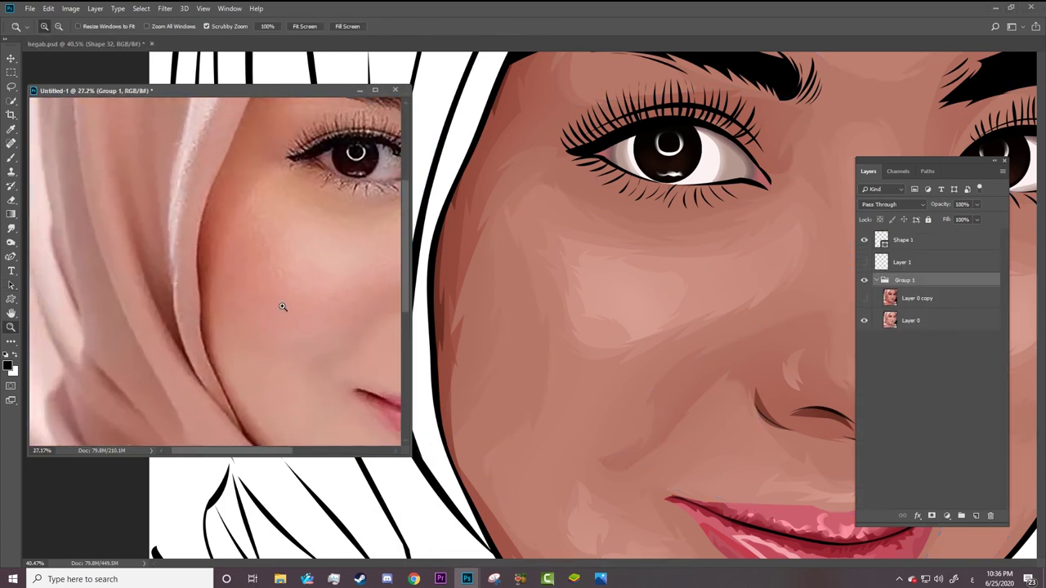
{"action": "left_click", "coordinate": [865, 298]}
{"action": "left_click_drag", "start_coordinate": [270, 313], "coordinate": [237, 313]}
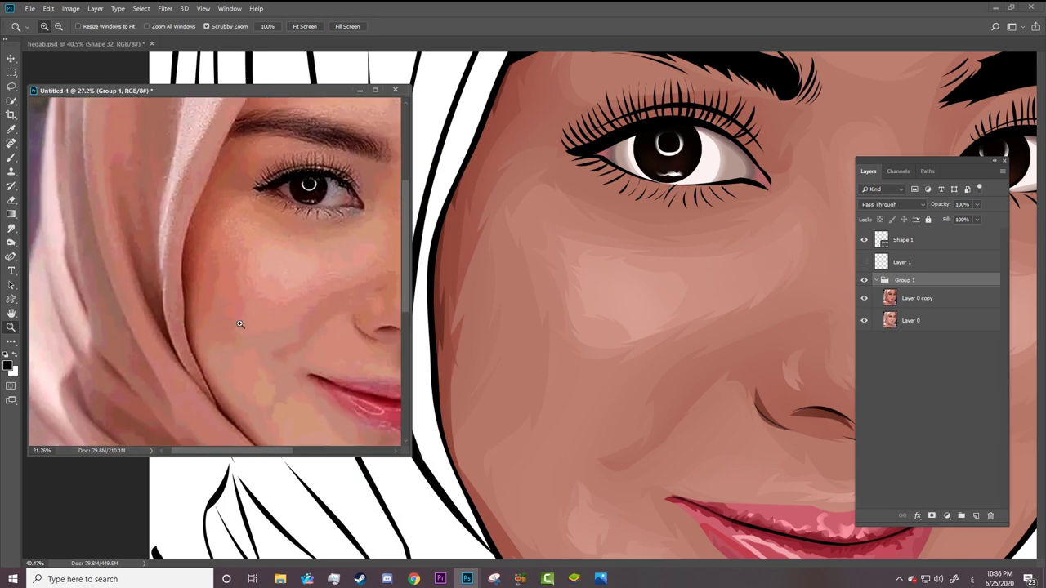
Return to the portrait document and select the Shape 28 layer.
{"action": "key", "text": "ctrl+Tab"}
{"action": "scroll", "coordinate": [998, 405], "scroll_direction": "down", "scroll_amount": 2}
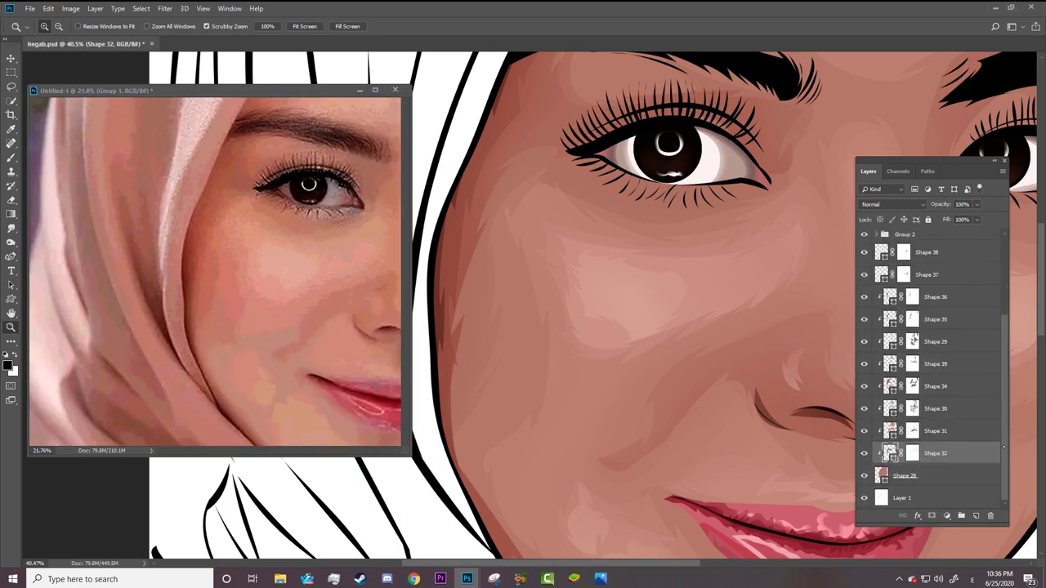
{"action": "left_click", "coordinate": [918, 472]}
{"action": "left_click", "coordinate": [1004, 245]}
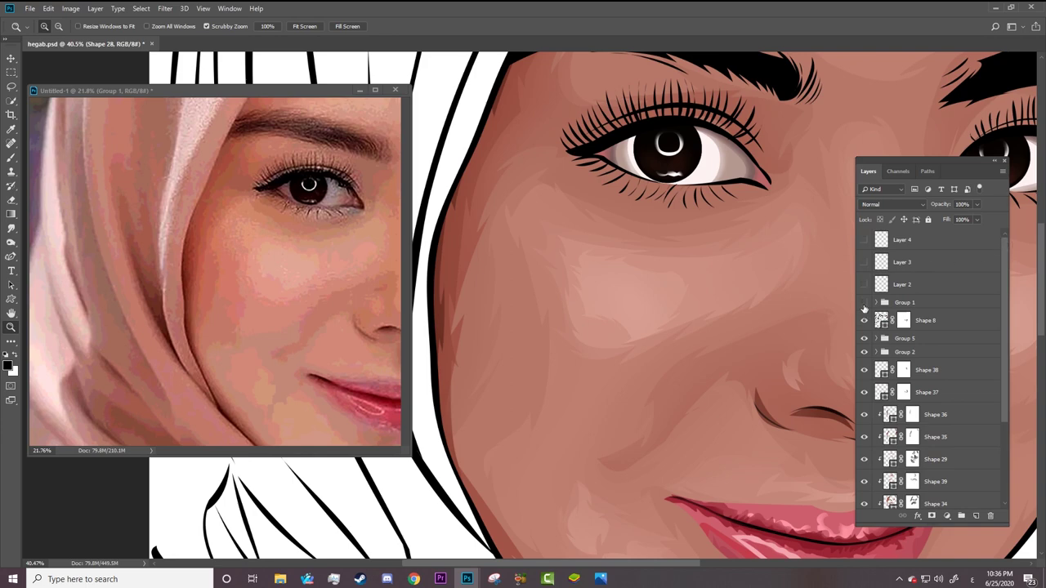
Show Group 1 and use the Pen tool to trace the shadow outline from the left eye down the cheek to the jaw.
{"action": "left_click", "coordinate": [864, 303]}
{"action": "left_click", "coordinate": [10, 257]}
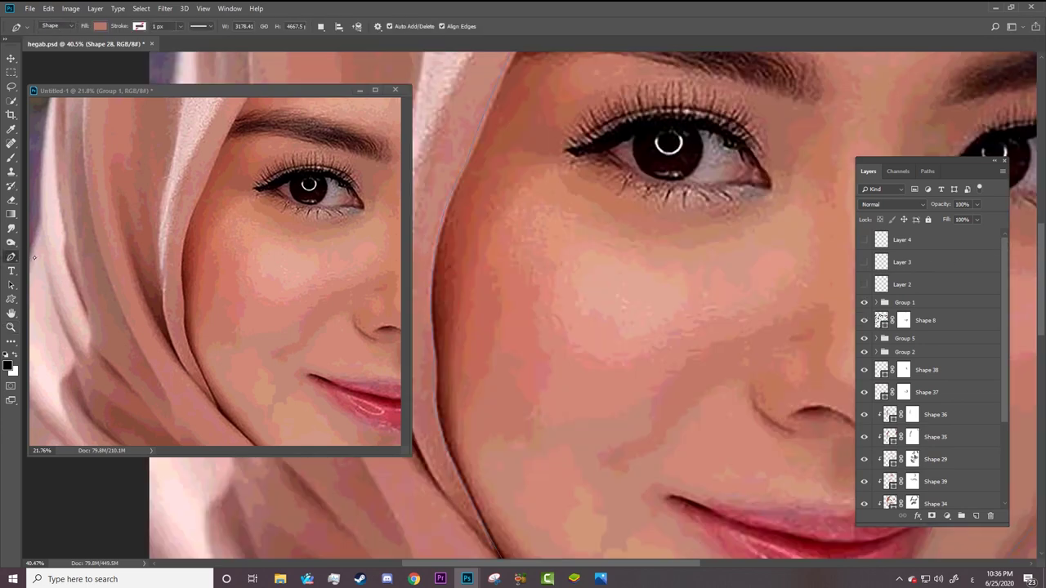
{"action": "left_click", "coordinate": [533, 163]}
{"action": "left_click_drag", "start_coordinate": [504, 209], "coordinate": [501, 240]}
{"action": "left_click", "coordinate": [519, 267]}
{"action": "left_click_drag", "start_coordinate": [534, 285], "coordinate": [557, 301]}
{"action": "left_click", "coordinate": [534, 285], "text": "alt"}
{"action": "left_click_drag", "start_coordinate": [534, 313], "coordinate": [529, 353]}
{"action": "left_click", "coordinate": [535, 315], "text": "alt"}
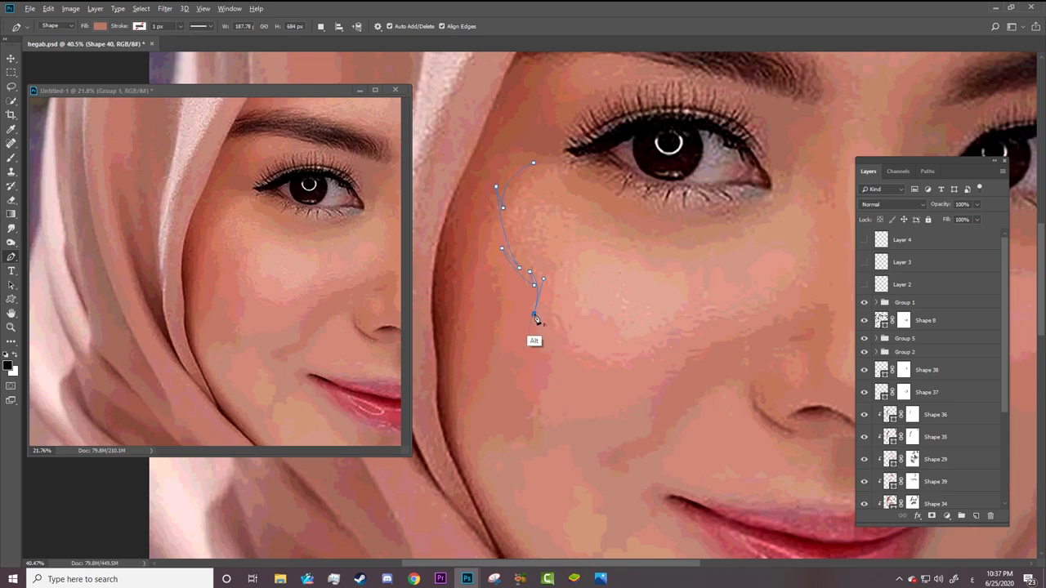
{"action": "mouse_move", "coordinate": [545, 355]}
{"action": "left_mouse_down"}
{"action": "mouse_move", "coordinate": [571, 378]}
{"action": "mouse_move", "coordinate": [546, 376]}
{"action": "left_mouse_up"}
{"action": "left_click", "coordinate": [545, 357], "text": "alt"}
{"action": "mouse_move", "coordinate": [530, 419]}
{"action": "left_mouse_down"}
{"action": "mouse_move", "coordinate": [530, 450]}
{"action": "mouse_move", "coordinate": [462, 439]}
{"action": "left_mouse_up"}
{"action": "left_click", "coordinate": [530, 436], "text": "alt"}
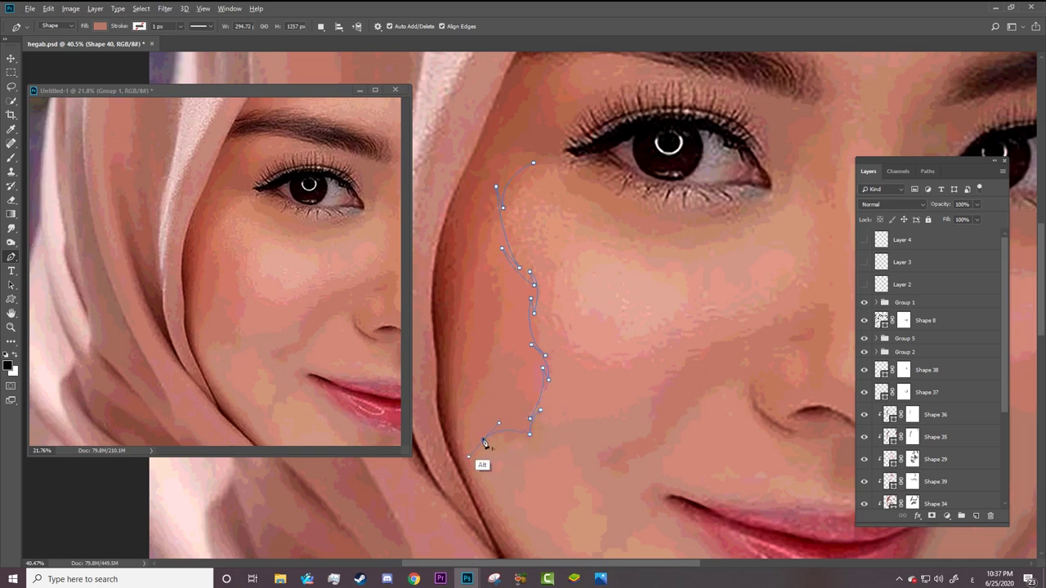
Continue the shadow outline along the jawline, under the chin and back up on the right.
{"action": "left_click", "coordinate": [477, 468]}
{"action": "left_click_drag", "start_coordinate": [513, 527], "coordinate": [532, 547]}
{"action": "scroll", "coordinate": [532, 547], "scroll_direction": "down", "scroll_amount": 5}
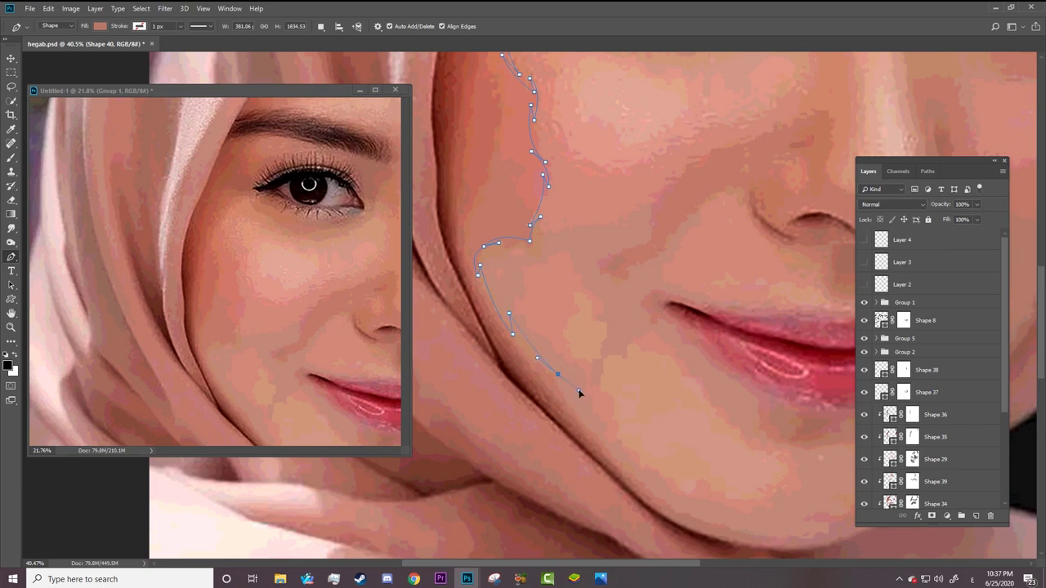
{"action": "left_click_drag", "start_coordinate": [557, 374], "coordinate": [563, 388]}
{"action": "left_click", "coordinate": [598, 432], "text": "alt"}
{"action": "left_click_drag", "start_coordinate": [646, 479], "coordinate": [665, 497]}
{"action": "left_click", "coordinate": [645, 479], "text": "alt"}
{"action": "mouse_move", "coordinate": [719, 517]}
{"action": "left_mouse_down"}
{"action": "mouse_move", "coordinate": [843, 527]}
{"action": "mouse_move", "coordinate": [627, 535]}
{"action": "left_mouse_up"}
{"action": "left_click", "coordinate": [719, 516], "text": "alt"}
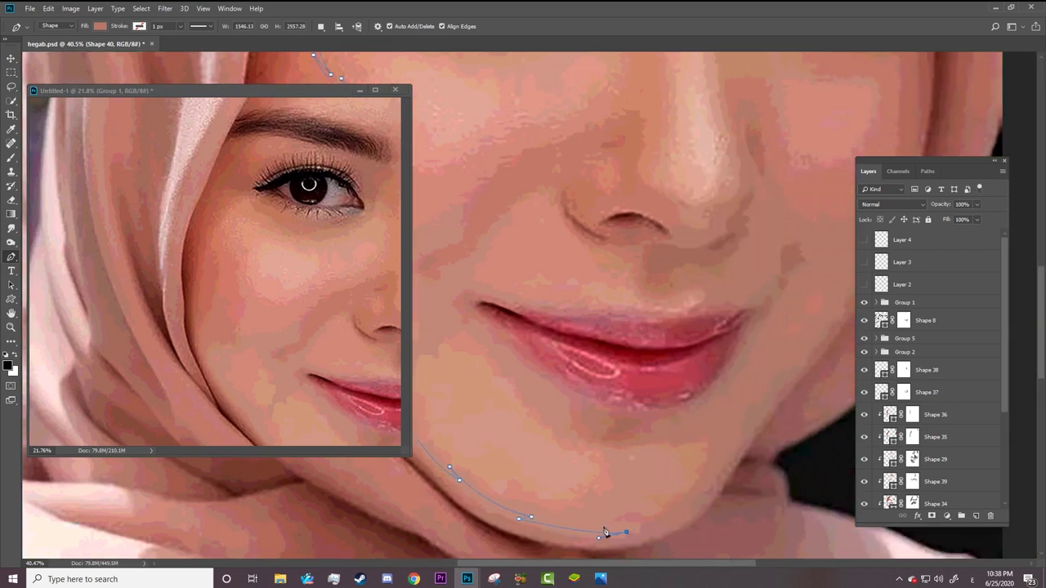
{"action": "left_click_drag", "start_coordinate": [688, 490], "coordinate": [680, 503]}
{"action": "left_click", "coordinate": [717, 450]}
{"action": "left_click_drag", "start_coordinate": [718, 449], "coordinate": [711, 467]}
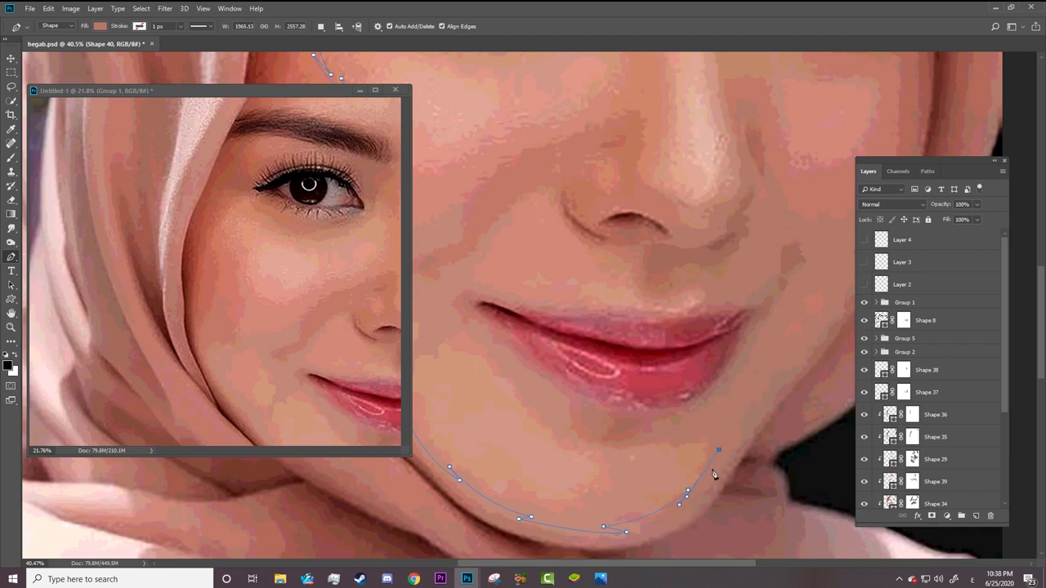
{"action": "left_click", "coordinate": [778, 457]}
Route the outline up by the hijab edge and eyebrow, close Shape 40, and hide Group 1.
{"action": "scroll", "coordinate": [502, 408], "scroll_direction": "left", "scroll_amount": 5}
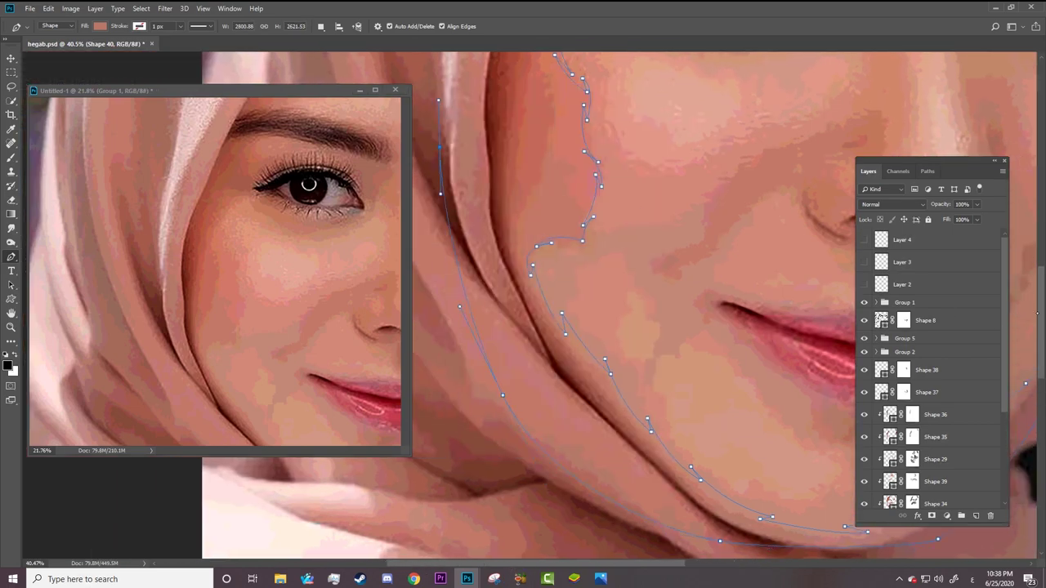
{"action": "scroll", "coordinate": [540, 237], "scroll_direction": "up", "scroll_amount": 4}
{"action": "scroll", "coordinate": [540, 237], "scroll_direction": "up", "scroll_amount": 1}
{"action": "left_click_drag", "start_coordinate": [544, 145], "coordinate": [570, 134]}
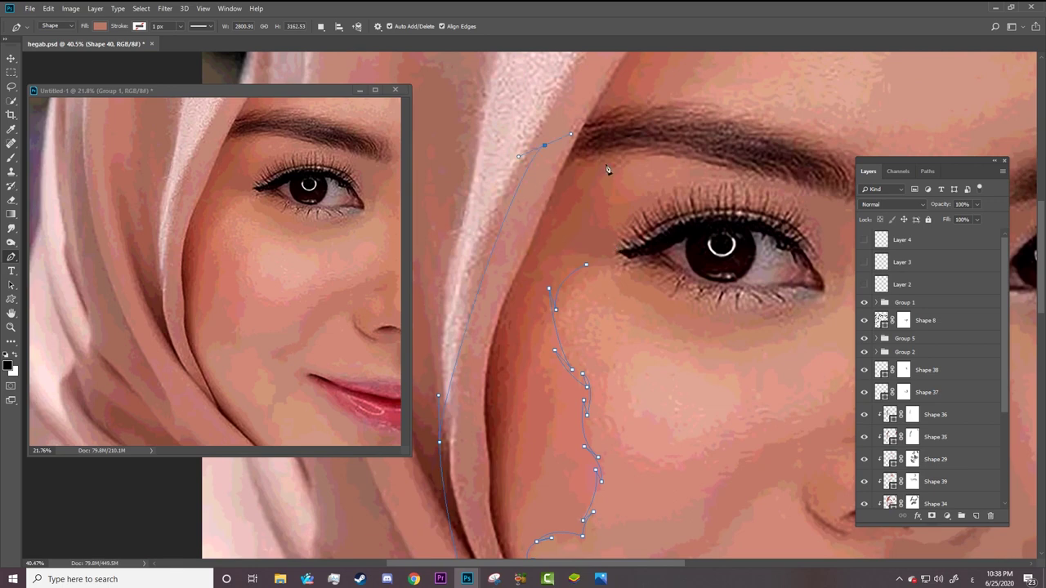
{"action": "left_click", "coordinate": [863, 303]}
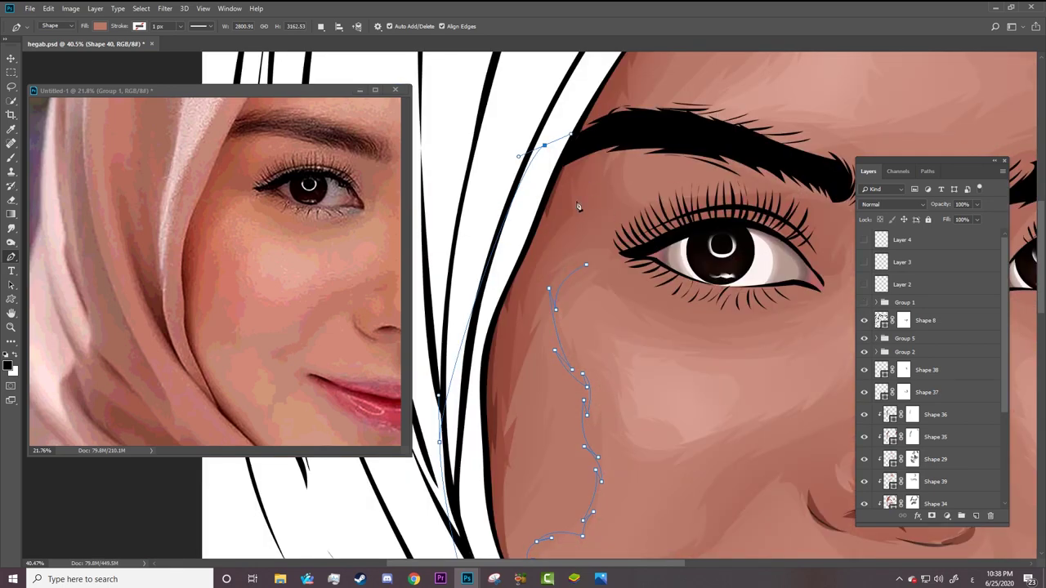
{"action": "left_click_drag", "start_coordinate": [597, 168], "coordinate": [587, 310]}
{"action": "left_click_drag", "start_coordinate": [544, 146], "coordinate": [544, 82]}
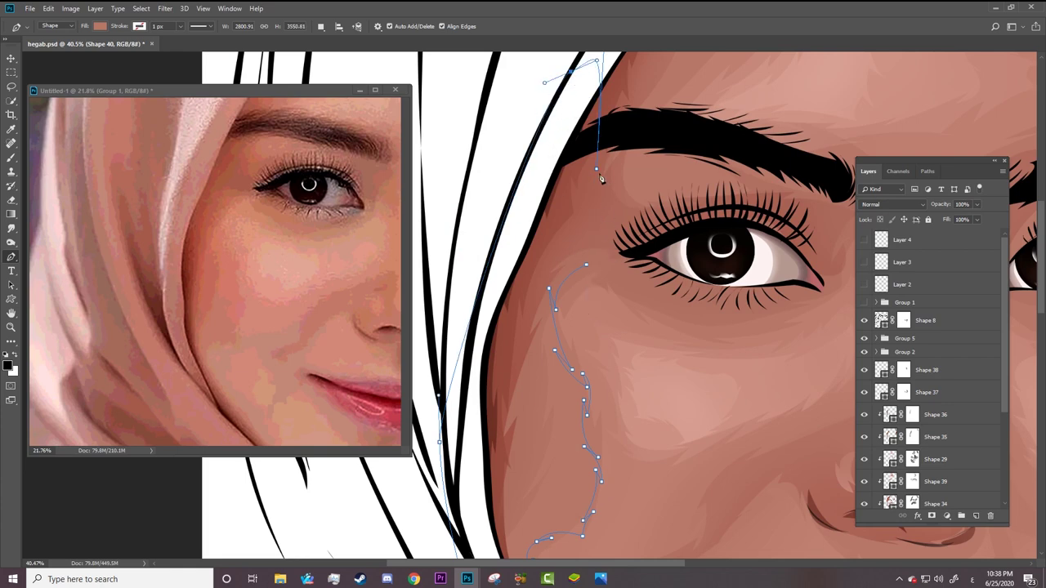
{"action": "key", "text": "ctrl+z"}
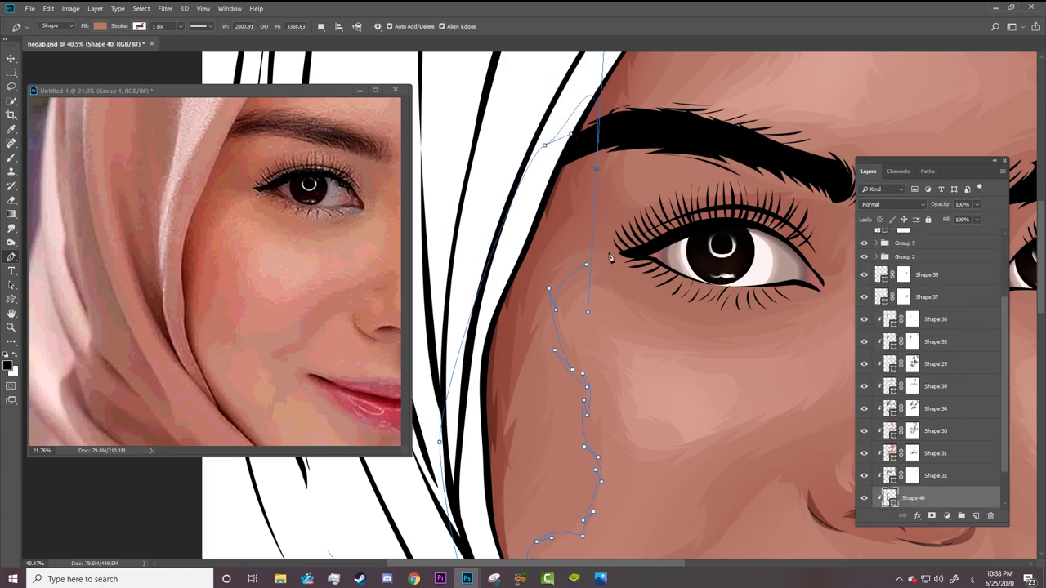
{"action": "key", "text": "alt+z"}
{"action": "key", "text": "alt+z"}
{"action": "left_click", "coordinate": [586, 265]}
{"action": "left_click_drag", "start_coordinate": [1003, 308], "coordinate": [1006, 349]}
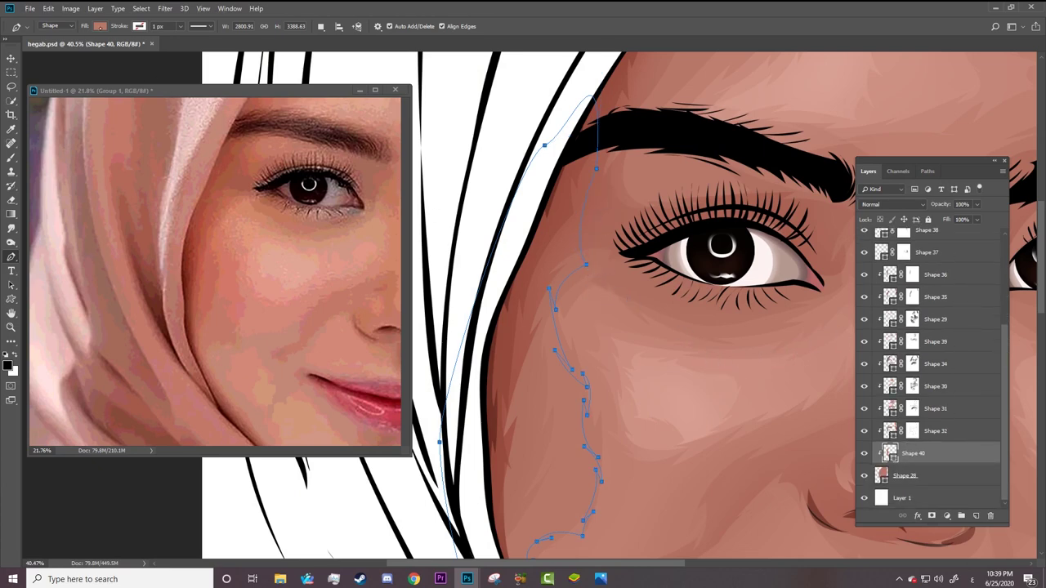
Give the new shadow shape a deeper reddish skin-tone fill.
{"action": "left_click", "coordinate": [100, 26]}
{"action": "left_click", "coordinate": [151, 46]}
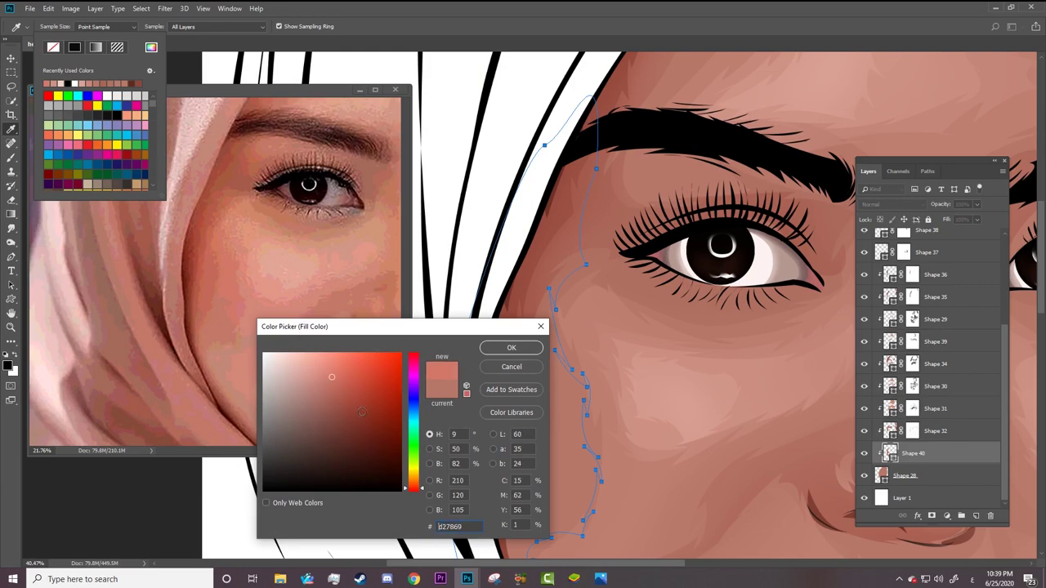
{"action": "left_click", "coordinate": [341, 386]}
{"action": "key", "text": "Return"}
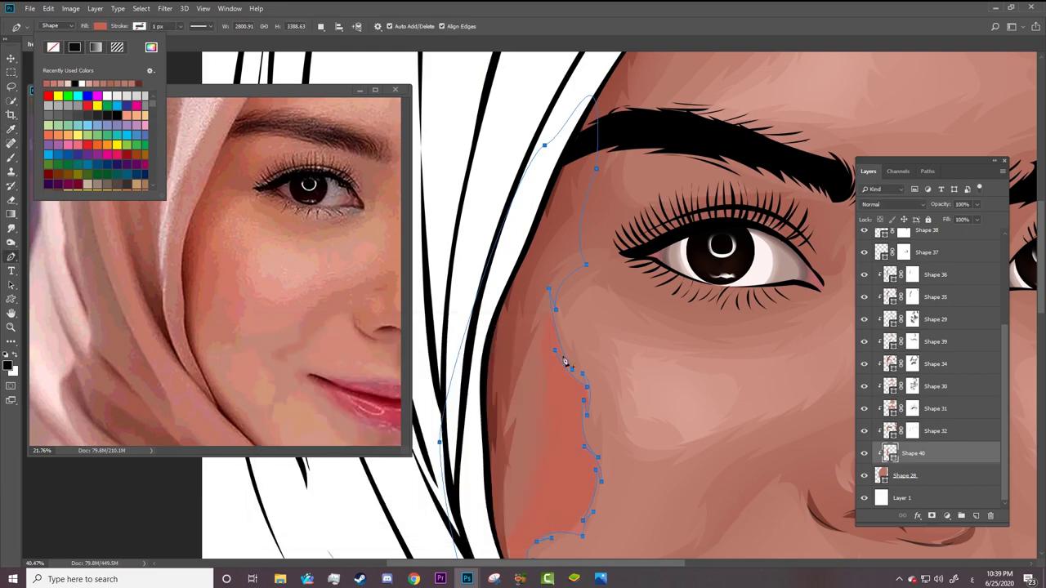
Select Shape 32's mask, swap the brush colours, then target the Shape 32 layer itself.
{"action": "key", "text": "z"}
{"action": "scroll", "coordinate": [531, 469], "scroll_direction": "down", "scroll_amount": 3}
{"action": "scroll", "coordinate": [531, 468], "scroll_direction": "up", "scroll_amount": 2}
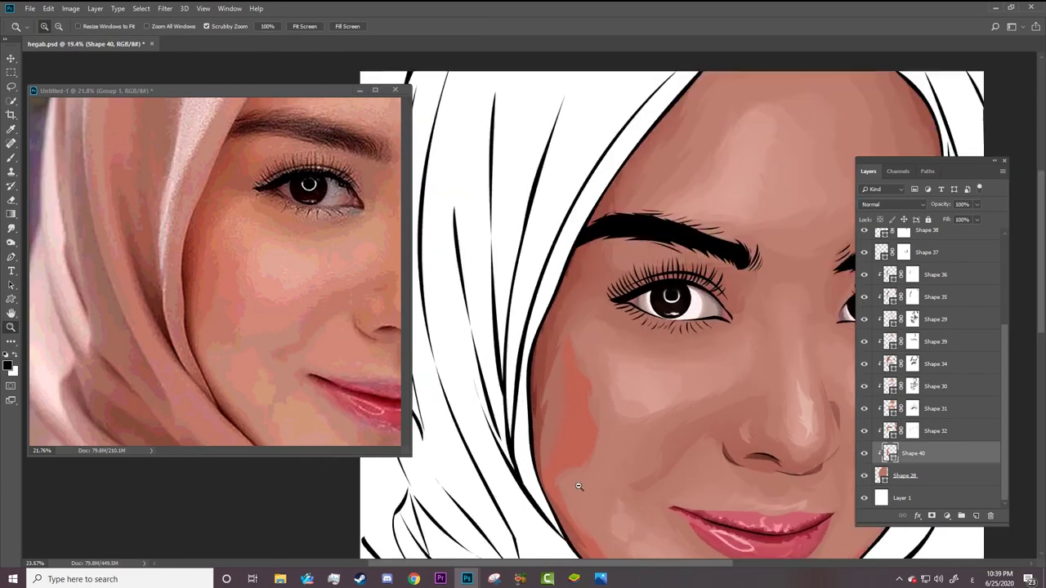
{"action": "scroll", "coordinate": [781, 392], "scroll_direction": "up", "scroll_amount": 2}
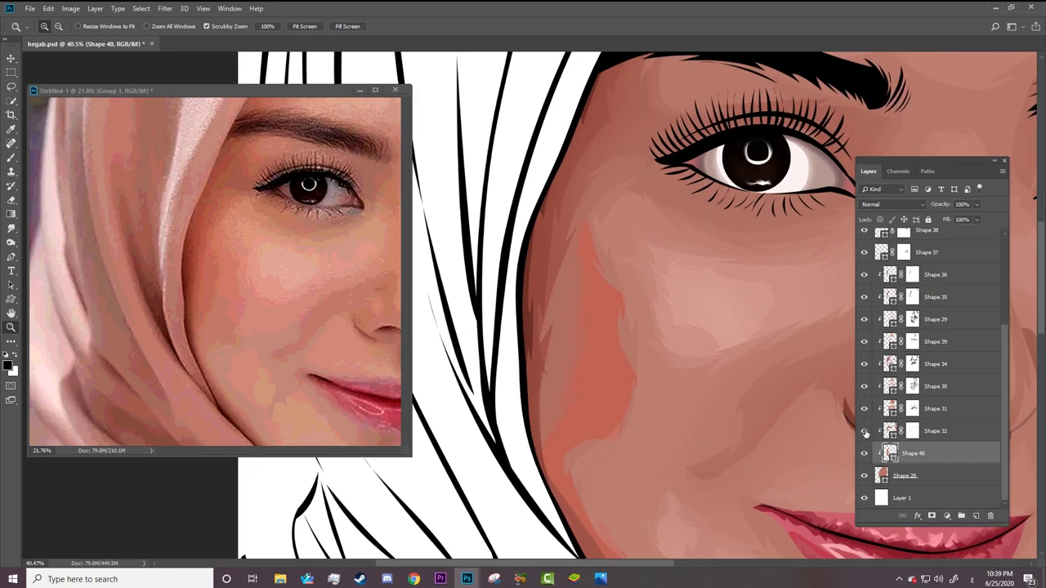
{"action": "left_click", "coordinate": [912, 432]}
{"action": "key", "text": "b"}
{"action": "key", "text": "x"}
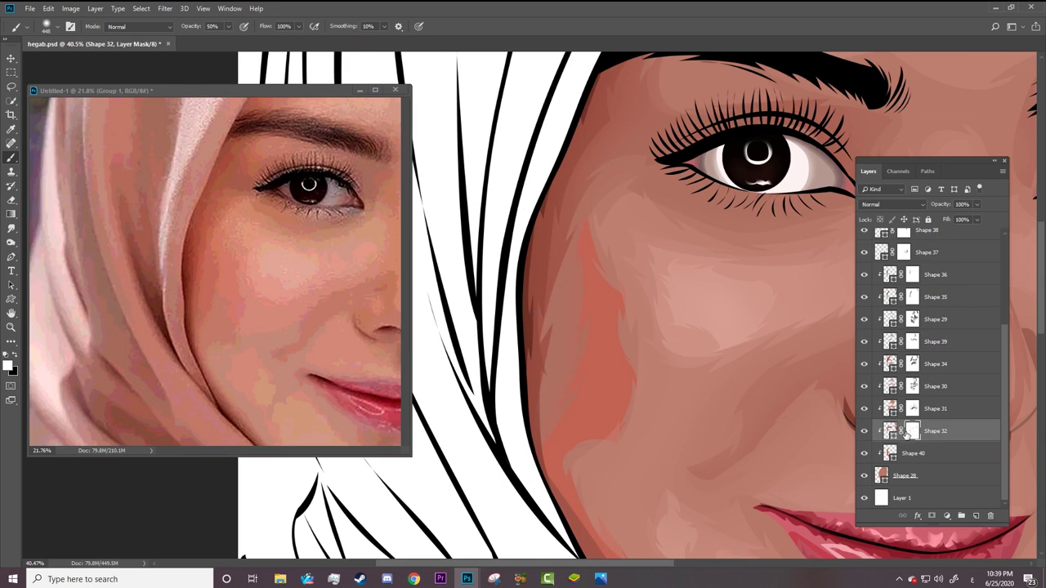
{"action": "left_click", "coordinate": [890, 430]}
Close Brush Settings and bring up Shape 32's Fill Color Picker with Path Selection active.
{"action": "key", "text": "F5"}
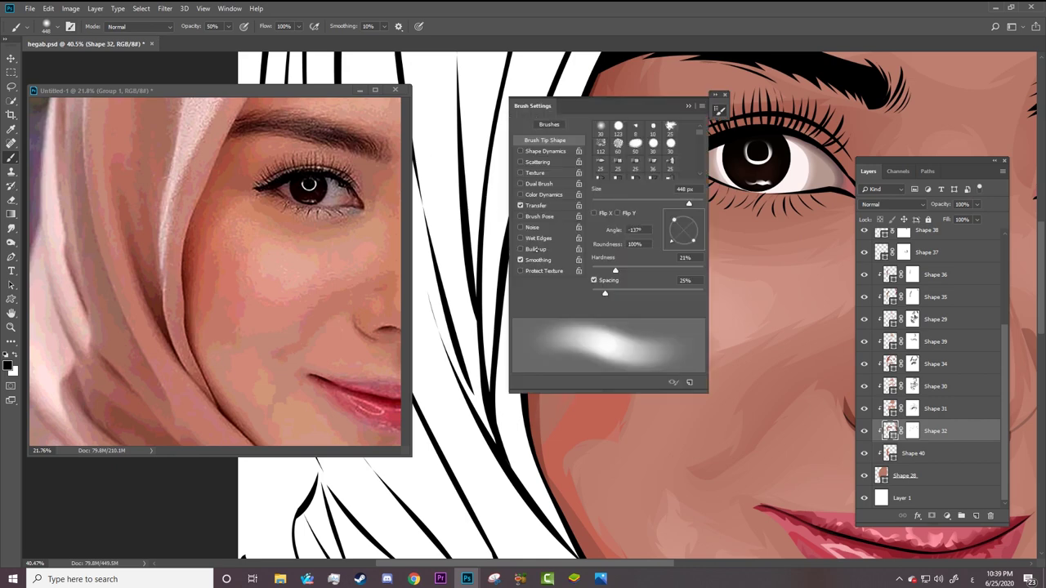
{"action": "left_click", "coordinate": [701, 105]}
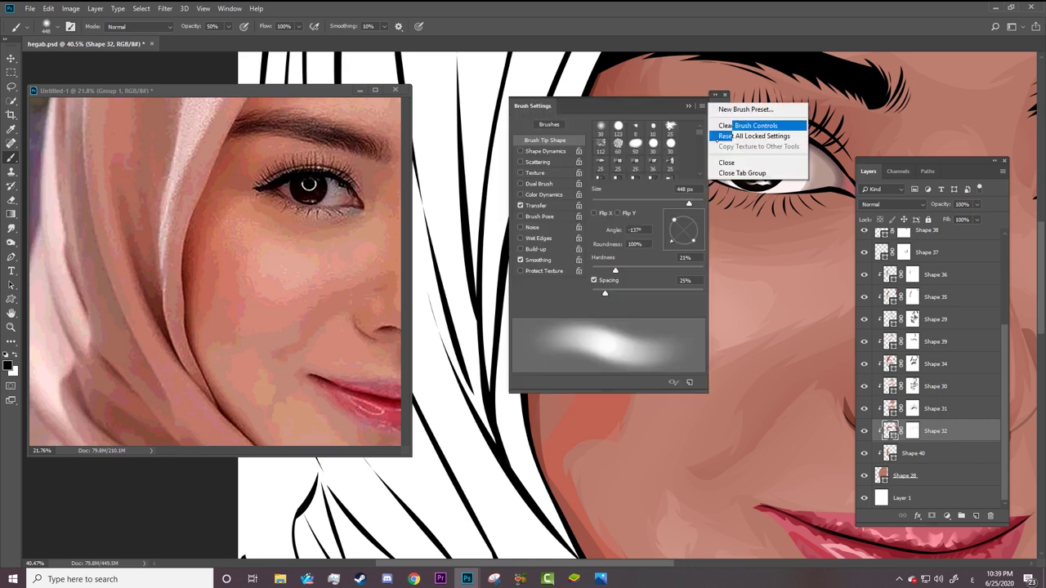
{"action": "left_click", "coordinate": [744, 164]}
{"action": "key", "text": "a"}
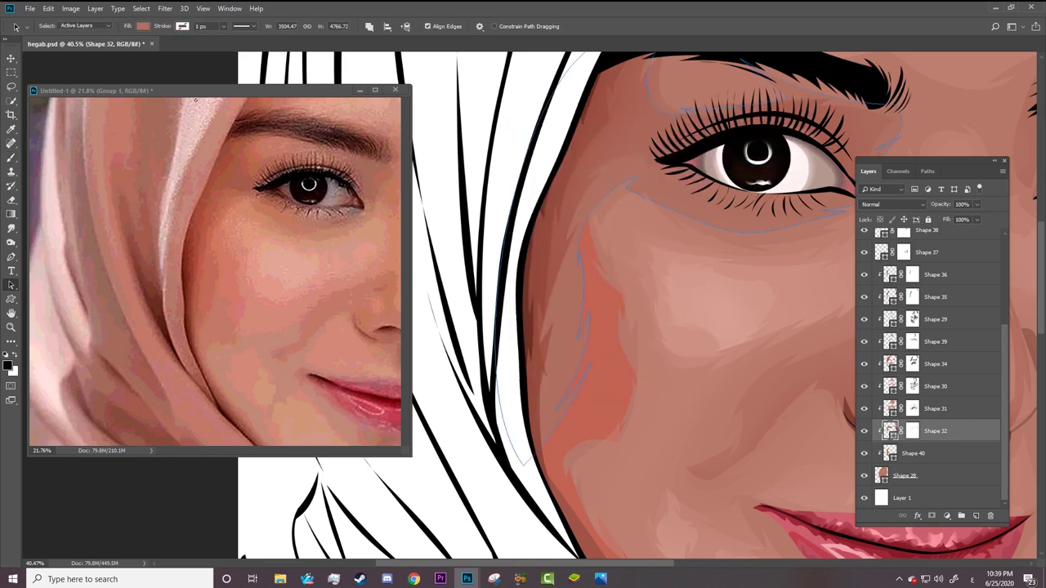
{"action": "left_click", "coordinate": [143, 27]}
{"action": "left_click", "coordinate": [194, 48]}
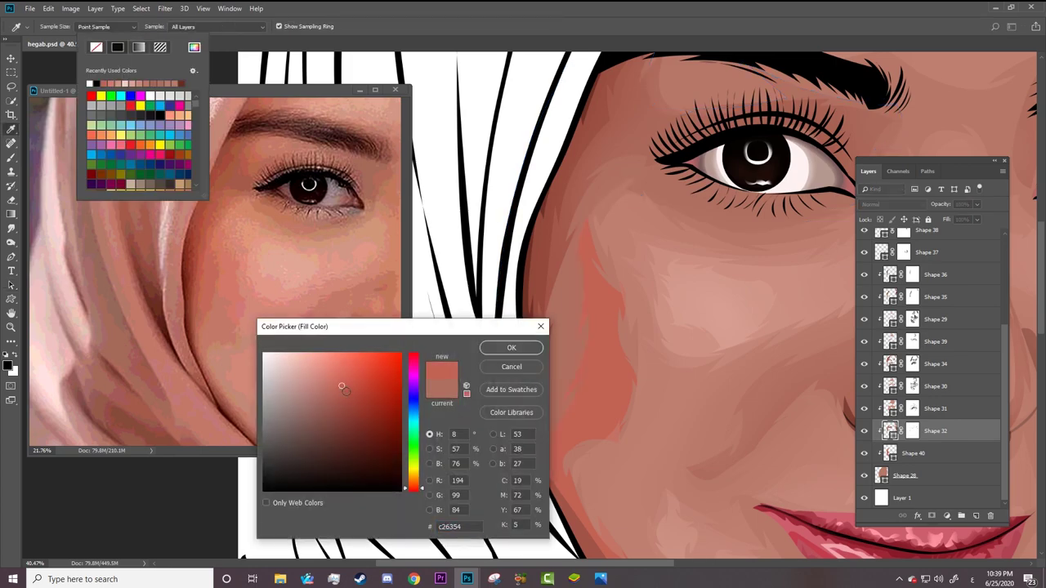
Dismiss the colour picker and re-zoom the view around the face.
{"action": "left_click", "coordinate": [491, 370]}
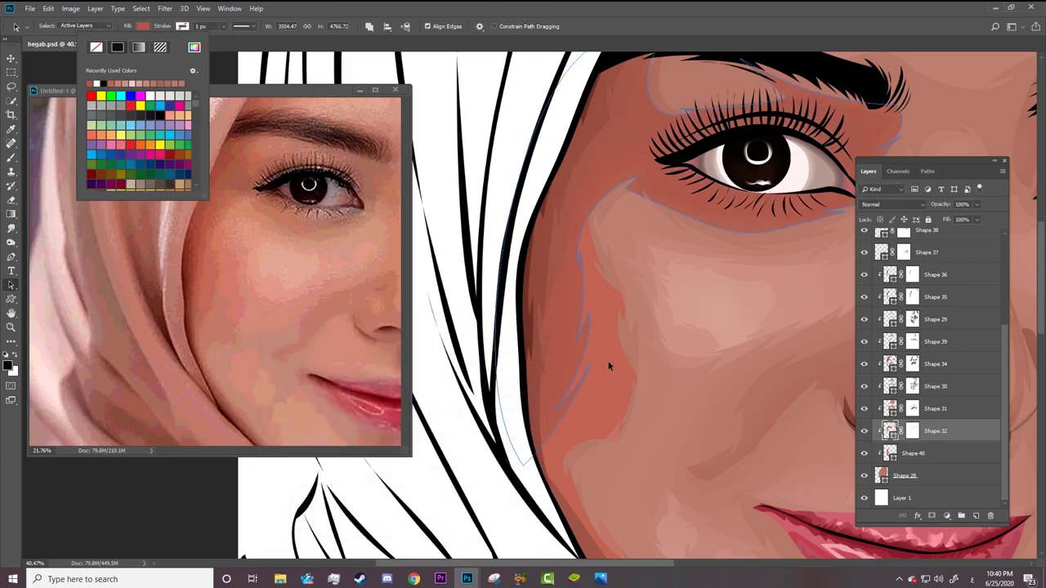
{"action": "key", "text": "z"}
{"action": "left_click_drag", "start_coordinate": [609, 366], "coordinate": [496, 388]}
{"action": "mouse_move", "coordinate": [567, 406]}
{"action": "left_mouse_down"}
{"action": "mouse_move", "coordinate": [611, 397]}
{"action": "mouse_move", "coordinate": [597, 380]}
{"action": "mouse_move", "coordinate": [657, 367]}
{"action": "left_mouse_up"}
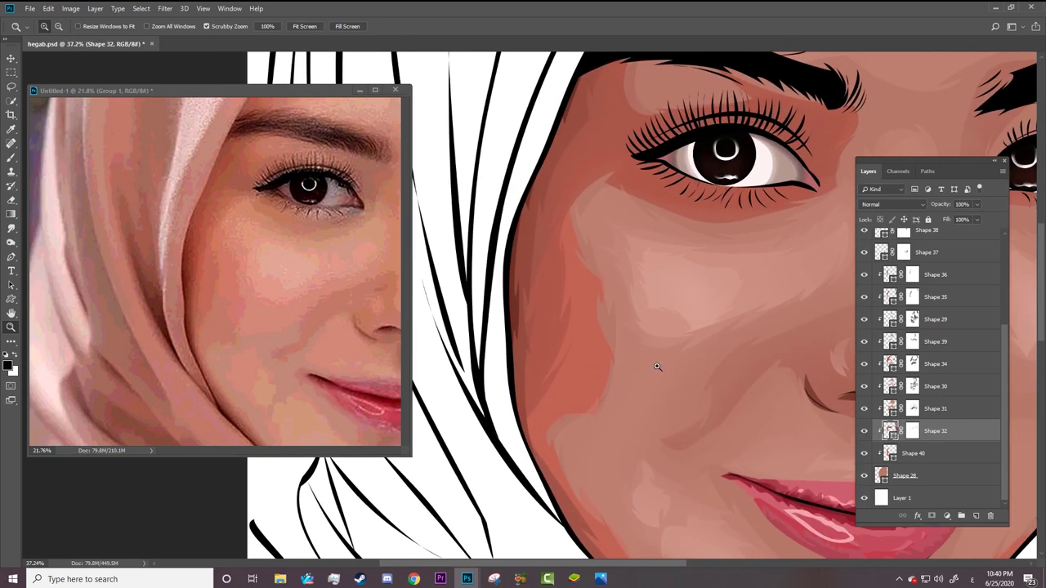
Change Shape 40's fill to the lighter pinkish tone d7736c.
{"action": "left_click", "coordinate": [889, 454]}
{"action": "key", "text": "a"}
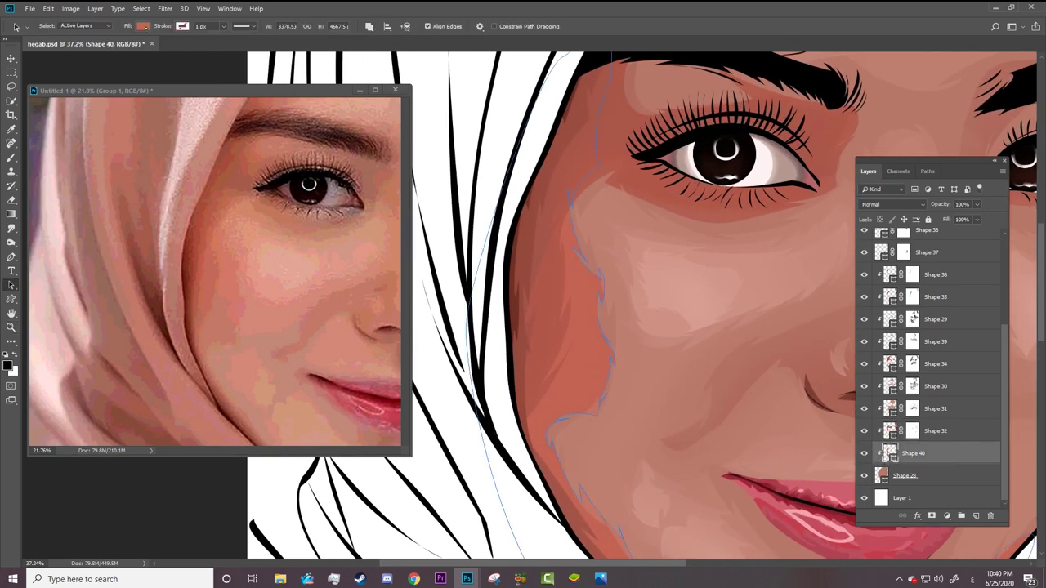
{"action": "left_click", "coordinate": [143, 26]}
{"action": "left_click", "coordinate": [194, 47]}
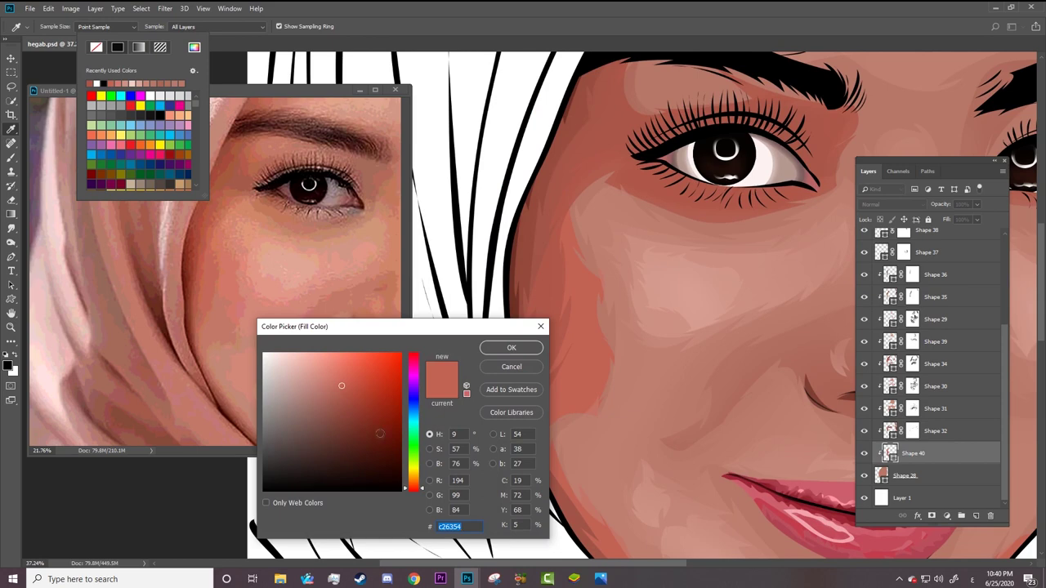
{"action": "type", "text": "c25b54"}
{"action": "left_click", "coordinate": [332, 376]}
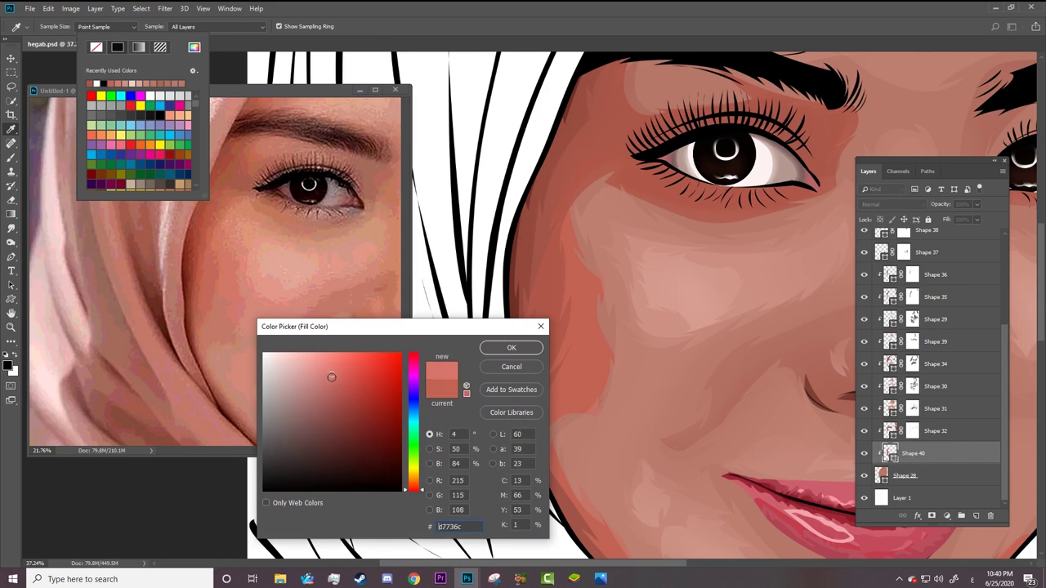
{"action": "left_click", "coordinate": [511, 348]}
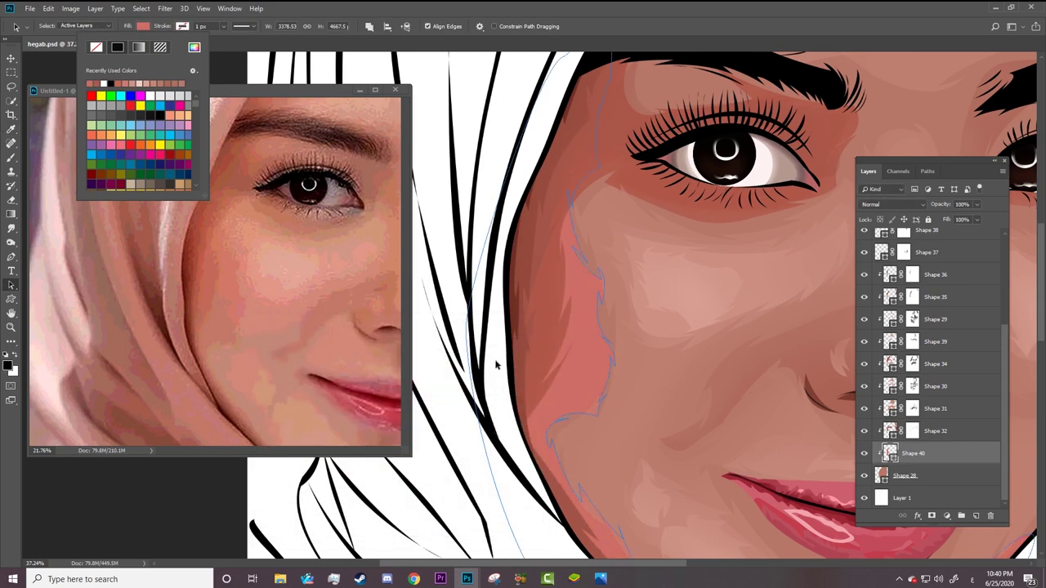
Nudge Shape 32's fill to a slightly different reddish tone.
{"action": "left_click", "coordinate": [889, 453]}
{"action": "left_click", "coordinate": [891, 434]}
{"action": "left_click", "coordinate": [143, 27]}
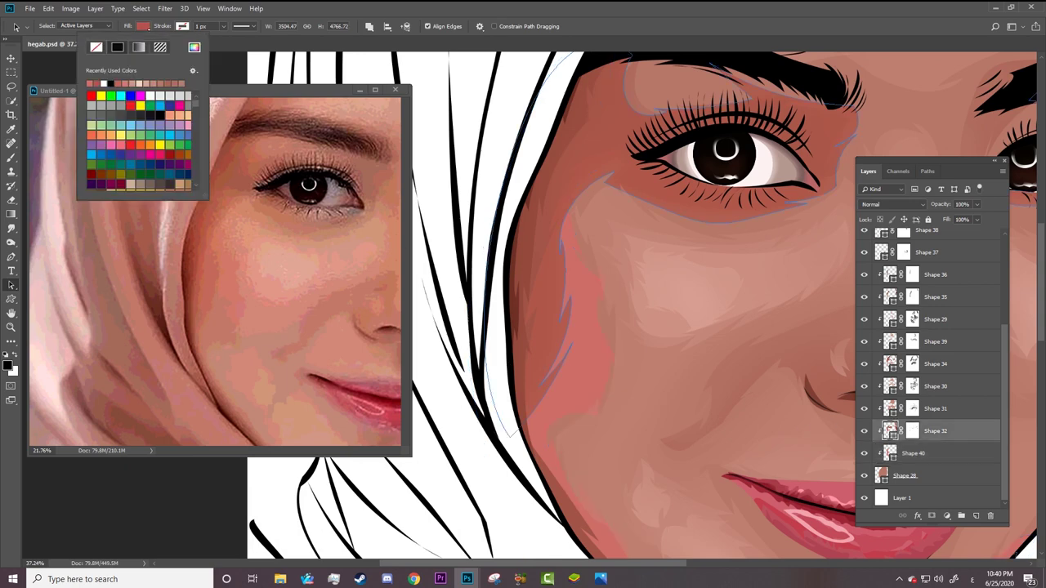
{"action": "left_click", "coordinate": [194, 46]}
{"action": "mouse_move", "coordinate": [342, 394]}
{"action": "left_mouse_down"}
{"action": "mouse_move", "coordinate": [329, 381]}
{"action": "mouse_move", "coordinate": [335, 389]}
{"action": "left_mouse_up"}
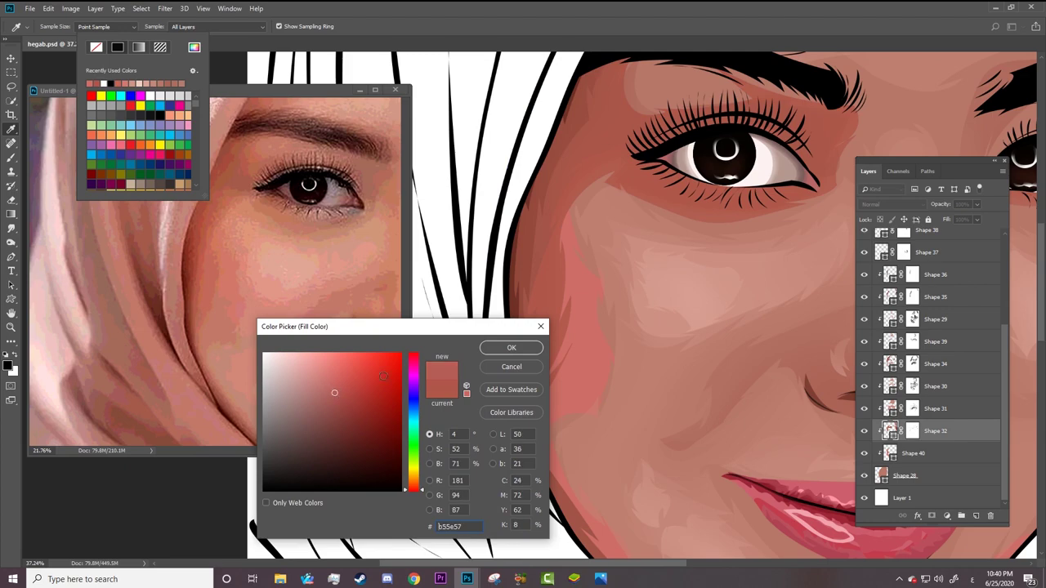
{"action": "left_click", "coordinate": [511, 347]}
Zoom in near the eye and select the Shape 40 layer with Path Selection.
{"action": "key", "text": "z"}
{"action": "scroll", "coordinate": [552, 367], "scroll_direction": "down", "scroll_amount": 2}
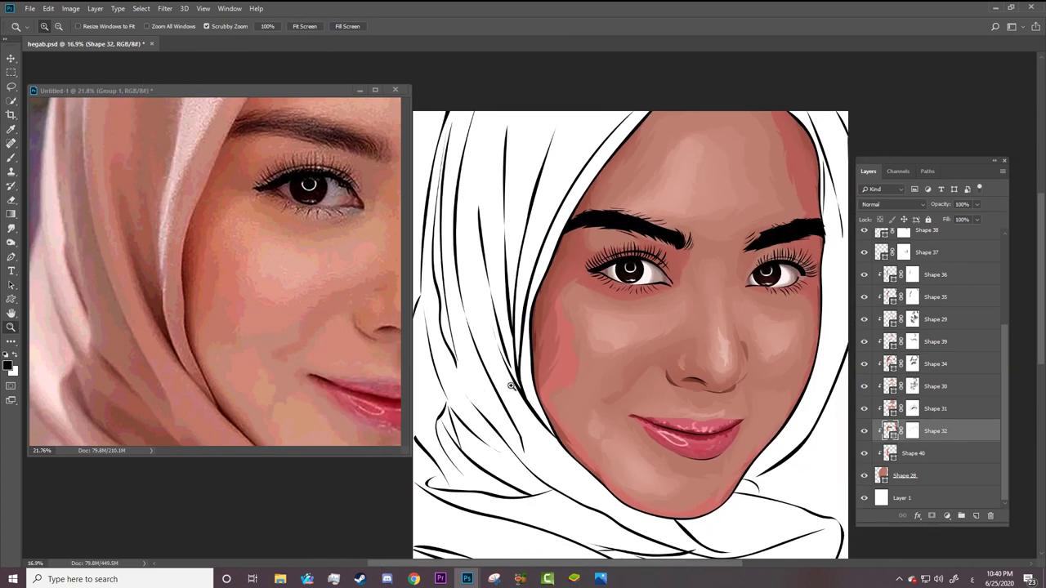
{"action": "scroll", "coordinate": [593, 342], "scroll_direction": "up", "scroll_amount": 2}
{"action": "mouse_move", "coordinate": [603, 242]}
{"action": "left_mouse_down"}
{"action": "mouse_move", "coordinate": [630, 257]}
{"action": "mouse_move", "coordinate": [624, 308]}
{"action": "left_mouse_up"}
{"action": "key", "text": "a"}
{"action": "left_click", "coordinate": [894, 456]}
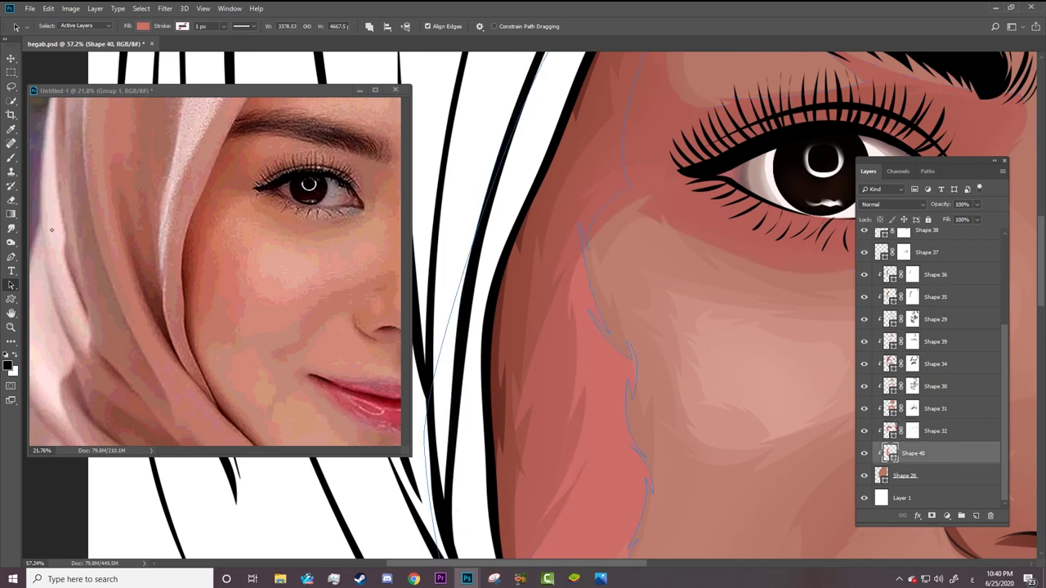
Move Shape 40 above Shape 32, show its path anchors, and zoom in on the cheek outline.
{"action": "left_click", "coordinate": [11, 257]}
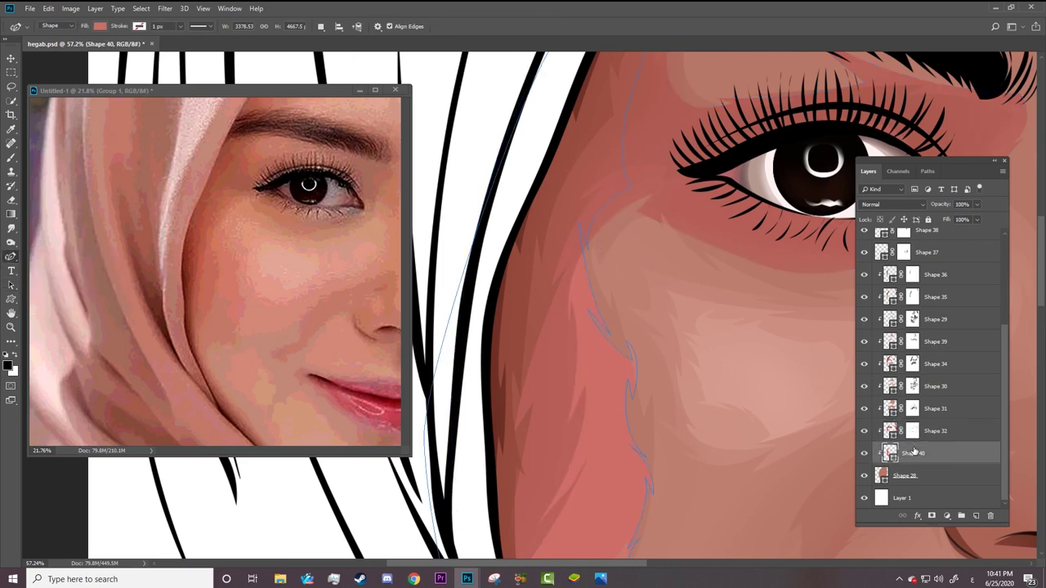
{"action": "mouse_move", "coordinate": [939, 448]}
{"action": "left_mouse_down"}
{"action": "mouse_move", "coordinate": [939, 424]}
{"action": "mouse_move", "coordinate": [933, 458]}
{"action": "left_mouse_up"}
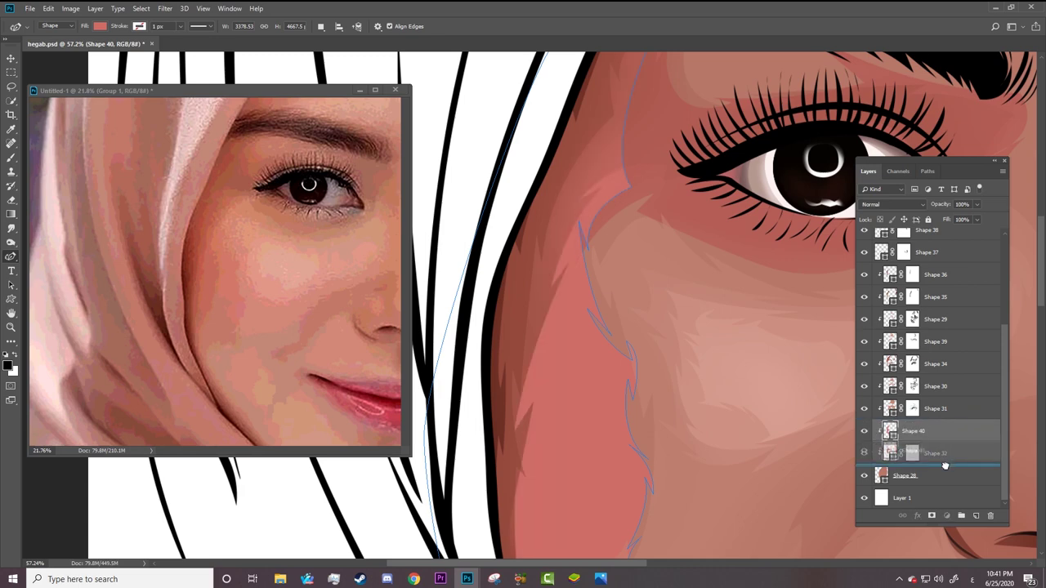
{"action": "left_click", "coordinate": [589, 251], "text": "ctrl"}
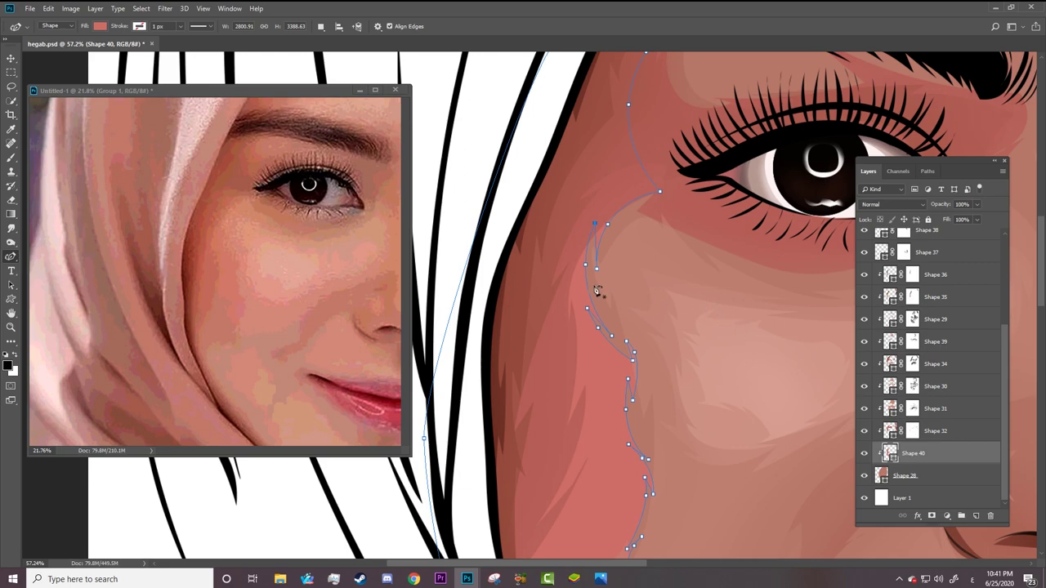
{"action": "key", "text": "z"}
{"action": "left_click_drag", "start_coordinate": [597, 291], "coordinate": [735, 403]}
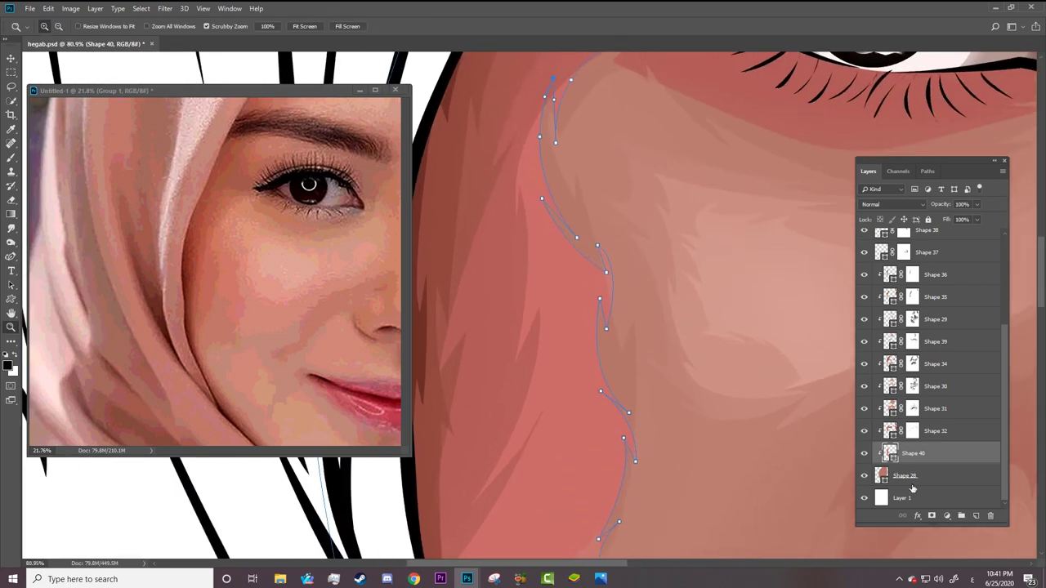
Add a layer mask to Shape 40, set up the Brush and make black the painting colour.
{"action": "left_click", "coordinate": [932, 518]}
{"action": "key", "text": "b"}
{"action": "key", "text": "x"}
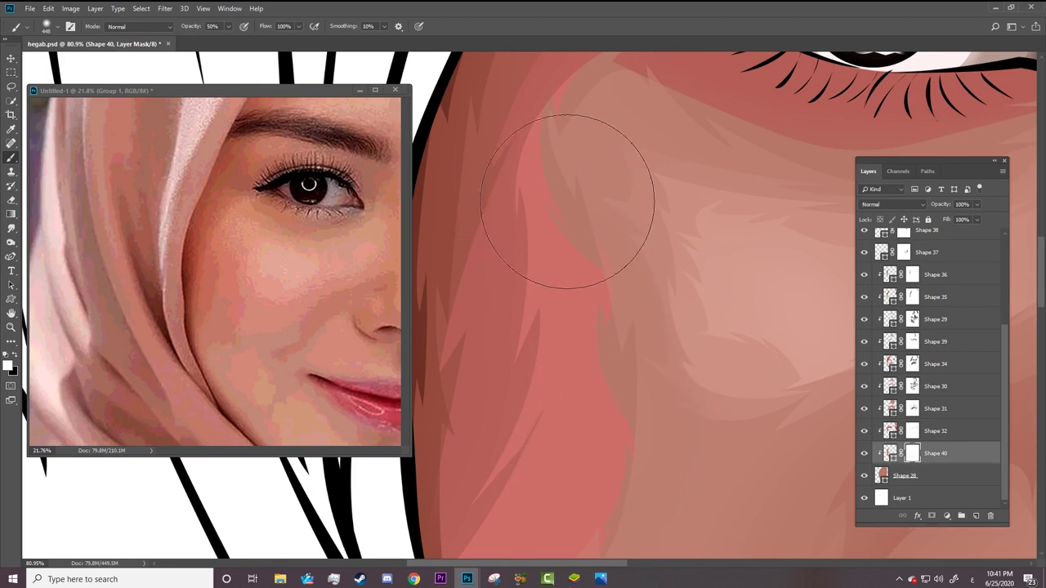
{"action": "key", "text": "z"}
{"action": "left_click_drag", "start_coordinate": [609, 374], "coordinate": [593, 375]}
{"action": "key", "text": "b"}
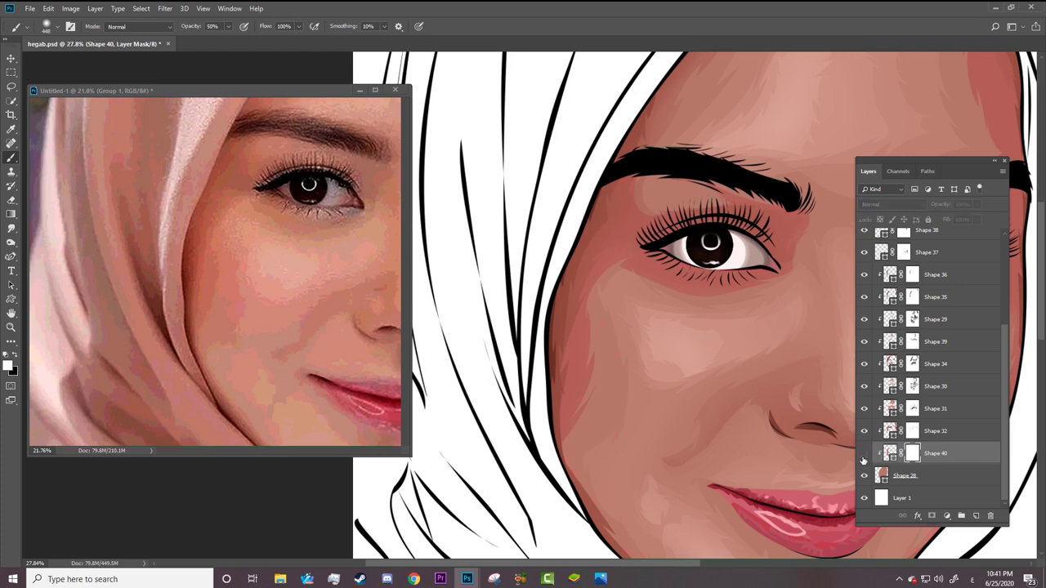
{"action": "left_click", "coordinate": [864, 431]}
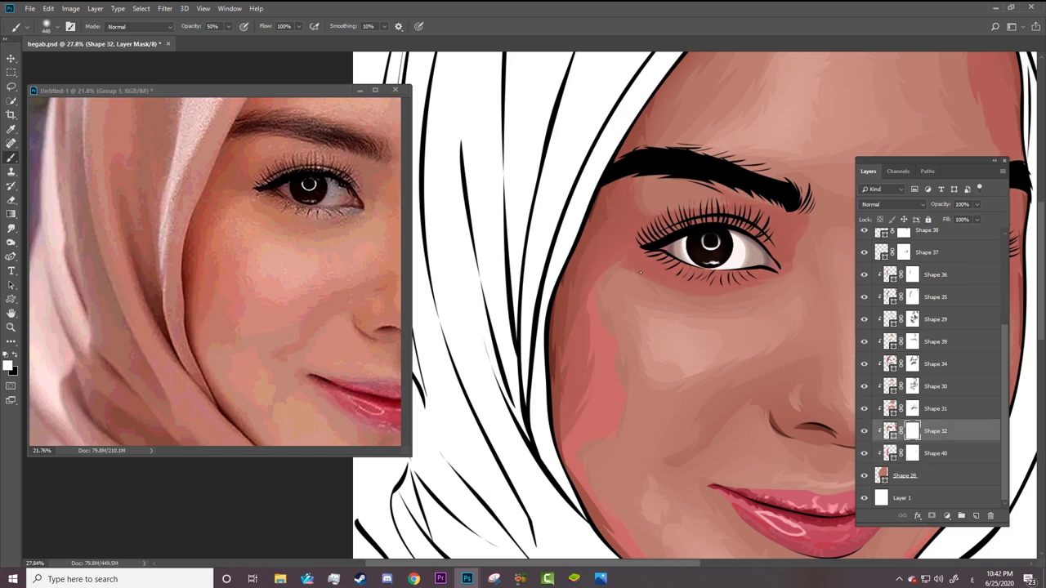
{"action": "key", "text": "x"}
Compare by toggling Shape 32, then paint black on Shape 40's mask along the hijab edge.
{"action": "left_click", "coordinate": [890, 453]}
{"action": "key", "text": "a"}
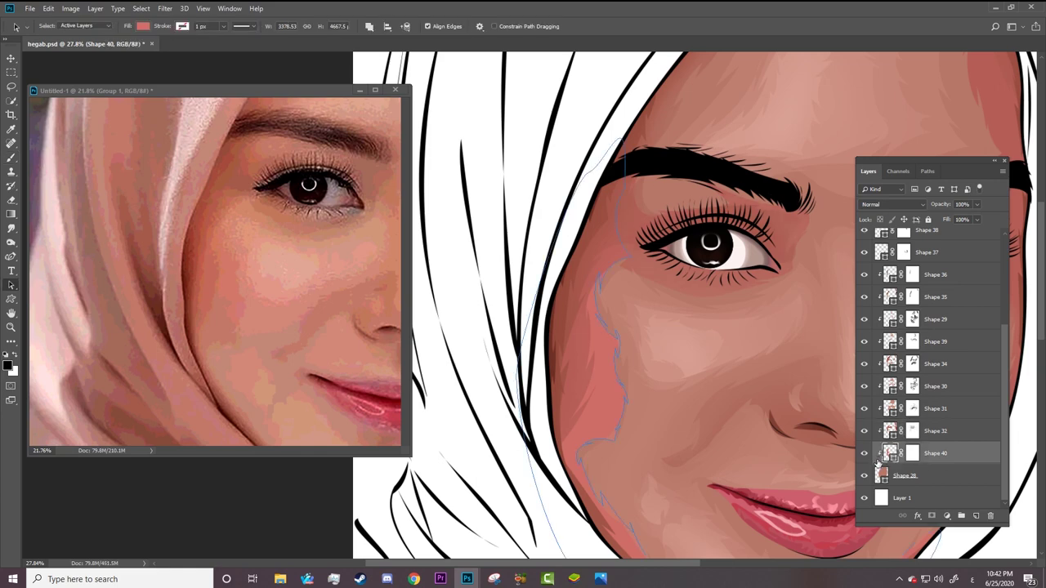
{"action": "double_click", "coordinate": [864, 431]}
{"action": "left_click", "coordinate": [864, 433]}
{"action": "left_click", "coordinate": [911, 454]}
{"action": "key", "text": "b"}
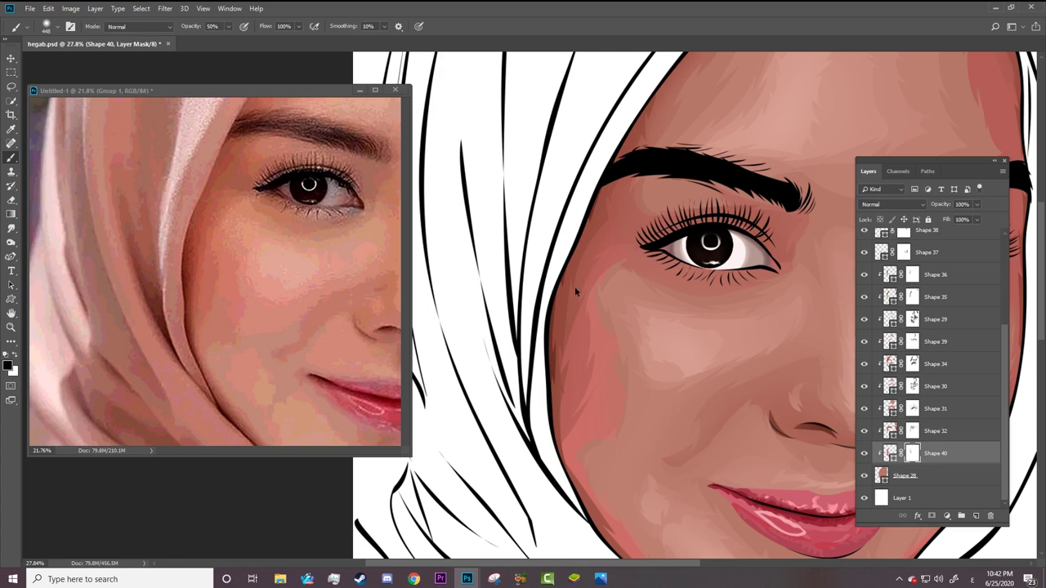
{"action": "left_click_drag", "start_coordinate": [575, 287], "coordinate": [567, 465]}
{"action": "scroll", "coordinate": [684, 439], "scroll_direction": "down", "scroll_amount": 3}
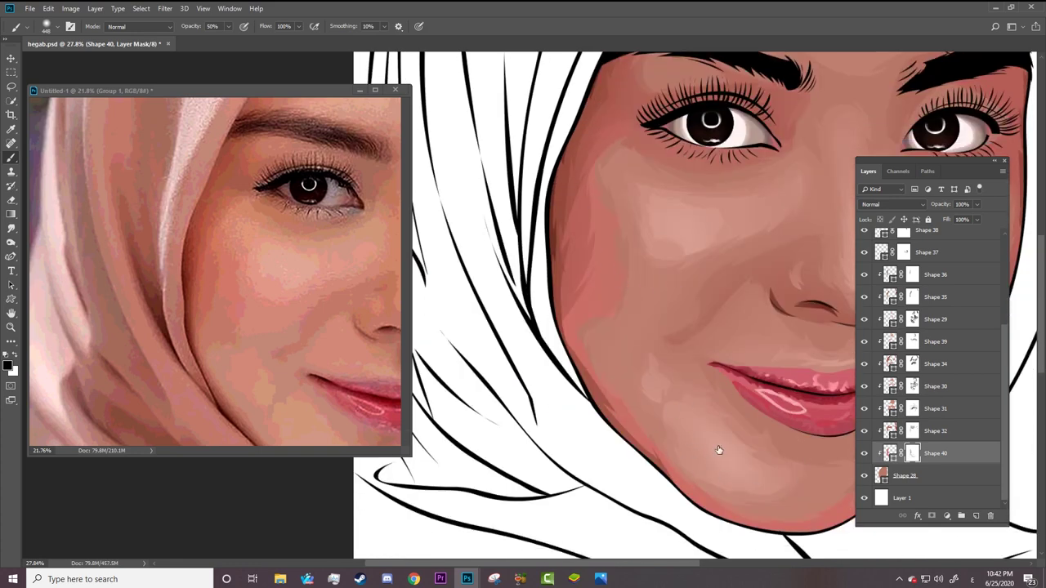
{"action": "left_click", "coordinate": [893, 433]}
{"action": "key", "text": "a"}
{"action": "left_click", "coordinate": [911, 431]}
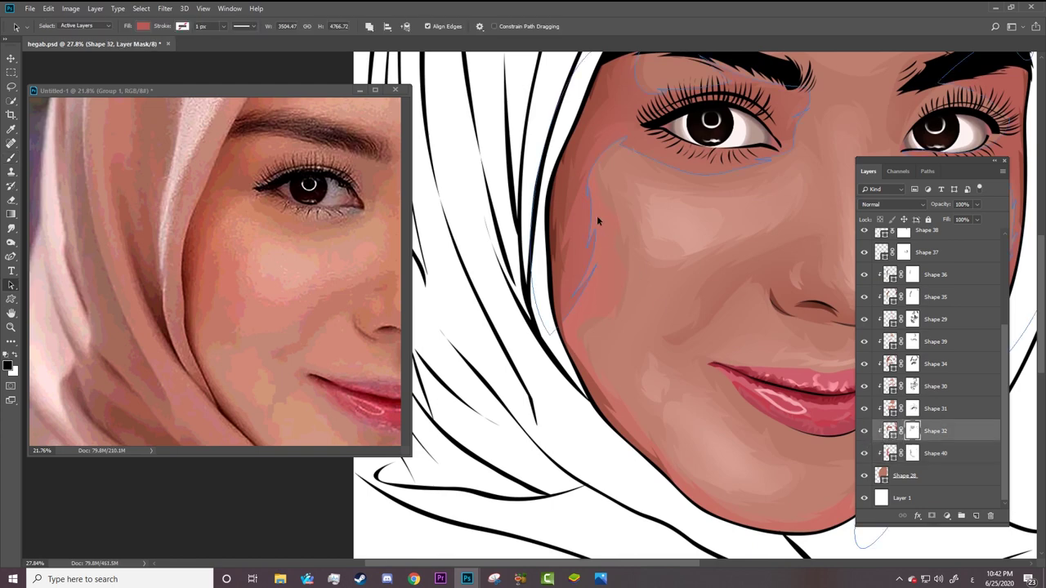
{"action": "key", "text": "b"}
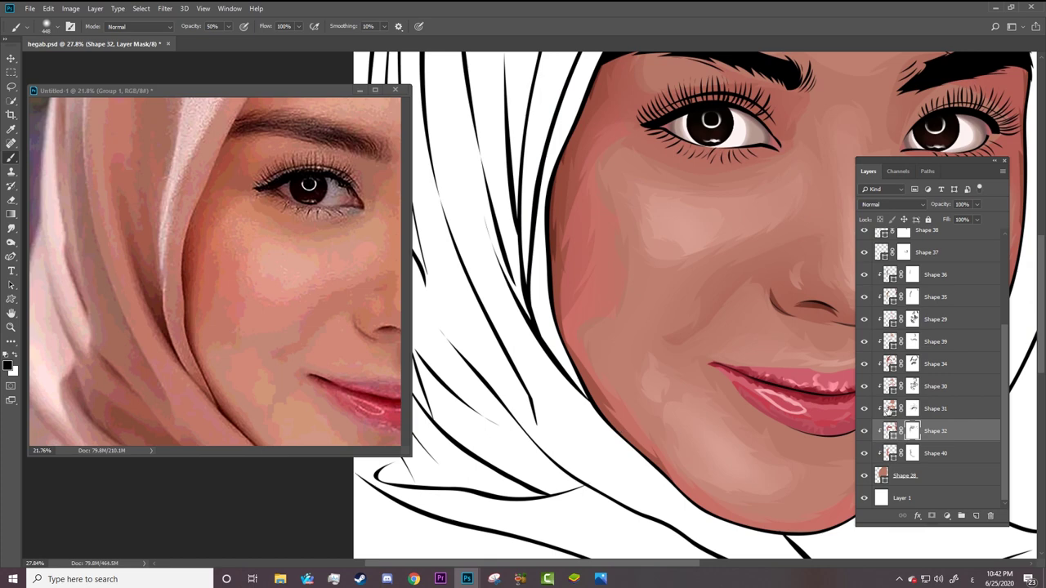
{"action": "left_click", "coordinate": [889, 409]}
{"action": "key", "text": "a"}
{"action": "left_click", "coordinate": [889, 386]}
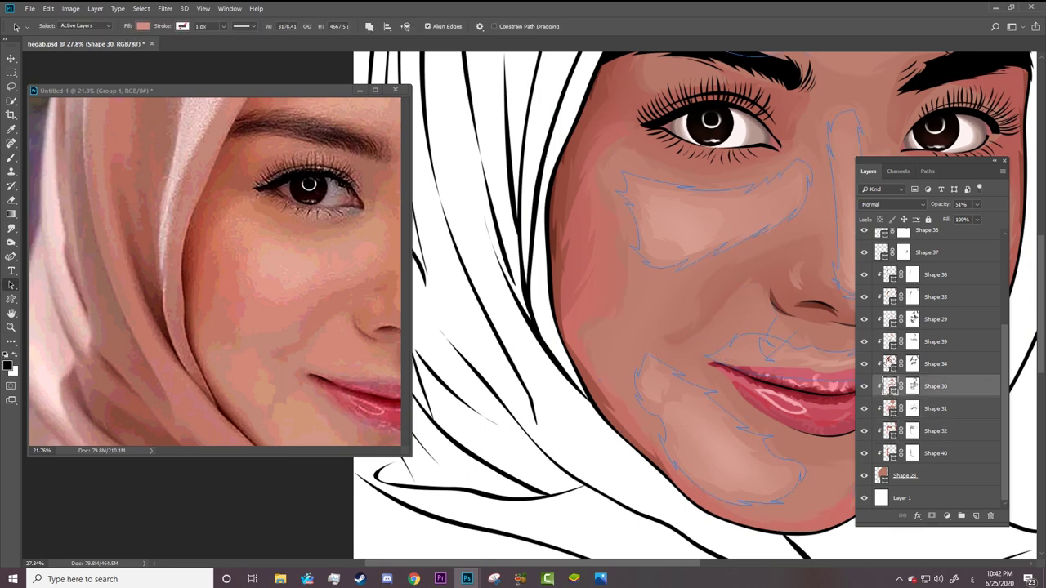
{"action": "left_click", "coordinate": [889, 364]}
{"action": "left_click", "coordinate": [912, 364]}
{"action": "key", "text": "b"}
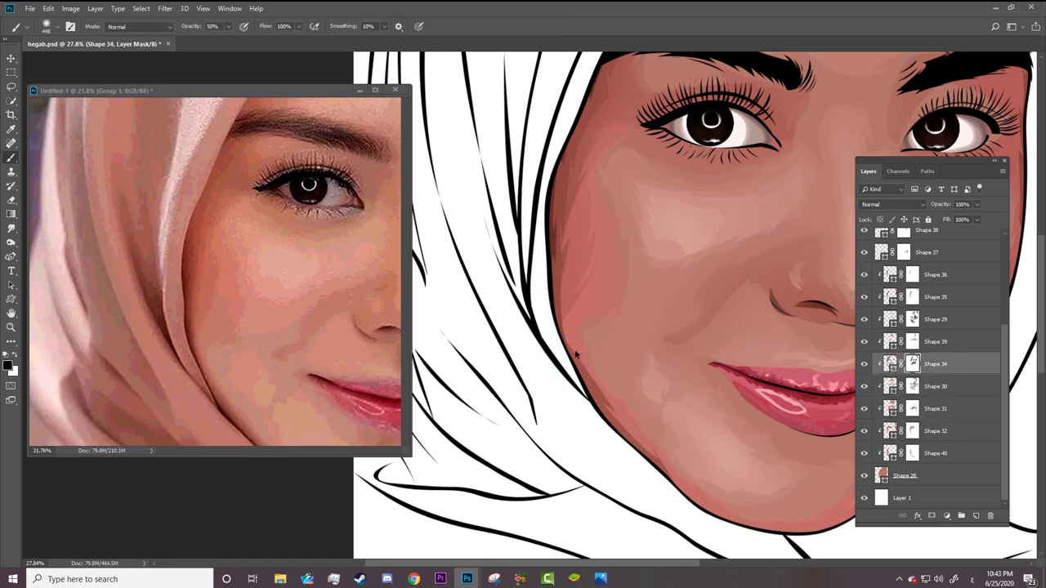
{"action": "key", "text": "z"}
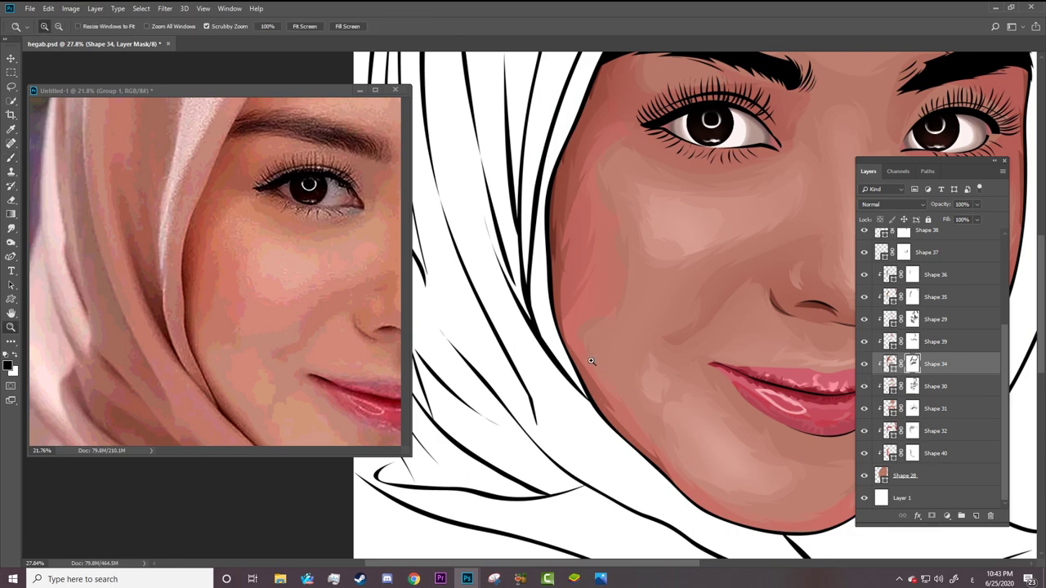
{"action": "scroll", "coordinate": [591, 296], "scroll_direction": "down", "scroll_amount": 5}
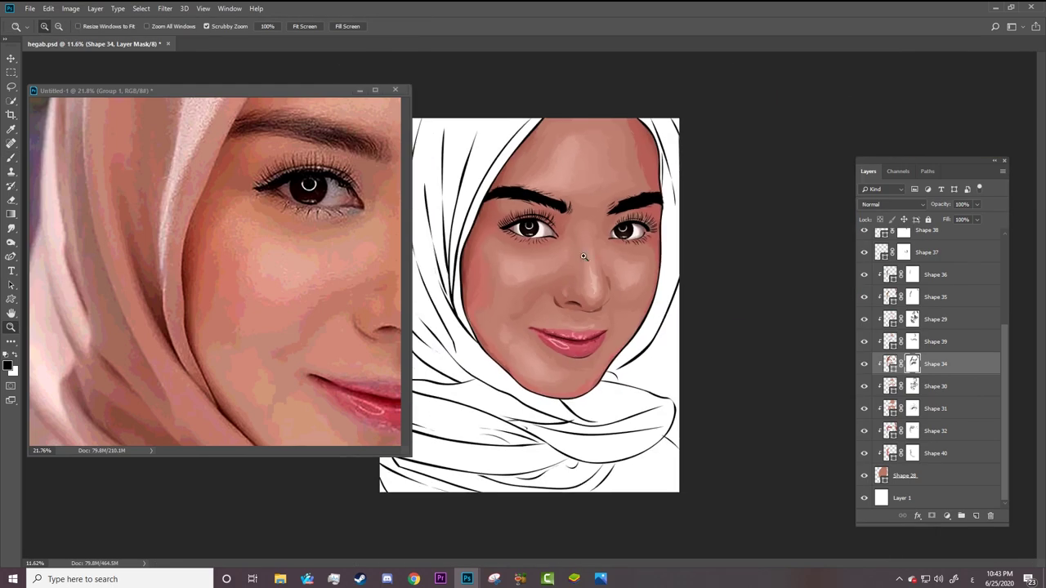
{"action": "scroll", "coordinate": [591, 296], "scroll_direction": "up", "scroll_amount": 5}
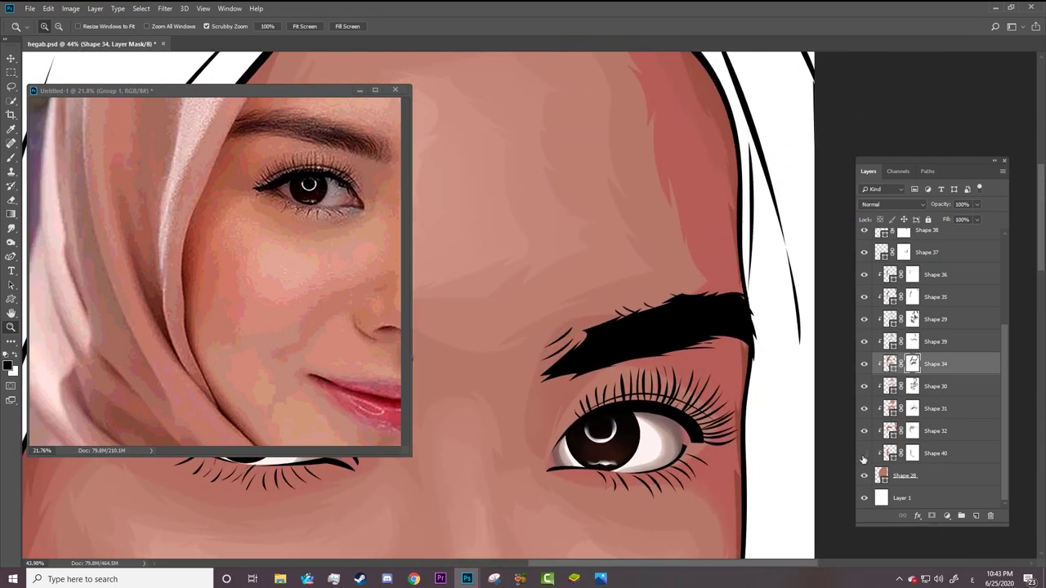
{"action": "left_click", "coordinate": [864, 430]}
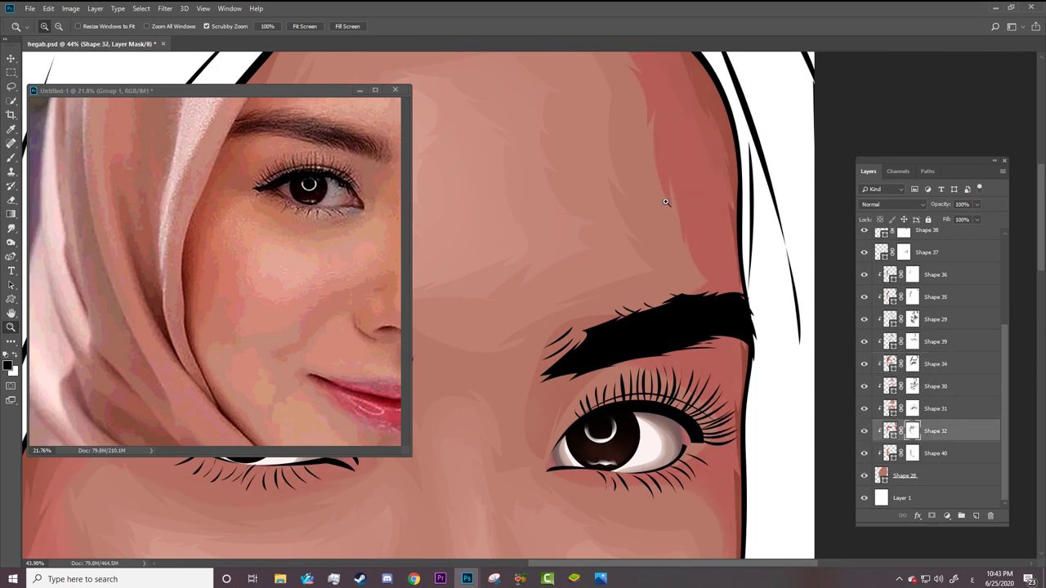
{"action": "key", "text": "b"}
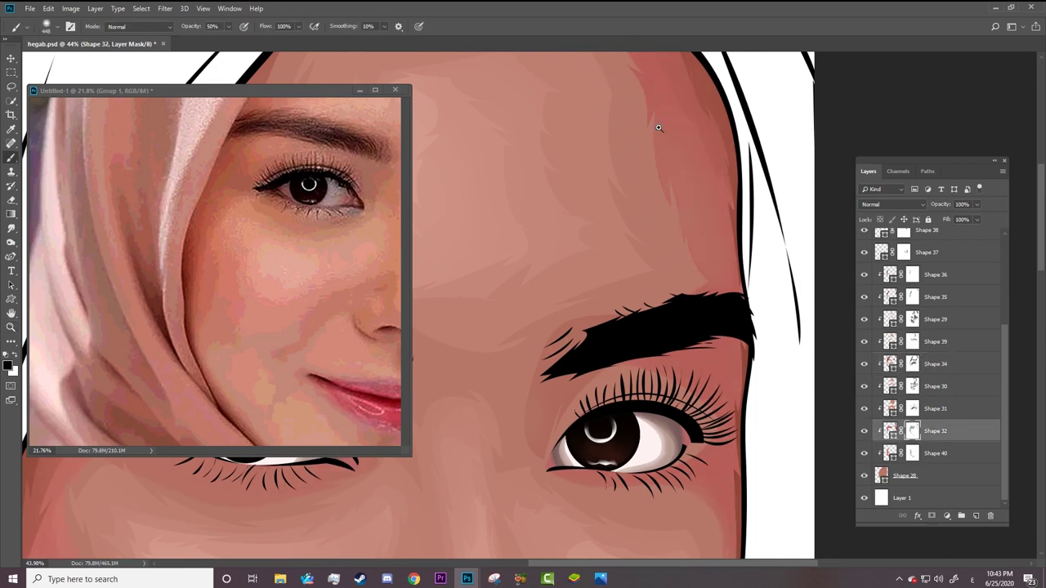
{"action": "scroll", "coordinate": [635, 290], "scroll_direction": "up", "scroll_amount": 2}
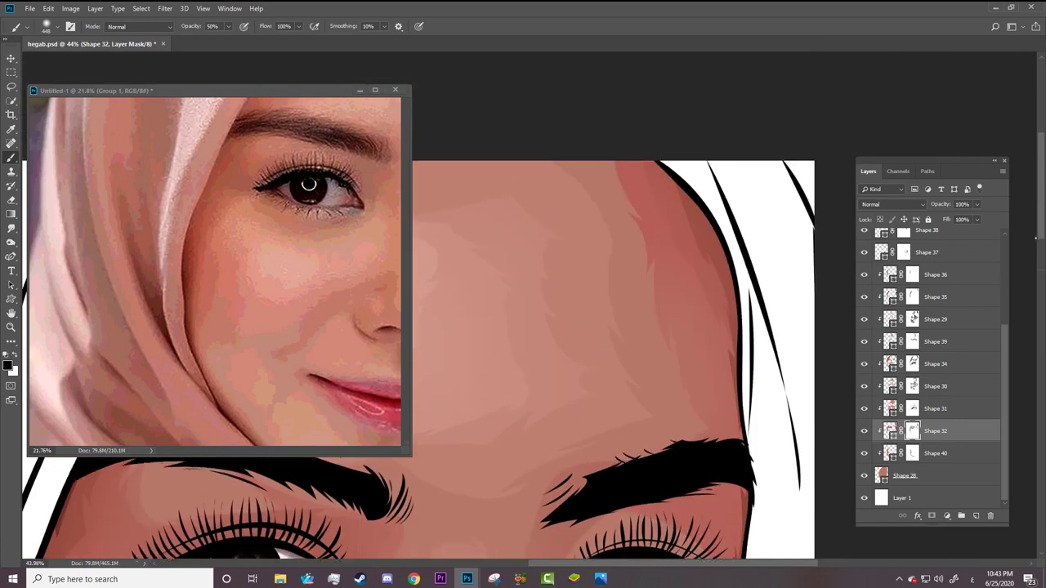
{"action": "scroll", "coordinate": [636, 291], "scroll_direction": "up", "scroll_amount": 3}
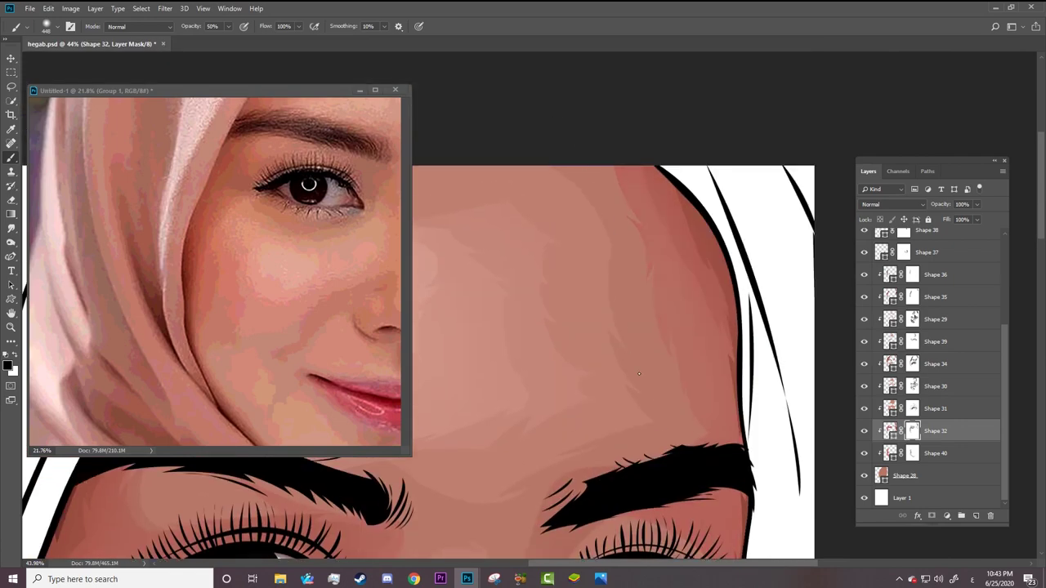
{"action": "key", "text": "z"}
{"action": "mouse_move", "coordinate": [591, 368]}
{"action": "left_mouse_down"}
{"action": "mouse_move", "coordinate": [528, 227]}
{"action": "mouse_move", "coordinate": [631, 240]}
{"action": "left_mouse_up"}
Save the portrait, then duplicate Group 1 in the same document and undo that copy.
{"action": "key", "text": "ctrl+s"}
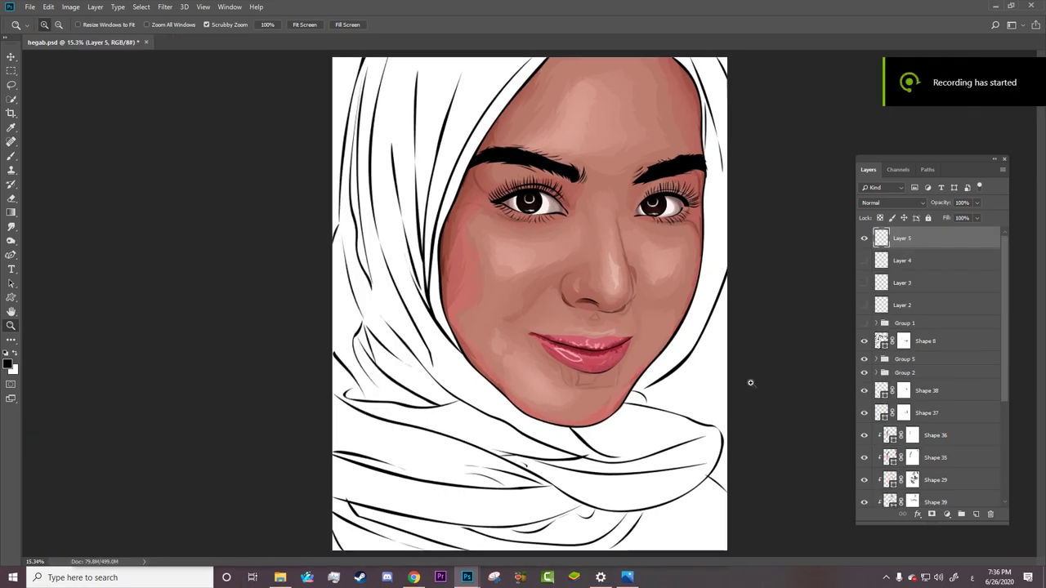
{"action": "left_click", "coordinate": [899, 324]}
{"action": "right_click", "coordinate": [920, 323]}
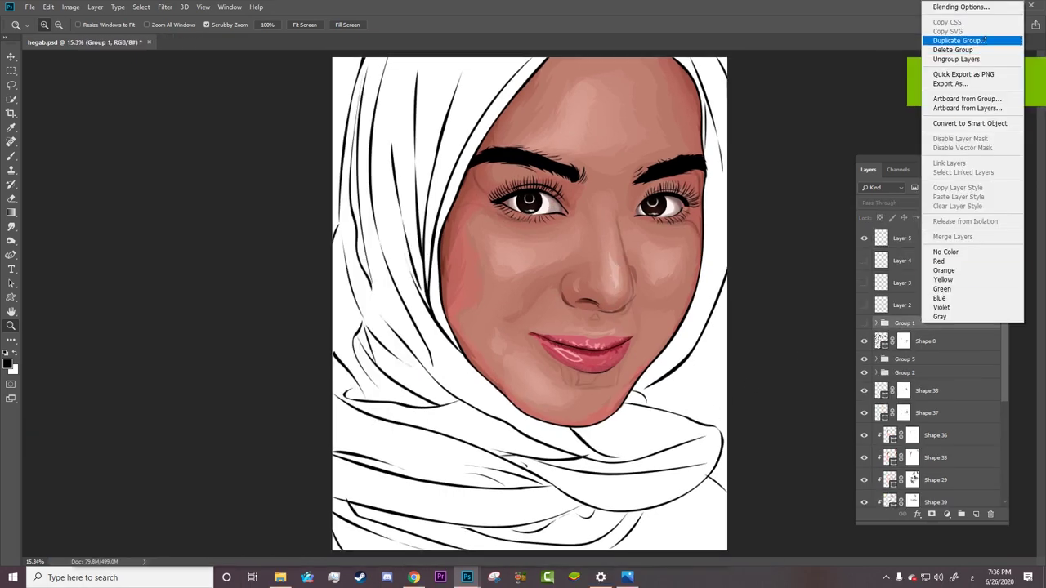
{"action": "left_click", "coordinate": [940, 40]}
{"action": "left_click", "coordinate": [514, 200]}
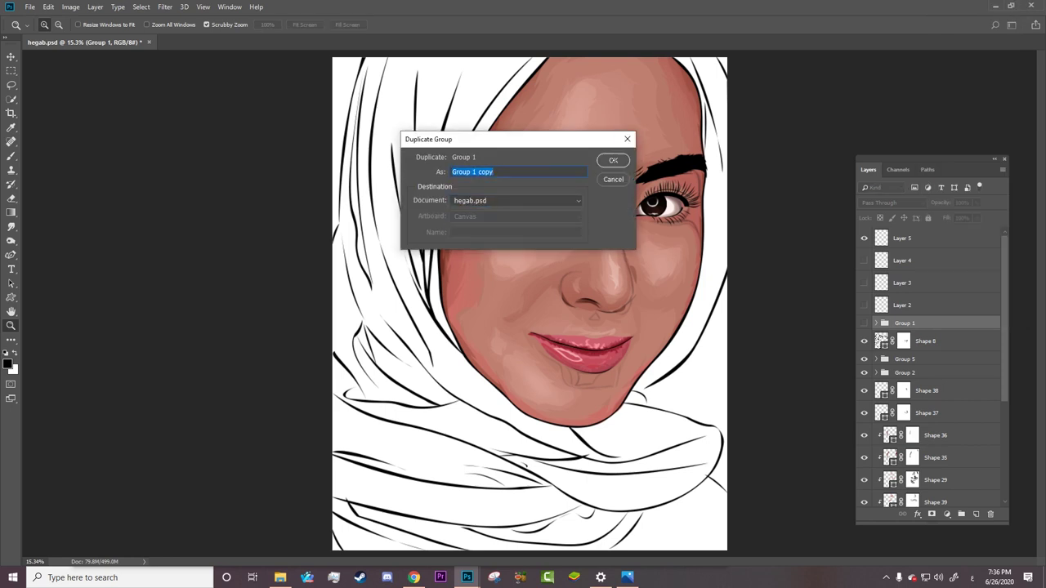
{"action": "left_click", "coordinate": [613, 160]}
{"action": "key", "text": "ctrl+z"}
Duplicate Group 1 into a new document and float its Untitled-1 window beside the portrait.
{"action": "right_click", "coordinate": [912, 324]}
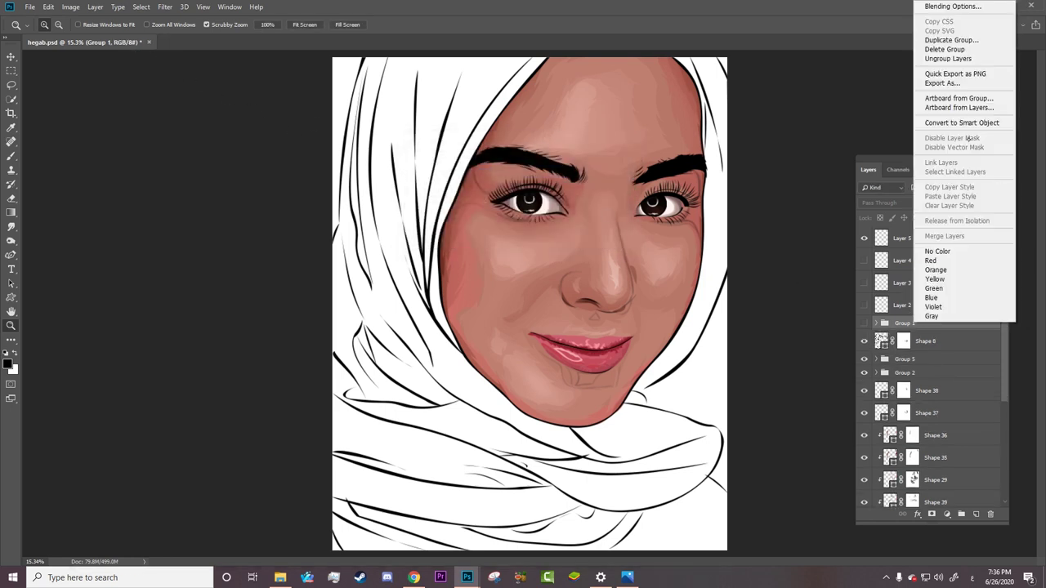
{"action": "left_click", "coordinate": [948, 39]}
{"action": "left_click", "coordinate": [515, 200]}
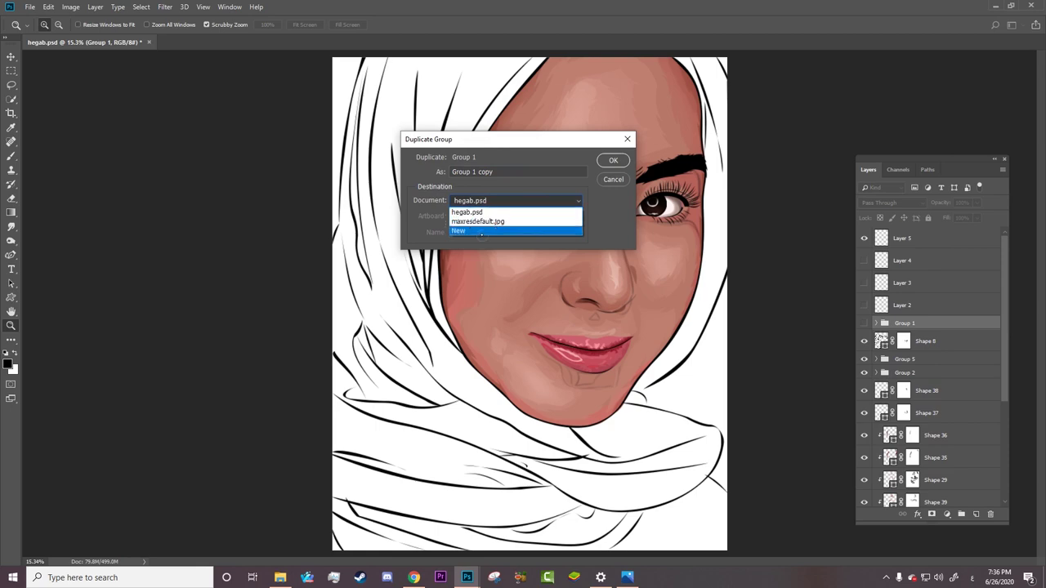
{"action": "left_click", "coordinate": [485, 229]}
{"action": "left_click", "coordinate": [608, 159]}
{"action": "left_click_drag", "start_coordinate": [212, 41], "coordinate": [184, 88]}
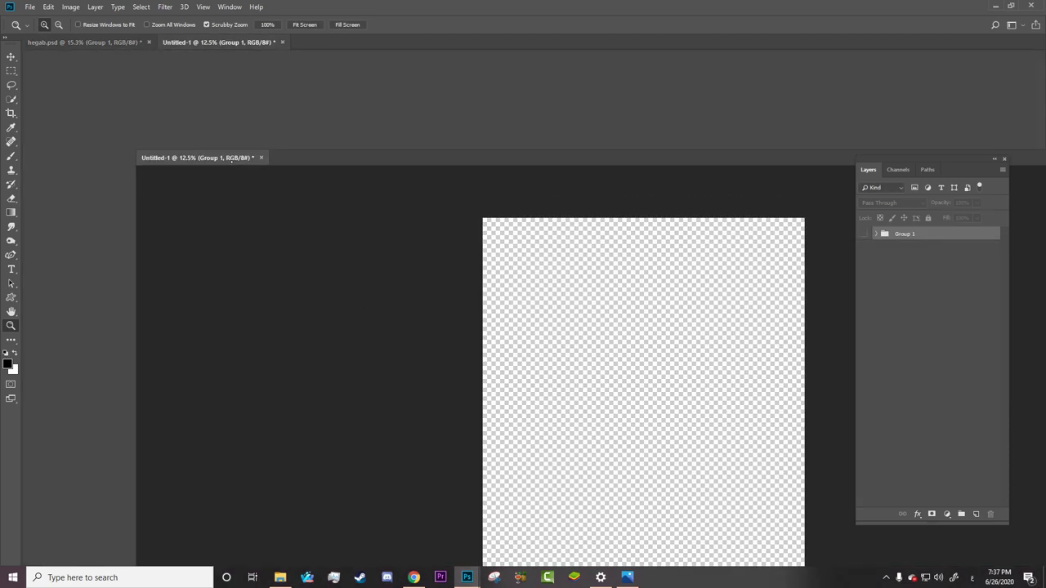
Show the copied photo group, zoom into the eyes and nose, and select Shape 38.
{"action": "left_click", "coordinate": [866, 235]}
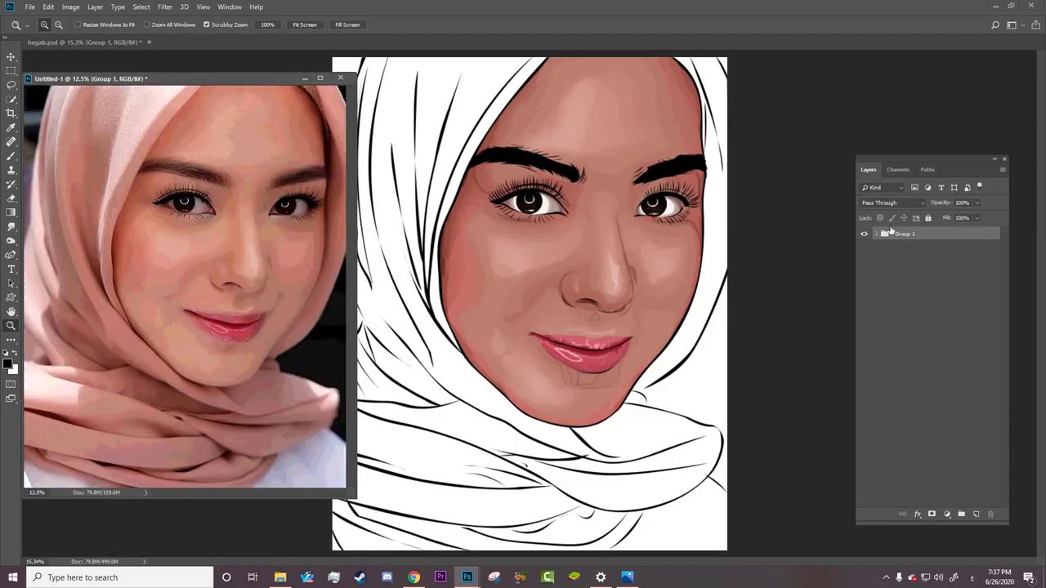
{"action": "left_click", "coordinate": [637, 193]}
{"action": "left_click_drag", "start_coordinate": [637, 193], "coordinate": [844, 355]}
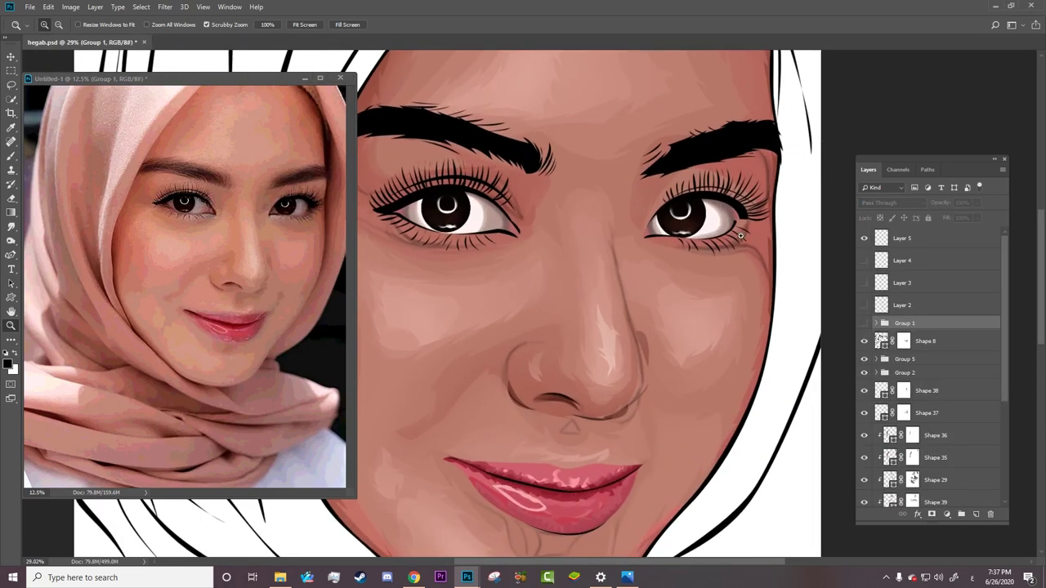
{"action": "left_click", "coordinate": [951, 433]}
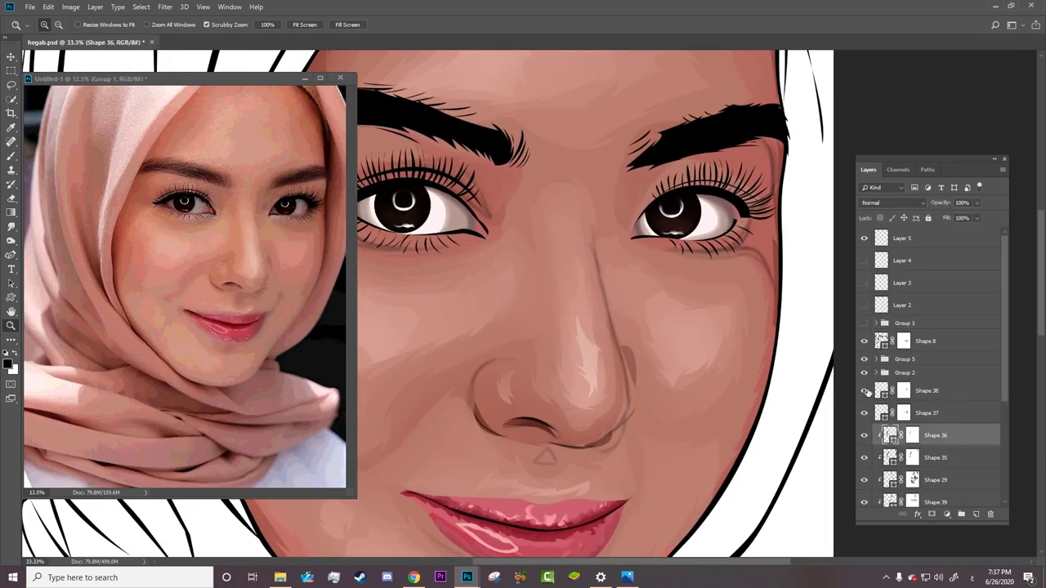
{"action": "left_click", "coordinate": [864, 391]}
{"action": "left_click", "coordinate": [976, 395]}
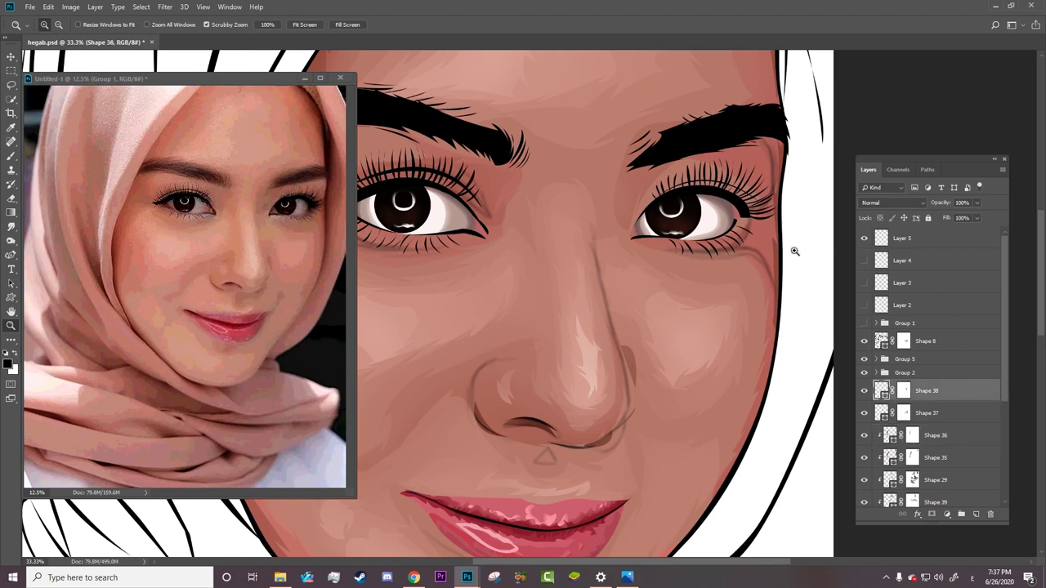
{"action": "left_click", "coordinate": [794, 251]}
Start a new Pen shape tracing the lower eyelid and the right eye's outer corner.
{"action": "left_click", "coordinate": [12, 255]}
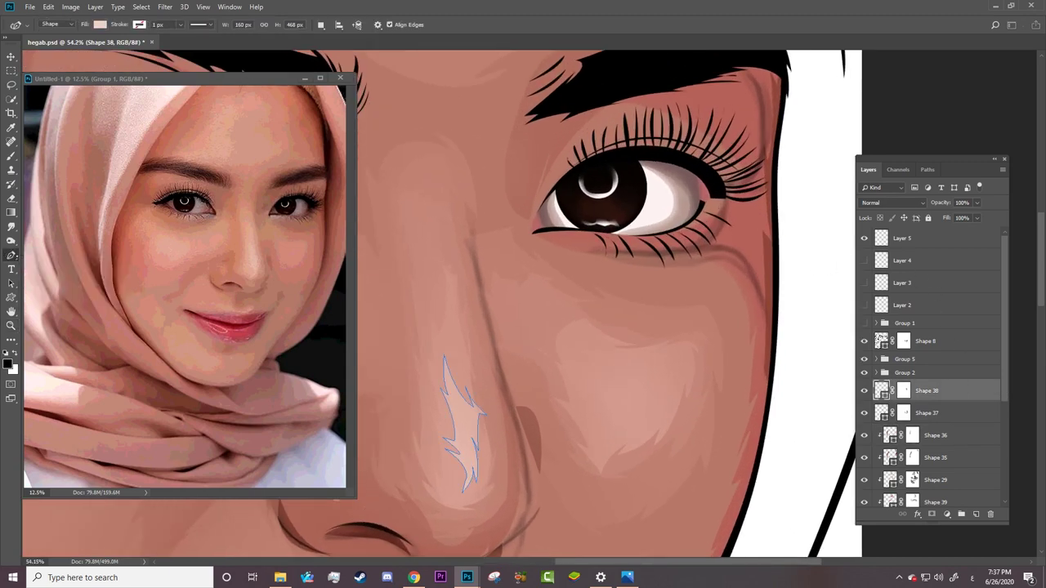
{"action": "left_click", "coordinate": [597, 250]}
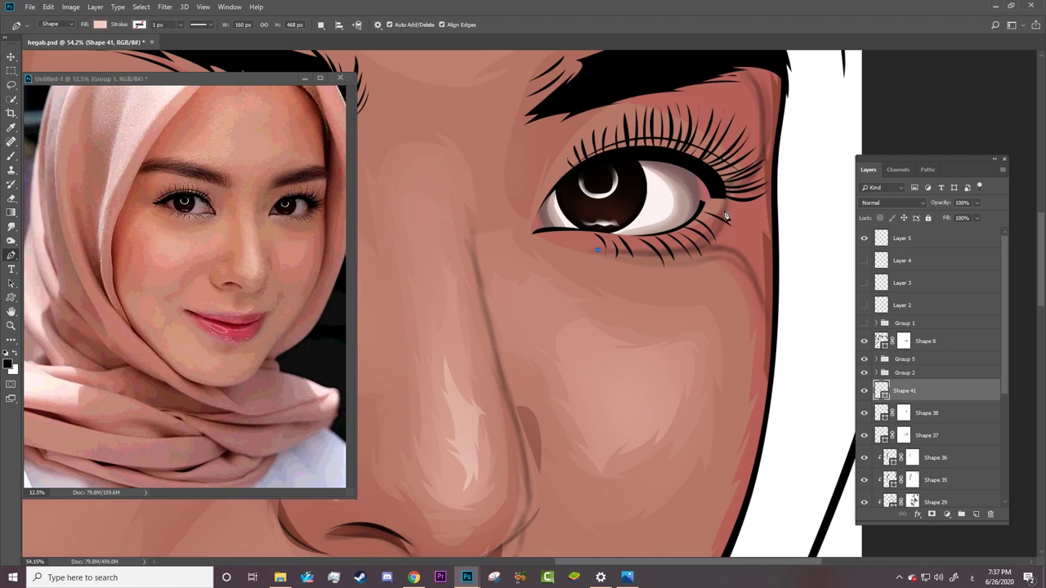
{"action": "left_click_drag", "start_coordinate": [722, 209], "coordinate": [753, 153]}
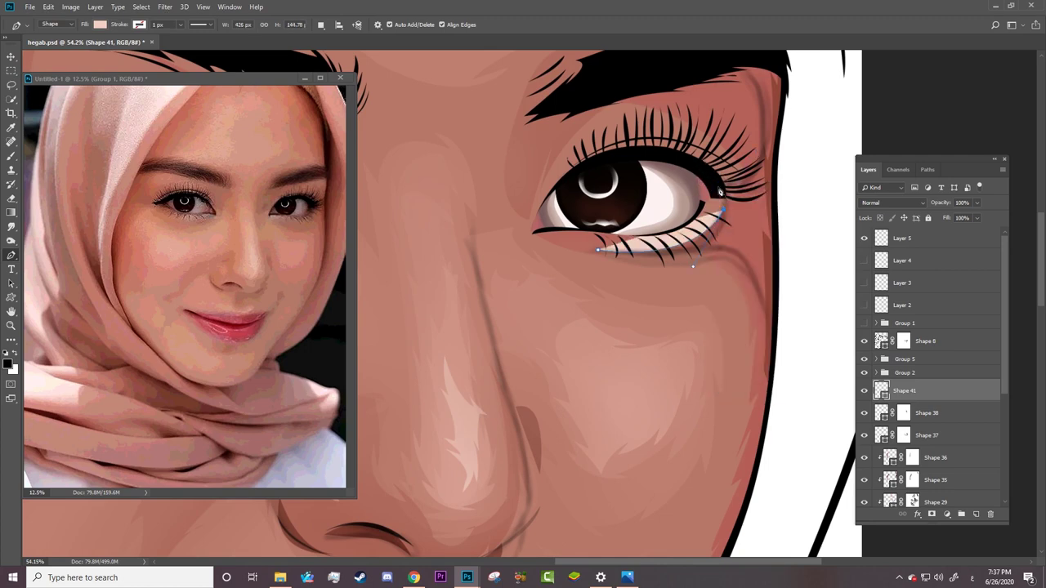
{"action": "left_click_drag", "start_coordinate": [719, 189], "coordinate": [704, 175]}
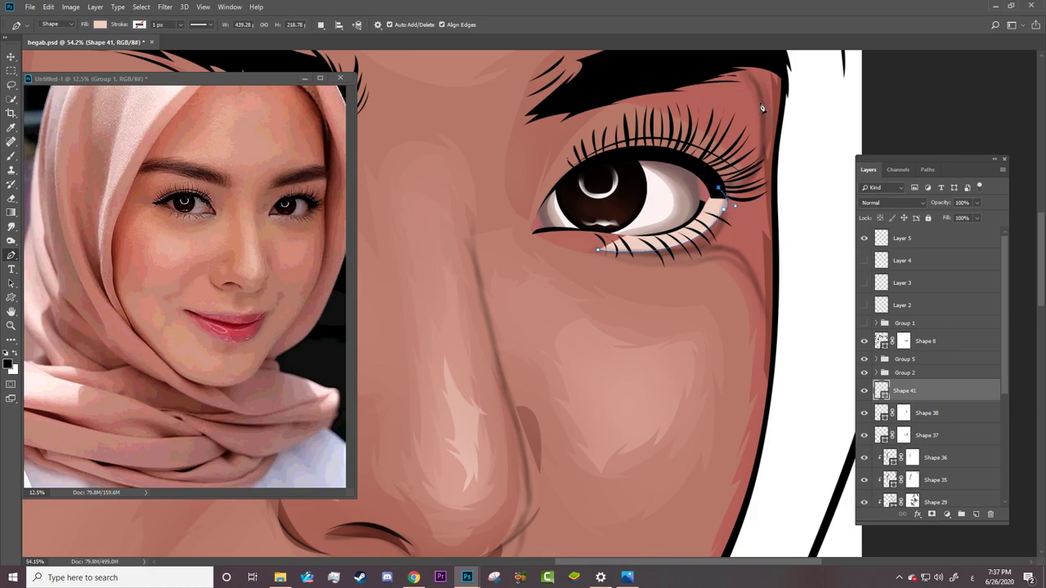
{"action": "scroll", "coordinate": [719, 286], "scroll_direction": "up", "scroll_amount": 5}
{"action": "scroll", "coordinate": [700, 402], "scroll_direction": "up", "scroll_amount": 5}
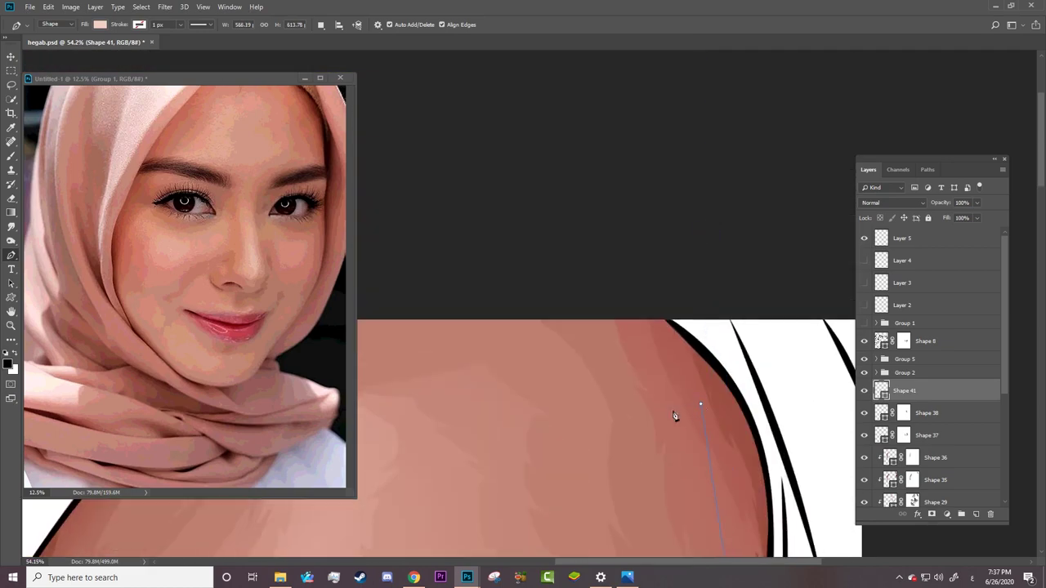
{"action": "scroll", "coordinate": [675, 416], "scroll_direction": "down", "scroll_amount": 5}
{"action": "scroll", "coordinate": [608, 201], "scroll_direction": "down", "scroll_amount": 3}
{"action": "scroll", "coordinate": [629, 89], "scroll_direction": "down", "scroll_amount": 2}
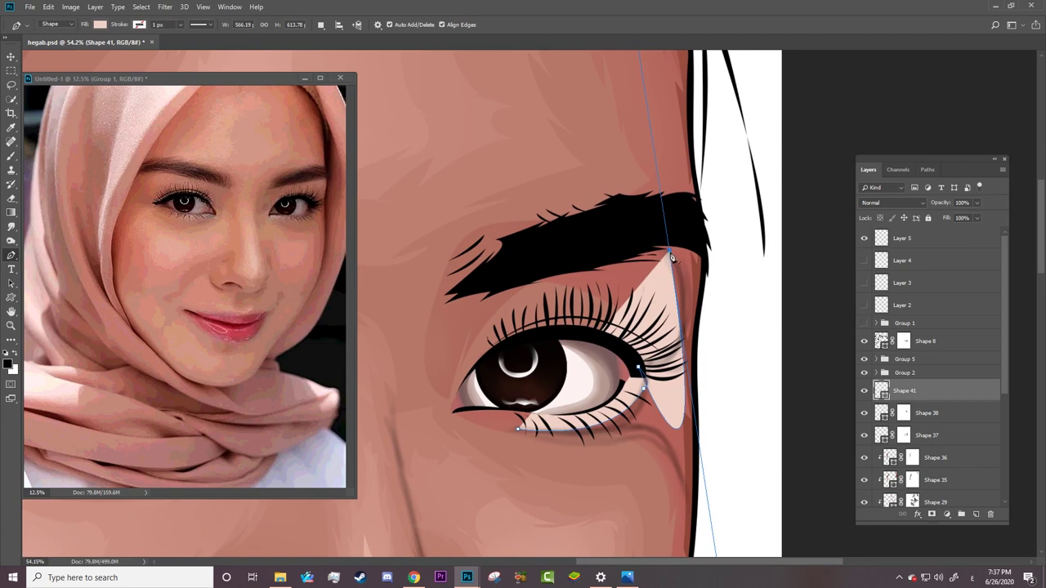
{"action": "left_click", "coordinate": [671, 256]}
{"action": "scroll", "coordinate": [695, 310], "scroll_direction": "down", "scroll_amount": 5}
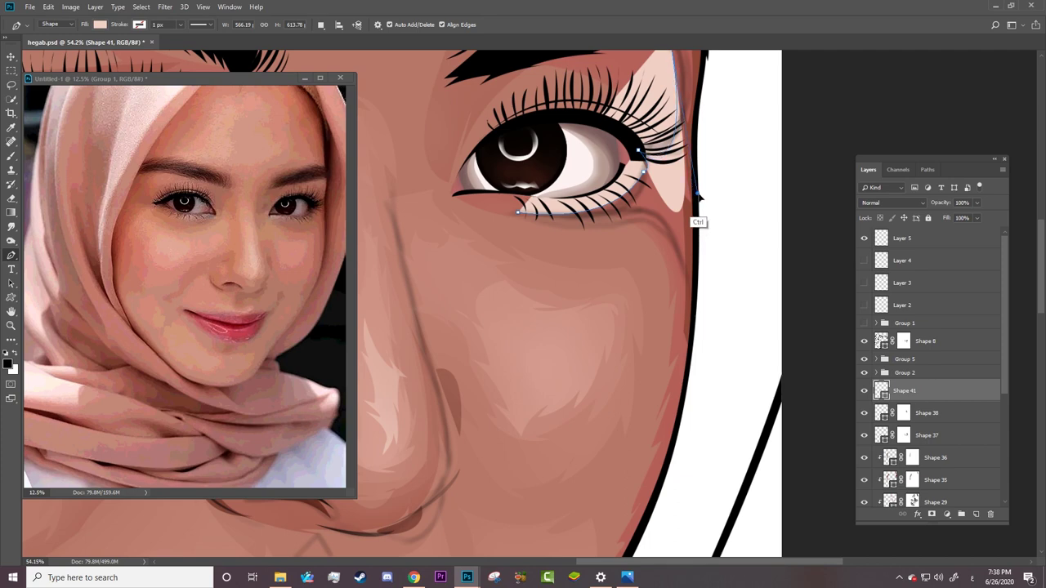
{"action": "scroll", "coordinate": [699, 196], "scroll_direction": "up", "scroll_amount": 3}
{"action": "scroll", "coordinate": [687, 217], "scroll_direction": "up", "scroll_amount": 2}
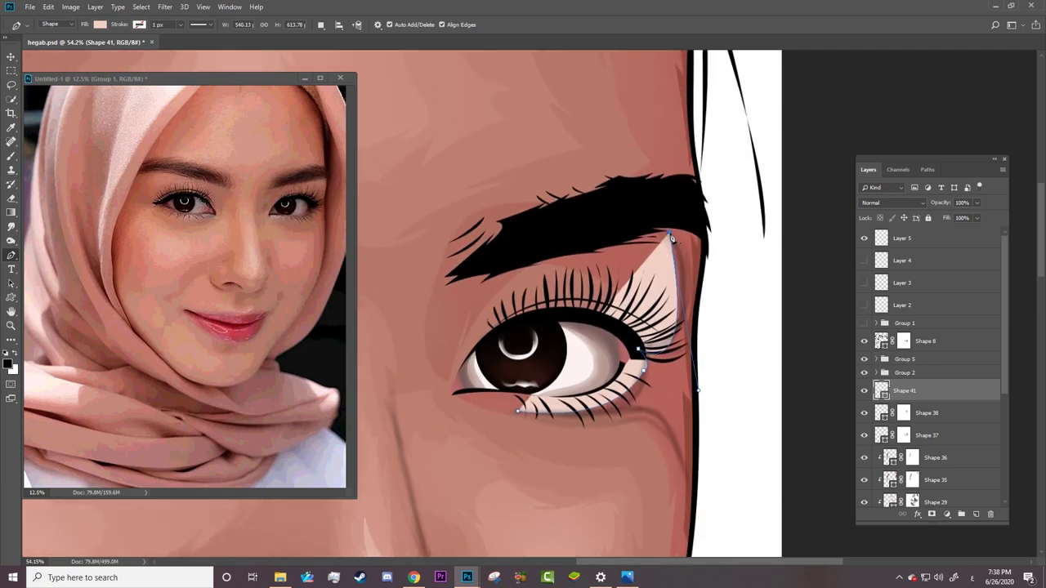
Curve the outline beside the eye and down the face edge, closing the shape.
{"action": "left_click_drag", "start_coordinate": [671, 237], "coordinate": [657, 234], "text": "ctrl"}
{"action": "left_click_drag", "start_coordinate": [697, 391], "coordinate": [687, 391], "text": "ctrl"}
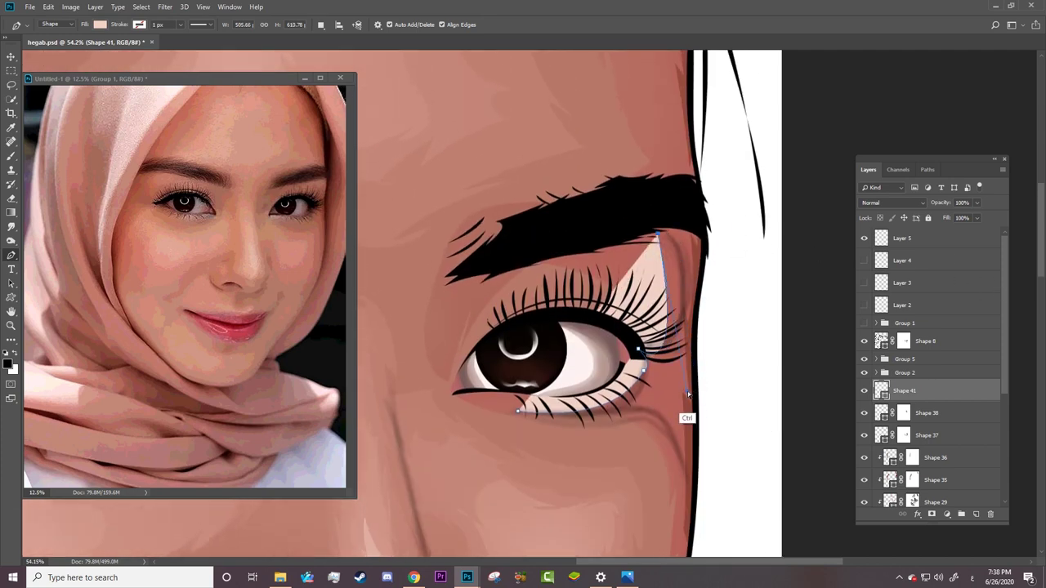
{"action": "left_click_drag", "start_coordinate": [716, 266], "coordinate": [678, 298], "text": "ctrl"}
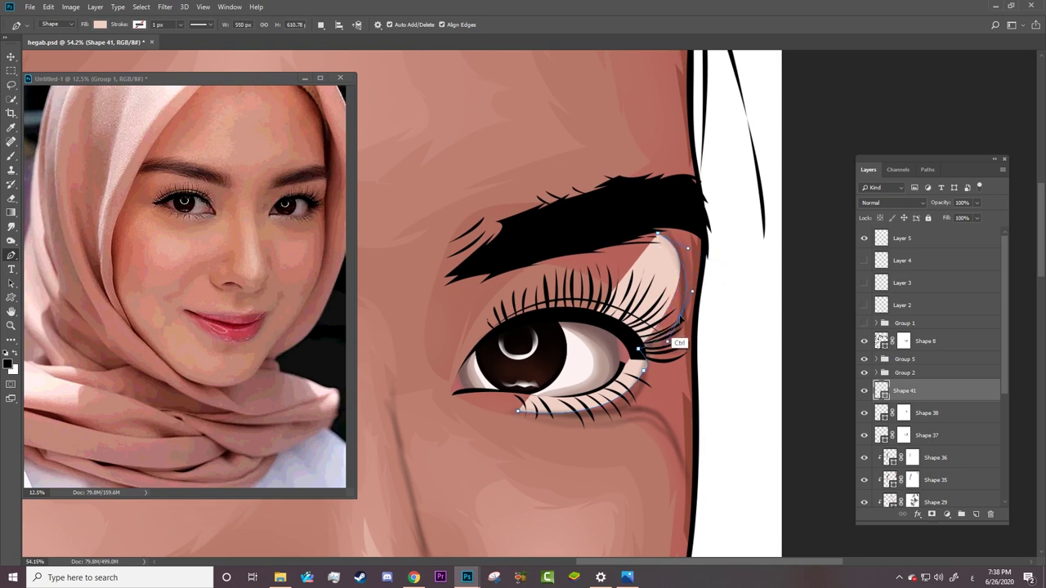
{"action": "mouse_move", "coordinate": [662, 345]}
{"action": "left_mouse_down", "text": "ctrl"}
{"action": "mouse_move", "coordinate": [677, 259]}
{"action": "mouse_move", "coordinate": [733, 282]}
{"action": "left_mouse_up", "text": "ctrl"}
{"action": "left_click", "coordinate": [672, 206]}
{"action": "mouse_move", "coordinate": [714, 464]}
{"action": "left_mouse_down"}
{"action": "mouse_move", "coordinate": [712, 487]}
{"action": "mouse_move", "coordinate": [670, 411]}
{"action": "mouse_move", "coordinate": [614, 414]}
{"action": "left_mouse_up"}
{"action": "left_click", "coordinate": [698, 533]}
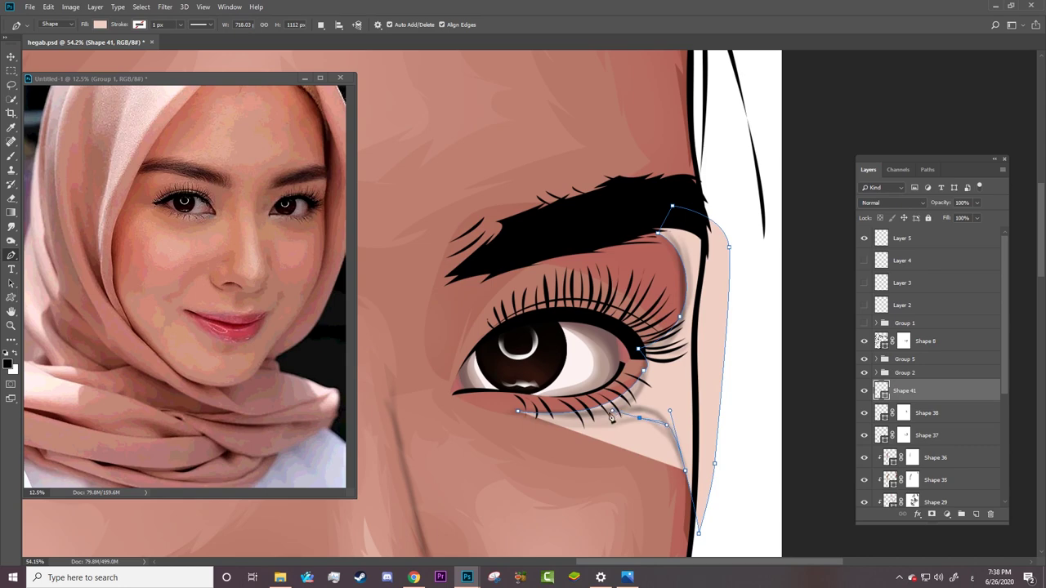
{"action": "left_click_drag", "start_coordinate": [518, 411], "coordinate": [477, 388]}
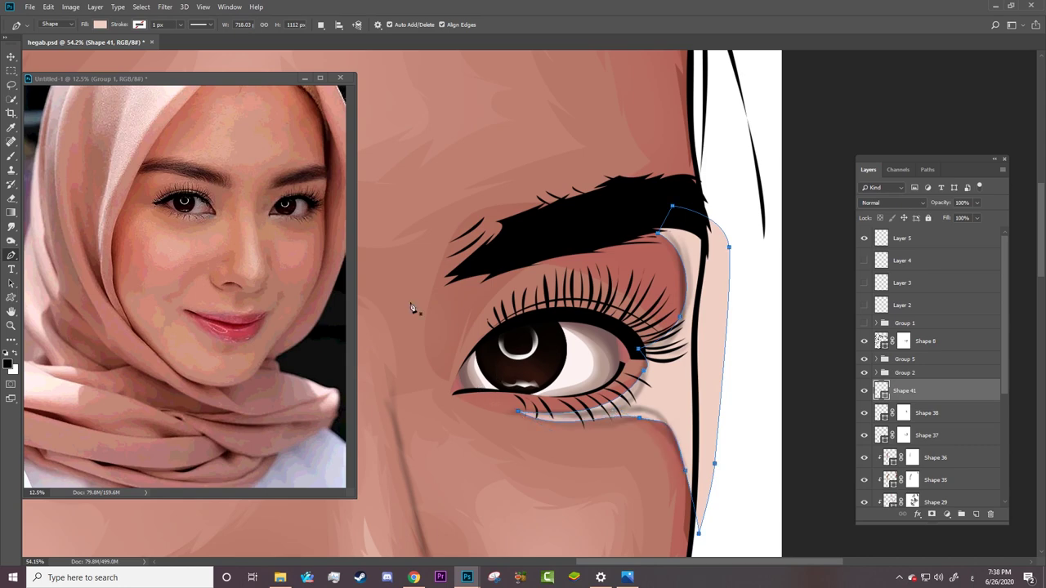
{"action": "left_click", "coordinate": [100, 24]}
Fill Shape 41 with dark brown and clip it to the layer below.
{"action": "left_click", "coordinate": [152, 46]}
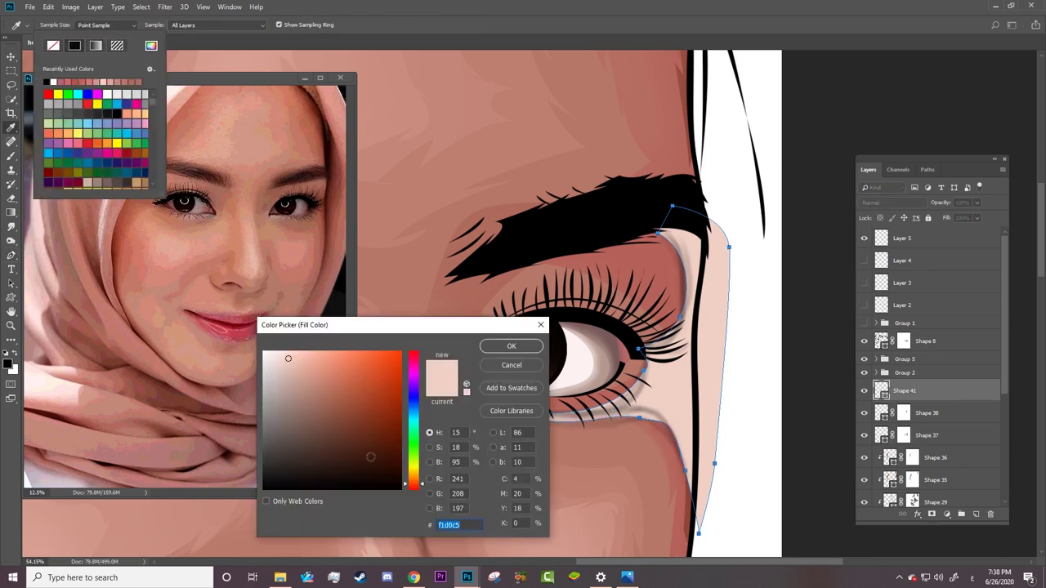
{"action": "left_click_drag", "start_coordinate": [381, 431], "coordinate": [383, 446]}
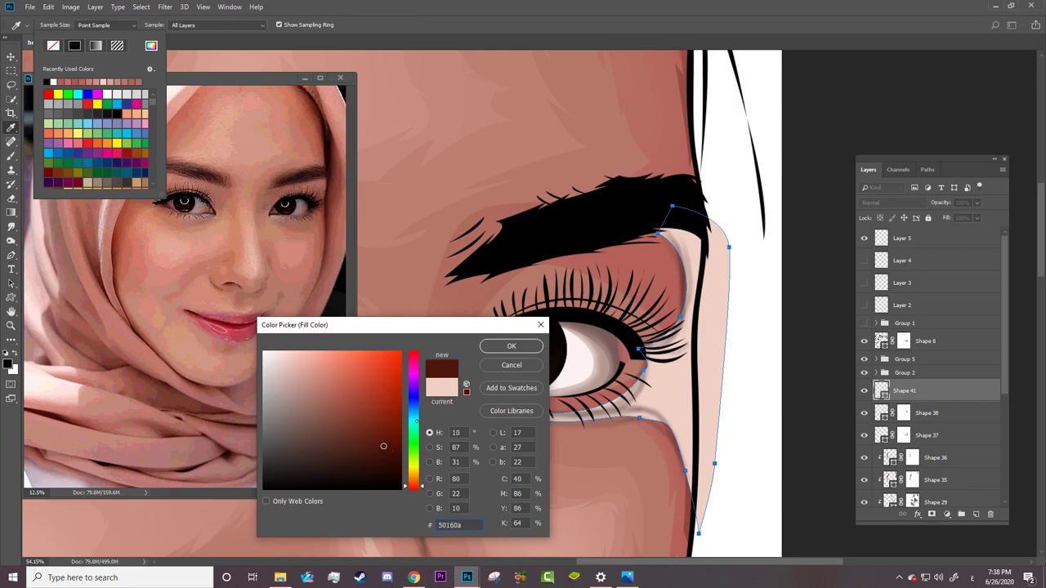
{"action": "left_click", "coordinate": [511, 346]}
{"action": "right_click", "coordinate": [899, 391]}
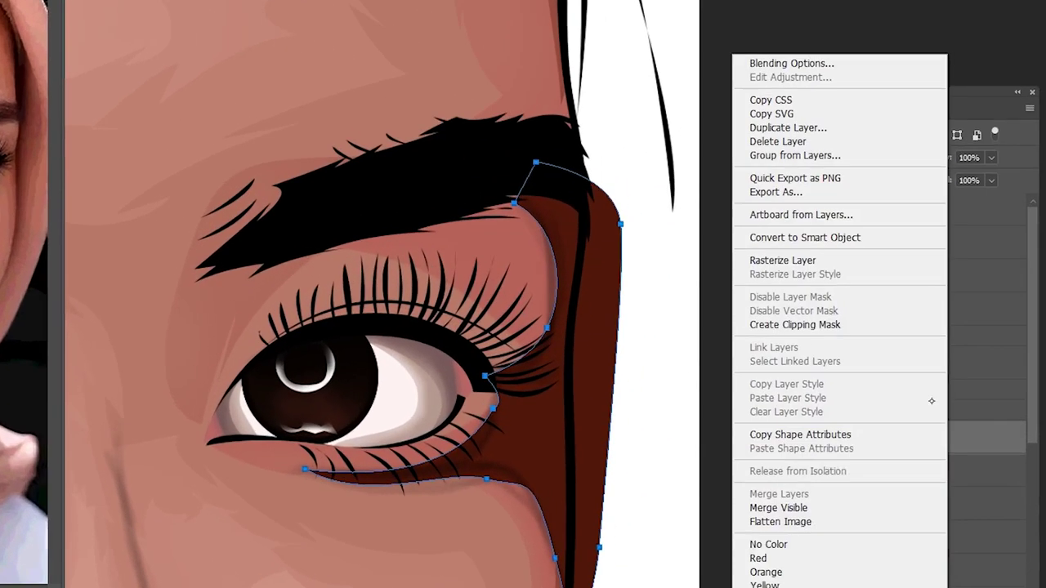
{"action": "left_click", "coordinate": [772, 329]}
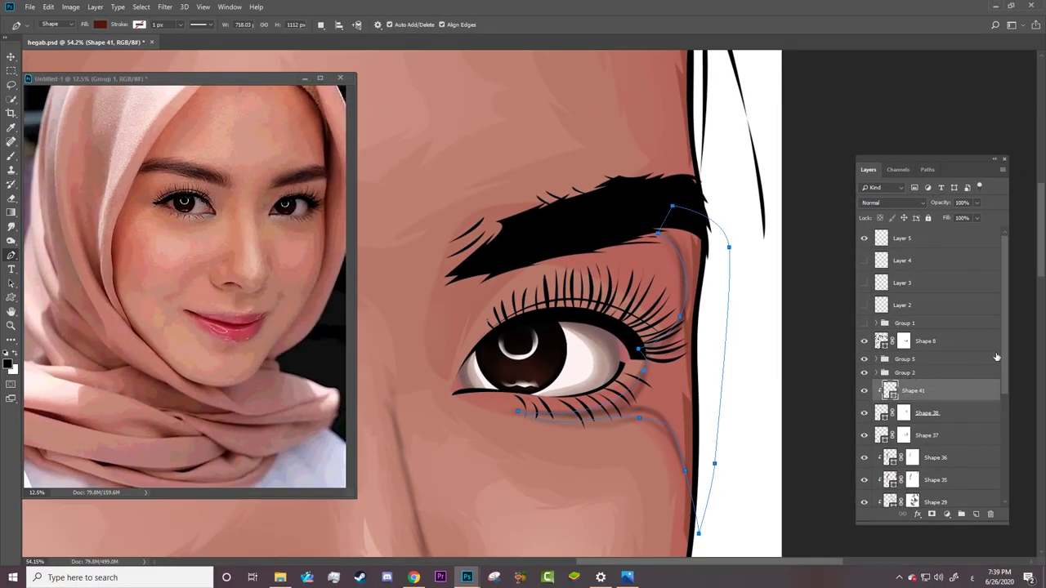
Undo the clip, move Shape 41 down the stack, and clip it to the skin beneath.
{"action": "scroll", "coordinate": [996, 357], "scroll_direction": "down", "scroll_amount": 2}
{"action": "key", "text": "ctrl+alt+g"}
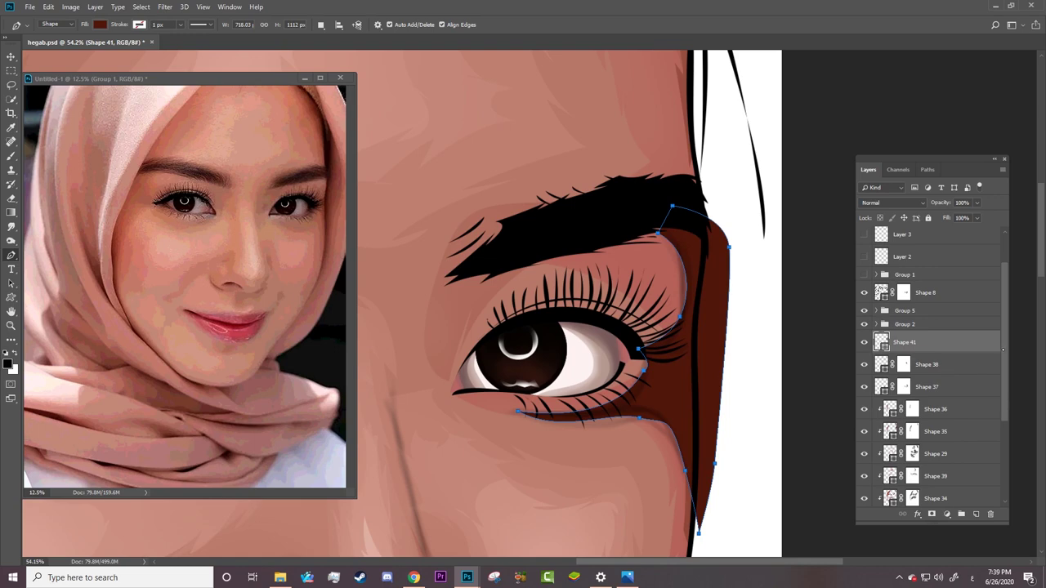
{"action": "scroll", "coordinate": [980, 343], "scroll_direction": "down", "scroll_amount": 3}
{"action": "left_click_drag", "start_coordinate": [964, 259], "coordinate": [956, 319]}
{"action": "right_click", "coordinate": [964, 312]}
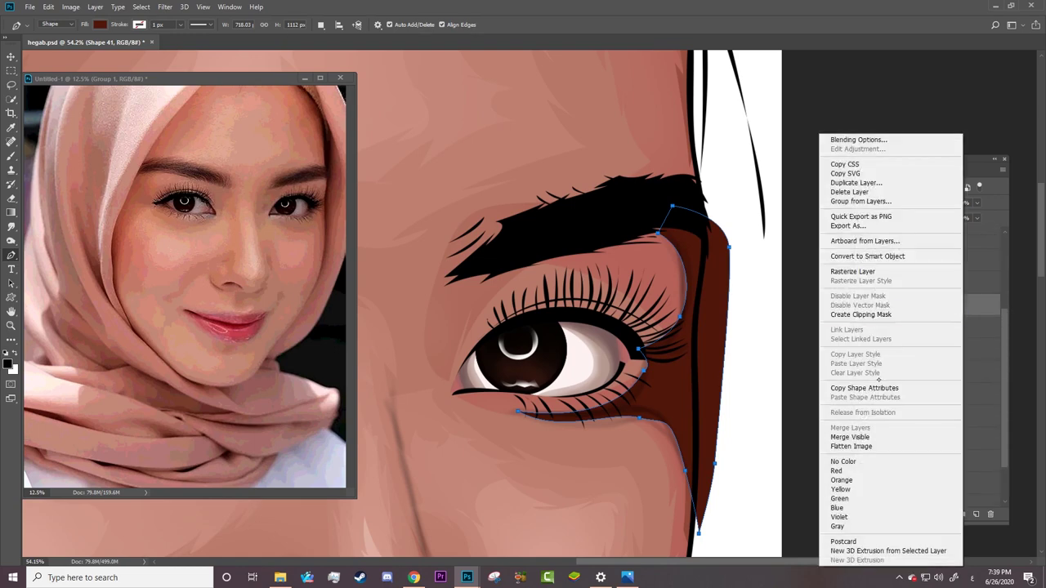
{"action": "left_click", "coordinate": [890, 315]}
Add a layer mask to Shape 41 and set up a 155 px soft brush.
{"action": "key", "text": "z"}
{"action": "scroll", "coordinate": [688, 356], "scroll_direction": "down", "scroll_amount": 3}
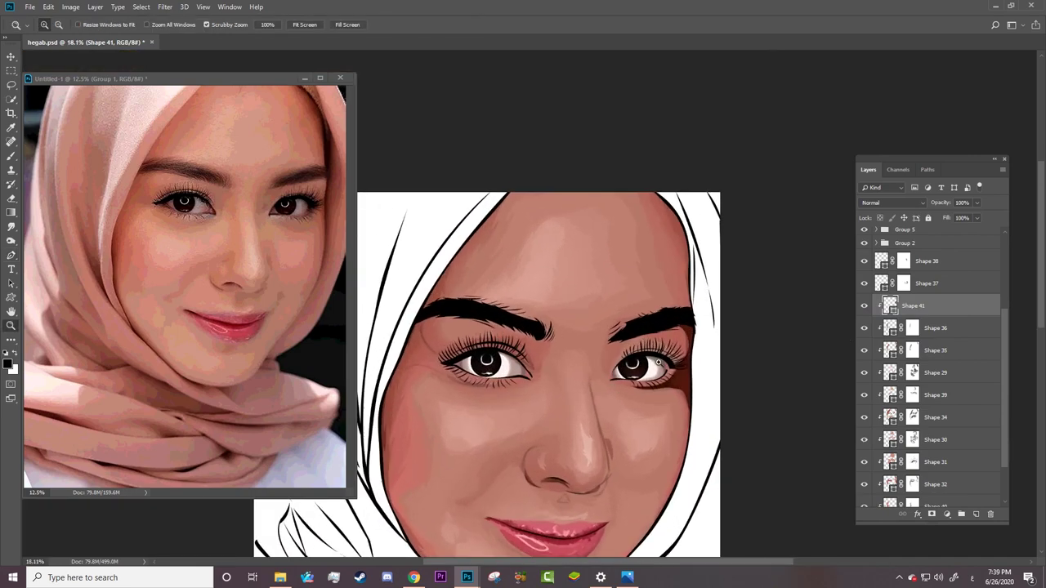
{"action": "scroll", "coordinate": [689, 355], "scroll_direction": "up", "scroll_amount": 1}
{"action": "left_click", "coordinate": [931, 514]}
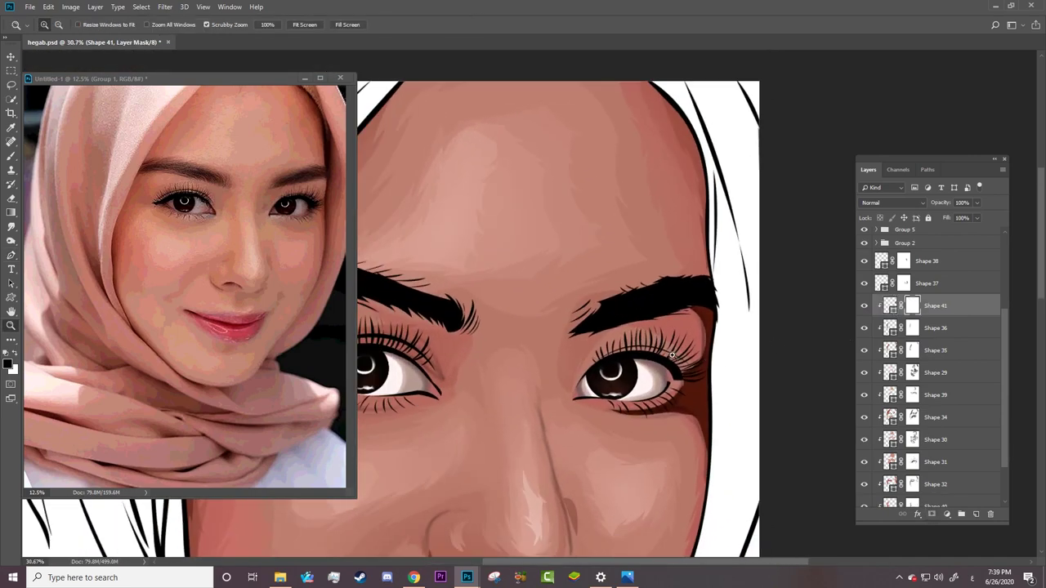
{"action": "key", "text": "b"}
{"action": "right_click", "coordinate": [671, 355]}
{"action": "left_click_drag", "start_coordinate": [732, 171], "coordinate": [768, 172]}
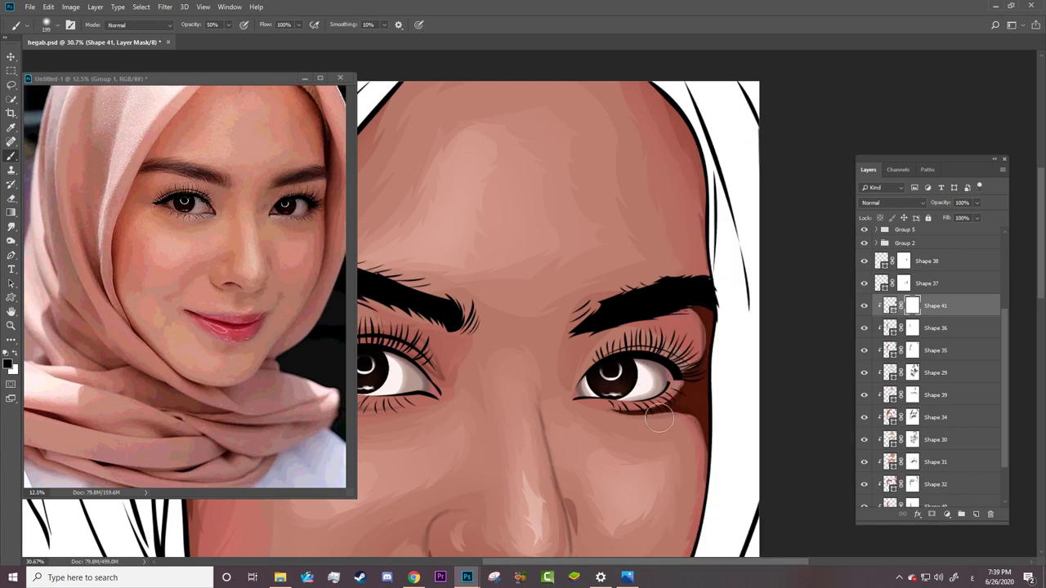
{"action": "key", "text": "Return"}
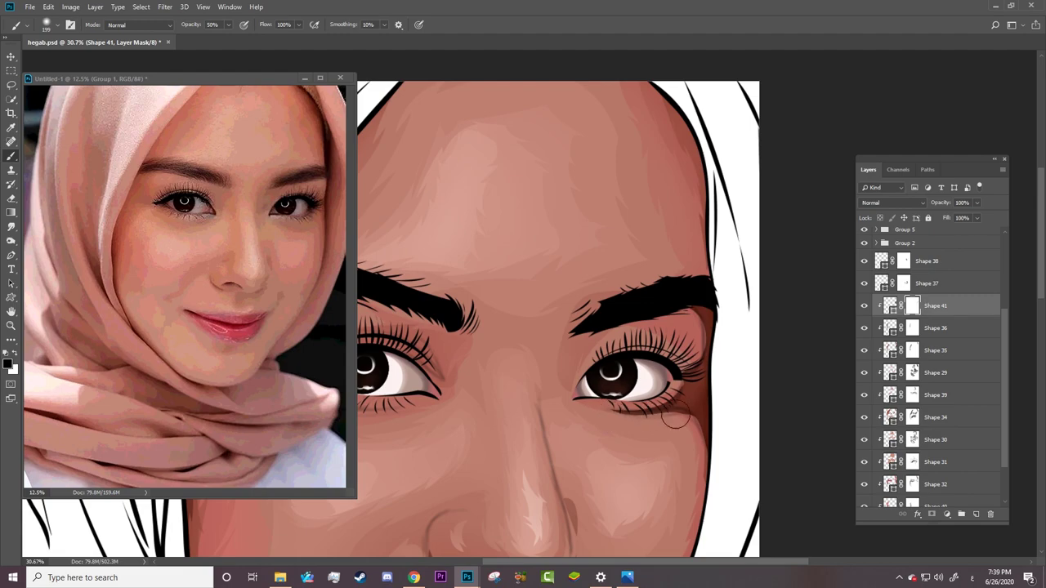
{"action": "key", "text": "z"}
{"action": "left_click_drag", "start_coordinate": [727, 402], "coordinate": [637, 408]}
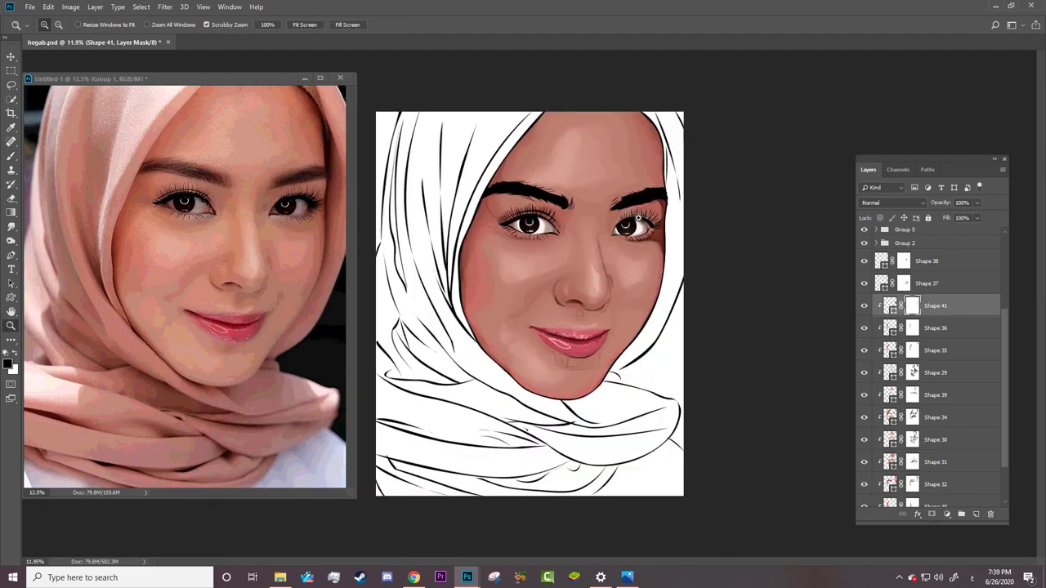
{"action": "mouse_move", "coordinate": [639, 219]}
{"action": "left_mouse_down"}
{"action": "mouse_move", "coordinate": [757, 228]}
{"action": "mouse_move", "coordinate": [703, 266]}
{"action": "left_mouse_up"}
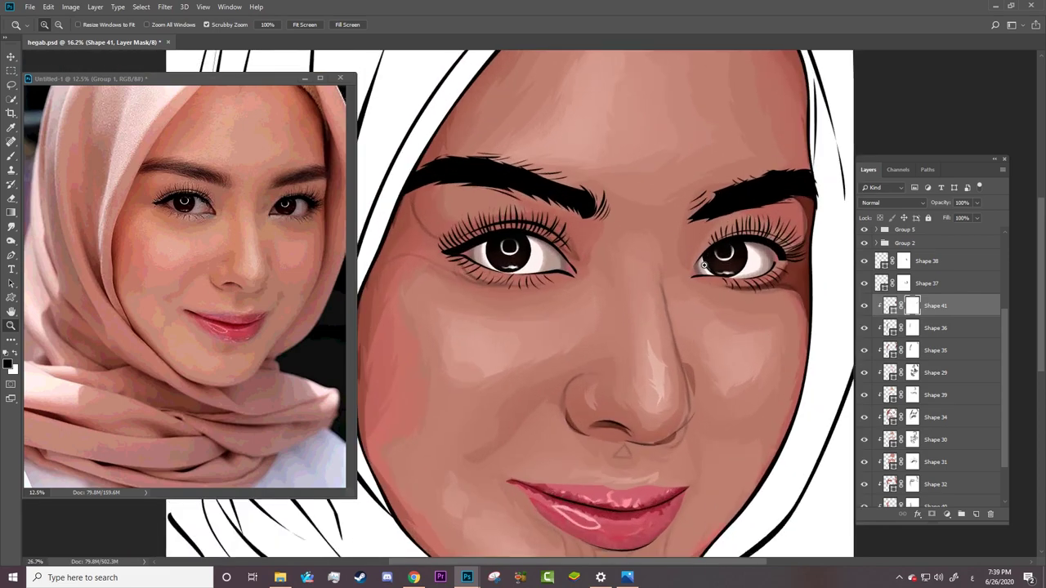
Set the Pen to Combine Shapes and begin a left-eye shadow path, then undo its first anchors.
{"action": "key", "text": "p"}
{"action": "left_click", "coordinate": [320, 25]}
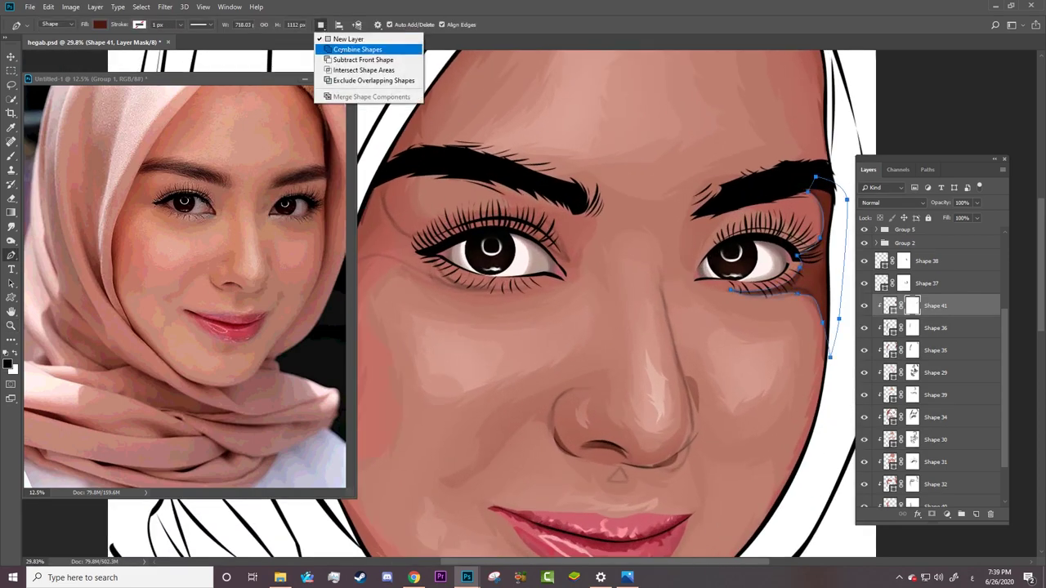
{"action": "left_click", "coordinate": [351, 47]}
{"action": "left_click", "coordinate": [385, 177]}
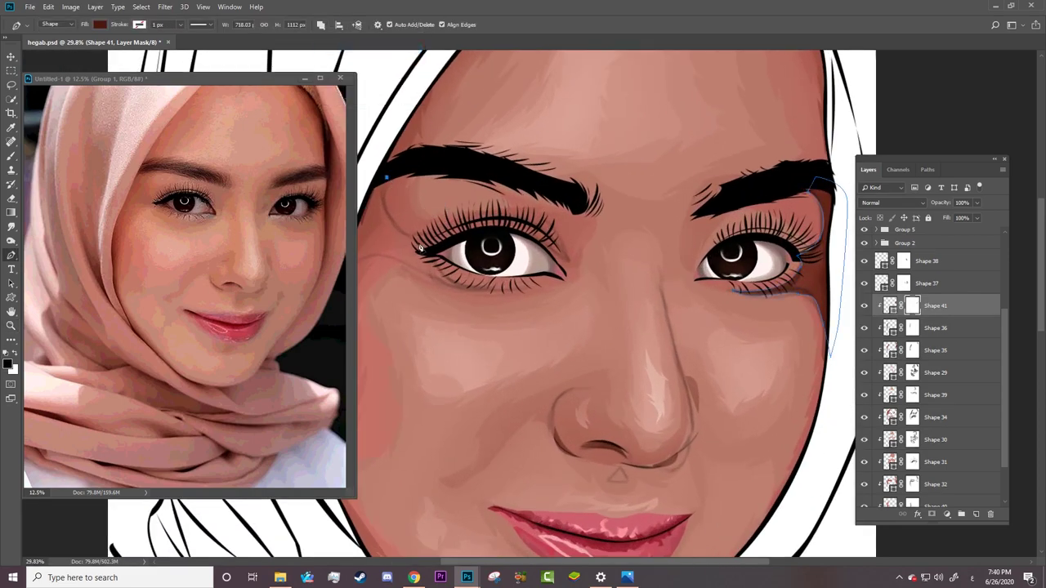
{"action": "left_click_drag", "start_coordinate": [418, 243], "coordinate": [450, 243]}
{"action": "left_click_drag", "start_coordinate": [512, 232], "coordinate": [535, 241]}
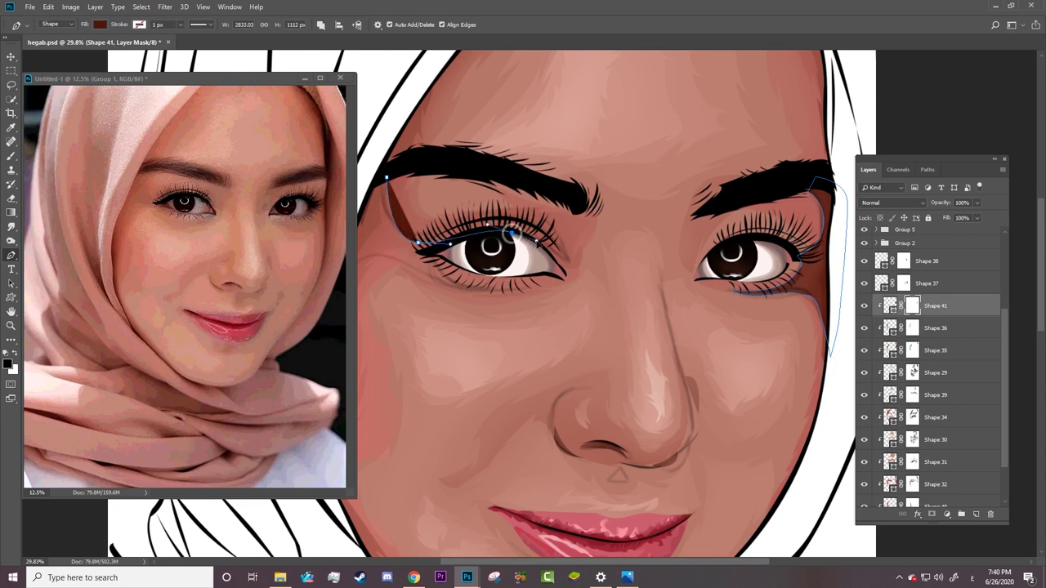
{"action": "left_click", "coordinate": [563, 283]}
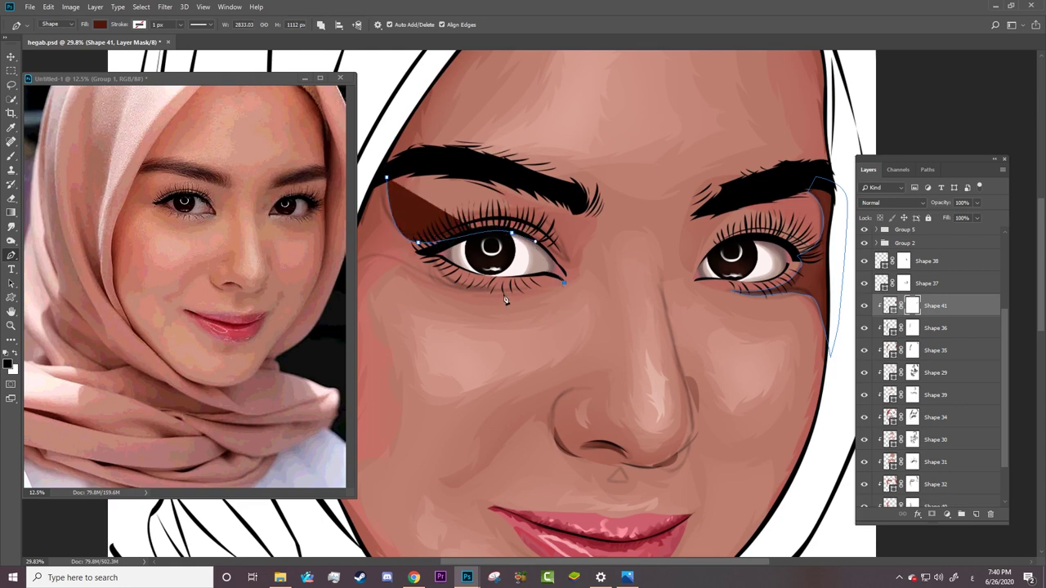
{"action": "key", "text": "ctrl+alt+z"}
{"action": "key", "text": "ctrl+alt+z"}
{"action": "key", "text": "ctrl+alt+z"}
{"action": "key", "text": "ctrl+alt+z"}
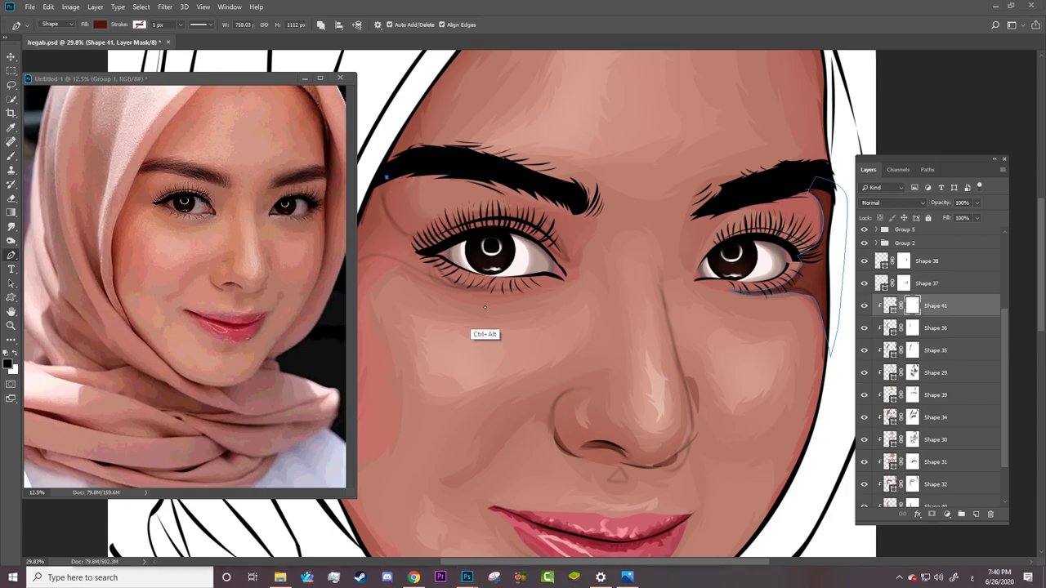
{"action": "key", "text": "ctrl+alt+z"}
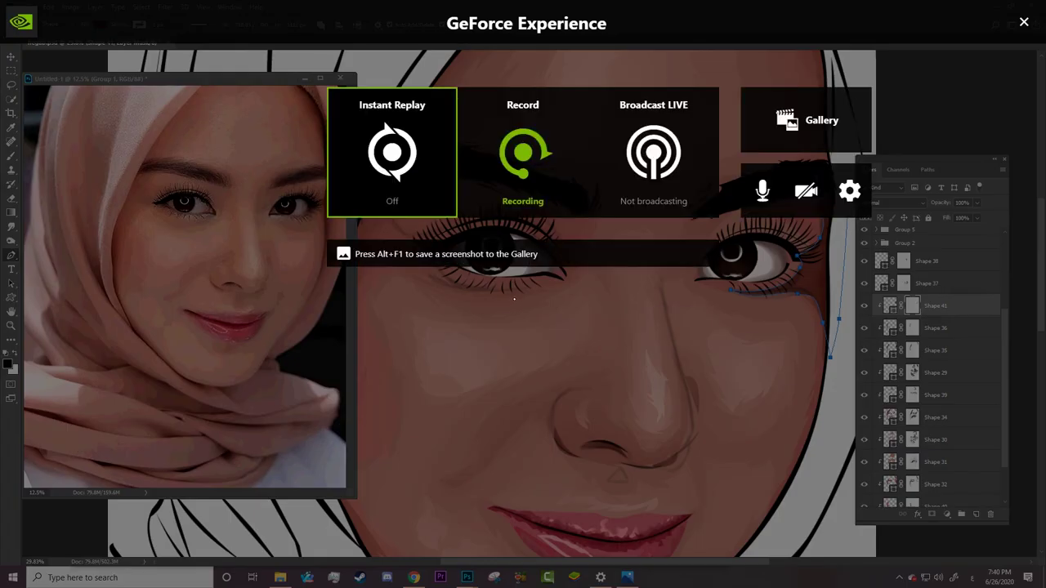
{"action": "key", "text": "ctrl+alt+z"}
Redraw the shadow path along the left eye's lower lid to its outer corner.
{"action": "left_click", "coordinate": [527, 287]}
{"action": "left_click_drag", "start_coordinate": [430, 259], "coordinate": [396, 219]}
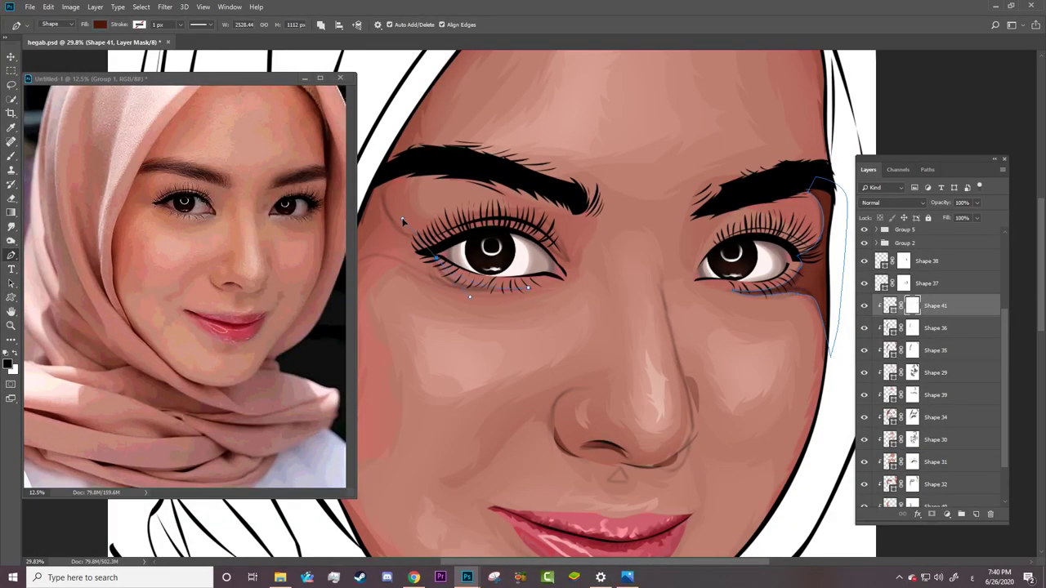
{"action": "left_click", "coordinate": [431, 259], "text": "ctrl"}
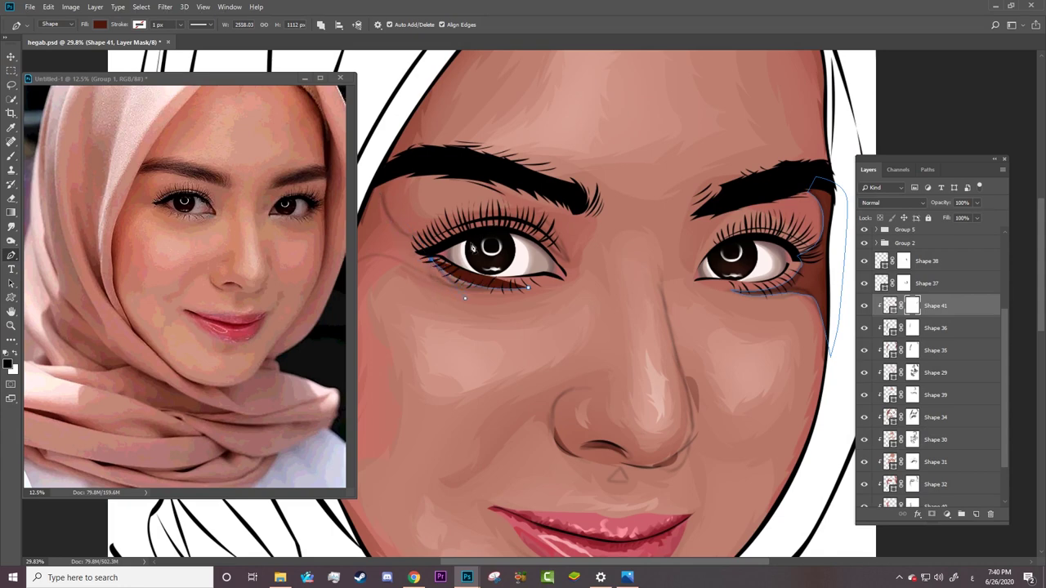
{"action": "left_click_drag", "start_coordinate": [430, 259], "coordinate": [442, 242]}
{"action": "mouse_move", "coordinate": [560, 258]}
{"action": "left_mouse_down"}
{"action": "mouse_move", "coordinate": [602, 313]}
{"action": "mouse_move", "coordinate": [563, 260]}
{"action": "left_mouse_up"}
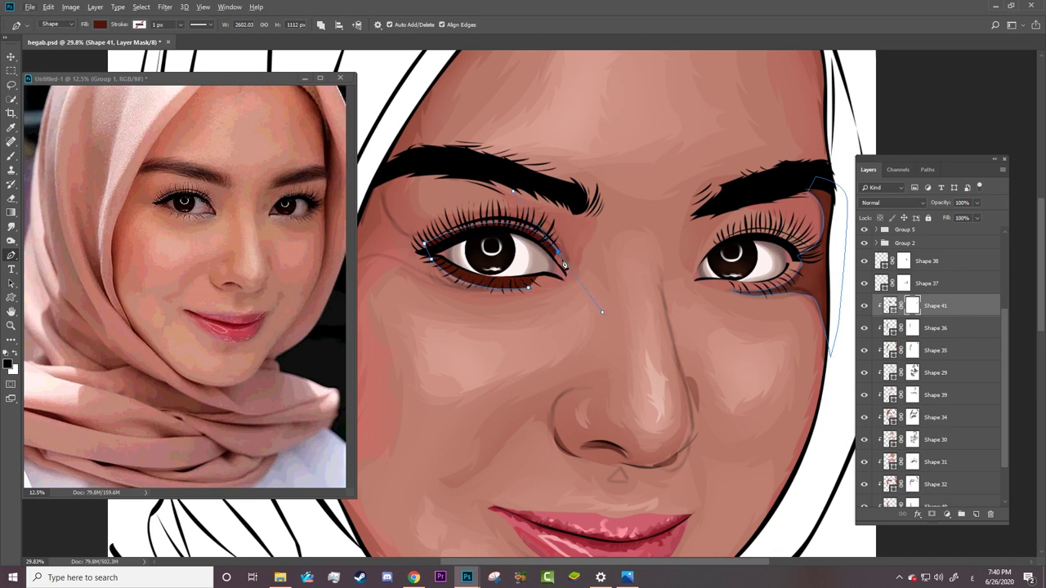
{"action": "key", "text": "Escape"}
{"action": "mouse_move", "coordinate": [576, 271]}
{"action": "left_mouse_down"}
{"action": "mouse_move", "coordinate": [507, 187]}
{"action": "mouse_move", "coordinate": [513, 211]}
{"action": "left_mouse_up"}
{"action": "key", "text": "alt+z"}
{"action": "key", "text": "alt+z"}
{"action": "key", "text": "ctrl+alt+z"}
{"action": "key", "text": "ctrl+alt+z"}
Curve the path along the upper lashes, up near the brow, down the hijab edge, and close it.
{"action": "left_click_drag", "start_coordinate": [432, 230], "coordinate": [562, 183]}
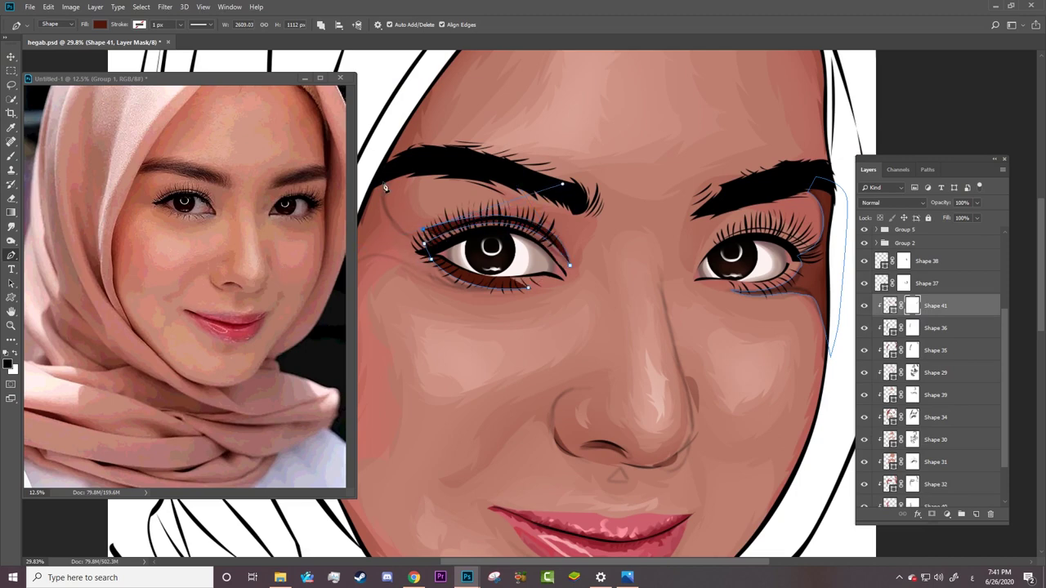
{"action": "left_click_drag", "start_coordinate": [382, 181], "coordinate": [389, 129]}
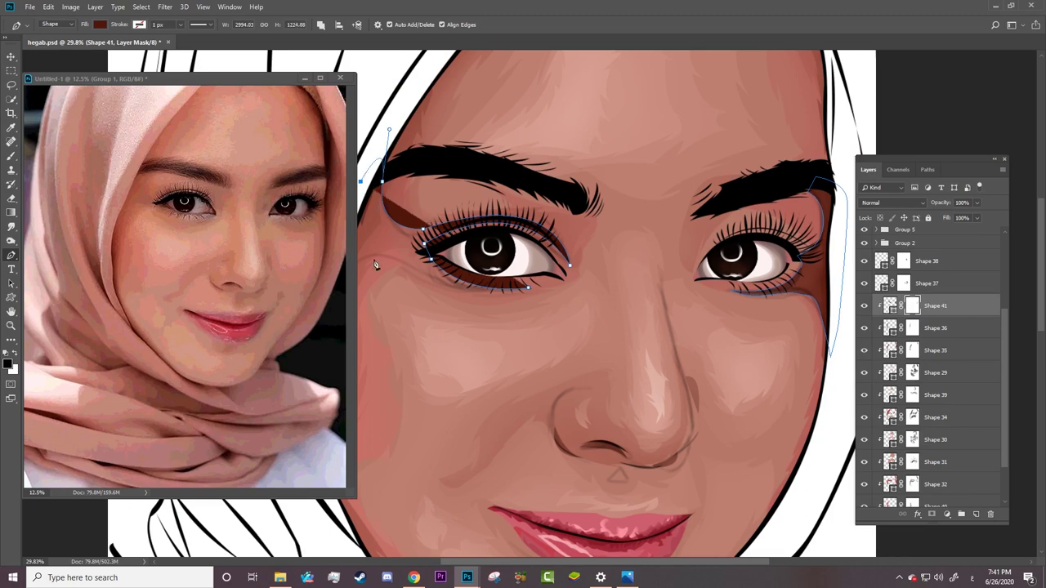
{"action": "left_click_drag", "start_coordinate": [477, 562], "coordinate": [451, 474]}
{"action": "left_click_drag", "start_coordinate": [438, 418], "coordinate": [454, 500]}
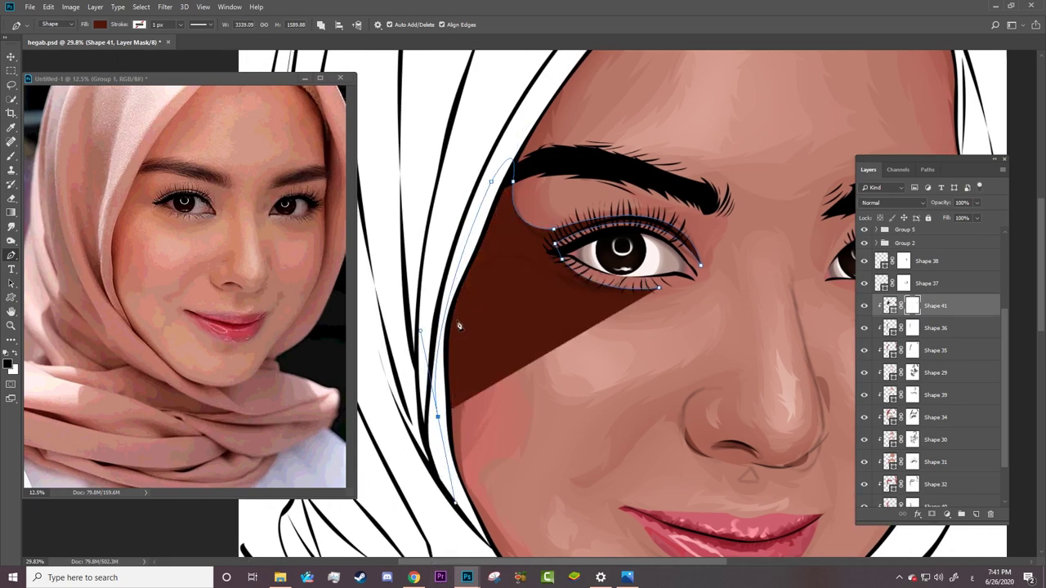
{"action": "mouse_move", "coordinate": [452, 337]}
{"action": "left_mouse_down"}
{"action": "mouse_move", "coordinate": [465, 266]}
{"action": "mouse_move", "coordinate": [506, 254]}
{"action": "left_mouse_up"}
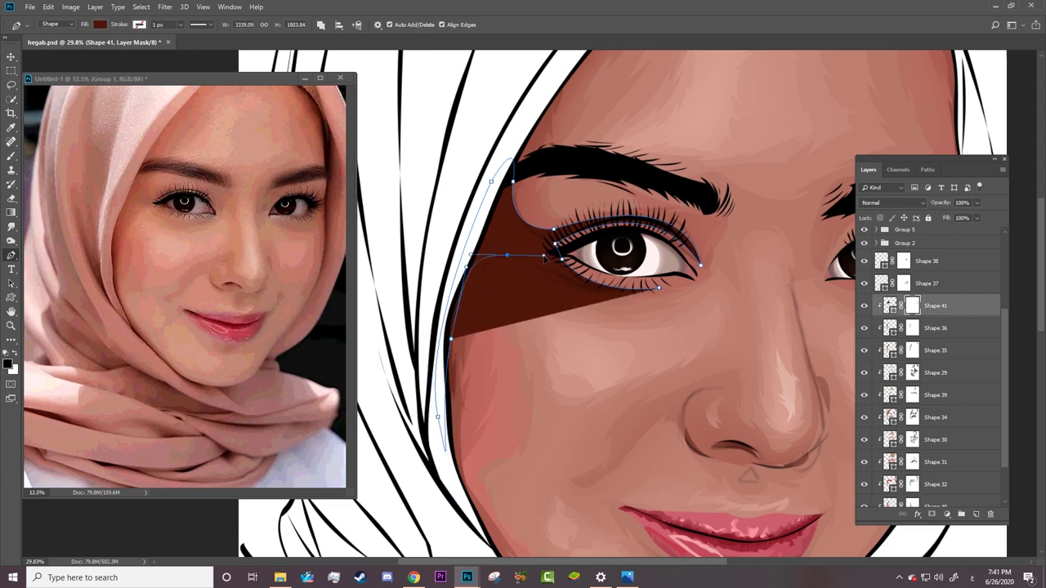
{"action": "left_click", "coordinate": [484, 267]}
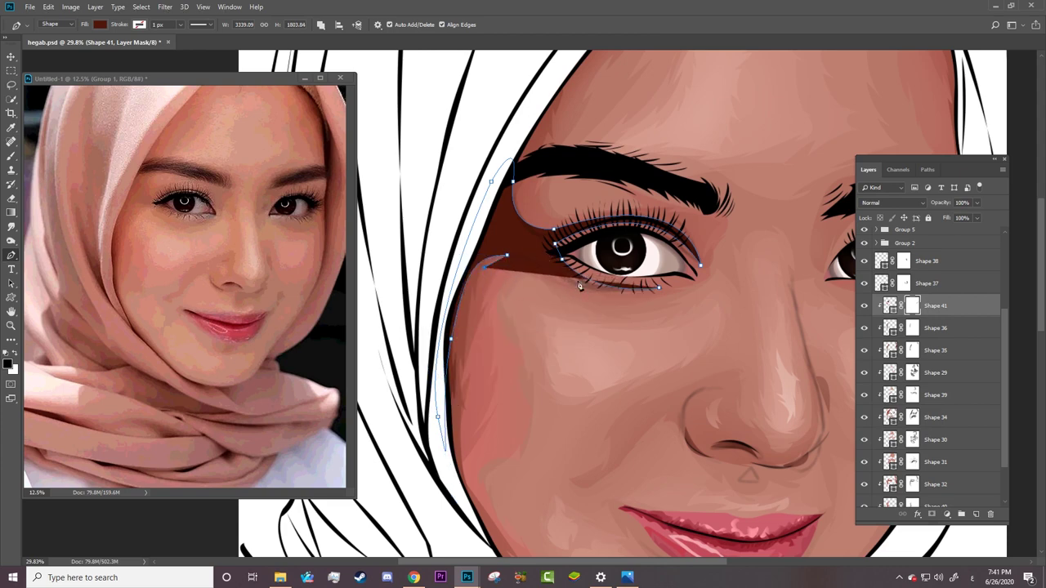
{"action": "left_click_drag", "start_coordinate": [563, 274], "coordinate": [590, 278]}
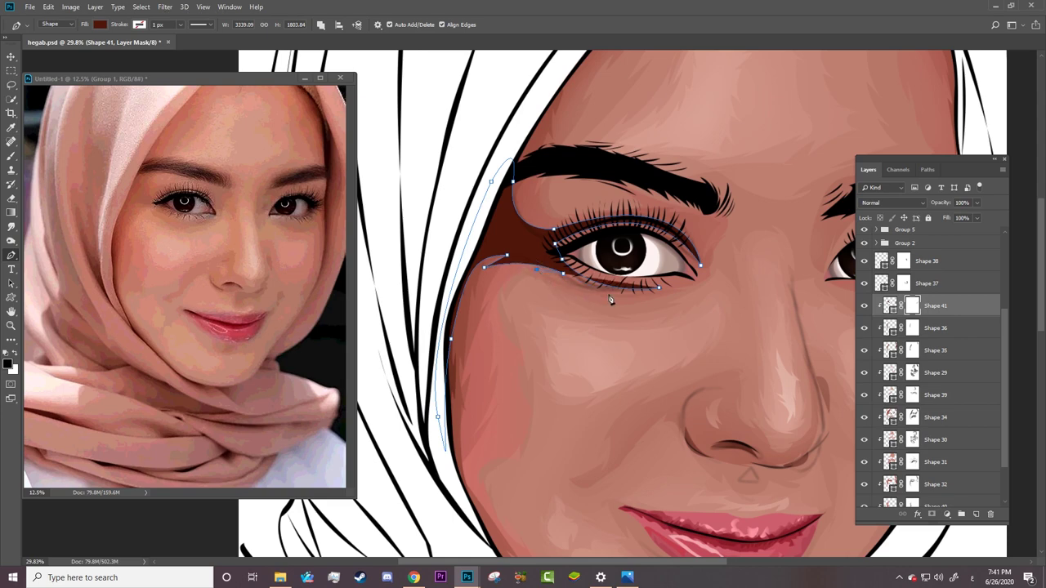
{"action": "left_click", "coordinate": [660, 291]}
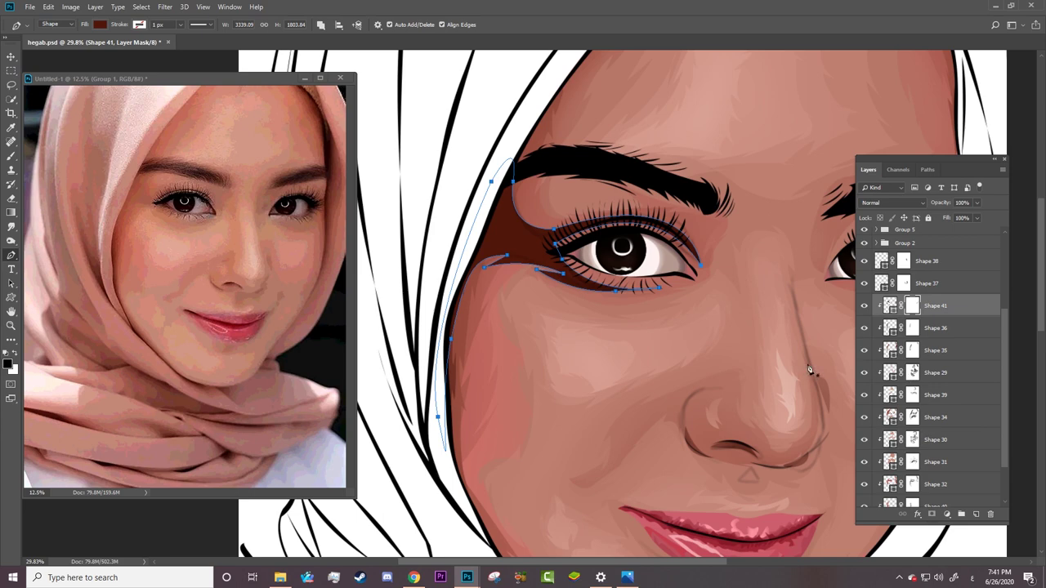
{"action": "key", "text": "b"}
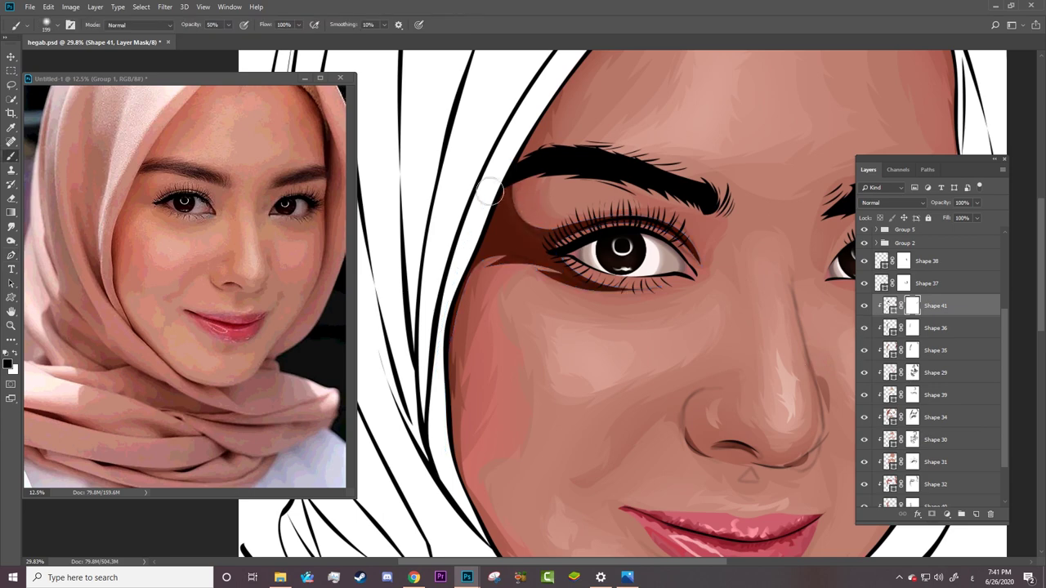
Enlarge the brush to 513 px.
{"action": "right_click", "coordinate": [498, 233]}
{"action": "left_click_drag", "start_coordinate": [572, 157], "coordinate": [608, 158]}
{"action": "key", "text": "Return"}
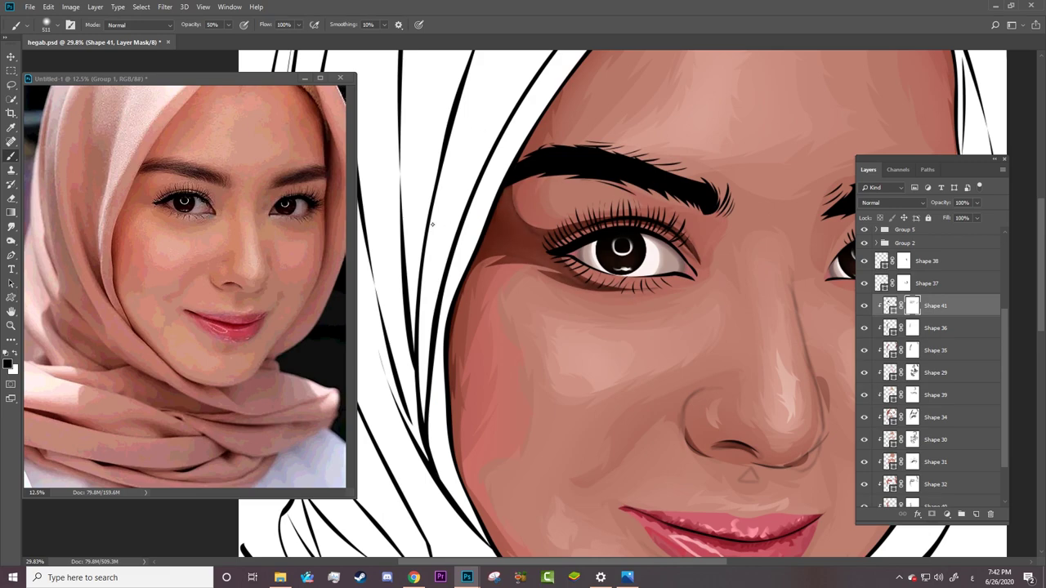
{"action": "key", "text": "z"}
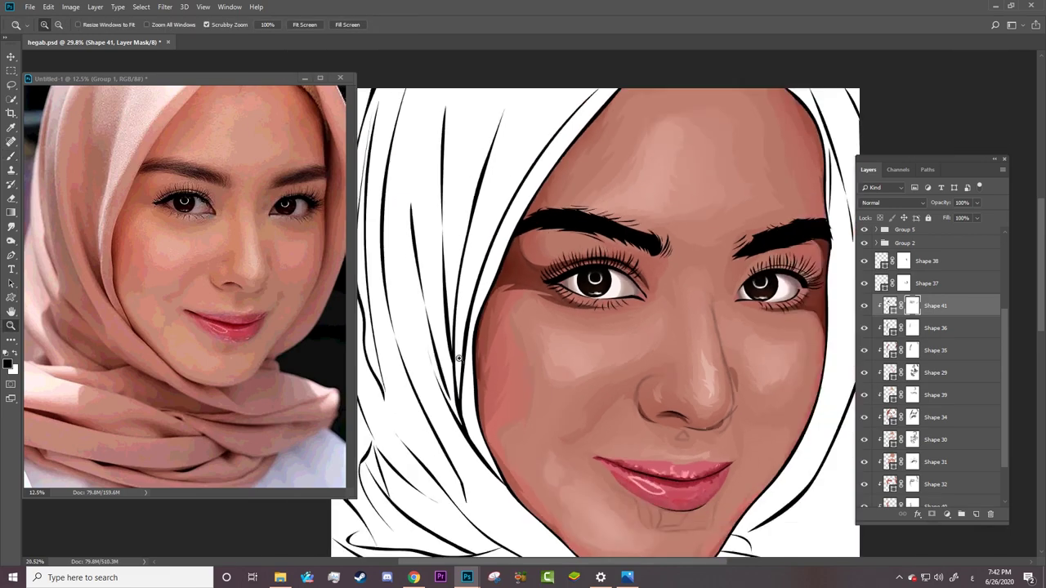
{"action": "scroll", "coordinate": [769, 299], "scroll_direction": "down", "scroll_amount": 5}
{"action": "scroll", "coordinate": [769, 299], "scroll_direction": "up", "scroll_amount": 3}
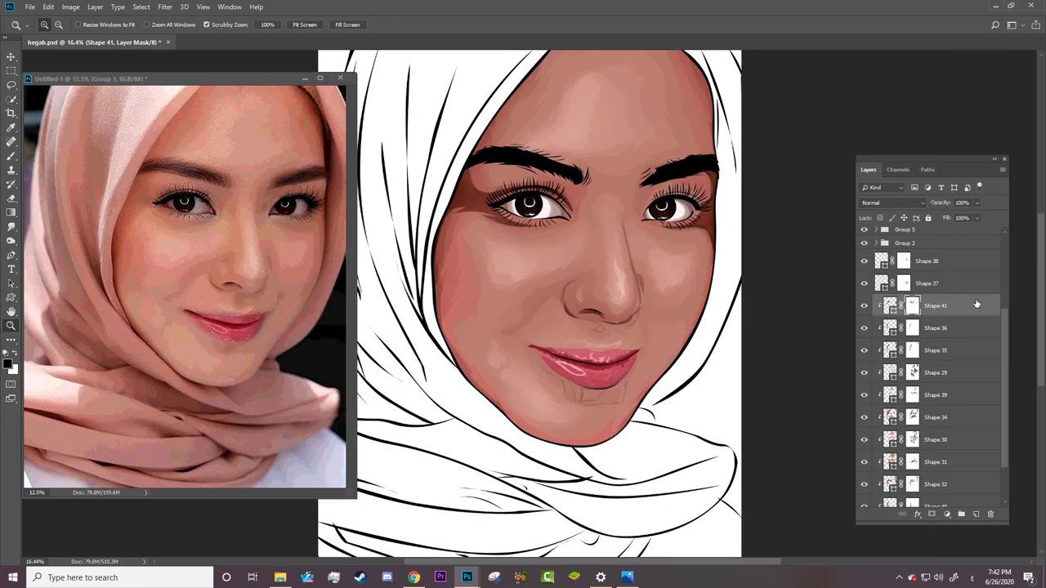
Move Shape 41 below Shape 32 and target its layer mask for brushing.
{"action": "left_click_drag", "start_coordinate": [976, 304], "coordinate": [973, 428]}
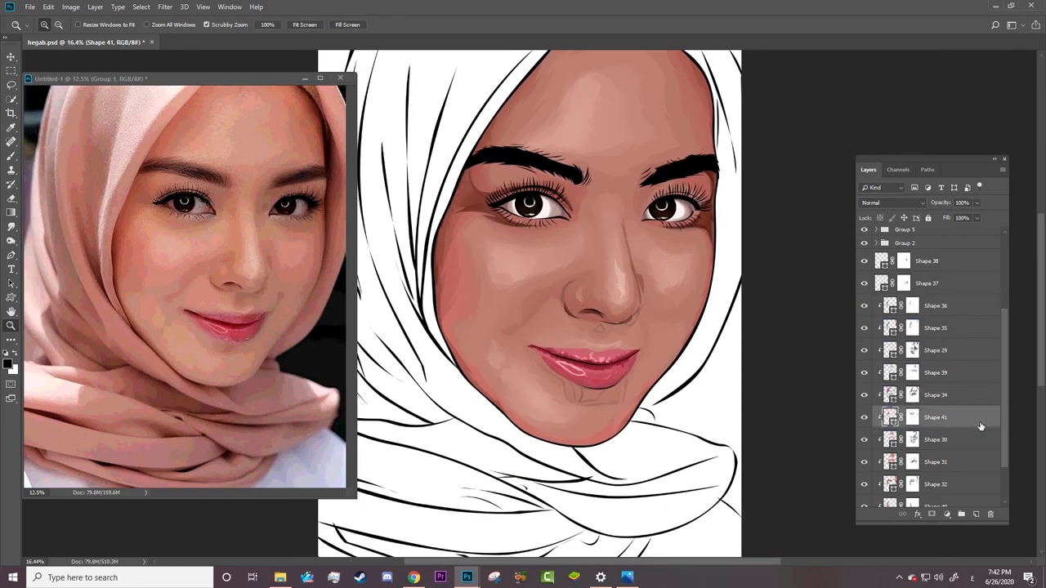
{"action": "mouse_move", "coordinate": [981, 418]}
{"action": "left_mouse_down"}
{"action": "mouse_move", "coordinate": [972, 485]}
{"action": "mouse_move", "coordinate": [976, 463]}
{"action": "left_mouse_up"}
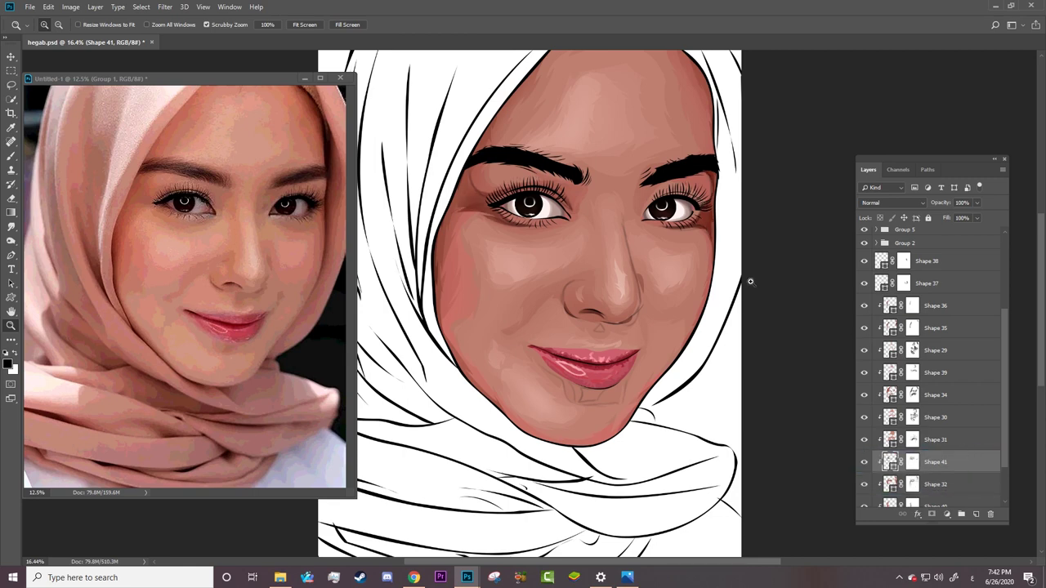
{"action": "left_click", "coordinate": [913, 463]}
{"action": "key", "text": "b"}
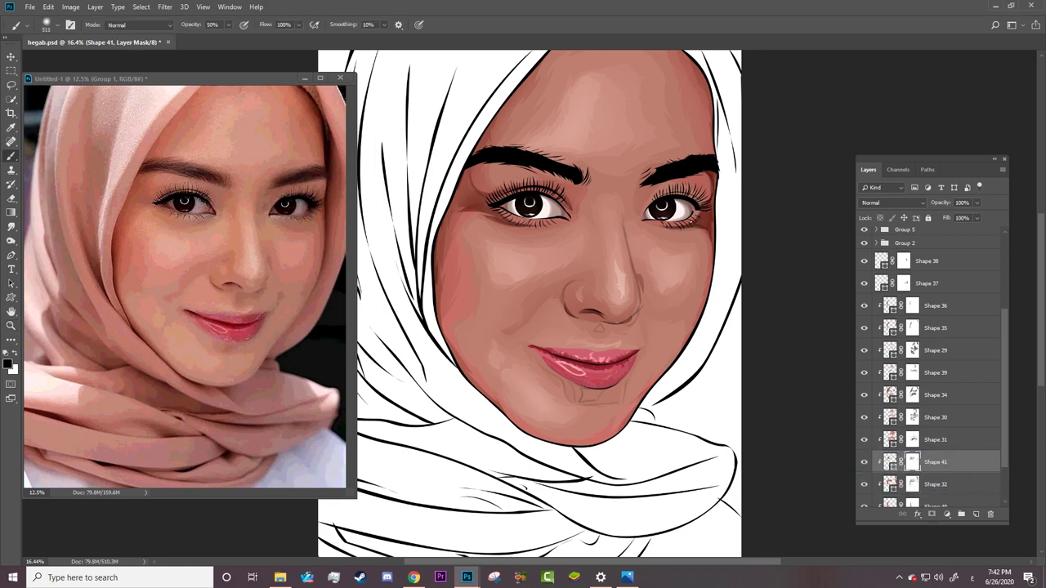
{"action": "scroll", "coordinate": [995, 242], "scroll_direction": "up", "scroll_amount": 5}
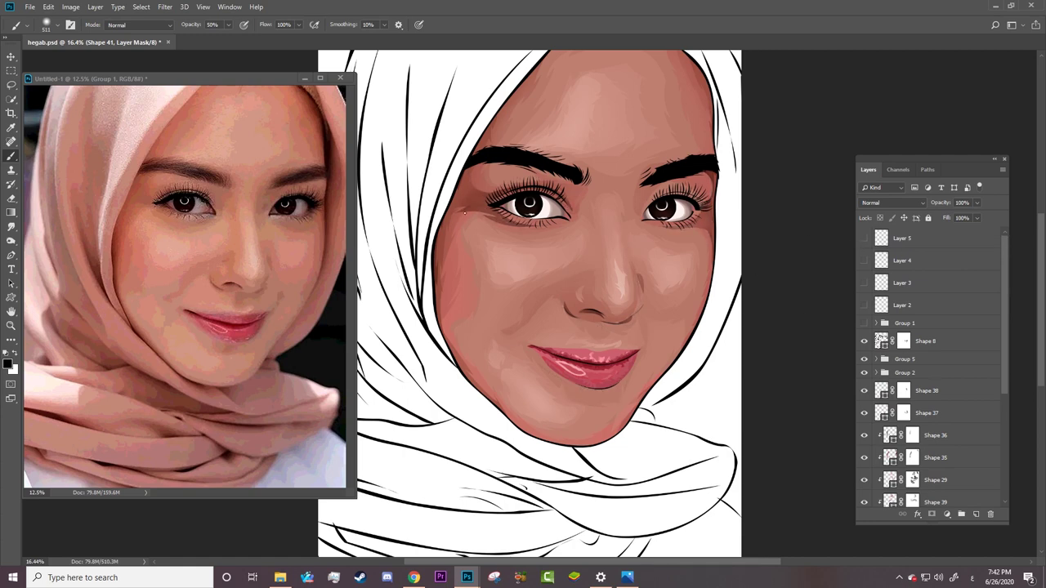
Zoom toward the right eye and set a white 92 px brush.
{"action": "key", "text": "z"}
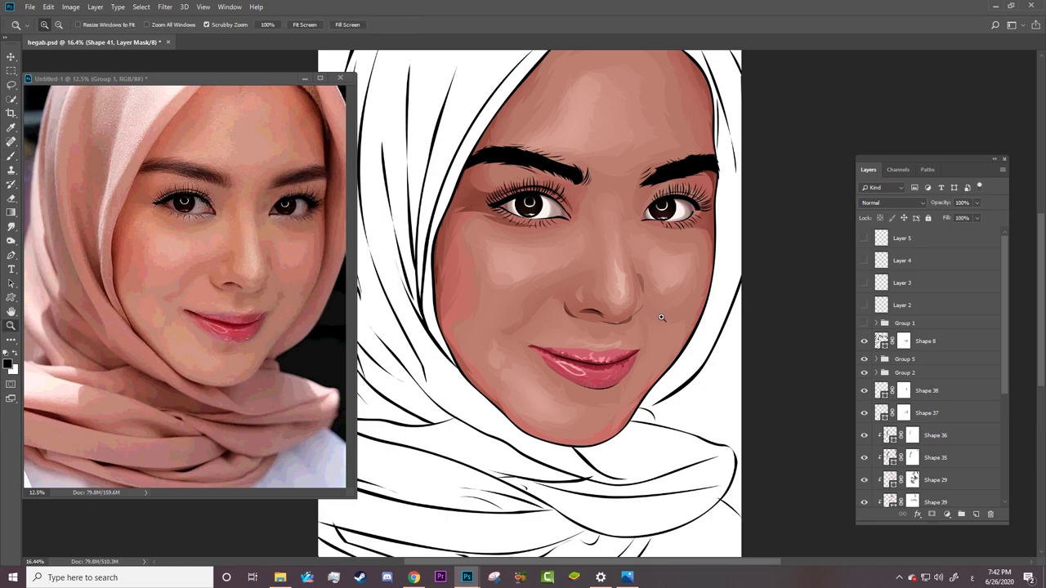
{"action": "left_click_drag", "start_coordinate": [654, 226], "coordinate": [719, 226]}
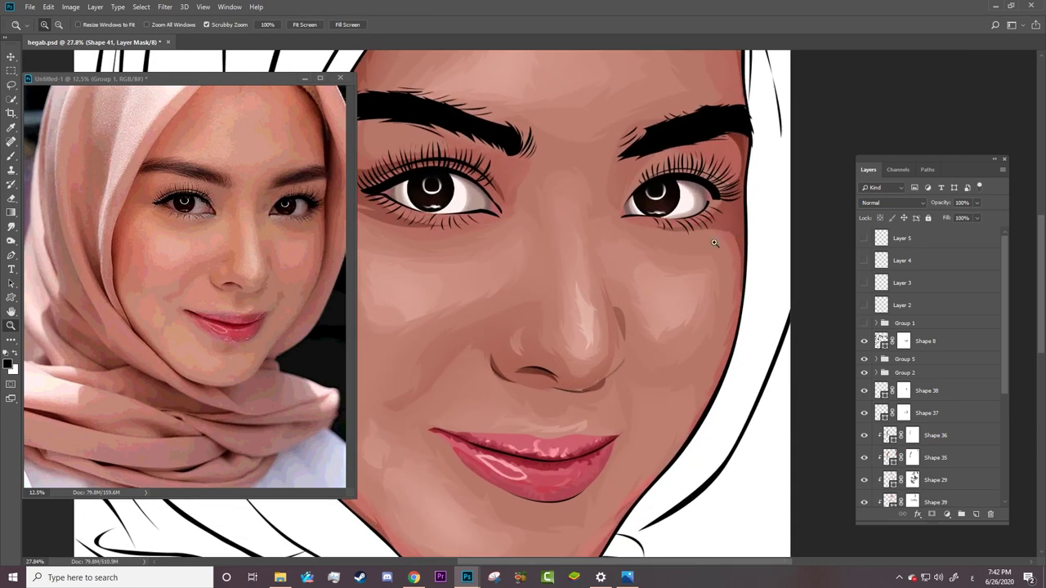
{"action": "key", "text": "b"}
{"action": "key", "text": "x"}
{"action": "right_click", "coordinate": [637, 227]}
{"action": "left_click_drag", "start_coordinate": [746, 160], "coordinate": [195, 303]}
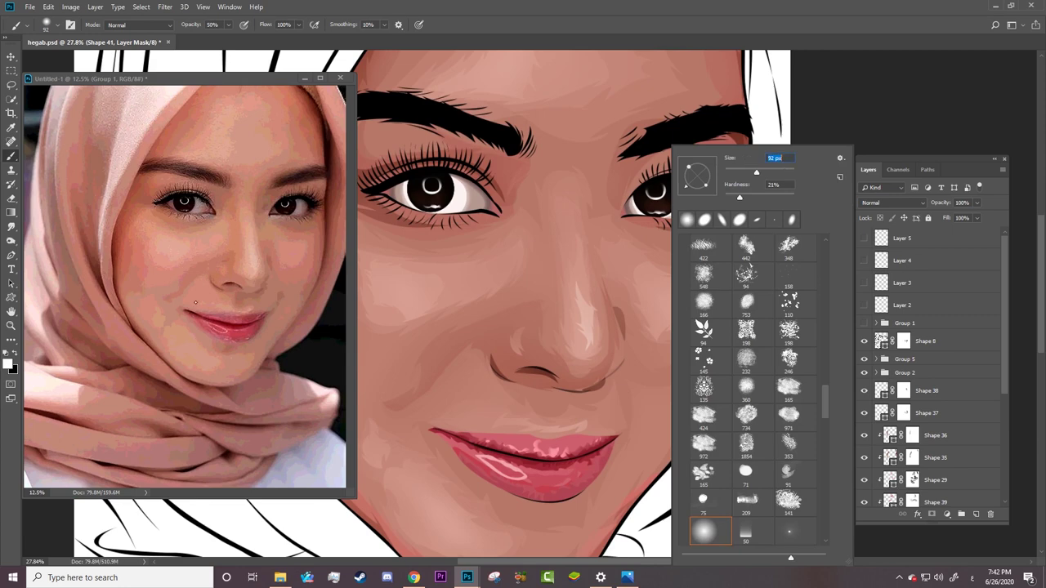
{"action": "key", "text": "Return"}
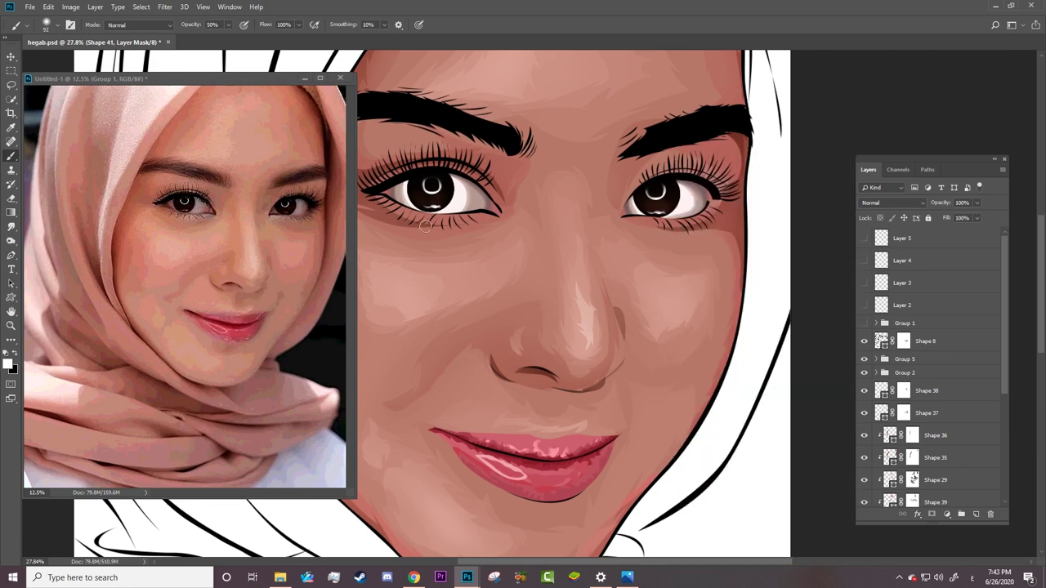
Zoom in on the right eye and trace an upper-lid shadow path with the Curvature Pen.
{"action": "key", "text": "z"}
{"action": "left_click_drag", "start_coordinate": [595, 317], "coordinate": [571, 312]}
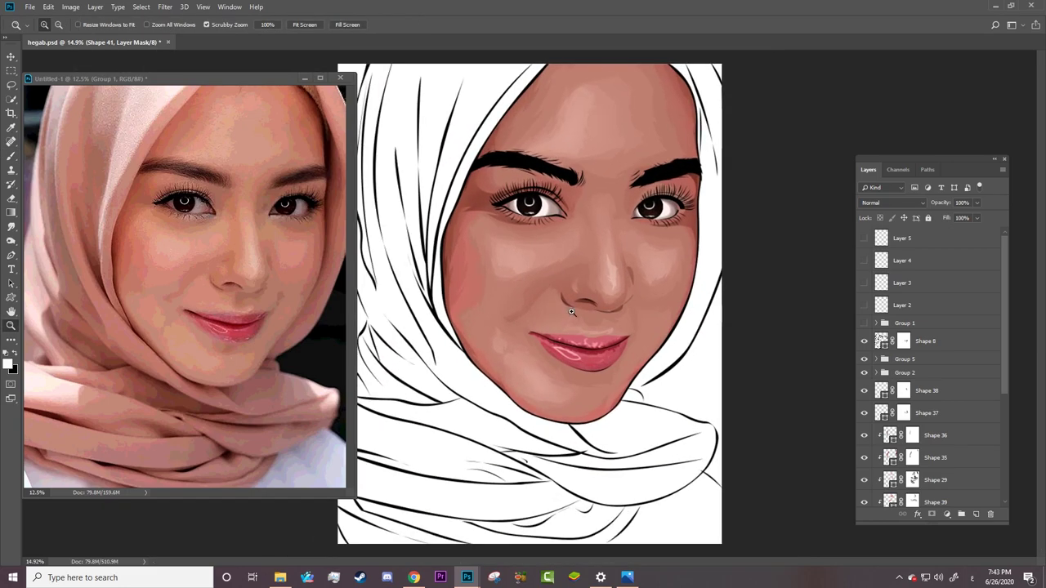
{"action": "left_click_drag", "start_coordinate": [678, 186], "coordinate": [771, 245]}
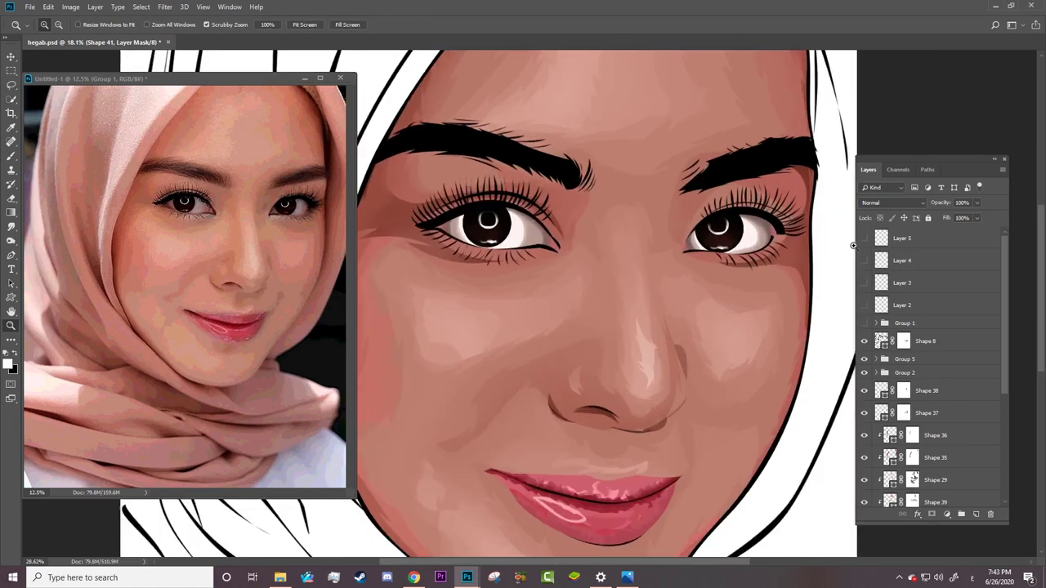
{"action": "key", "text": "p"}
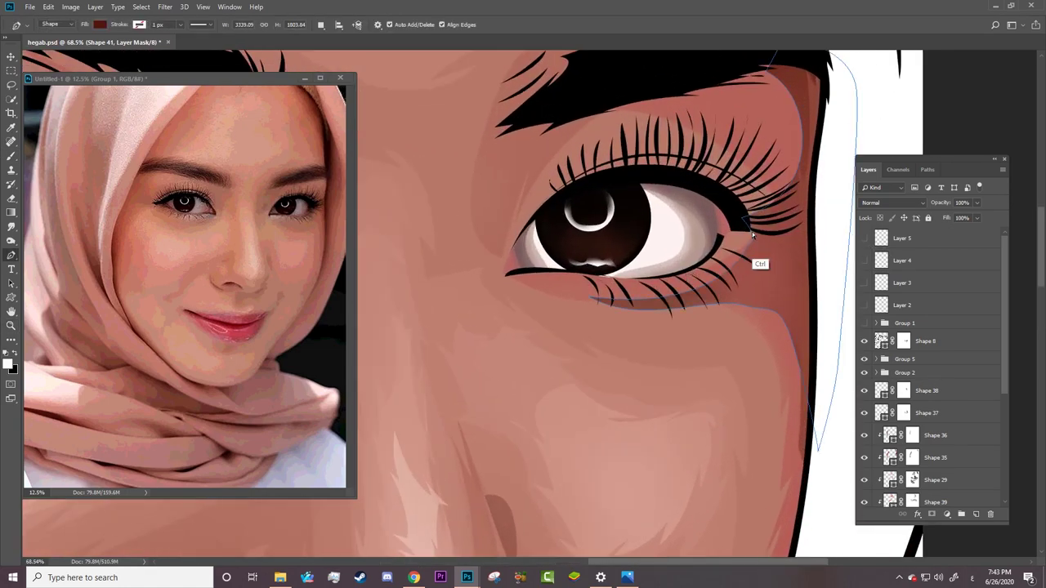
{"action": "right_click", "coordinate": [12, 254]}
{"action": "left_click", "coordinate": [61, 274]}
{"action": "left_click", "coordinate": [550, 185]}
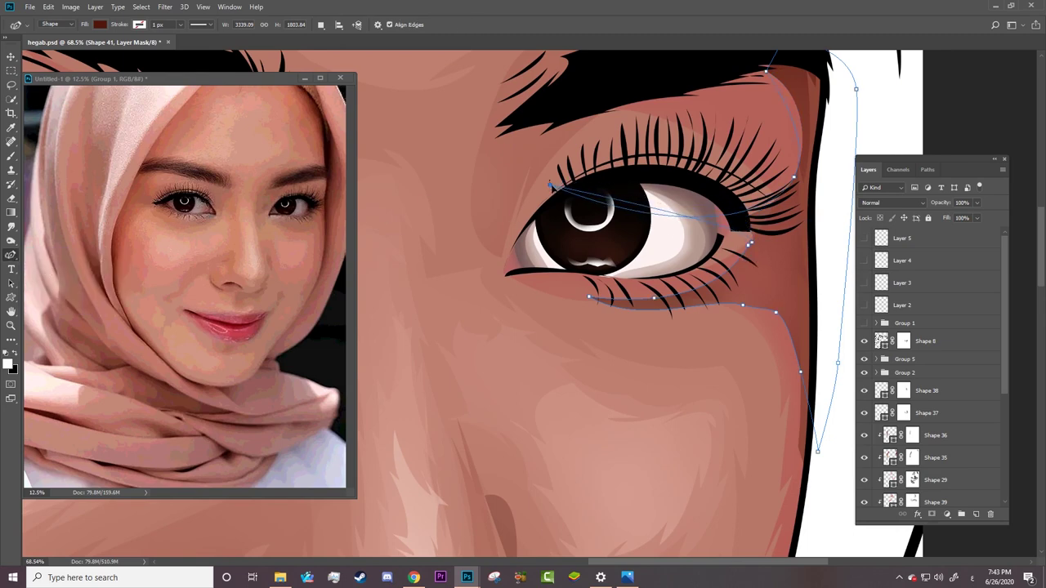
{"action": "left_click", "coordinate": [659, 150]}
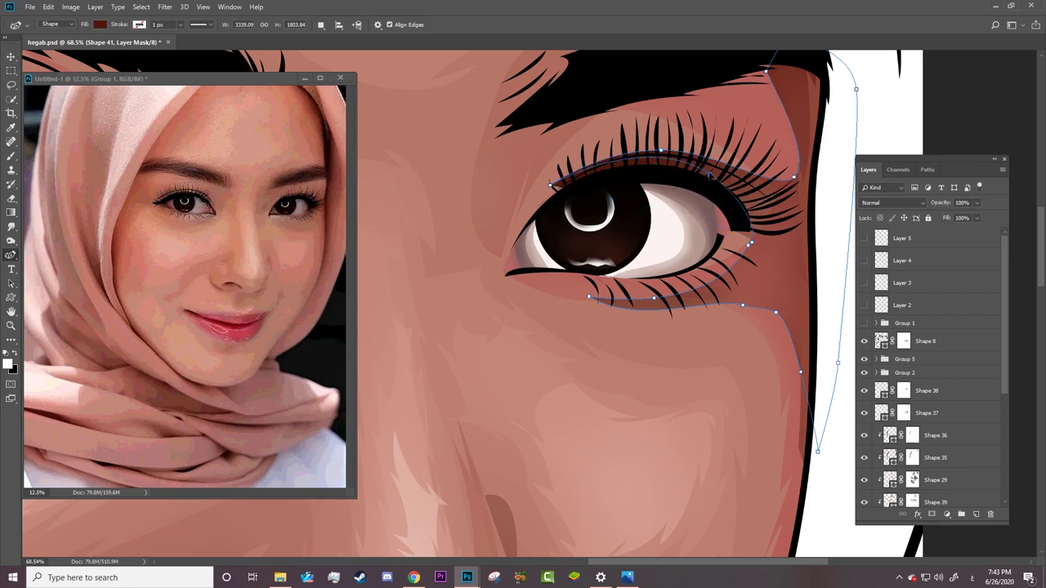
{"action": "left_click_drag", "start_coordinate": [765, 208], "coordinate": [669, 163]}
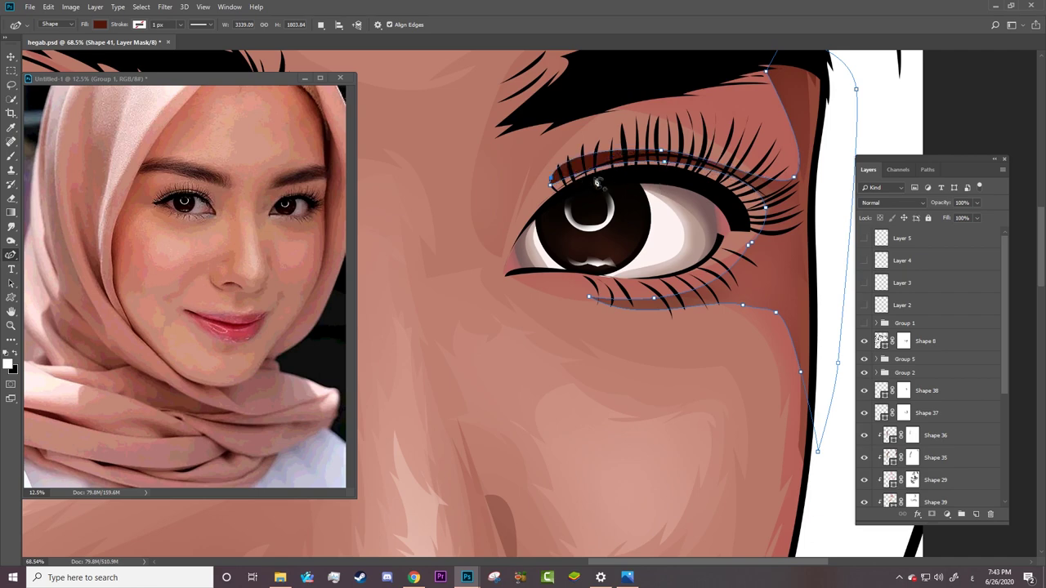
{"action": "left_click_drag", "start_coordinate": [551, 179], "coordinate": [540, 198]}
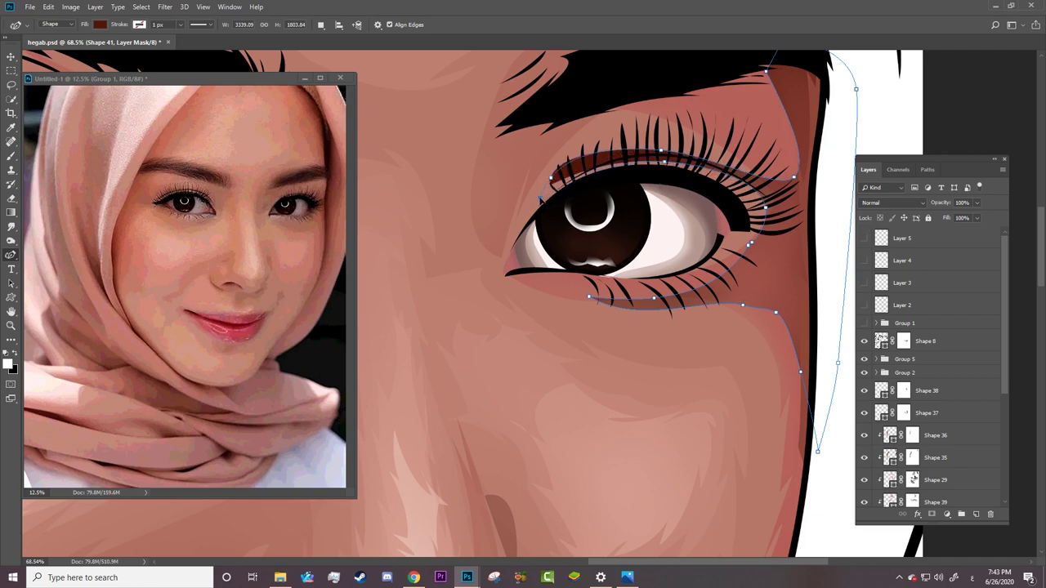
{"action": "left_click", "coordinate": [551, 177]}
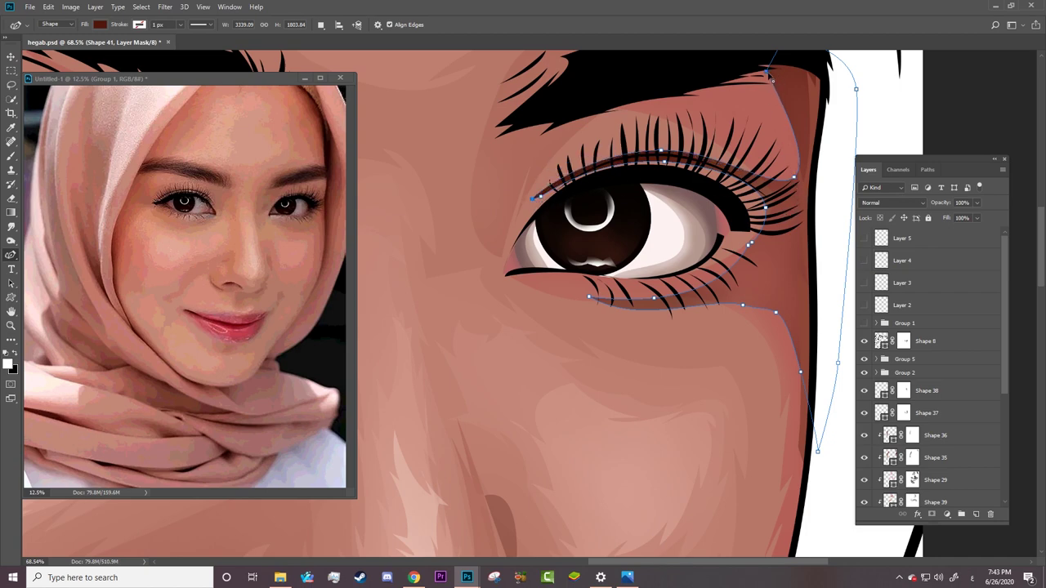
Adjust the eye-socket and lower-lid curves, set black for the mask, and show Layer 5.
{"action": "left_click_drag", "start_coordinate": [766, 73], "coordinate": [729, 63]}
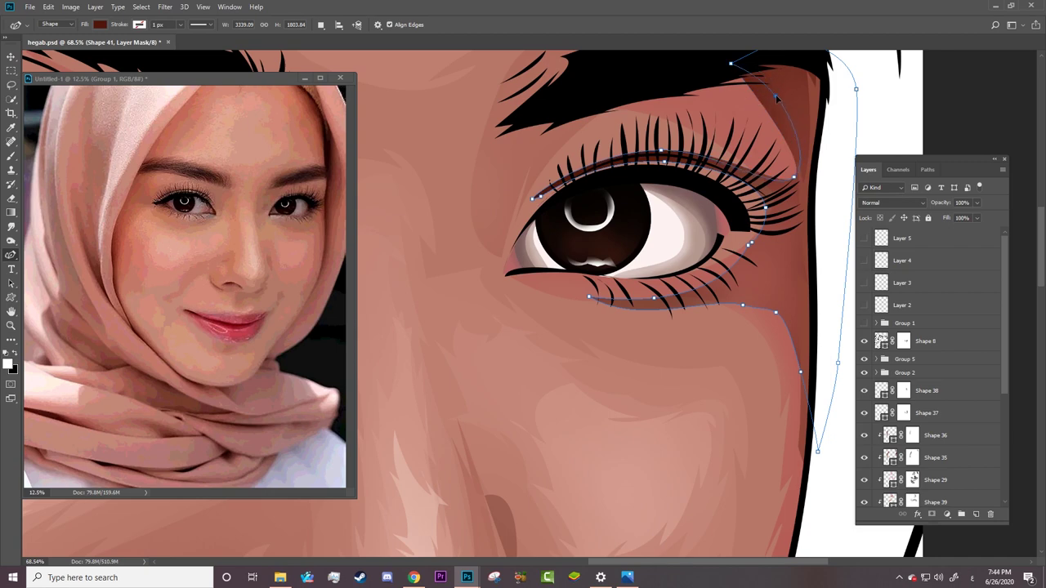
{"action": "left_click", "coordinate": [777, 98]}
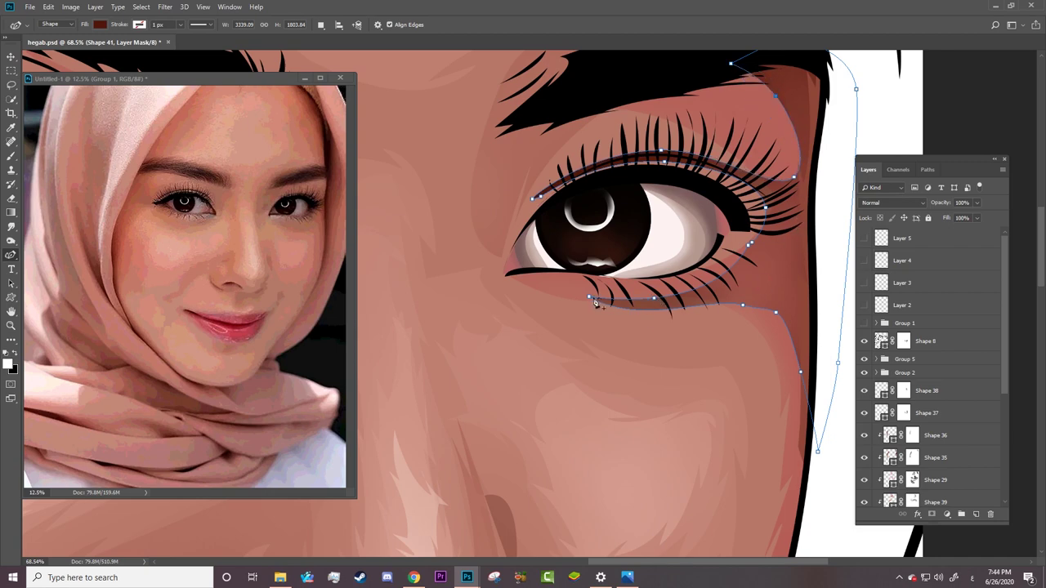
{"action": "left_click", "coordinate": [677, 307]}
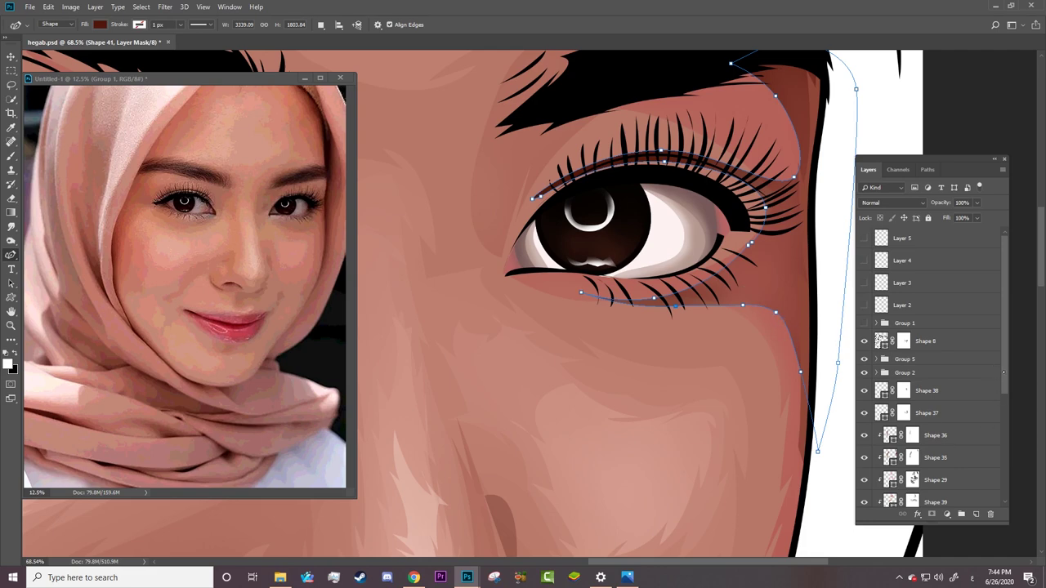
{"action": "scroll", "coordinate": [931, 367], "scroll_direction": "down", "scroll_amount": 4}
{"action": "key", "text": "b"}
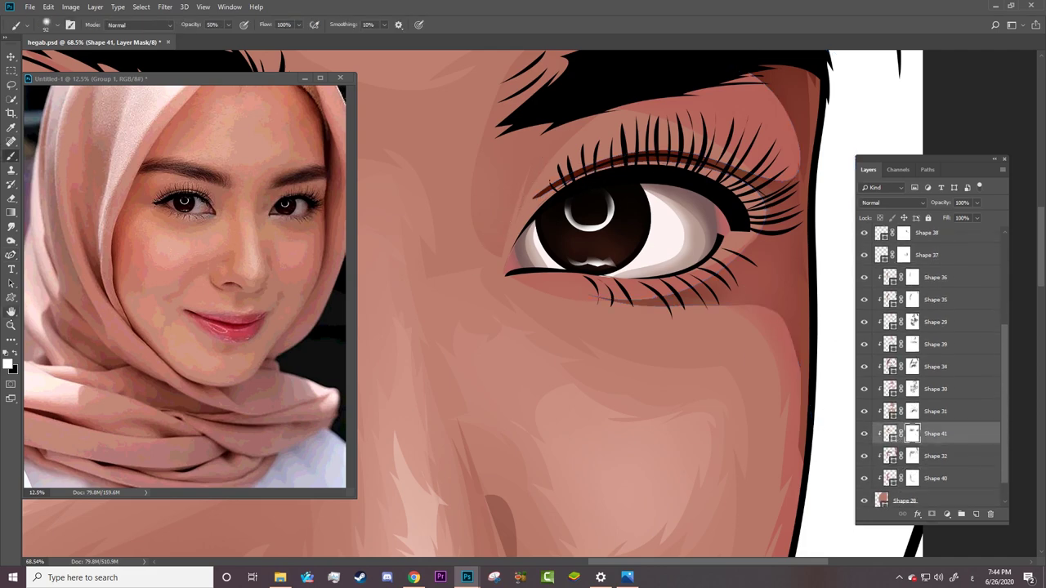
{"action": "key", "text": "x"}
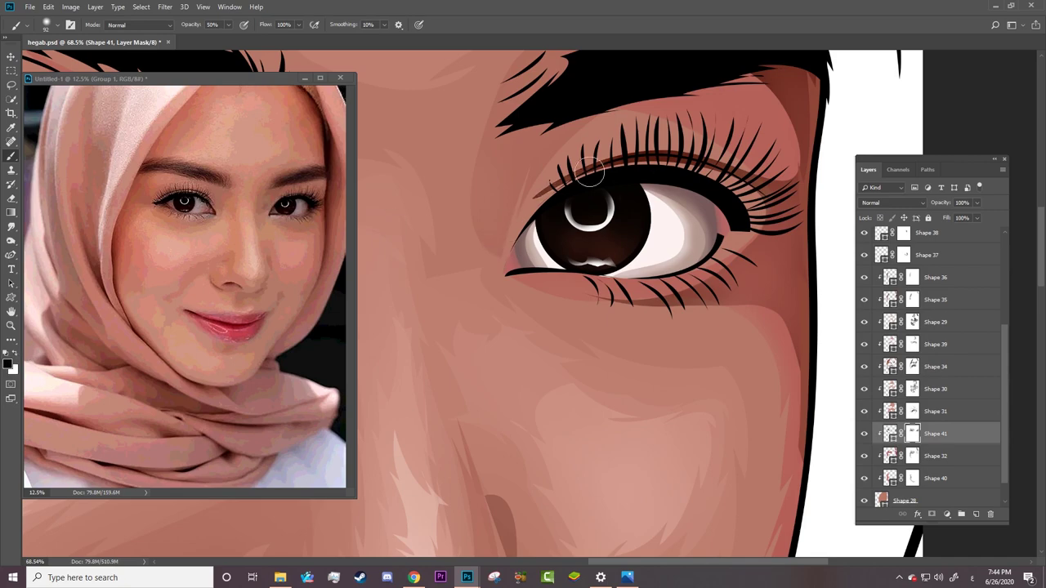
{"action": "key", "text": "z"}
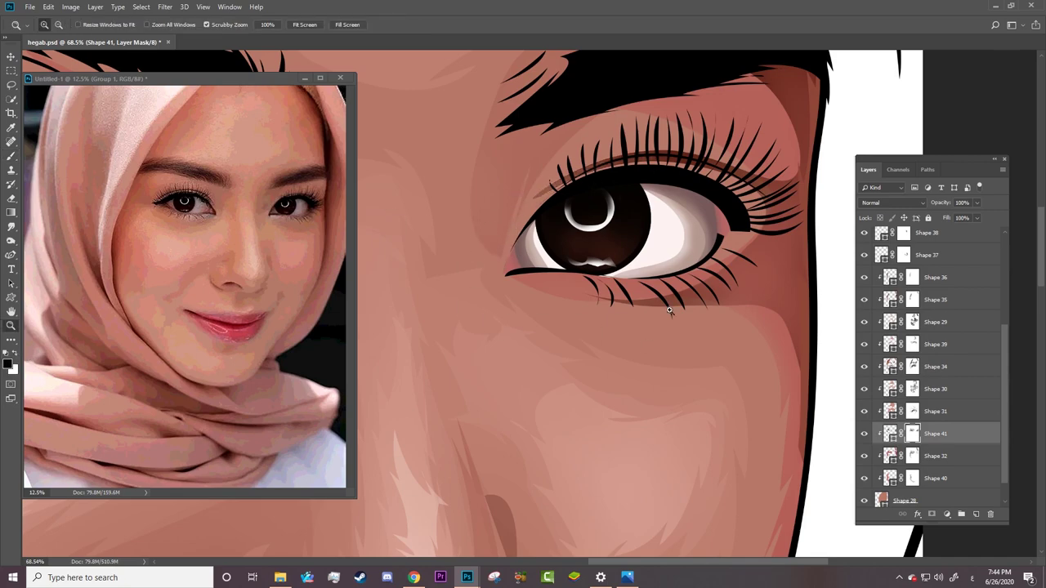
{"action": "left_click_drag", "start_coordinate": [670, 303], "coordinate": [578, 328]}
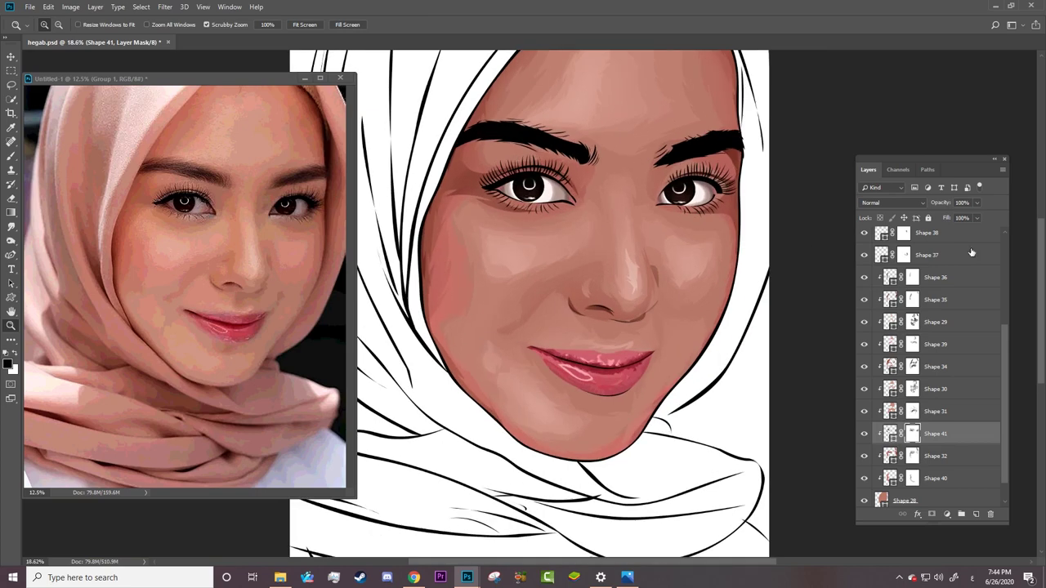
{"action": "left_click", "coordinate": [865, 237]}
{"action": "left_click_drag", "start_coordinate": [660, 280], "coordinate": [683, 279]}
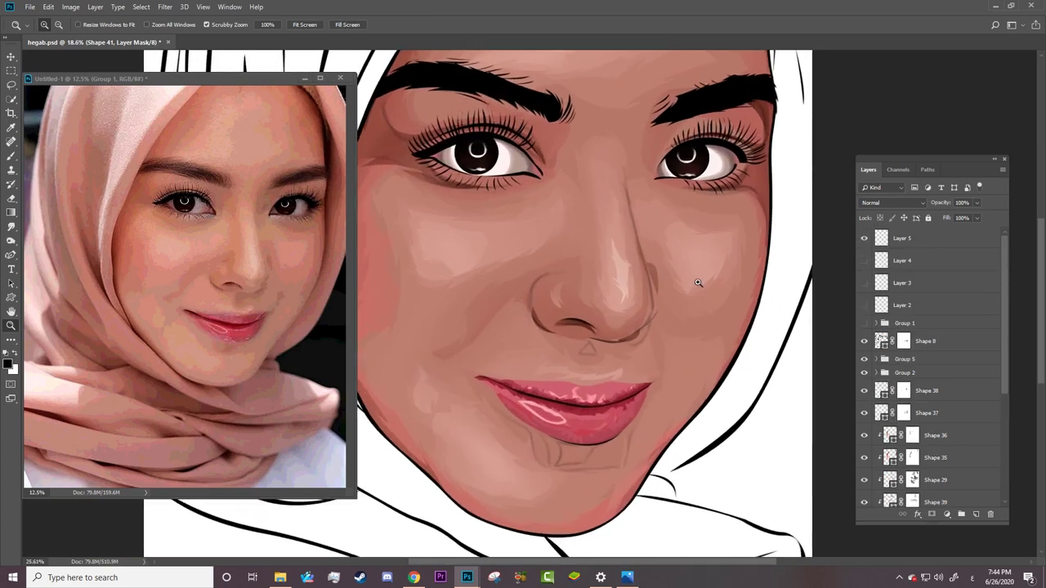
Set the Pen to Combine Shapes and start a curved path beside the nose bridge.
{"action": "key", "text": "p"}
{"action": "left_click", "coordinate": [321, 24]}
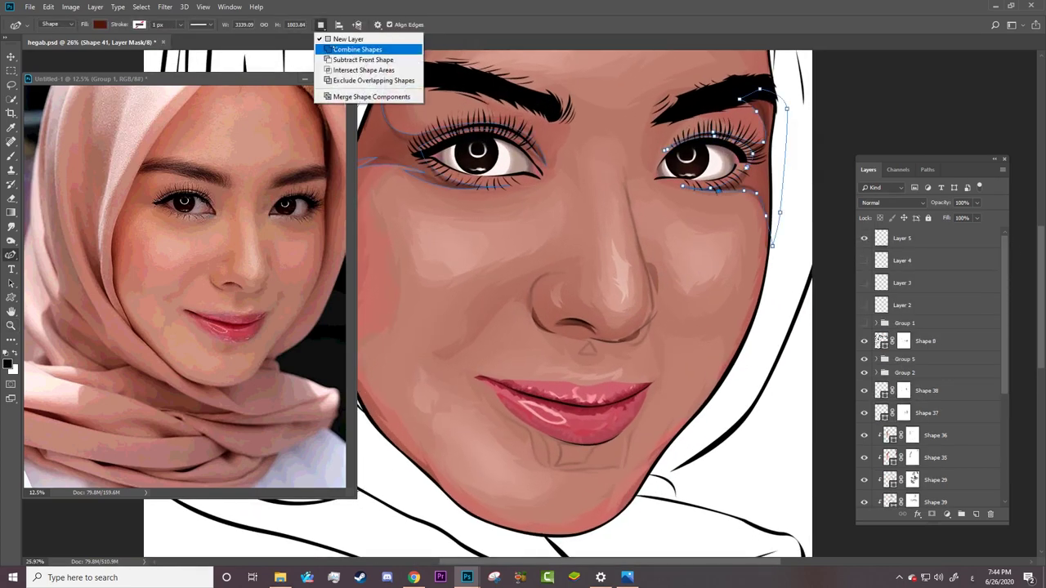
{"action": "left_click", "coordinate": [359, 49]}
{"action": "left_click", "coordinate": [627, 173]}
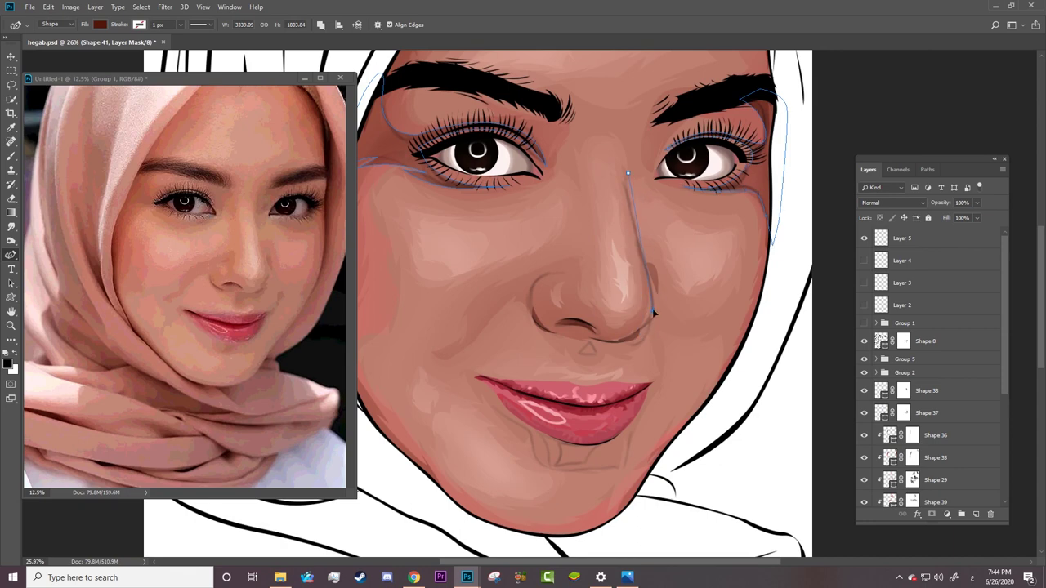
{"action": "left_click", "coordinate": [57, 257]}
{"action": "left_click_drag", "start_coordinate": [635, 223], "coordinate": [637, 237]}
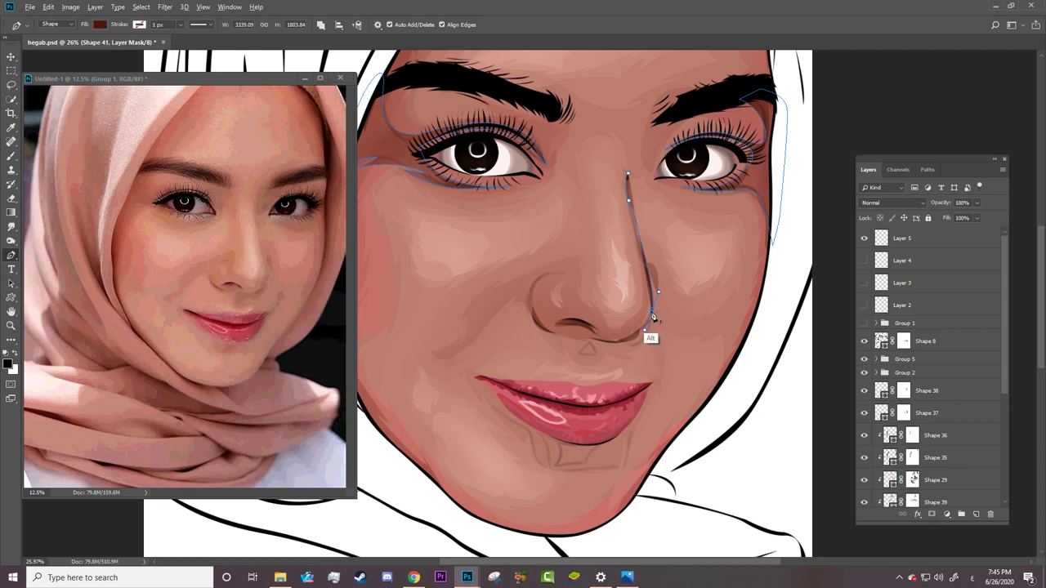
{"action": "left_click_drag", "start_coordinate": [644, 333], "coordinate": [637, 349]}
{"action": "left_click_drag", "start_coordinate": [636, 166], "coordinate": [641, 158]}
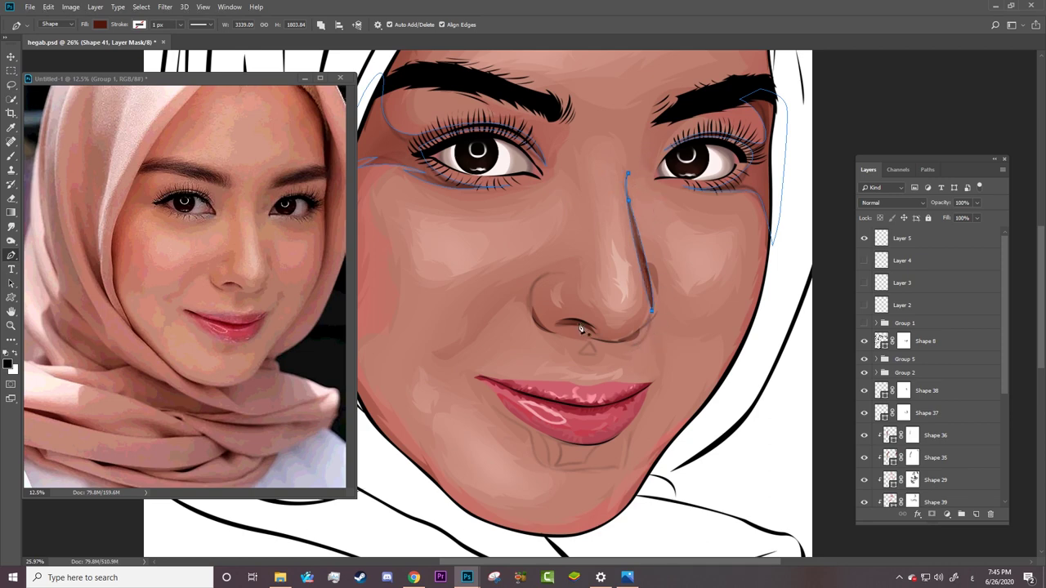
Extend the path around the left nostril and close the nostril shadow shape.
{"action": "left_click", "coordinate": [645, 322]}
{"action": "left_click", "coordinate": [569, 334]}
{"action": "left_click", "coordinate": [563, 271]}
{"action": "left_click", "coordinate": [562, 338]}
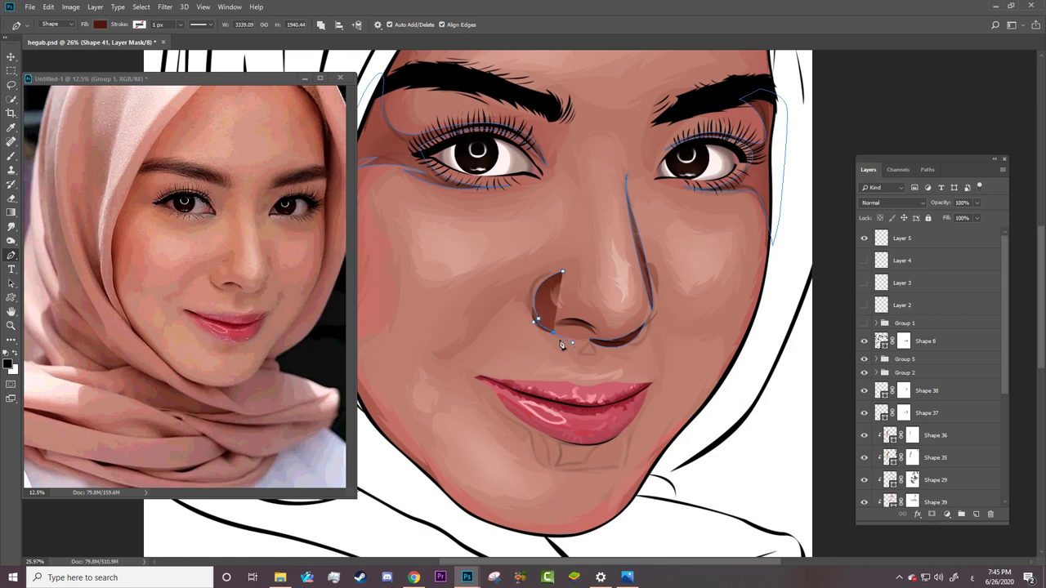
{"action": "left_click", "coordinate": [562, 273], "text": "ctrl"}
{"action": "key", "text": "ctrl+z"}
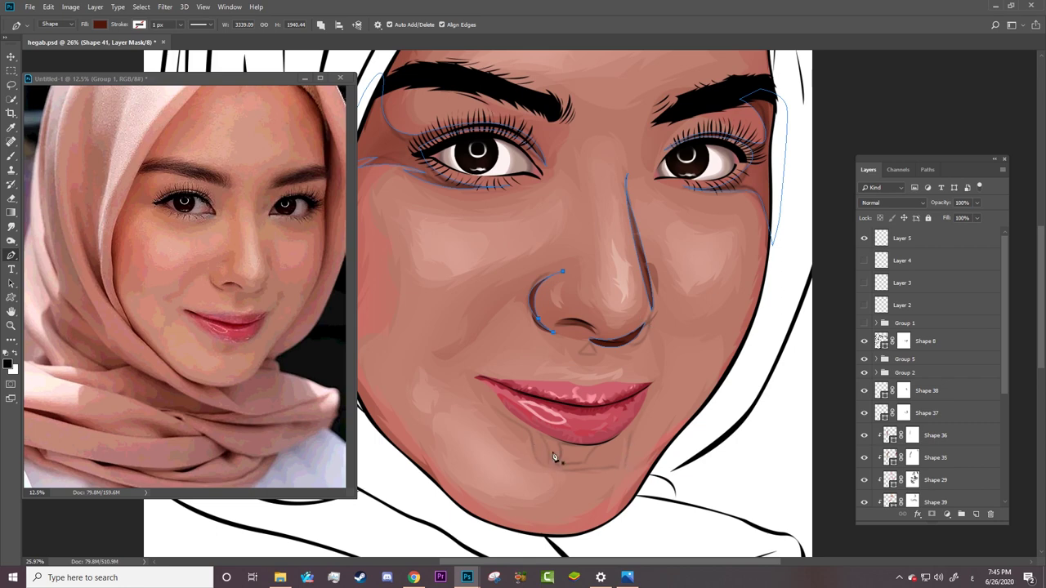
Draw a four-point dark shadow shape just below the lower lip.
{"action": "left_click", "coordinate": [561, 439]}
{"action": "left_click", "coordinate": [556, 462]}
{"action": "left_click", "coordinate": [583, 463]}
{"action": "left_click_drag", "start_coordinate": [600, 440], "coordinate": [629, 419]}
{"action": "left_click", "coordinate": [561, 439]}
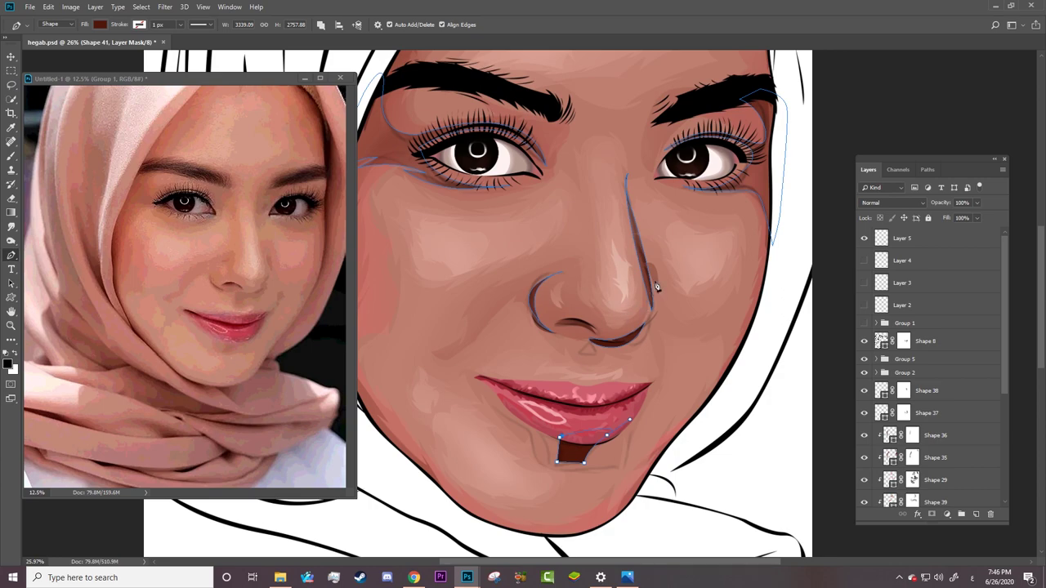
{"action": "scroll", "coordinate": [689, 281], "scroll_direction": "up", "scroll_amount": 3}
{"action": "key", "text": "t"}
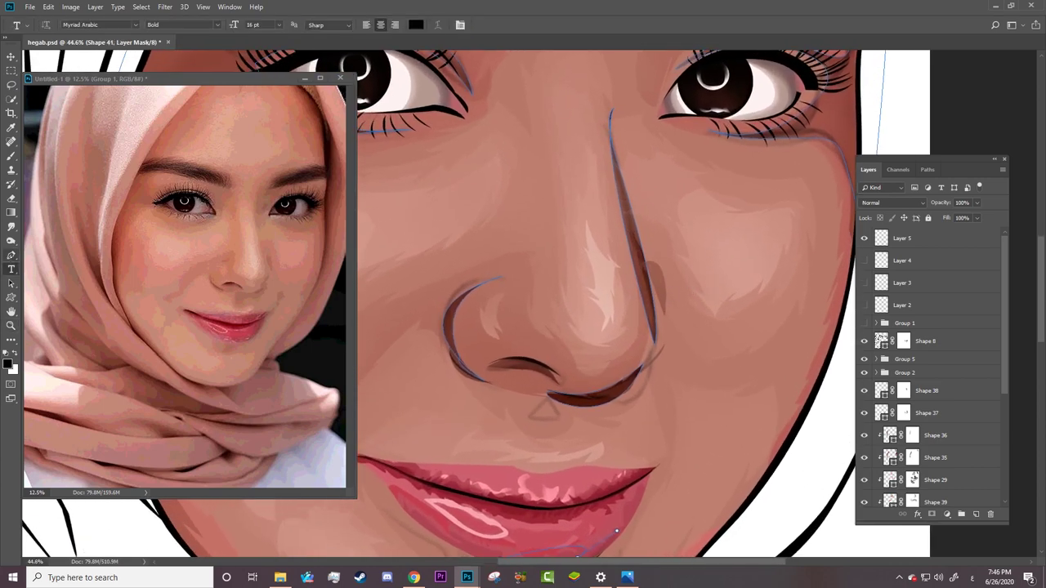
Zoom in on the nose and slim the upper and middle parts of the nose-side shadow.
{"action": "key", "text": "z"}
{"action": "left_click_drag", "start_coordinate": [642, 168], "coordinate": [697, 153]}
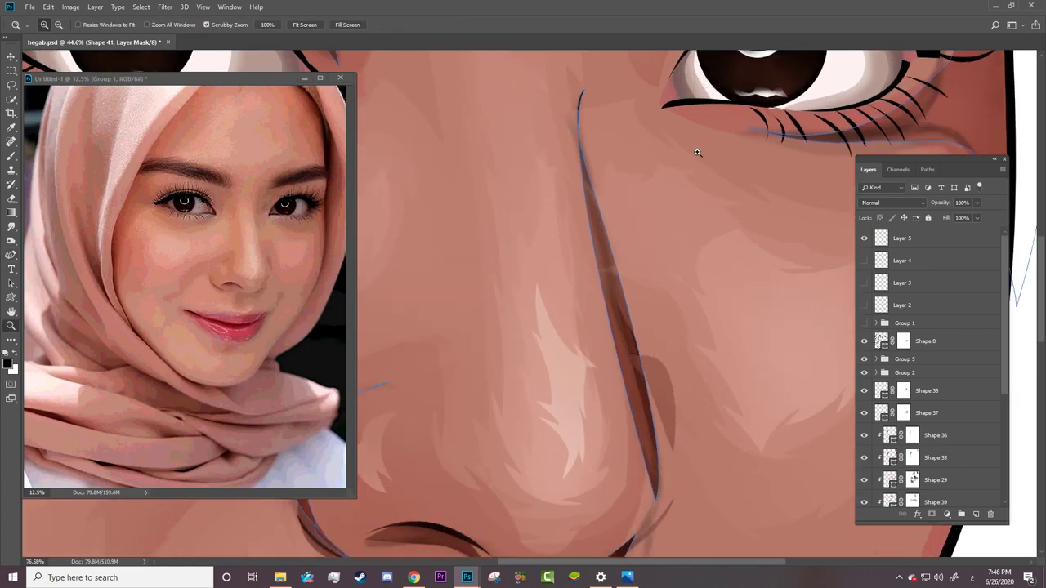
{"action": "key", "text": "p"}
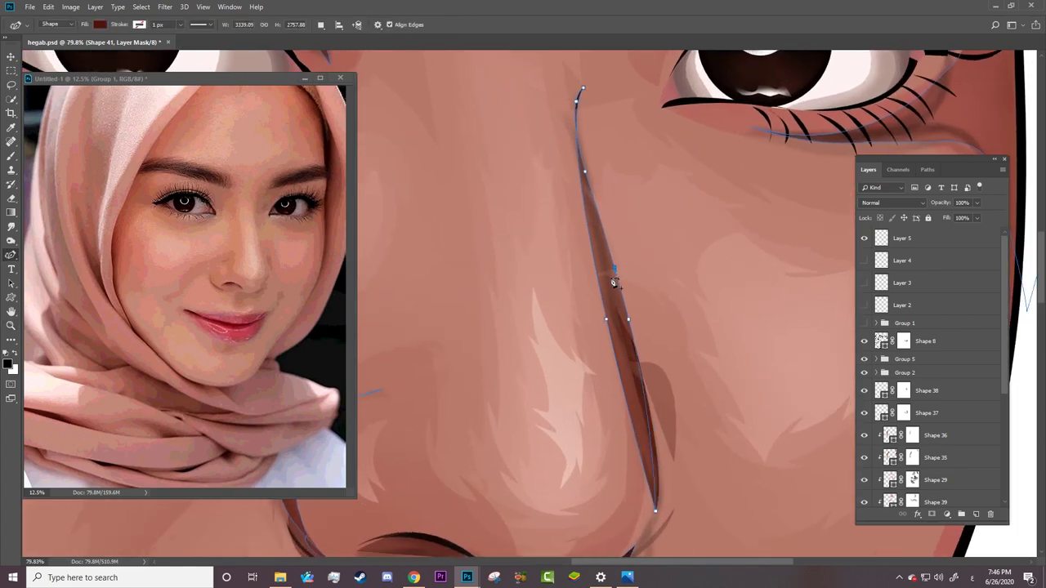
{"action": "left_click_drag", "start_coordinate": [613, 283], "coordinate": [610, 295]}
{"action": "left_click", "coordinate": [608, 305]}
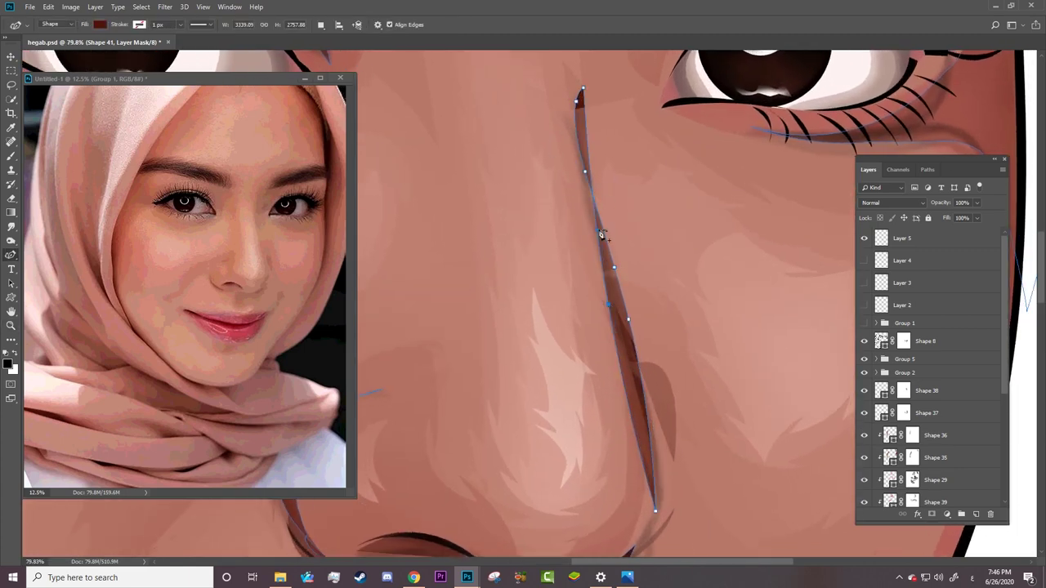
{"action": "left_click", "coordinate": [580, 172]}
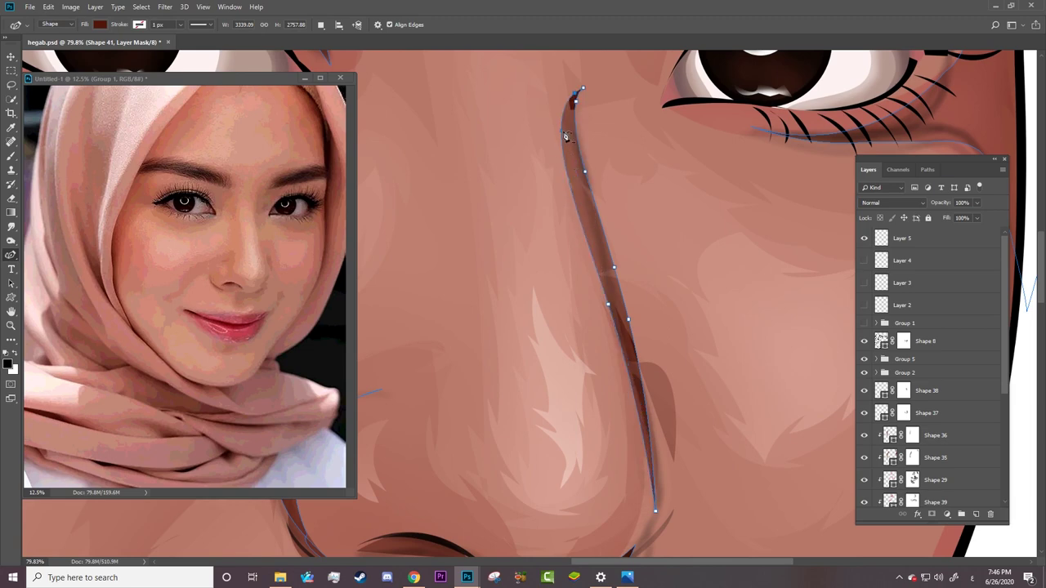
{"action": "left_click_drag", "start_coordinate": [581, 176], "coordinate": [573, 134]}
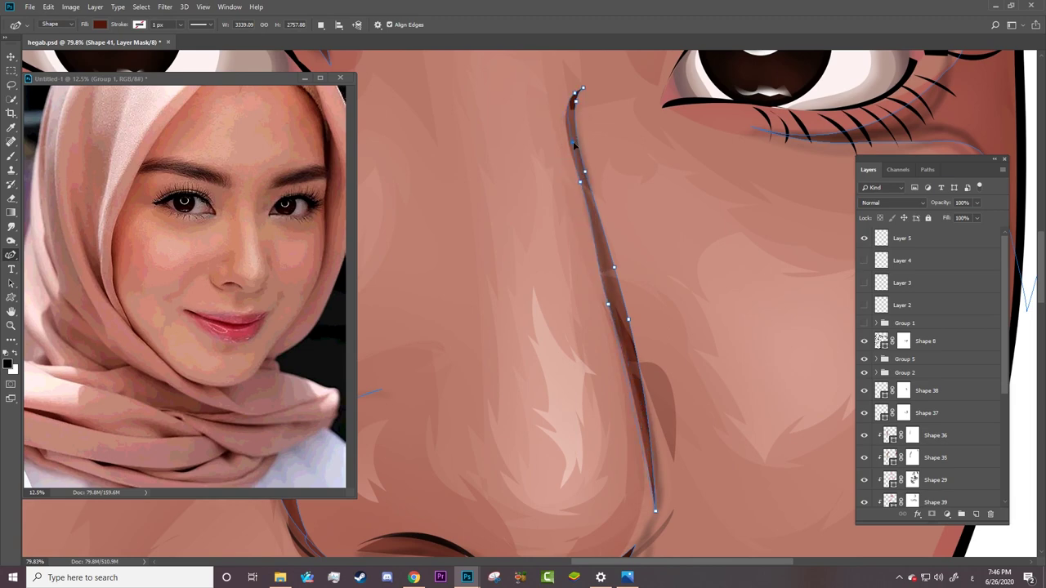
{"action": "left_click_drag", "start_coordinate": [608, 305], "coordinate": [623, 331]}
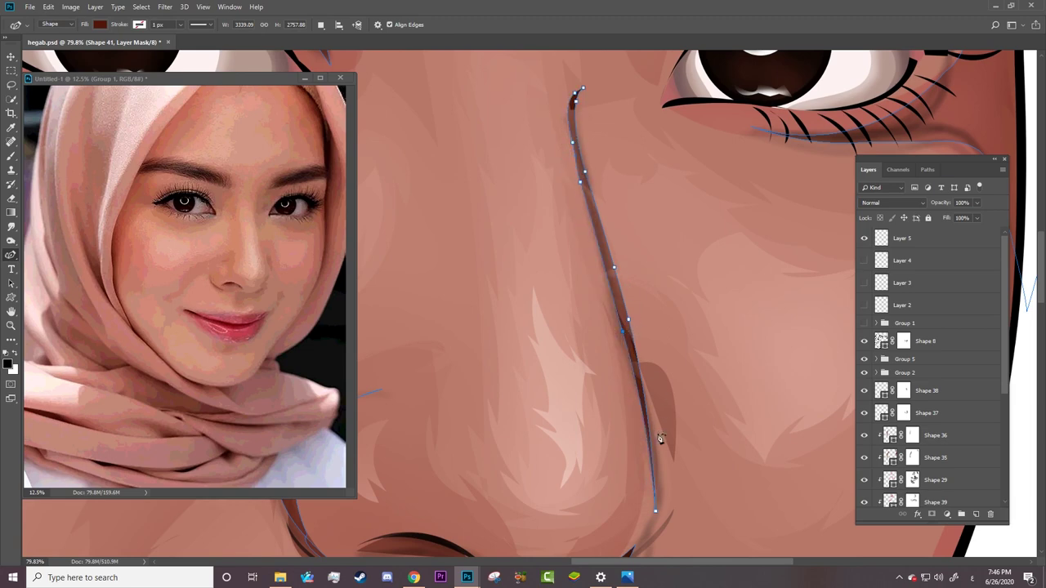
Narrow and reshape the lower end of the nose-side shadow.
{"action": "left_click", "coordinate": [646, 483]}
{"action": "mouse_move", "coordinate": [639, 541]}
{"action": "left_mouse_down"}
{"action": "mouse_move", "coordinate": [657, 513]}
{"action": "mouse_move", "coordinate": [650, 519]}
{"action": "left_mouse_up"}
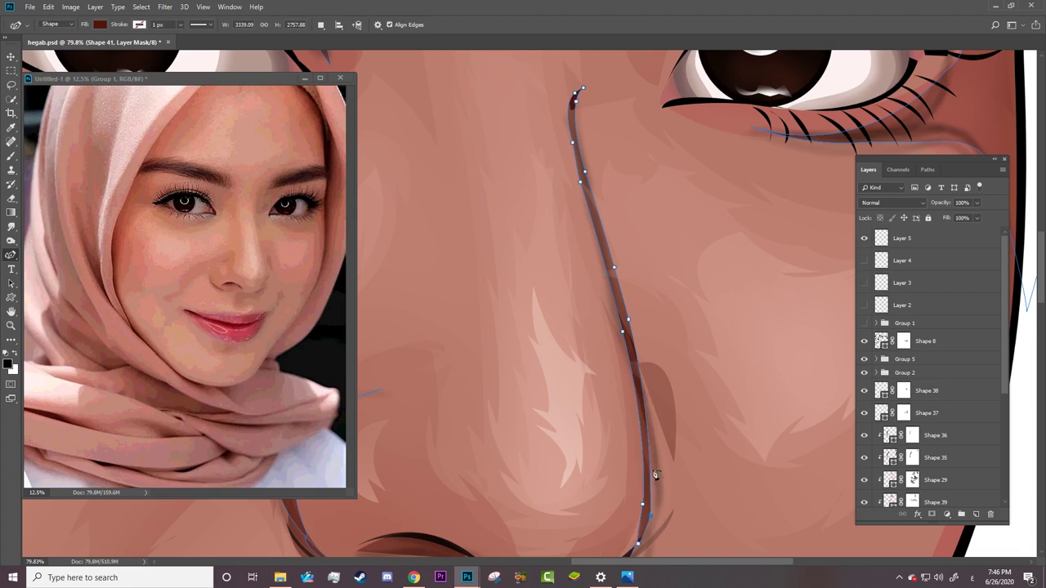
{"action": "mouse_move", "coordinate": [643, 504]}
{"action": "left_mouse_down"}
{"action": "mouse_move", "coordinate": [662, 494]}
{"action": "mouse_move", "coordinate": [662, 508]}
{"action": "left_mouse_up"}
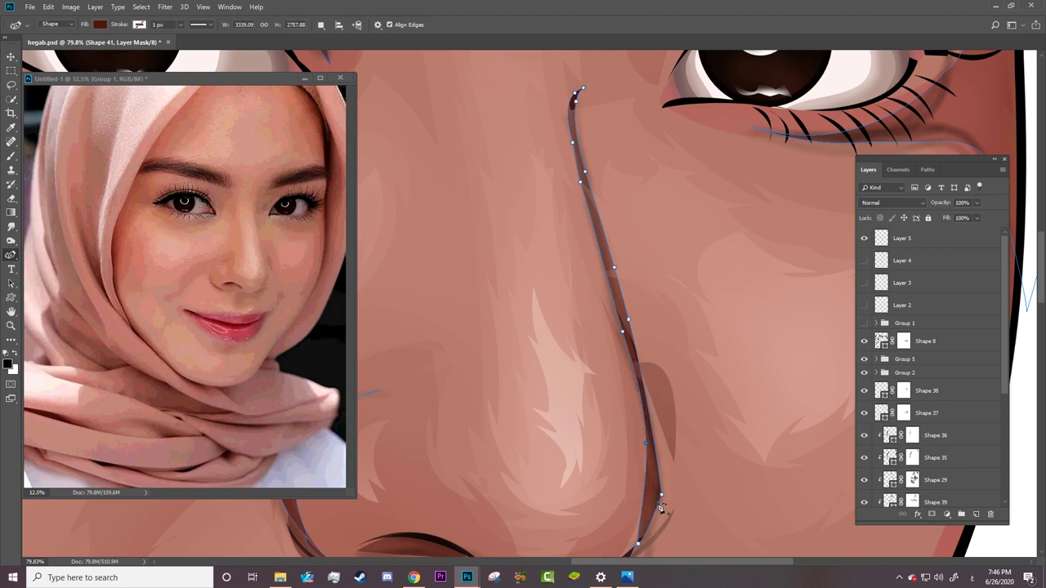
{"action": "left_click", "coordinate": [651, 525]}
{"action": "right_click", "coordinate": [652, 507]}
{"action": "key", "text": "Escape"}
{"action": "left_click_drag", "start_coordinate": [653, 495], "coordinate": [652, 496]}
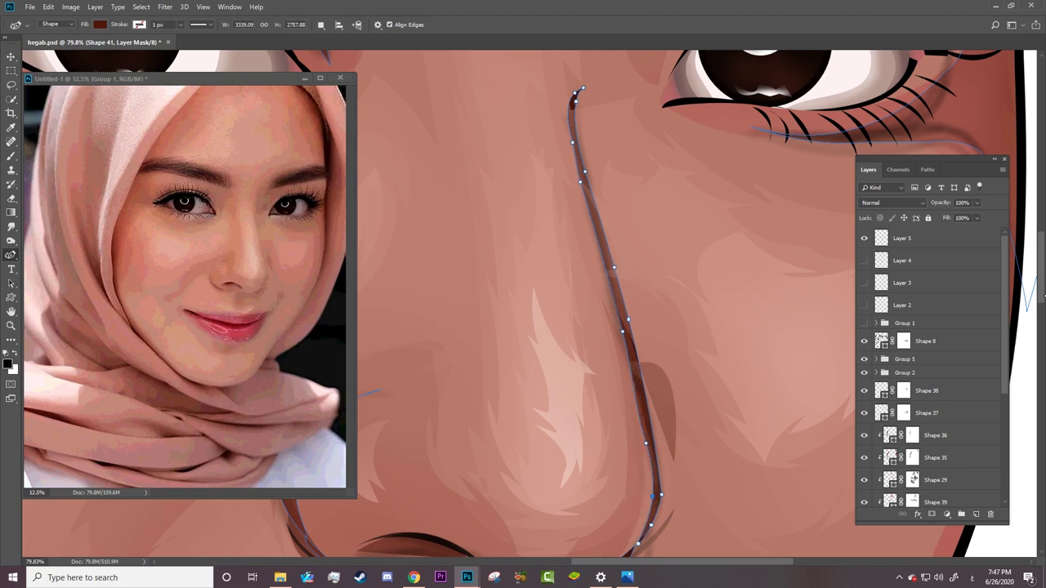
{"action": "scroll", "coordinate": [947, 327], "scroll_direction": "down", "scroll_amount": 5}
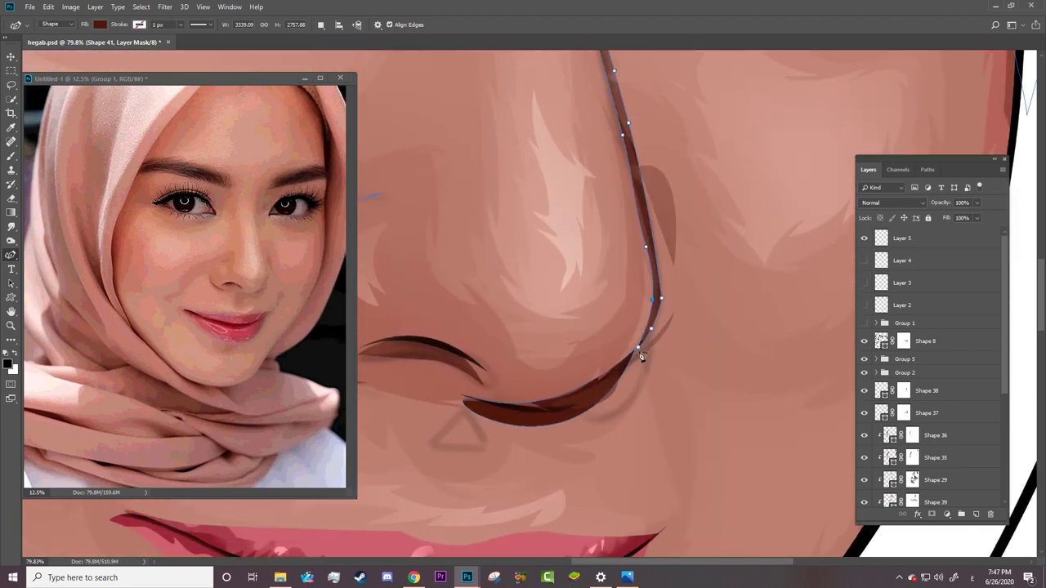
Reshape the nostril shadow curves, extending their ends and removing the thin left tail.
{"action": "left_click", "coordinate": [604, 400]}
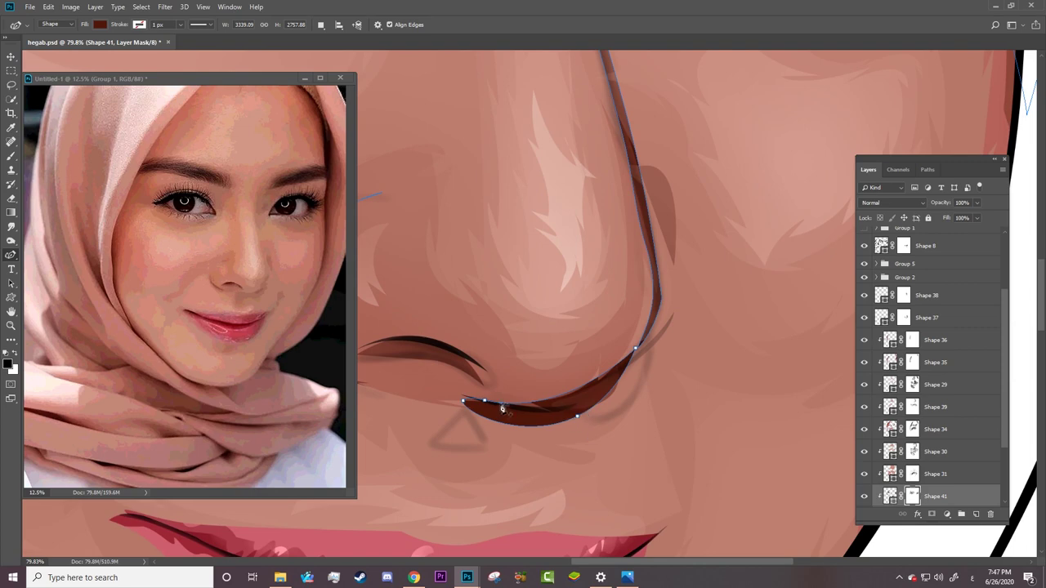
{"action": "left_click_drag", "start_coordinate": [463, 401], "coordinate": [452, 399]}
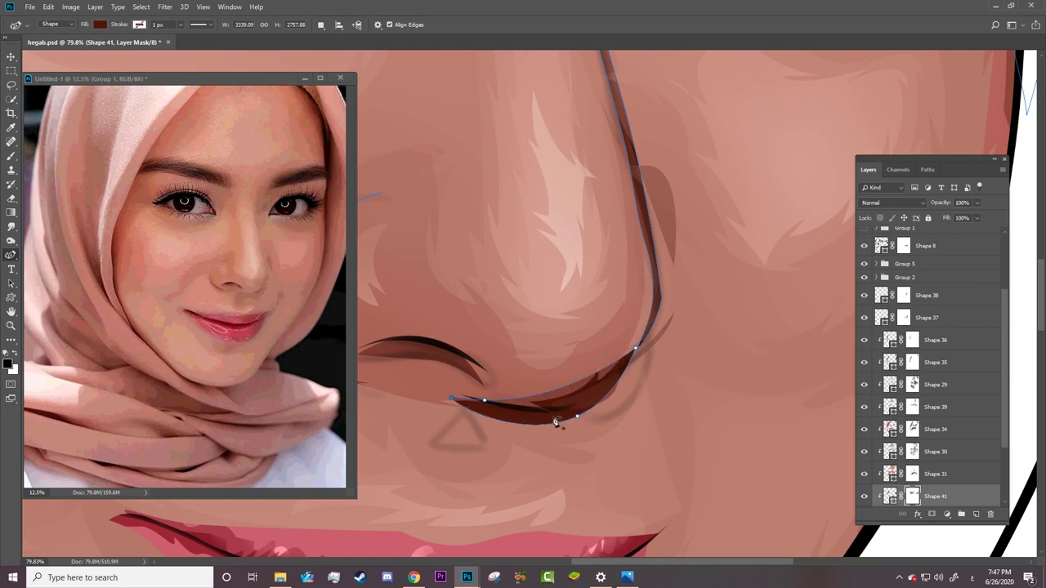
{"action": "left_click", "coordinate": [627, 364]}
{"action": "right_click", "coordinate": [638, 358]}
{"action": "key", "text": "Escape"}
{"action": "left_click_drag", "start_coordinate": [641, 360], "coordinate": [641, 355]}
{"action": "left_click_drag", "start_coordinate": [559, 420], "coordinate": [559, 417]}
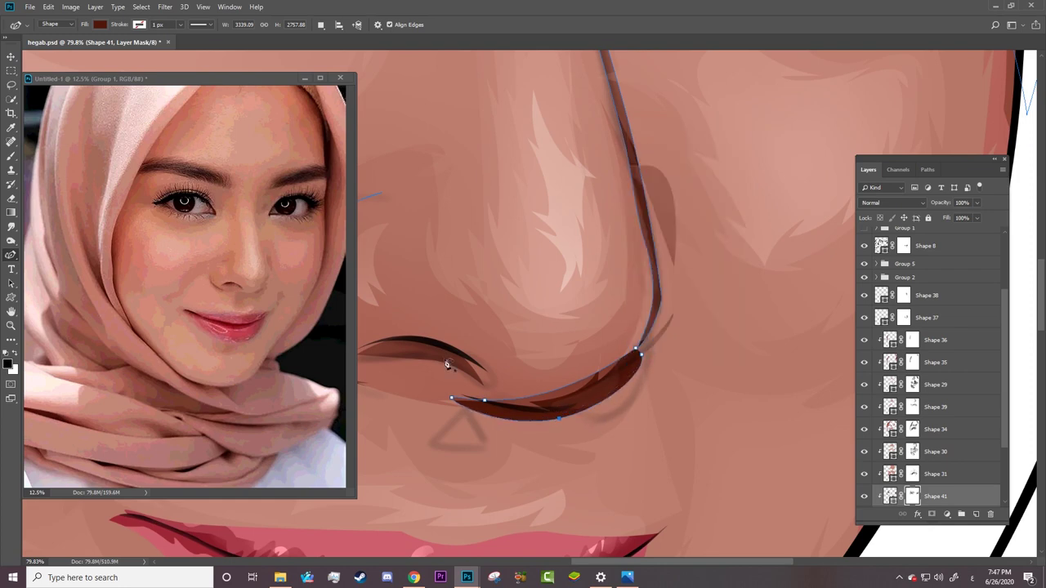
{"action": "left_click_drag", "start_coordinate": [583, 559], "coordinate": [551, 559]}
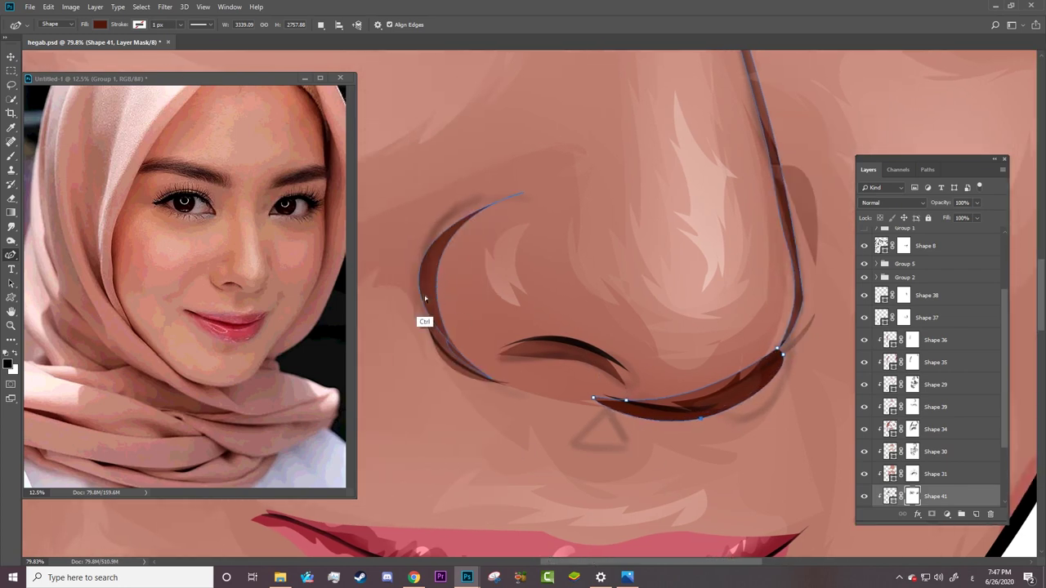
{"action": "left_click", "coordinate": [476, 214]}
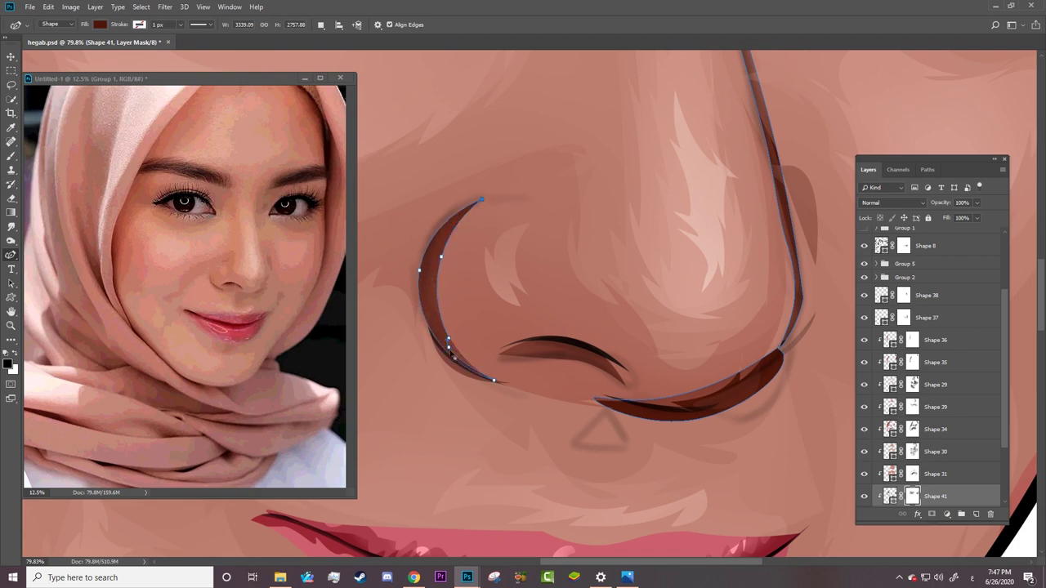
{"action": "left_click", "coordinate": [466, 361]}
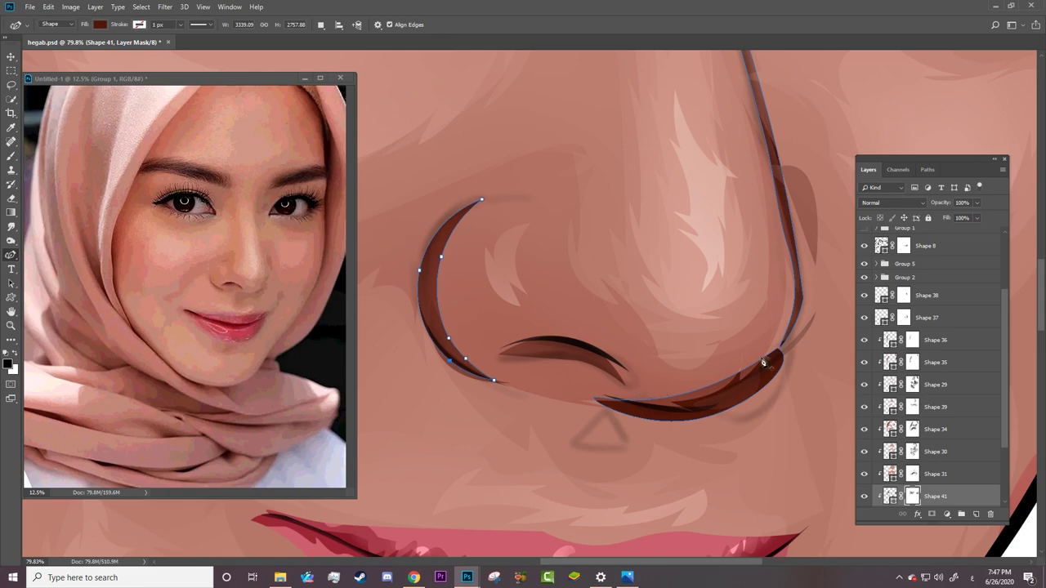
Deselect the nose paths and zoom out to see the whole face.
{"action": "key", "text": "a"}
{"action": "left_click", "coordinate": [817, 242]}
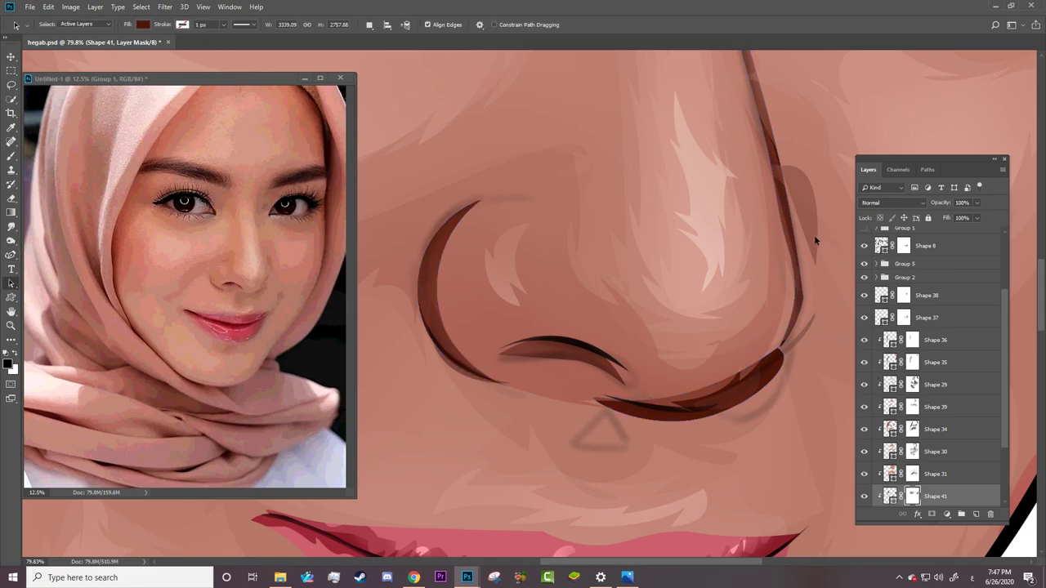
{"action": "key", "text": "z"}
{"action": "mouse_move", "coordinate": [742, 373]}
{"action": "left_mouse_down"}
{"action": "mouse_move", "coordinate": [582, 420]}
{"action": "mouse_move", "coordinate": [788, 369]}
{"action": "left_mouse_up"}
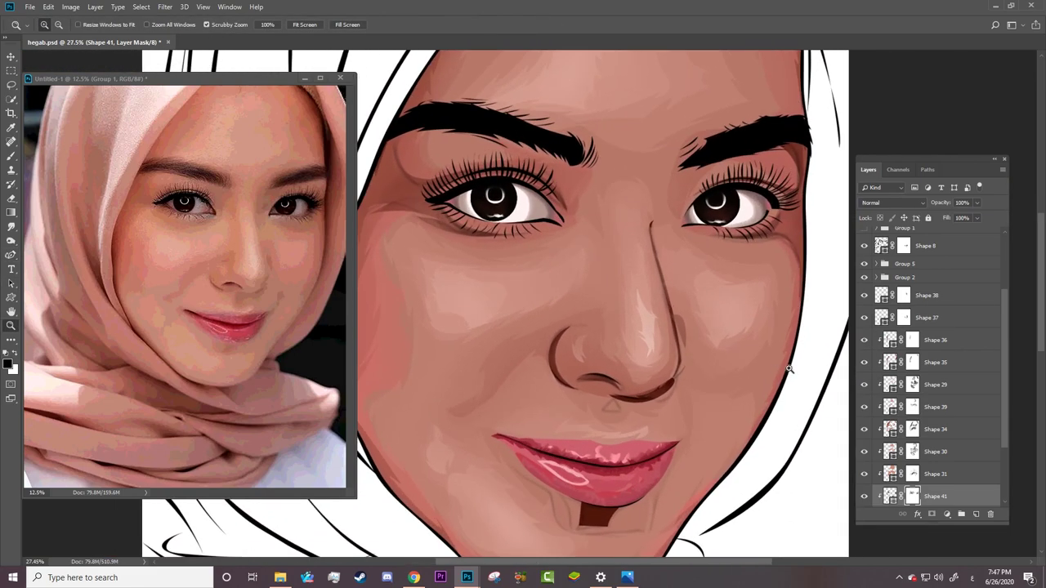
Select the Brush tool and choose a soft round brush in the preset picker.
{"action": "key", "text": "a"}
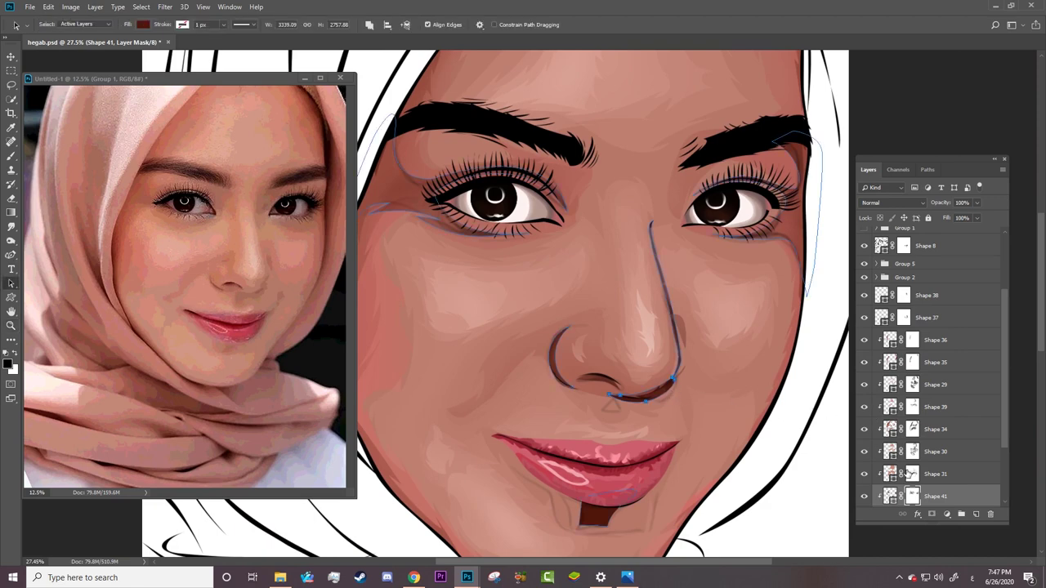
{"action": "key", "text": "b"}
{"action": "right_click", "coordinate": [689, 274]}
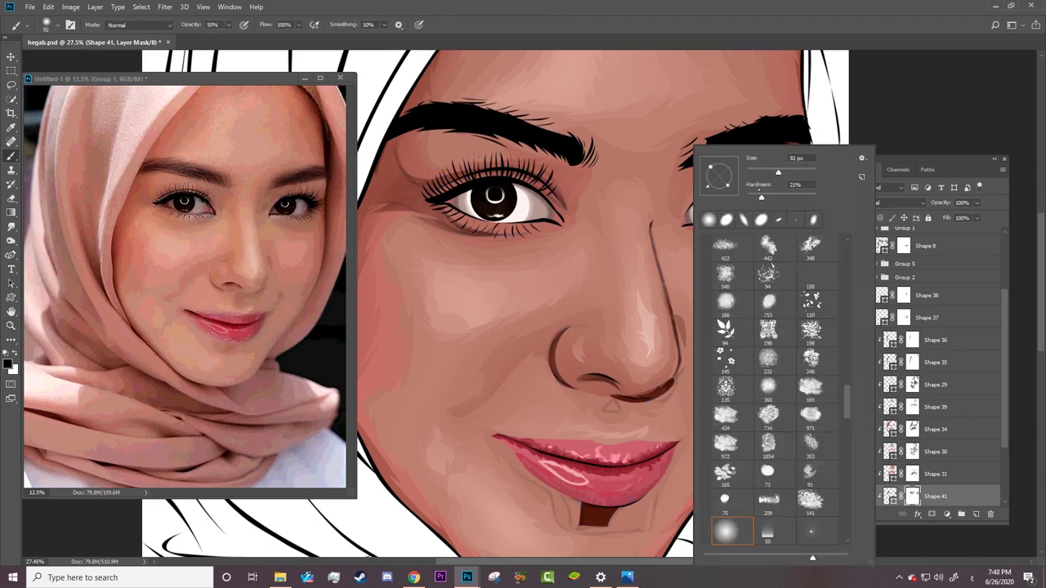
{"action": "left_click", "coordinate": [650, 214]}
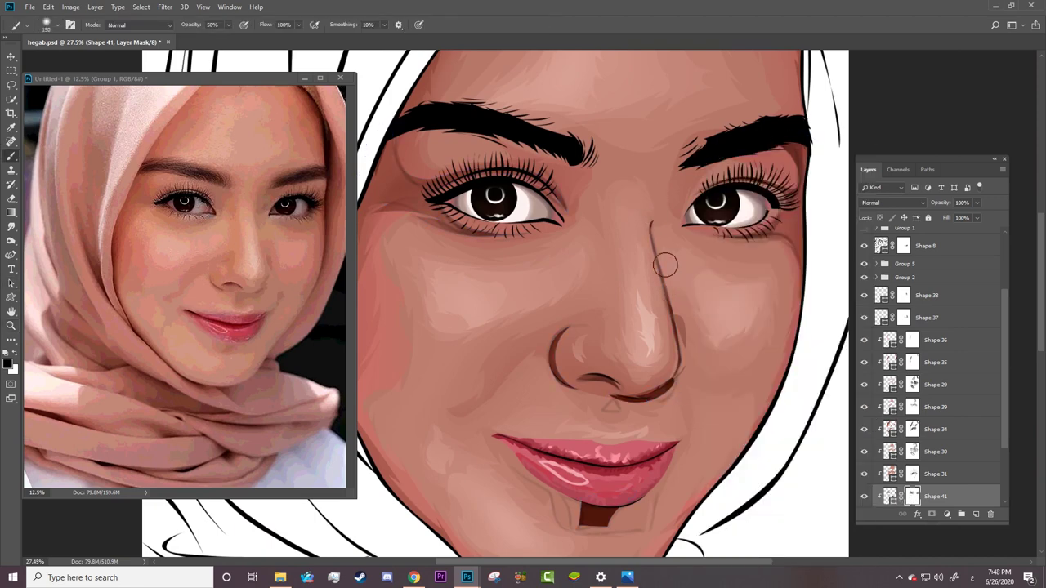
{"action": "scroll", "coordinate": [870, 253], "scroll_direction": "up", "scroll_amount": 3}
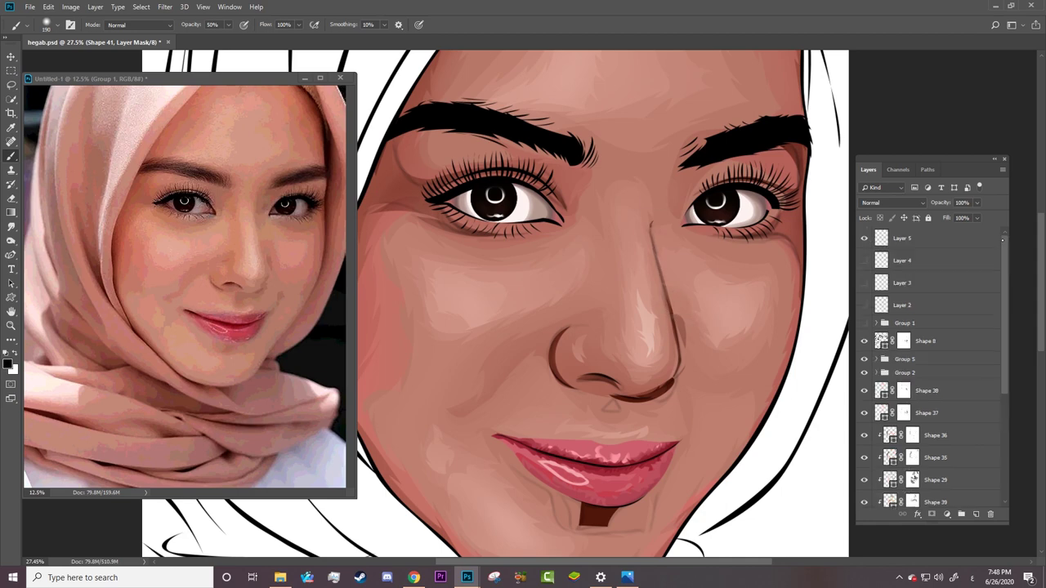
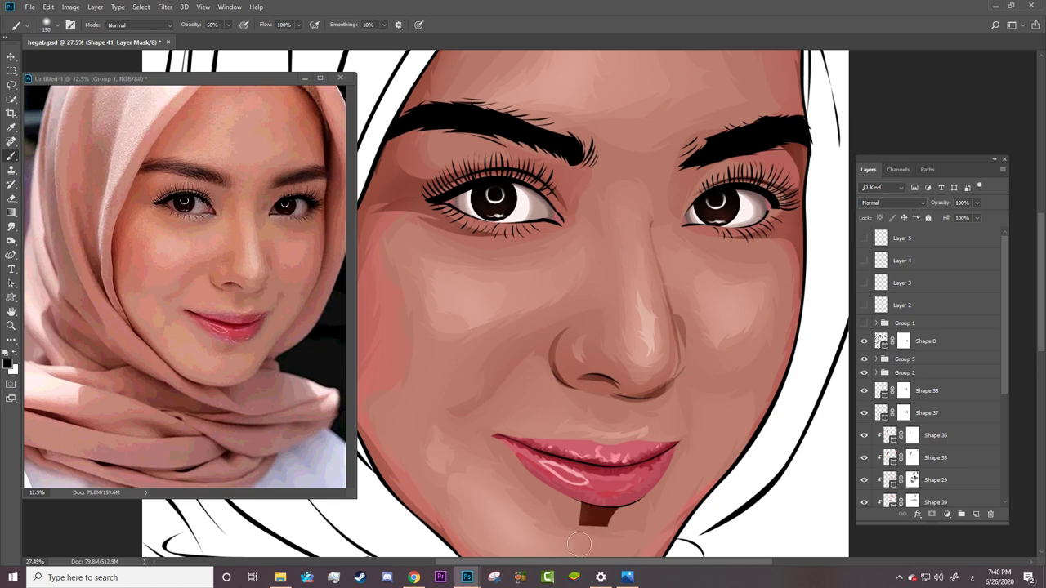
Soften the dark chin shadow below the lip on its mask, then toggle the shading layers to check them.
{"action": "mouse_move", "coordinate": [574, 508]}
{"action": "left_mouse_down"}
{"action": "mouse_move", "coordinate": [606, 519]}
{"action": "mouse_move", "coordinate": [626, 507]}
{"action": "mouse_move", "coordinate": [560, 523]}
{"action": "mouse_move", "coordinate": [616, 520]}
{"action": "mouse_move", "coordinate": [608, 525]}
{"action": "mouse_move", "coordinate": [623, 503]}
{"action": "mouse_move", "coordinate": [578, 527]}
{"action": "mouse_move", "coordinate": [563, 516]}
{"action": "mouse_move", "coordinate": [615, 532]}
{"action": "mouse_move", "coordinate": [580, 512]}
{"action": "mouse_move", "coordinate": [595, 530]}
{"action": "left_mouse_up"}
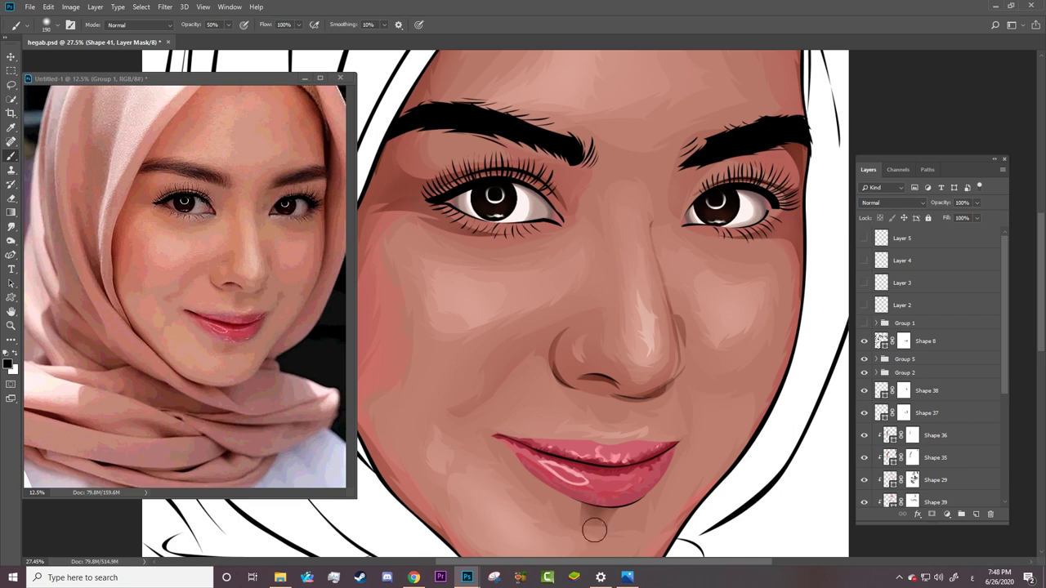
{"action": "key", "text": "a"}
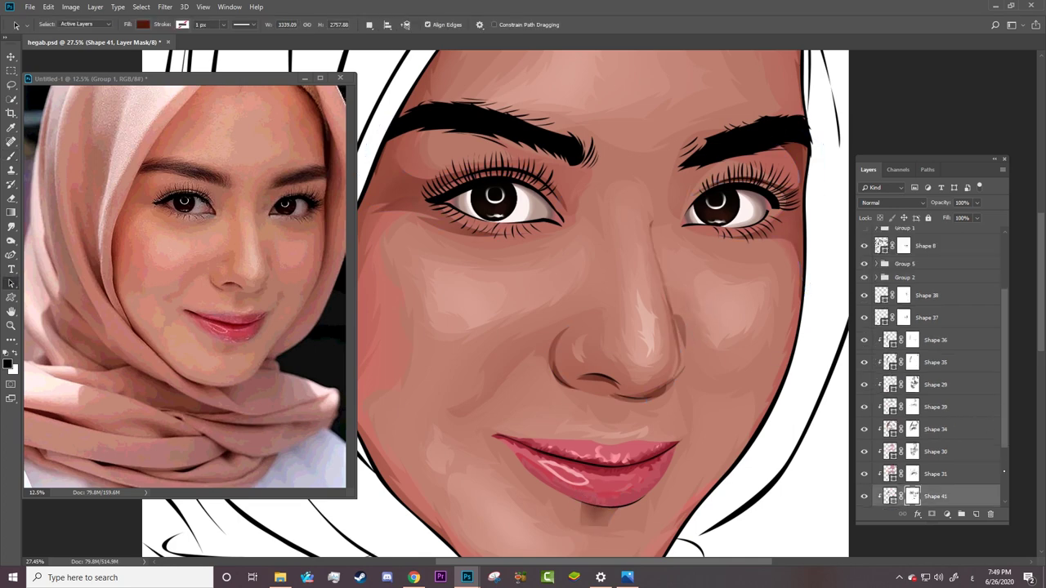
{"action": "scroll", "coordinate": [889, 424], "scroll_direction": "down", "scroll_amount": 3}
{"action": "left_click", "coordinate": [864, 430]}
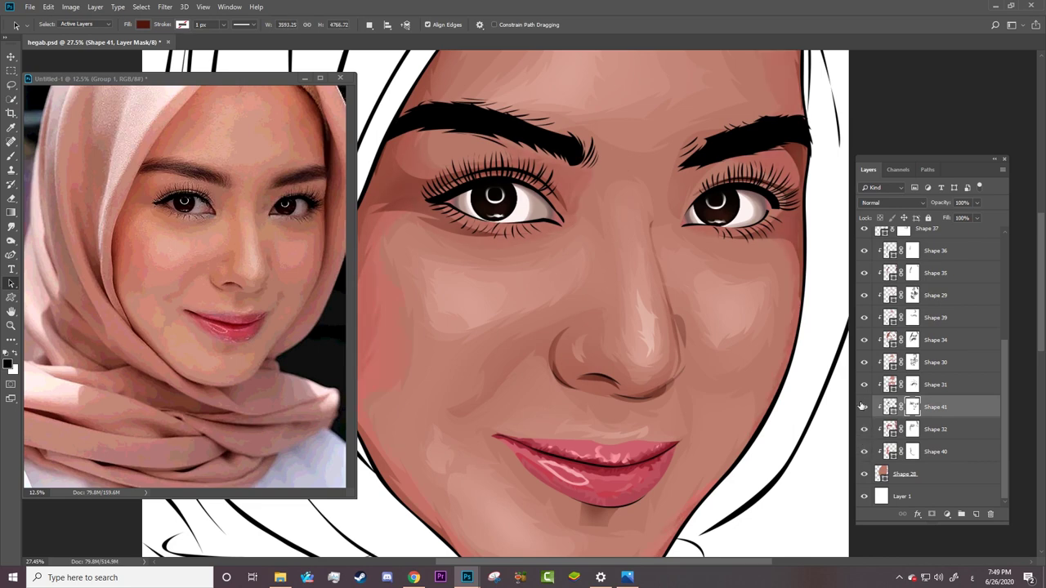
{"action": "left_click", "coordinate": [864, 407]}
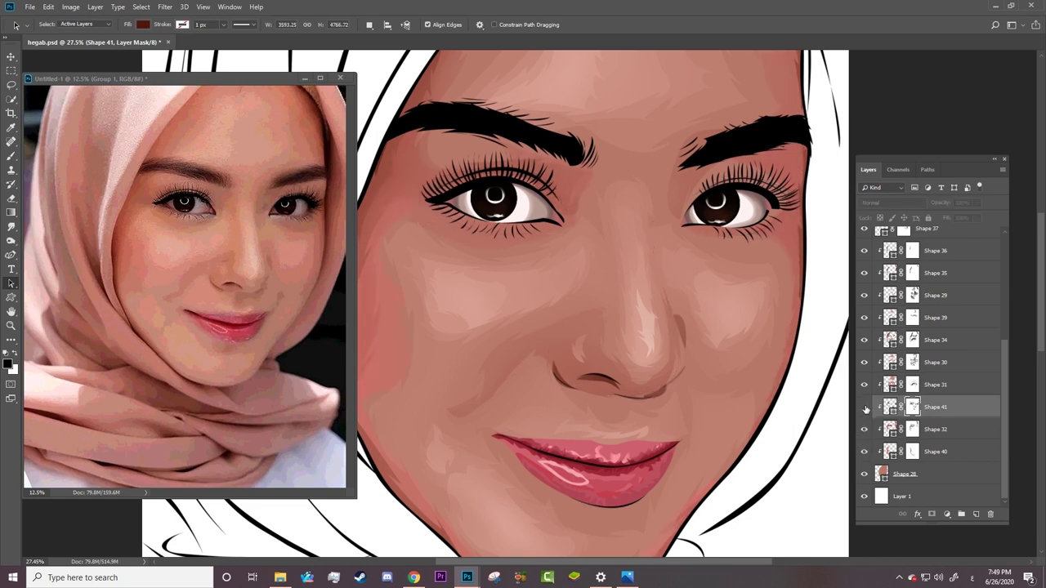
{"action": "left_click", "coordinate": [863, 340]}
{"action": "left_click", "coordinate": [863, 340]}
{"action": "left_click", "coordinate": [863, 317]}
{"action": "left_click", "coordinate": [863, 317]}
{"action": "left_click", "coordinate": [864, 295]}
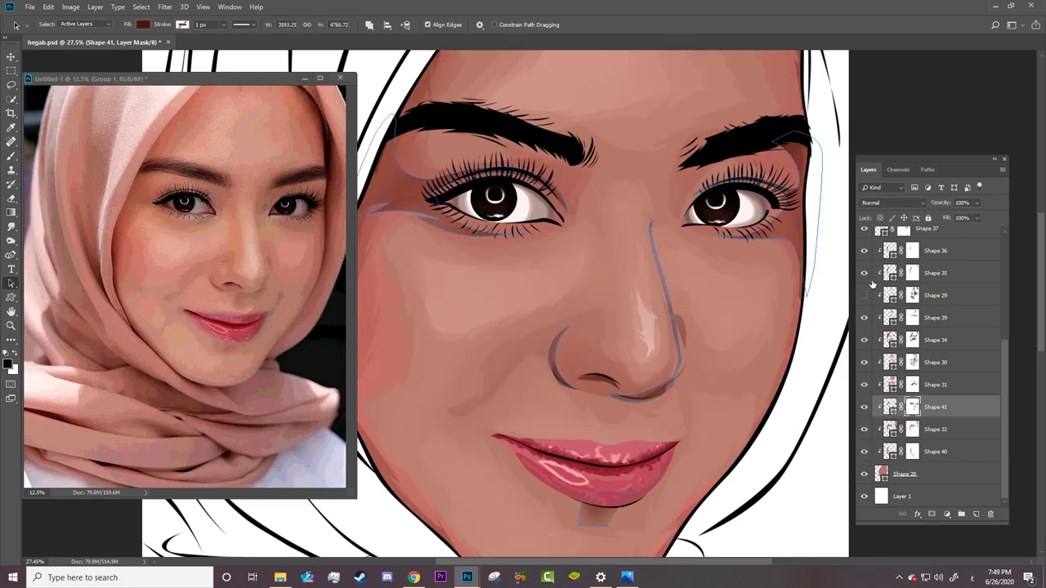
{"action": "left_click", "coordinate": [863, 273]}
Select the Shape 37 nostril path and zoom in on the nose.
{"action": "left_click", "coordinate": [871, 274]}
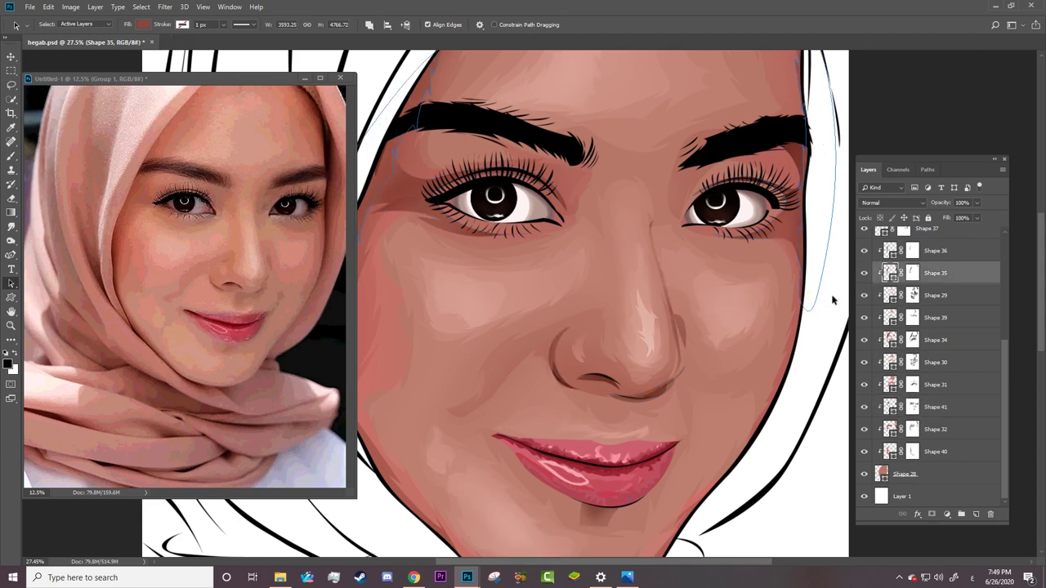
{"action": "left_click", "coordinate": [880, 255]}
{"action": "left_click", "coordinate": [884, 234]}
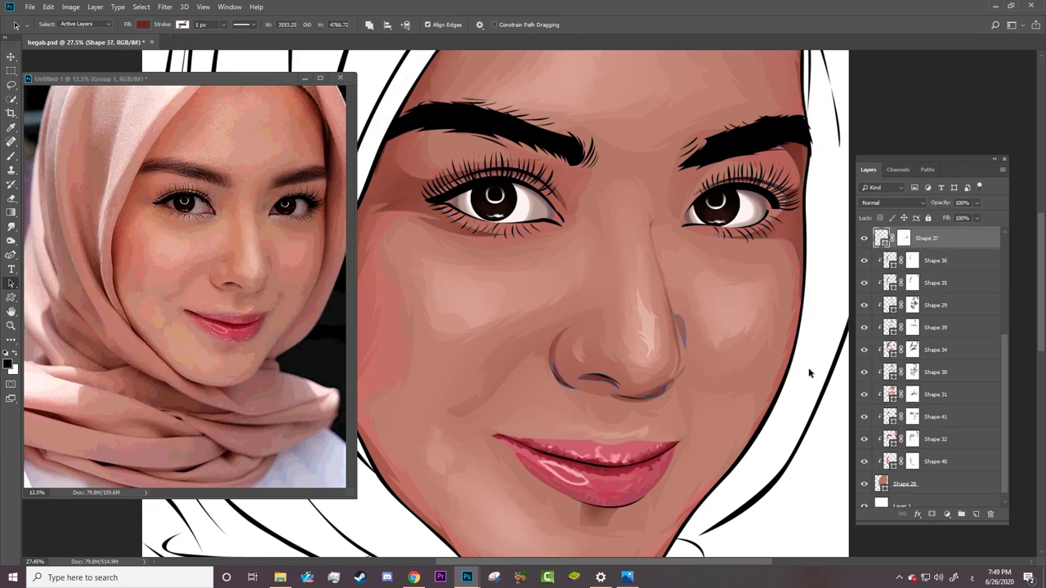
{"action": "left_click", "coordinate": [686, 347]}
{"action": "key", "text": "z"}
{"action": "left_click_drag", "start_coordinate": [620, 384], "coordinate": [646, 368]}
Show the reference photo, move the nostril's top anchor left and add an anchor on the upper curve.
{"action": "key", "text": "p"}
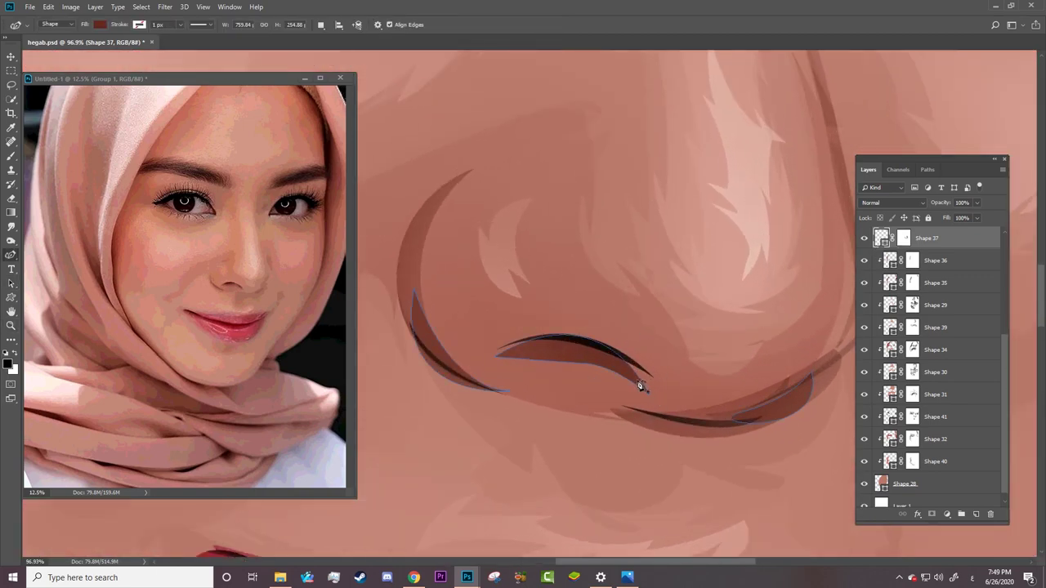
{"action": "left_click", "coordinate": [644, 382], "text": "ctrl"}
{"action": "scroll", "coordinate": [988, 273], "scroll_direction": "up", "scroll_amount": 5}
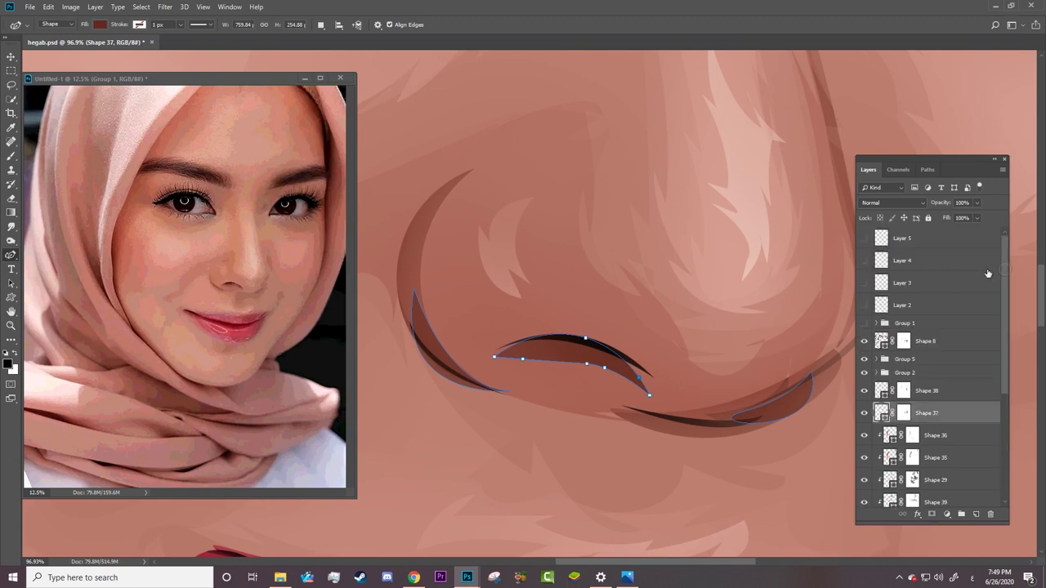
{"action": "left_click", "coordinate": [865, 324]}
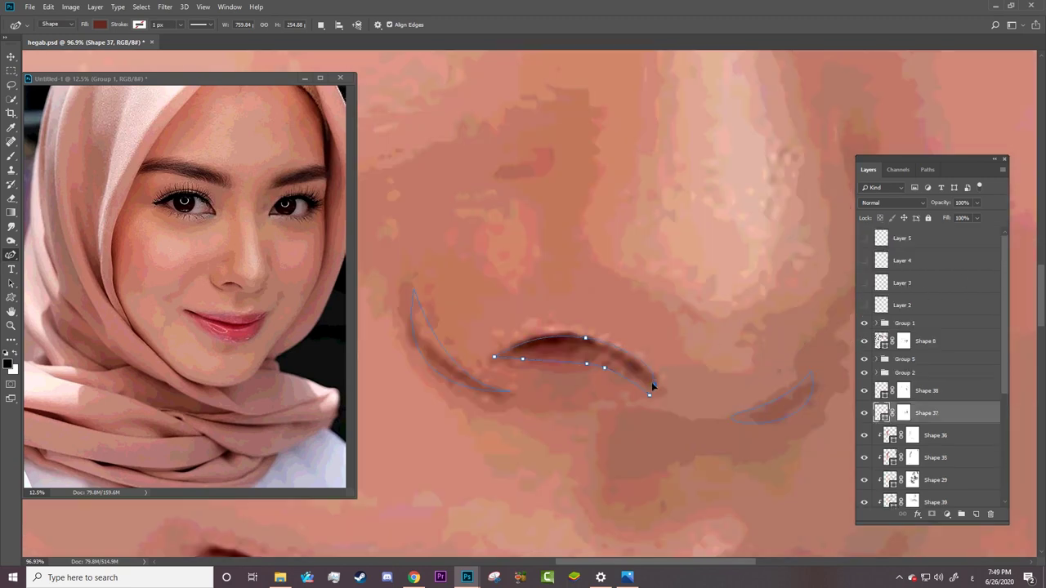
{"action": "right_click", "coordinate": [644, 381]}
{"action": "left_click", "coordinate": [587, 338]}
{"action": "left_click_drag", "start_coordinate": [586, 337], "coordinate": [559, 336]}
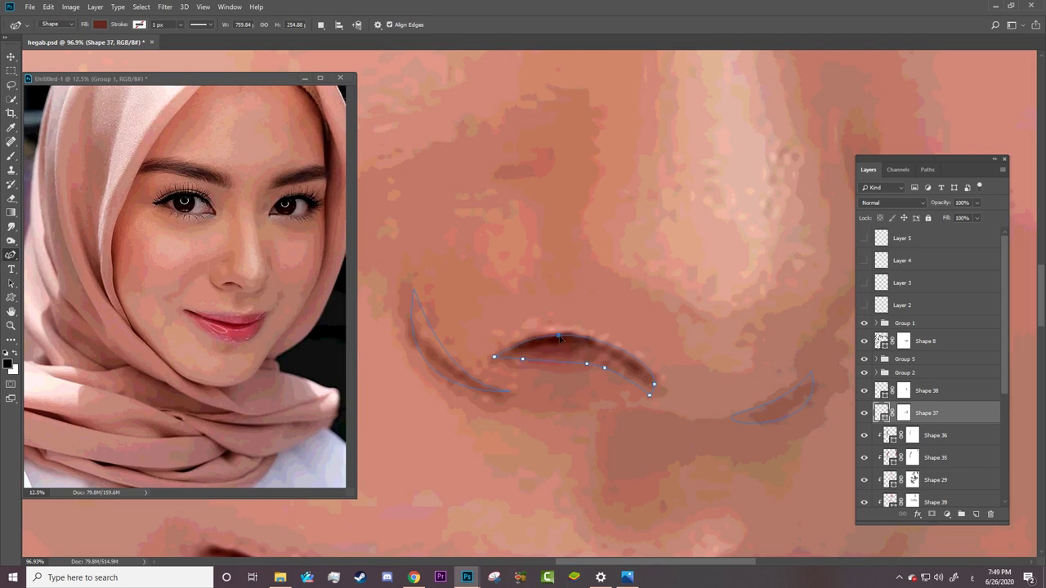
{"action": "left_click", "coordinate": [630, 357]}
{"action": "left_click", "coordinate": [560, 371]}
{"action": "key", "text": "ctrl+z"}
Nudge the left nostril anchor up and re-bend the nostril's lower edge.
{"action": "right_click", "coordinate": [491, 362]}
{"action": "key", "text": "Escape"}
{"action": "right_click", "coordinate": [494, 358]}
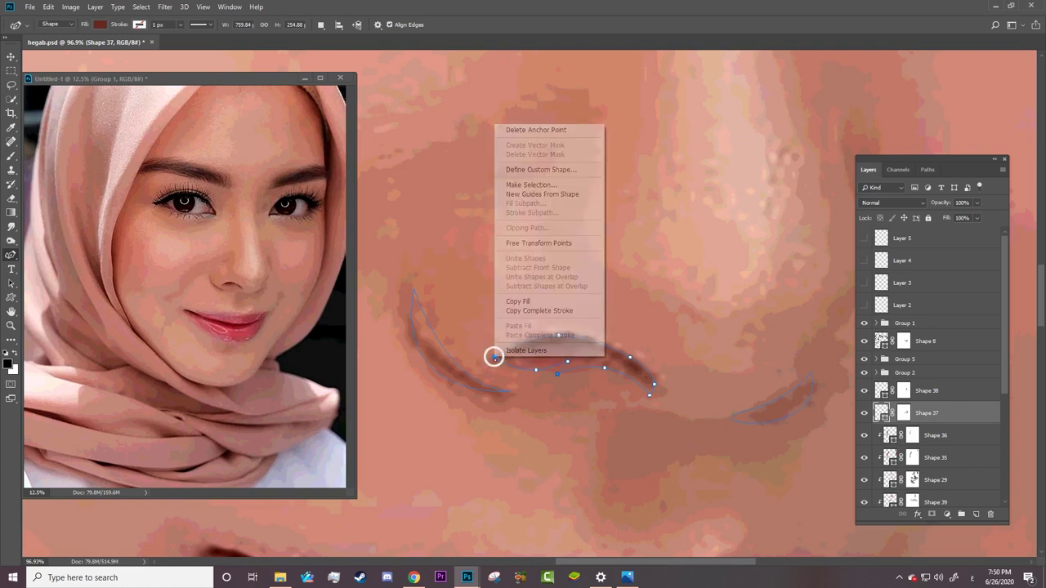
{"action": "key", "text": "Escape"}
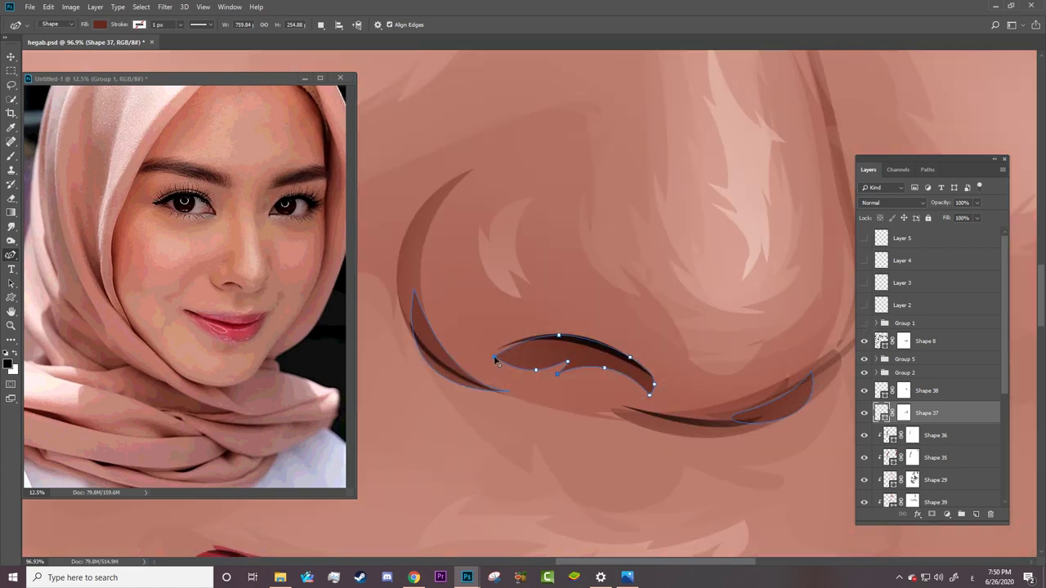
{"action": "left_click_drag", "start_coordinate": [493, 356], "coordinate": [501, 350]}
{"action": "left_click", "coordinate": [550, 360], "text": "alt"}
{"action": "left_click_drag", "start_coordinate": [592, 383], "coordinate": [625, 383]}
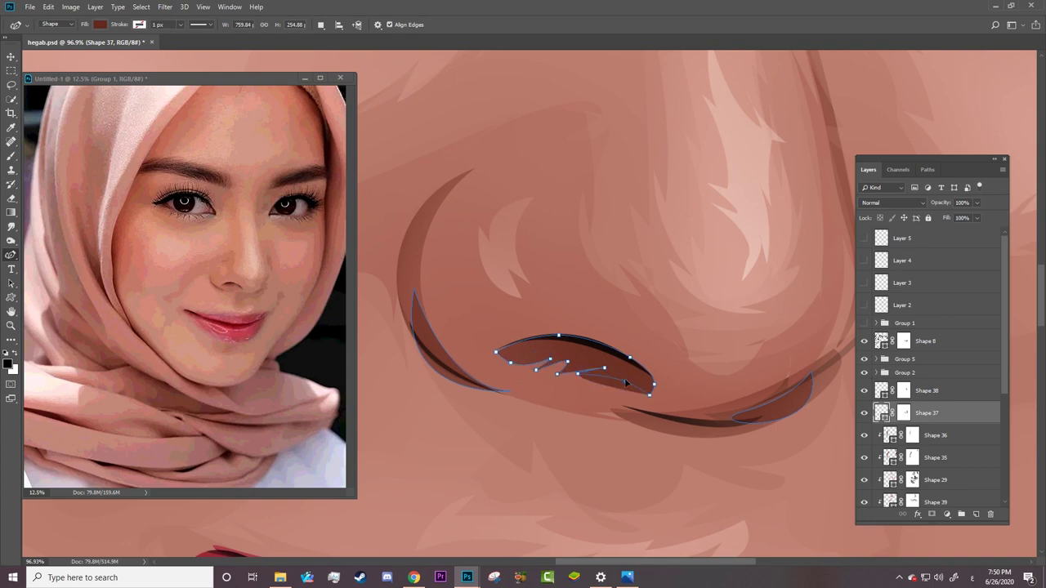
Add an anchor on the left nose crease and brush Shape 37's layer mask to soften the nostril.
{"action": "left_click", "coordinate": [904, 412]}
{"action": "key", "text": "b"}
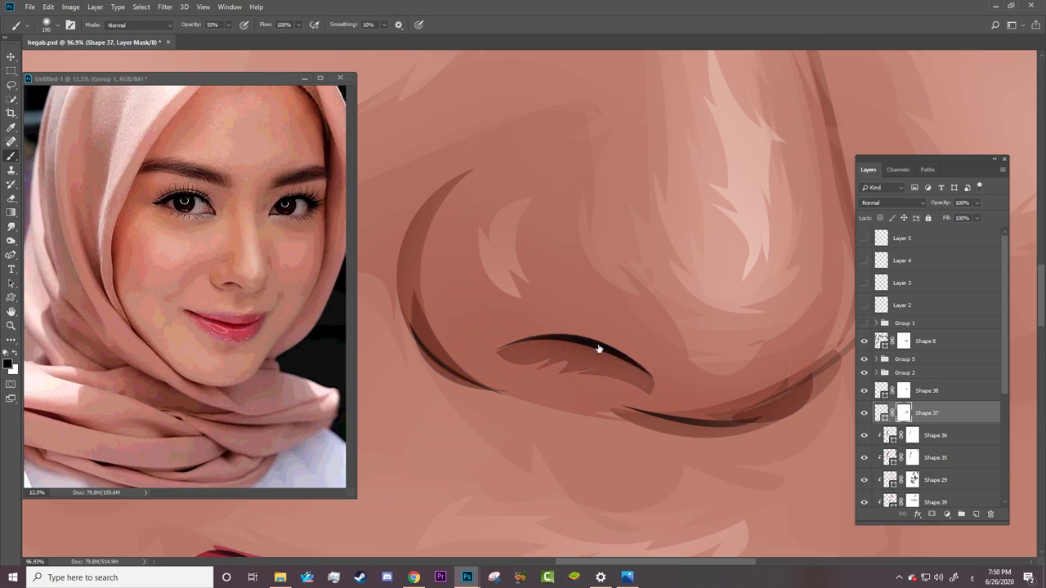
{"action": "left_click", "coordinate": [881, 412]}
{"action": "key", "text": "a"}
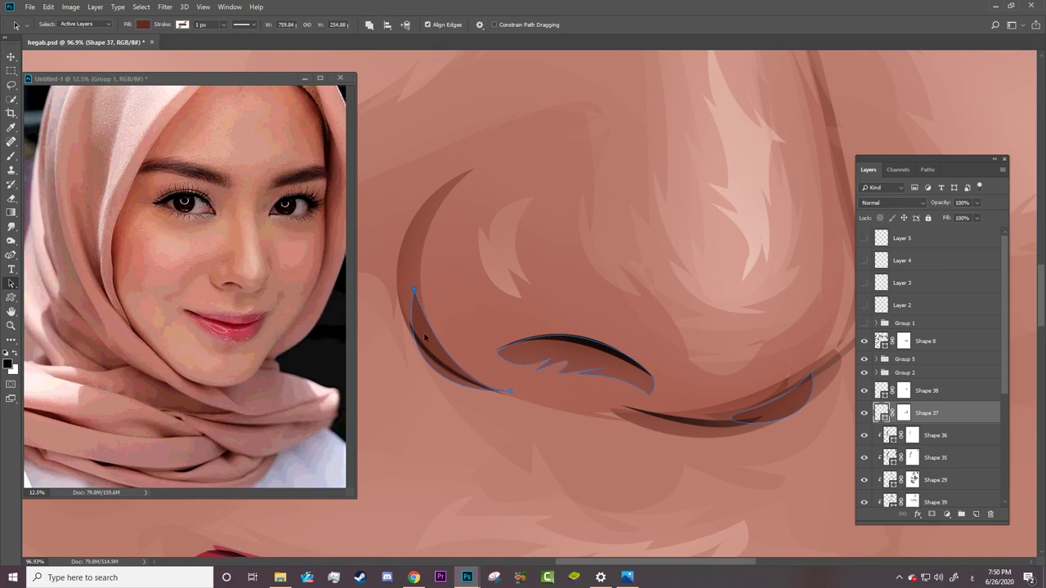
{"action": "key", "text": "p"}
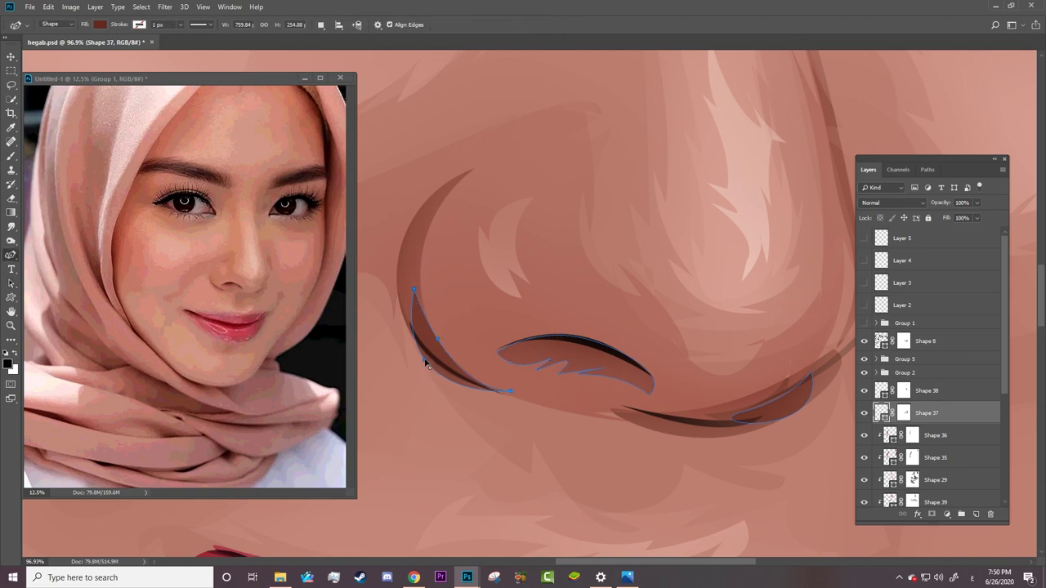
{"action": "left_click", "coordinate": [409, 323]}
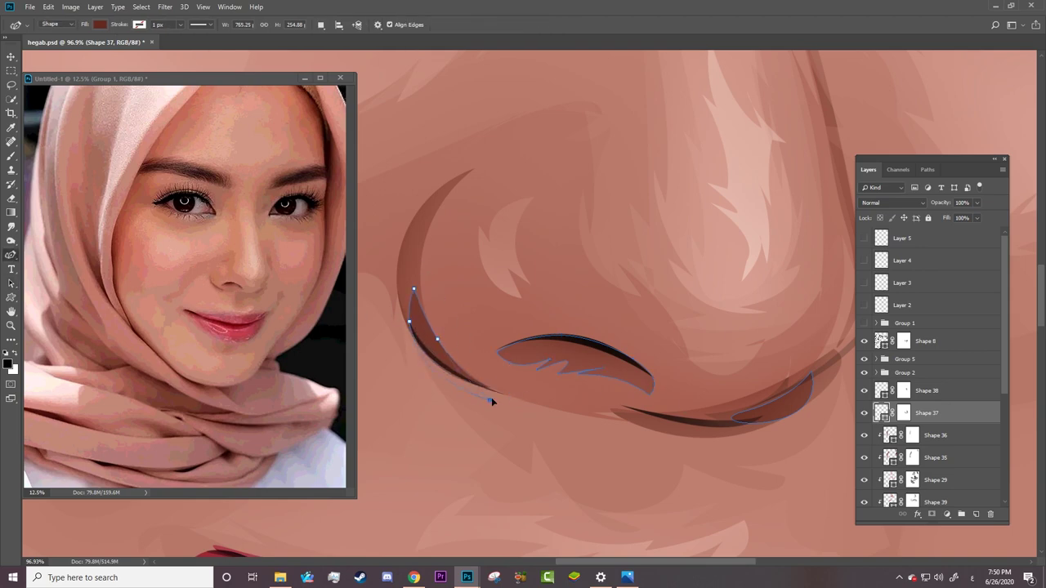
{"action": "key", "text": "ctrl+backslash"}
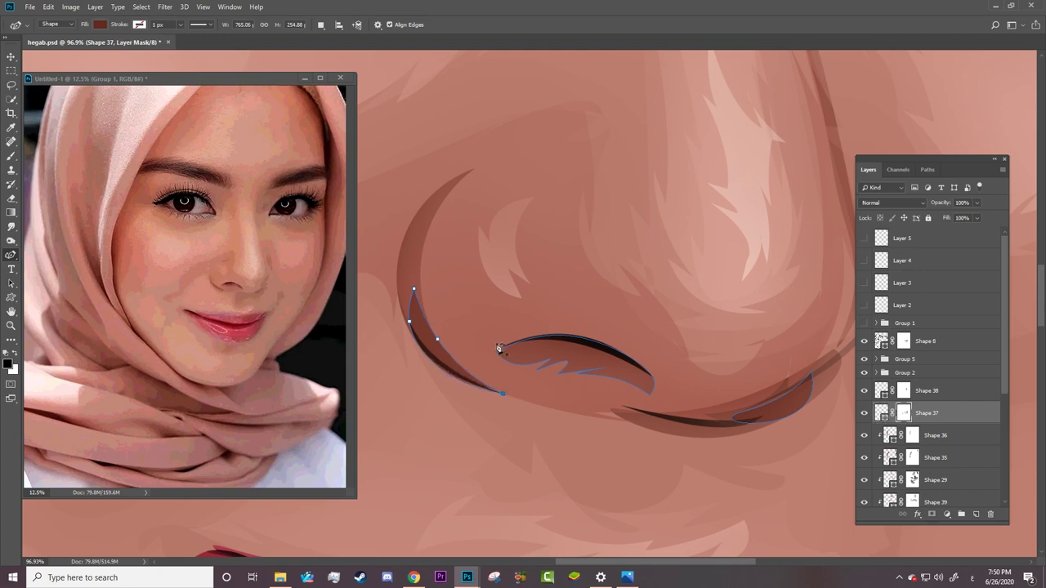
{"action": "key", "text": "b"}
{"action": "key", "text": "ctrl+h"}
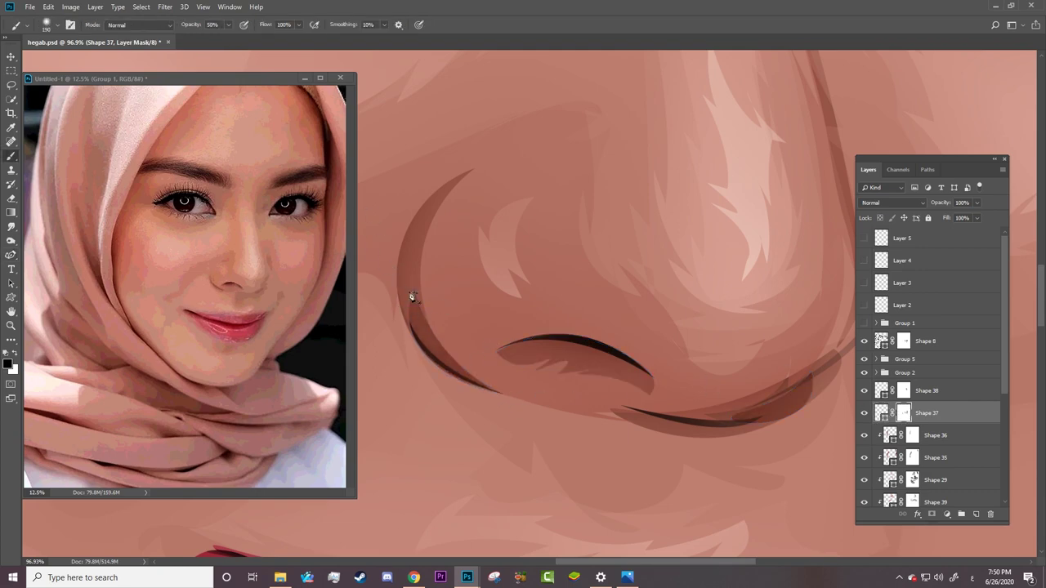
Select the Shape 38 layer, set the Pen to combine shapes, and show the reference photo.
{"action": "key", "text": "z"}
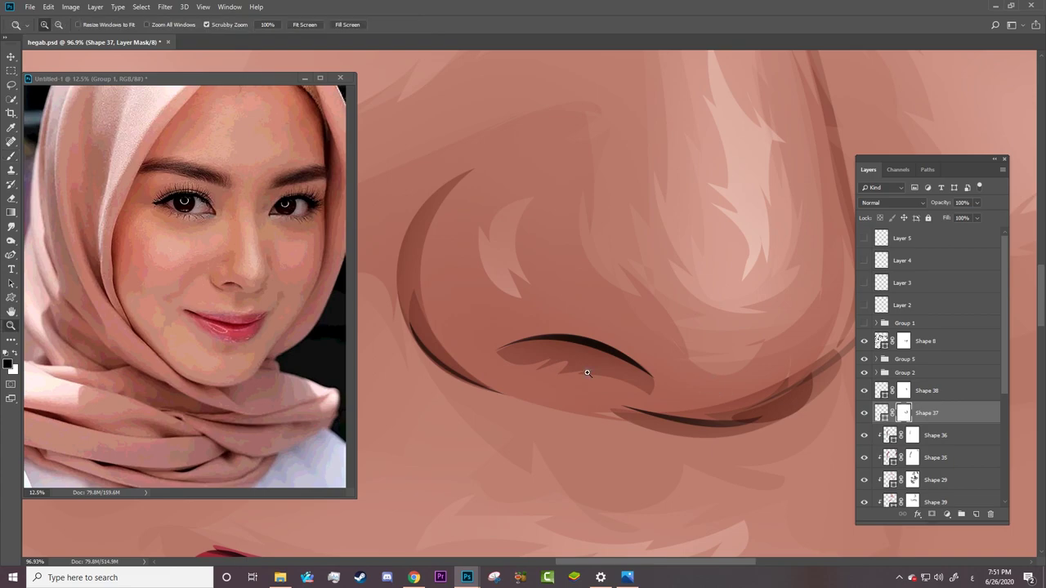
{"action": "left_click_drag", "start_coordinate": [587, 372], "coordinate": [492, 394]}
{"action": "left_click_drag", "start_coordinate": [604, 347], "coordinate": [572, 359]}
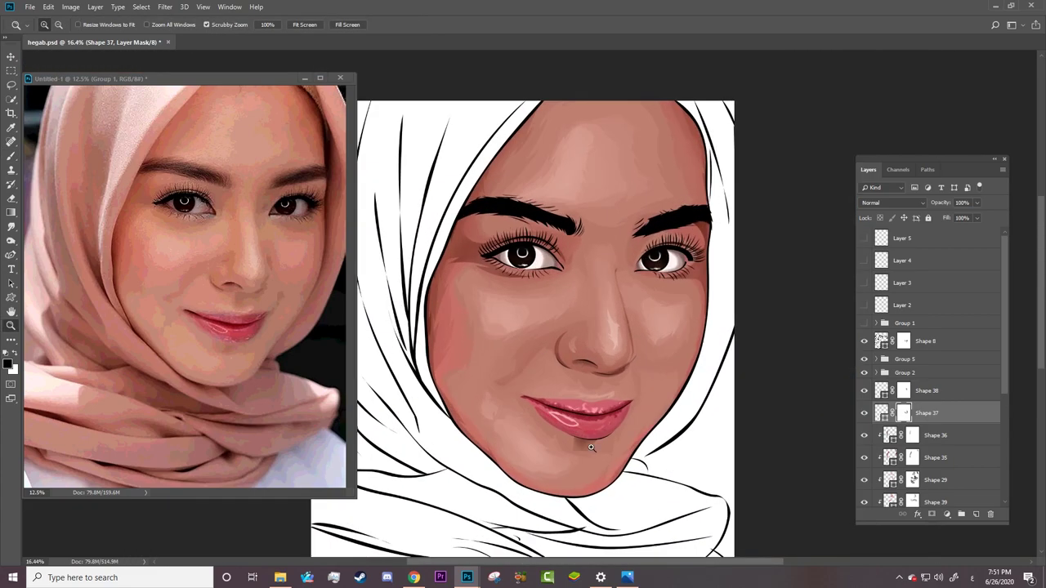
{"action": "left_click_drag", "start_coordinate": [579, 411], "coordinate": [614, 378]}
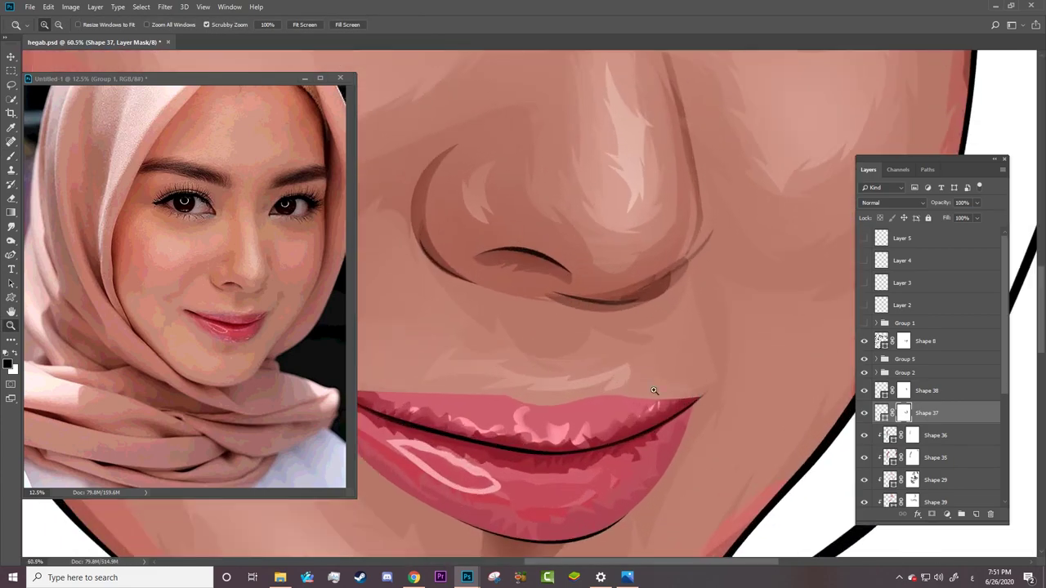
{"action": "key", "text": "a"}
{"action": "left_click", "coordinate": [884, 396]}
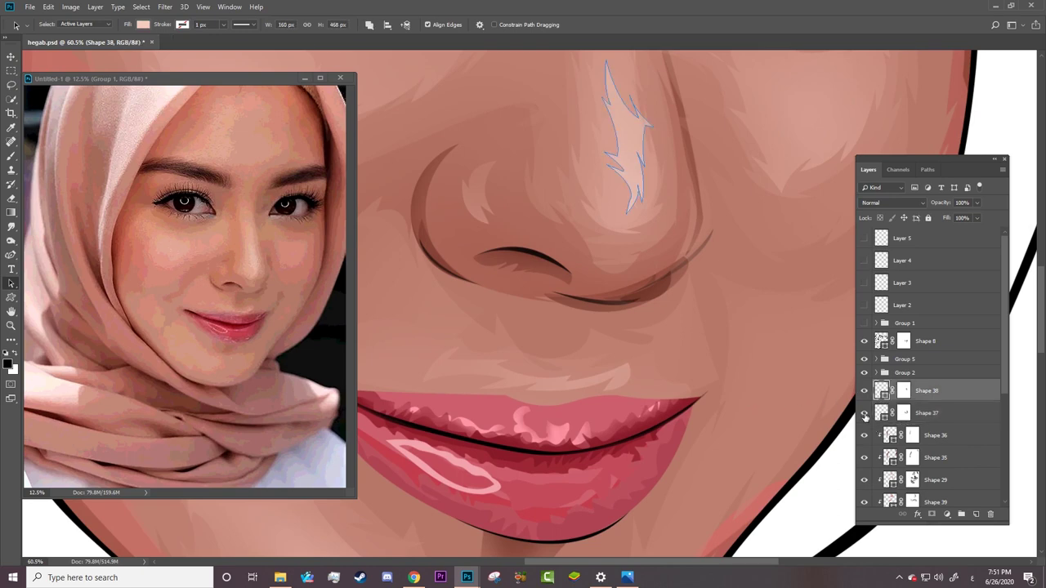
{"action": "left_click", "coordinate": [11, 255]}
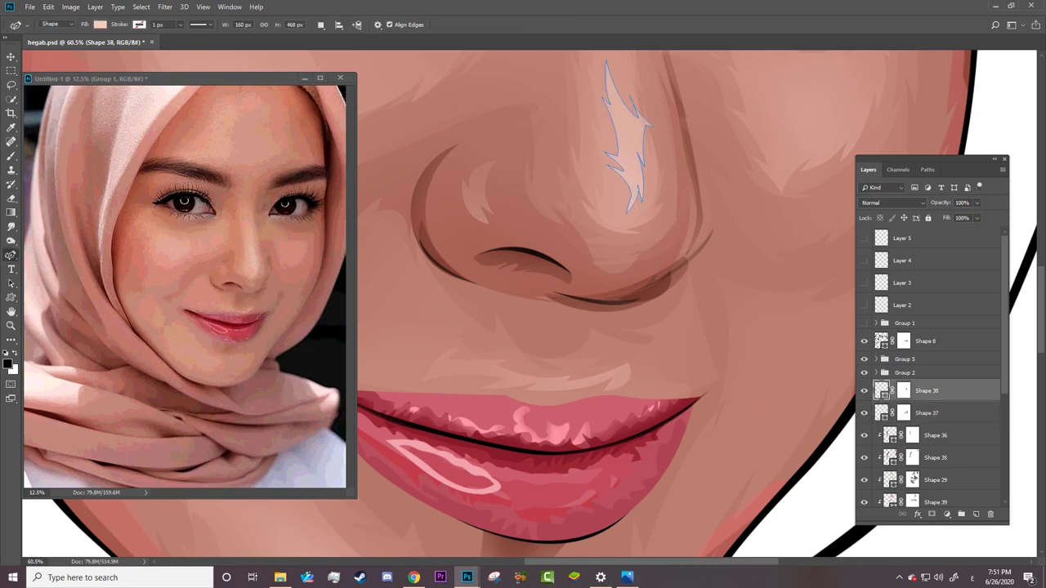
{"action": "left_click", "coordinate": [321, 24]}
{"action": "left_click", "coordinate": [335, 50]}
{"action": "left_click", "coordinate": [863, 324]}
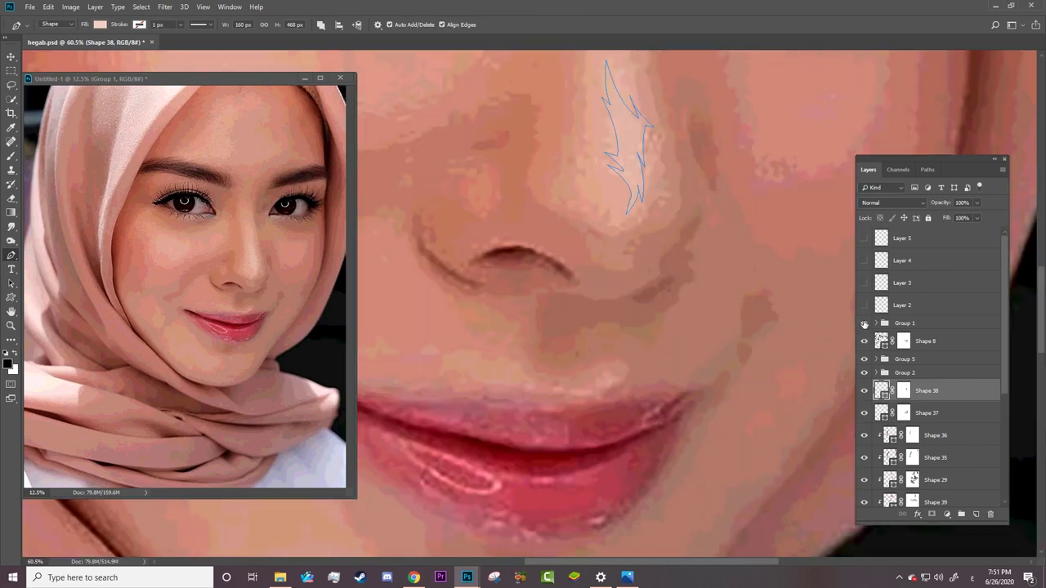
{"action": "left_click", "coordinate": [863, 323]}
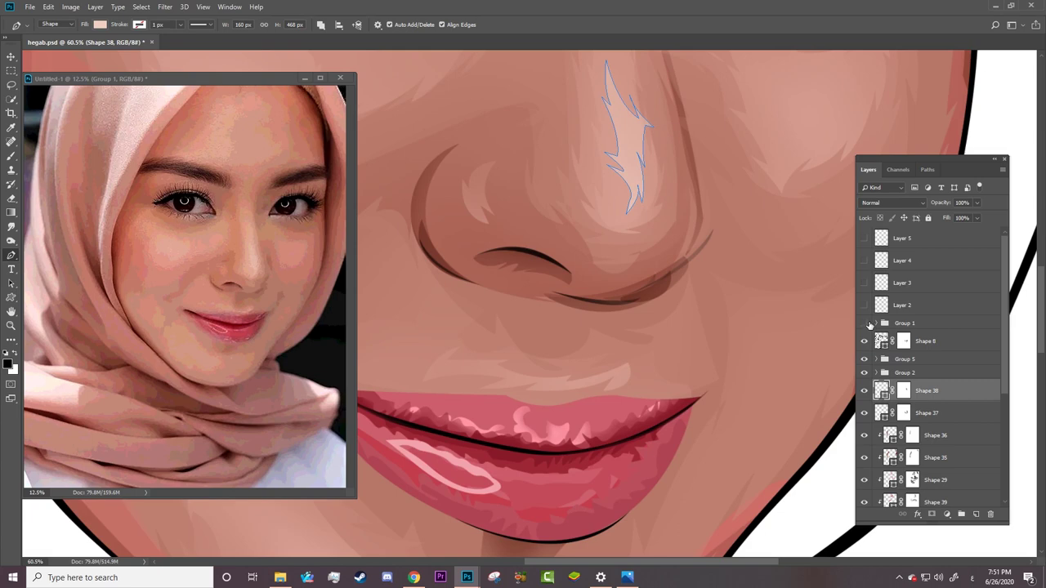
{"action": "left_click", "coordinate": [864, 324]}
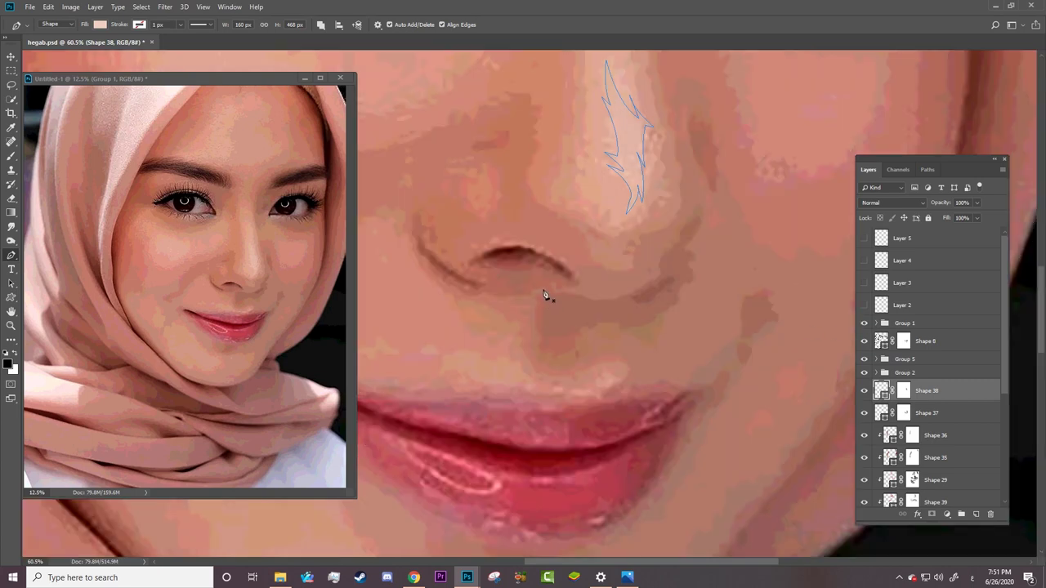
Start the highlight outline below the nostril and curve it down and rightward.
{"action": "left_click", "coordinate": [543, 290]}
{"action": "key", "text": "z"}
{"action": "left_click_drag", "start_coordinate": [536, 326], "coordinate": [576, 336]}
{"action": "key", "text": "p"}
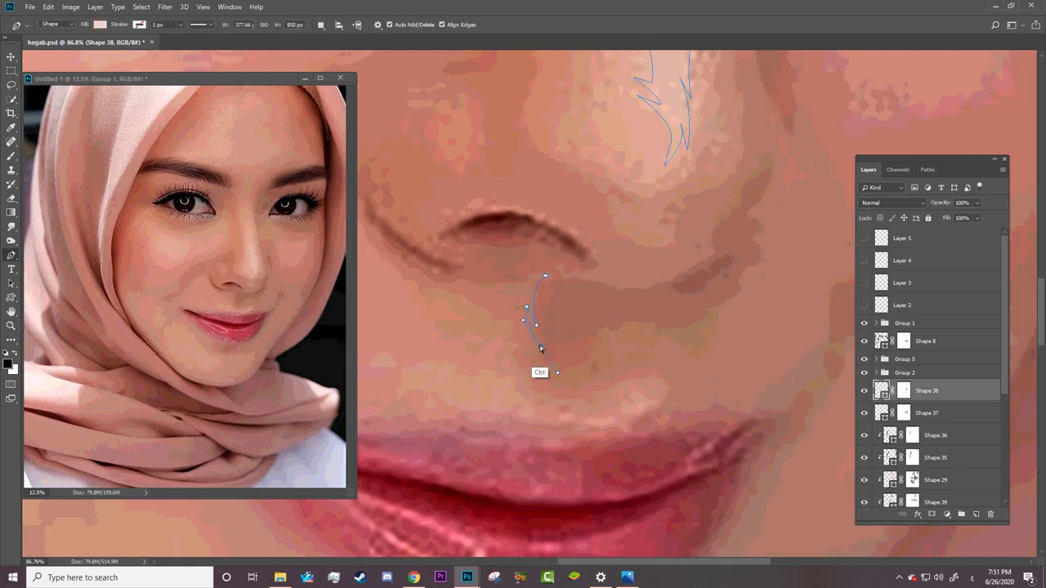
{"action": "mouse_move", "coordinate": [540, 346]}
{"action": "left_mouse_down"}
{"action": "mouse_move", "coordinate": [552, 329]}
{"action": "mouse_move", "coordinate": [540, 340]}
{"action": "left_mouse_up"}
{"action": "left_click", "coordinate": [533, 360]}
{"action": "left_click", "coordinate": [558, 378]}
{"action": "left_click_drag", "start_coordinate": [597, 397], "coordinate": [585, 402]}
{"action": "left_click_drag", "start_coordinate": [611, 407], "coordinate": [606, 411]}
{"action": "left_click_drag", "start_coordinate": [630, 397], "coordinate": [674, 397]}
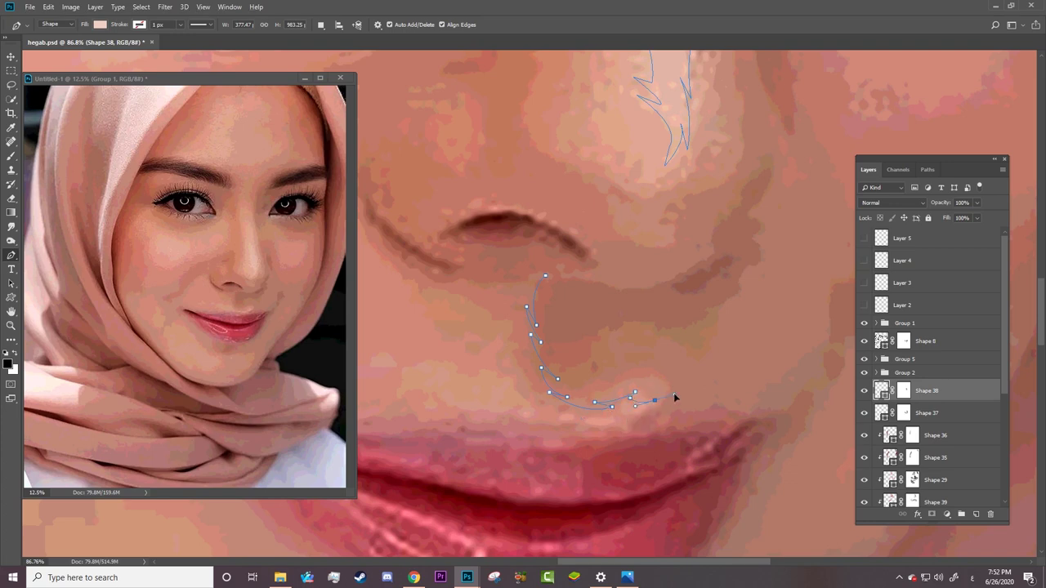
Trace the outline back left along the upper lip and curve it toward the centre.
{"action": "mouse_move", "coordinate": [627, 422]}
{"action": "left_mouse_down"}
{"action": "mouse_move", "coordinate": [591, 435]}
{"action": "mouse_move", "coordinate": [483, 417]}
{"action": "left_mouse_up"}
{"action": "key", "text": "ctrl"}
{"action": "left_click", "coordinate": [524, 418]}
{"action": "mouse_move", "coordinate": [435, 397]}
{"action": "left_mouse_down"}
{"action": "mouse_move", "coordinate": [446, 411]}
{"action": "mouse_move", "coordinate": [373, 413]}
{"action": "left_mouse_up"}
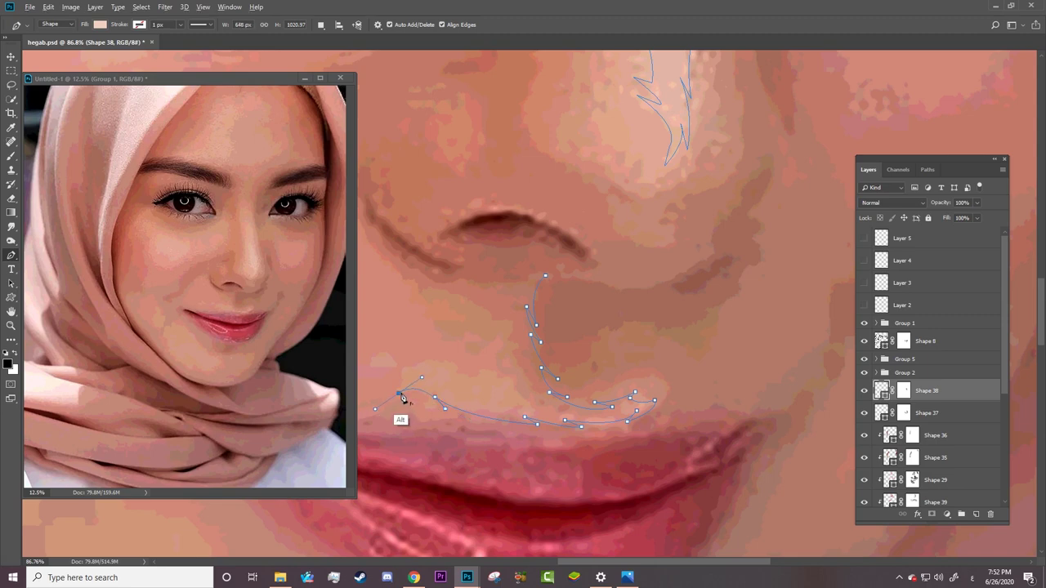
{"action": "left_click", "coordinate": [399, 393], "text": "alt"}
{"action": "key", "text": "ctrl+z"}
{"action": "mouse_move", "coordinate": [465, 371]}
{"action": "left_mouse_down"}
{"action": "mouse_move", "coordinate": [499, 376]}
{"action": "mouse_move", "coordinate": [525, 364]}
{"action": "left_mouse_up"}
{"action": "left_click", "coordinate": [465, 371], "text": "alt"}
{"action": "left_click", "coordinate": [496, 374], "text": "alt"}
{"action": "left_click_drag", "start_coordinate": [528, 403], "coordinate": [555, 420]}
{"action": "left_click", "coordinate": [528, 404], "text": "alt"}
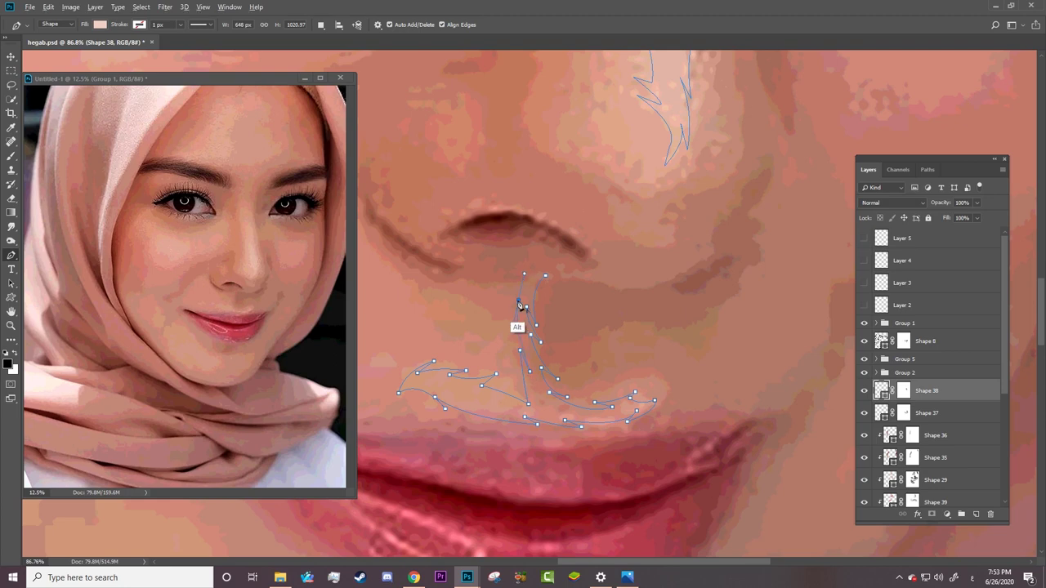
Close the Shape 38 outline and fade it with a 385 px soft brush on its mask.
{"action": "left_click", "coordinate": [546, 277]}
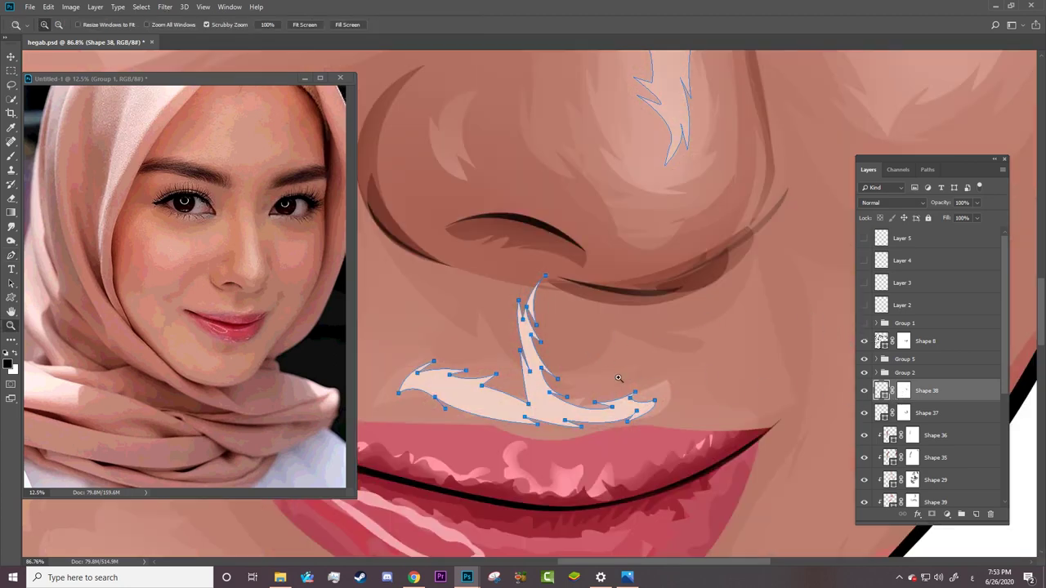
{"action": "scroll", "coordinate": [605, 376], "scroll_direction": "down", "scroll_amount": 5}
{"action": "left_click", "coordinate": [903, 391]}
{"action": "key", "text": "b"}
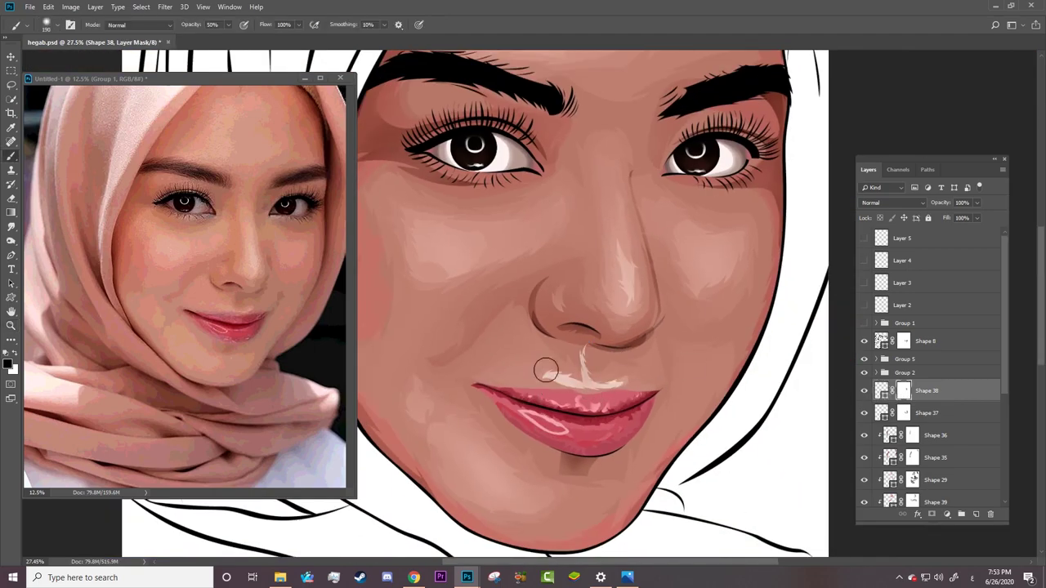
{"action": "right_click", "coordinate": [616, 368]}
{"action": "left_click_drag", "start_coordinate": [678, 161], "coordinate": [727, 161]}
{"action": "key", "text": "Return"}
{"action": "key", "text": "z"}
{"action": "scroll", "coordinate": [589, 359], "scroll_direction": "down", "scroll_amount": 3}
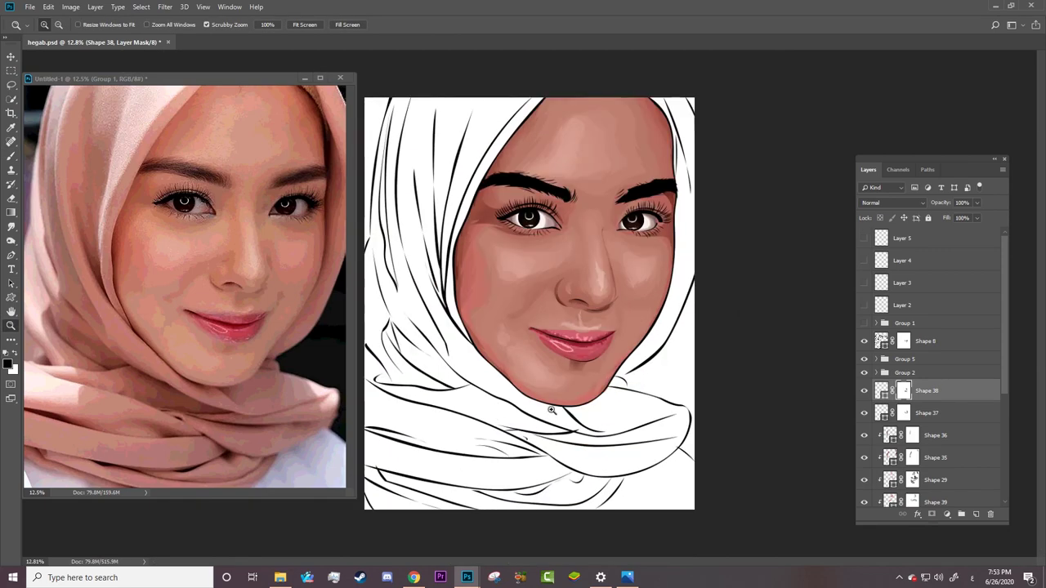
{"action": "scroll", "coordinate": [616, 325], "scroll_direction": "up", "scroll_amount": 3}
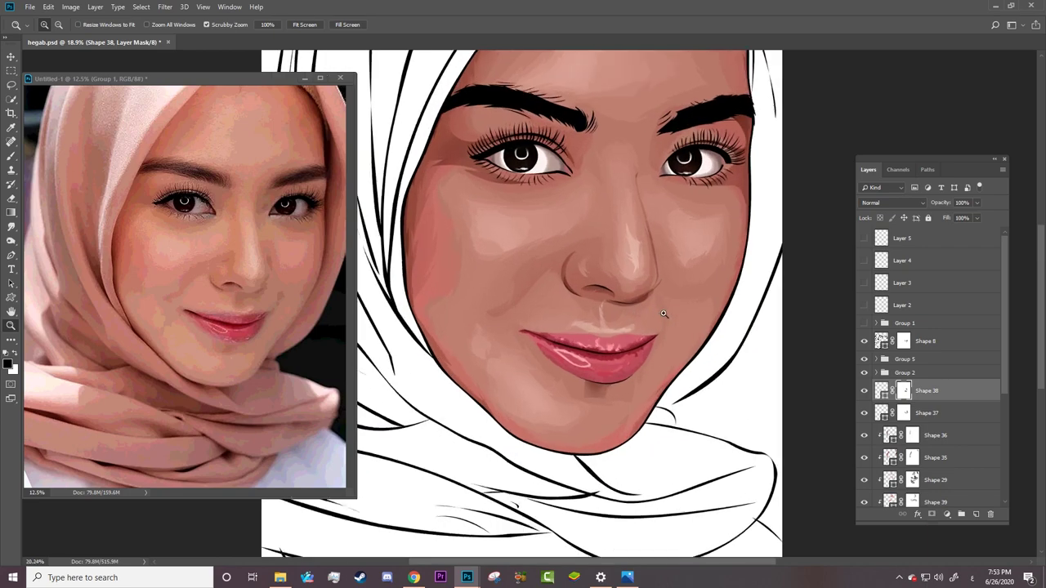
Step down through the shape layers, including Shape 35, Shape 29 and Shape 39.
{"action": "scroll", "coordinate": [629, 321], "scroll_direction": "up", "scroll_amount": 4}
{"action": "scroll", "coordinate": [625, 314], "scroll_direction": "up", "scroll_amount": 2}
{"action": "key", "text": "a"}
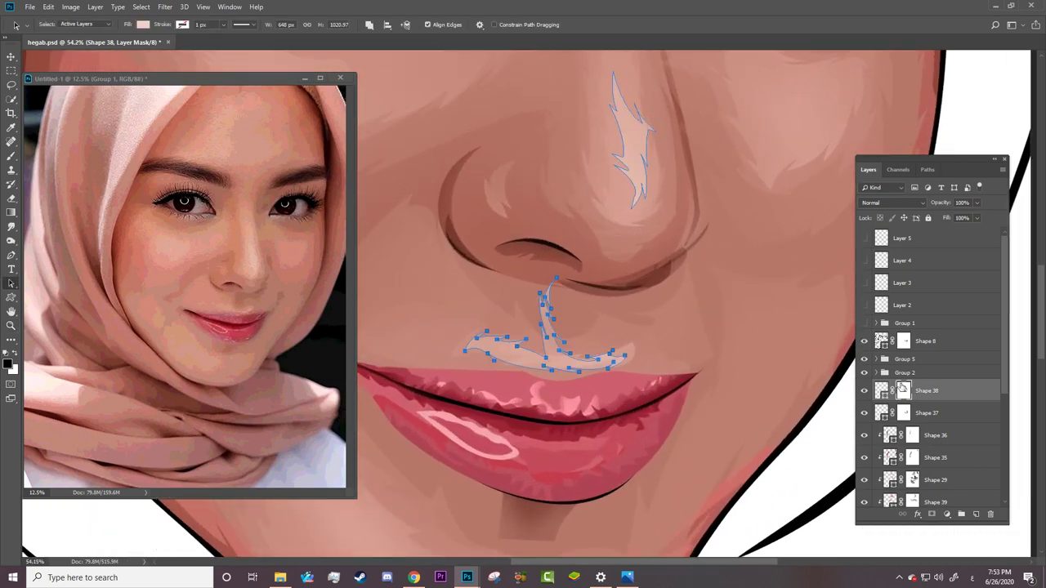
{"action": "left_click", "coordinate": [883, 413]}
{"action": "left_click", "coordinate": [889, 435]}
{"action": "left_click", "coordinate": [890, 457]}
{"action": "left_click", "coordinate": [895, 481]}
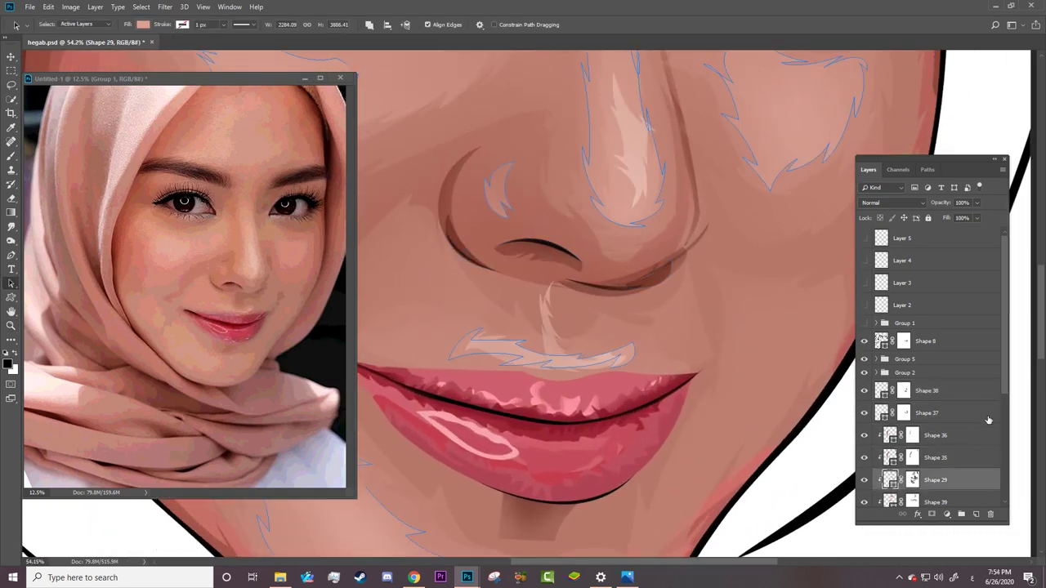
{"action": "scroll", "coordinate": [572, 310], "scroll_direction": "down", "scroll_amount": 3}
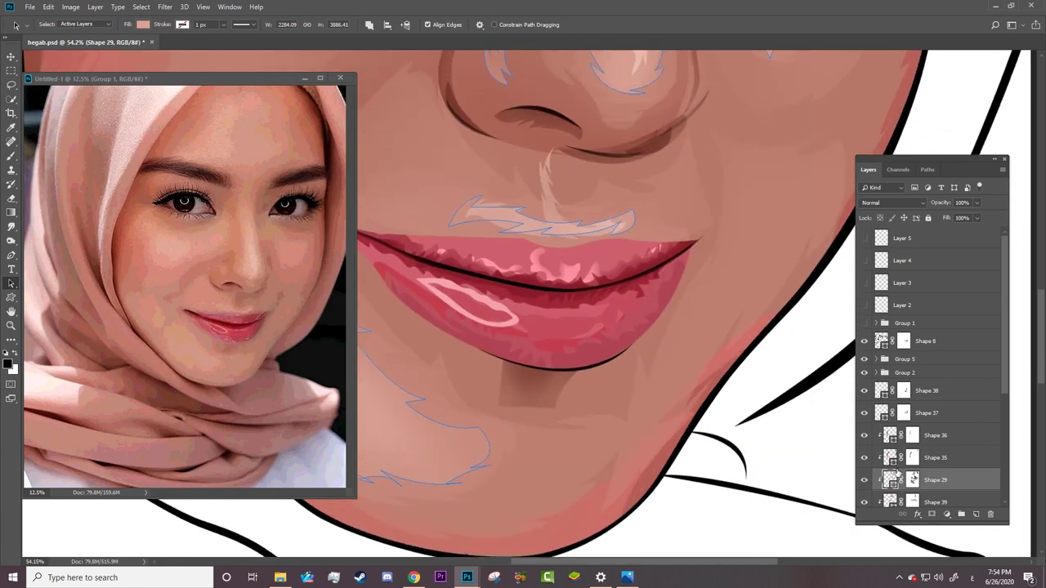
{"action": "left_click", "coordinate": [891, 501]}
{"action": "scroll", "coordinate": [572, 310], "scroll_direction": "up", "scroll_amount": 1}
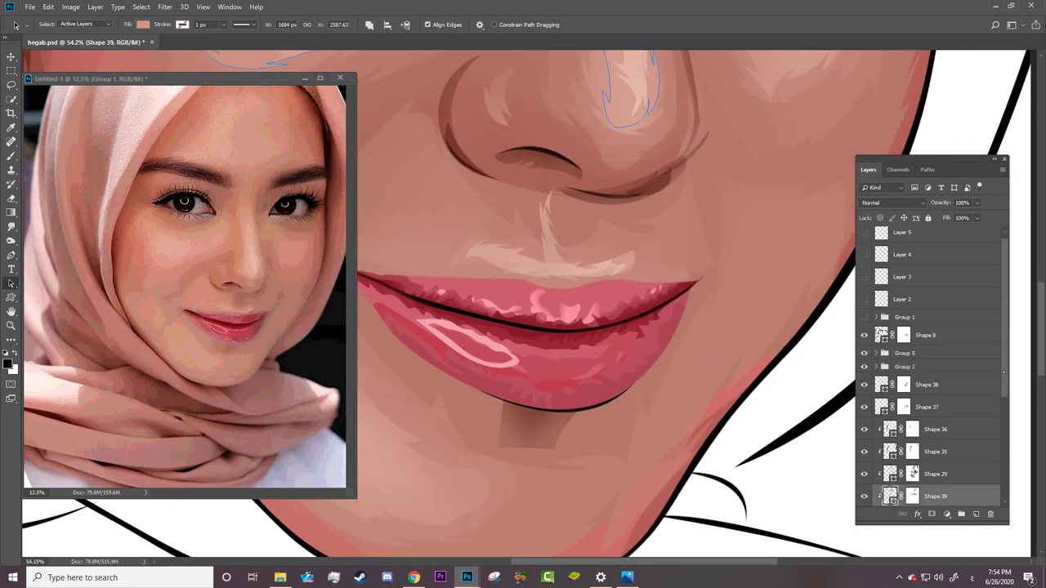
{"action": "scroll", "coordinate": [893, 384], "scroll_direction": "down", "scroll_amount": 3}
Raise Shape 31's opacity from 56% to 100%.
{"action": "left_click", "coordinate": [889, 408]}
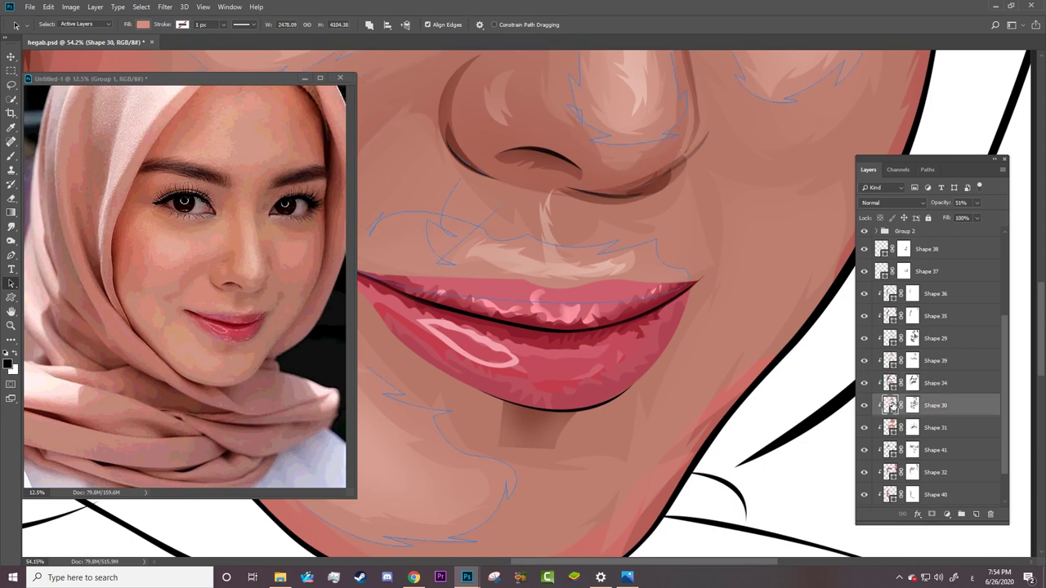
{"action": "left_click", "coordinate": [891, 428]}
{"action": "left_click", "coordinate": [912, 428]}
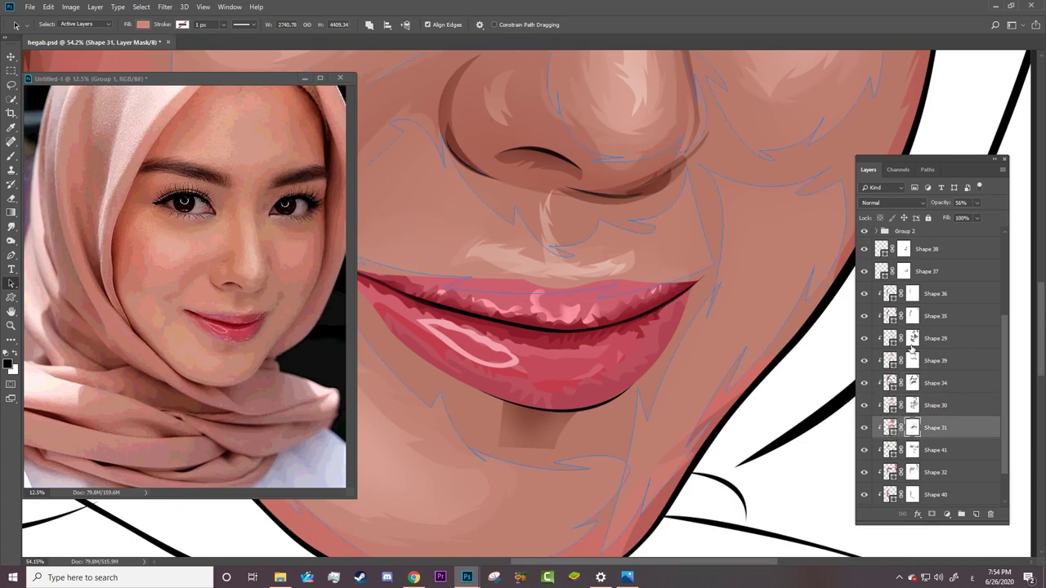
{"action": "left_click_drag", "start_coordinate": [938, 207], "coordinate": [974, 207]}
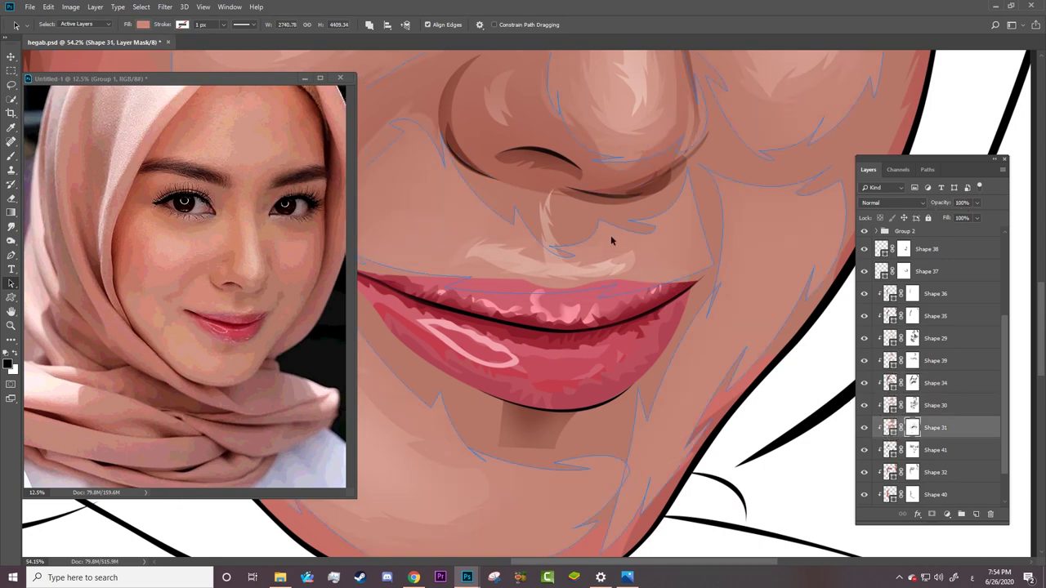
{"action": "key", "text": "z"}
{"action": "scroll", "coordinate": [607, 262], "scroll_direction": "down", "scroll_amount": 5}
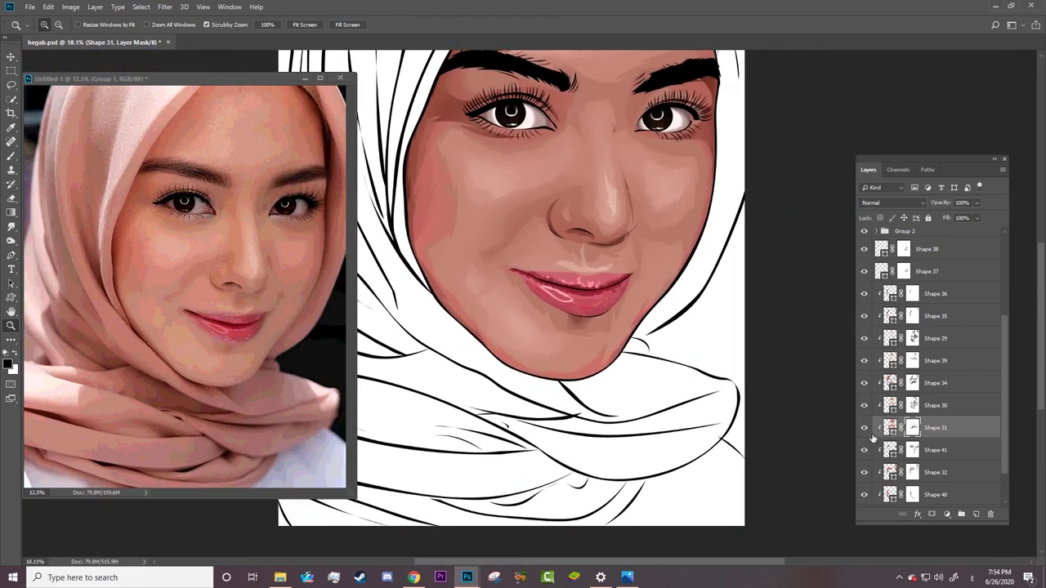
Toggle Shape 31's visibility to compare the face shading.
{"action": "scroll", "coordinate": [621, 215], "scroll_direction": "down", "scroll_amount": 2}
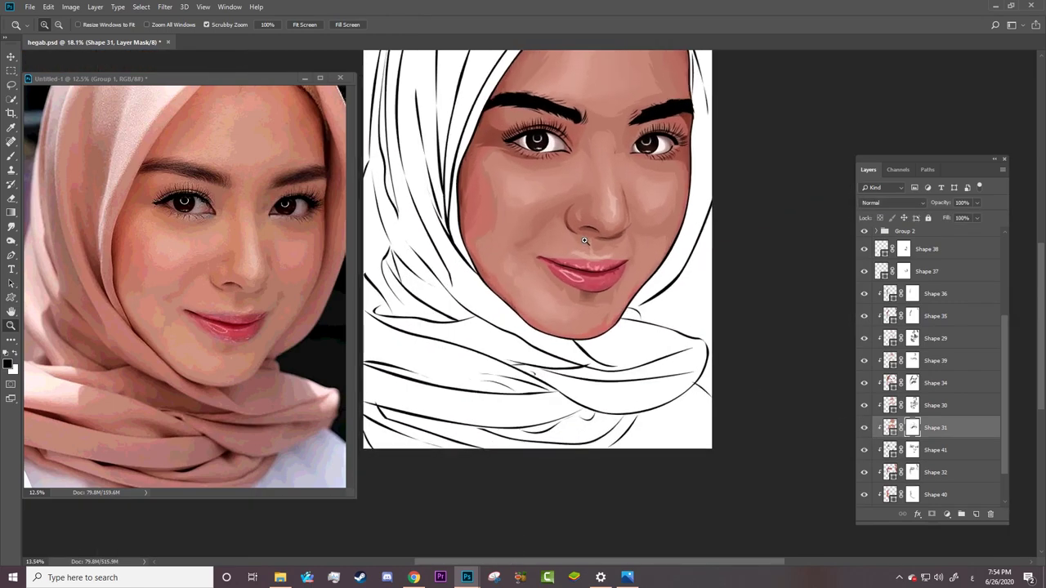
{"action": "scroll", "coordinate": [600, 175], "scroll_direction": "down", "scroll_amount": 2}
{"action": "scroll", "coordinate": [638, 288], "scroll_direction": "up", "scroll_amount": 5}
{"action": "scroll", "coordinate": [673, 392], "scroll_direction": "up", "scroll_amount": 1}
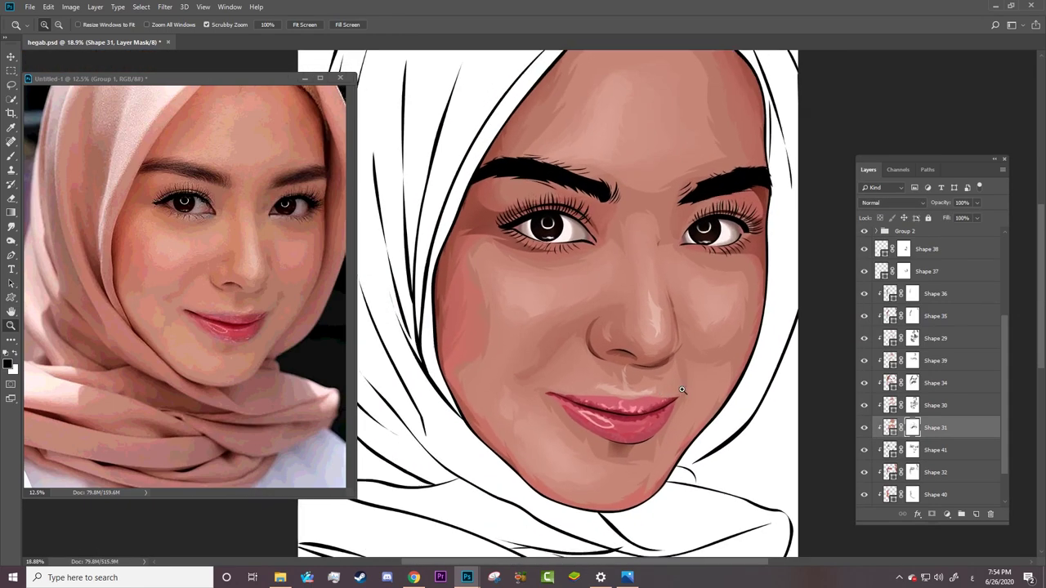
{"action": "key", "text": "b"}
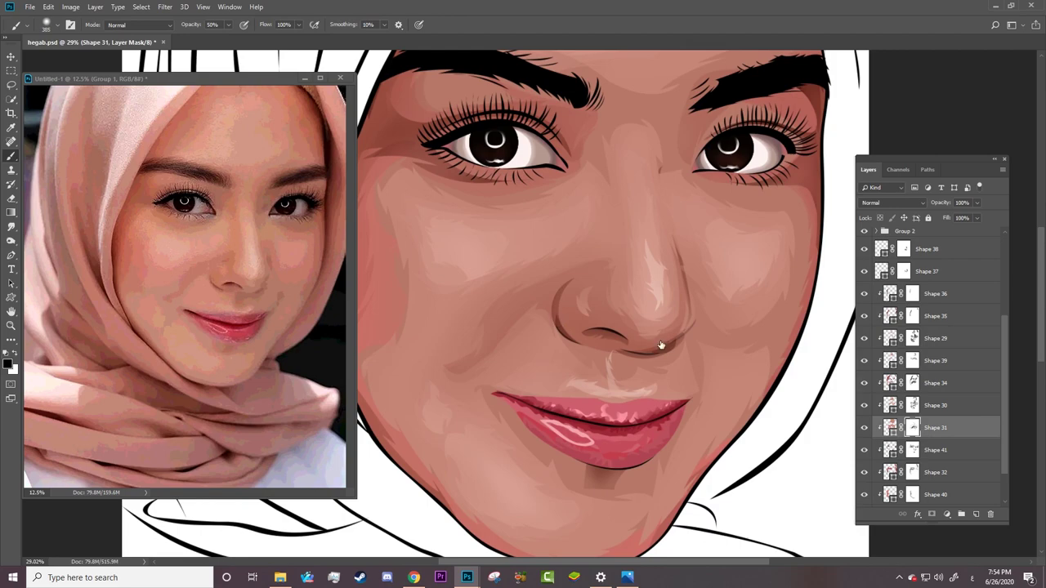
{"action": "key", "text": "z"}
{"action": "scroll", "coordinate": [717, 332], "scroll_direction": "down", "scroll_amount": 2}
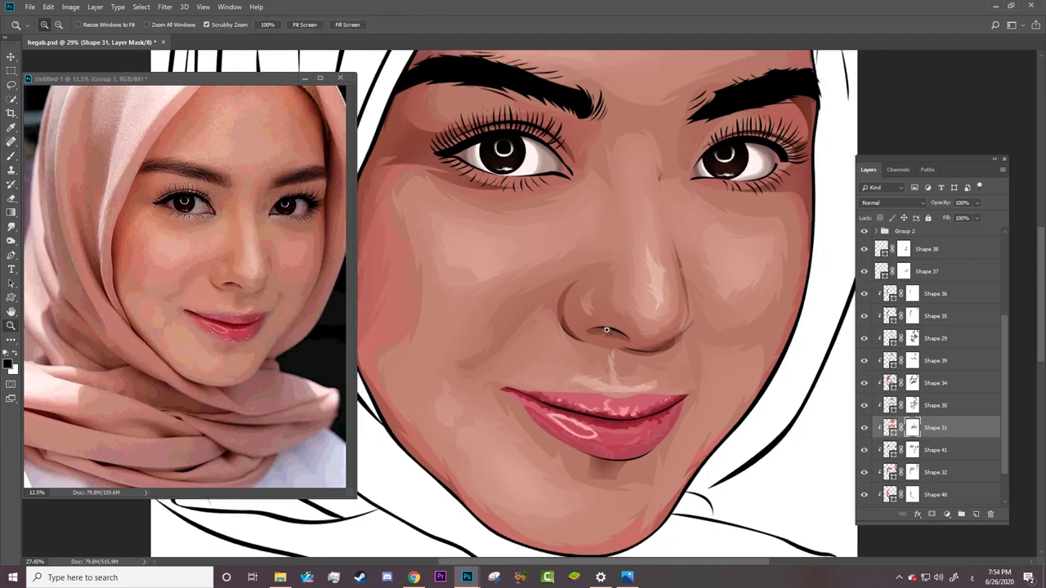
{"action": "left_click", "coordinate": [864, 427]}
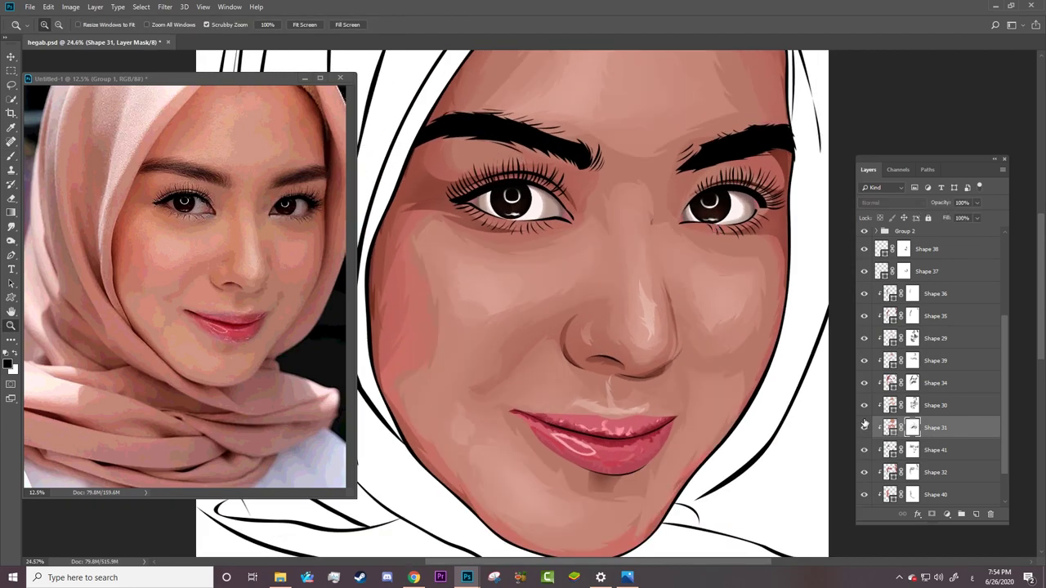
{"action": "left_click", "coordinate": [864, 428]}
{"action": "key", "text": "b"}
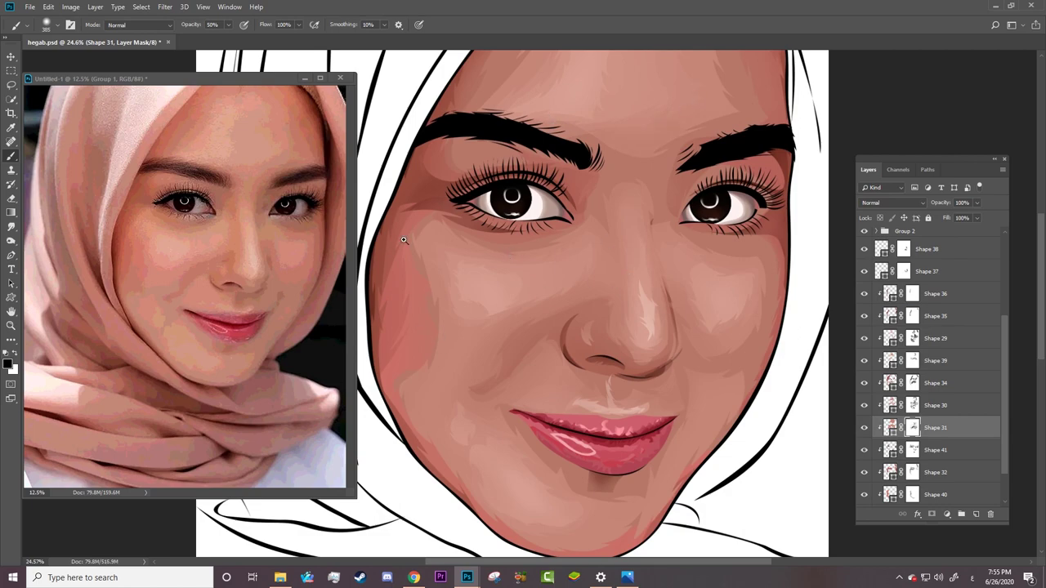
Zoom out over the whole illustration and save hegab.psd.
{"action": "key", "text": "z"}
{"action": "scroll", "coordinate": [482, 343], "scroll_direction": "down", "scroll_amount": 3}
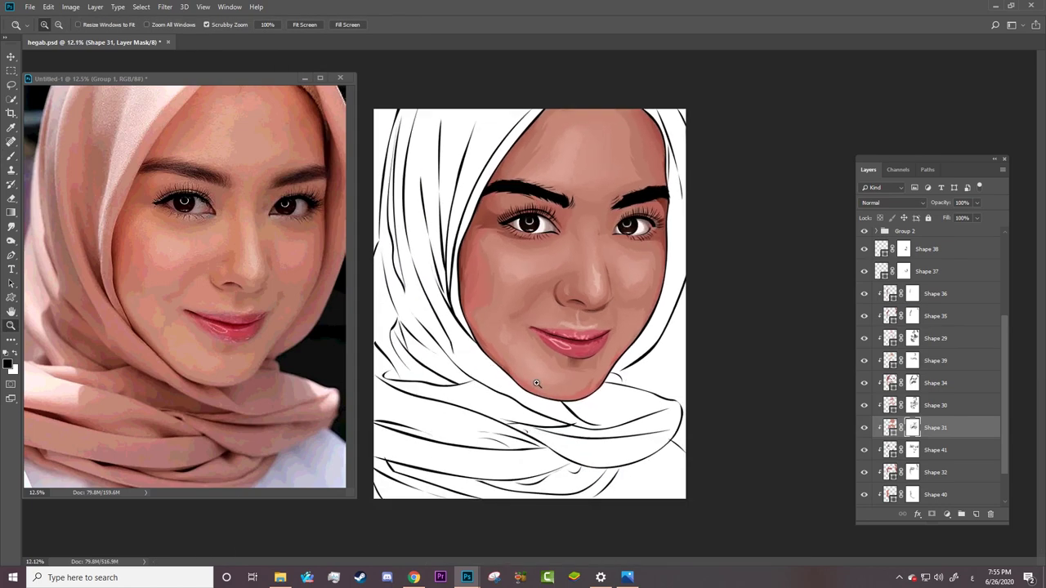
{"action": "scroll", "coordinate": [621, 294], "scroll_direction": "up", "scroll_amount": 2}
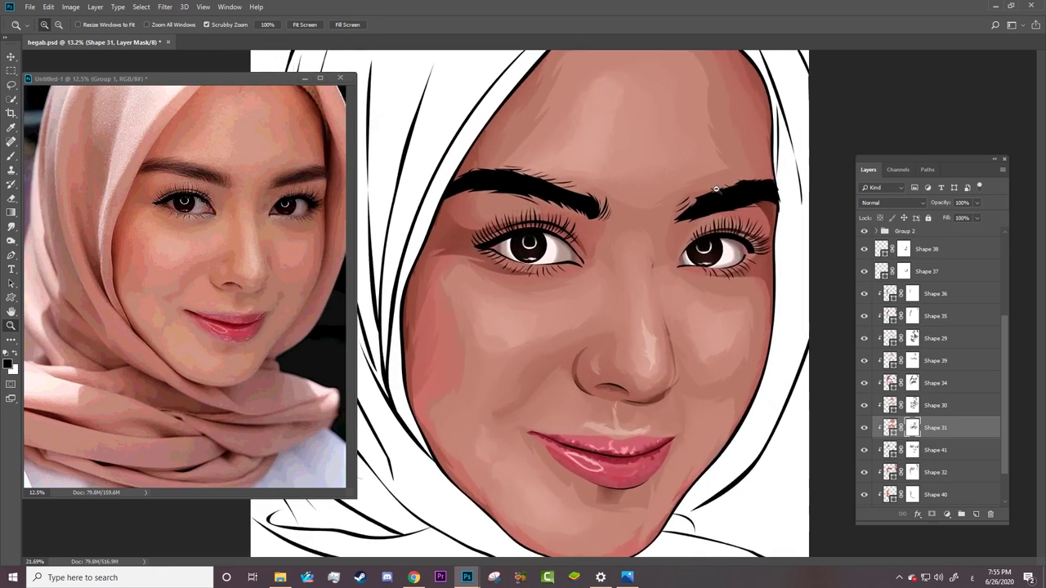
{"action": "scroll", "coordinate": [676, 242], "scroll_direction": "up", "scroll_amount": 2}
{"action": "scroll", "coordinate": [676, 242], "scroll_direction": "down", "scroll_amount": 2}
{"action": "scroll", "coordinate": [646, 442], "scroll_direction": "up", "scroll_amount": 1}
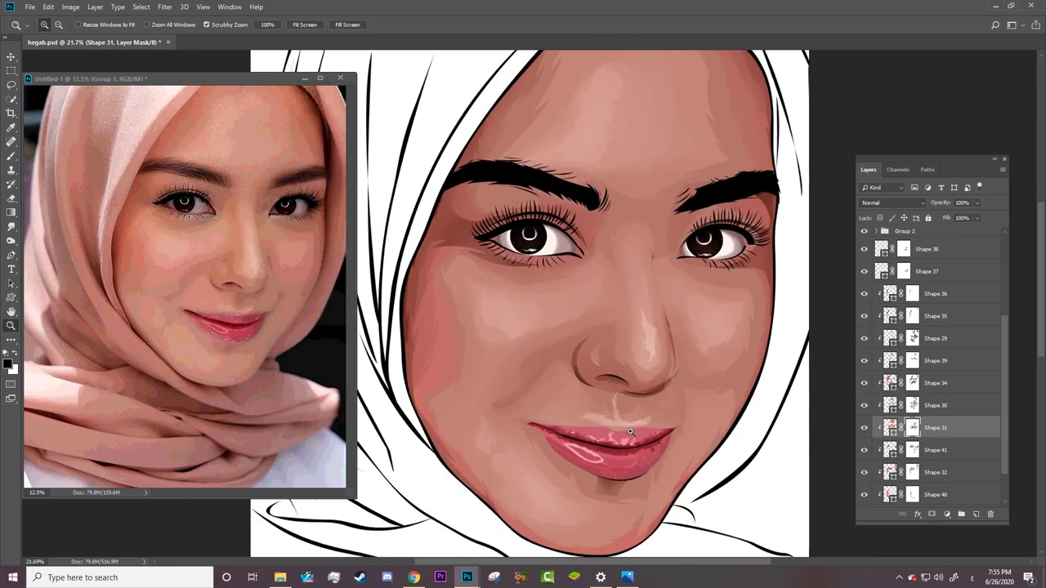
{"action": "scroll", "coordinate": [652, 446], "scroll_direction": "up", "scroll_amount": 1}
{"action": "scroll", "coordinate": [621, 441], "scroll_direction": "up", "scroll_amount": 1}
{"action": "scroll", "coordinate": [599, 437], "scroll_direction": "down", "scroll_amount": 2}
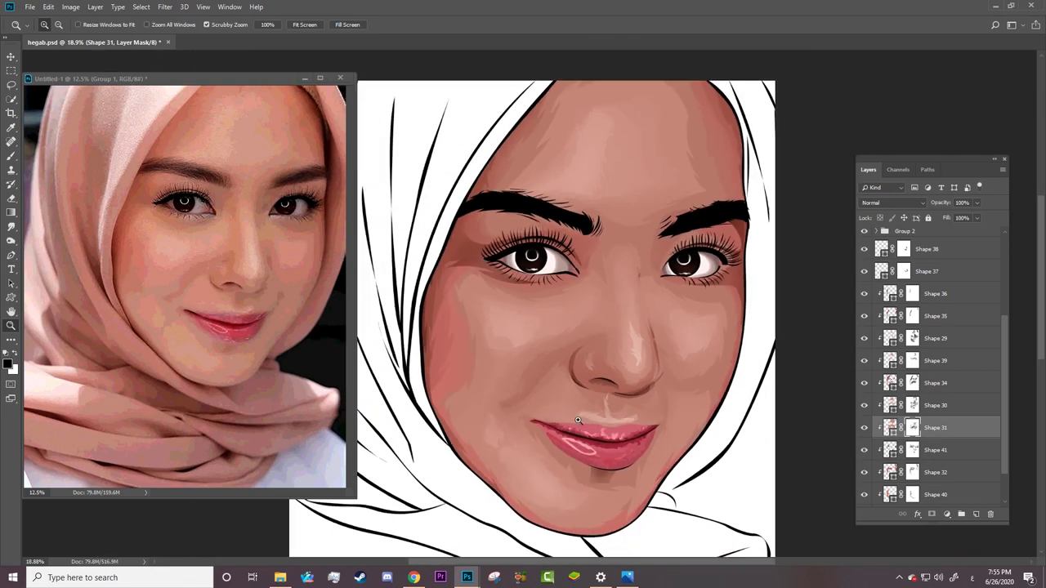
{"action": "key", "text": "ctrl+s"}
{"action": "scroll", "coordinate": [779, 256], "scroll_direction": "up", "scroll_amount": 2}
{"action": "scroll", "coordinate": [779, 256], "scroll_direction": "down", "scroll_amount": 1}
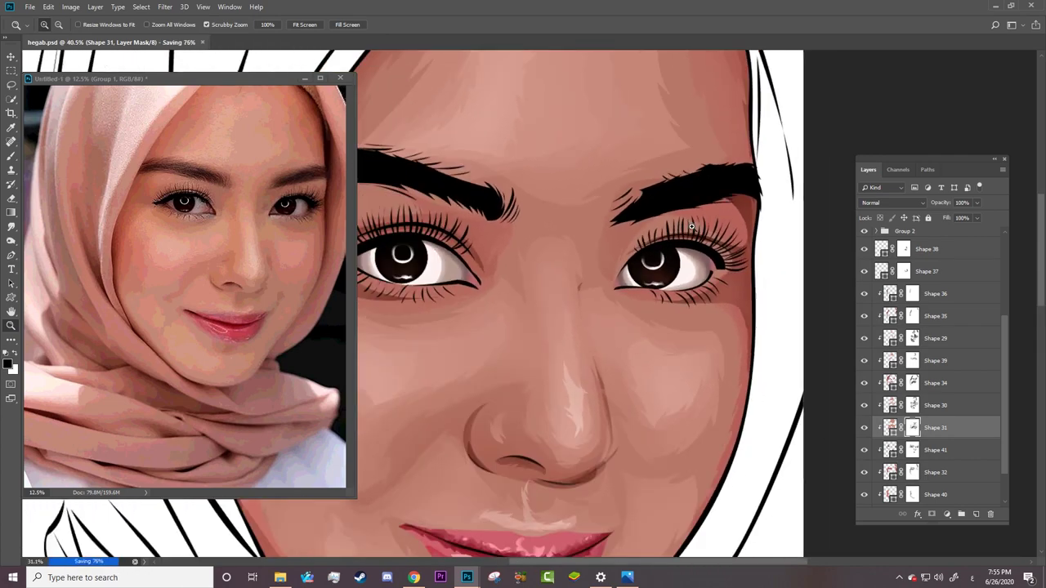
{"action": "scroll", "coordinate": [785, 168], "scroll_direction": "up", "scroll_amount": 1}
{"action": "scroll", "coordinate": [928, 327], "scroll_direction": "up", "scroll_amount": 4}
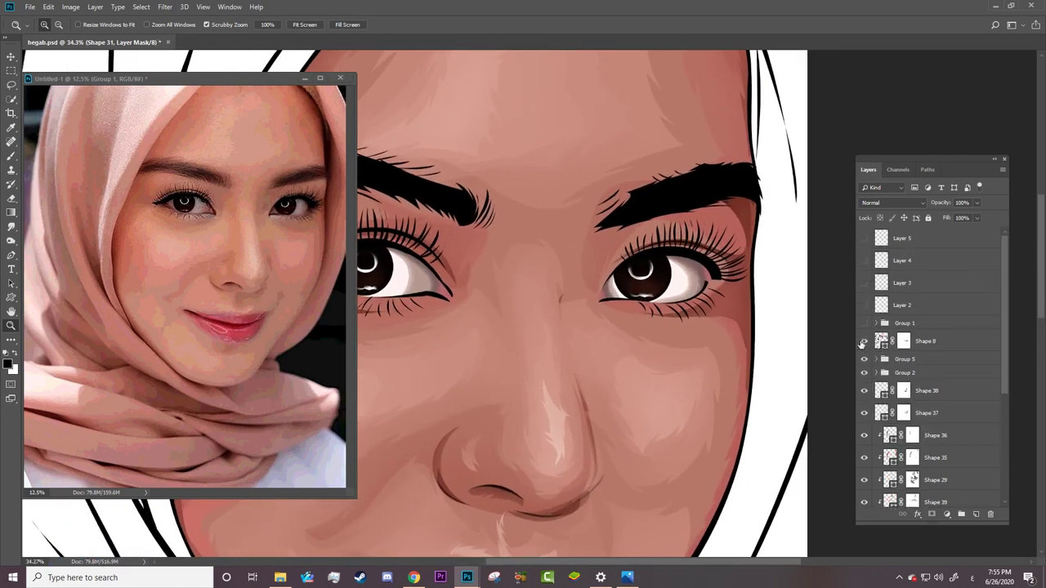
Briefly toggle the eyebrow artwork and reference photo to compare them.
{"action": "left_click", "coordinate": [862, 345]}
{"action": "left_click", "coordinate": [865, 341]}
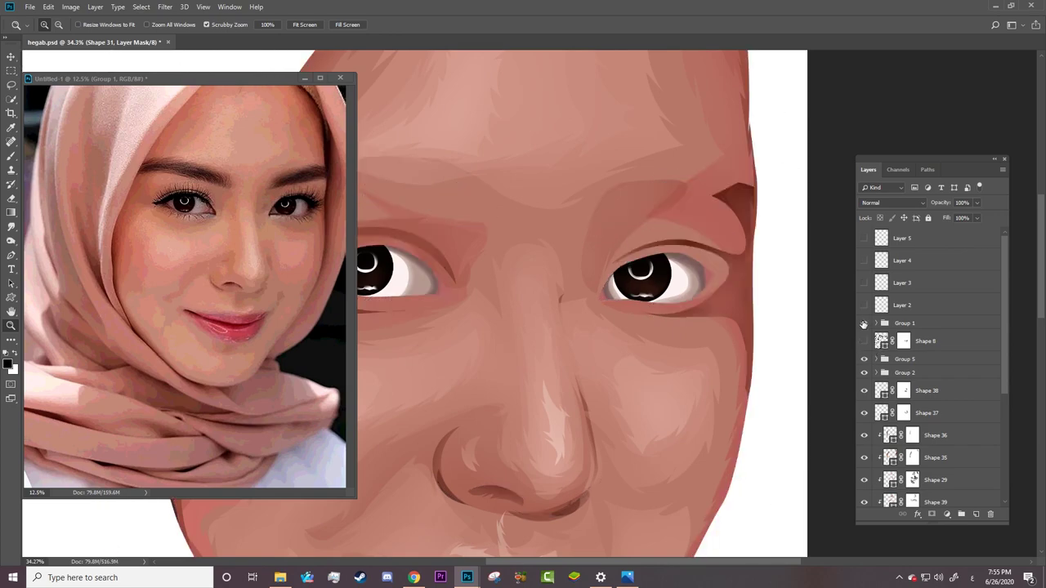
{"action": "left_click", "coordinate": [863, 323]}
{"action": "scroll", "coordinate": [773, 155], "scroll_direction": "up", "scroll_amount": 2}
{"action": "scroll", "coordinate": [773, 156], "scroll_direction": "up", "scroll_amount": 1}
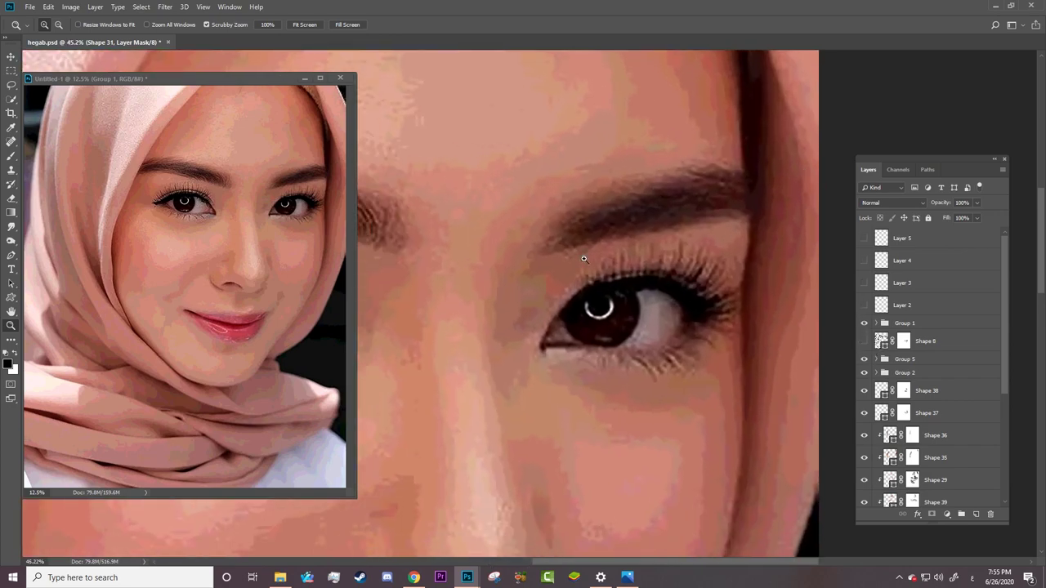
{"action": "left_click", "coordinate": [864, 323]}
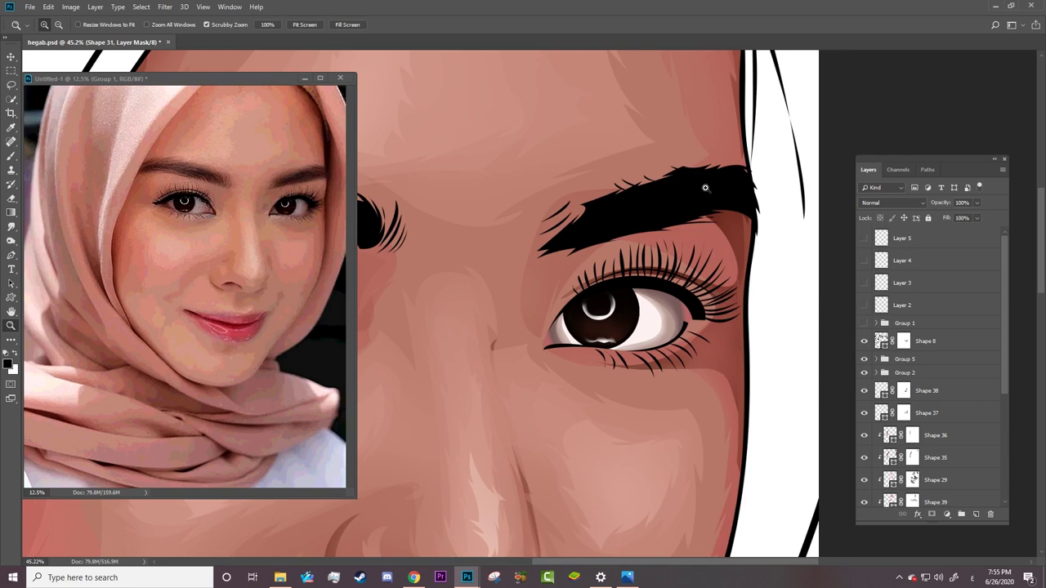
{"action": "scroll", "coordinate": [700, 182], "scroll_direction": "up", "scroll_amount": 2}
With Path Selection, shift a hair strand on the Shape 8 eyebrow.
{"action": "key", "text": "a"}
{"action": "left_click", "coordinate": [619, 176]}
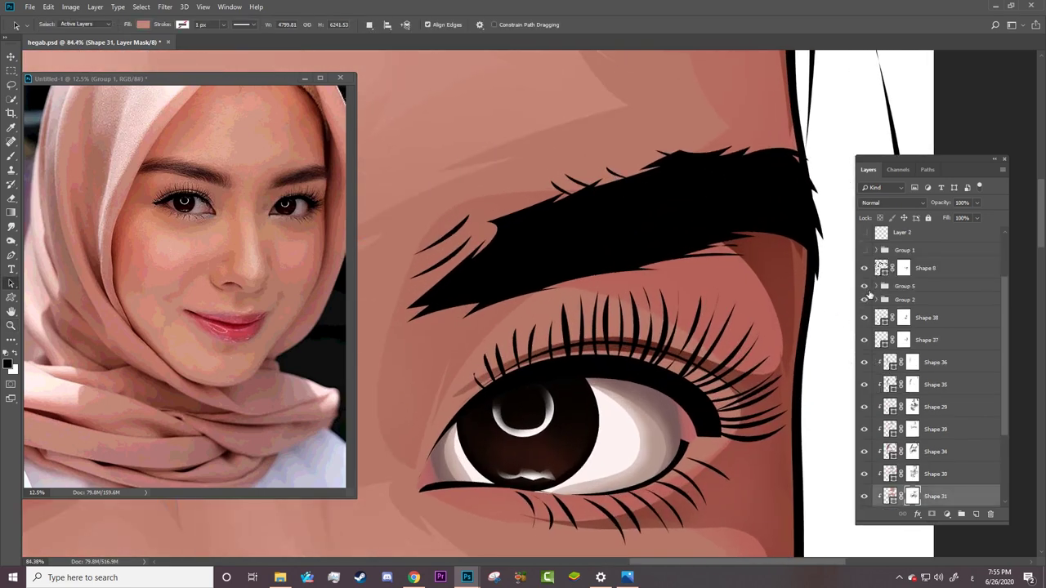
{"action": "left_click", "coordinate": [715, 214]}
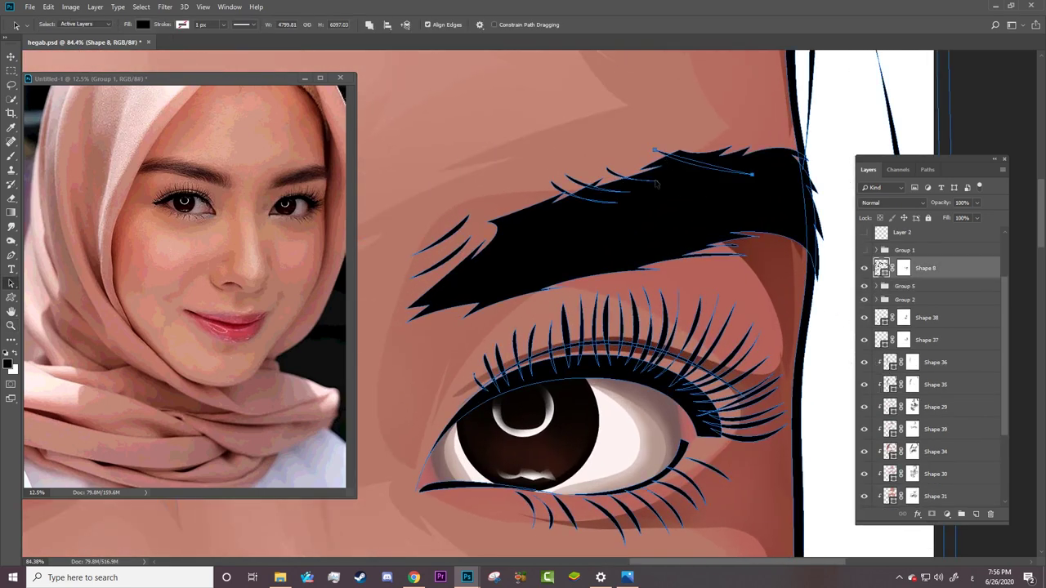
{"action": "mouse_move", "coordinate": [656, 185]}
{"action": "left_mouse_down"}
{"action": "mouse_move", "coordinate": [574, 219]}
{"action": "mouse_move", "coordinate": [479, 228]}
{"action": "mouse_move", "coordinate": [596, 263]}
{"action": "left_mouse_up"}
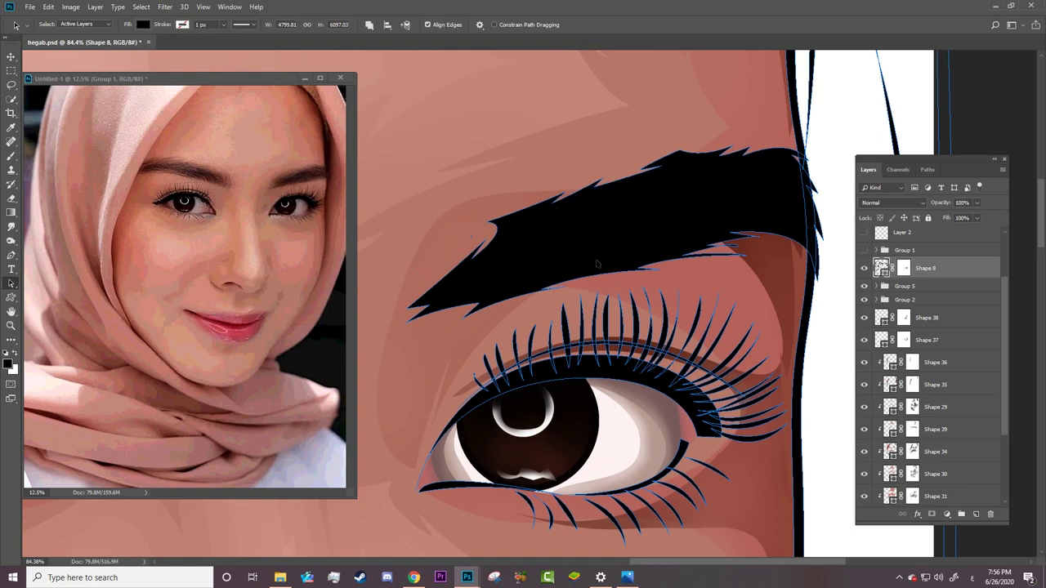
Hide Layer 0 copy inside the photo group, and show Group 1 over the eye.
{"action": "left_click", "coordinate": [863, 251]}
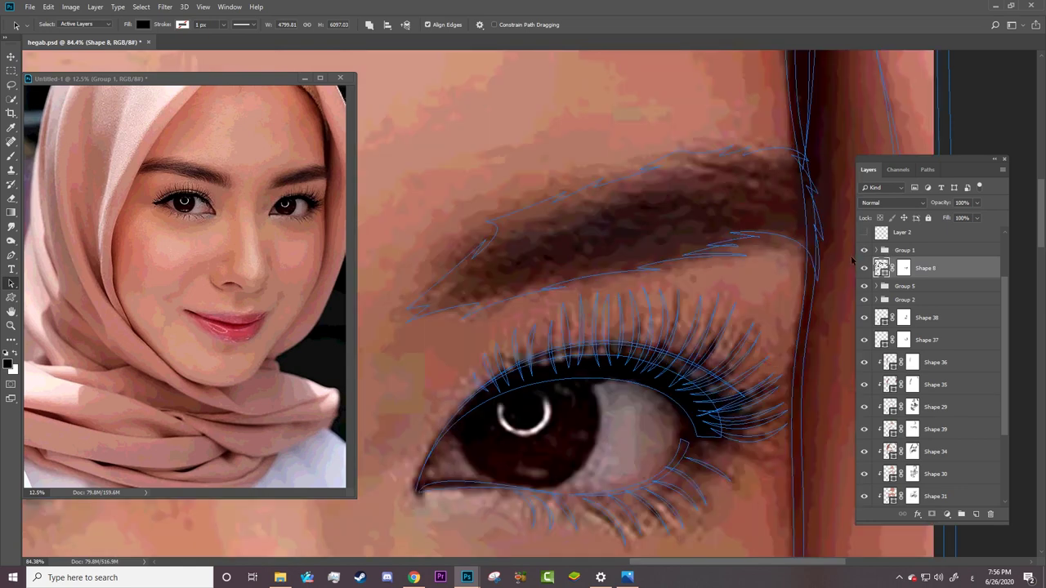
{"action": "scroll", "coordinate": [861, 280], "scroll_direction": "down", "scroll_amount": 2}
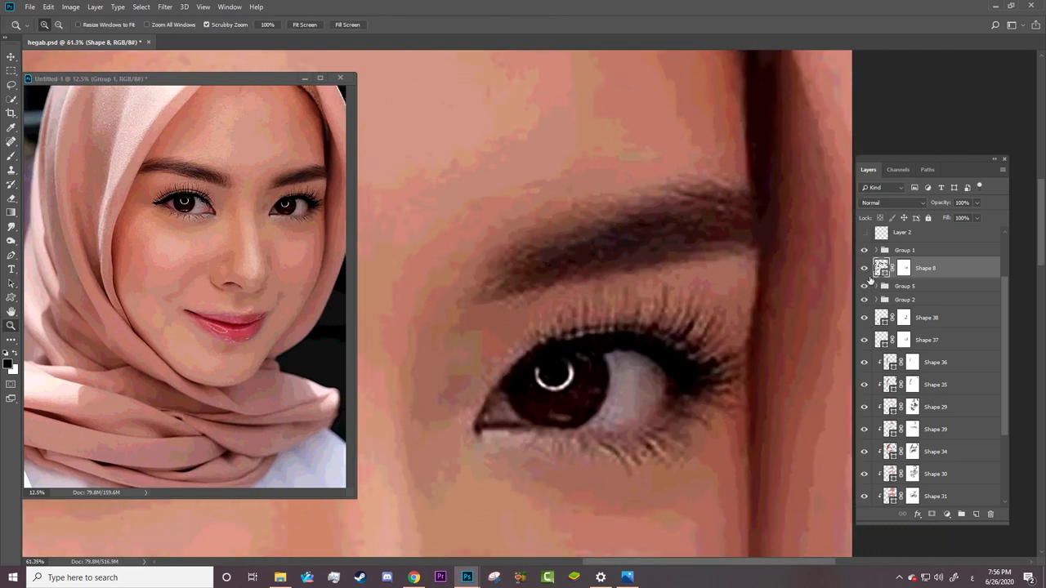
{"action": "left_click", "coordinate": [876, 250]}
{"action": "left_click", "coordinate": [864, 268]}
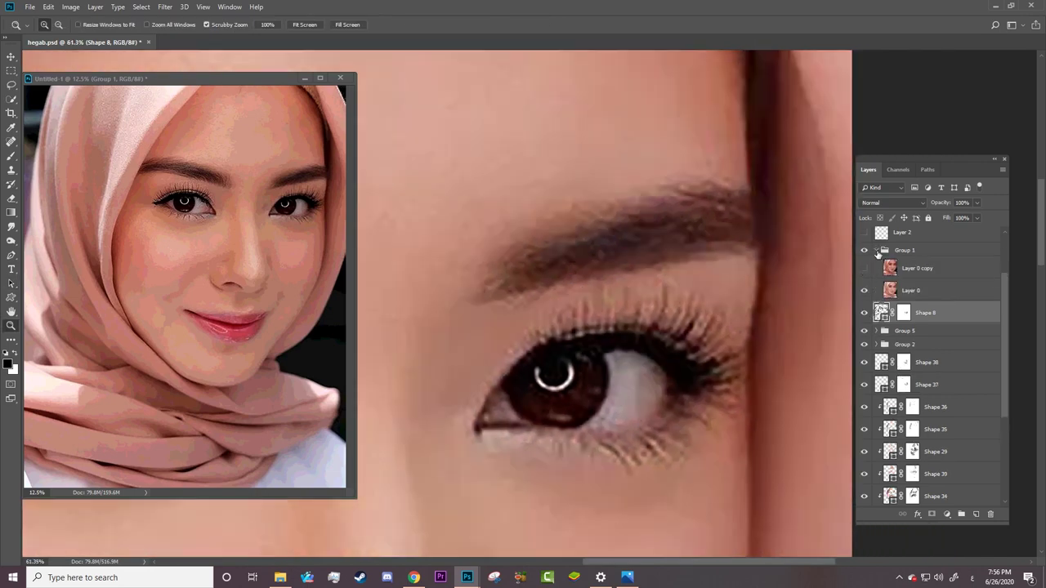
{"action": "left_click", "coordinate": [876, 250]}
{"action": "left_click", "coordinate": [882, 253]}
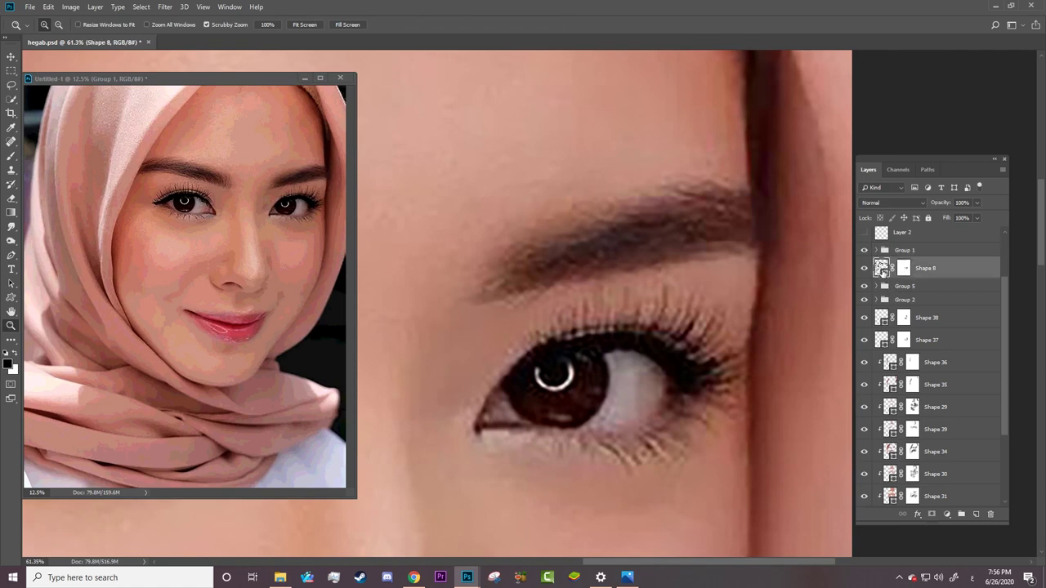
{"action": "left_click", "coordinate": [864, 250]}
{"action": "left_click", "coordinate": [865, 251]}
Switch to the Curvature Pen and select Shape 8's eyebrow path for editing.
{"action": "key", "text": "p"}
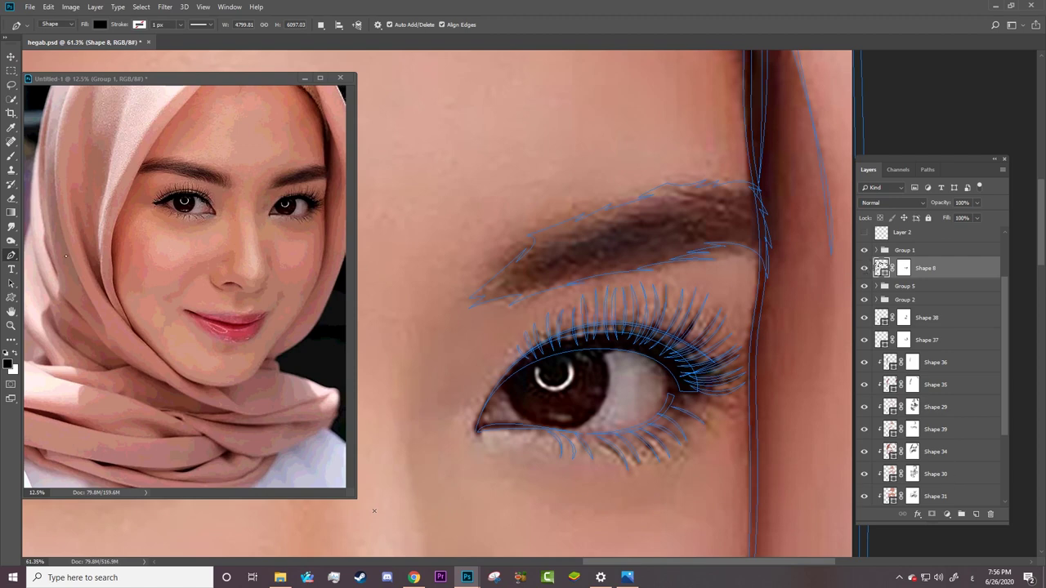
{"action": "right_click", "coordinate": [12, 257]}
{"action": "left_click", "coordinate": [57, 275]}
{"action": "left_click", "coordinate": [643, 209], "text": "ctrl"}
{"action": "left_click", "coordinate": [642, 240], "text": "ctrl"}
{"action": "left_click", "coordinate": [655, 197]}
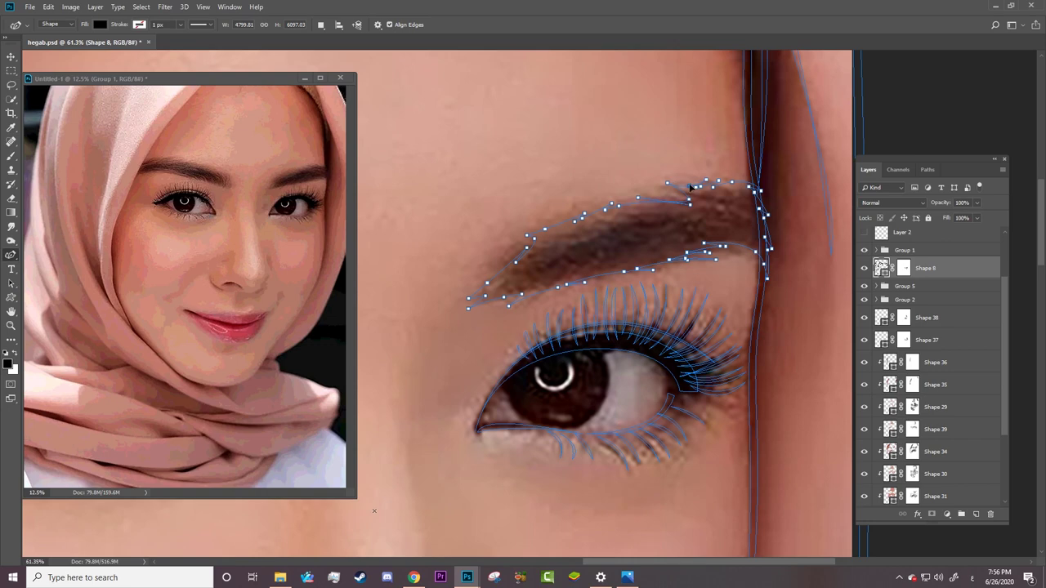
Add an anchor and curve the eyebrow outline toward the photo's brow.
{"action": "left_click", "coordinate": [702, 201]}
{"action": "left_click", "coordinate": [596, 214]}
{"action": "mouse_move", "coordinate": [527, 237]}
{"action": "left_mouse_down"}
{"action": "mouse_move", "coordinate": [519, 266]}
{"action": "mouse_move", "coordinate": [540, 247]}
{"action": "mouse_move", "coordinate": [493, 289]}
{"action": "left_mouse_up"}
{"action": "mouse_move", "coordinate": [515, 279]}
{"action": "left_mouse_down"}
{"action": "mouse_move", "coordinate": [503, 262]}
{"action": "mouse_move", "coordinate": [526, 264]}
{"action": "left_mouse_up"}
{"action": "left_click", "coordinate": [484, 295]}
{"action": "right_click", "coordinate": [515, 249]}
{"action": "key", "text": "Escape"}
Raise eyebrow anchors, delete an extra anchor, and reposition the brow's left end.
{"action": "left_click_drag", "start_coordinate": [533, 238], "coordinate": [529, 232]}
{"action": "right_click", "coordinate": [550, 216]}
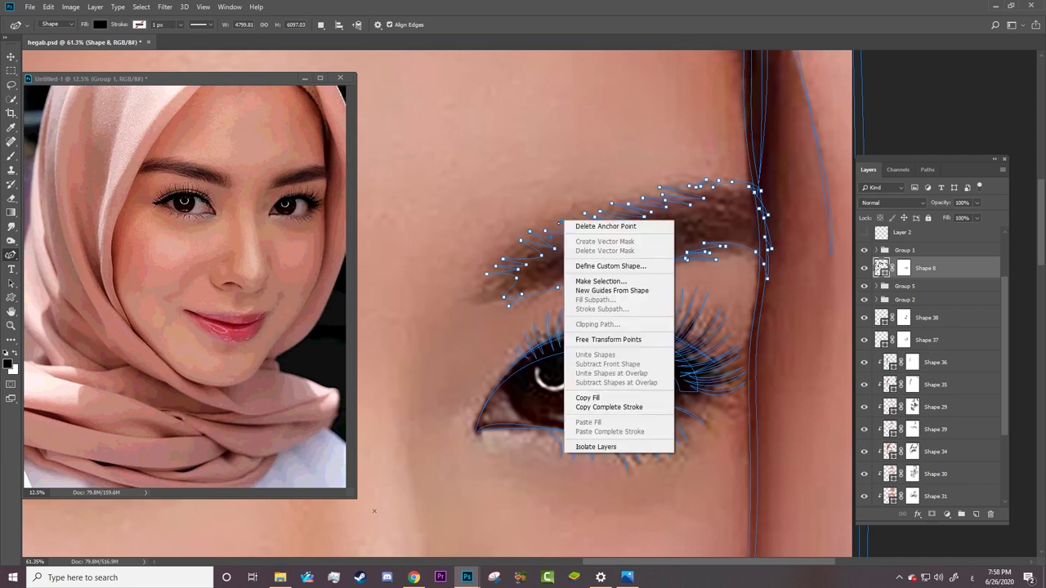
{"action": "left_click", "coordinate": [563, 224]}
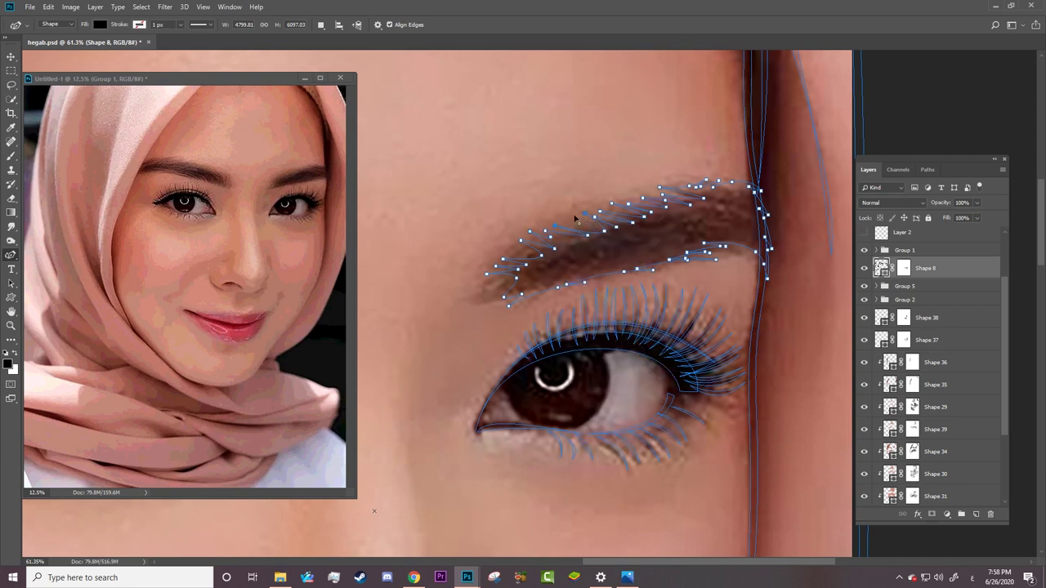
{"action": "left_click_drag", "start_coordinate": [597, 229], "coordinate": [595, 219]}
{"action": "mouse_move", "coordinate": [488, 282]}
{"action": "left_mouse_down"}
{"action": "mouse_move", "coordinate": [478, 282]}
{"action": "mouse_move", "coordinate": [501, 306]}
{"action": "left_mouse_up"}
Hide the photo, zoom out to check both eyes, then zoom in on the brow.
{"action": "left_click", "coordinate": [865, 250]}
{"action": "key", "text": "a"}
{"action": "key", "text": "z"}
{"action": "left_click", "coordinate": [659, 286], "text": "alt"}
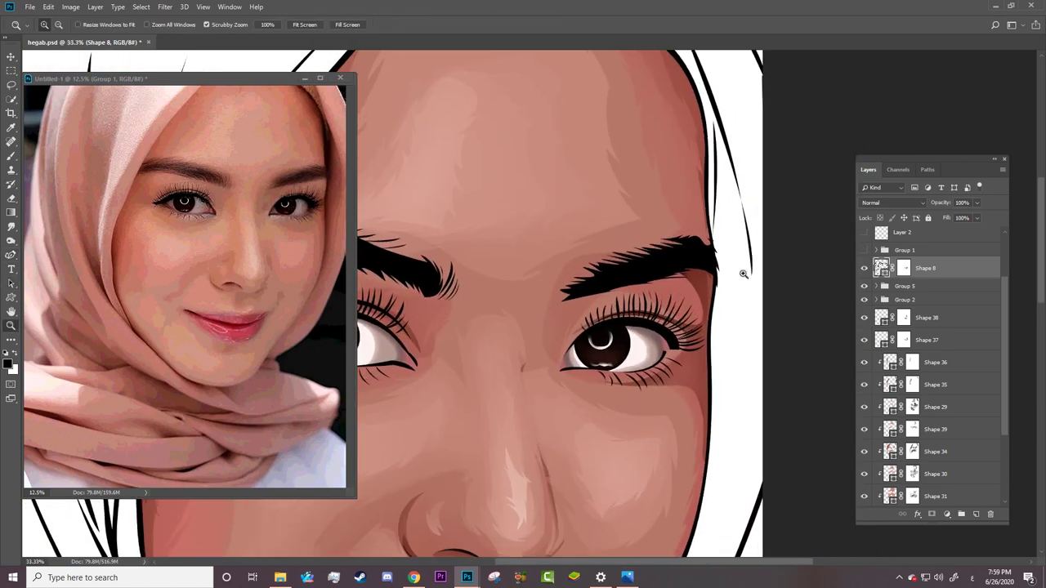
{"action": "left_click", "coordinate": [903, 268]}
{"action": "key", "text": "b"}
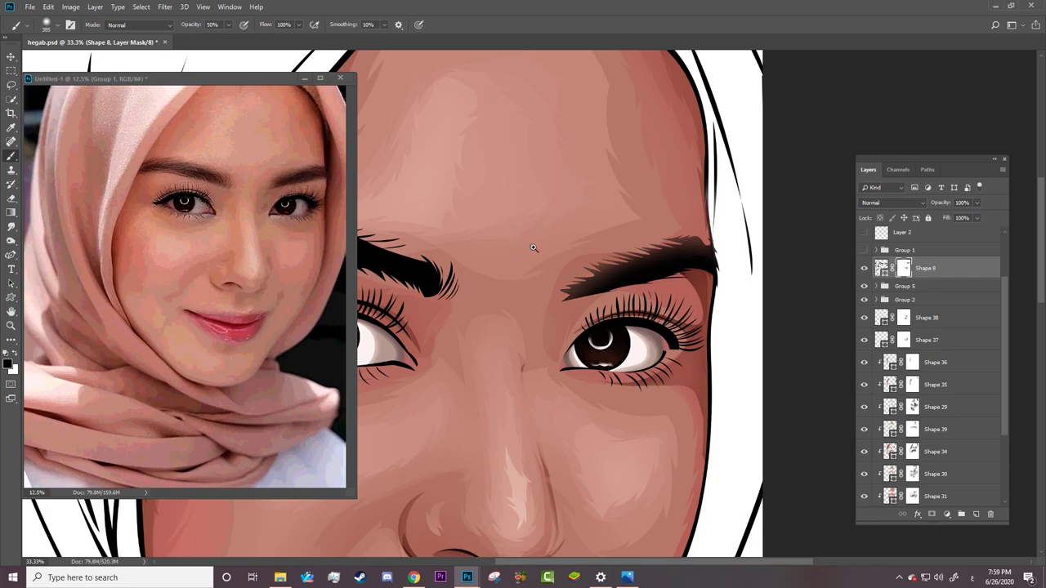
{"action": "left_click_drag", "start_coordinate": [509, 280], "coordinate": [599, 199]}
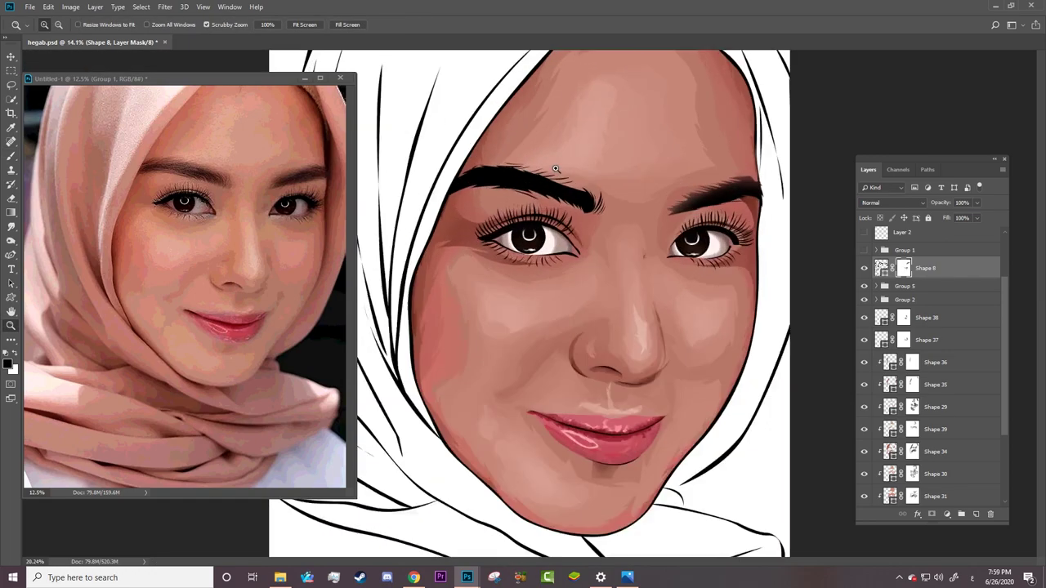
Delete the stray hair strand above the eyebrow.
{"action": "key", "text": "a"}
{"action": "key", "text": "p"}
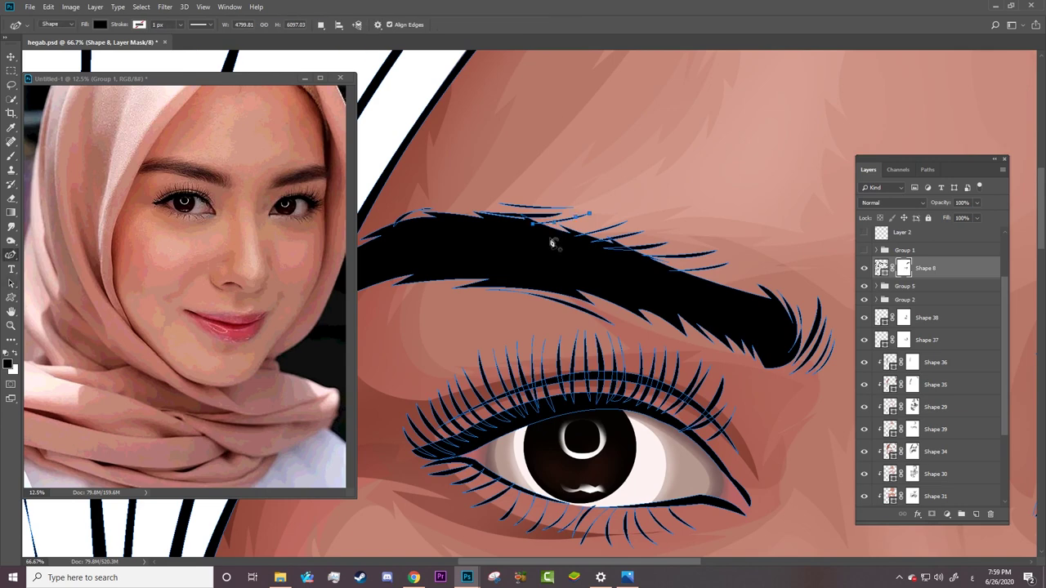
{"action": "key", "text": "a"}
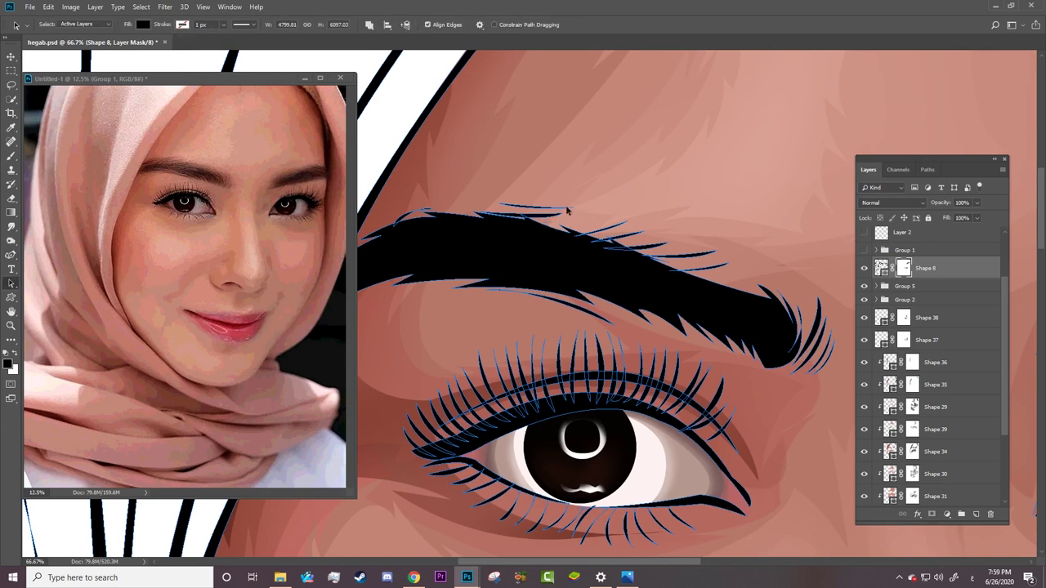
{"action": "mouse_move", "coordinate": [559, 218]}
{"action": "left_mouse_down"}
{"action": "mouse_move", "coordinate": [618, 229]}
{"action": "mouse_move", "coordinate": [683, 261]}
{"action": "left_mouse_up"}
{"action": "key", "text": "ctrl+z"}
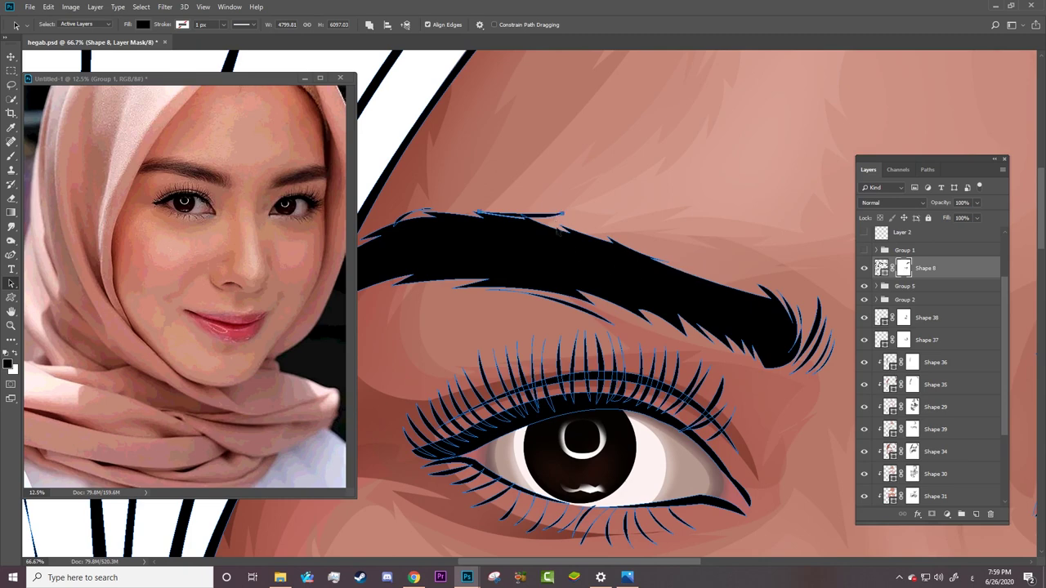
{"action": "key", "text": "Delete"}
{"action": "key", "text": "Delete"}
Show the reference photo and place Pen points along the eyebrow tail.
{"action": "left_click", "coordinate": [864, 250]}
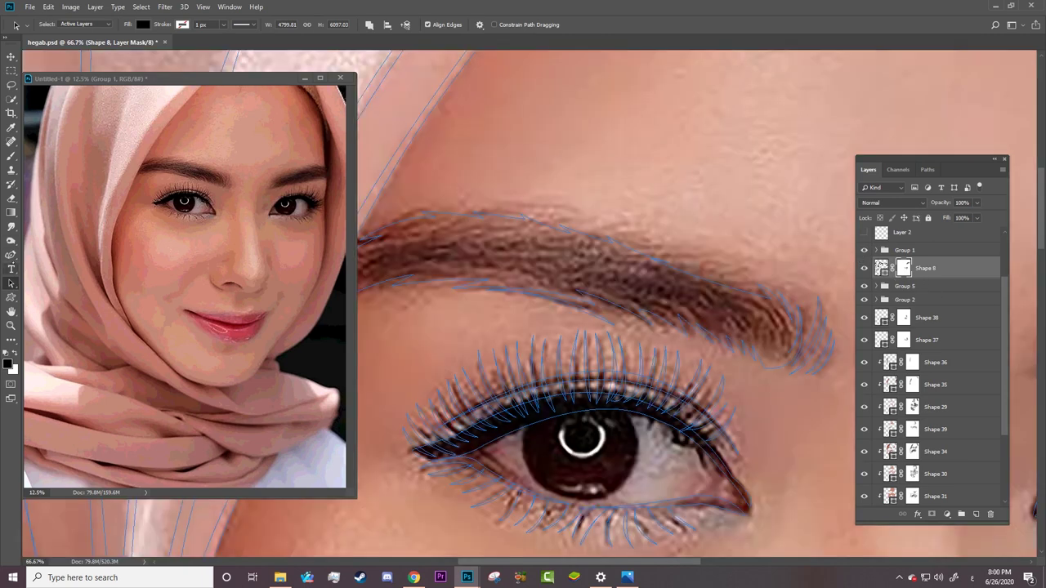
{"action": "key", "text": "p"}
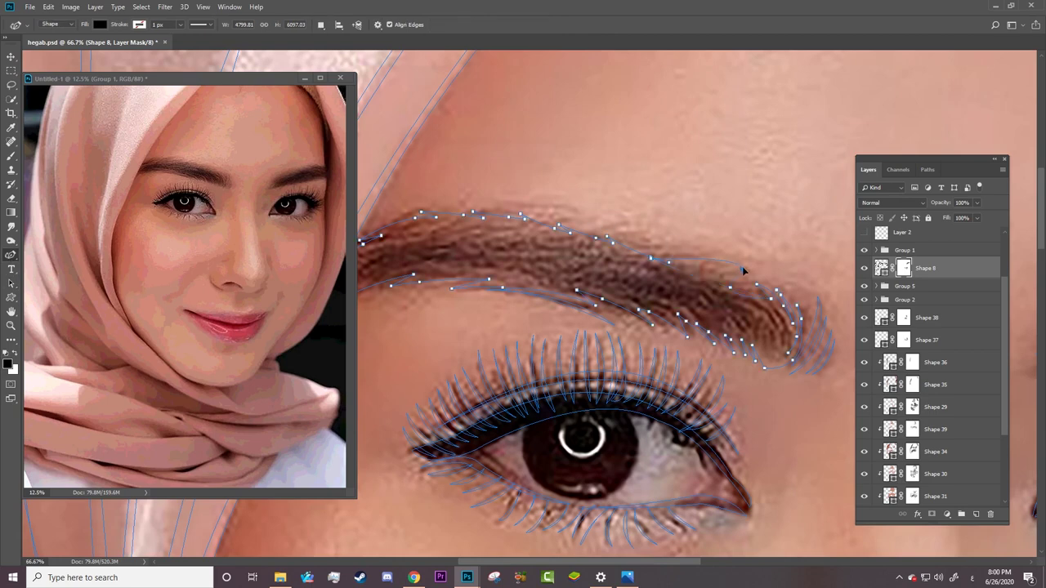
{"action": "left_click", "coordinate": [743, 269]}
{"action": "left_click", "coordinate": [724, 269]}
{"action": "left_click", "coordinate": [680, 241]}
{"action": "key", "text": "ctrl+z"}
{"action": "left_click", "coordinate": [663, 266]}
{"action": "left_click", "coordinate": [712, 253]}
{"action": "right_click", "coordinate": [678, 272]}
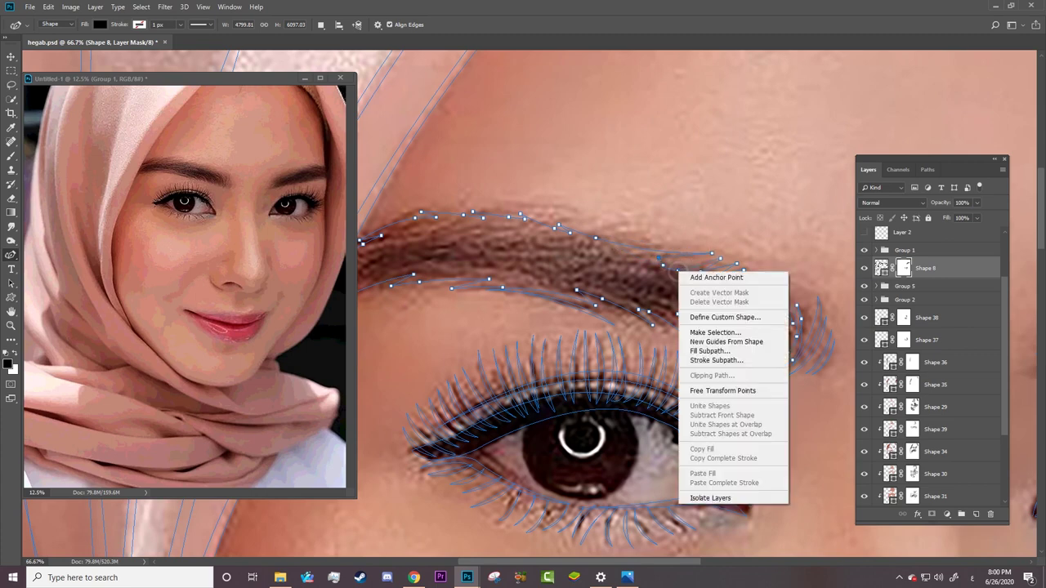
Extend the eyebrow's outer tail with a new anchor and bend it to the photo.
{"action": "left_click", "coordinate": [680, 278]}
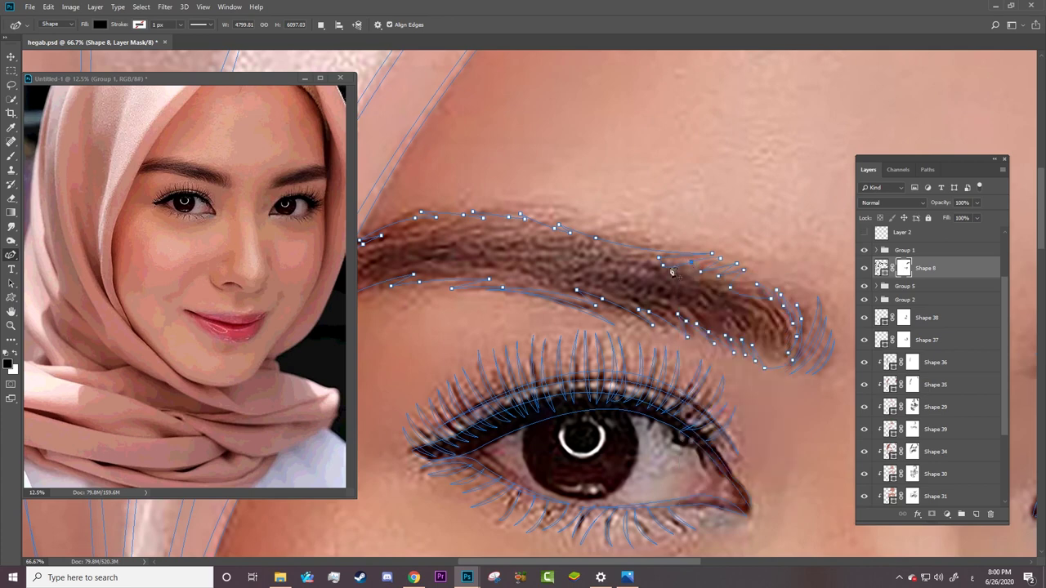
{"action": "left_click", "coordinate": [647, 234]}
{"action": "left_click_drag", "start_coordinate": [646, 234], "coordinate": [670, 241]}
{"action": "mouse_move", "coordinate": [558, 227]}
{"action": "left_mouse_down"}
{"action": "mouse_move", "coordinate": [619, 227]}
{"action": "mouse_move", "coordinate": [615, 243]}
{"action": "mouse_move", "coordinate": [627, 229]}
{"action": "mouse_move", "coordinate": [651, 235]}
{"action": "left_mouse_up"}
{"action": "left_click", "coordinate": [586, 233]}
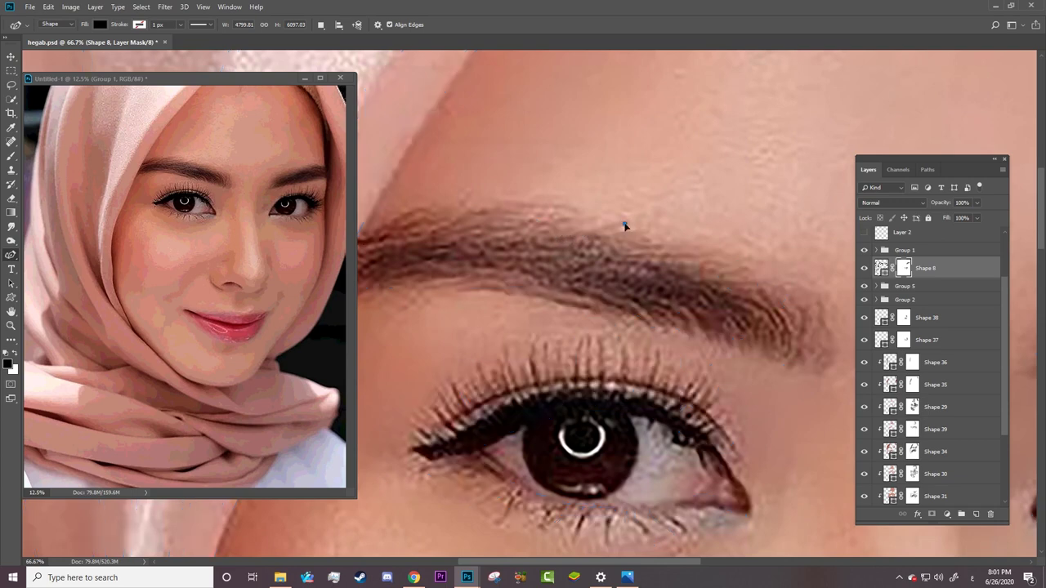
Flatten the eyebrow's upper edge and left-end curve, then hide the photo group.
{"action": "left_click", "coordinate": [606, 234]}
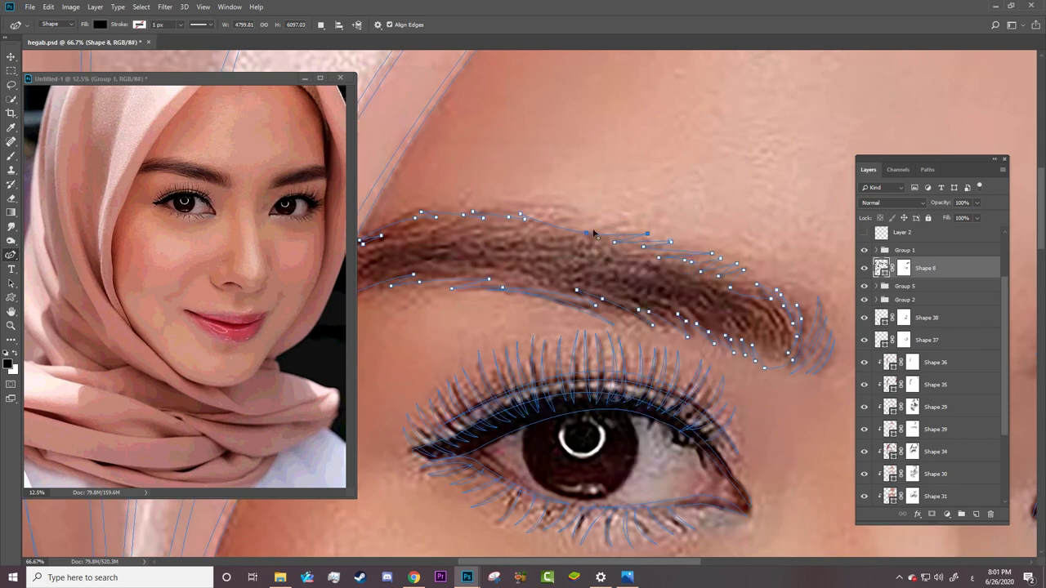
{"action": "mouse_move", "coordinate": [606, 235]}
{"action": "left_mouse_down"}
{"action": "mouse_move", "coordinate": [514, 223]}
{"action": "mouse_move", "coordinate": [534, 226]}
{"action": "left_mouse_up"}
{"action": "mouse_move", "coordinate": [536, 222]}
{"action": "left_mouse_down"}
{"action": "mouse_move", "coordinate": [558, 218]}
{"action": "mouse_move", "coordinate": [540, 208]}
{"action": "mouse_move", "coordinate": [488, 219]}
{"action": "left_mouse_up"}
{"action": "left_click", "coordinate": [463, 205]}
{"action": "left_click", "coordinate": [363, 243]}
{"action": "mouse_move", "coordinate": [415, 223]}
{"action": "left_mouse_down"}
{"action": "mouse_move", "coordinate": [389, 248]}
{"action": "mouse_move", "coordinate": [427, 214]}
{"action": "left_mouse_up"}
{"action": "left_click", "coordinate": [864, 250]}
Zoom out, target Shape 8's mask with the Brush, then zoom in on the eyebrow tip.
{"action": "key", "text": "z"}
{"action": "left_click", "coordinate": [762, 298], "text": "alt"}
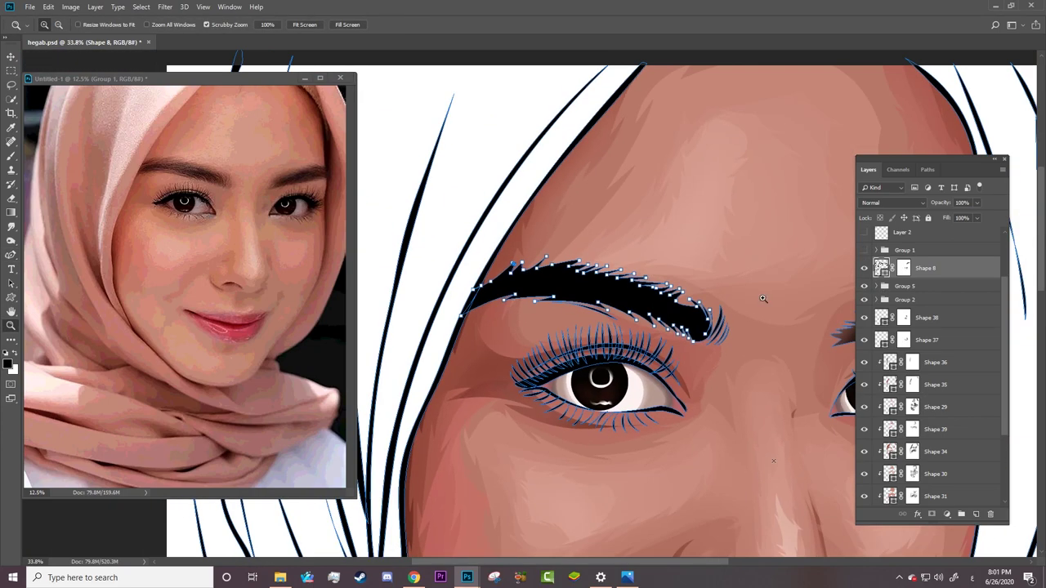
{"action": "key", "text": "ctrl+backslash"}
{"action": "left_click", "coordinate": [568, 330], "text": "alt"}
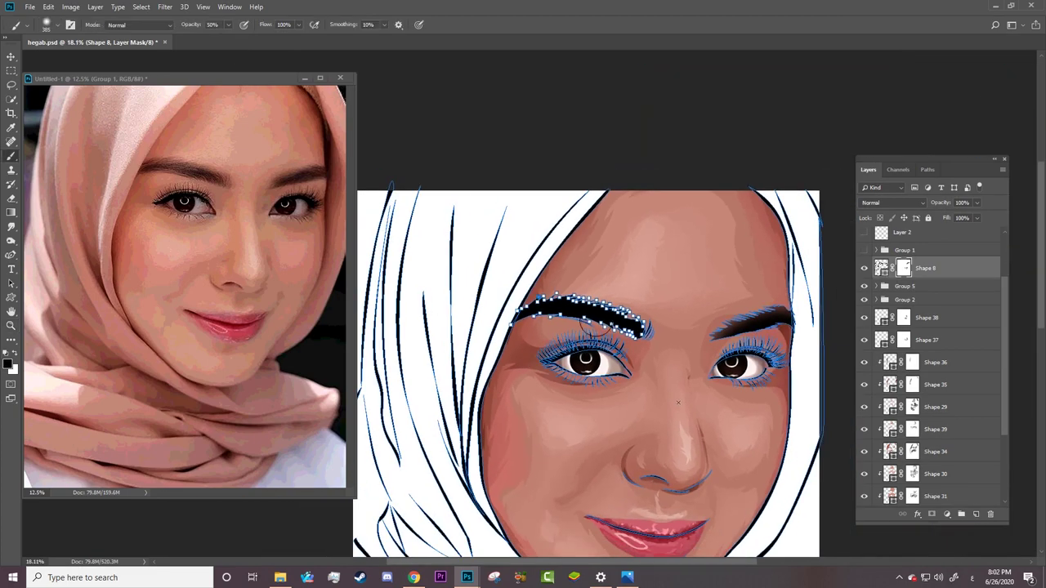
{"action": "key", "text": "b"}
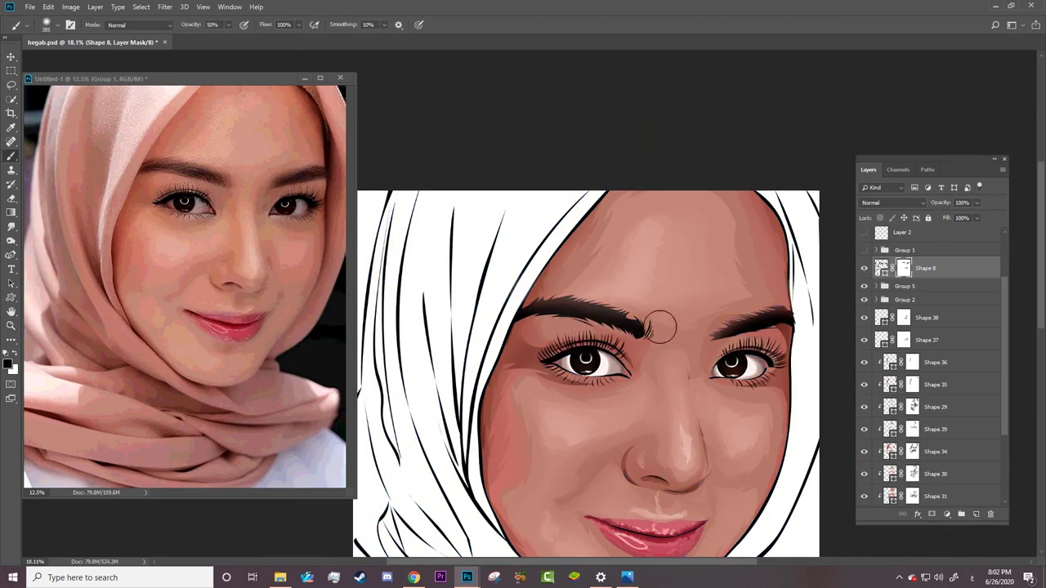
{"action": "key", "text": "z"}
{"action": "left_click_drag", "start_coordinate": [656, 321], "coordinate": [655, 353]}
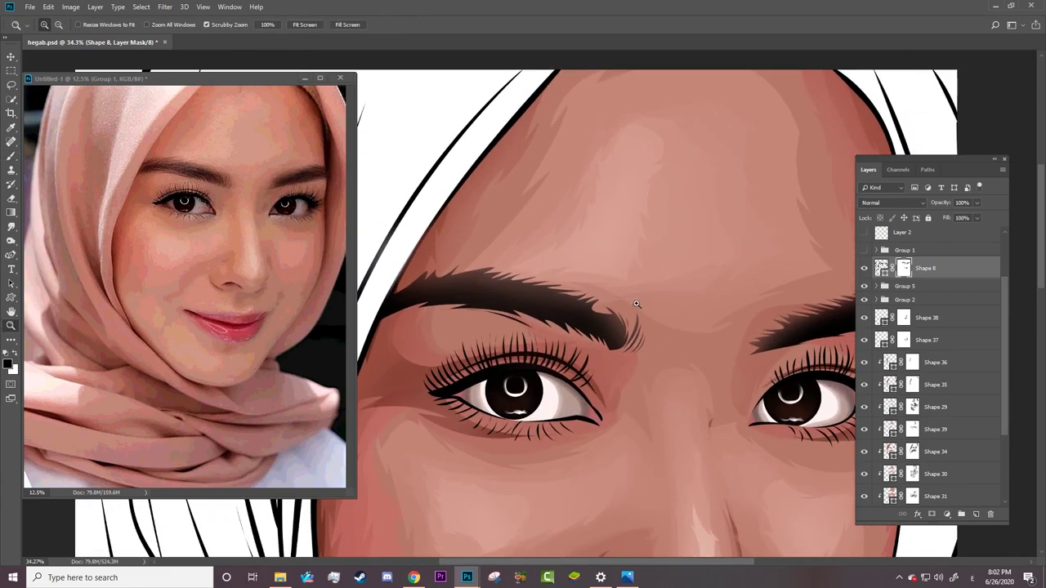
{"action": "left_click", "coordinate": [656, 353]}
Try the Eraser, zoom in on the brow's inner end, and switch to the Pen tool.
{"action": "key", "text": "e"}
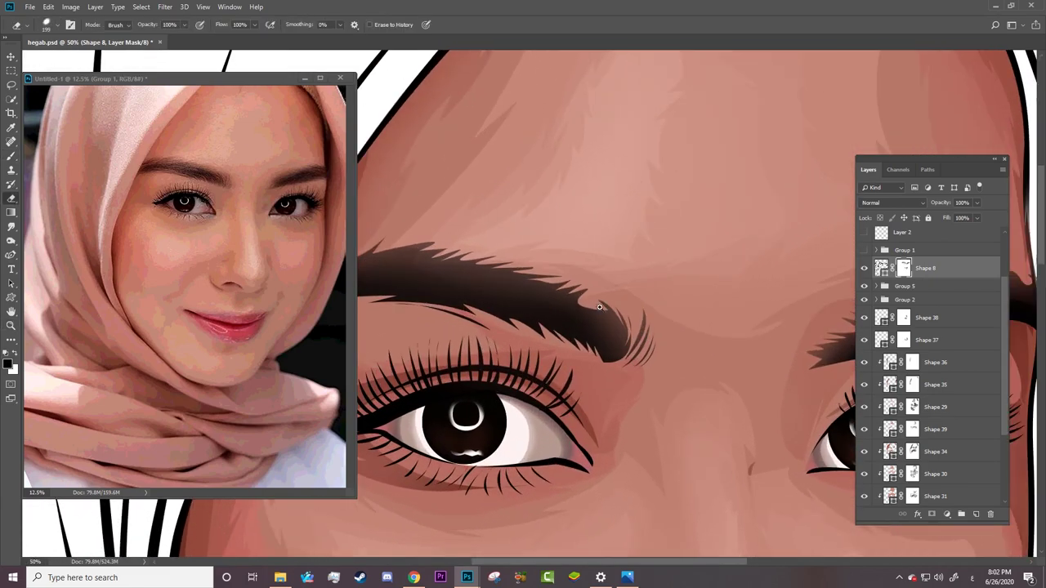
{"action": "key", "text": "a"}
{"action": "key", "text": "z"}
{"action": "left_click_drag", "start_coordinate": [576, 319], "coordinate": [609, 321]}
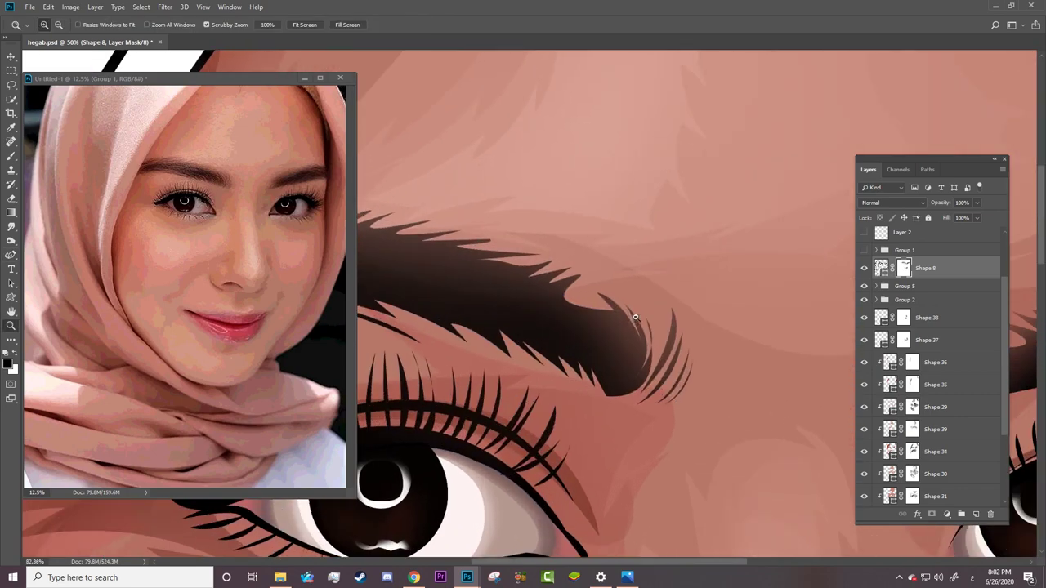
{"action": "key", "text": "p"}
{"action": "left_click", "coordinate": [864, 250]}
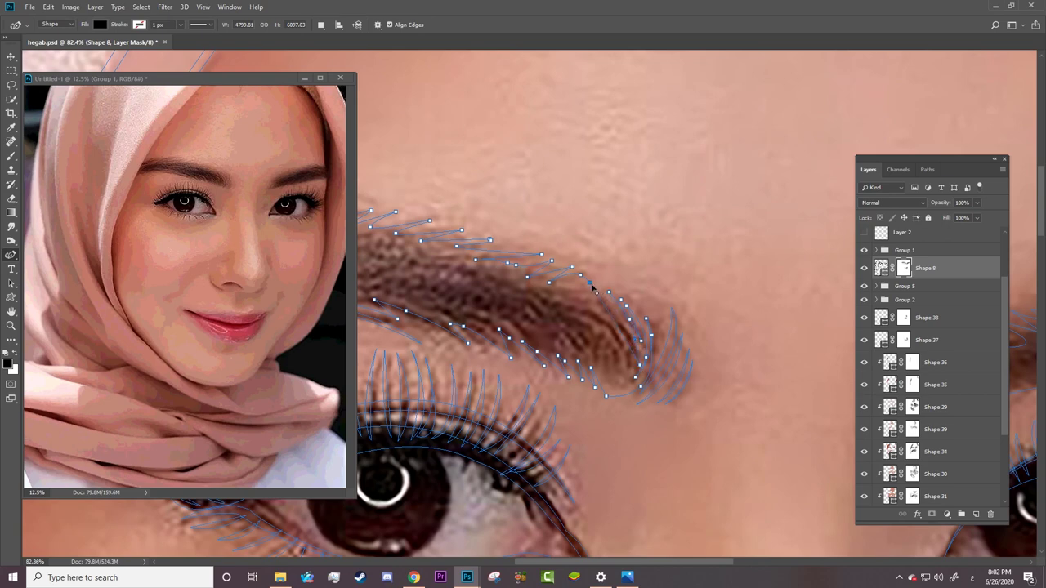
Attempt a new curved segment from the eyebrow end and undo it.
{"action": "left_click_drag", "start_coordinate": [620, 349], "coordinate": [627, 335]}
{"action": "left_click", "coordinate": [620, 351]}
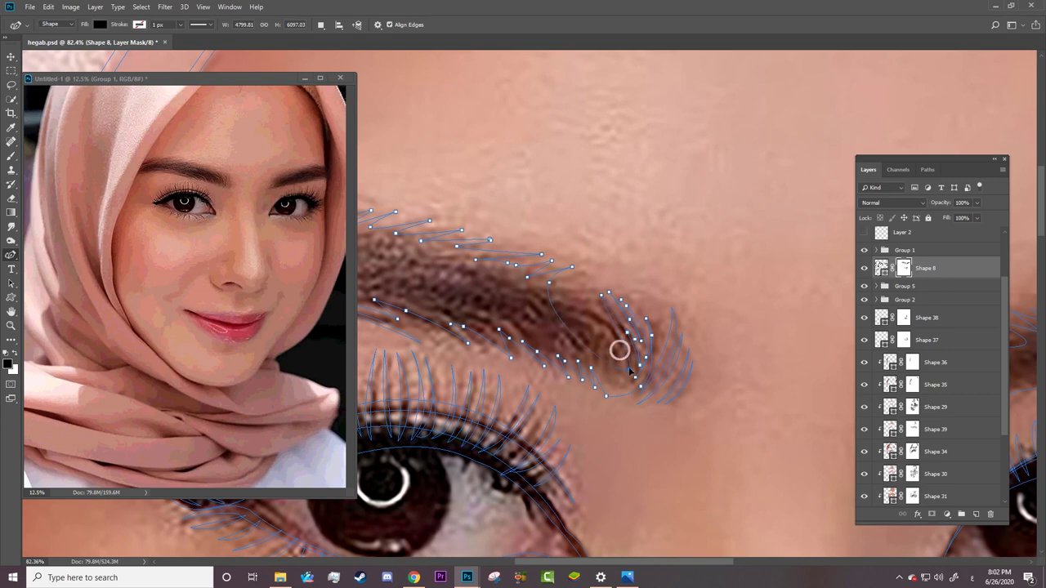
{"action": "left_click", "coordinate": [588, 293]}
{"action": "left_click", "coordinate": [611, 359]}
{"action": "key", "text": "ctrl+z"}
Zoom in and reshape the eyebrow's inner-end curve with an added anchor.
{"action": "key", "text": "z"}
{"action": "left_click_drag", "start_coordinate": [613, 340], "coordinate": [617, 345]}
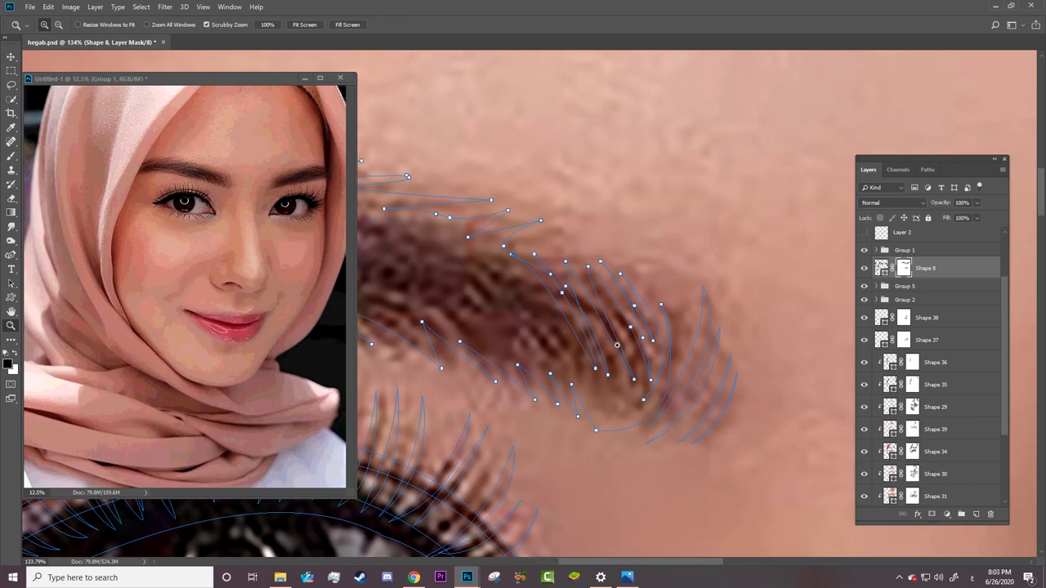
{"action": "key", "text": "p"}
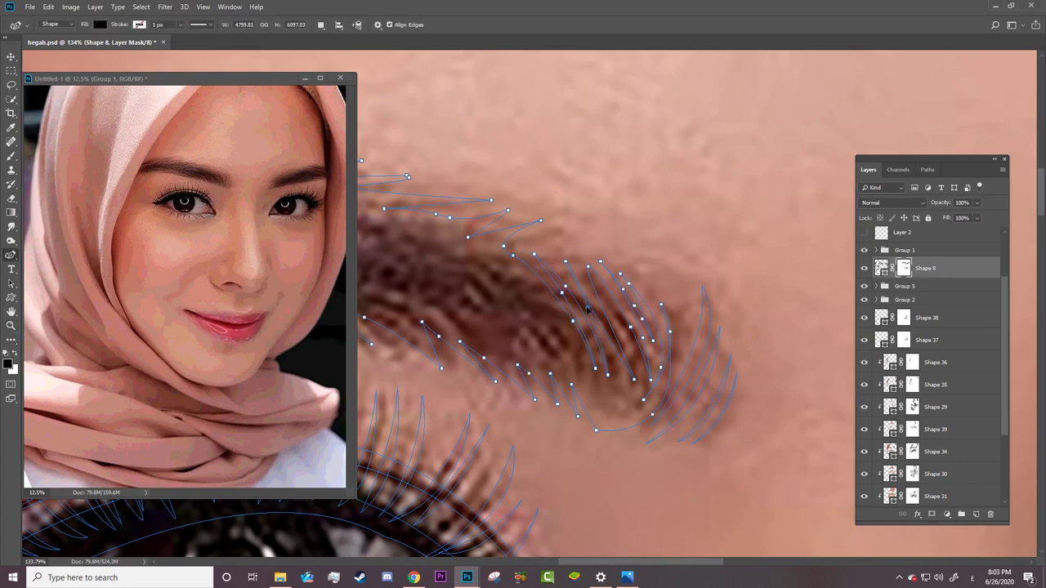
{"action": "left_click", "coordinate": [586, 307]}
{"action": "left_click_drag", "start_coordinate": [505, 271], "coordinate": [513, 266]}
{"action": "left_click", "coordinate": [540, 292]}
{"action": "left_click_drag", "start_coordinate": [547, 295], "coordinate": [566, 292]}
{"action": "mouse_move", "coordinate": [575, 307]}
{"action": "left_mouse_down"}
{"action": "mouse_move", "coordinate": [596, 308]}
{"action": "mouse_move", "coordinate": [585, 293]}
{"action": "left_mouse_up"}
On the eyebrow shape, move an anchor and handle to smooth a strand, then hide Group 1.
{"action": "key", "text": "ctrl+2"}
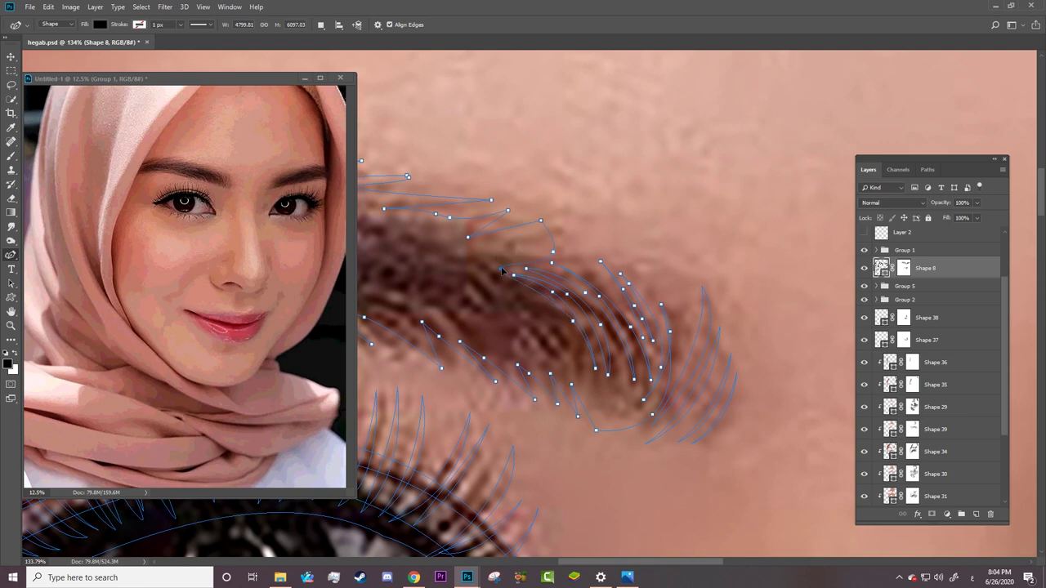
{"action": "left_click_drag", "start_coordinate": [541, 221], "coordinate": [506, 256]}
{"action": "left_click_drag", "start_coordinate": [507, 210], "coordinate": [534, 222]}
{"action": "left_click", "coordinate": [865, 252]}
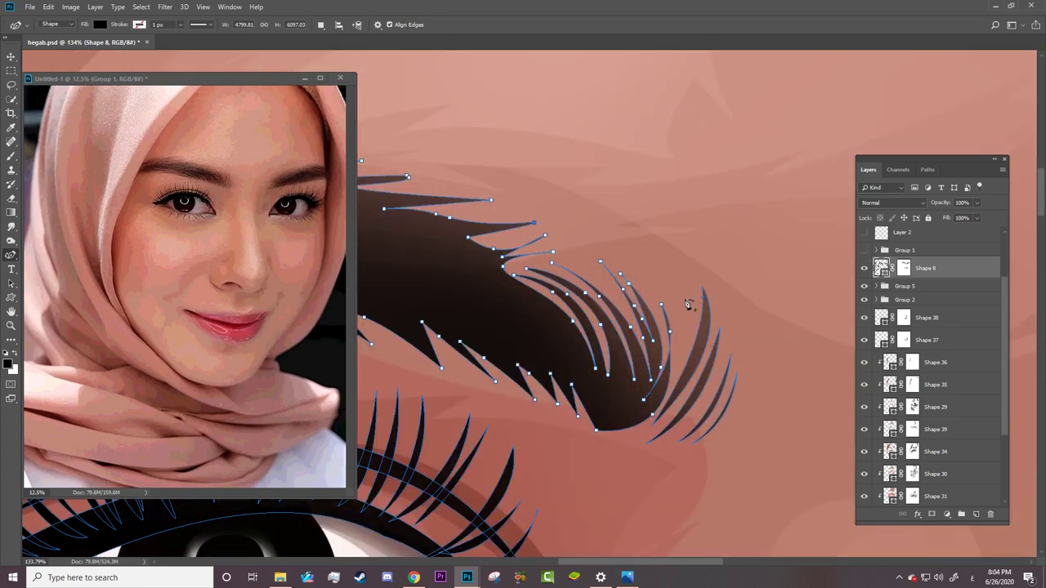
{"action": "scroll", "coordinate": [689, 303], "scroll_direction": "down", "scroll_amount": 5}
Target Shape 8's layer mask and pick a larger soft brush.
{"action": "key", "text": "ctrl+backslash"}
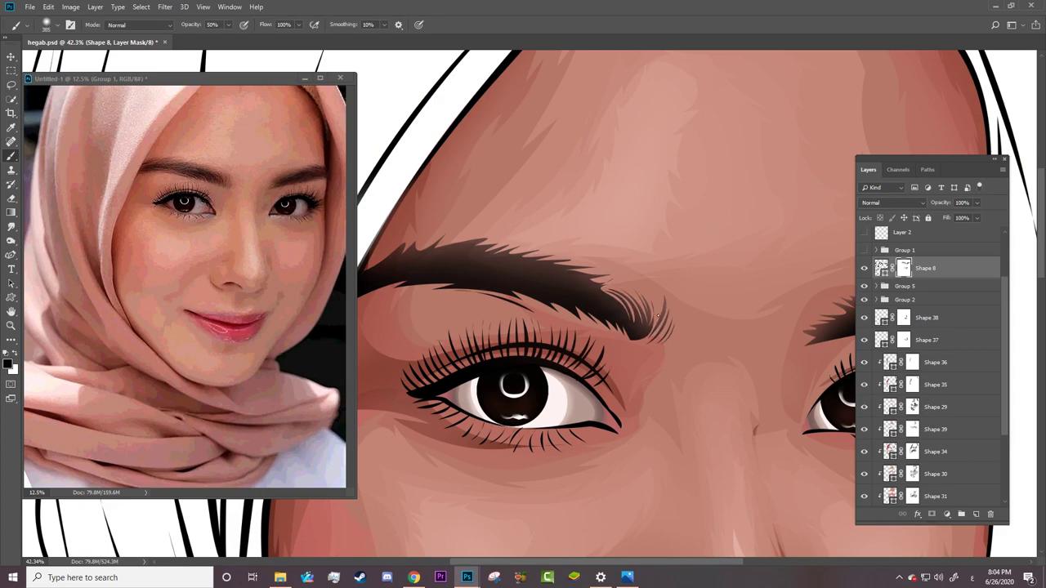
{"action": "key", "text": "z"}
{"action": "scroll", "coordinate": [627, 219], "scroll_direction": "down", "scroll_amount": 5}
{"action": "scroll", "coordinate": [589, 161], "scroll_direction": "up", "scroll_amount": 5}
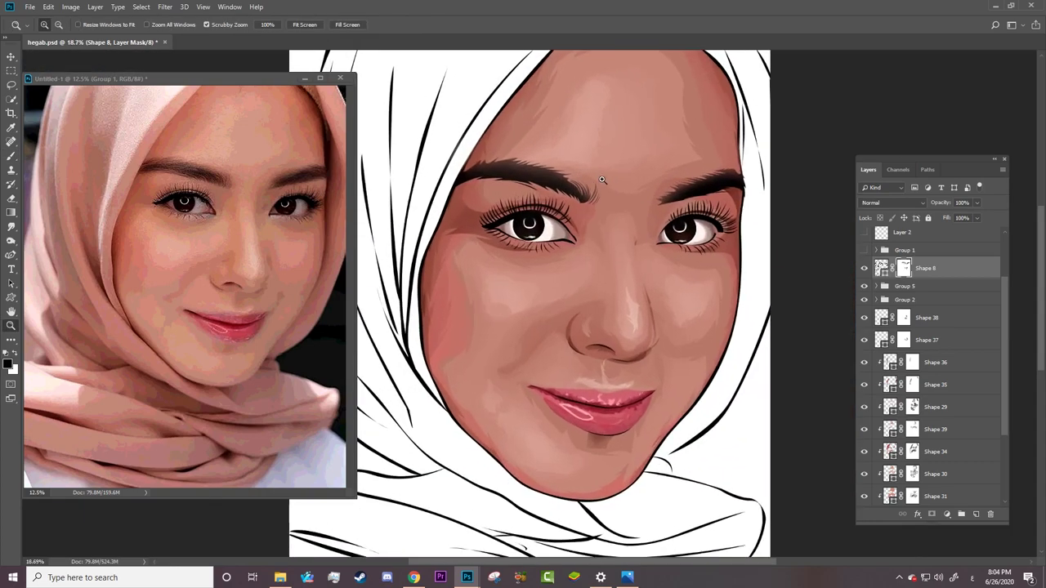
{"action": "key", "text": "b"}
{"action": "right_click", "coordinate": [555, 203]}
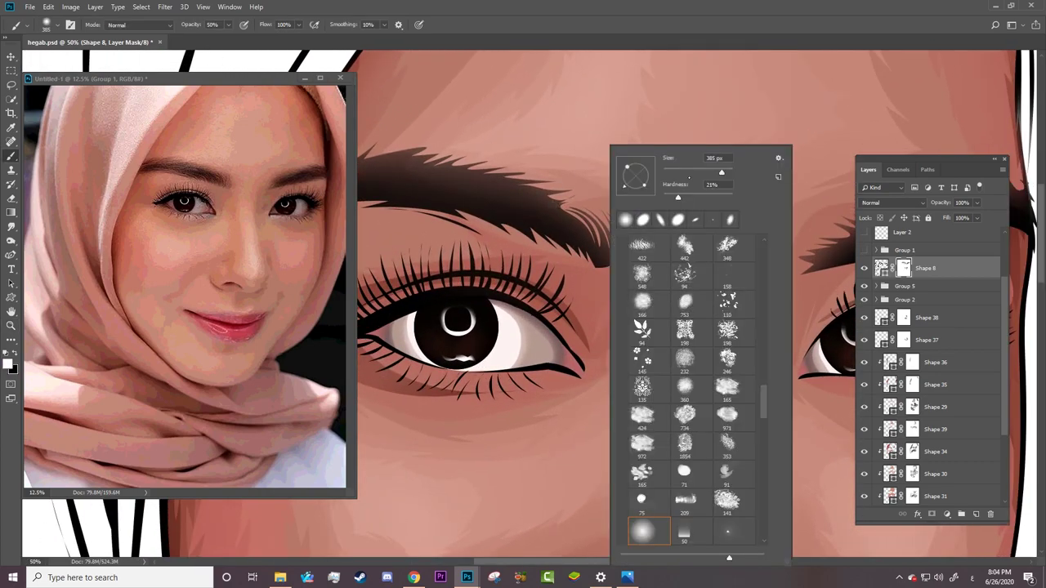
{"action": "key", "text": "Escape"}
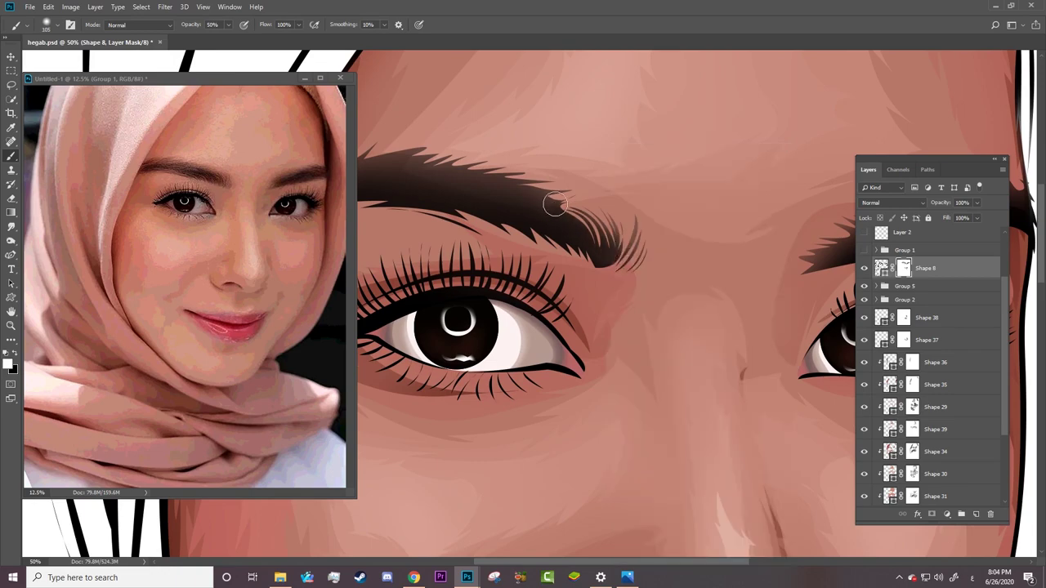
{"action": "key", "text": "z"}
{"action": "scroll", "coordinate": [646, 325], "scroll_direction": "down", "scroll_amount": 3}
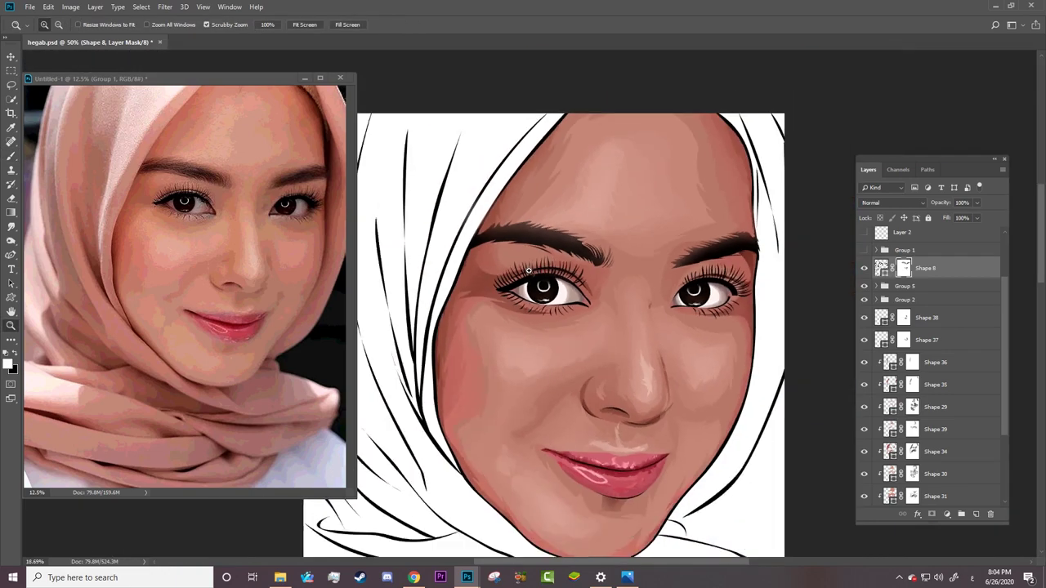
{"action": "scroll", "coordinate": [644, 244], "scroll_direction": "down", "scroll_amount": 2}
{"action": "scroll", "coordinate": [632, 313], "scroll_direction": "down", "scroll_amount": 1}
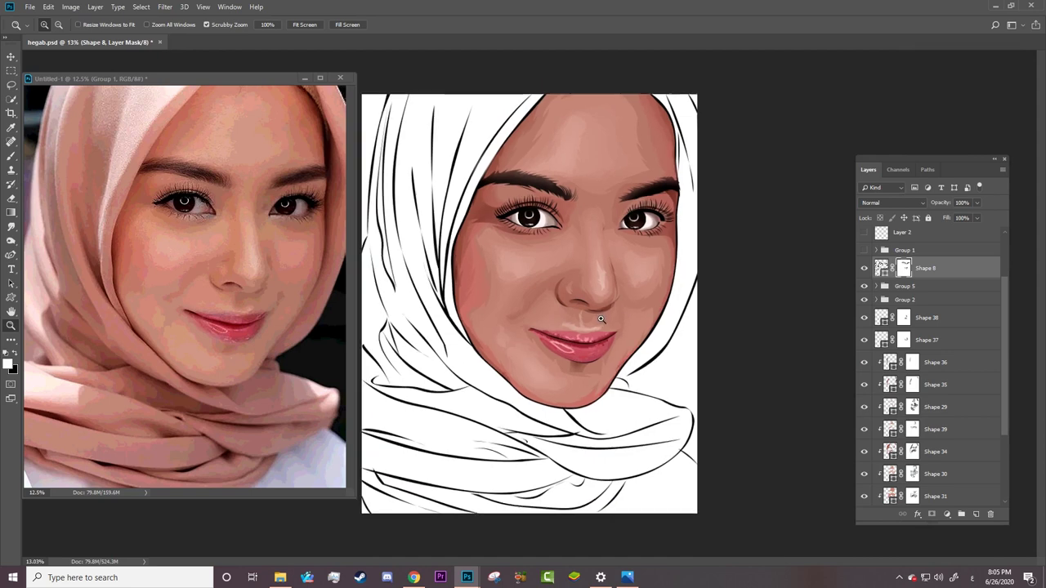
Save hegab.psd and group Shape 38 through Shape 28 into Group 6.
{"action": "key", "text": "ctrl+s"}
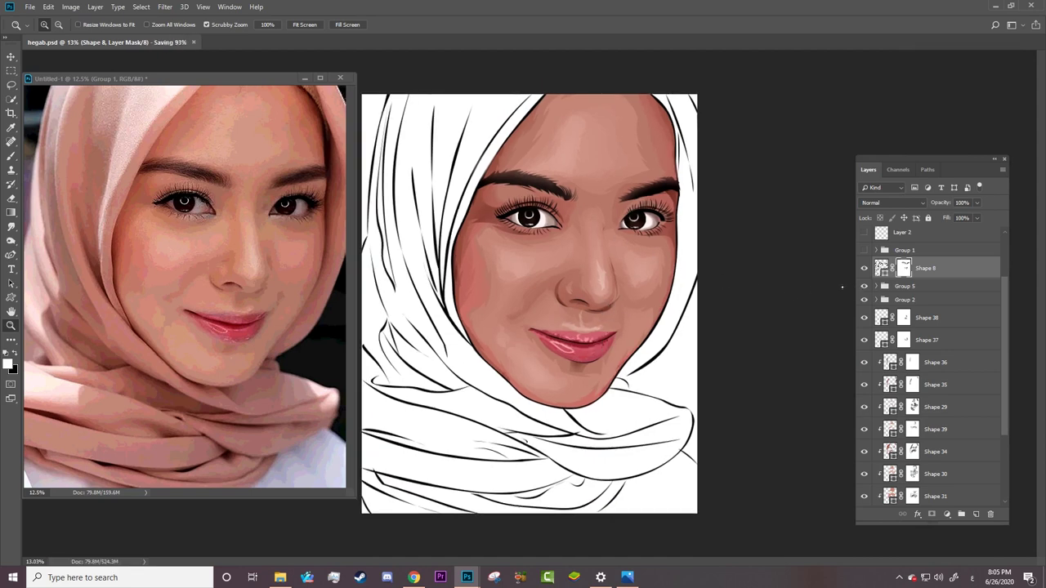
{"action": "left_click", "coordinate": [929, 320]}
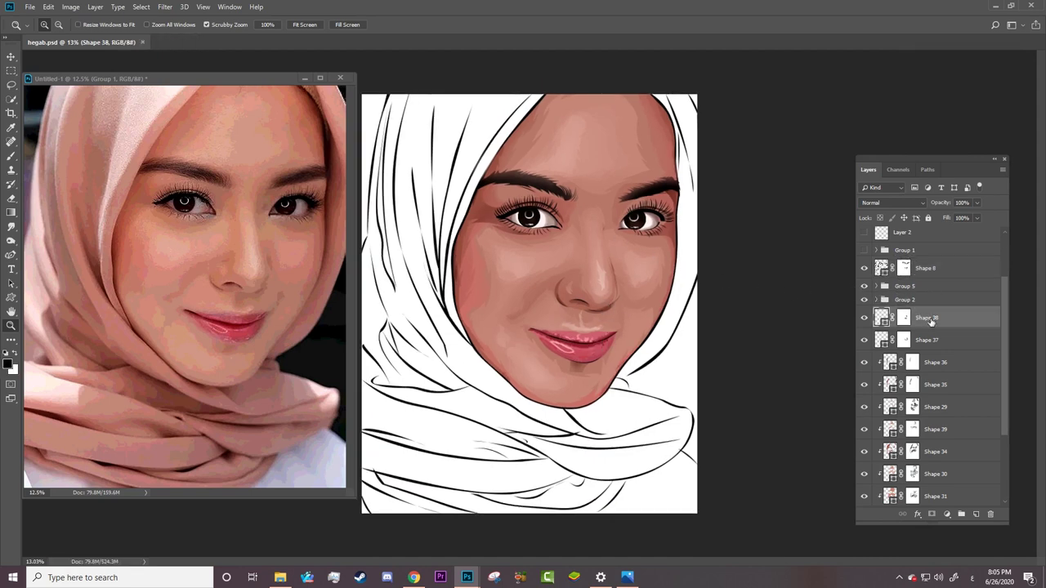
{"action": "scroll", "coordinate": [899, 327], "scroll_direction": "down", "scroll_amount": 3}
{"action": "left_click", "coordinate": [939, 471], "text": "shift"}
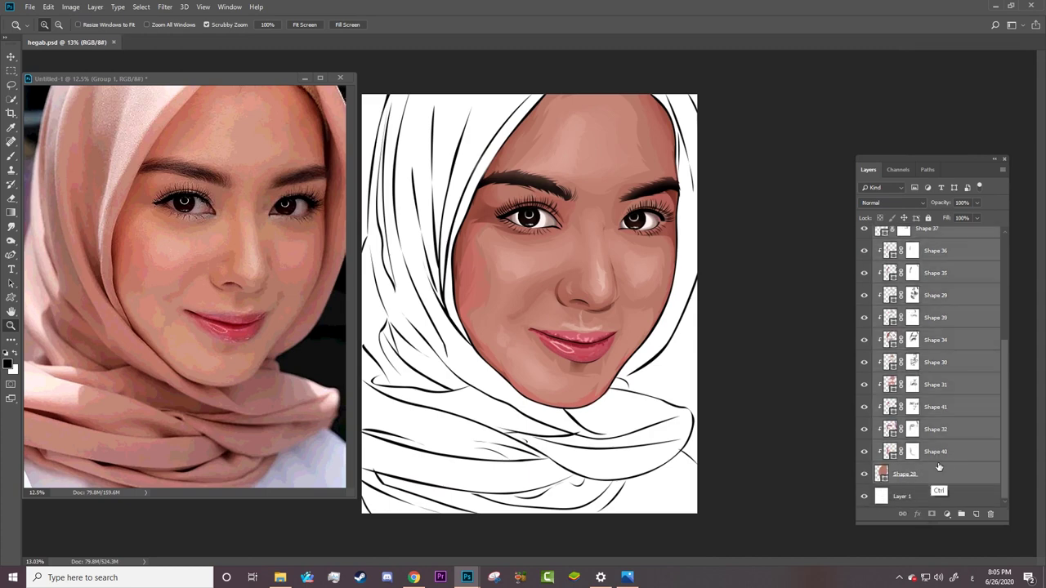
{"action": "key", "text": "ctrl+g"}
{"action": "left_click", "coordinate": [864, 387]}
{"action": "left_click", "coordinate": [864, 388]}
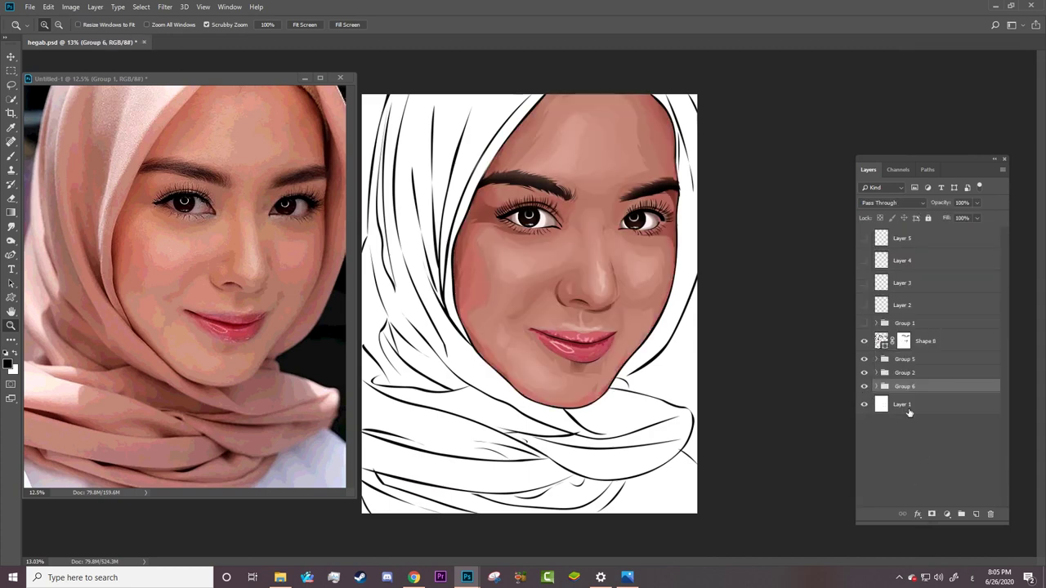